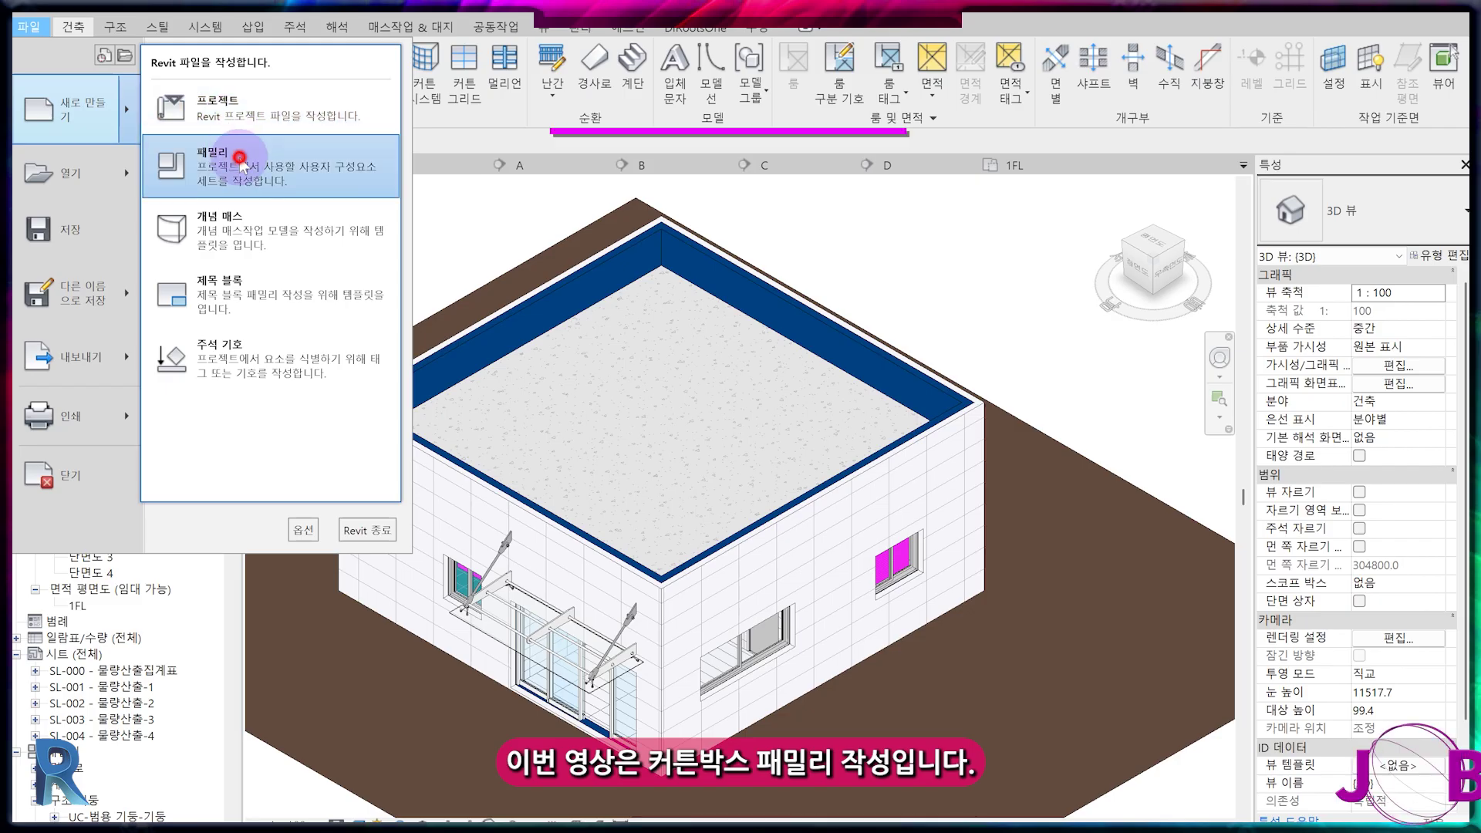
# - Create a new family from the 미터법 일반 모델 선 기반.rft template
pyautogui.click(239, 159)
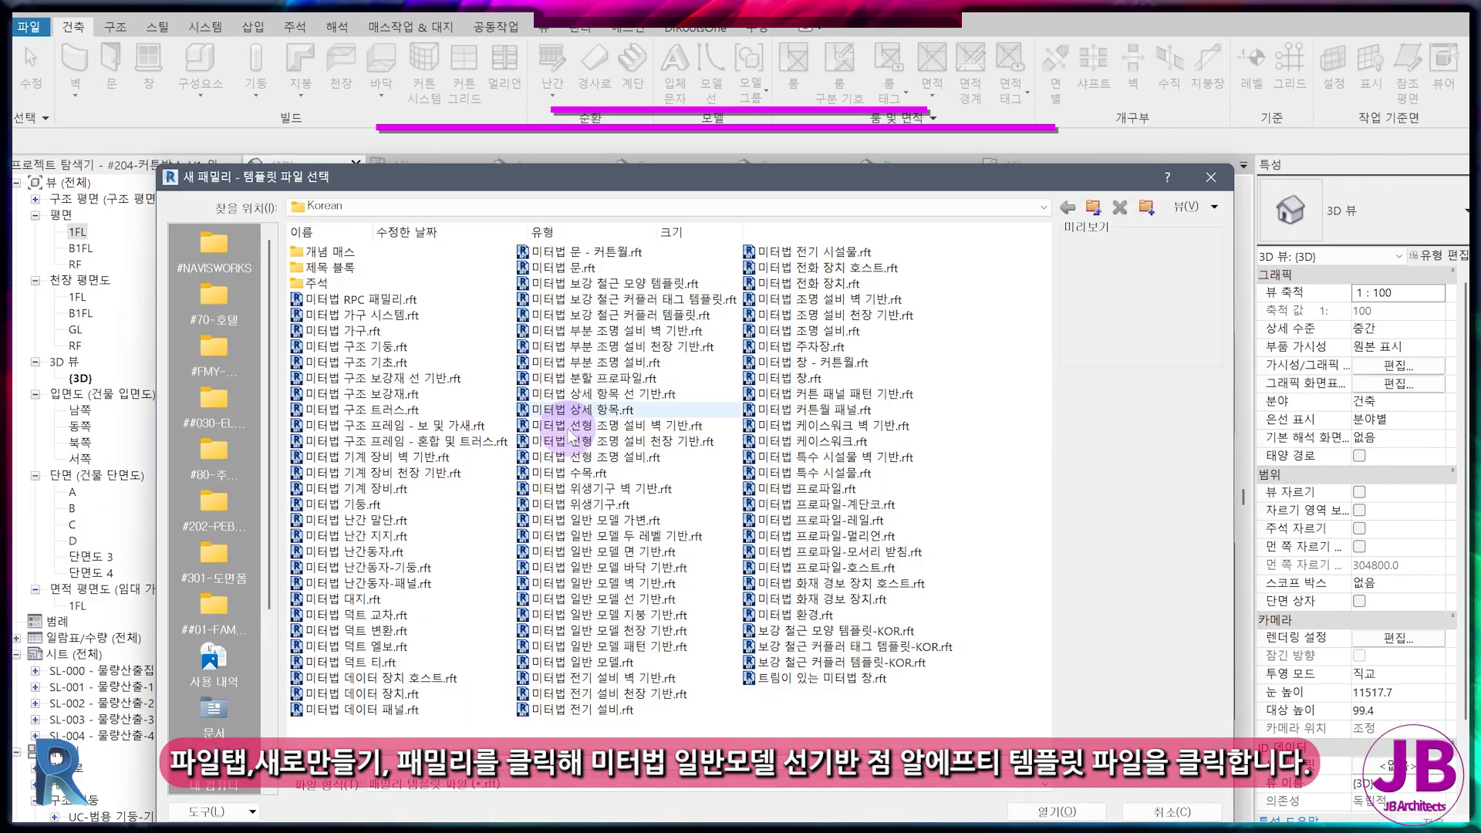
pyautogui.click(660, 600)
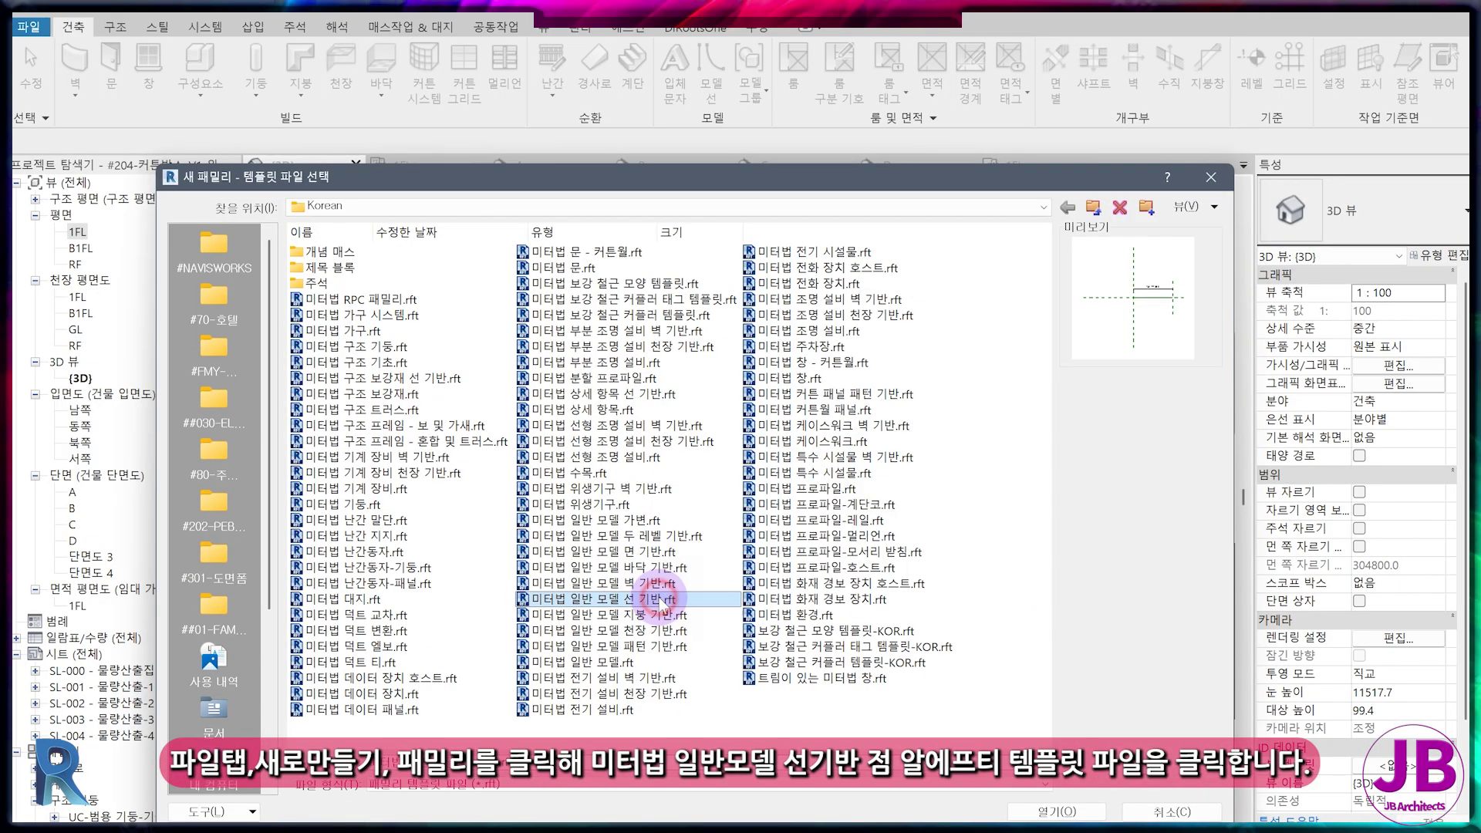
pyautogui.doubleClick(661, 601)
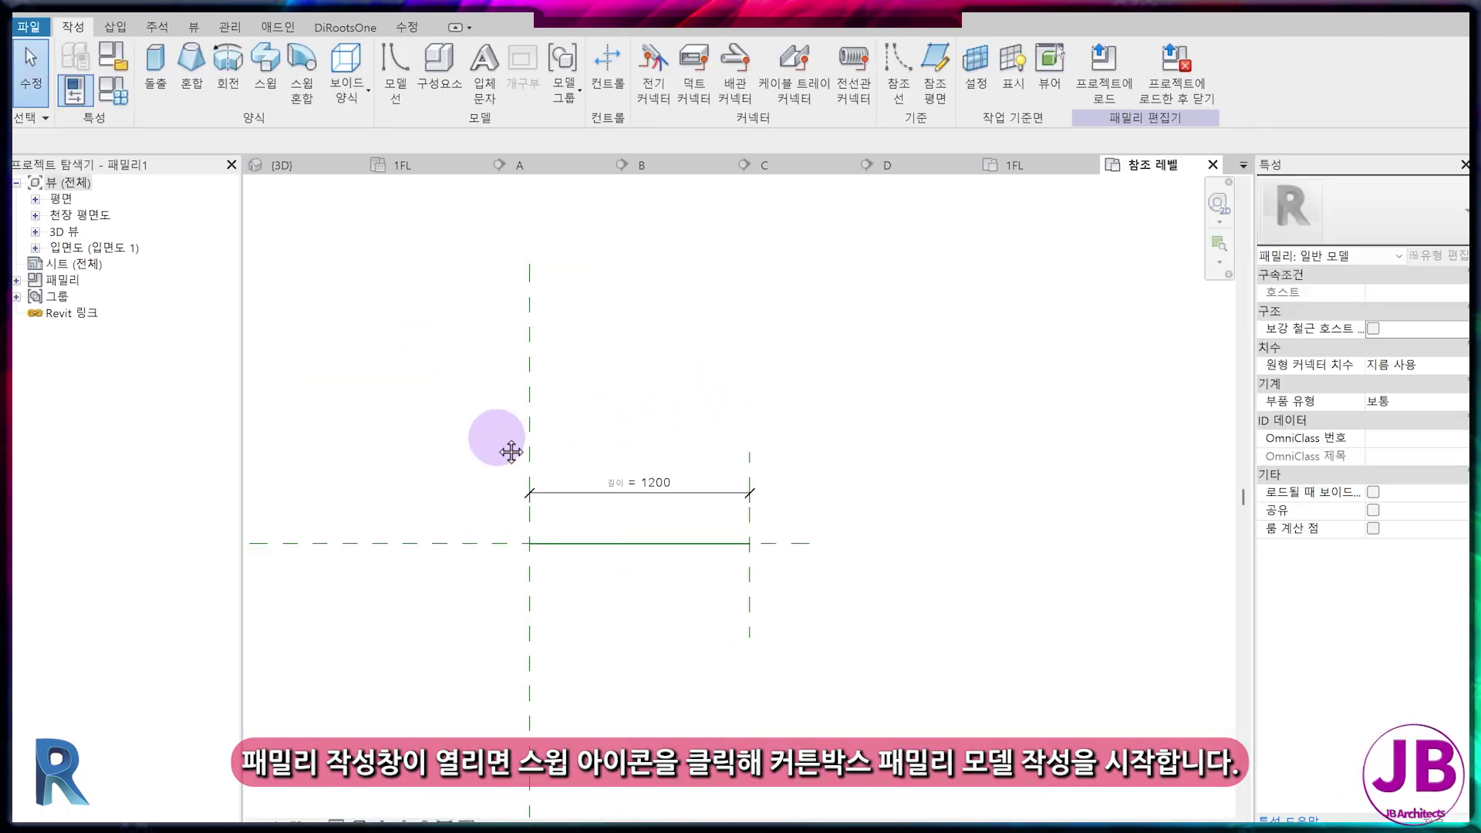
# - Start a sweep and sketch its path as a 1200 mm line along the reference line, between the two vertical reference planes
pyautogui.click(276, 87)
pyautogui.click(873, 60)
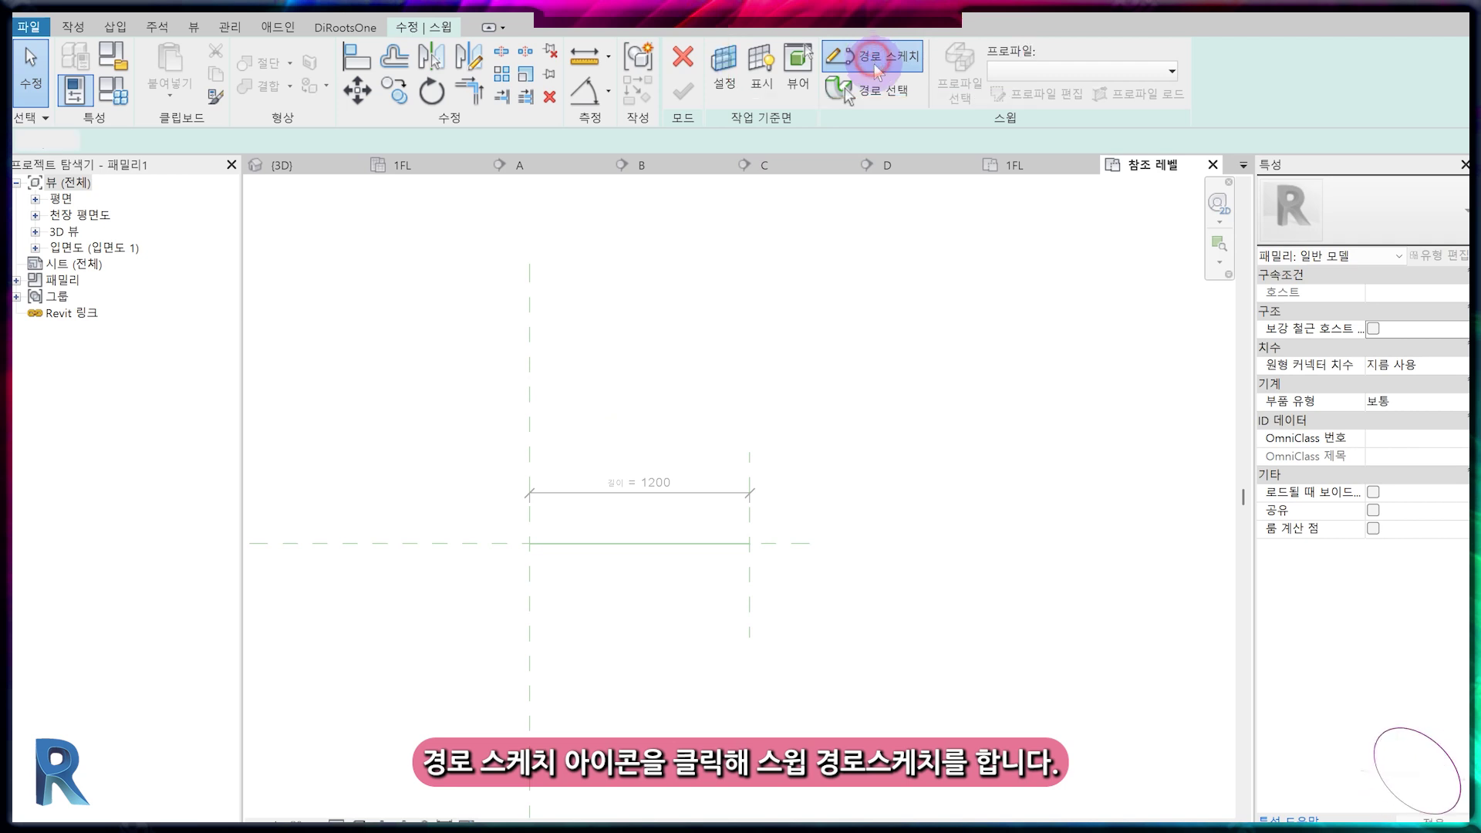
pyautogui.click(529, 544)
pyautogui.click(750, 545)
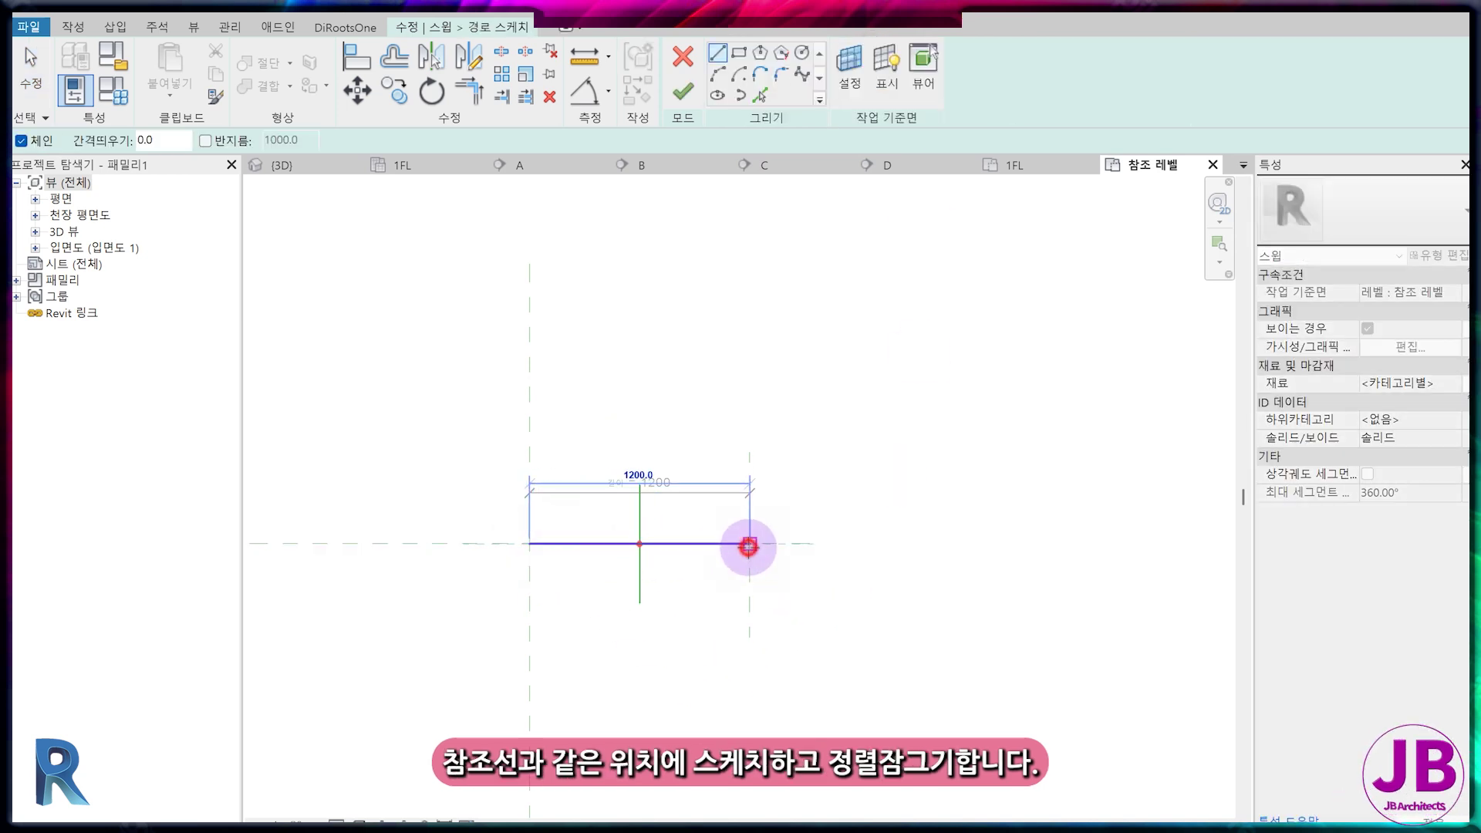
pyautogui.press('Escape')
pyautogui.press('Escape')
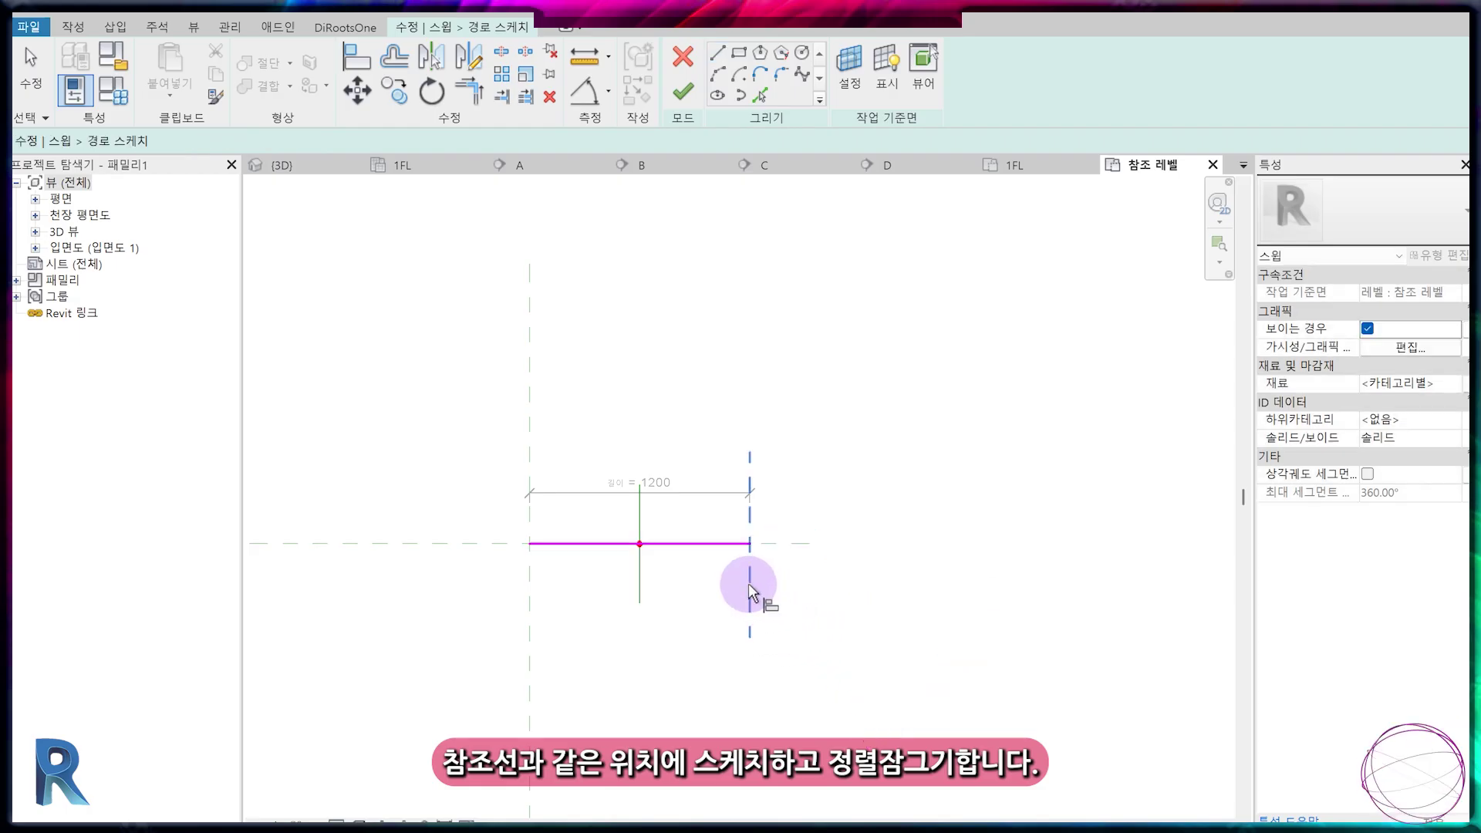
# - Align and lock the sweep path to the vertical and horizontal references, and finish the path sketch
pyautogui.press('a')
pyautogui.press('l')
pyautogui.click(751, 545)
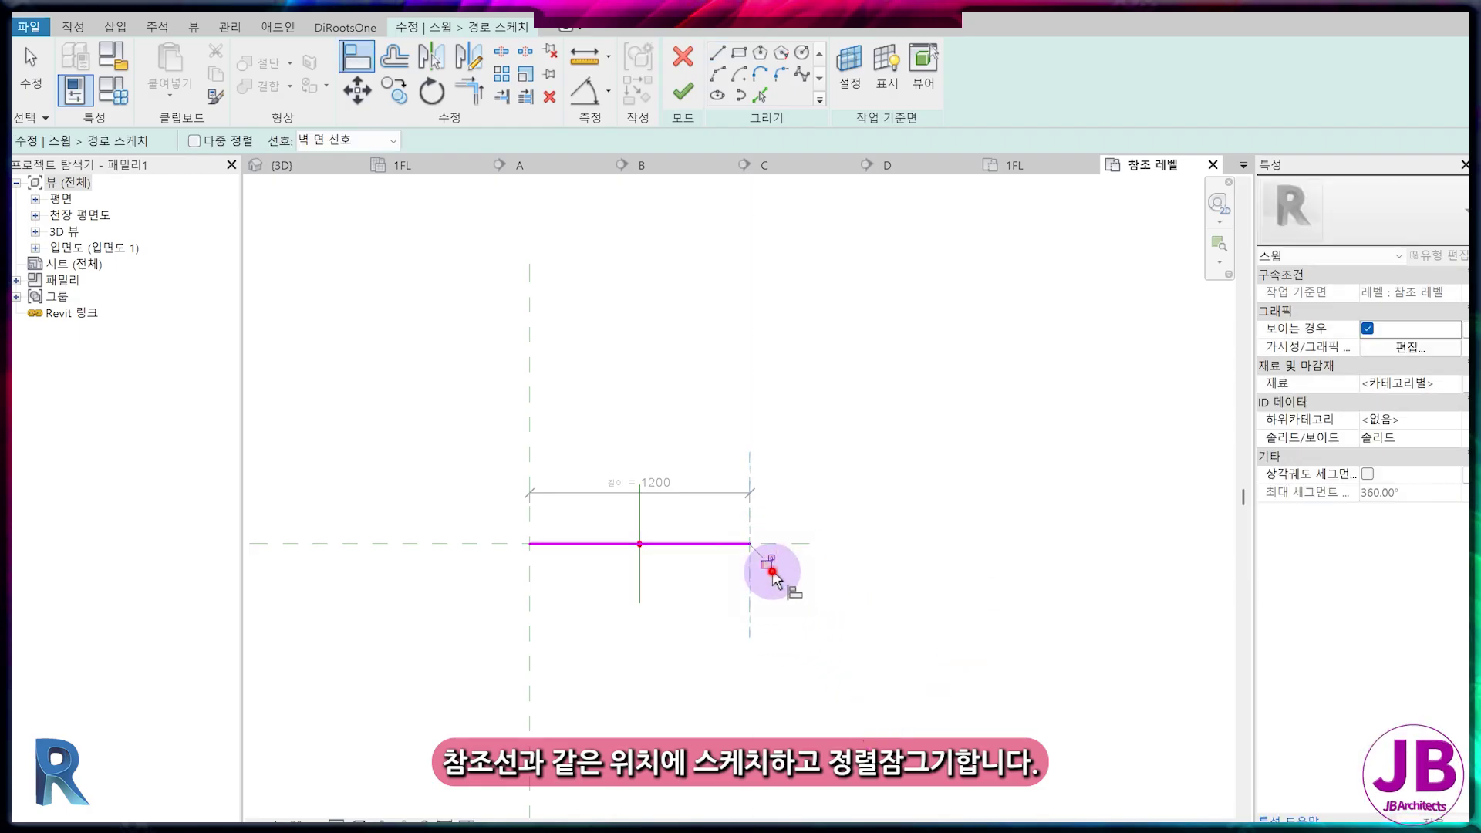
pyautogui.click(532, 558)
pyautogui.click(547, 555)
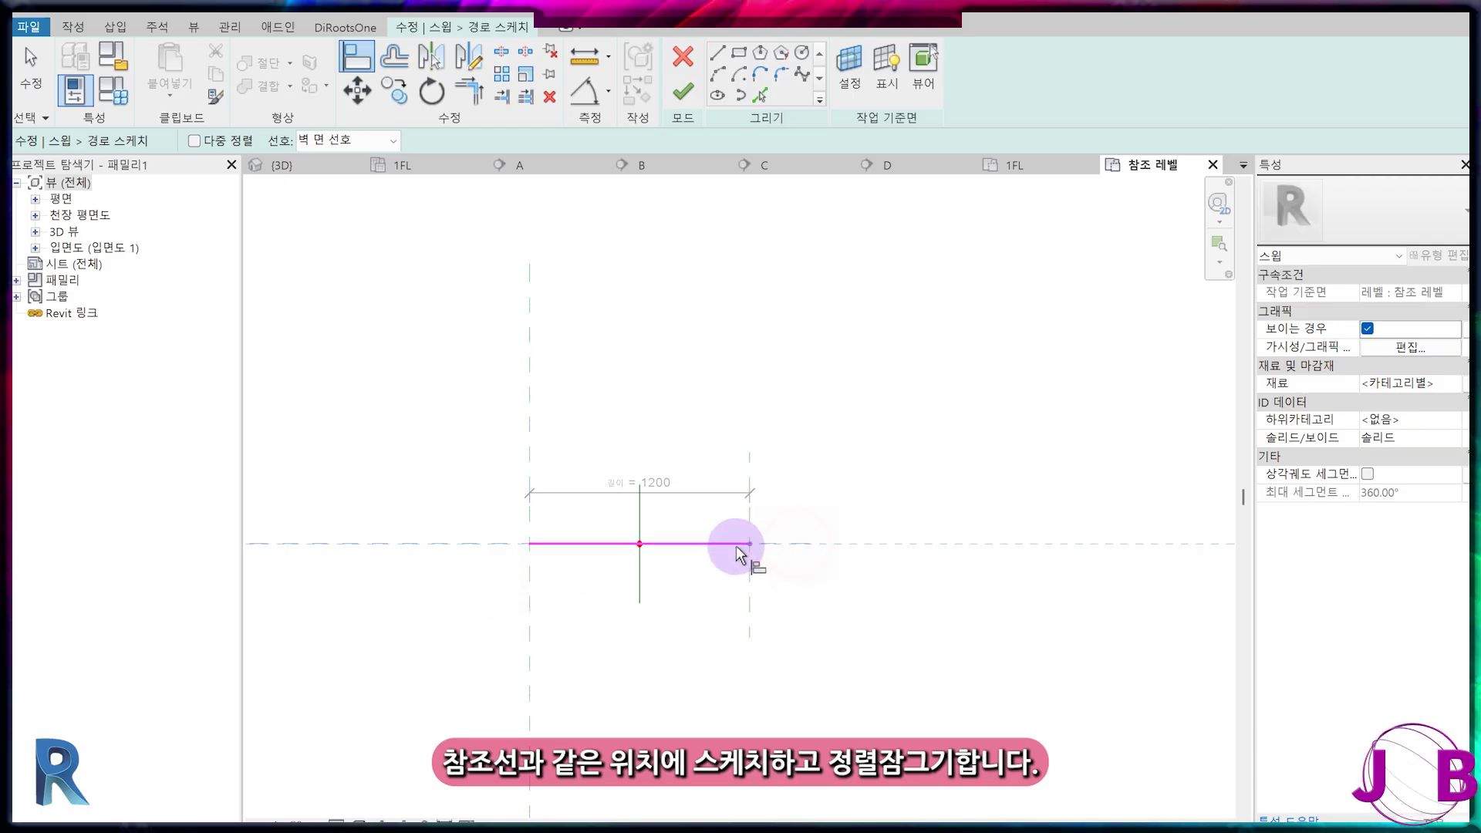
pyautogui.click(705, 544)
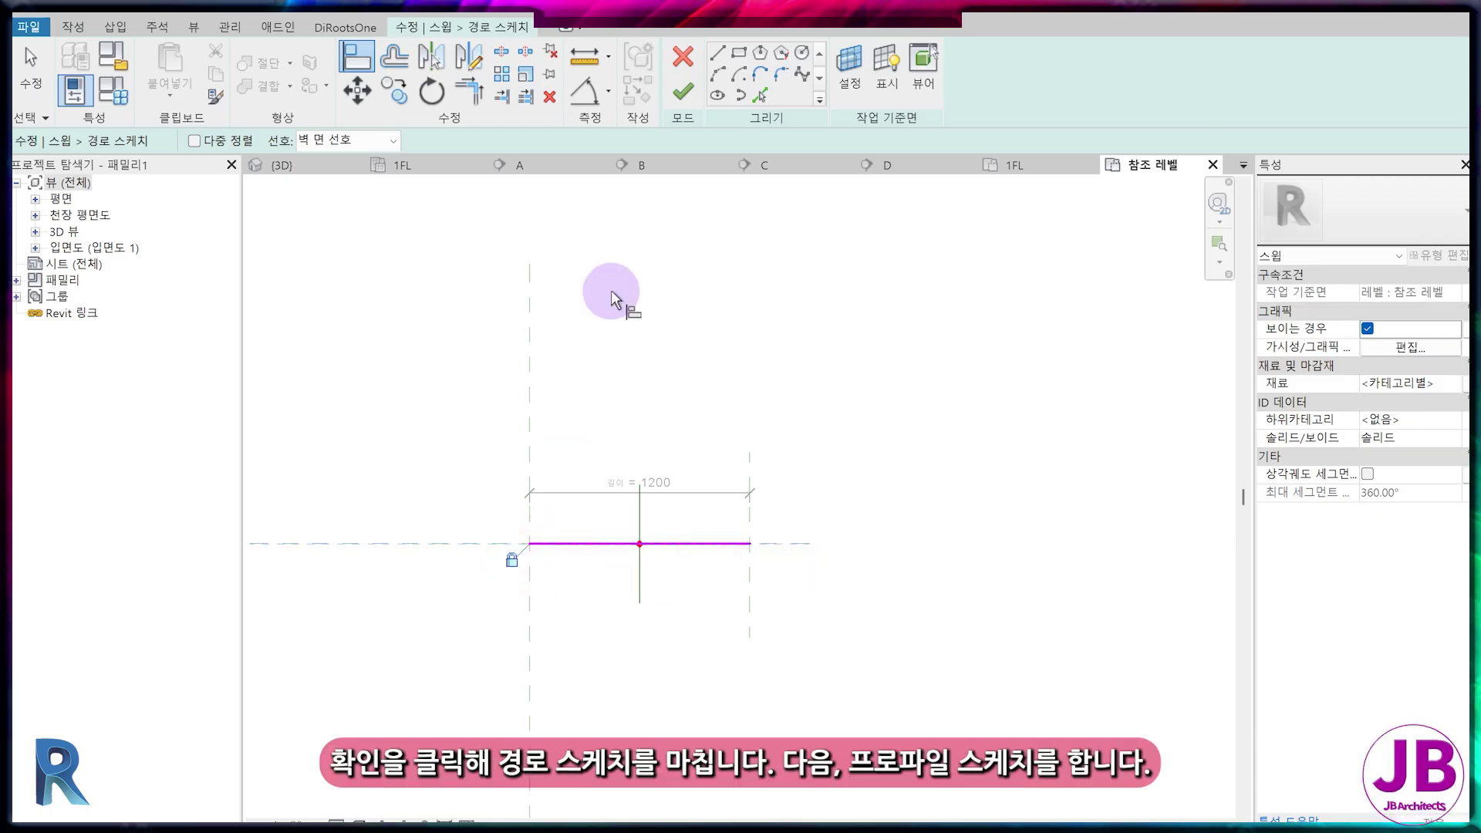
pyautogui.click(683, 94)
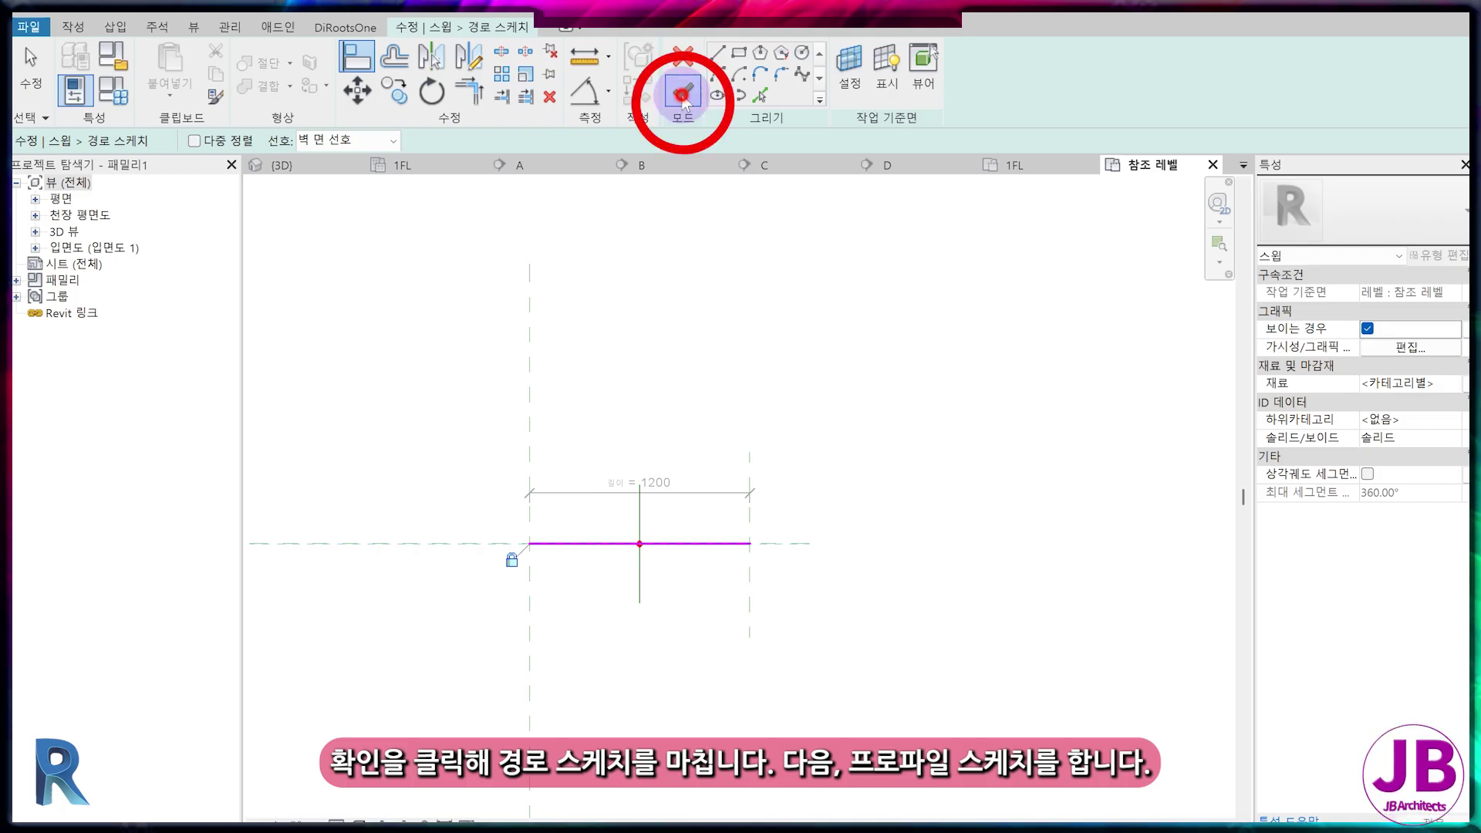
# - Select the sweep profile and load 커튼월 멀리언-직사각형-중심.rfa from the 멀리언 folder inside the 프로파일 library folder
pyautogui.click(960, 81)
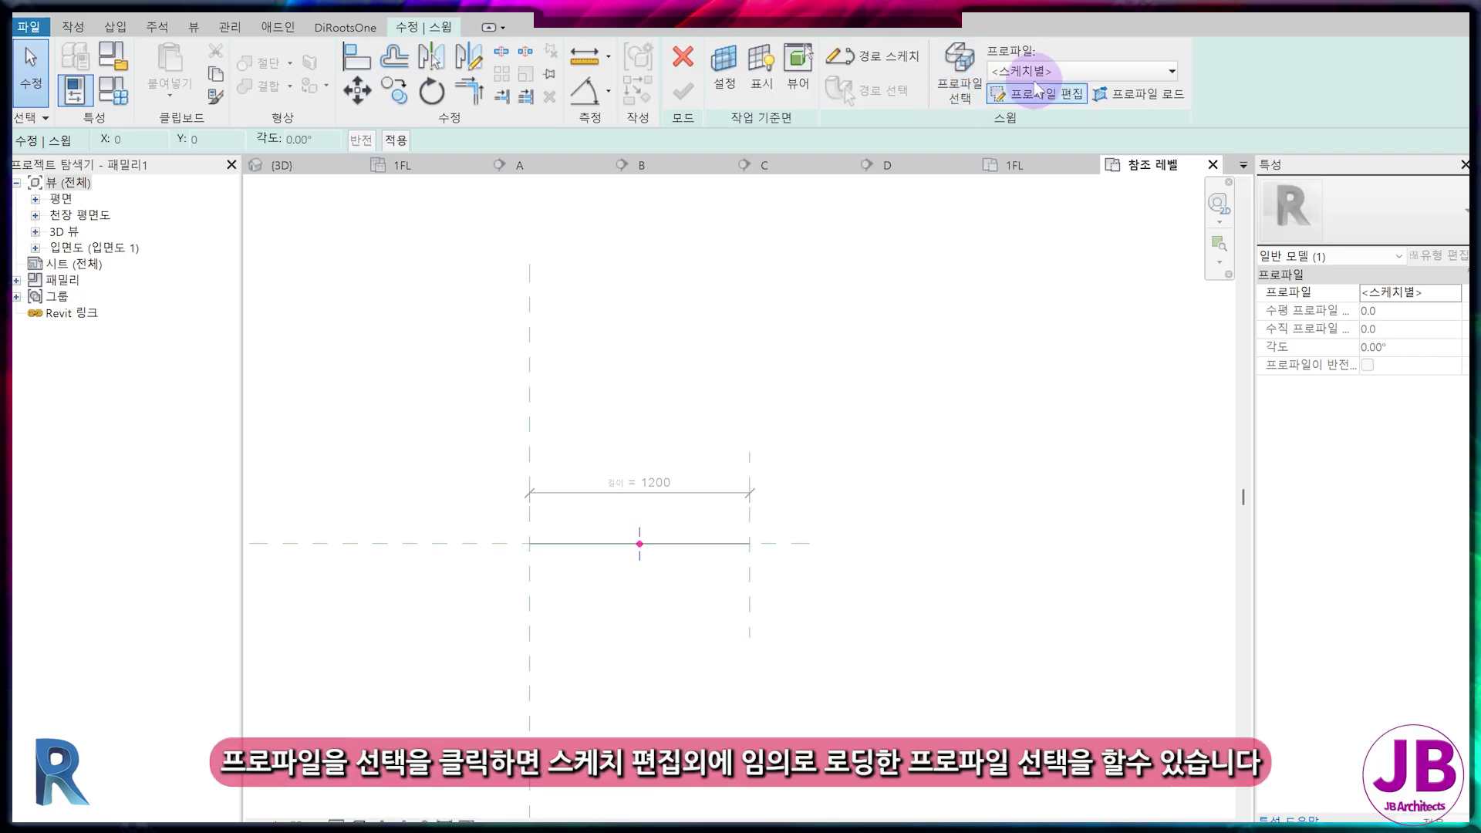
pyautogui.click(1068, 74)
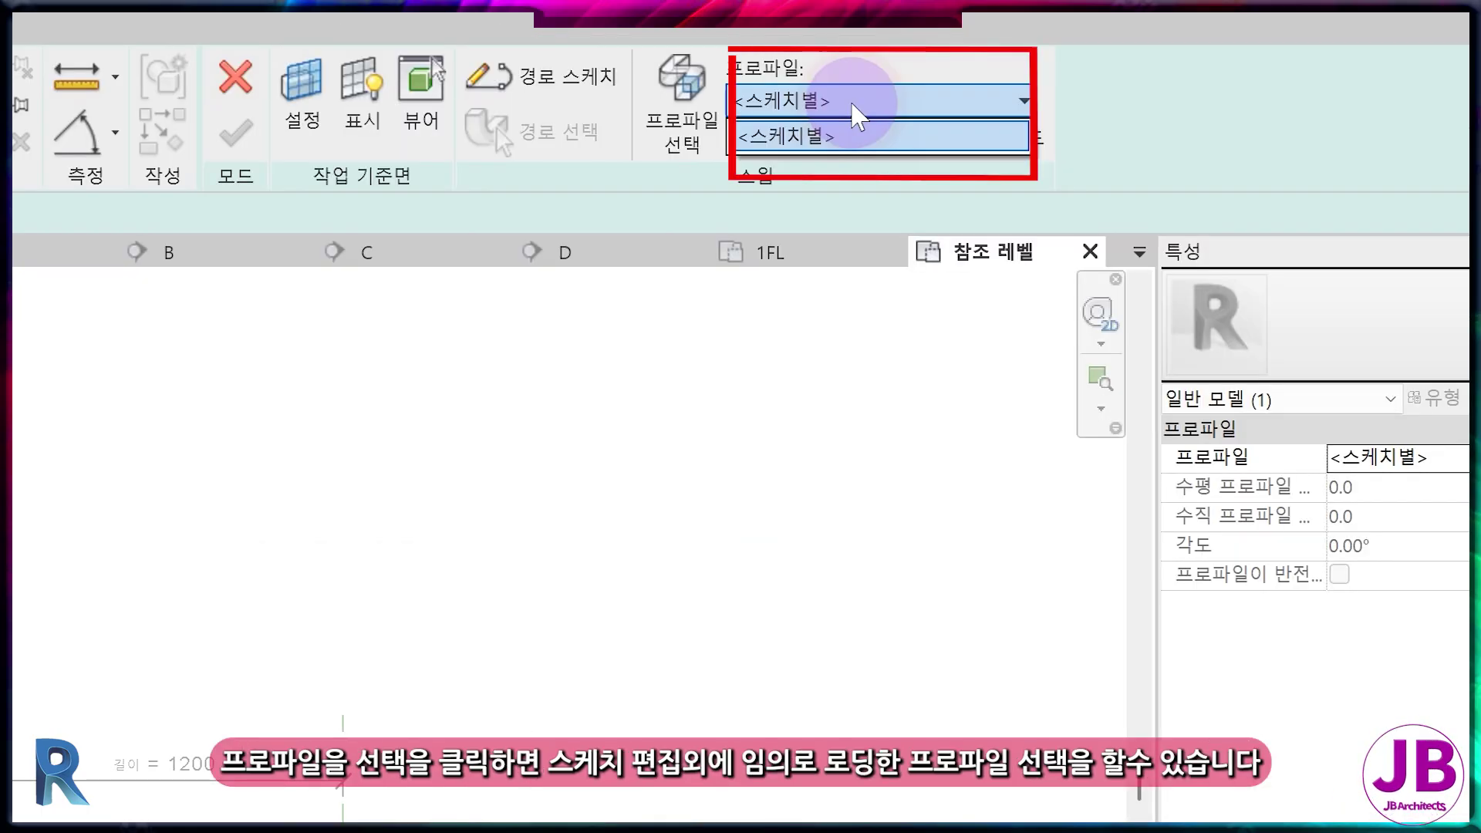
pyautogui.click(860, 135)
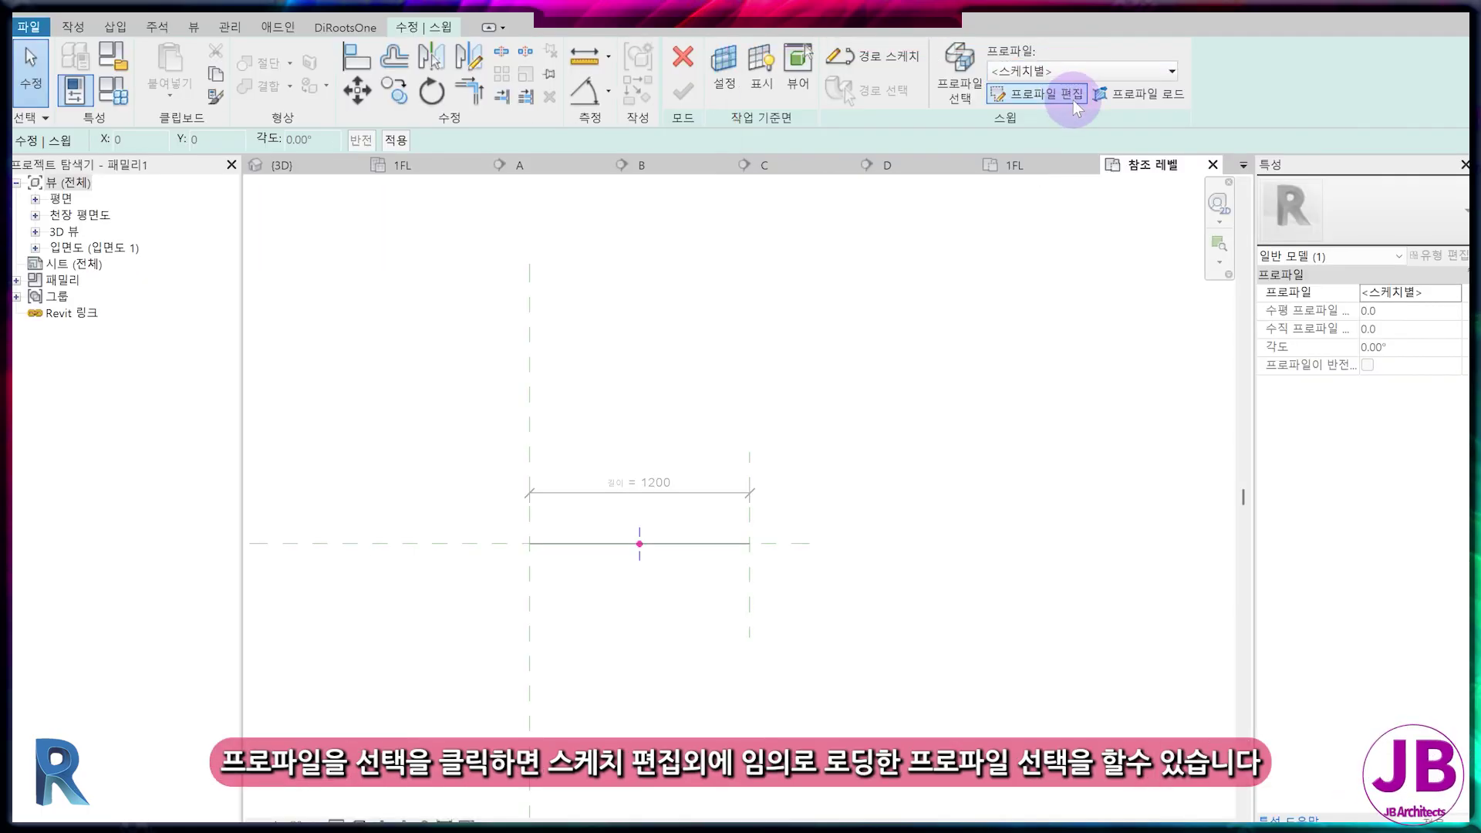
pyautogui.click(1137, 96)
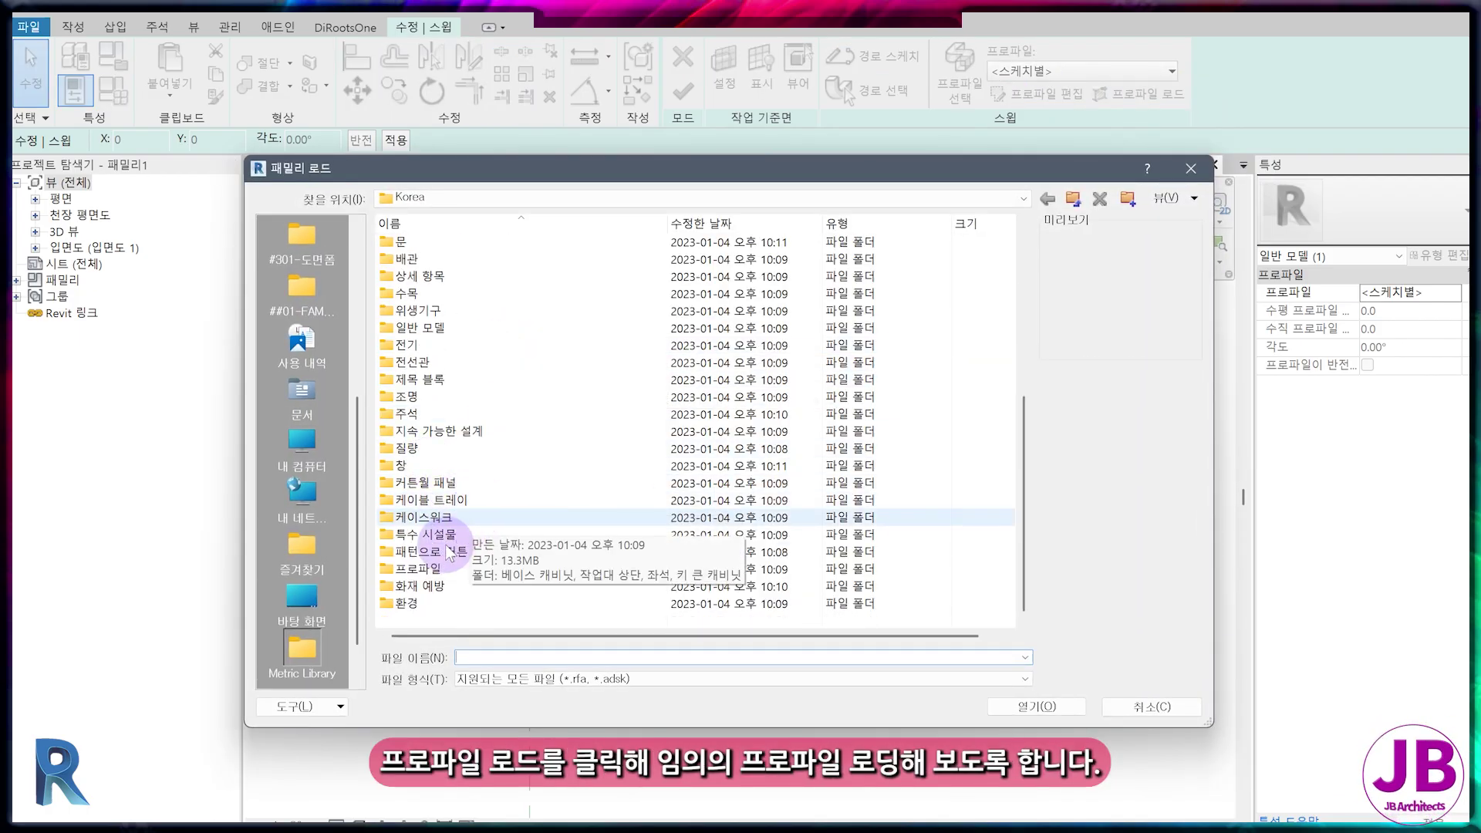
pyautogui.doubleClick(417, 569)
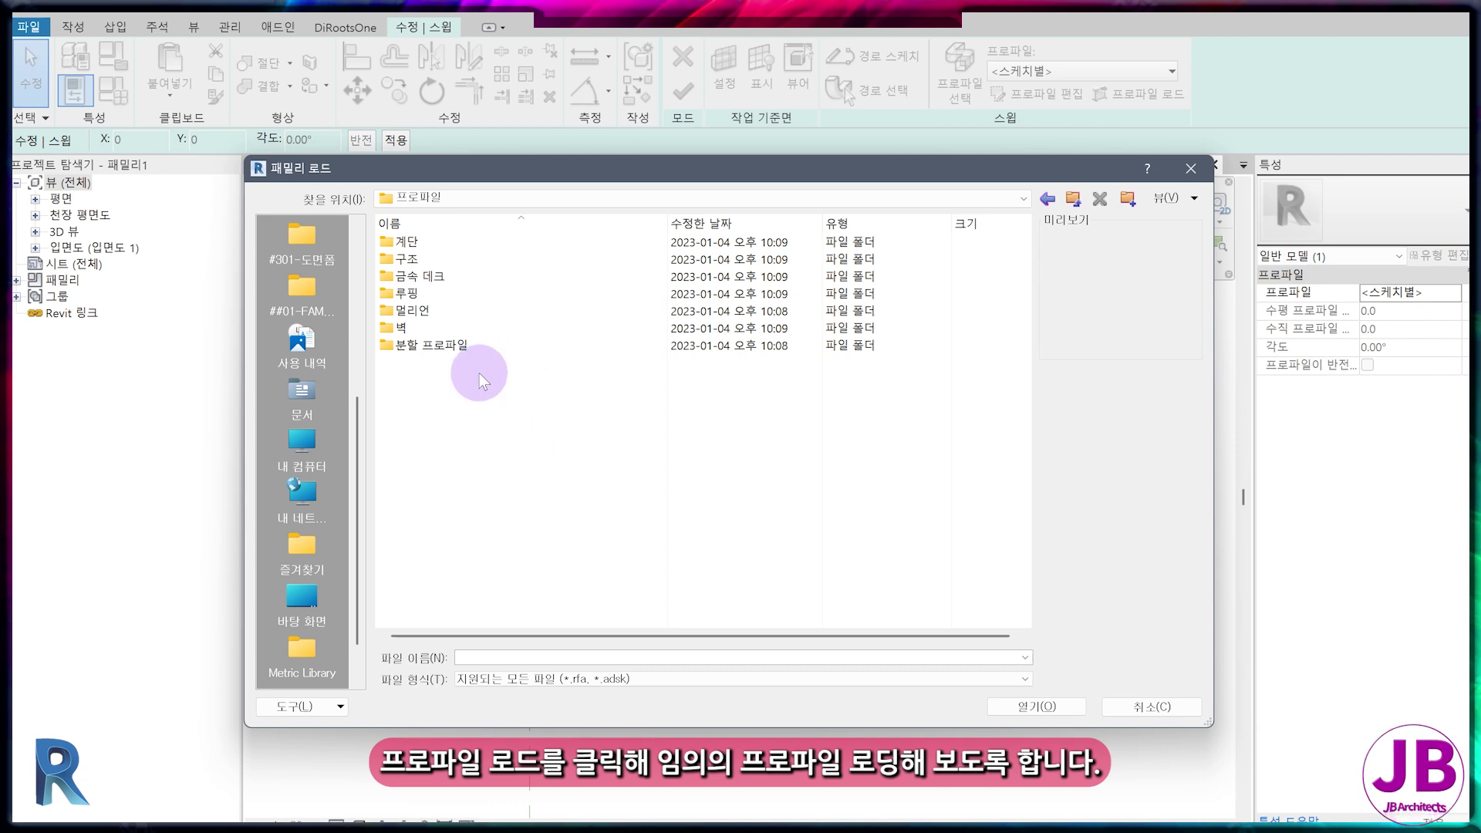
pyautogui.doubleClick(421, 311)
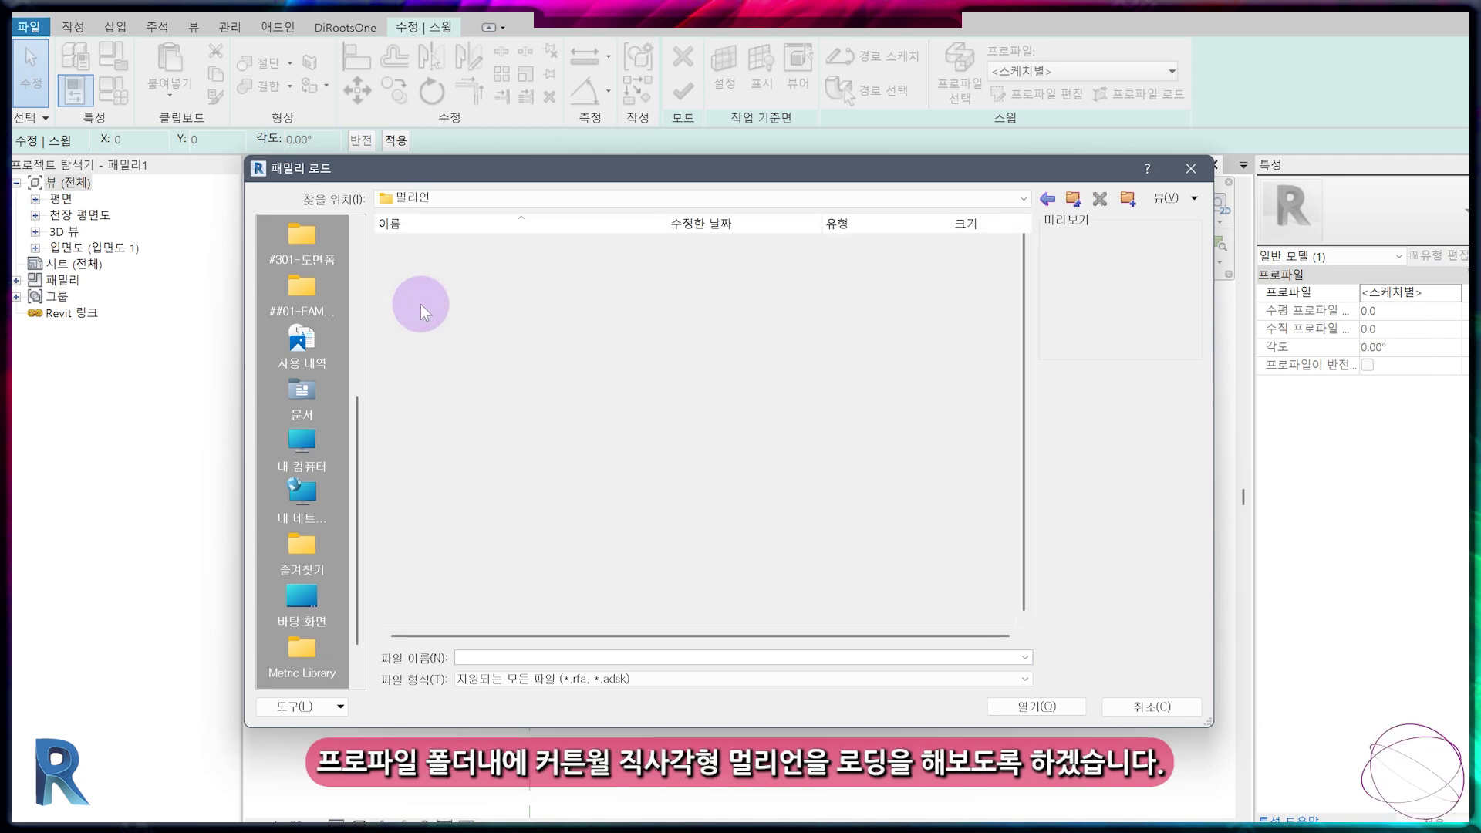
pyautogui.click(423, 242)
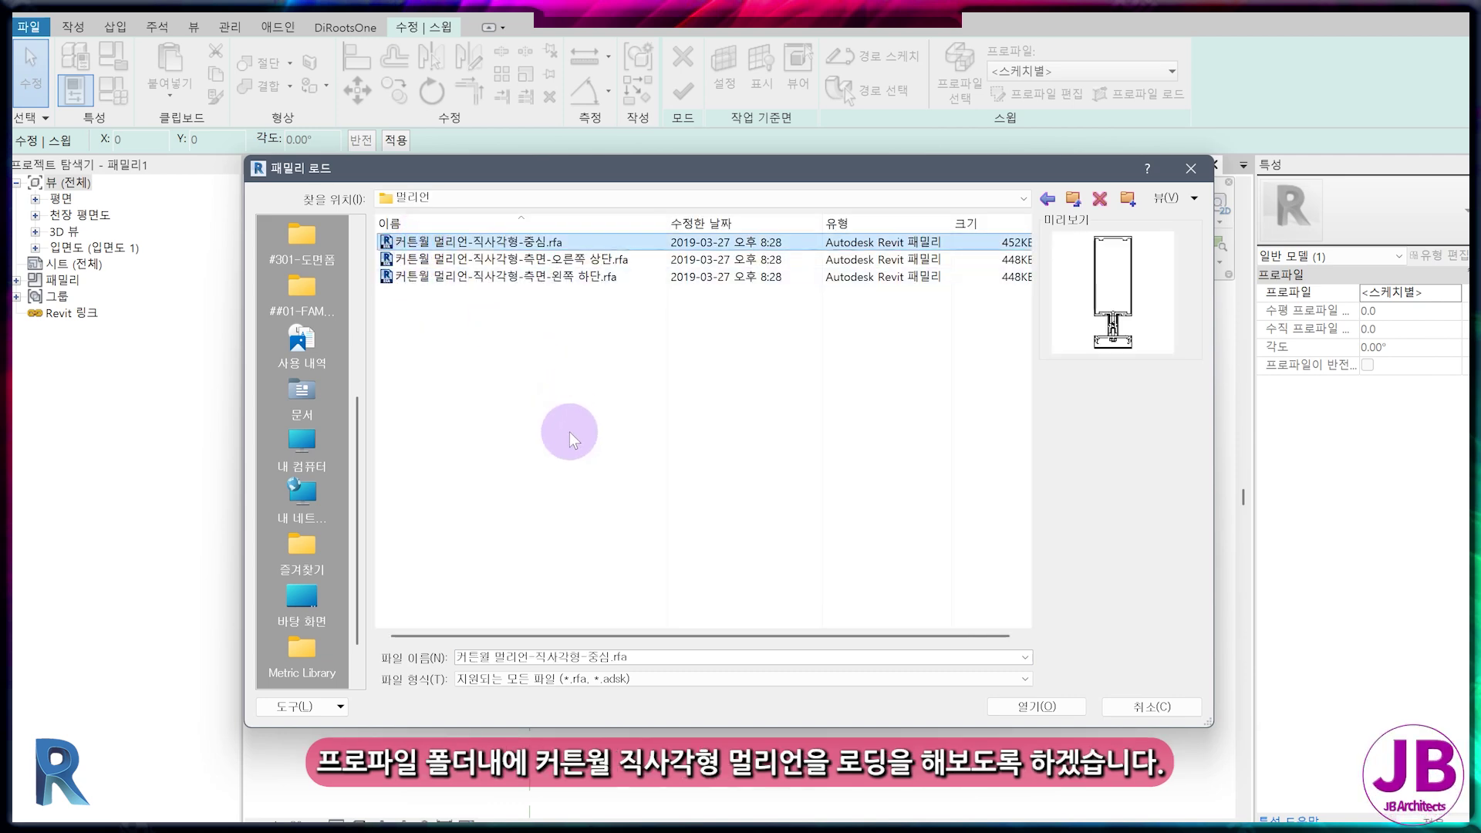
pyautogui.press('Return')
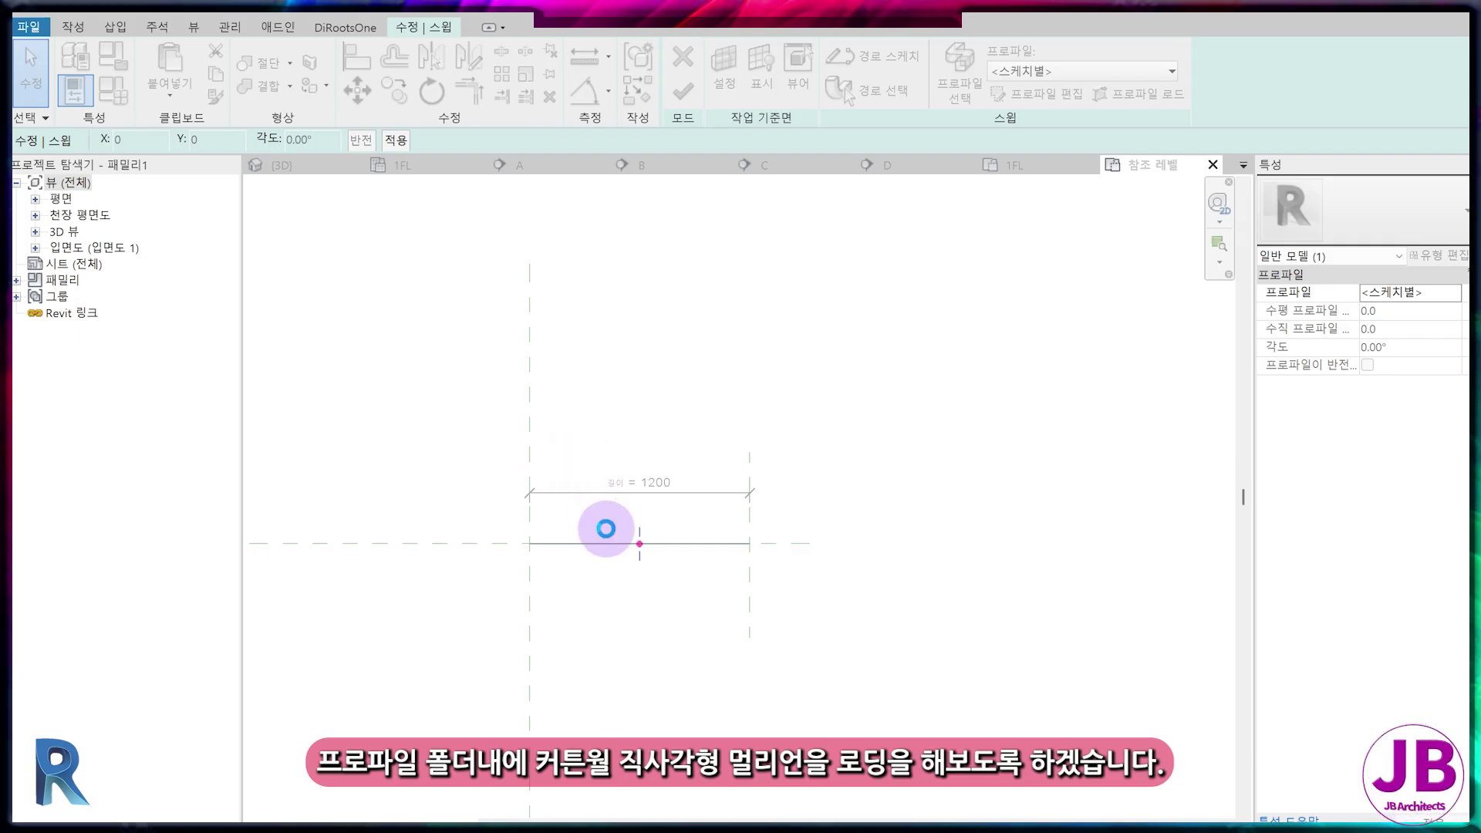
# - Check the loaded mullion profile under the 프로파일 category of the family tree and return to the sweep's profile selection
pyautogui.click(16, 279)
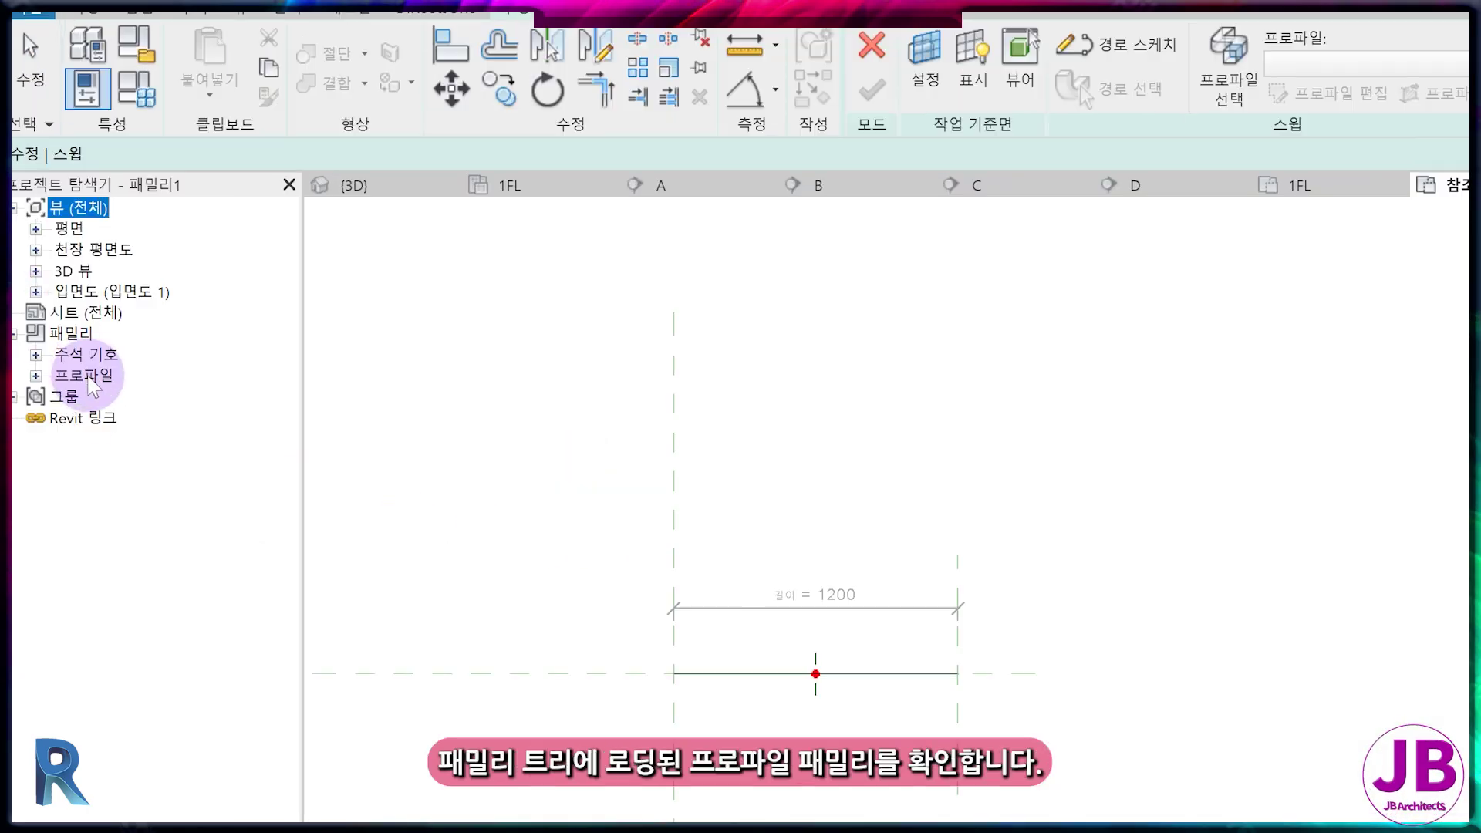
pyautogui.click(87, 377)
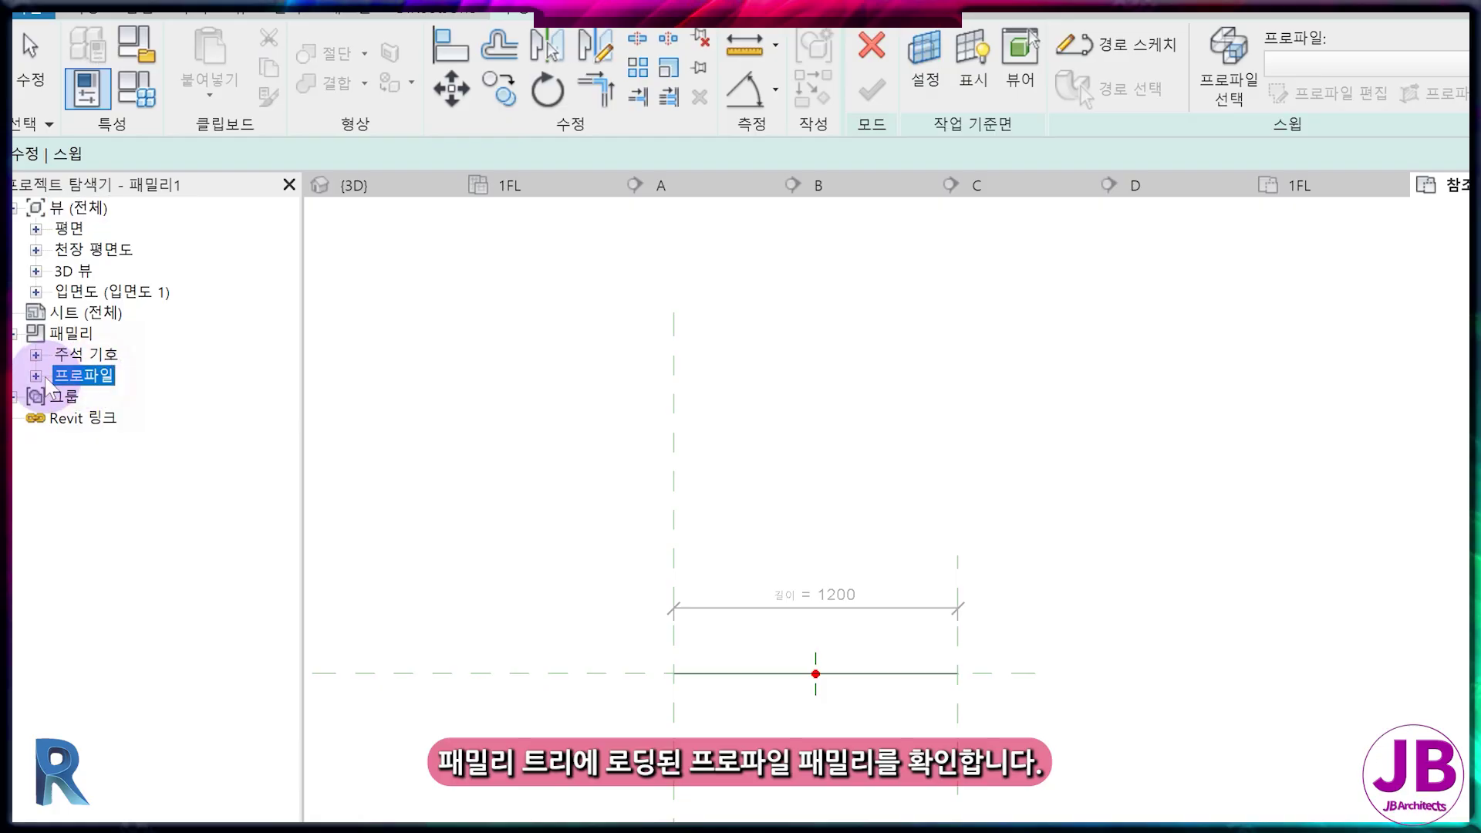
pyautogui.click(36, 376)
pyautogui.click(108, 396)
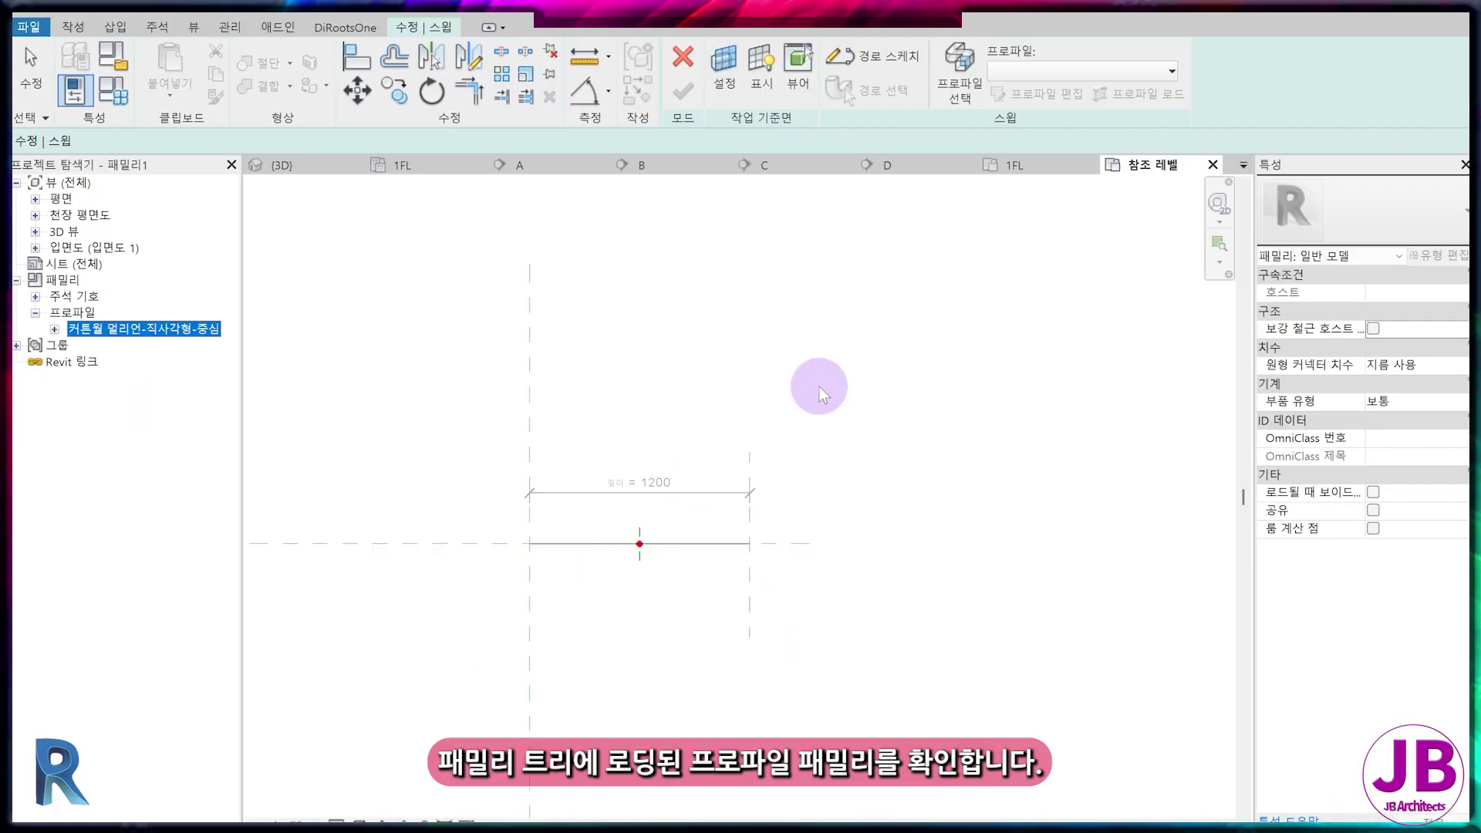
pyautogui.click(1011, 74)
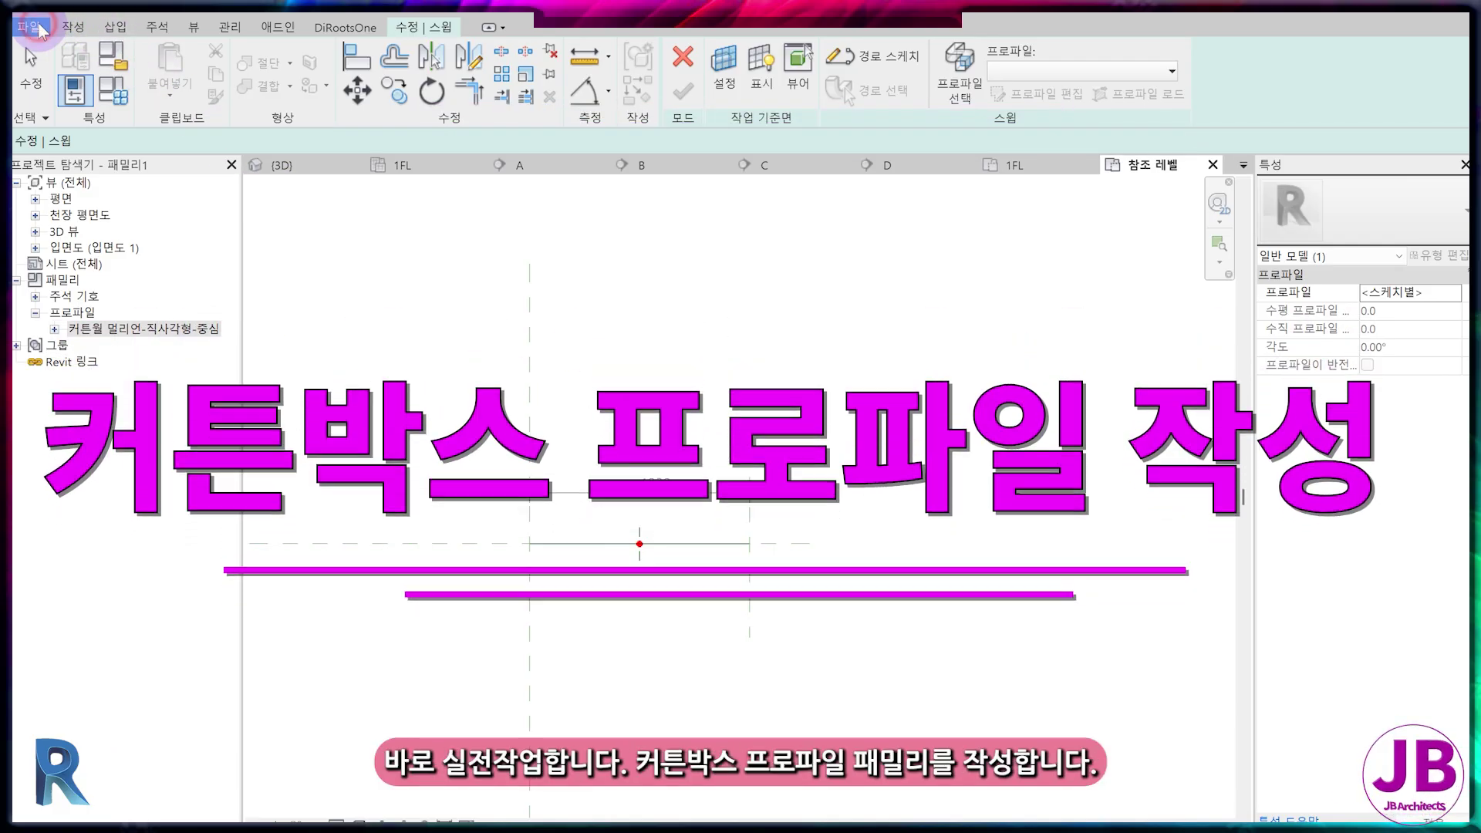
# - Create another new family from the 미터법 프로파일.rft template
pyautogui.click(37, 29)
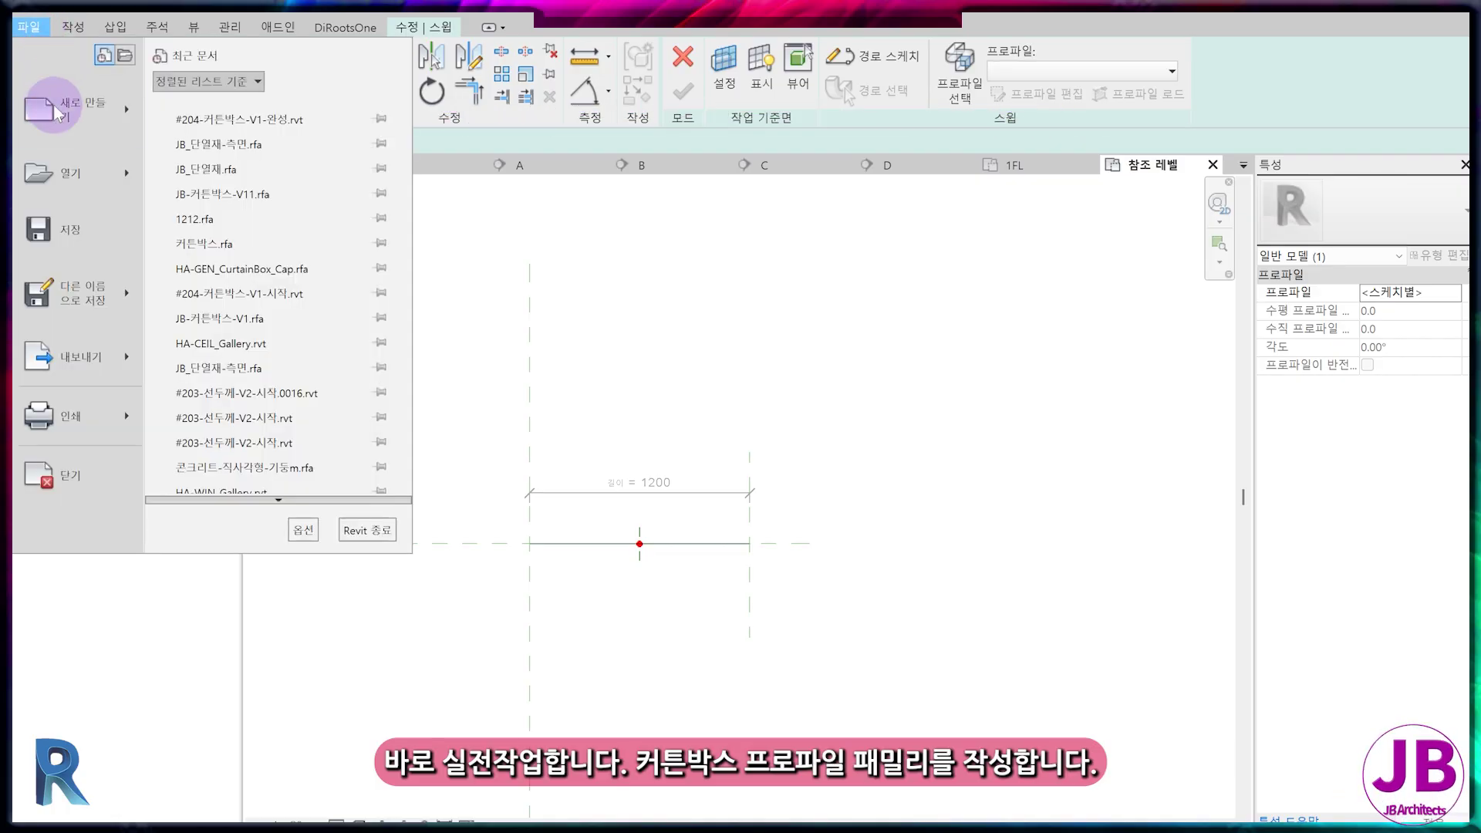
pyautogui.moveTo(58, 116)
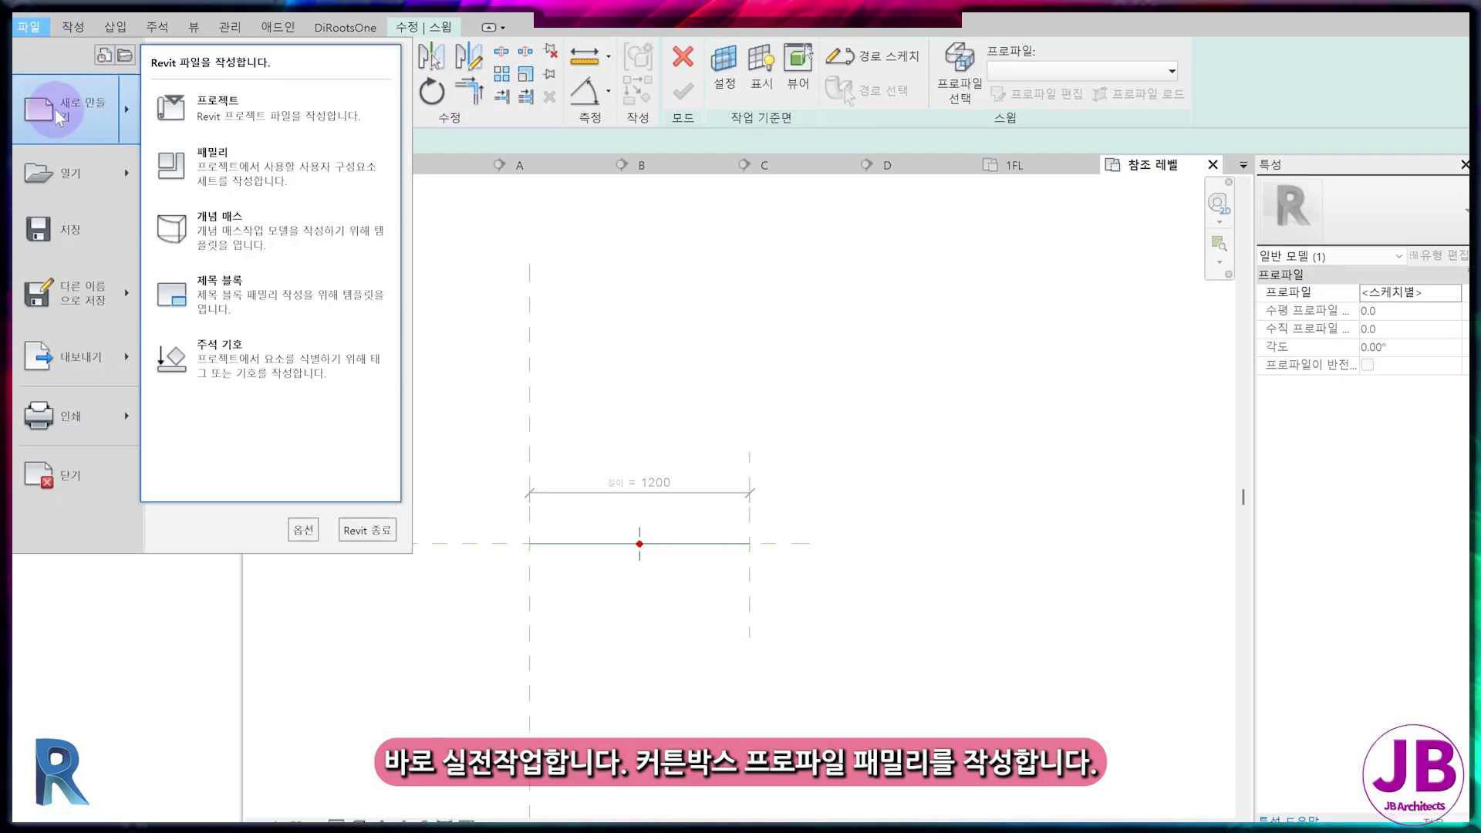
pyautogui.click(235, 154)
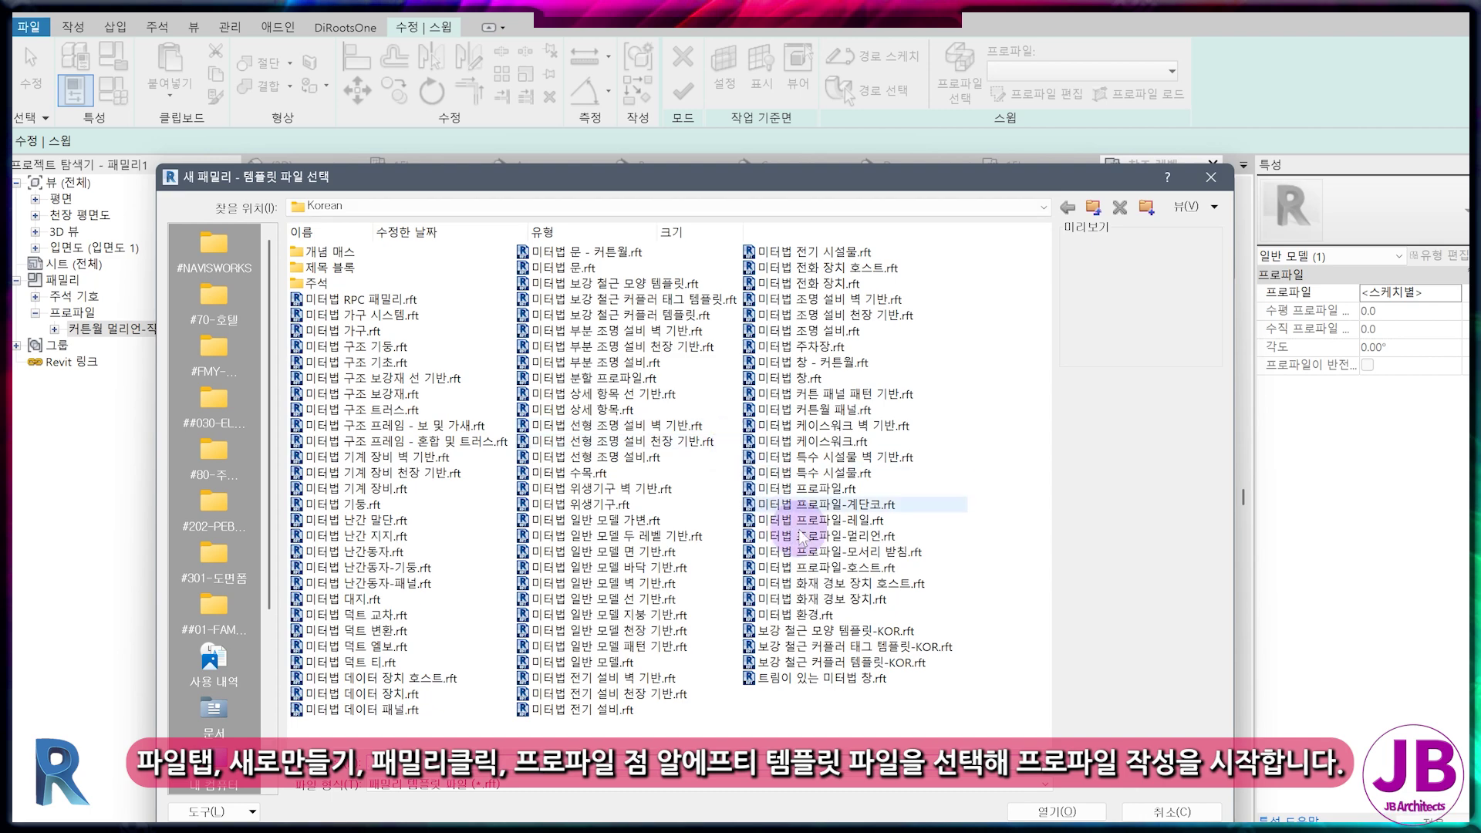
pyautogui.click(846, 494)
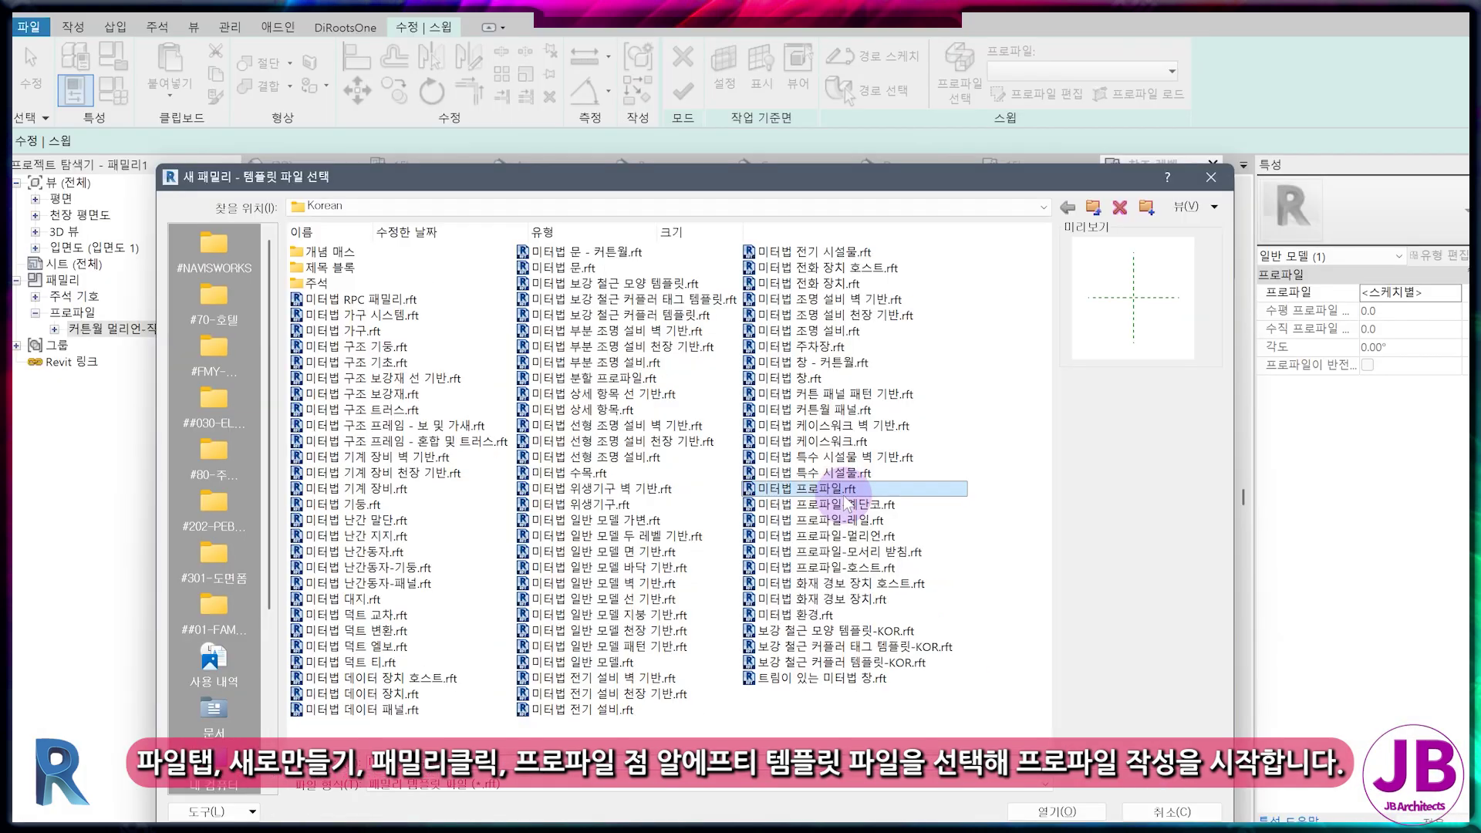
pyautogui.doubleClick(925, 432)
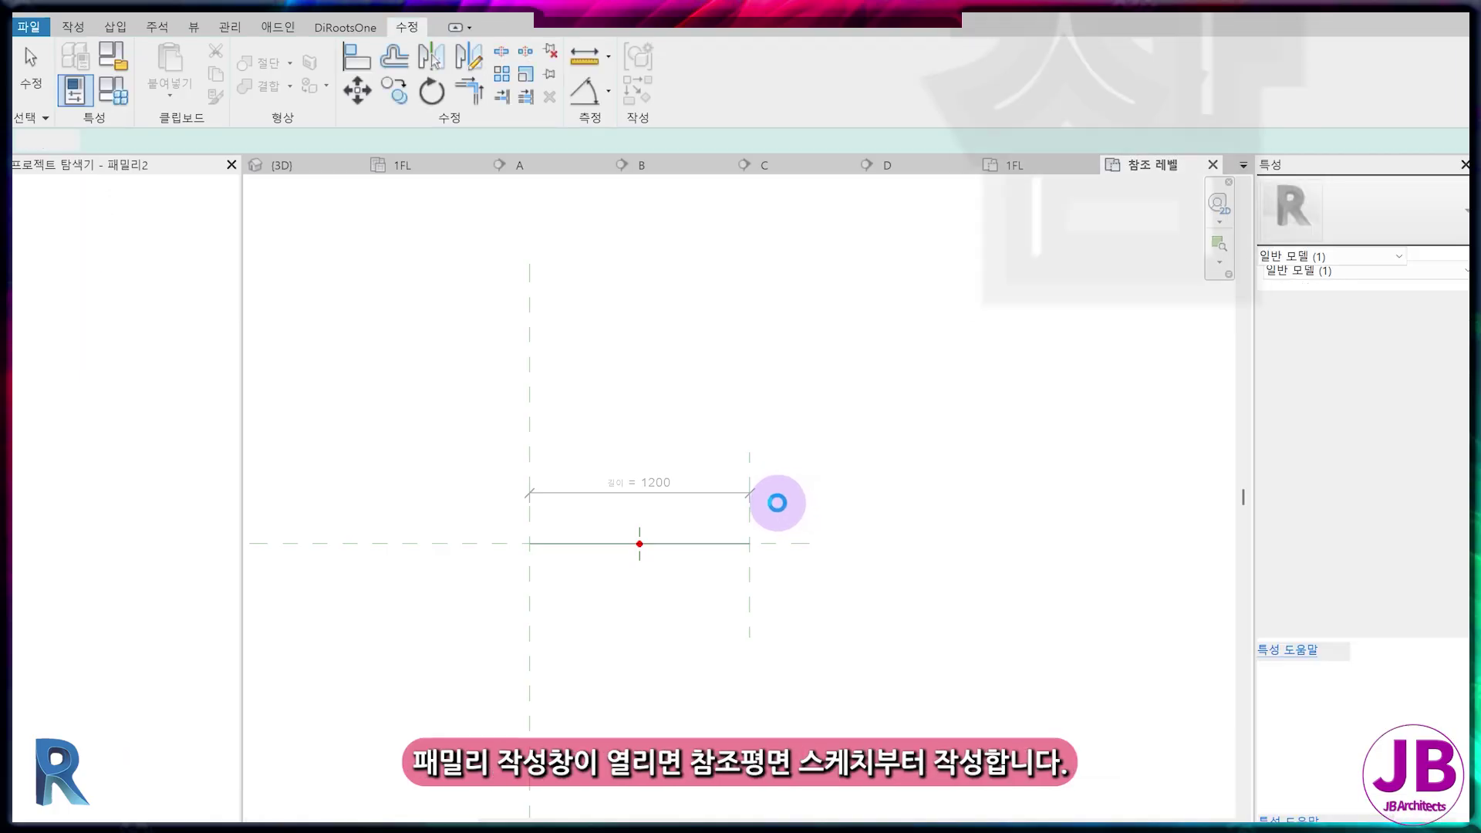
# - Create reference planes offset 150 mm to the right of the vertical centre plane and above the horizontal centre plane
pyautogui.click(621, 96)
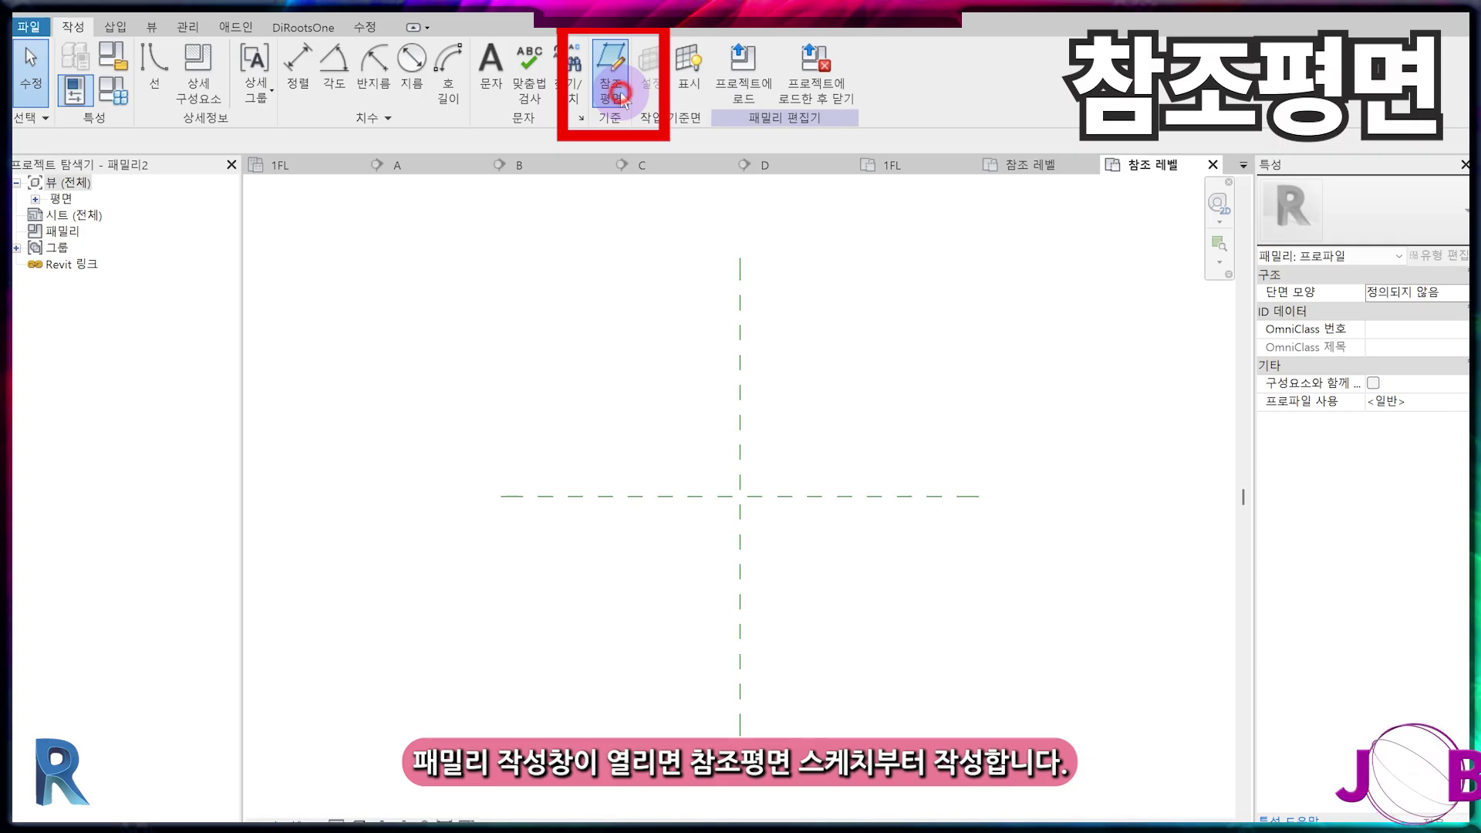
pyautogui.click(699, 54)
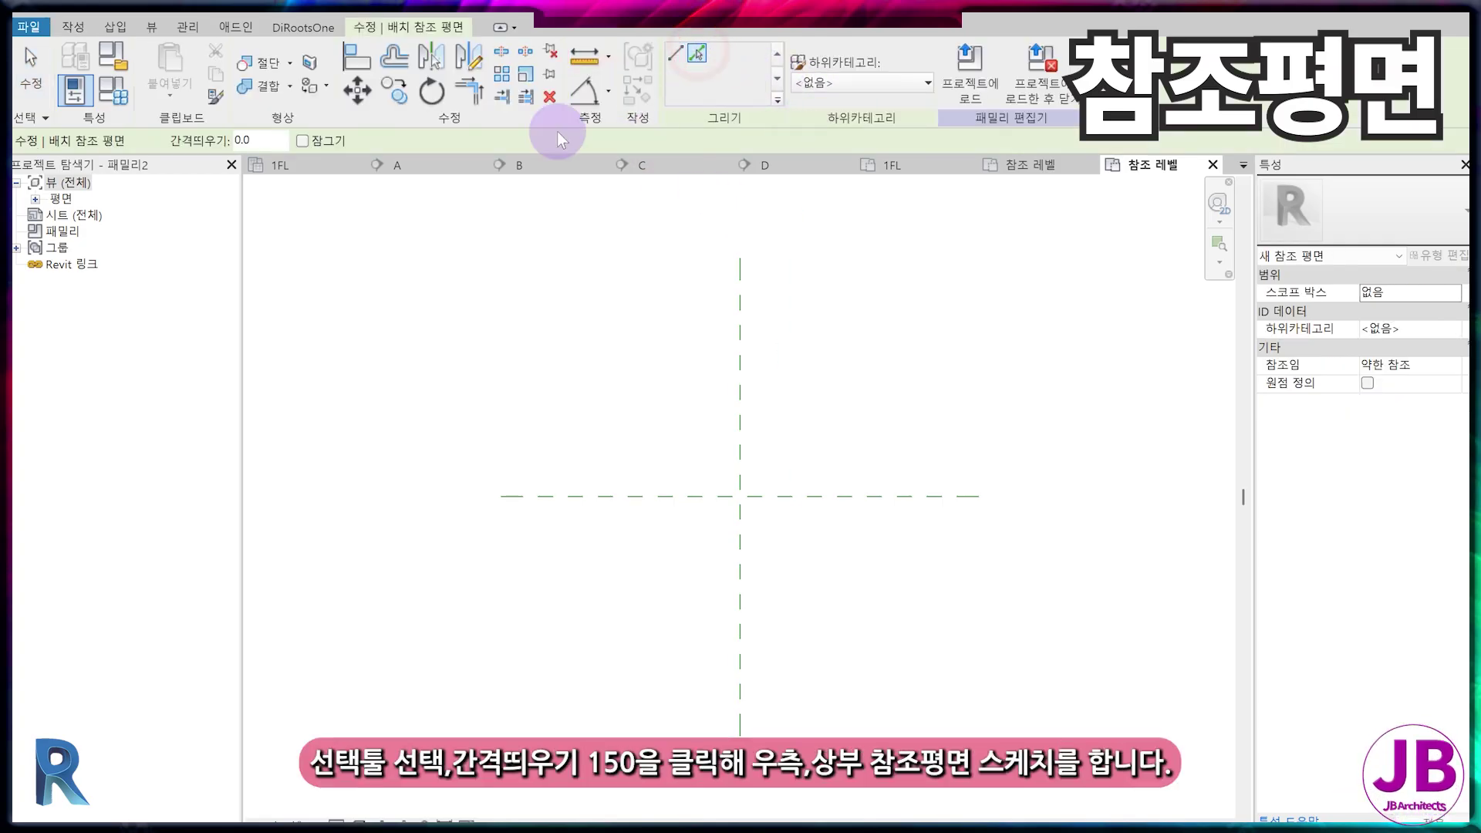
pyautogui.click(262, 140)
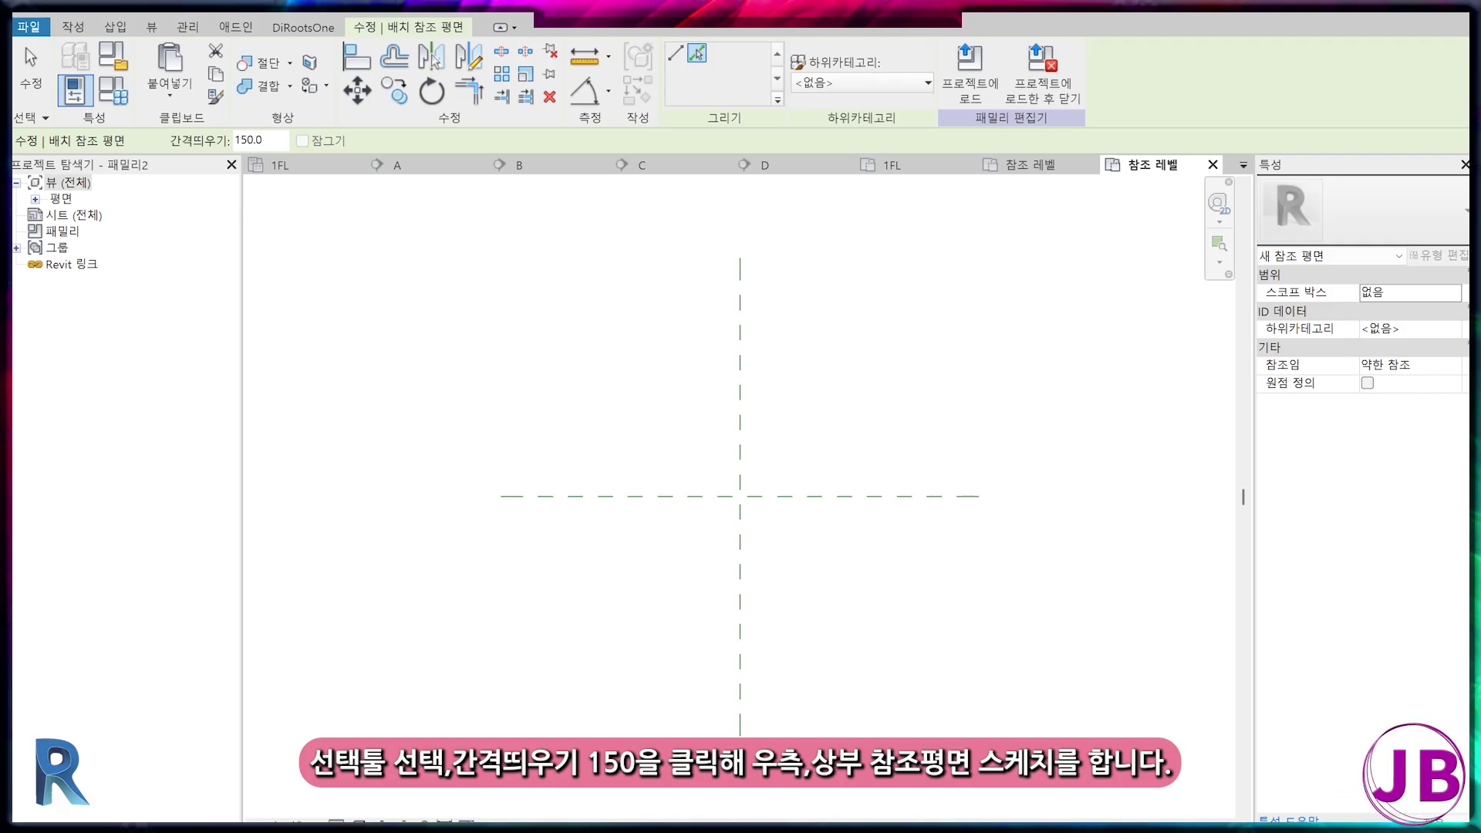
pyautogui.click(744, 419)
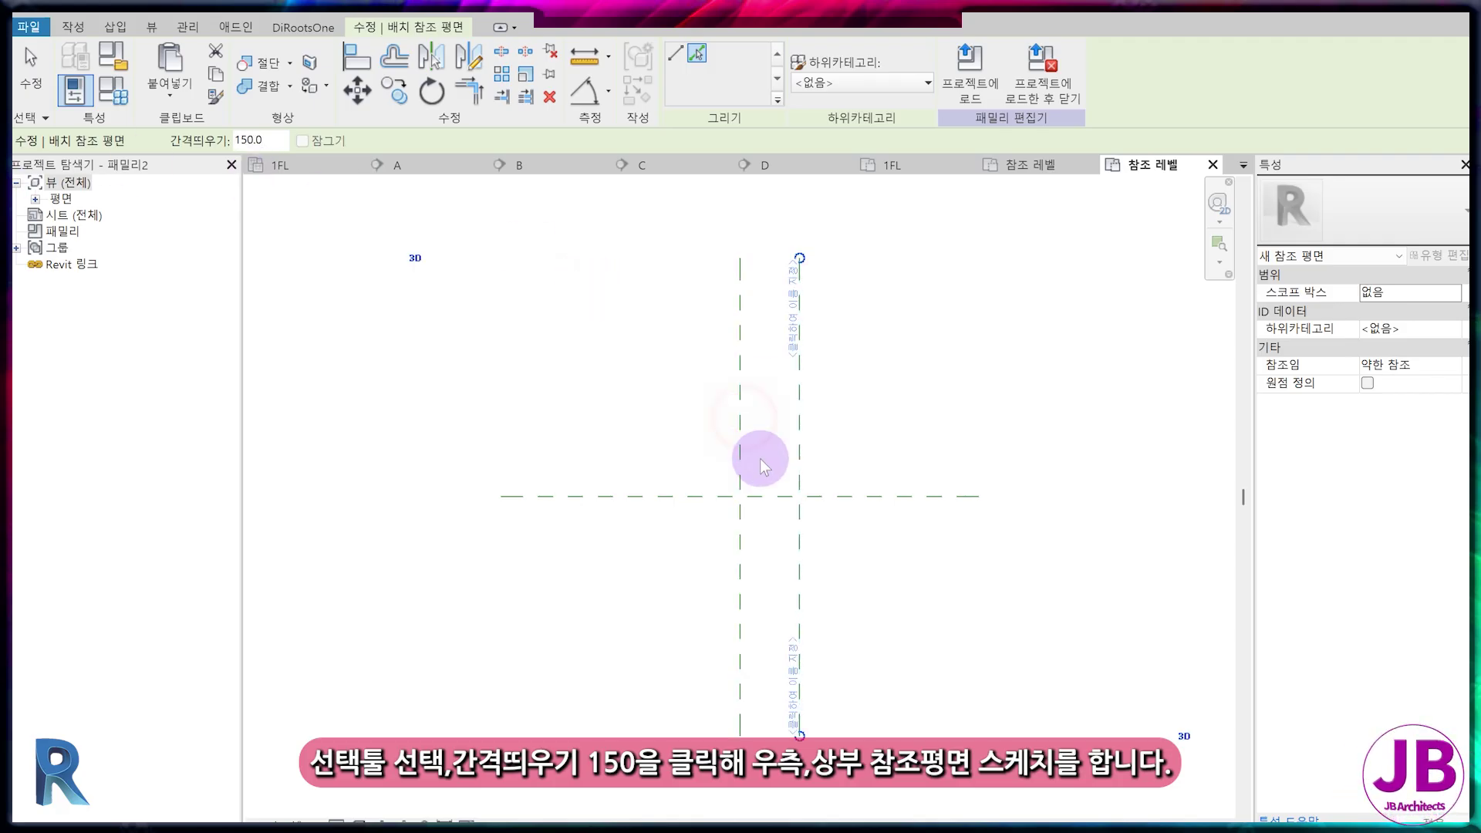
pyautogui.click(774, 495)
pyautogui.scroll(2, 782, 523)
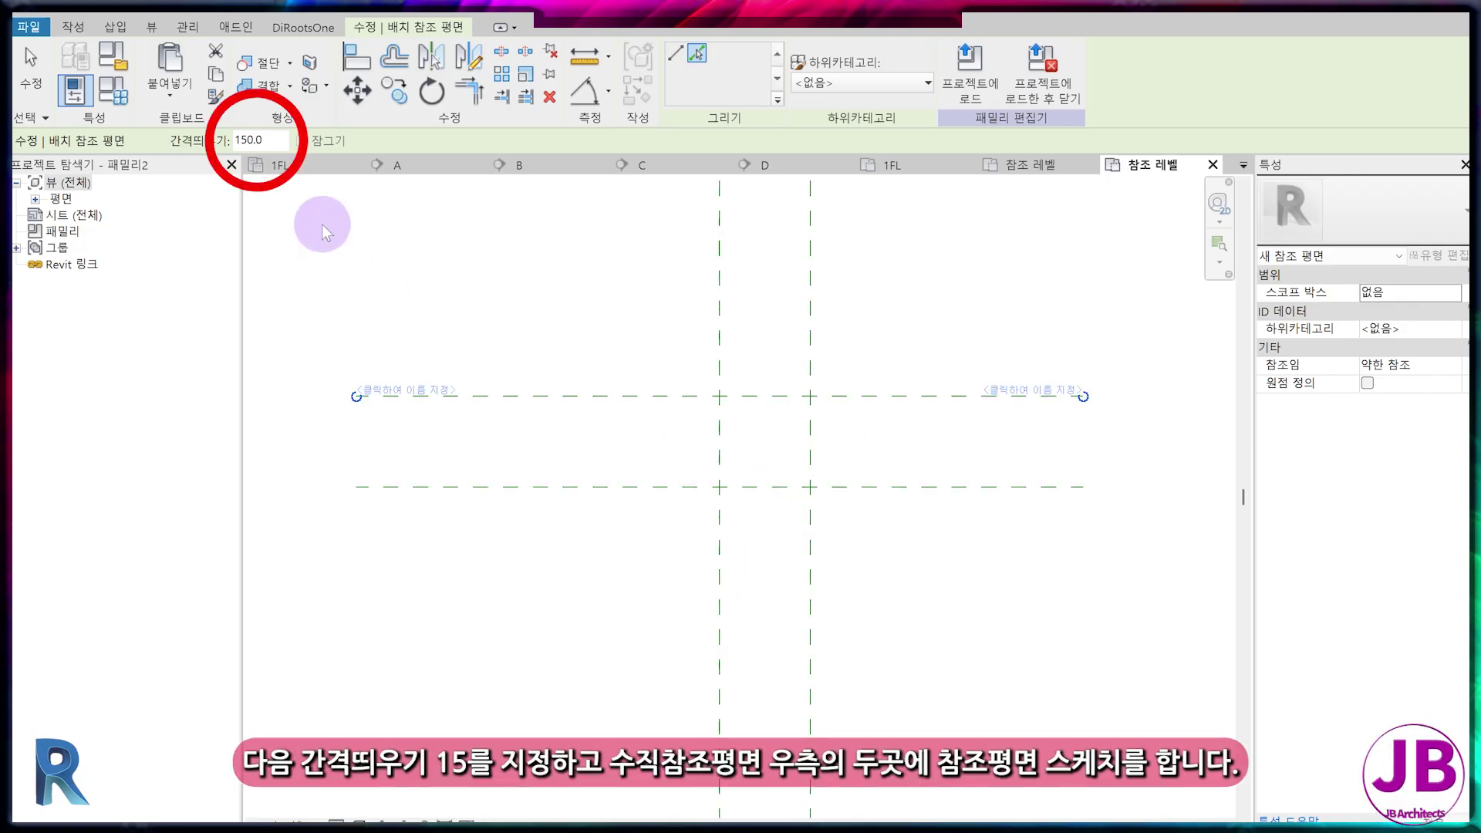
# - Add a vertical reference plane offset 15 mm to the right of each of the two existing vertical planes
pyautogui.doubleClick(250, 140)
pyautogui.write('15')
pyautogui.press('Return')
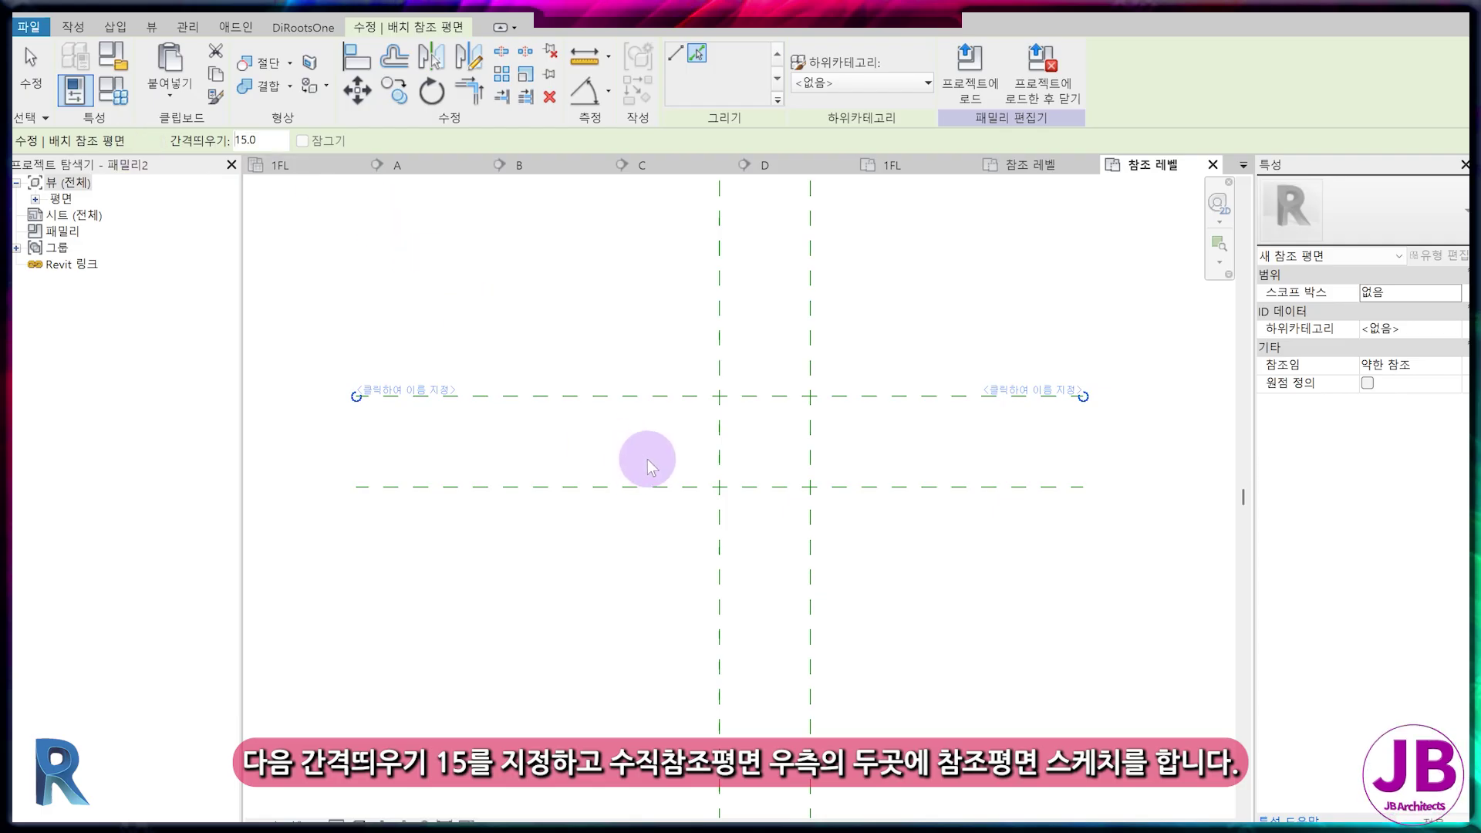
pyautogui.click(720, 450)
pyautogui.scroll(2, 790, 535)
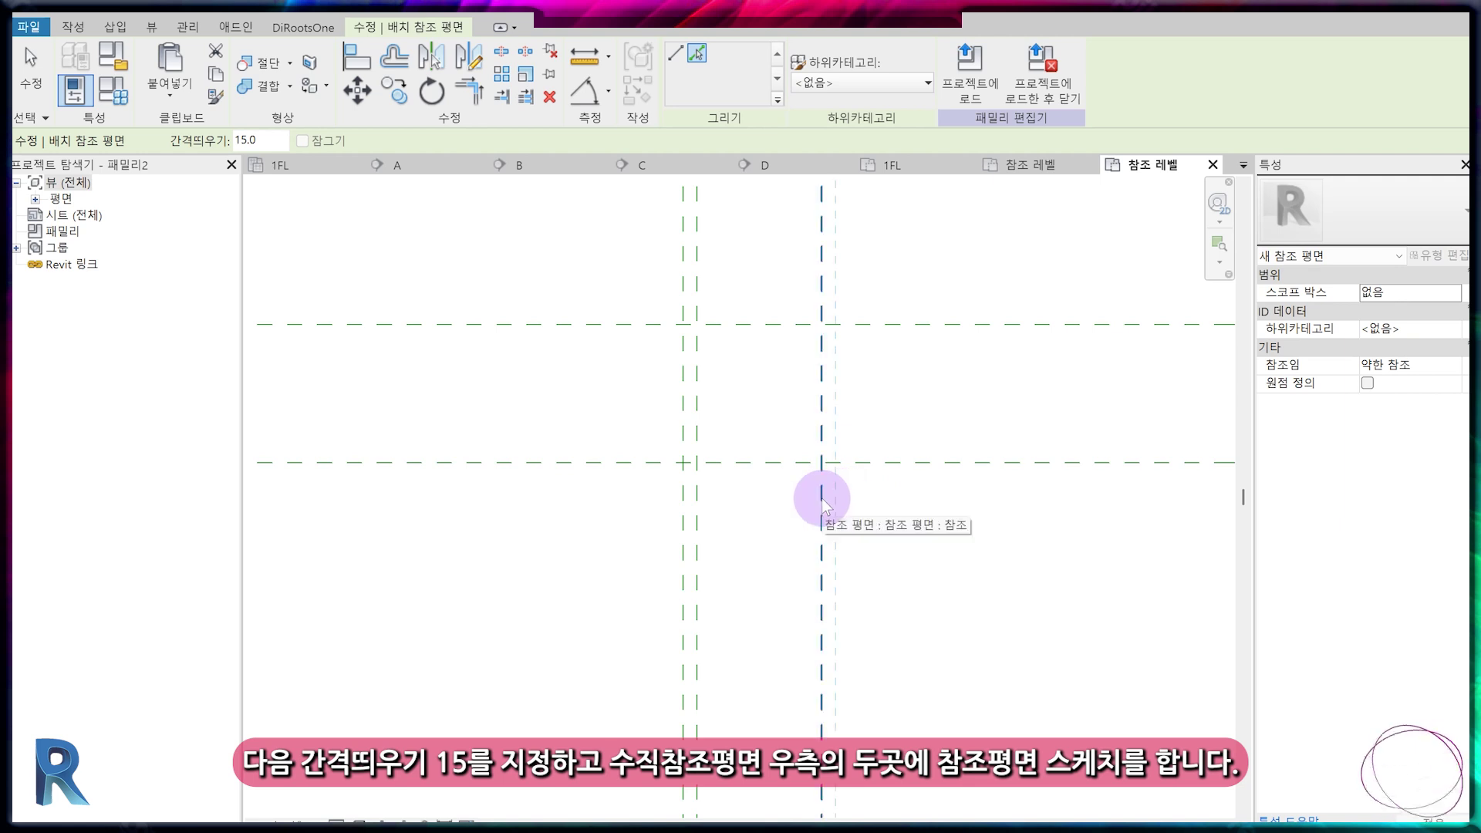
pyautogui.click(830, 509)
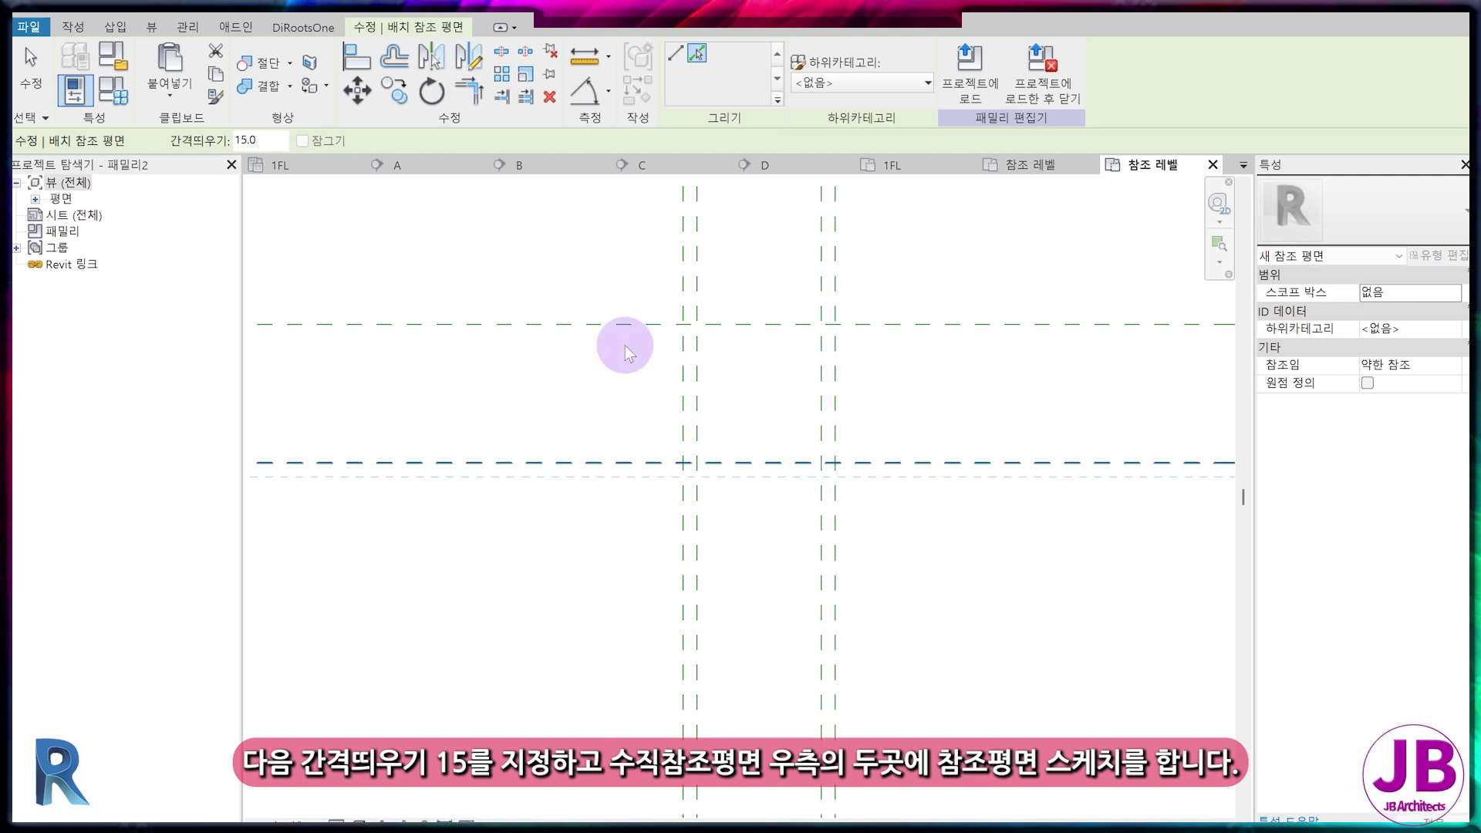
# - Add a horizontal reference plane offset 10 mm below the horizontal centre plane
pyautogui.click(625, 346)
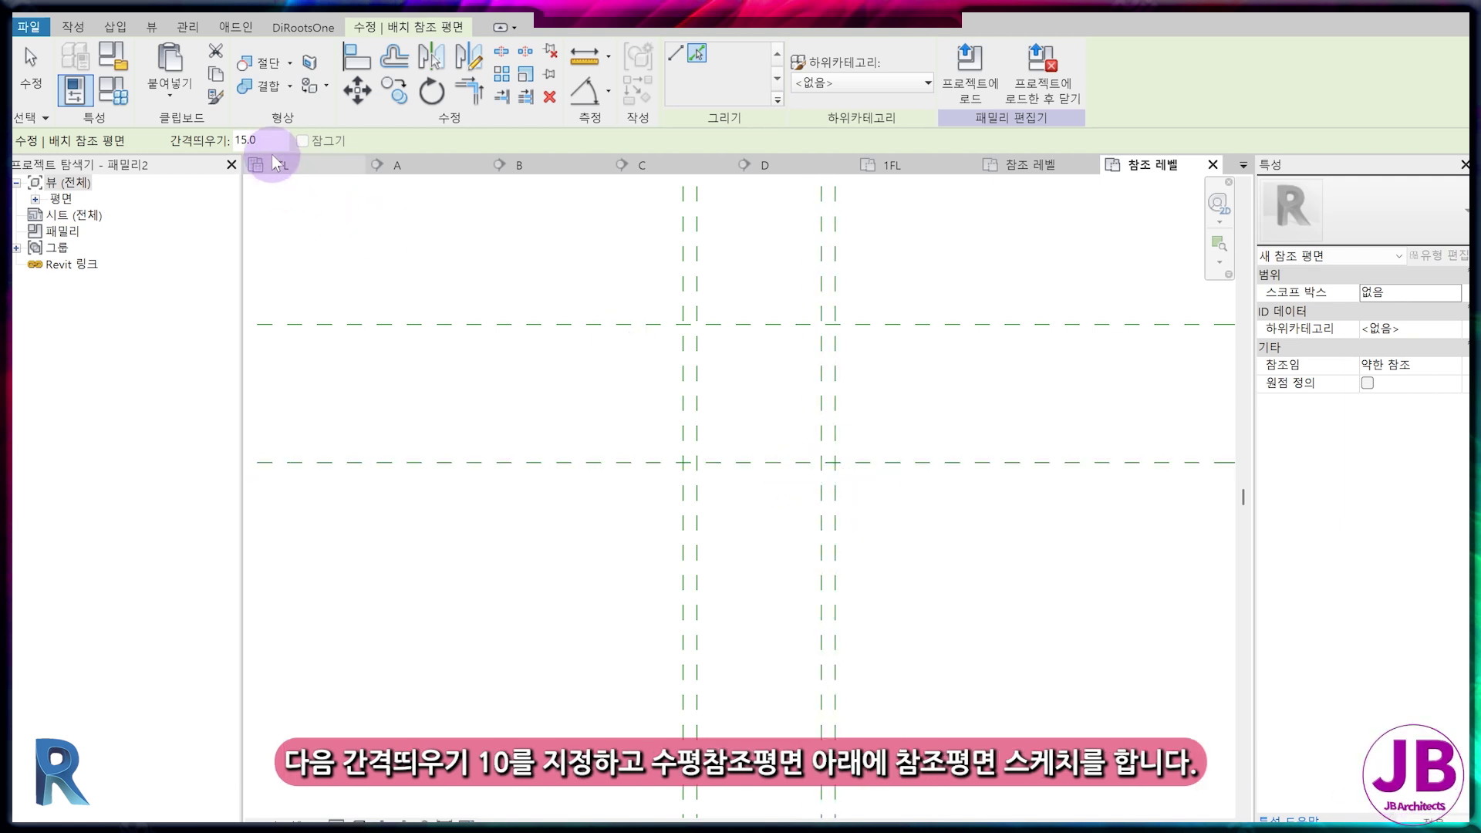
pyautogui.click(255, 141)
pyautogui.write('10')
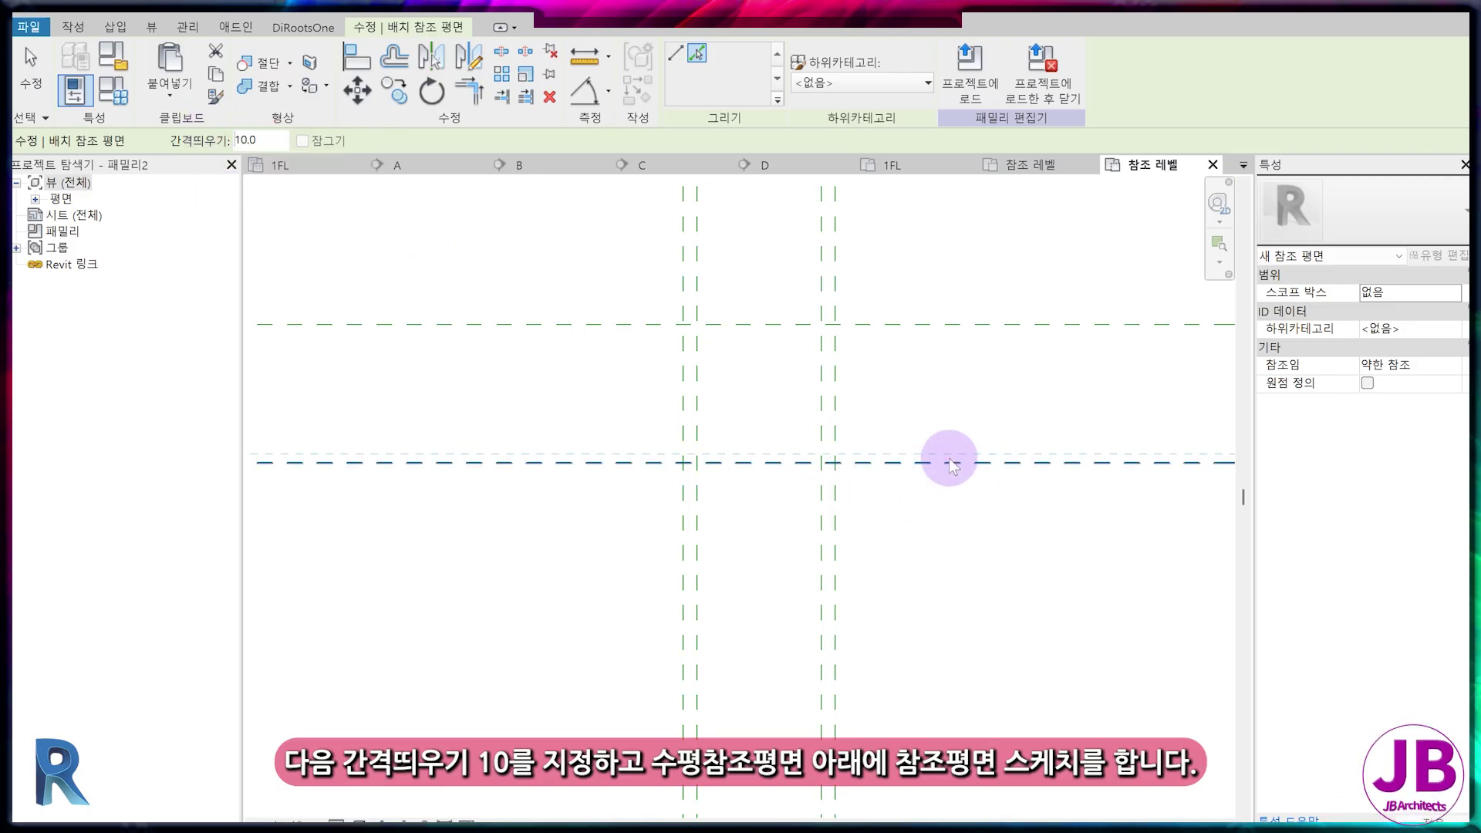
pyautogui.click(938, 466)
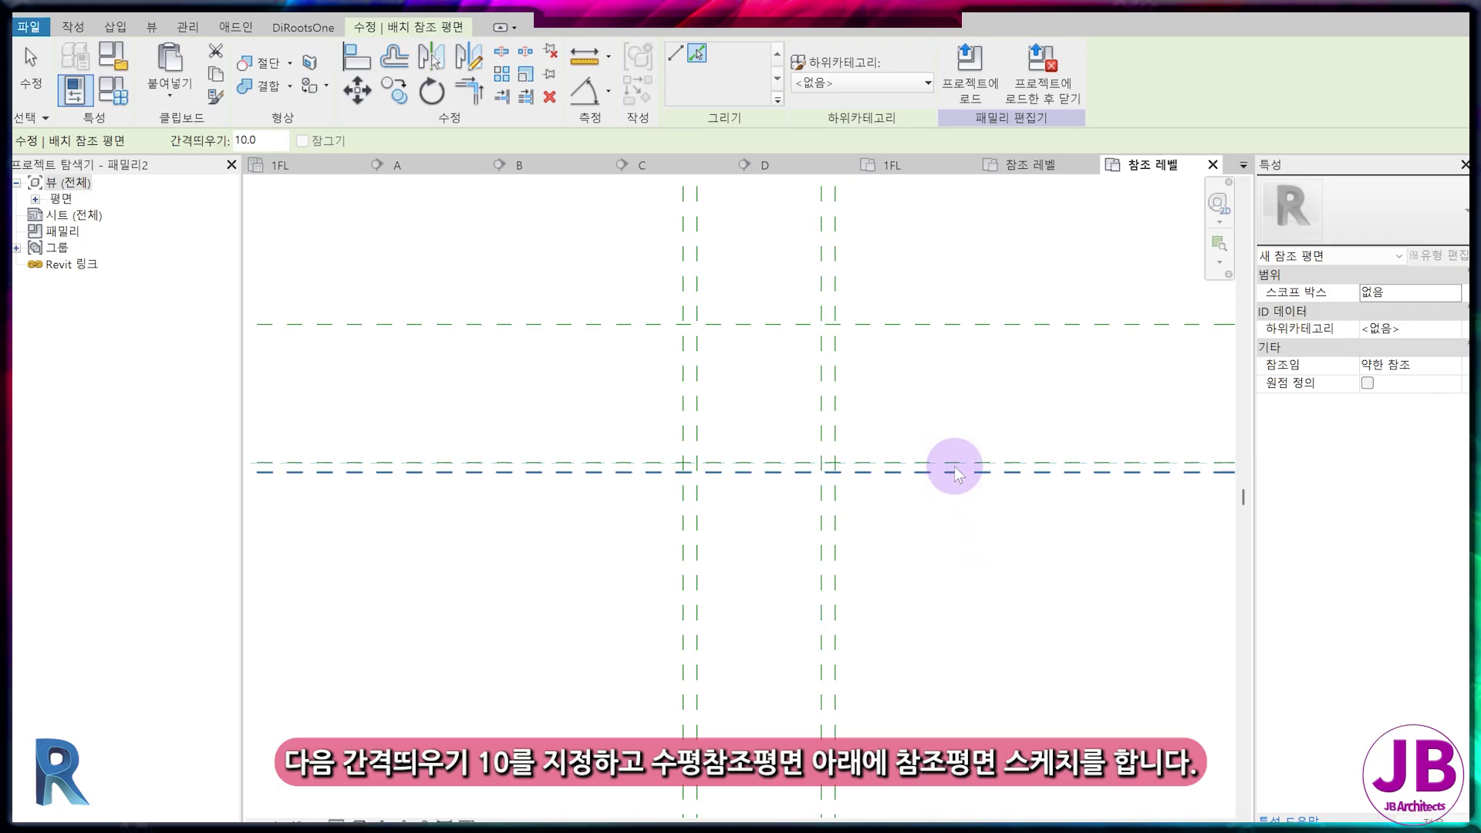
pyautogui.moveTo(979, 515); pyautogui.dragTo(994, 601, button='middle')
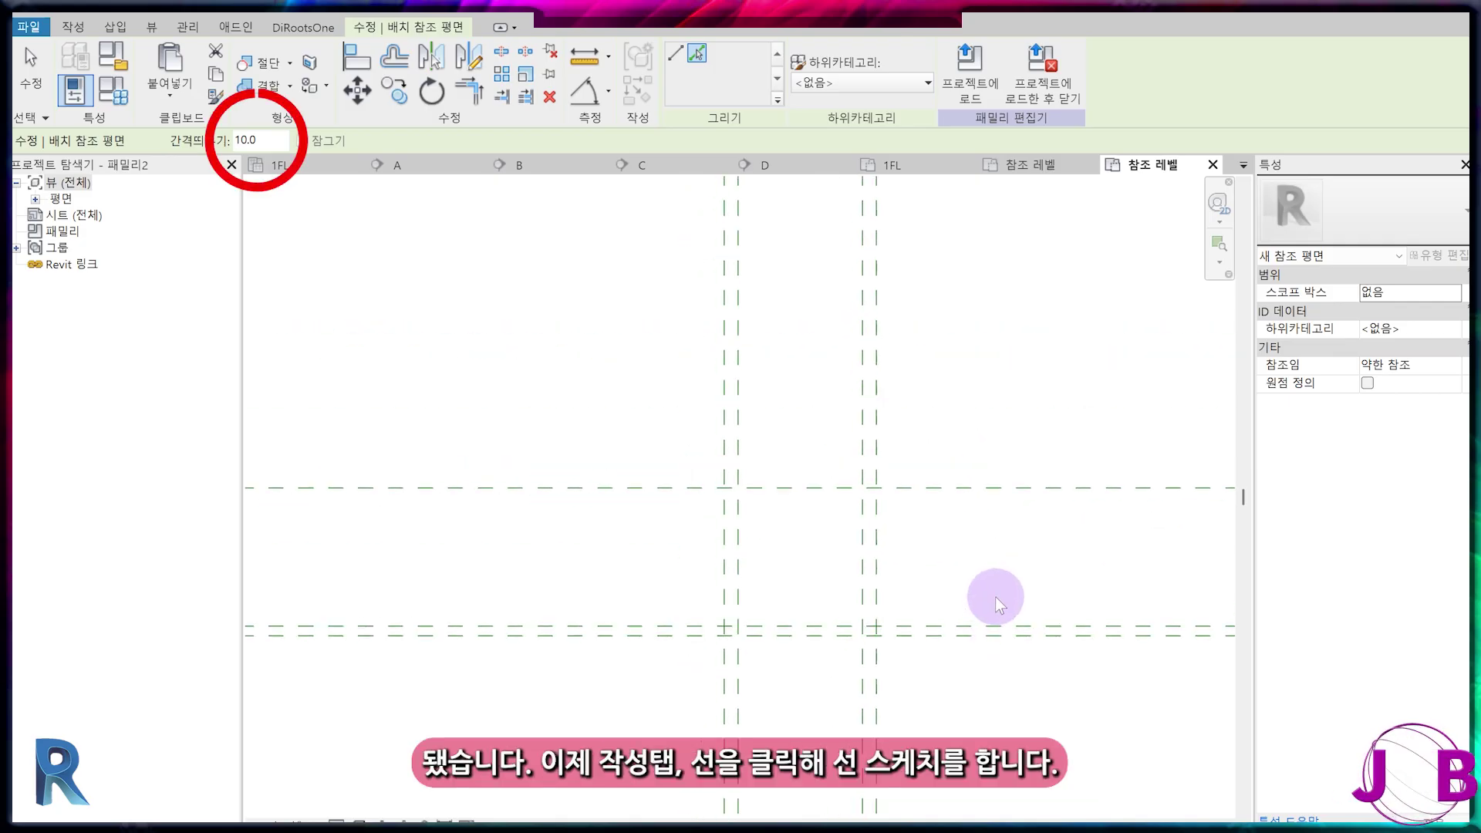
pyautogui.press('Escape')
pyautogui.press('Escape')
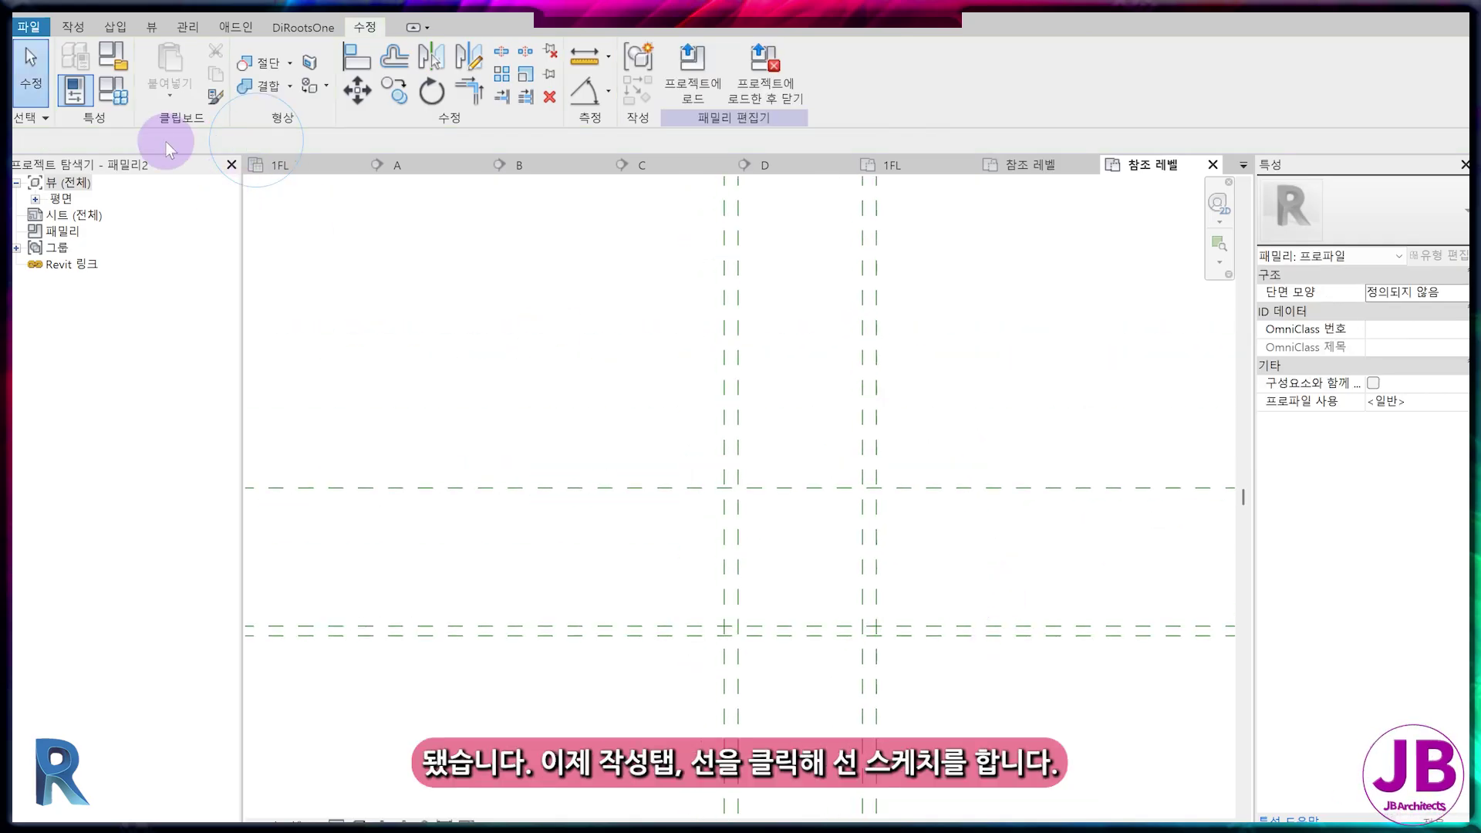
# - Sketch the ㄷ-shaped curtain box outline along the reference planes, 135 mm wide inside, with 15 mm lips and a 10 mm upturn at the right end
pyautogui.click(67, 27)
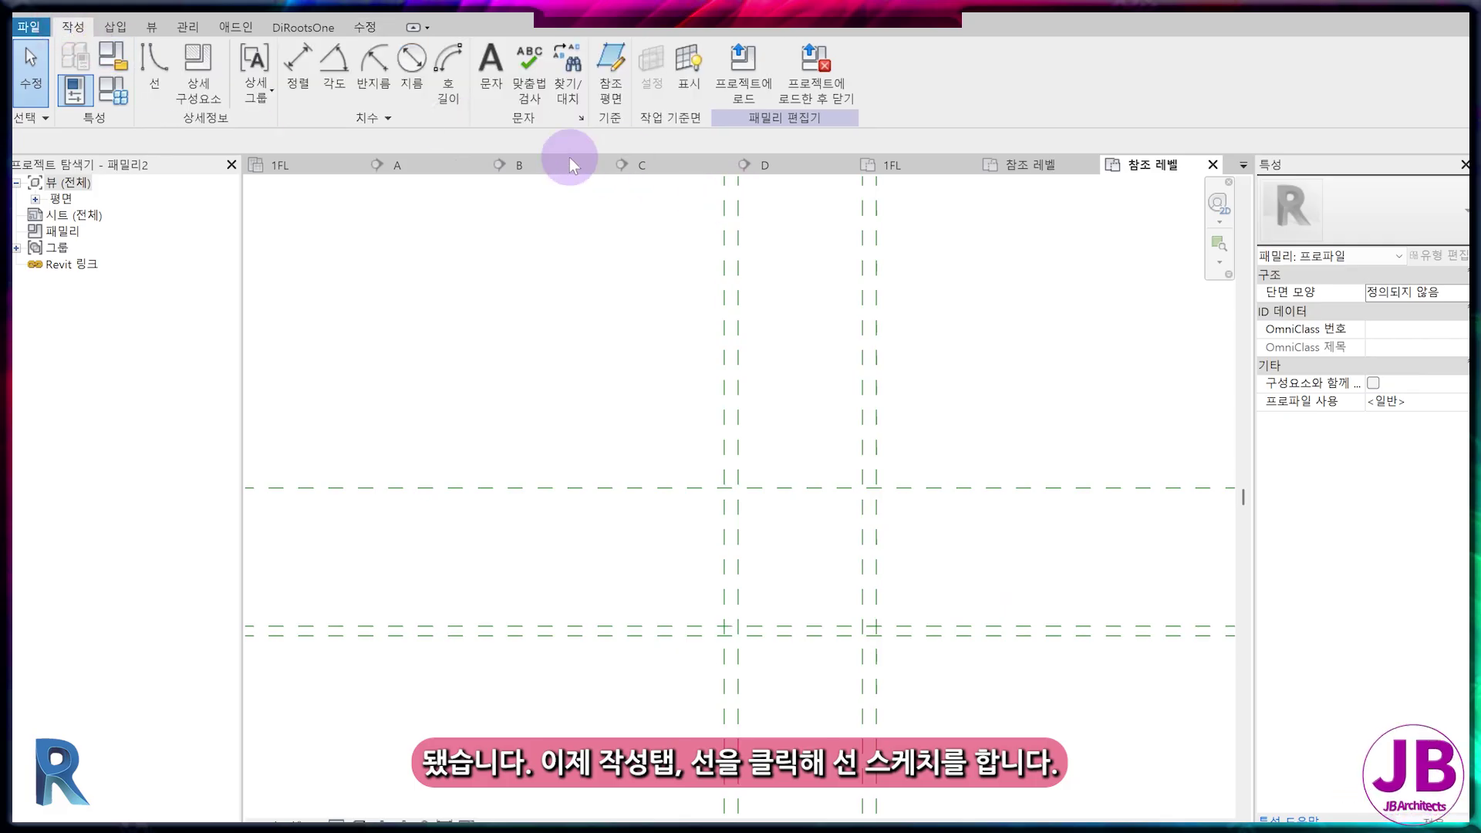
pyautogui.click(159, 85)
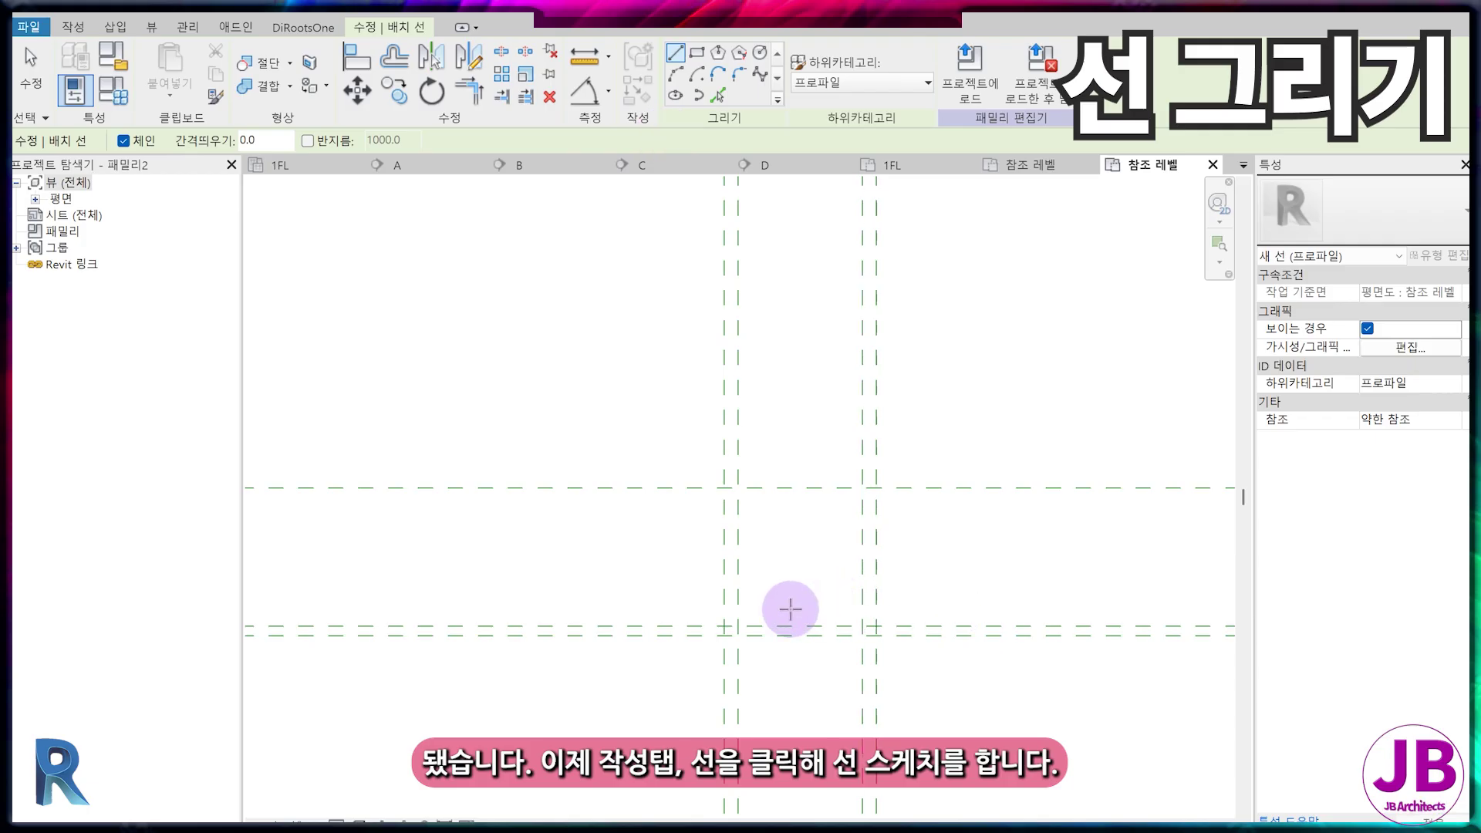
pyautogui.scroll(3, 733, 617)
pyautogui.click(717, 623)
pyautogui.click(742, 622)
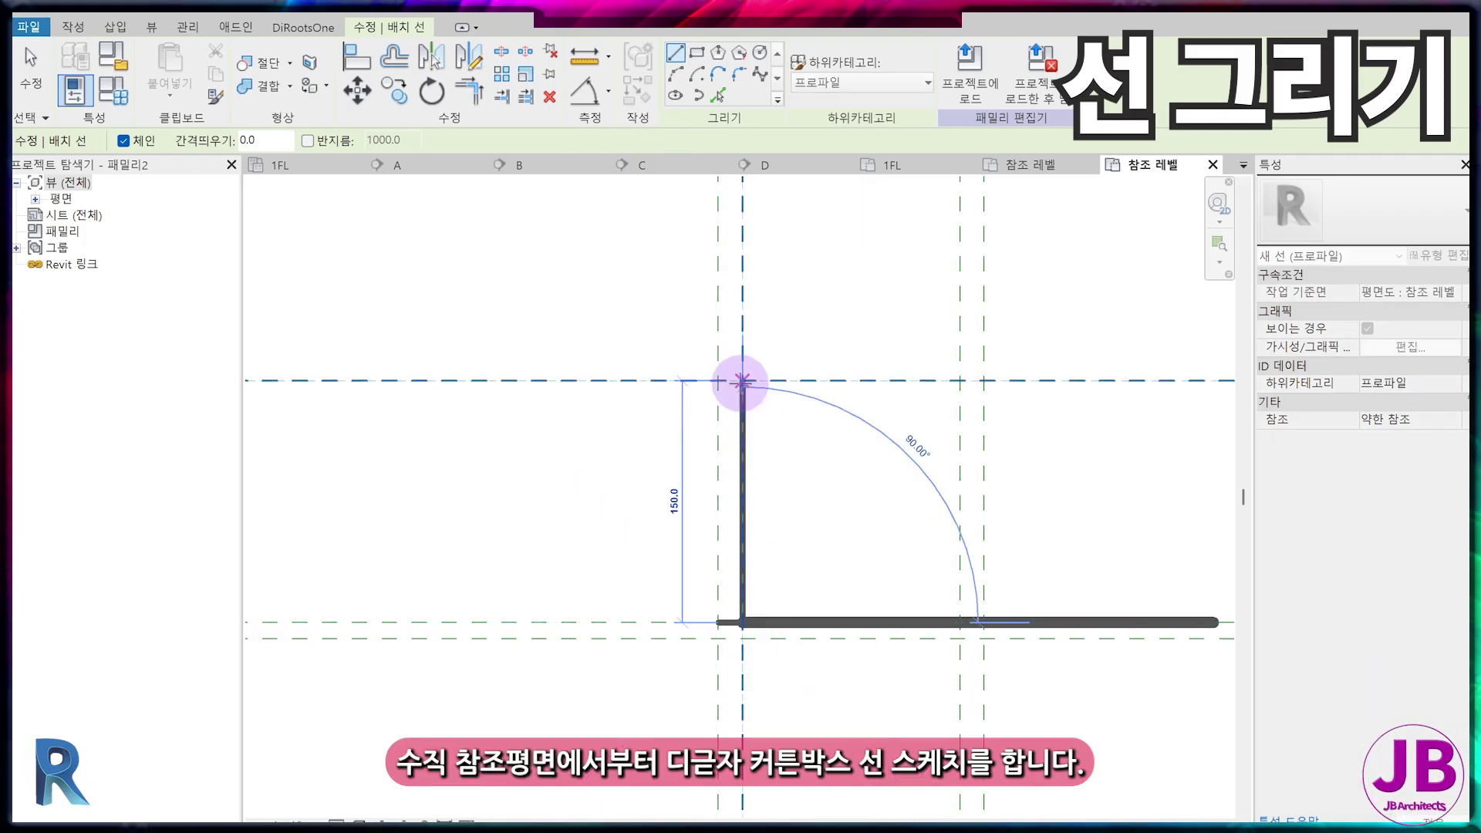
pyautogui.click(742, 381)
pyautogui.click(960, 380)
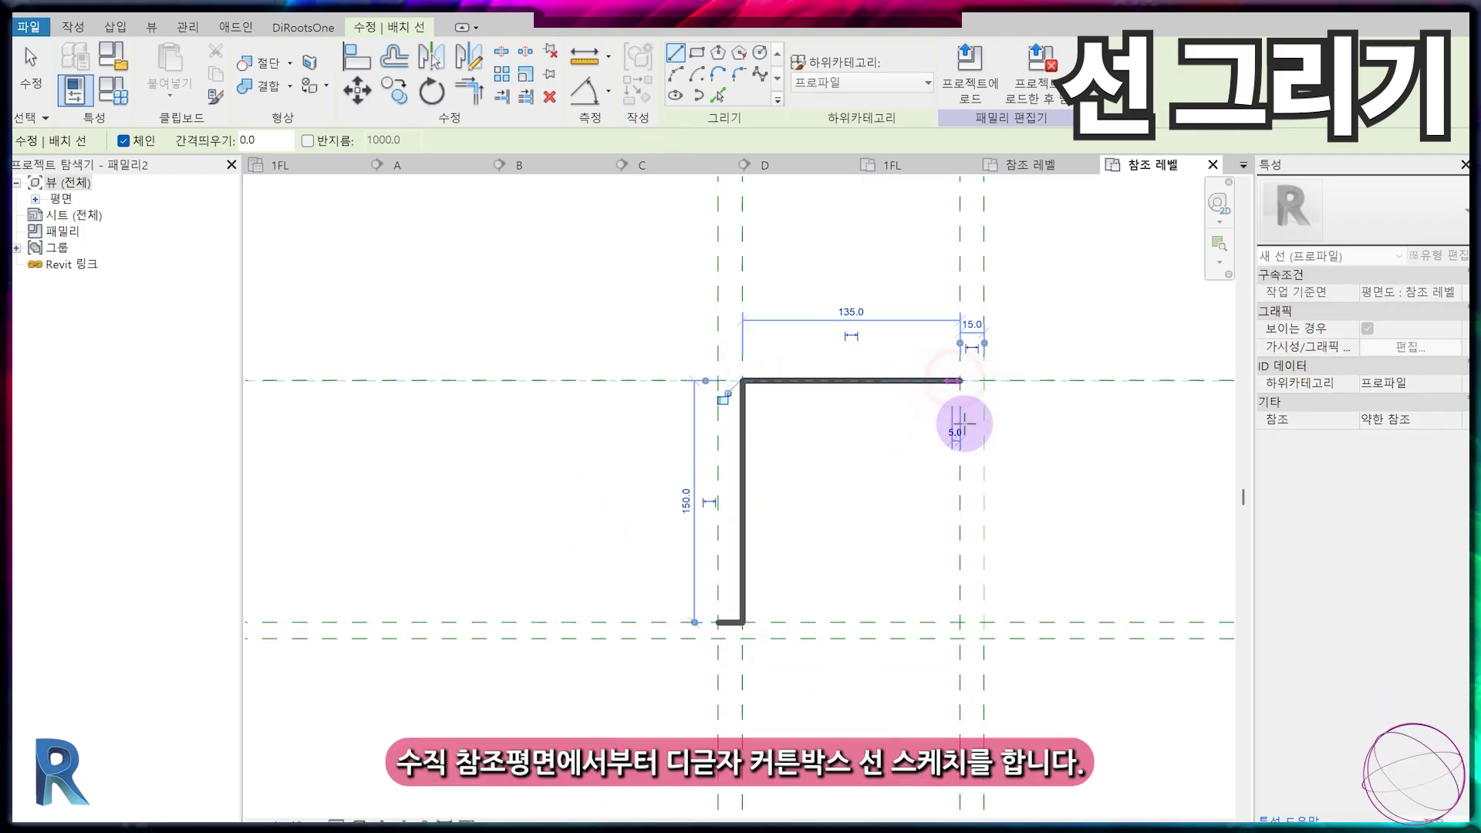
pyautogui.click(961, 639)
pyautogui.click(984, 639)
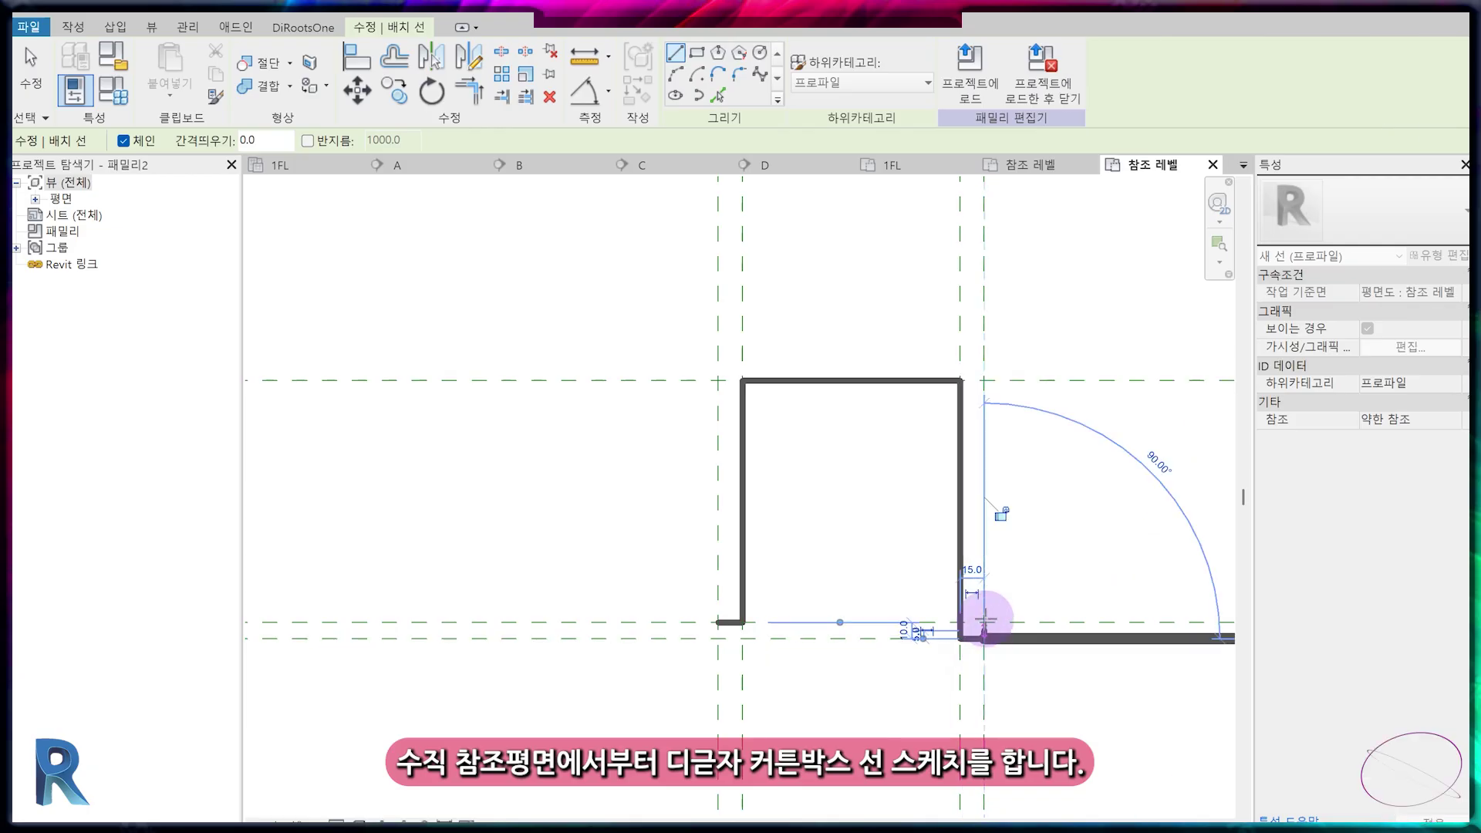
pyautogui.click(984, 622)
pyautogui.press('Escape')
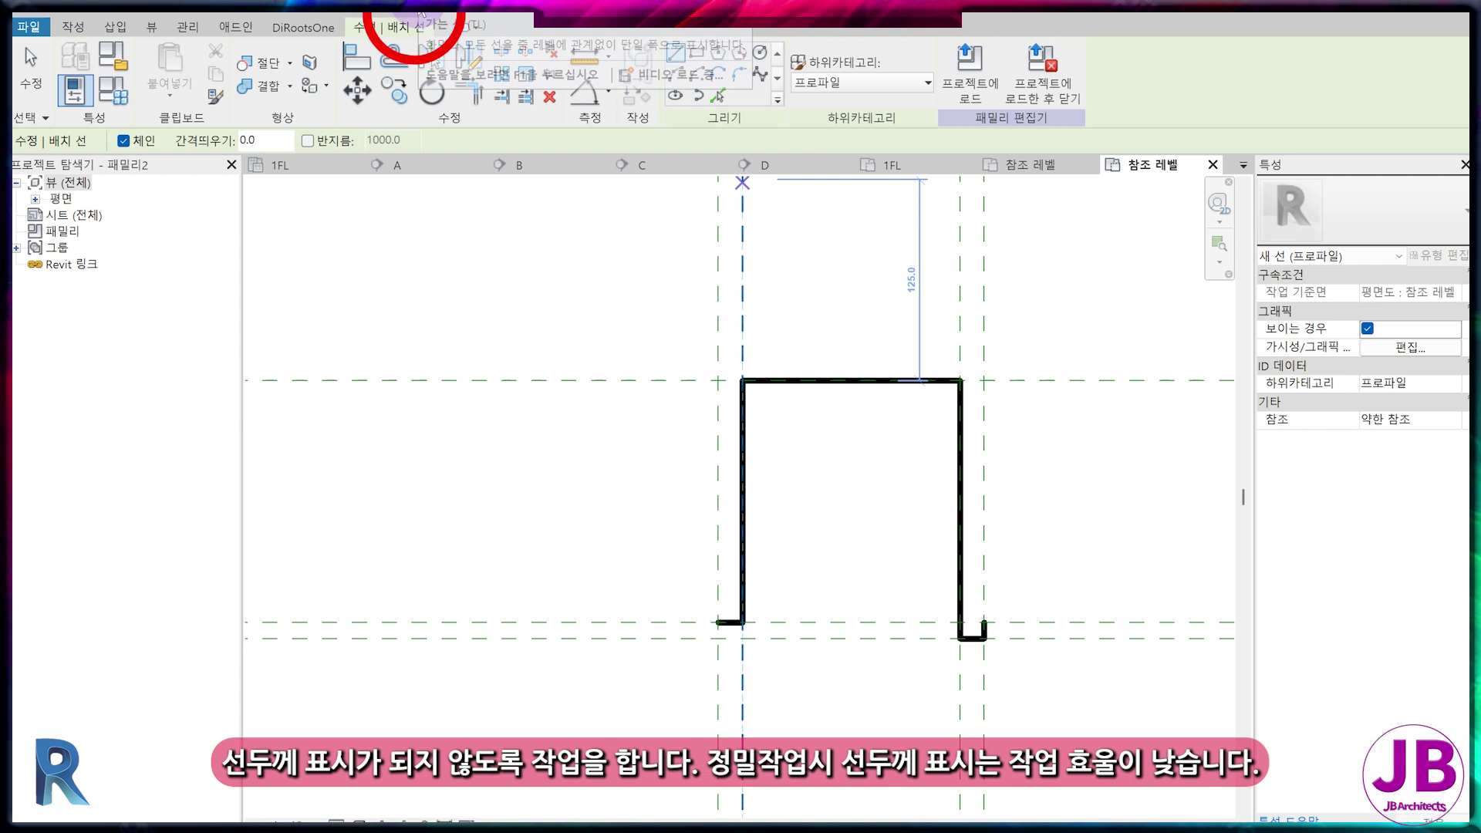
# - Turn on thin line display so the profile lines are shown without their line weights
pyautogui.click(422, 12)
pyautogui.press('Escape')
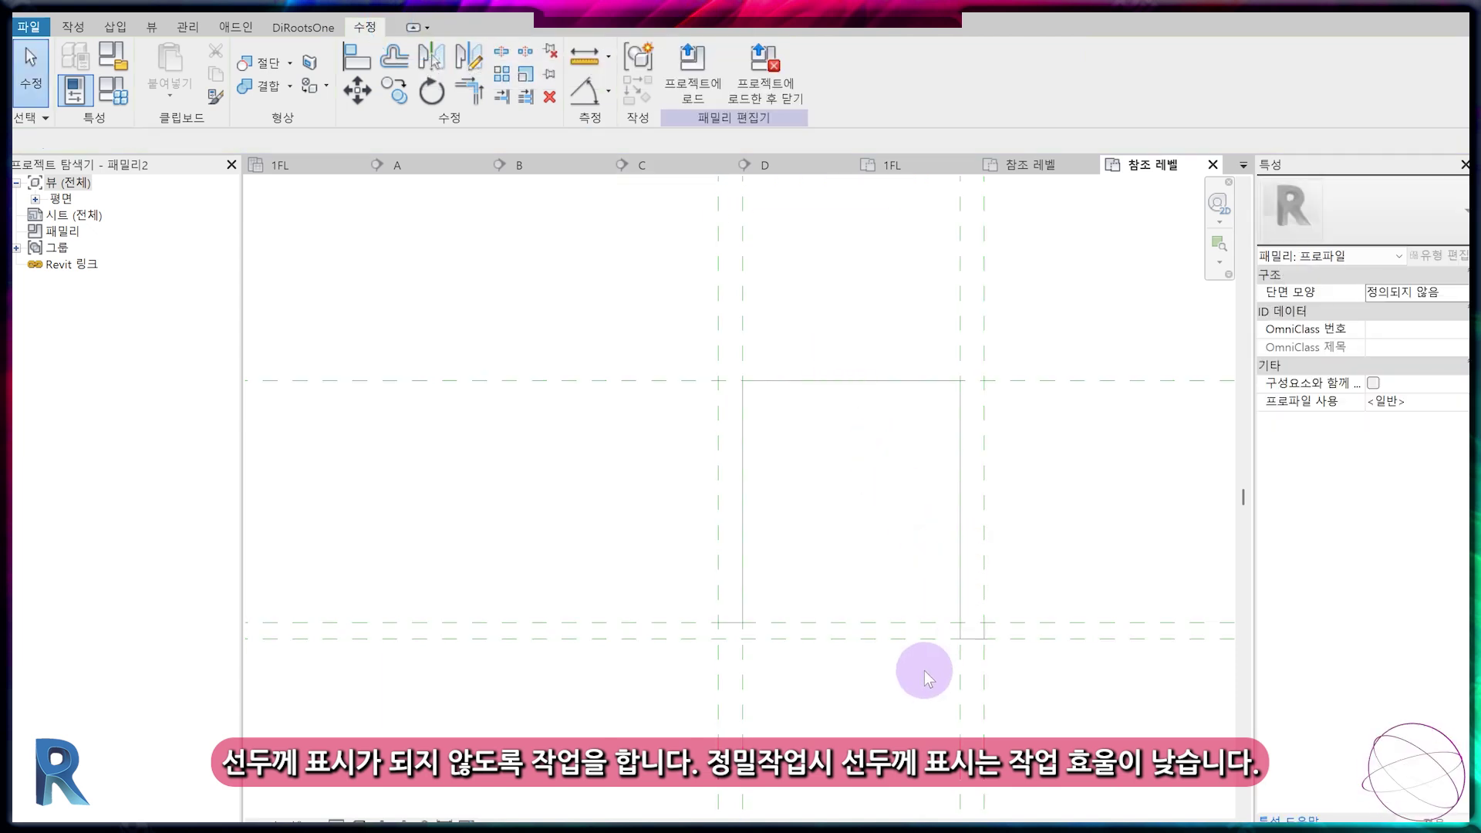
pyautogui.scroll(1, 924, 678)
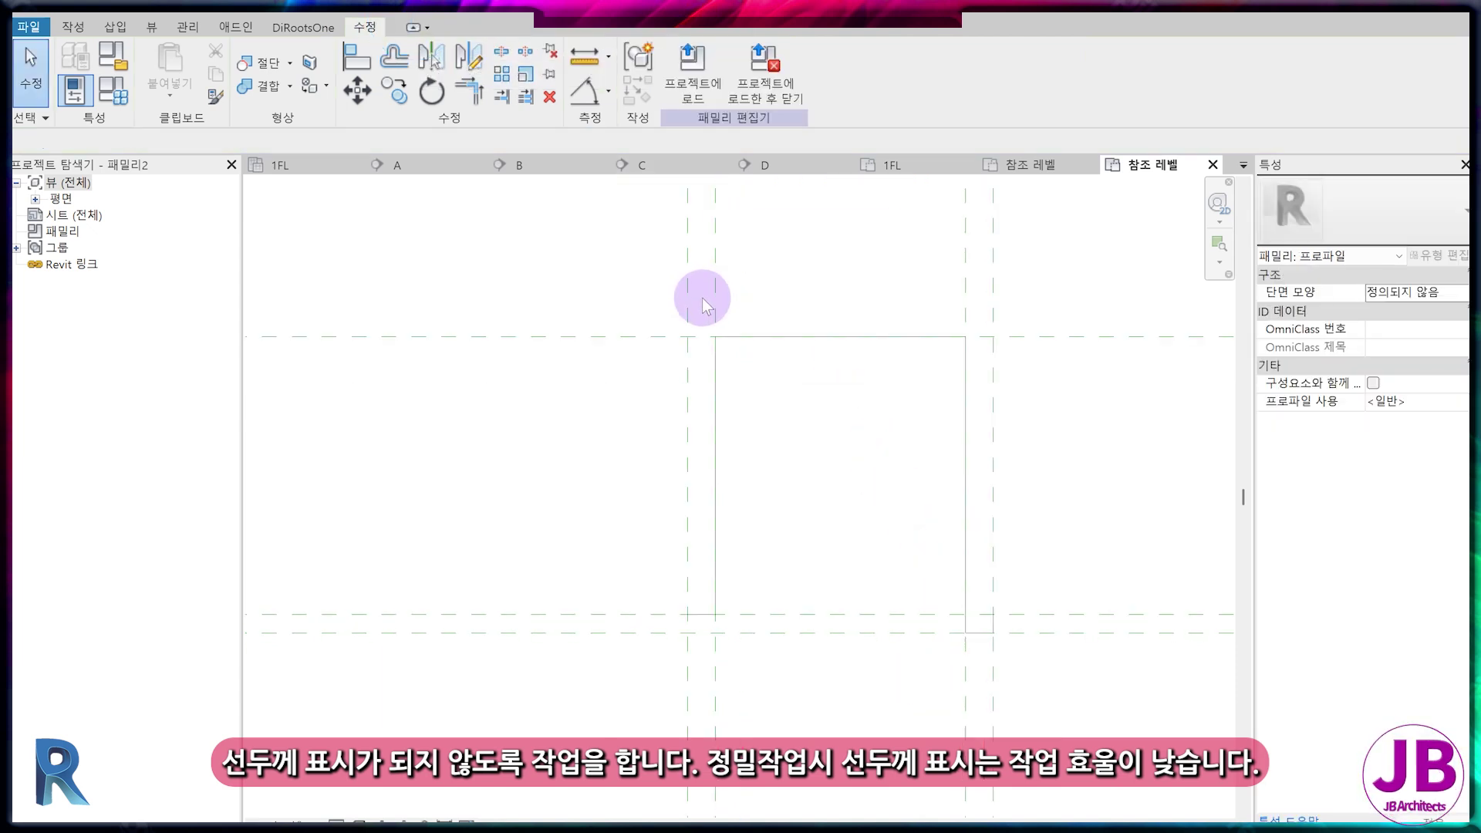
# - Align the left lip line to the horizontal centre plane and its outer endpoint to the vertical centre plane
pyautogui.press('a')
pyautogui.press('l')
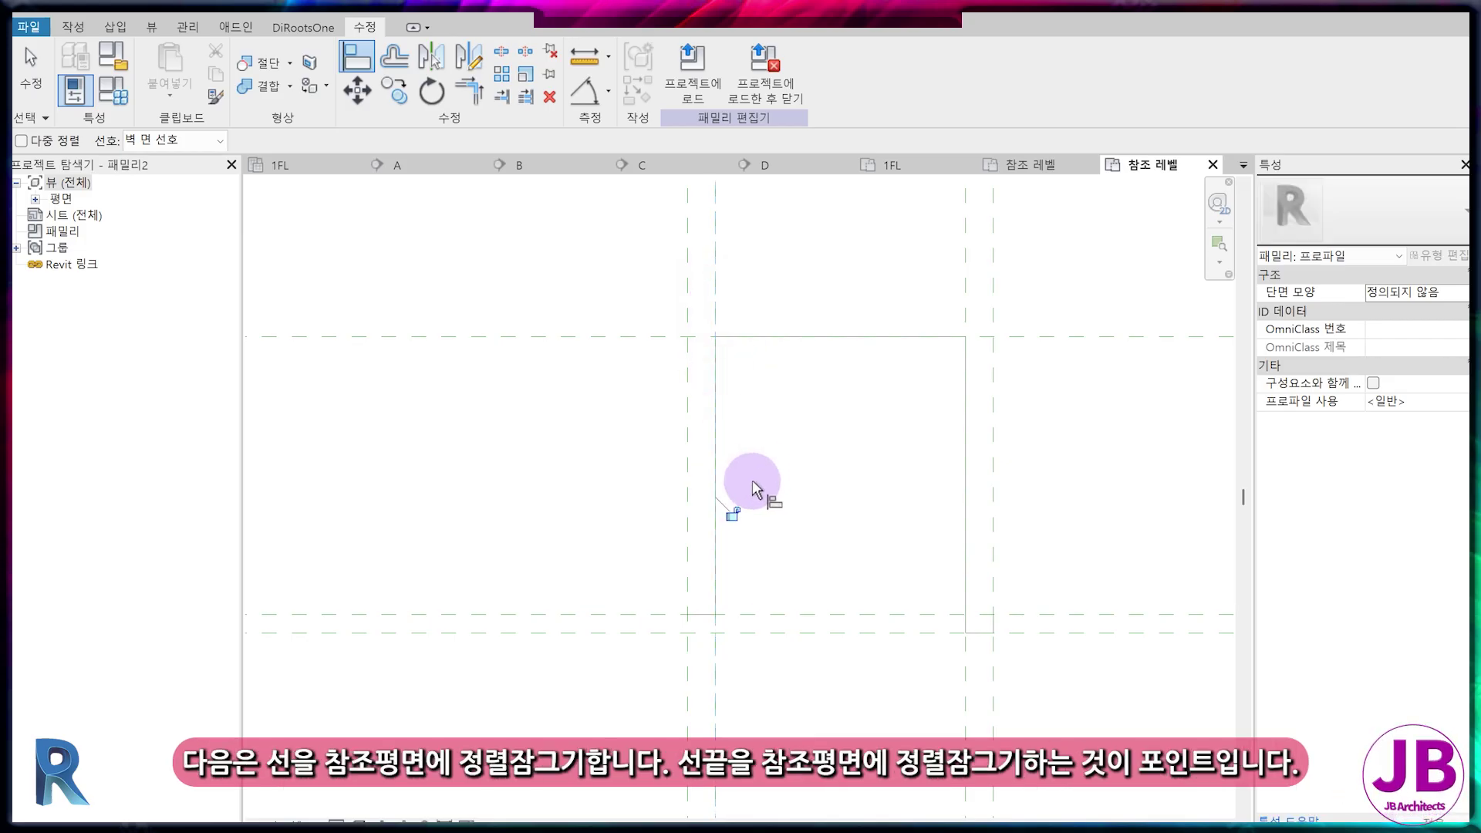
pyautogui.click(784, 615)
pyautogui.click(706, 622)
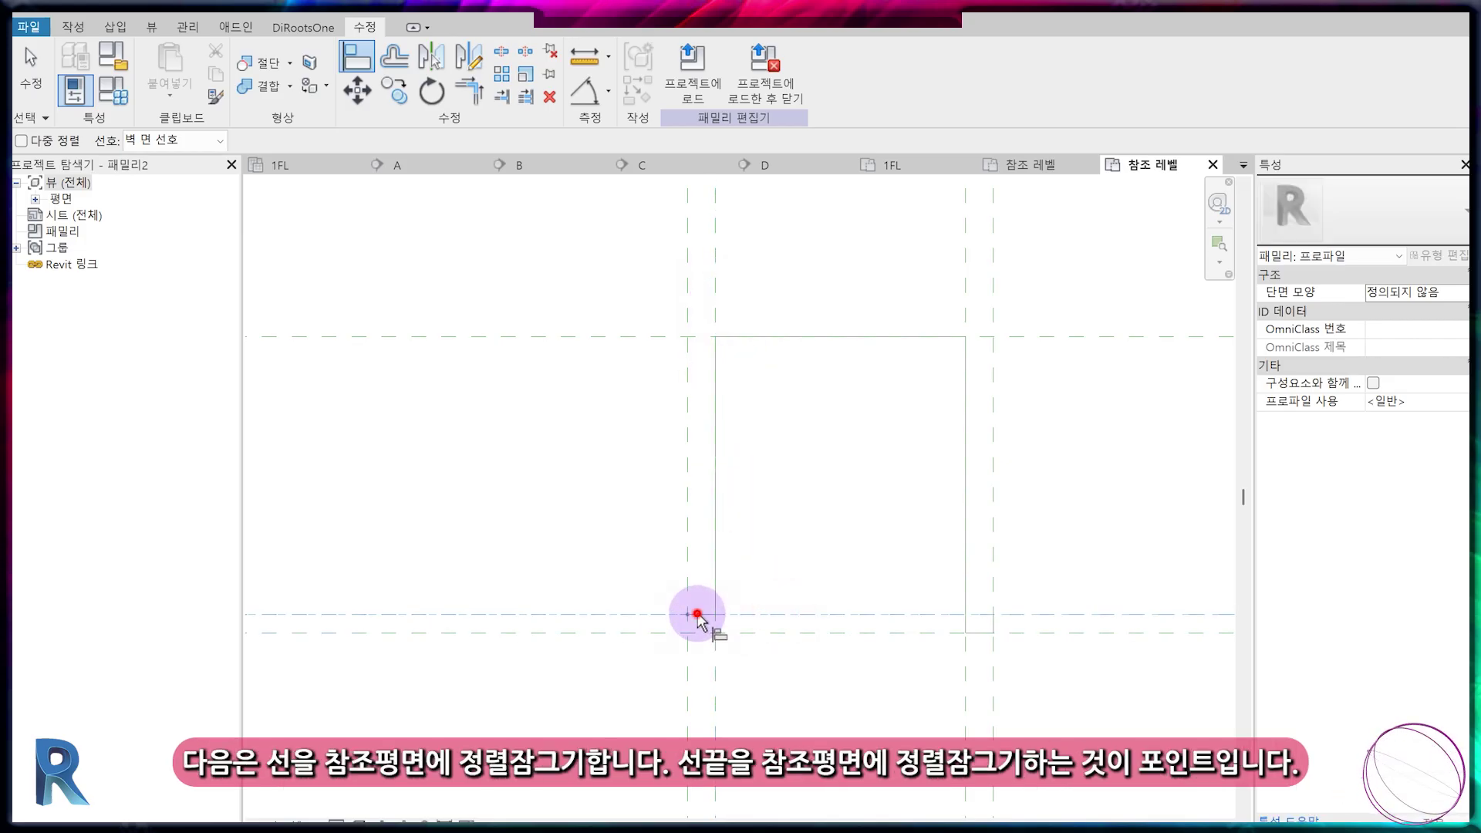
pyautogui.click(688, 616)
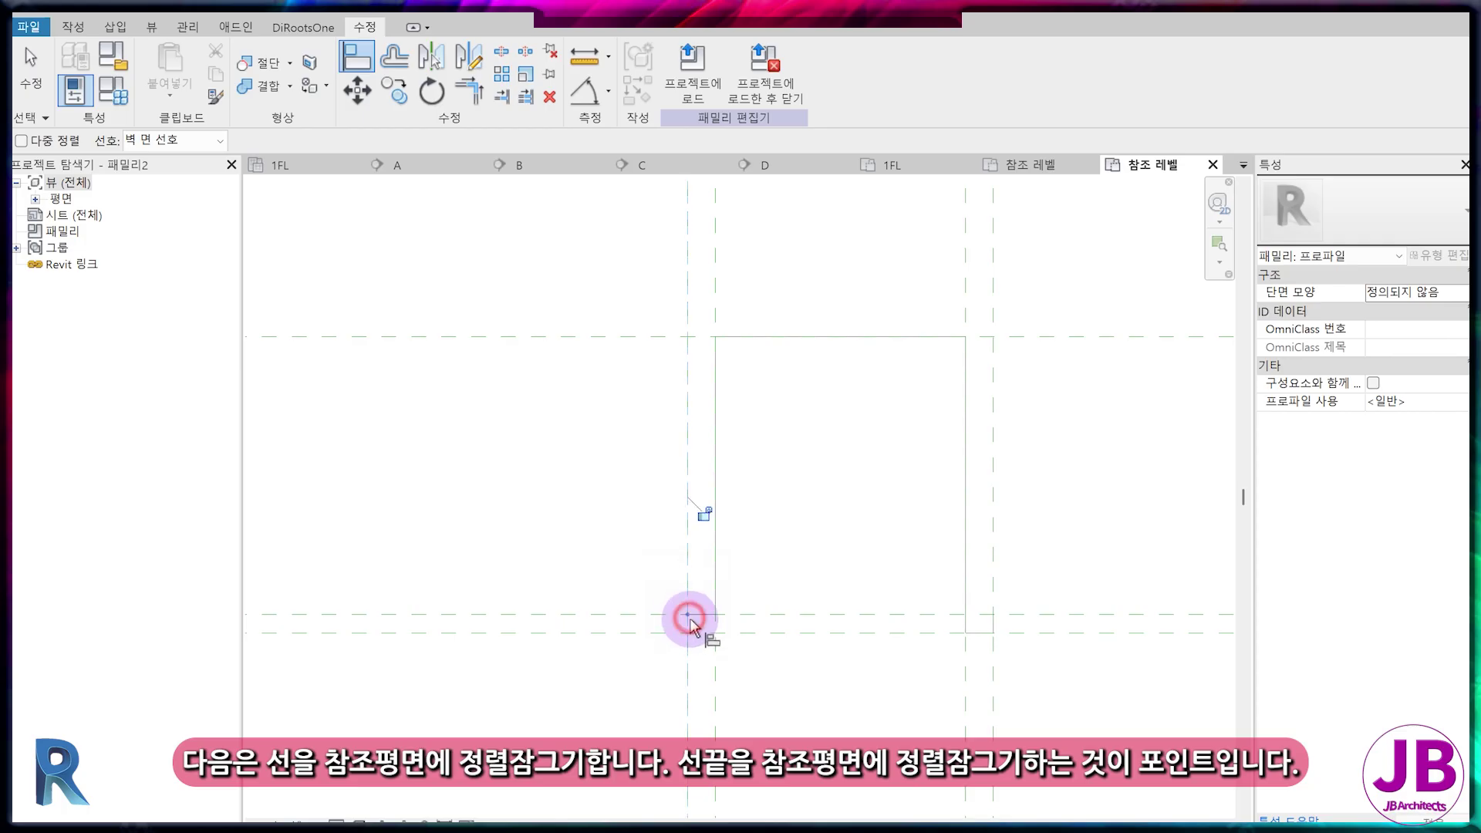
# - Align and lock the outline's top, right side and lower right lip lines to their matching reference planes
pyautogui.click(1050, 338)
pyautogui.click(723, 355)
pyautogui.click(963, 382)
pyautogui.click(947, 488)
pyautogui.click(1024, 633)
pyautogui.click(990, 540)
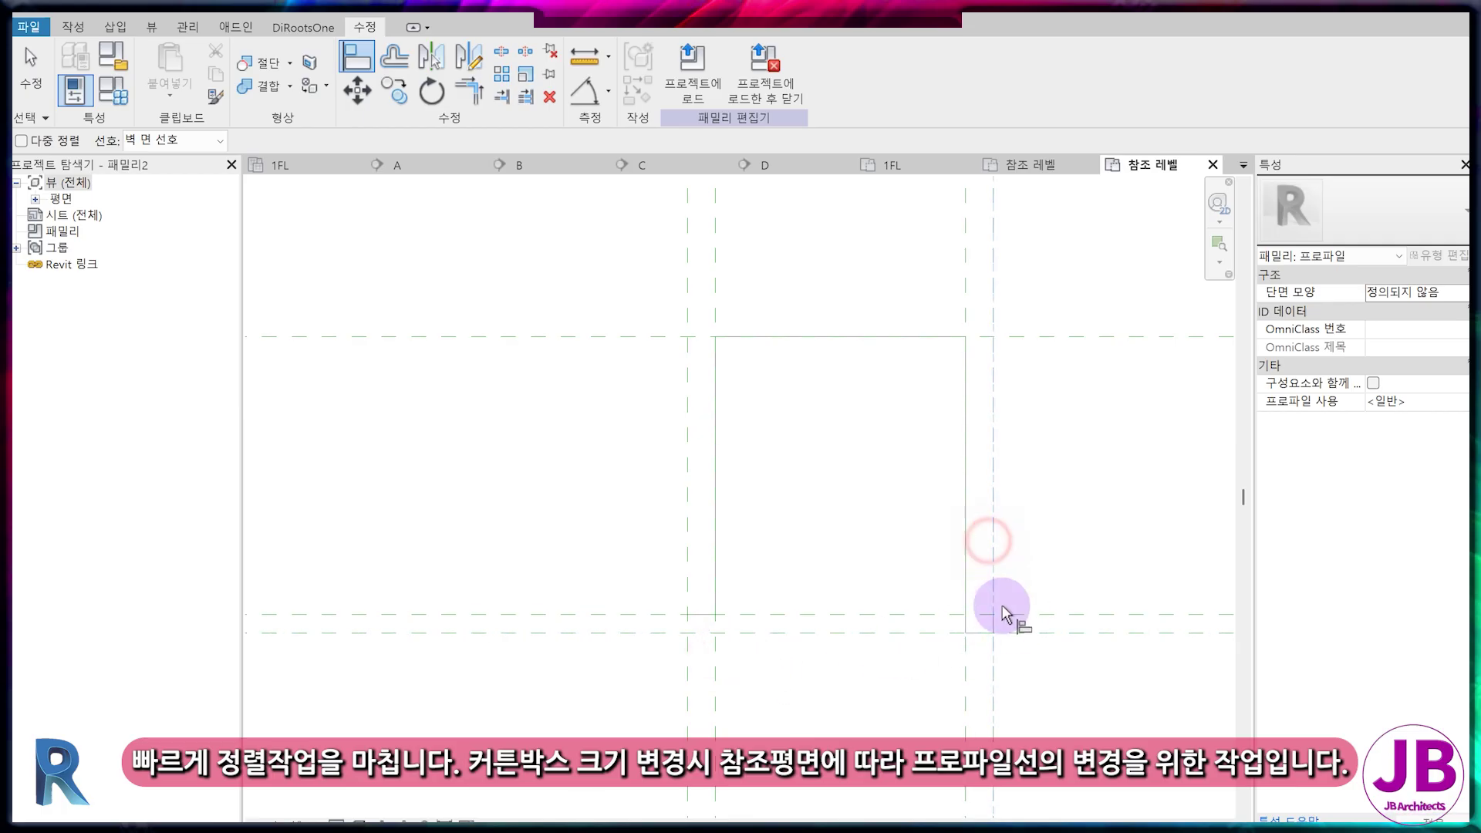
# - Align and lock the right lip's short vertical line to the outermost vertical plane and its upper end to the horizontal centre plane
pyautogui.scroll(3, 994, 627)
pyautogui.click(1017, 511)
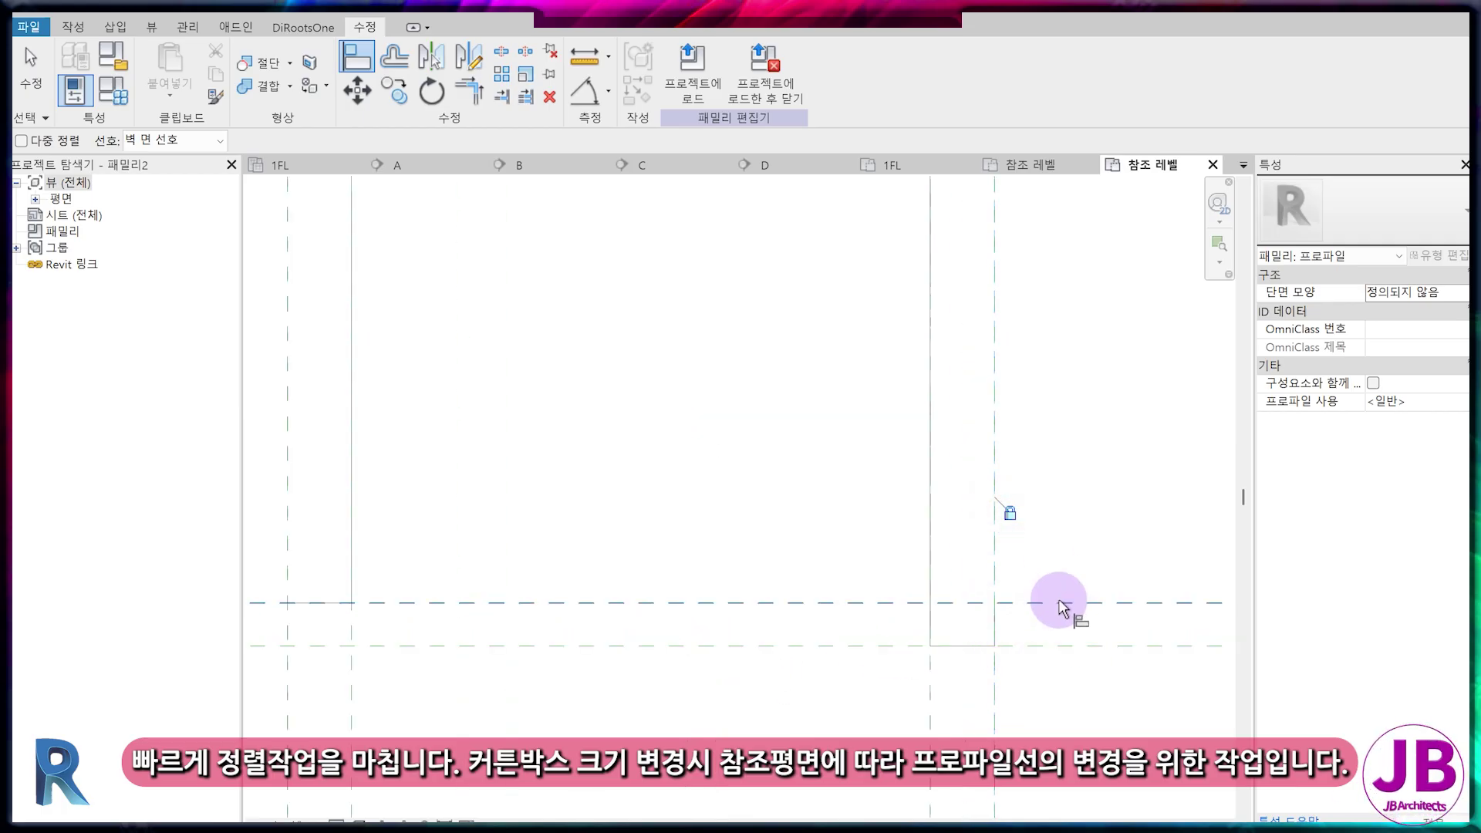
pyautogui.click(727, 621)
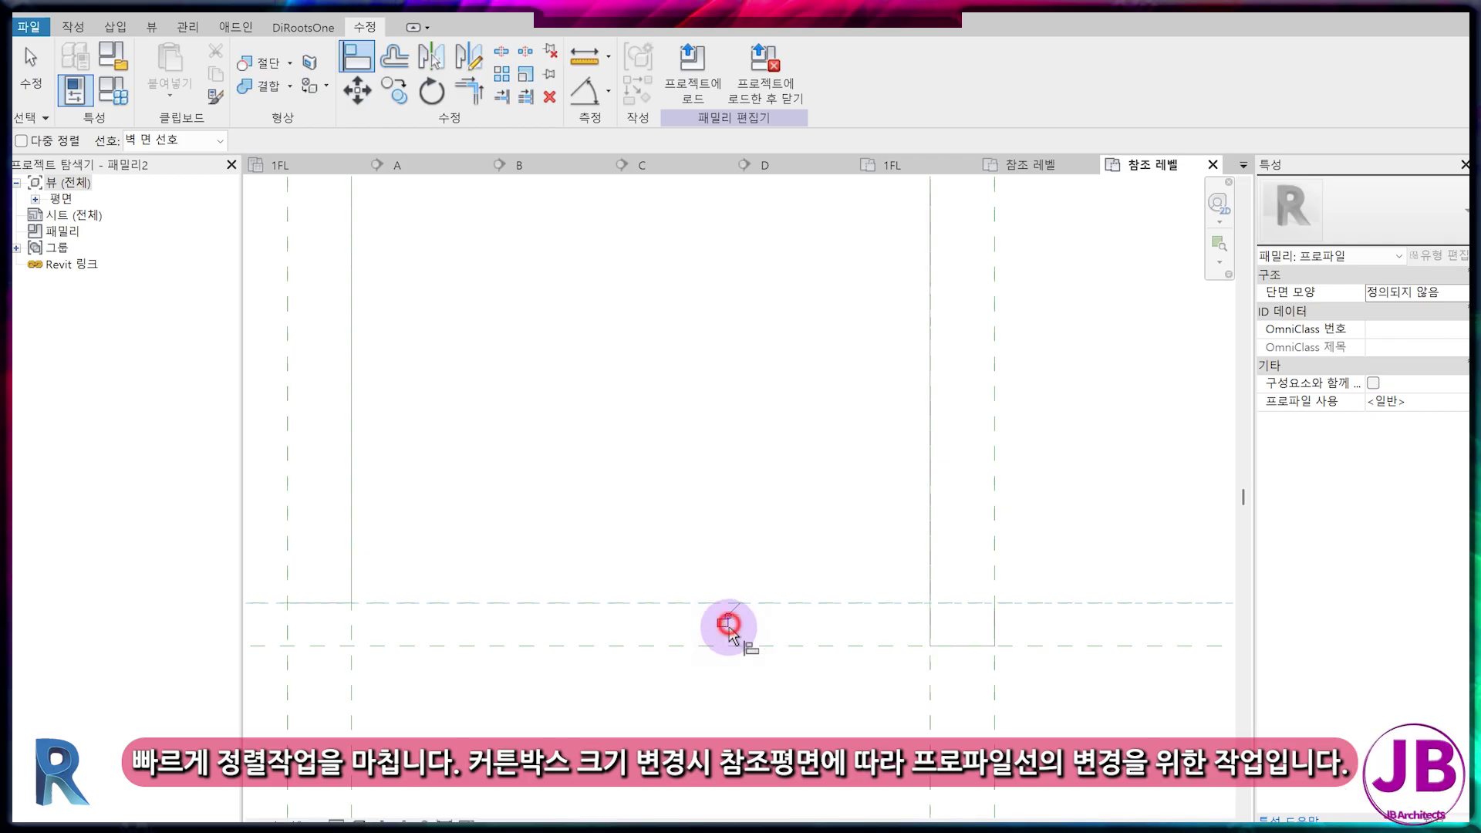
pyautogui.scroll(-3, 826, 665)
pyautogui.scroll(-1, 826, 665)
pyautogui.press('Escape')
pyautogui.press('Escape')
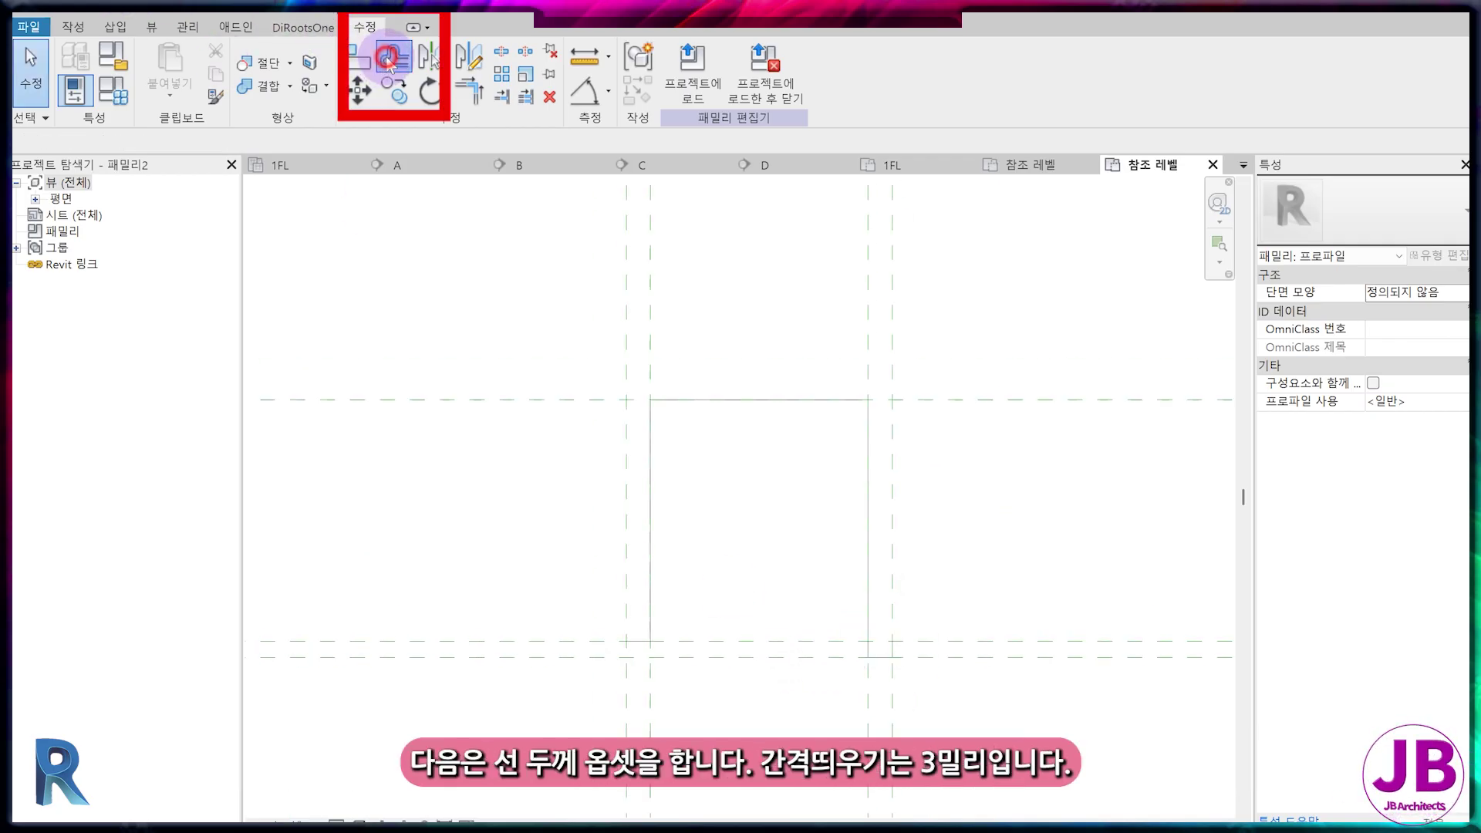
# - Offset copies of the outline's lines, including both lips, by 3 mm towards the outer side to give the profile thickness
pyautogui.click(231, 143)
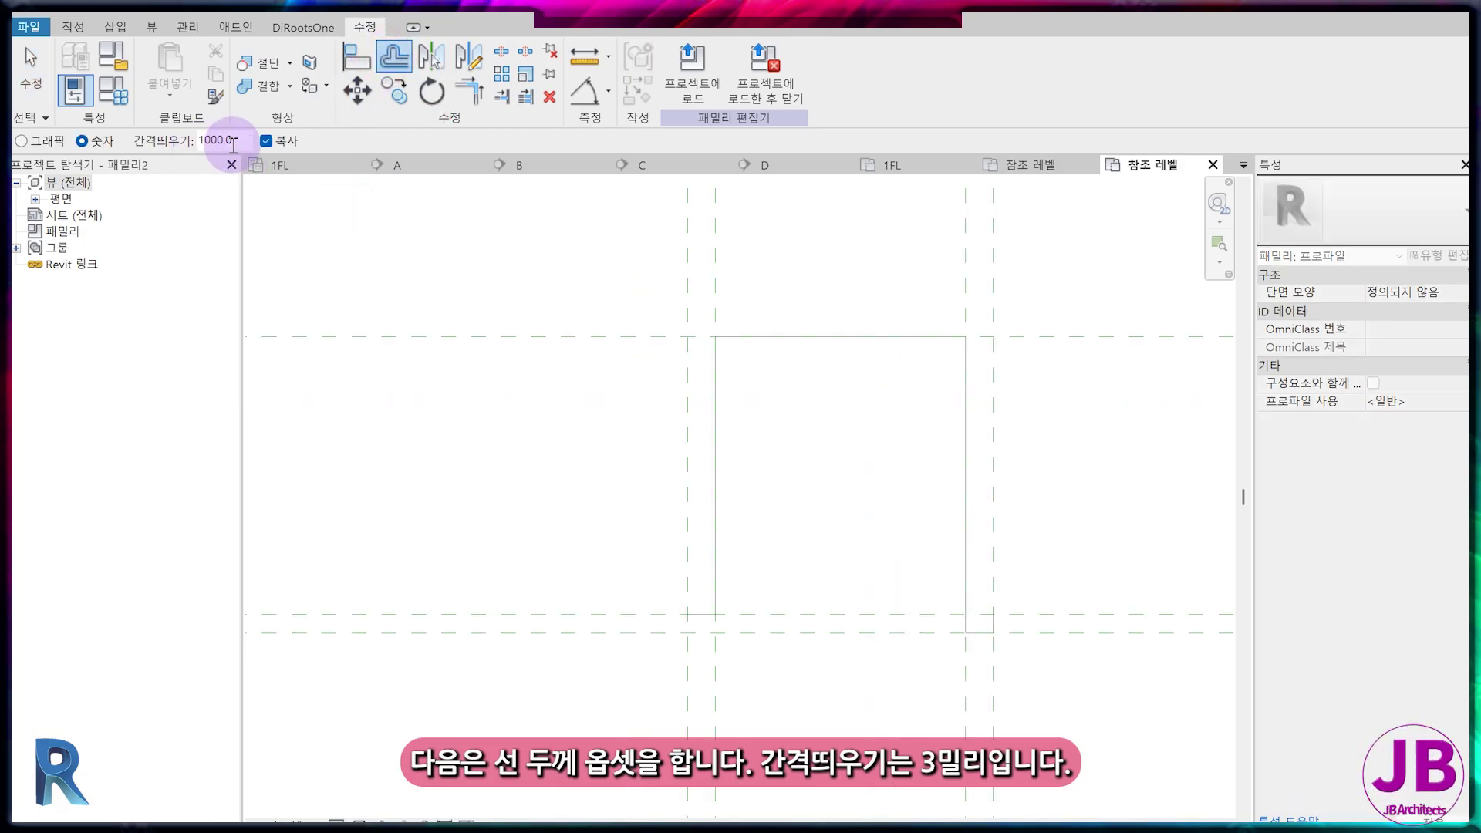
pyautogui.moveTo(225, 145); pyautogui.dragTo(136, 148)
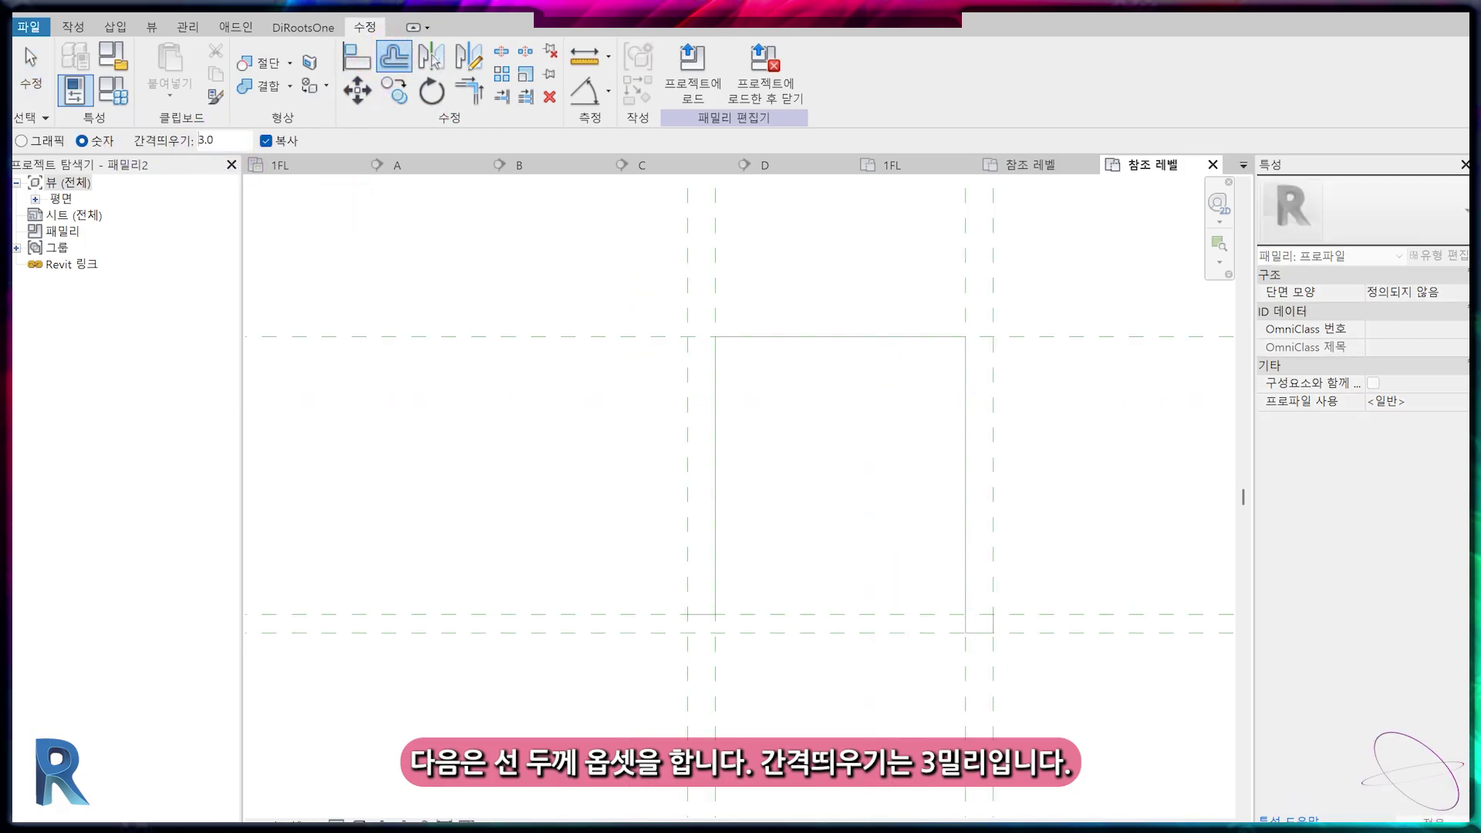
pyautogui.scroll(2, 874, 337)
pyautogui.moveTo(873, 338); pyautogui.dragTo(795, 378, button='middle')
pyautogui.click(791, 370)
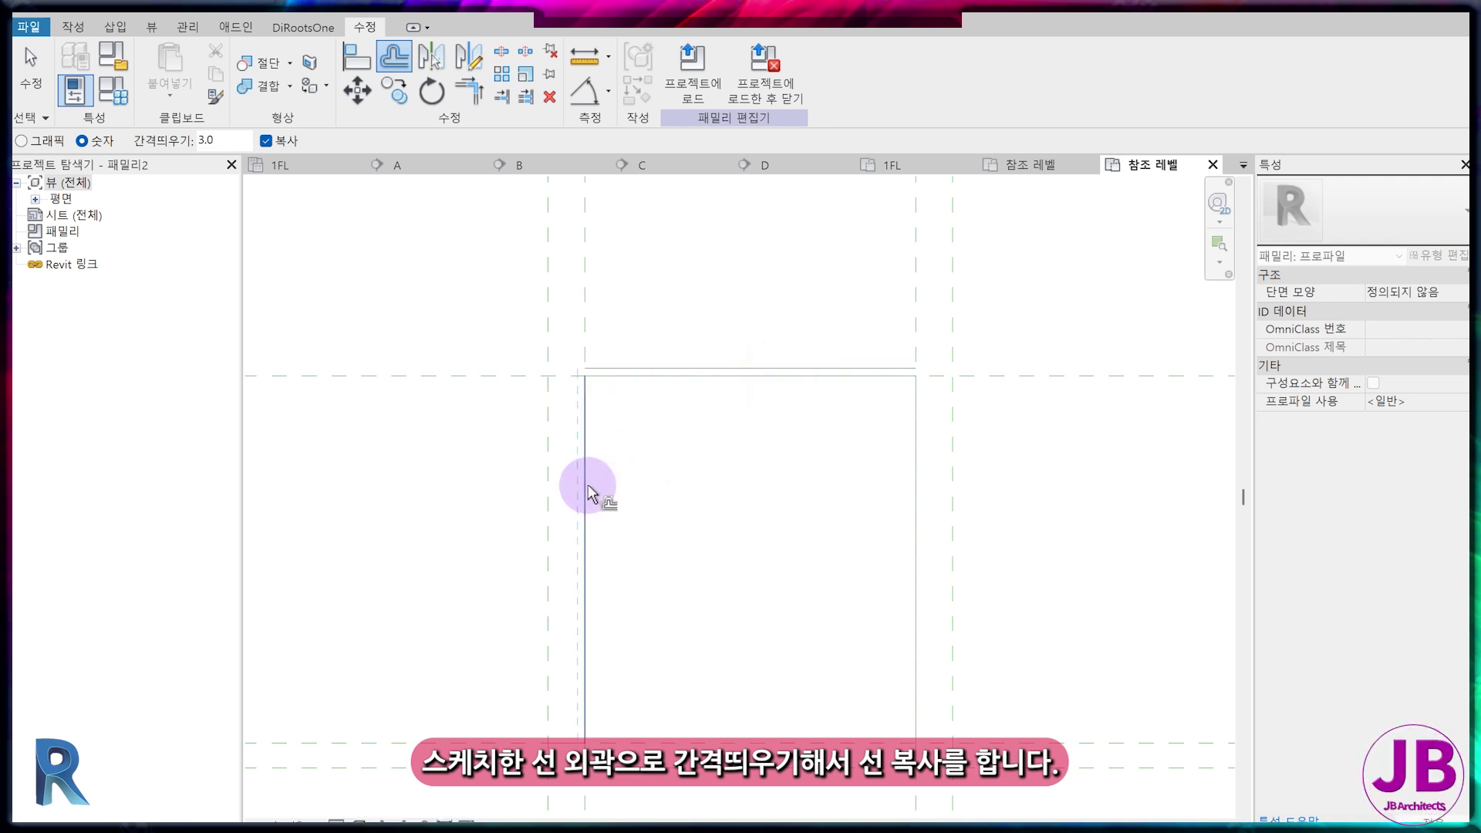
pyautogui.click(588, 486)
pyautogui.scroll(3, 564, 745)
pyautogui.scroll(-3, 585, 729)
pyautogui.scroll(3, 804, 608)
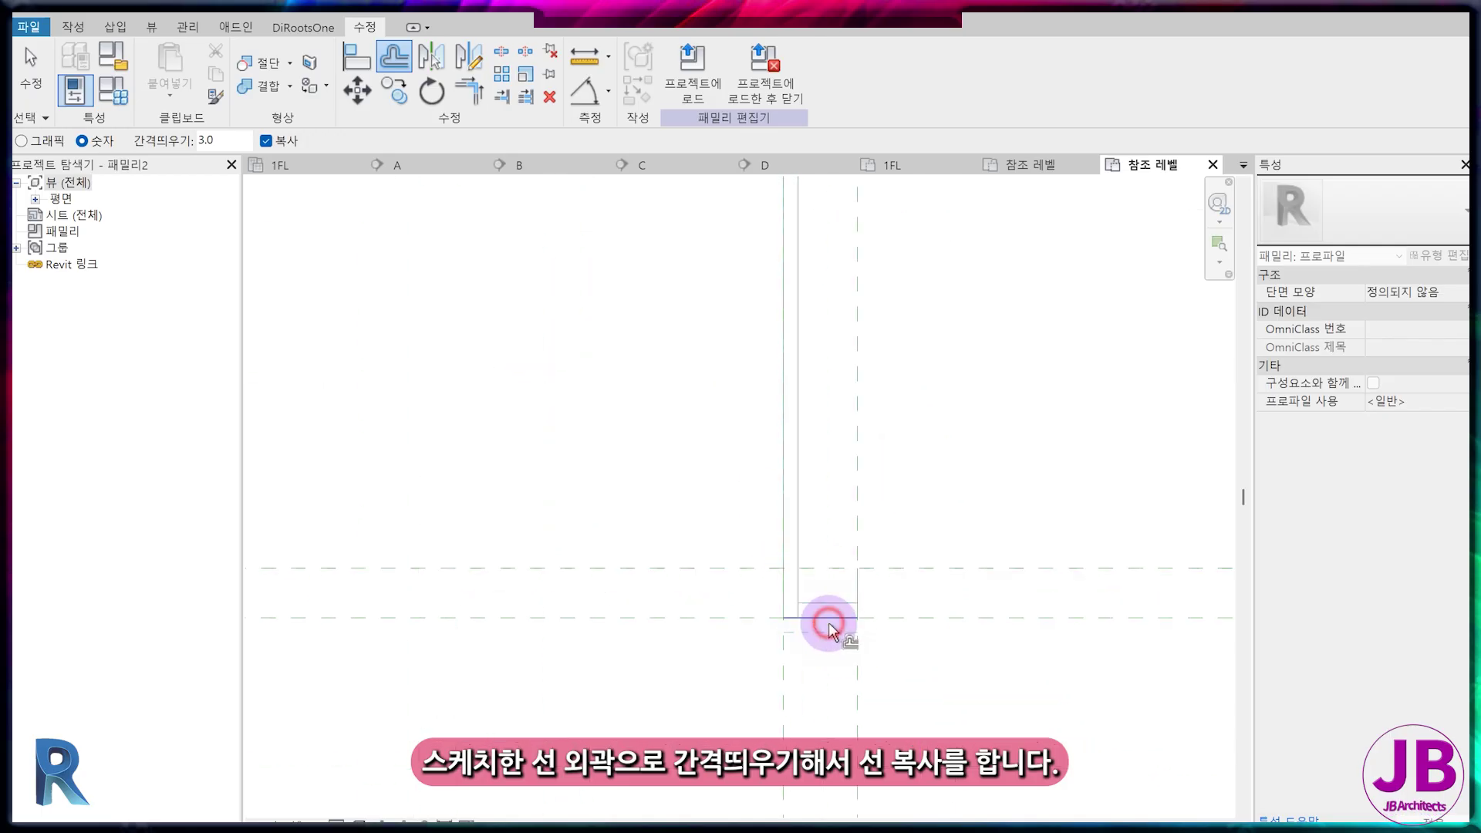
pyautogui.click(850, 595)
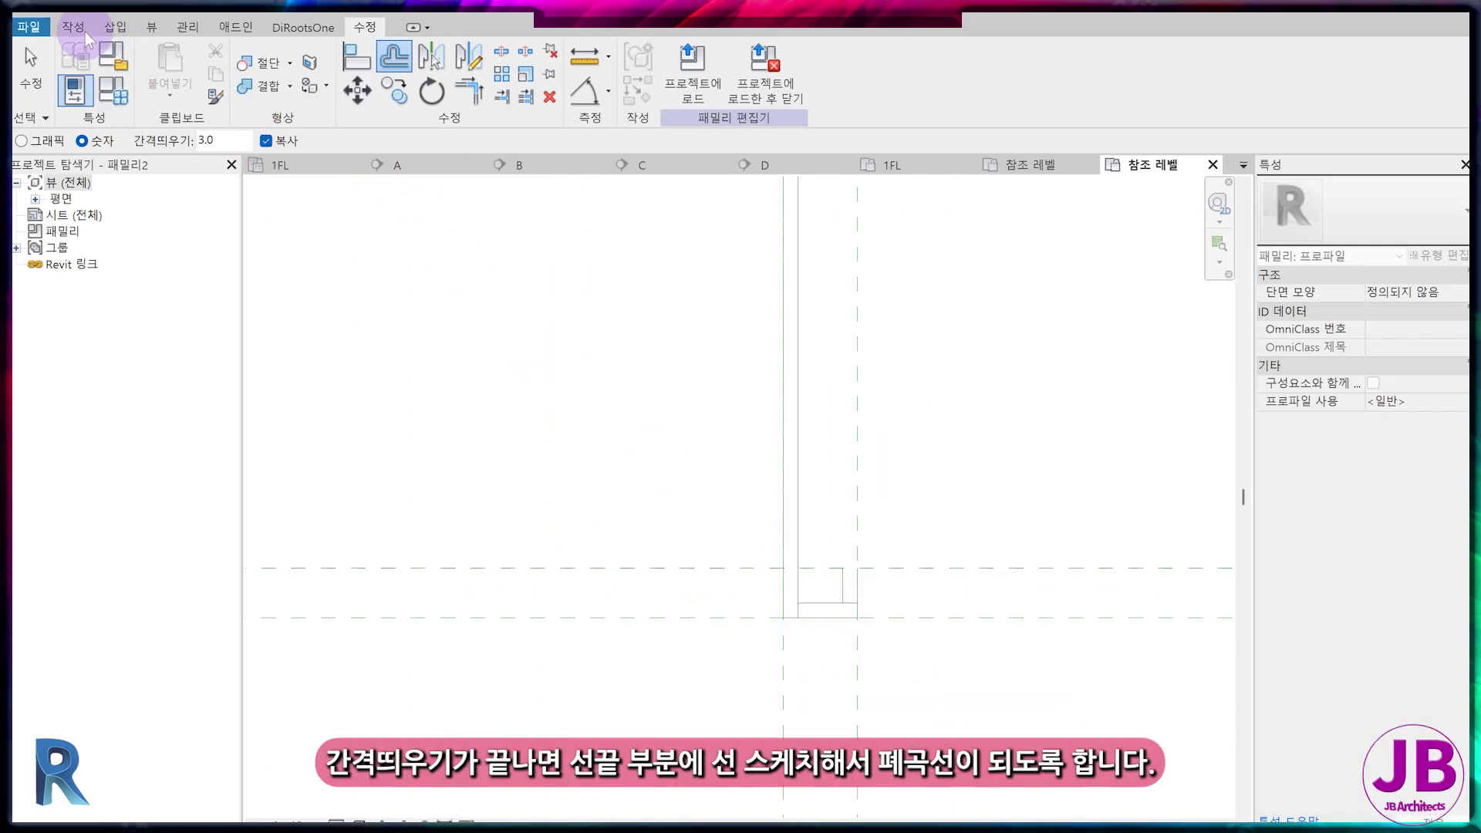
# - Draw a short line closing the open upper end of the right lip between the original and offset lines
pyautogui.click(74, 27)
pyautogui.click(154, 66)
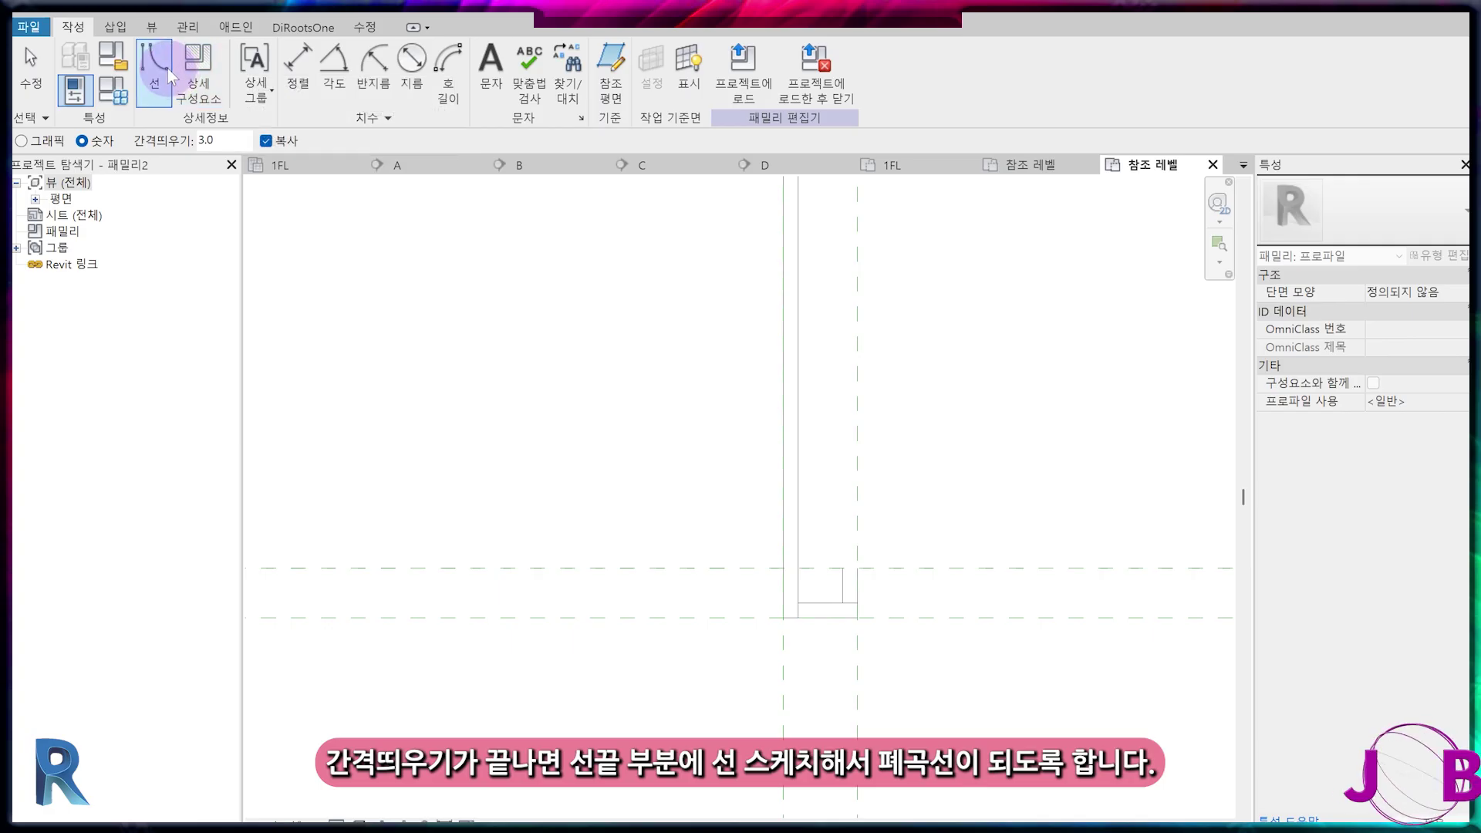
pyautogui.click(849, 569)
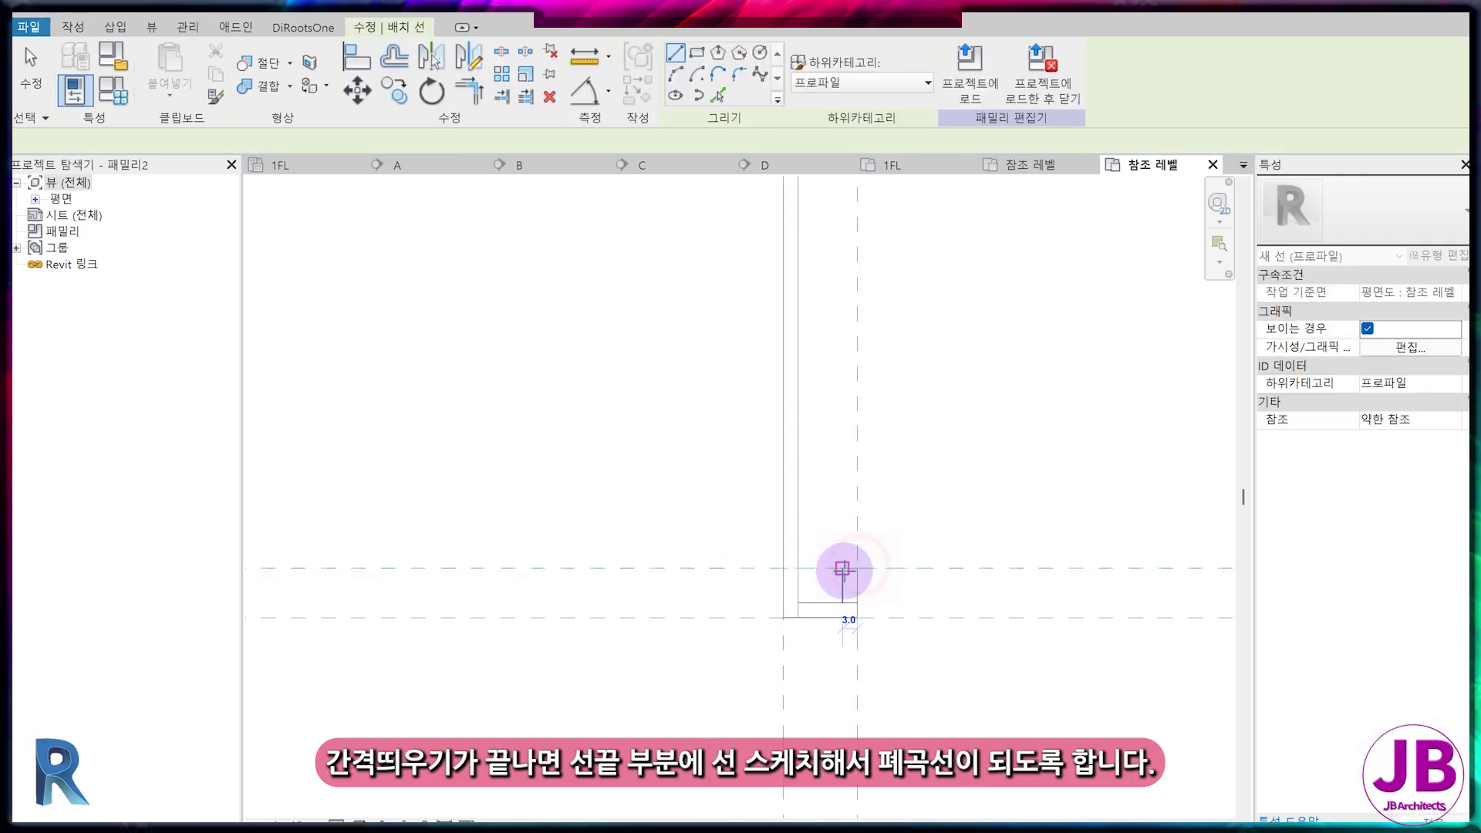
pyautogui.click(843, 603)
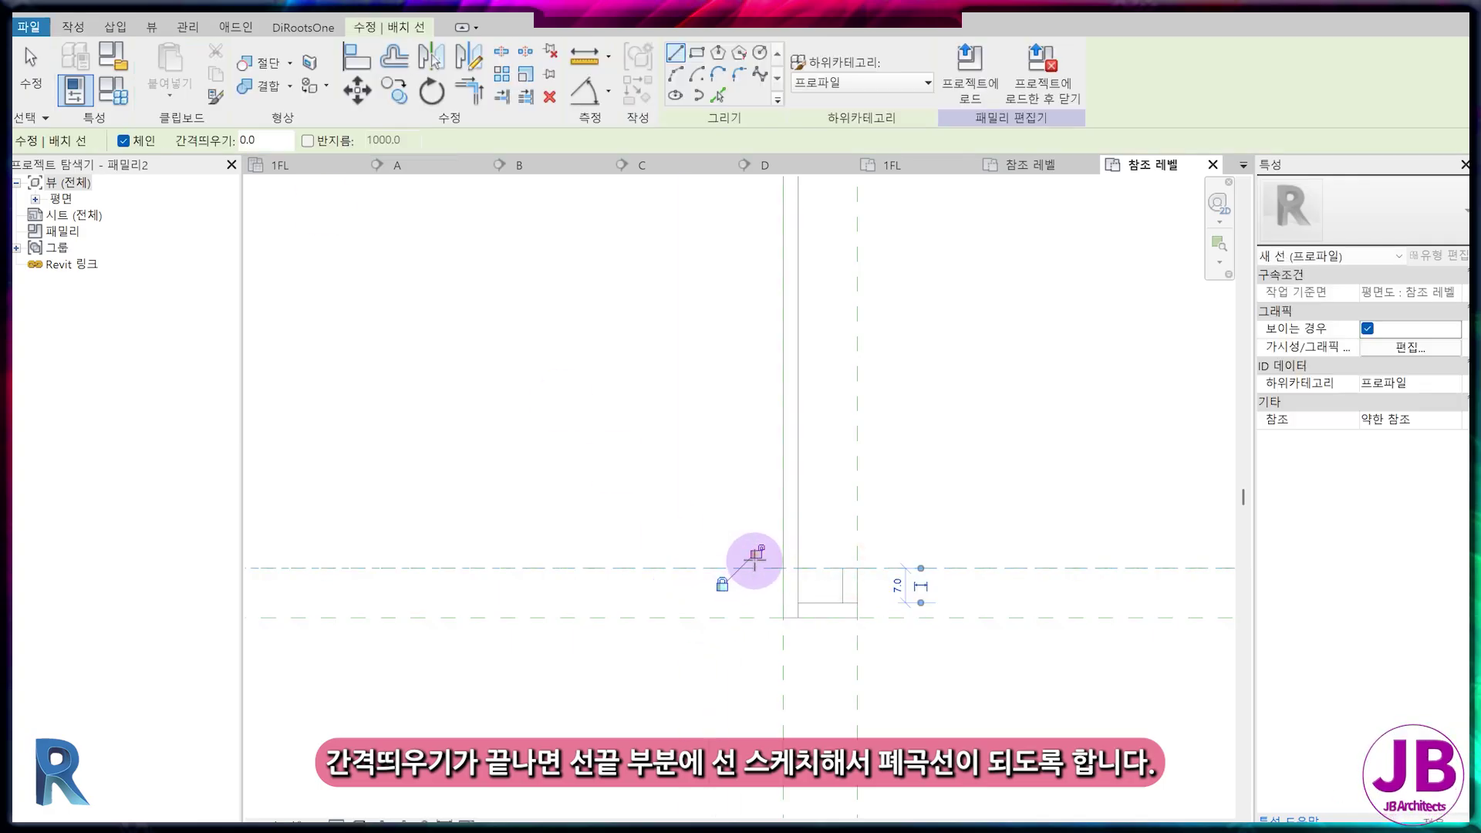
pyautogui.press('Escape')
# - Draw a short vertical line closing the open outer end of the left lip on the vertical centre plane
pyautogui.moveTo(605, 454); pyautogui.dragTo(1095, 641, button='middle')
pyautogui.scroll(-2, 679, 463)
pyautogui.moveTo(659, 309); pyautogui.dragTo(717, 426, button='middle')
pyautogui.moveTo(699, 802); pyautogui.dragTo(662, 640, button='middle')
pyautogui.scroll(2, 660, 639)
pyautogui.click(683, 622)
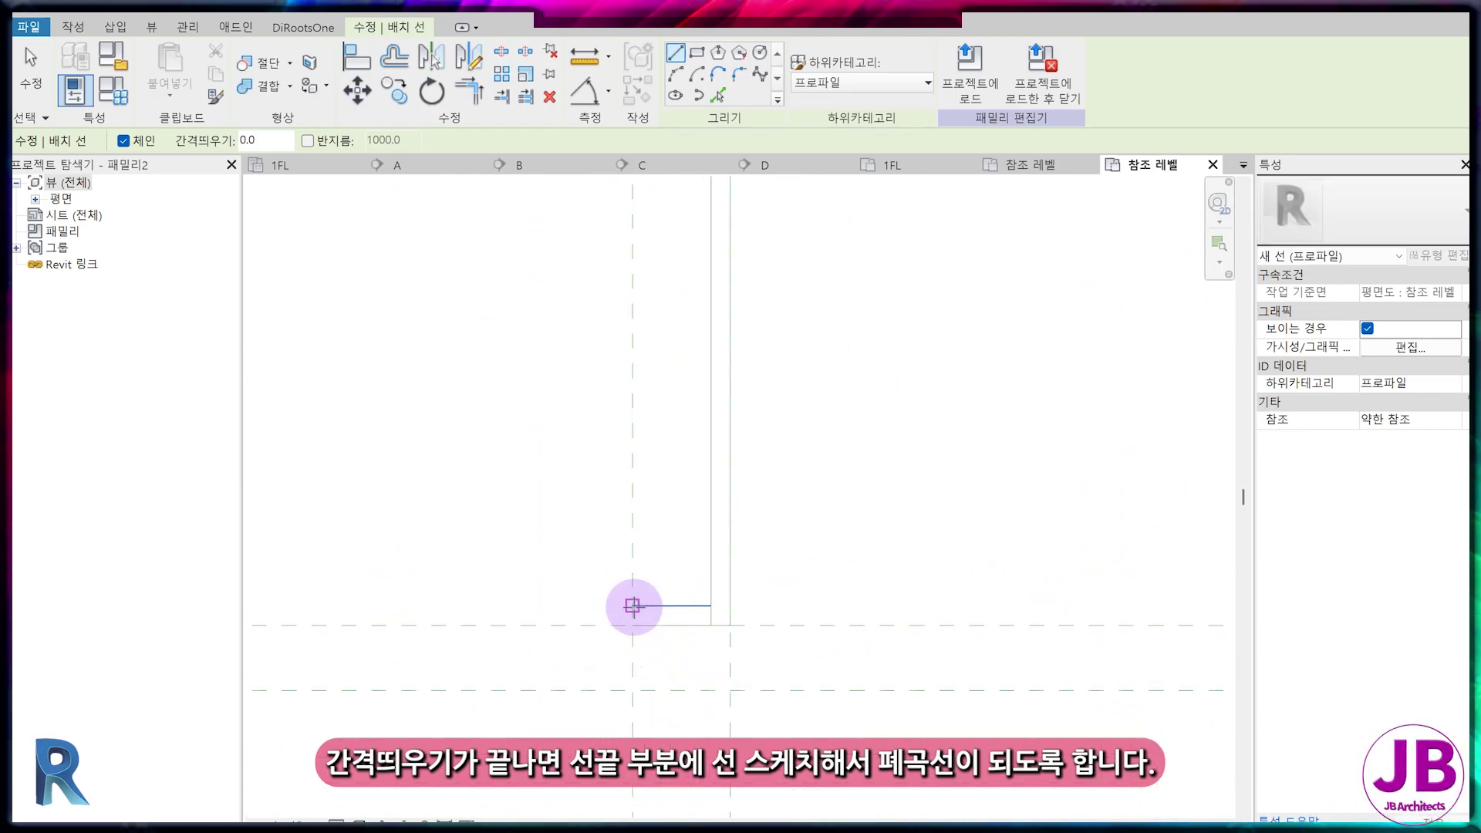
pyautogui.click(633, 605)
pyautogui.click(633, 625)
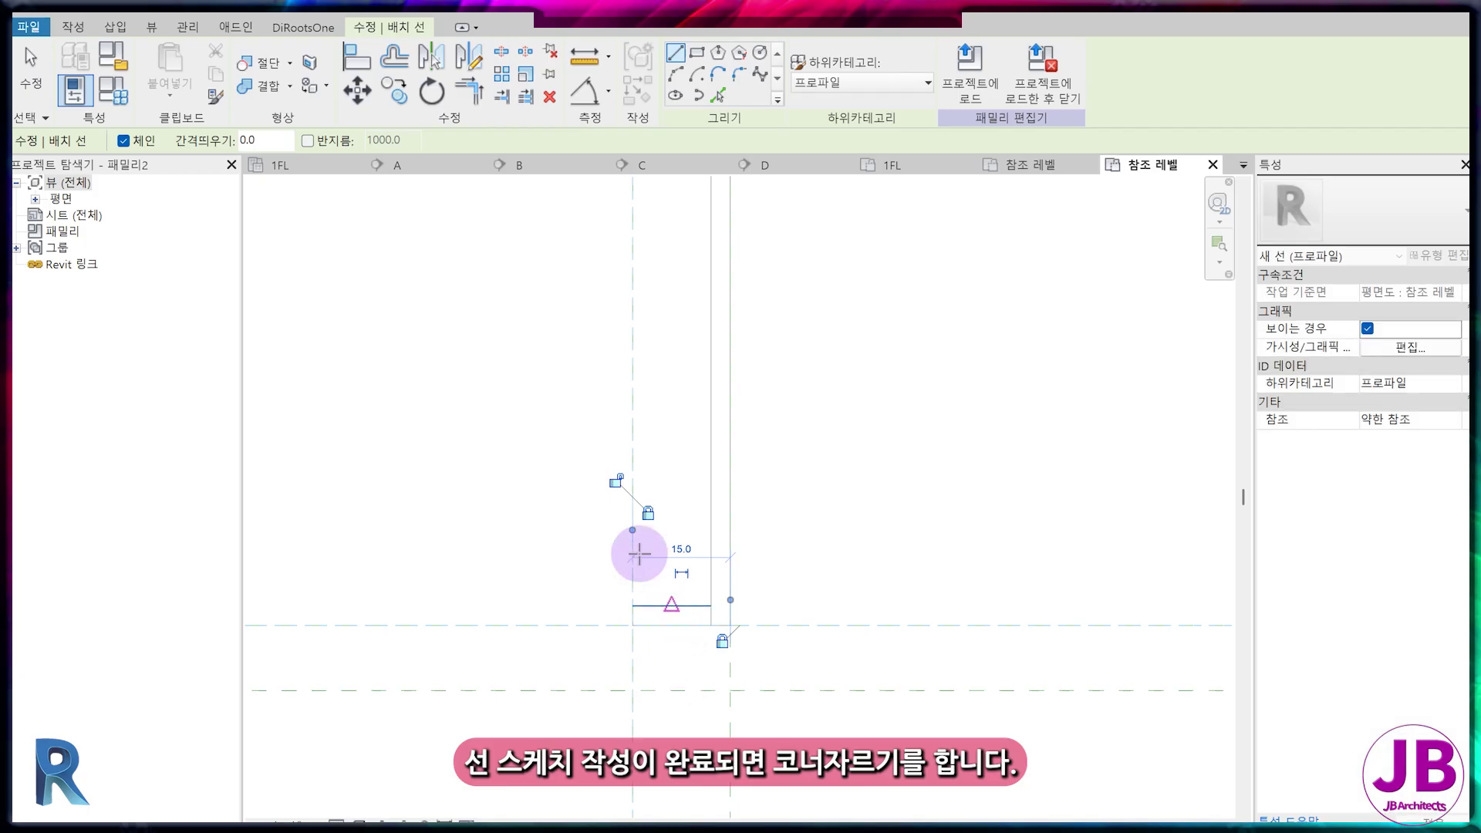
pyautogui.press('Escape')
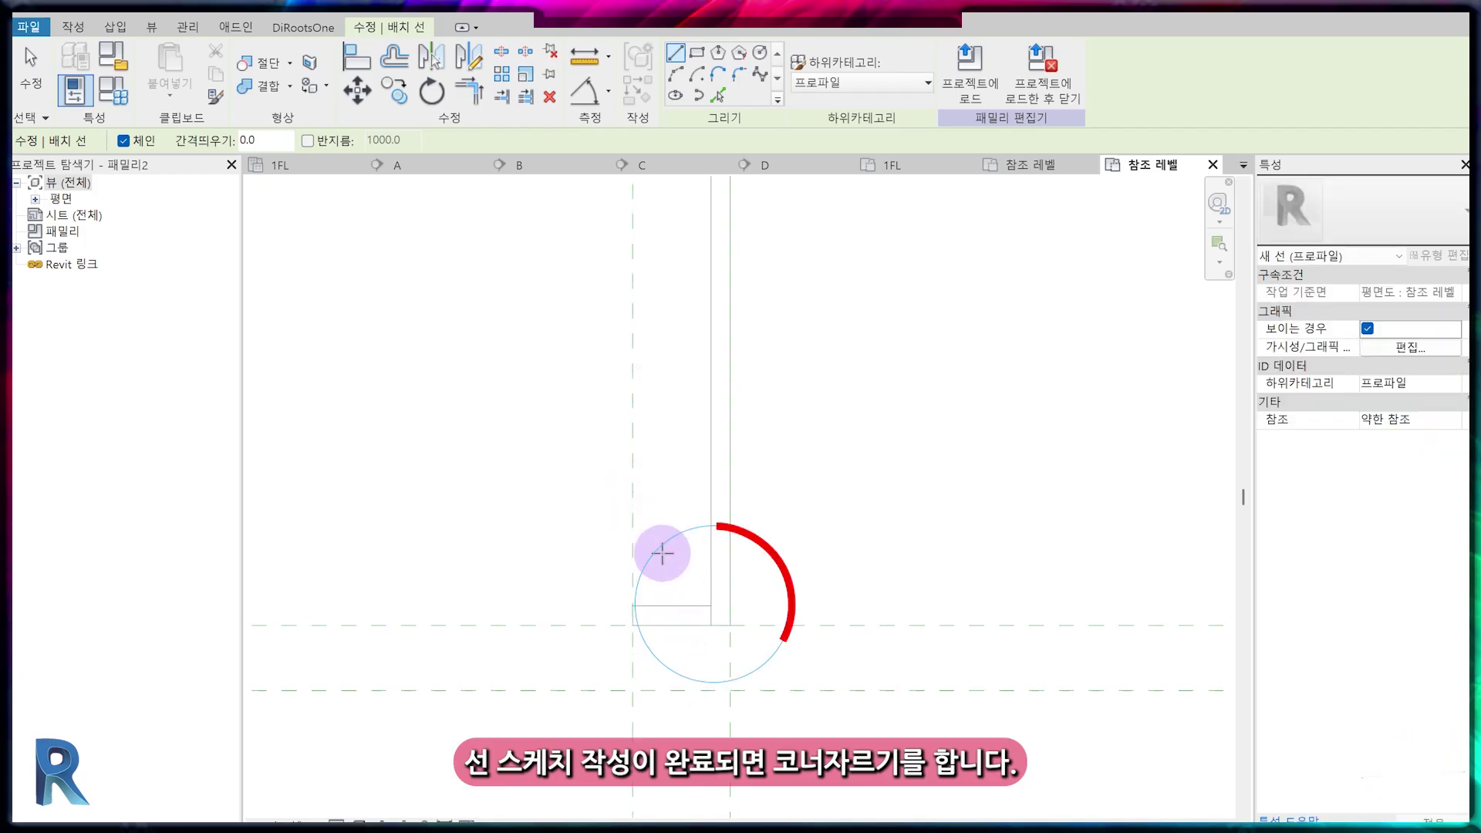
pyautogui.press('Escape')
# - Trim the offset lines to corners at the top of the box and at both lips
pyautogui.scroll(2, 698, 636)
pyautogui.press('t')
pyautogui.press('r')
pyautogui.scroll(-3, 725, 568)
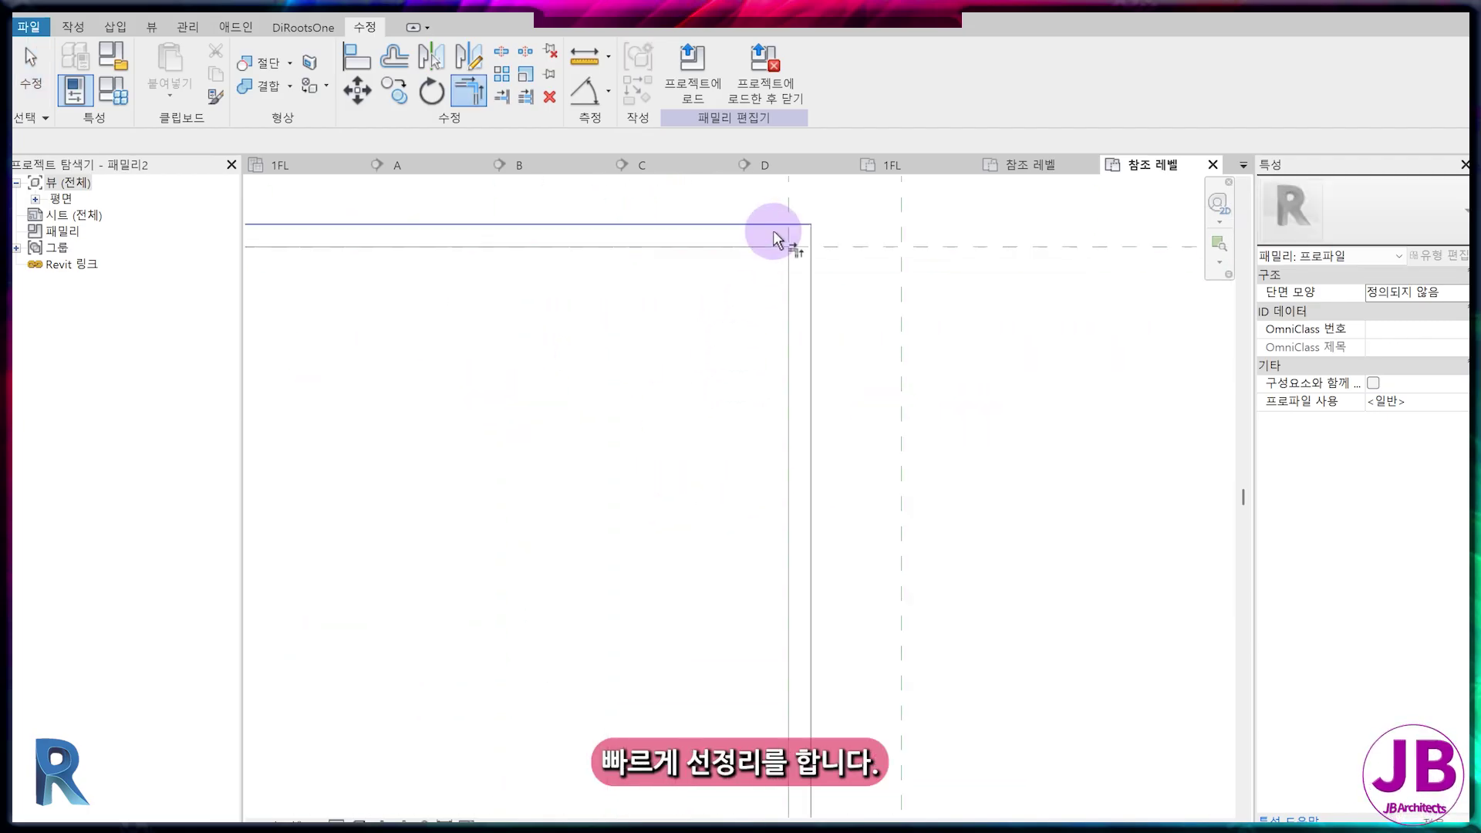
pyautogui.scroll(-3, 846, 589)
pyautogui.scroll(3, 786, 507)
pyautogui.click(778, 404)
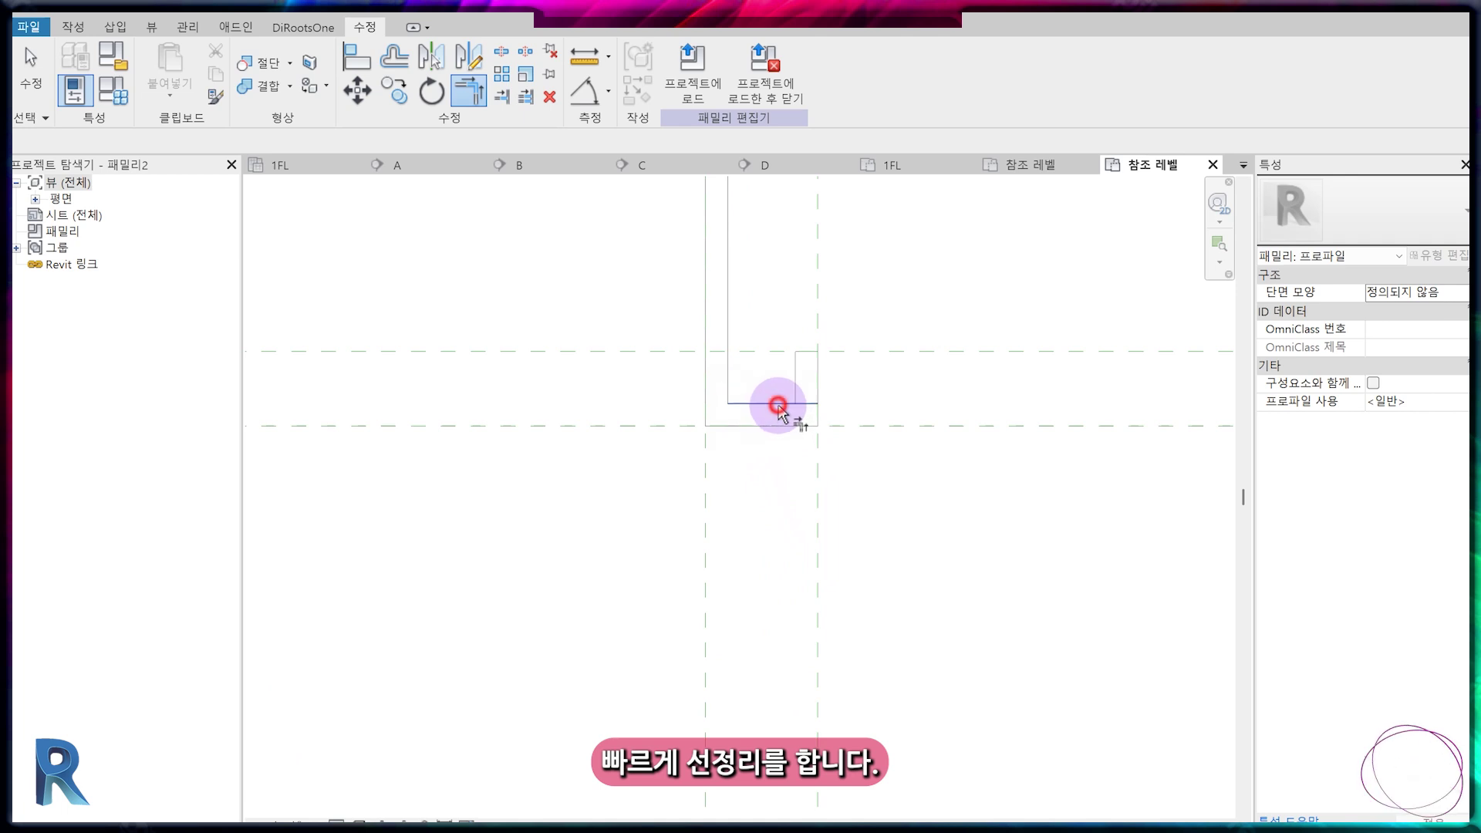
pyautogui.press('Escape')
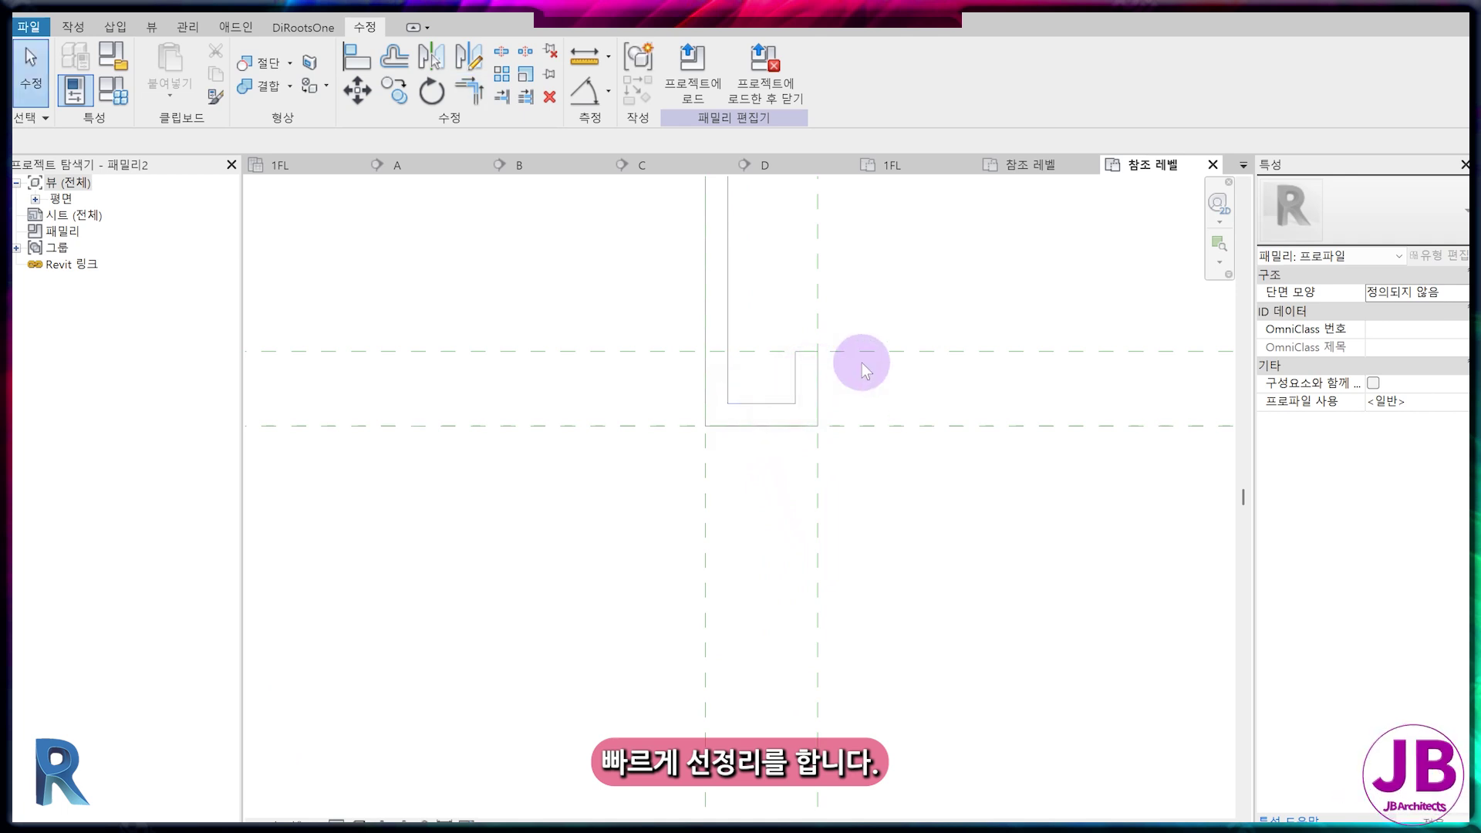
# - Align the right lip's linework with its reference plane to clean up the profile outline
pyautogui.press('a')
pyautogui.press('l')
pyautogui.click(787, 353)
pyautogui.click(737, 372)
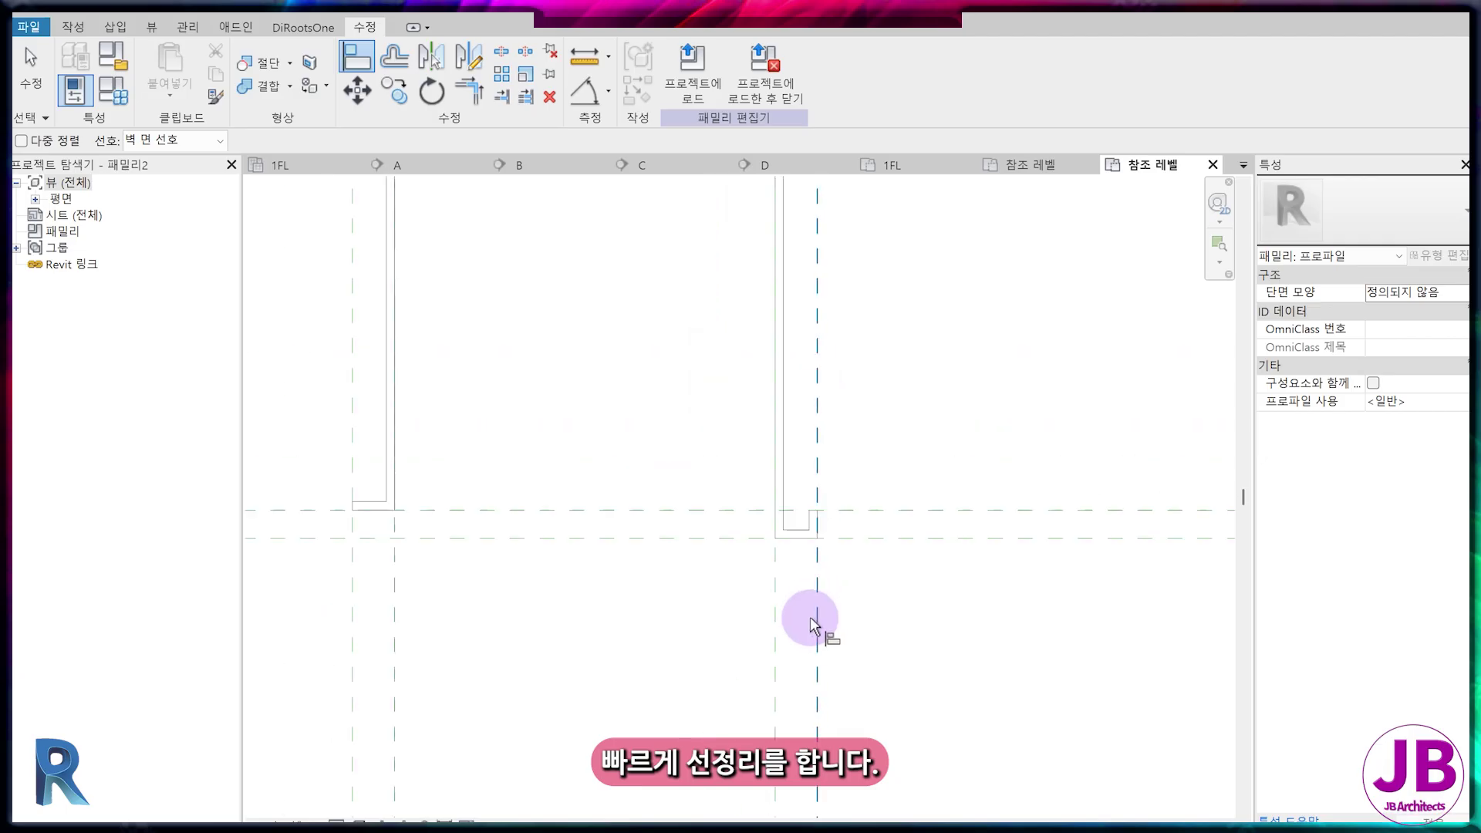
pyautogui.press('Escape')
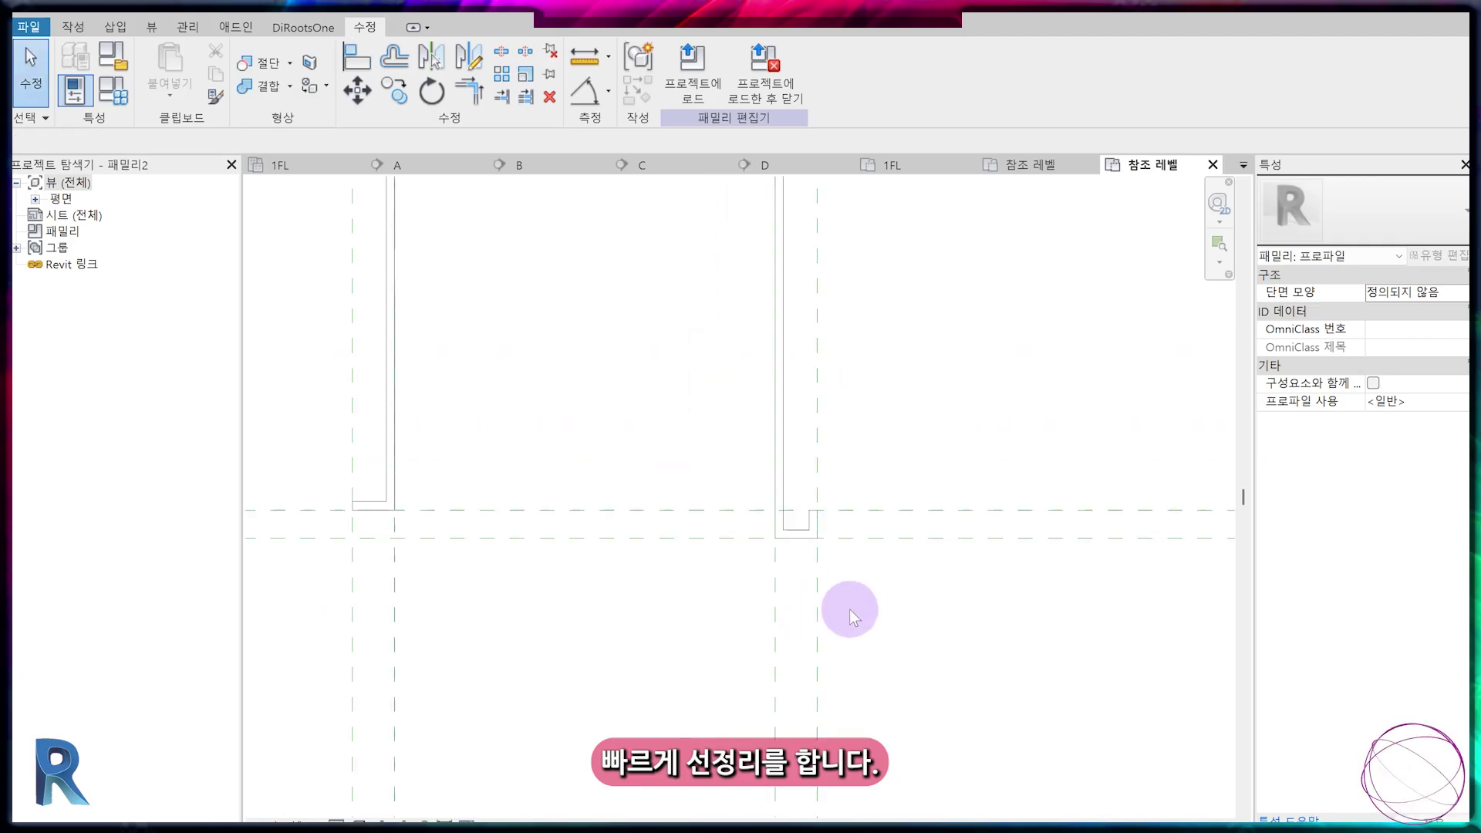
pyautogui.scroll(-3, 848, 602)
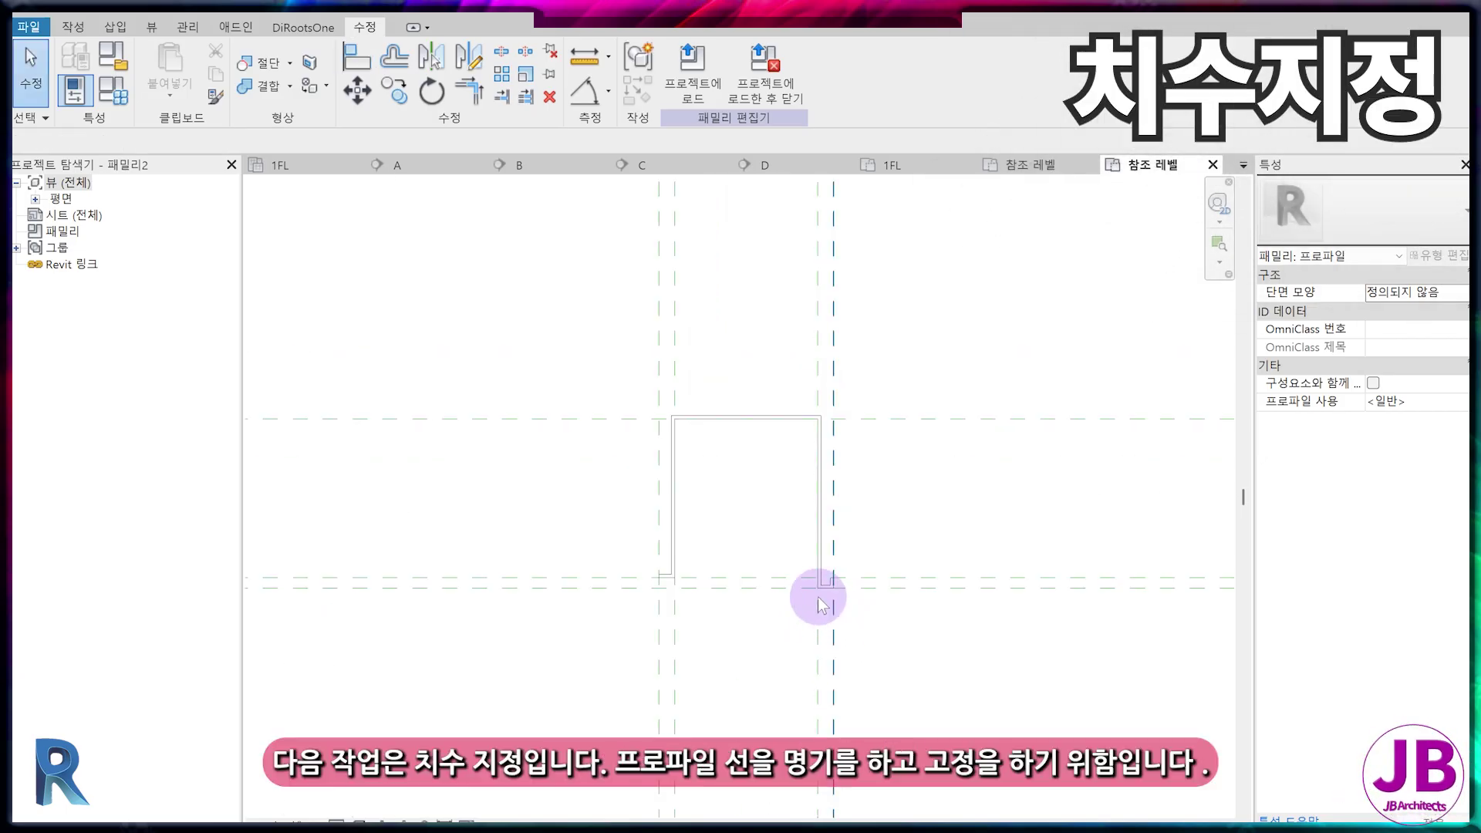
# - Dimension the widths of the left and right lips between their vertical reference planes, placing both dimensions below the profile
pyautogui.scroll(3, 695, 671)
pyautogui.press('d')
pyautogui.press('i')
pyautogui.click(735, 673)
pyautogui.click(843, 692)
pyautogui.moveTo(955, 759); pyautogui.dragTo(540, 554, button='middle')
pyautogui.click(660, 555)
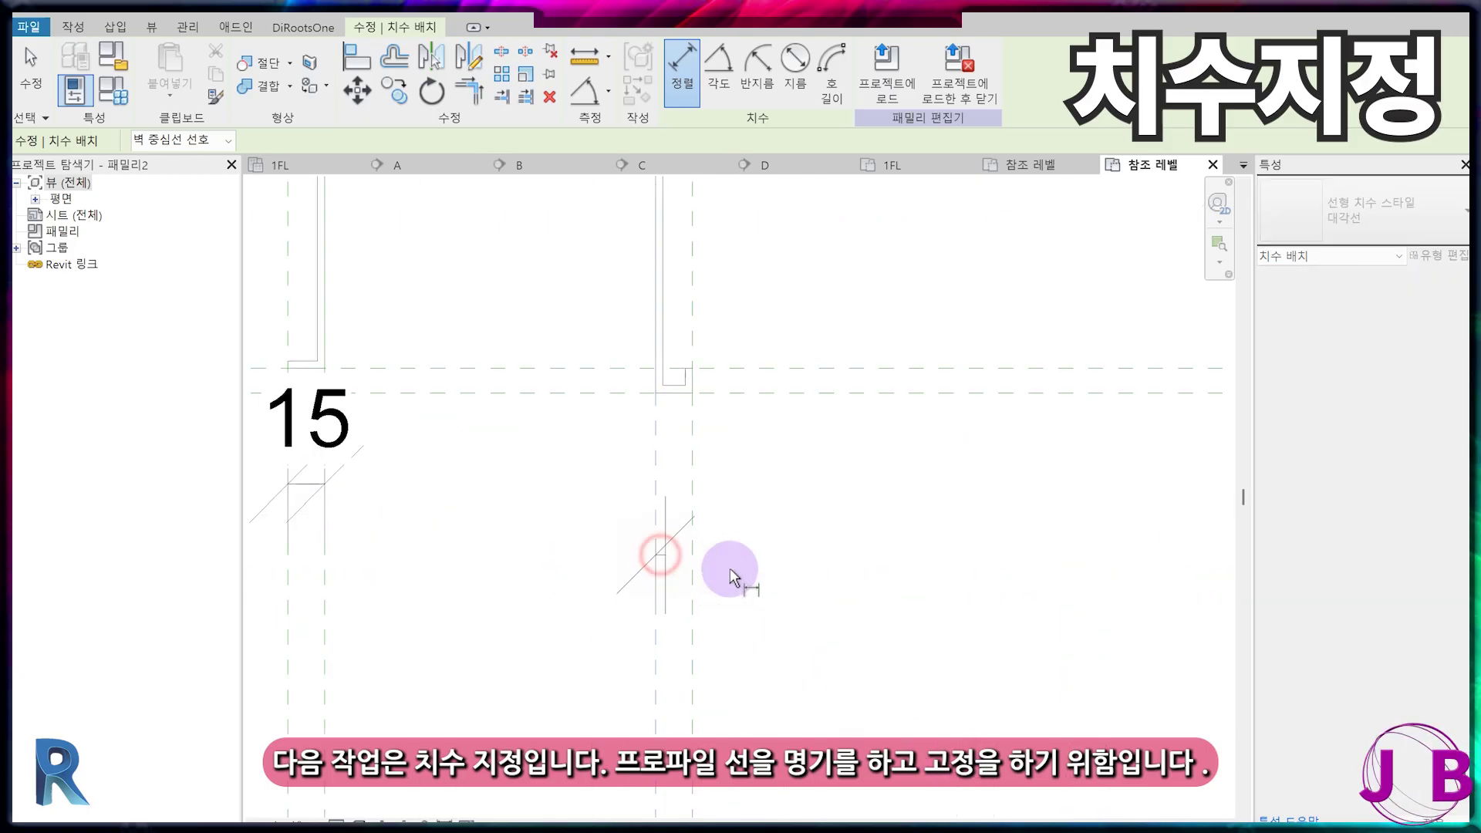
pyautogui.click(692, 565)
pyautogui.click(781, 589)
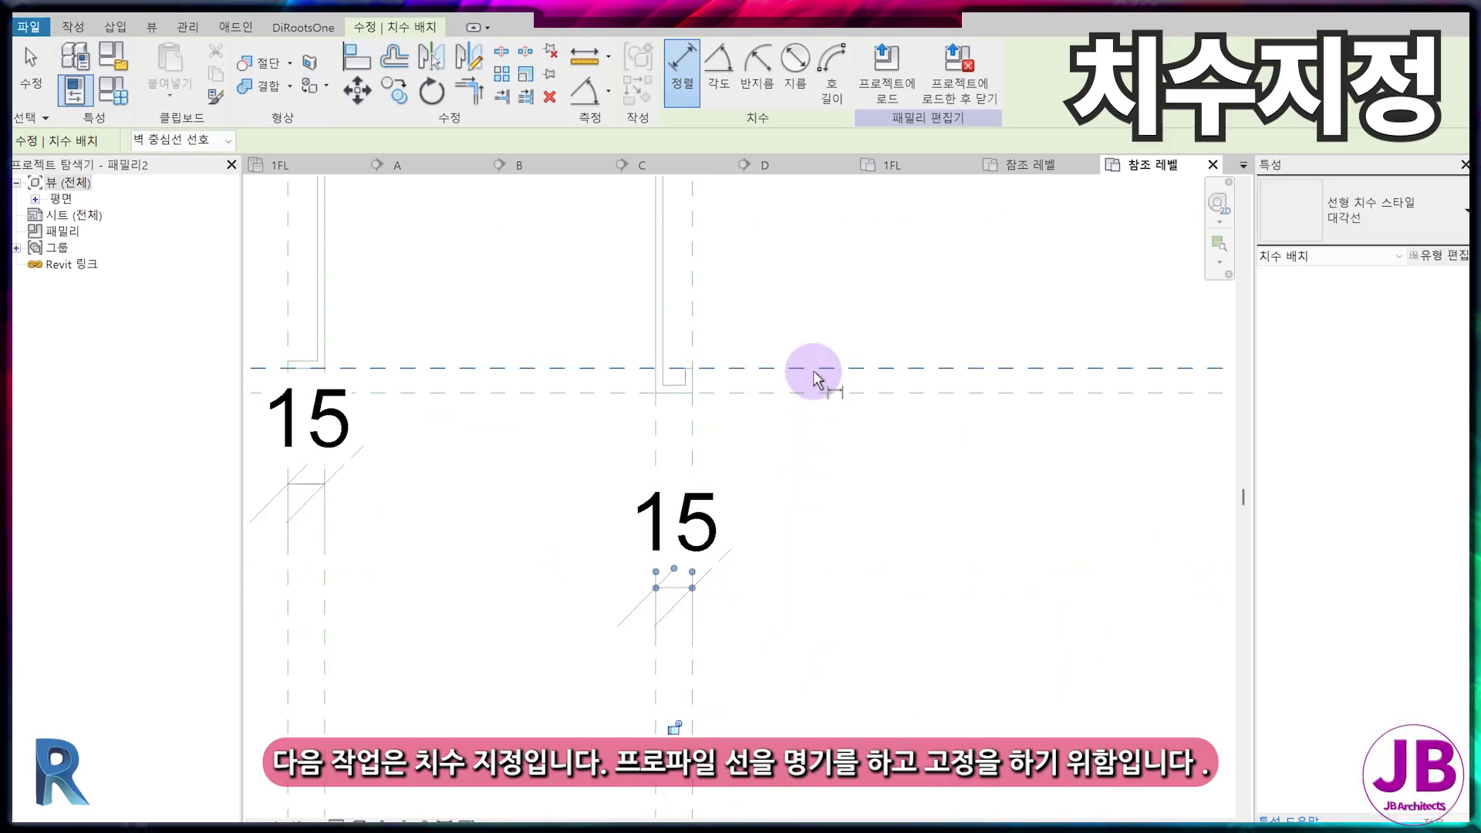
# - Dimension the right lip's height between the two lower horizontal reference planes
pyautogui.click(815, 369)
pyautogui.click(805, 393)
pyautogui.click(887, 447)
pyautogui.scroll(-3, 951, 609)
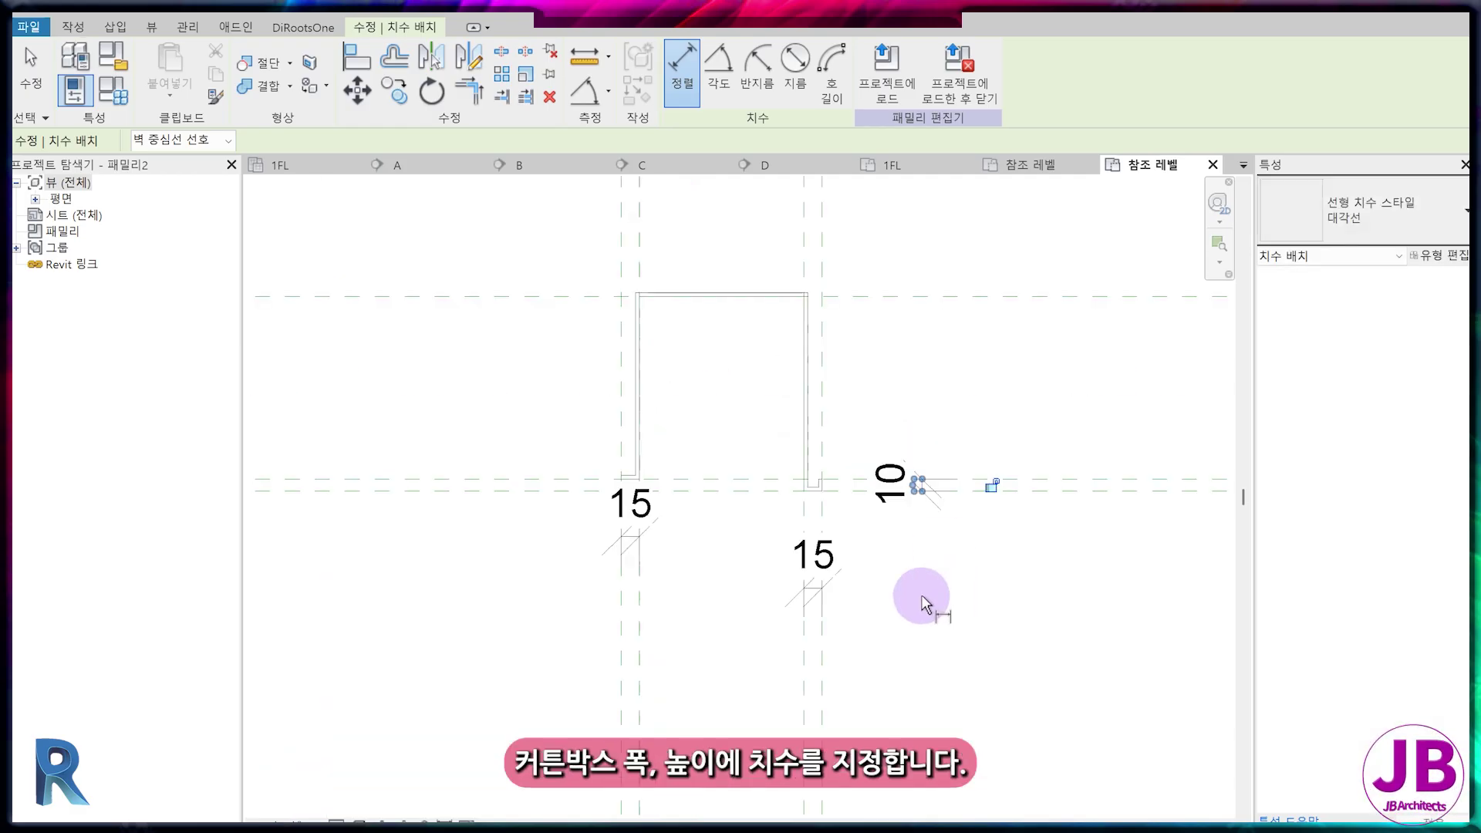
# - Dimension the curtain box height from the upper of the two bottom reference planes to the top reference plane
pyautogui.moveTo(790, 480); pyautogui.dragTo(820, 556, button='middle')
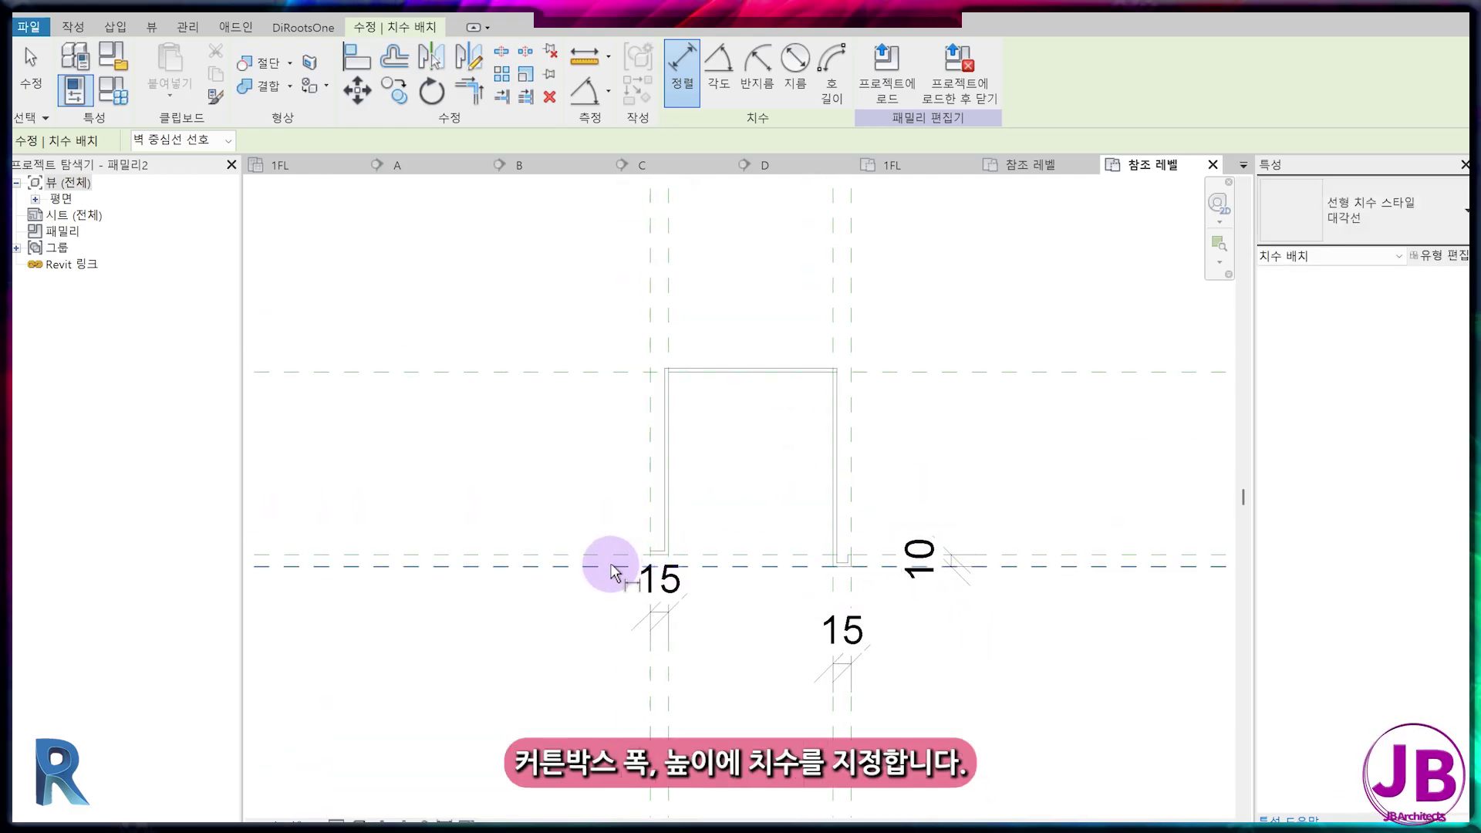
pyautogui.click(529, 556)
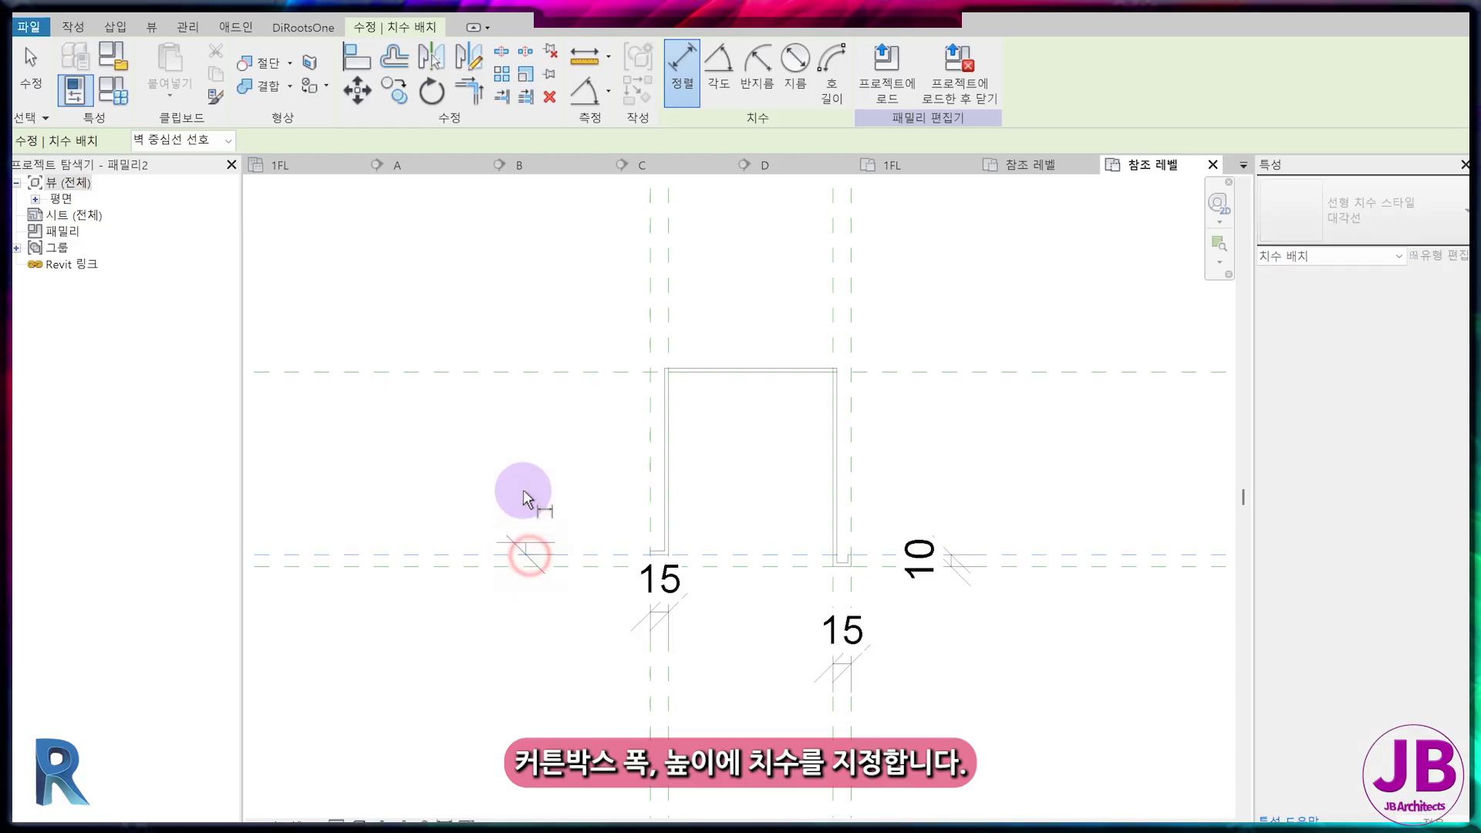
pyautogui.click(529, 372)
pyautogui.click(486, 420)
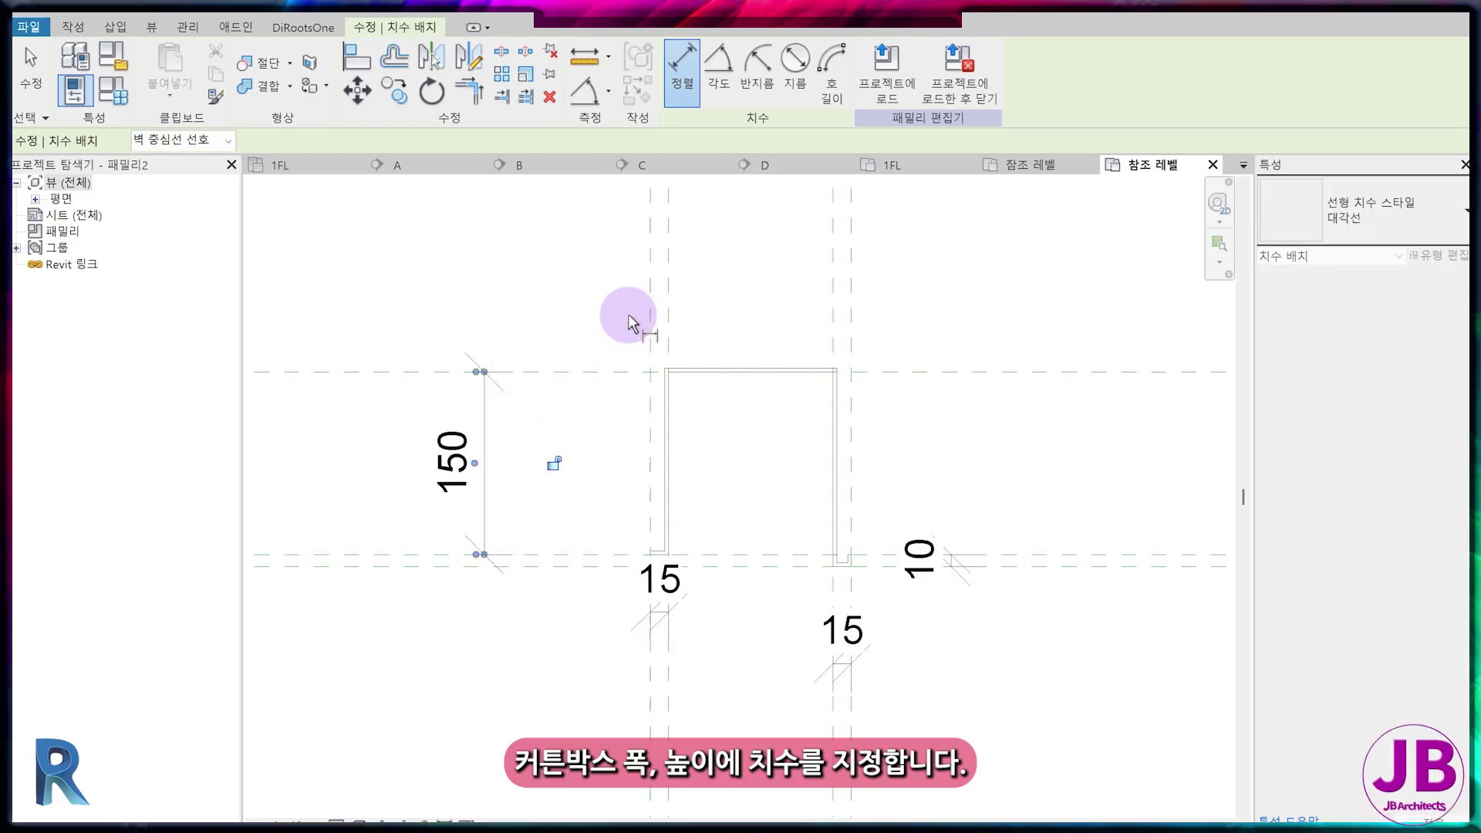
# - Dimension the curtain box width above the profile, from the outermost left reference plane to the right leg's reference plane
pyautogui.click(651, 313)
pyautogui.click(832, 313)
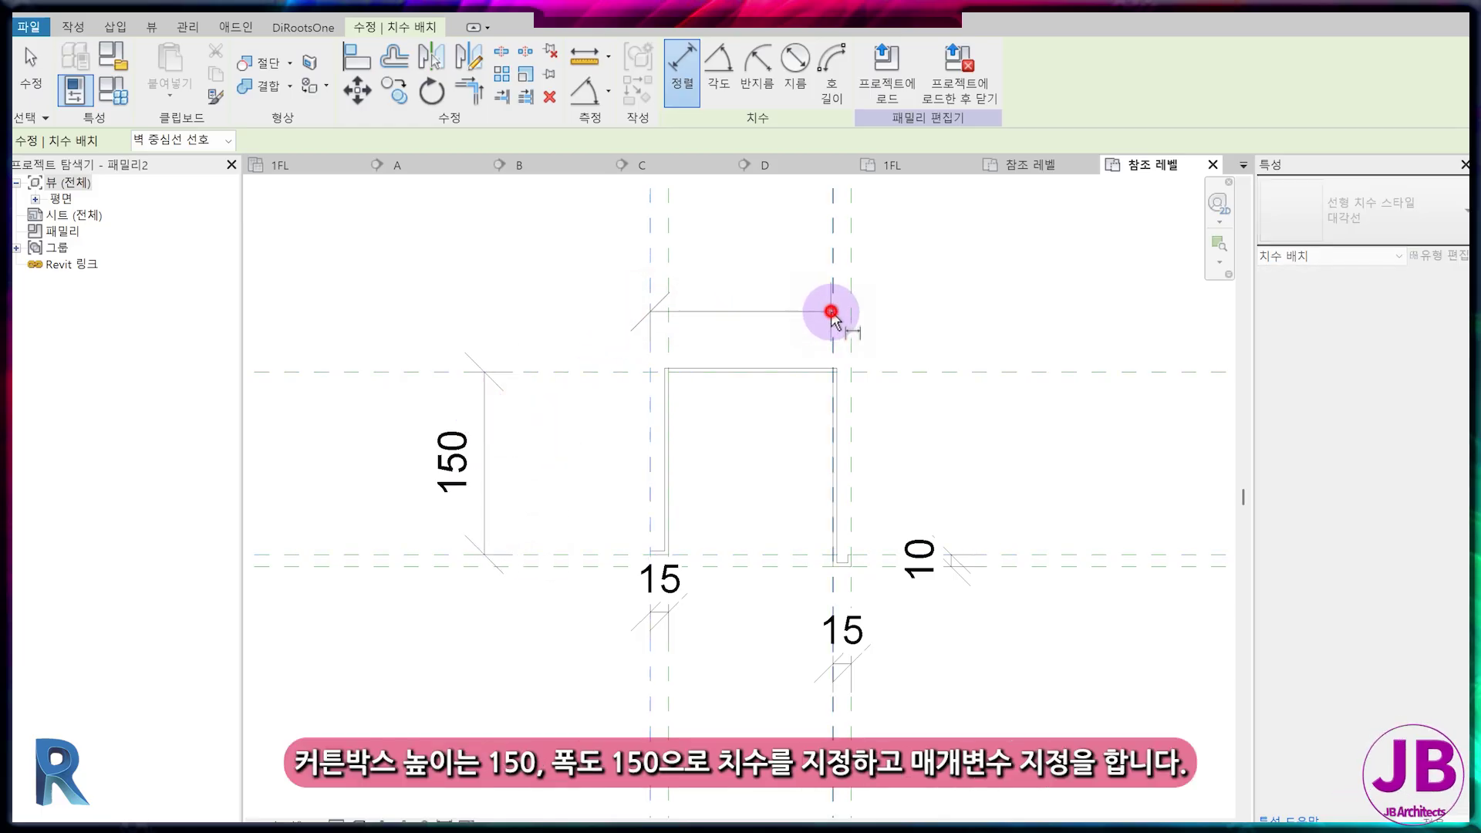
pyautogui.click(803, 291)
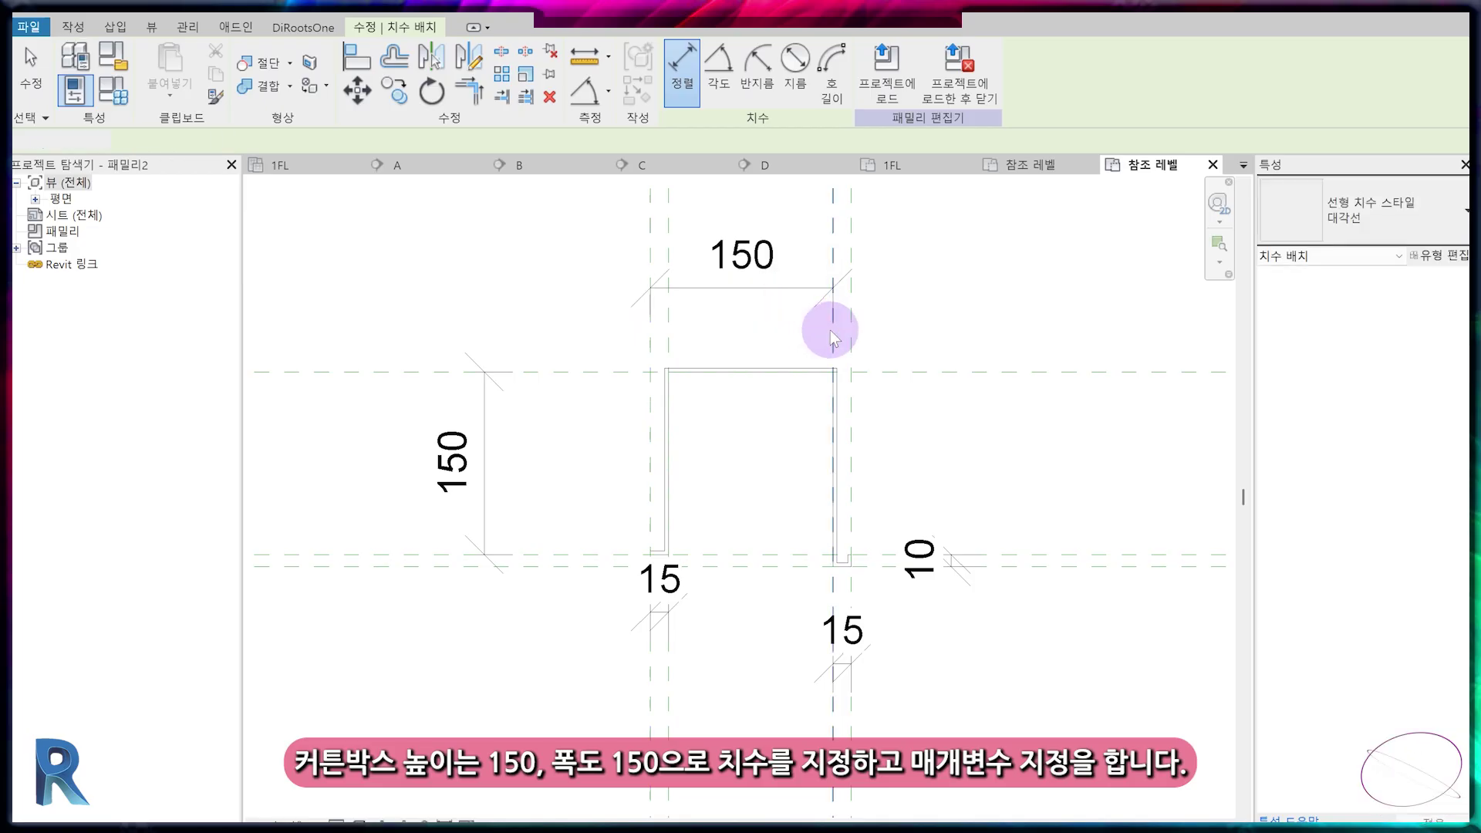
pyautogui.press('Escape')
pyautogui.press('Escape')
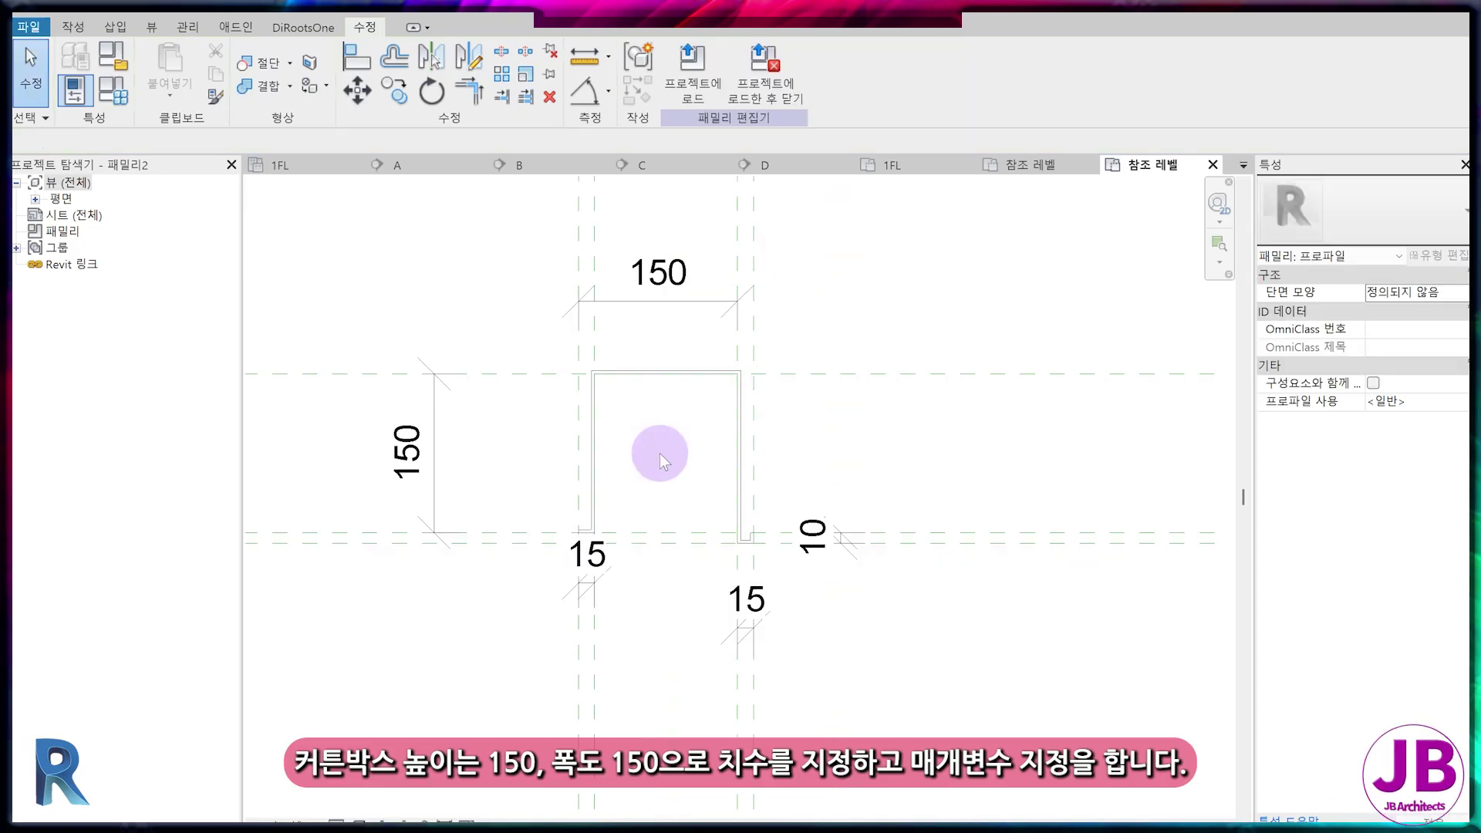
# - Set the view scale to 1:2 so the dimension text is smaller
pyautogui.scroll(2, 660, 453)
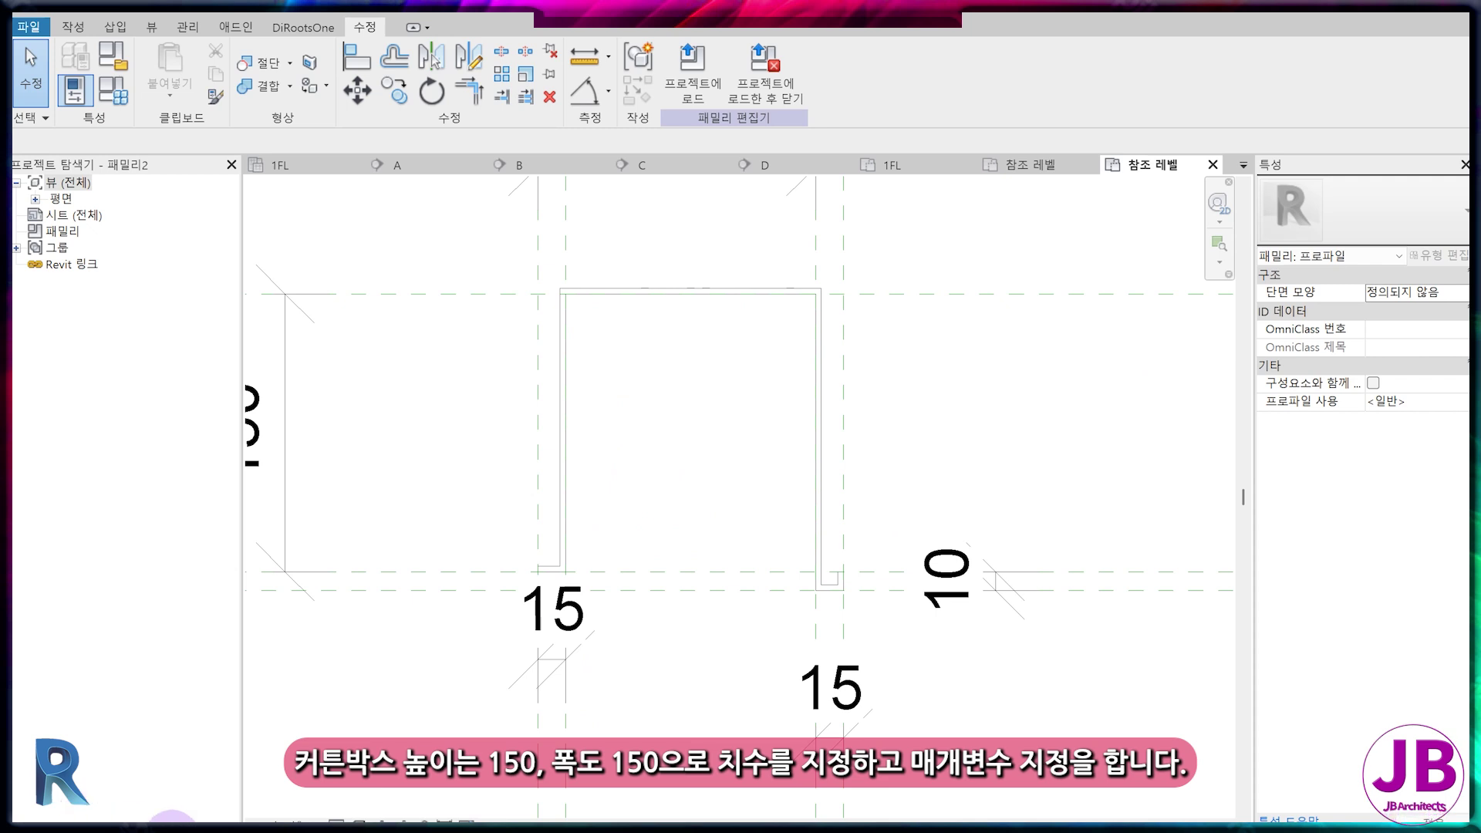
pyautogui.click(295, 818)
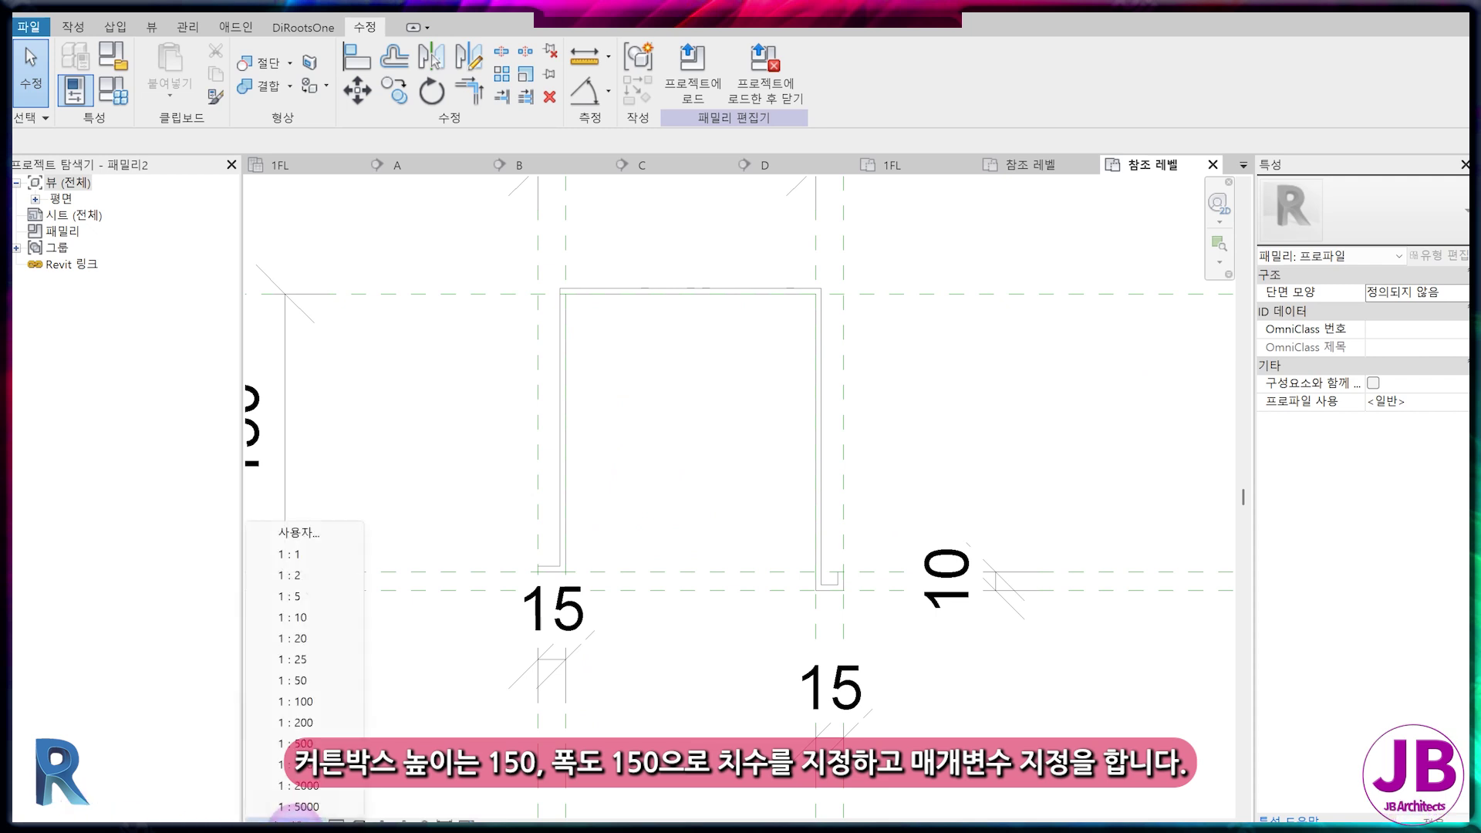
pyautogui.click(296, 575)
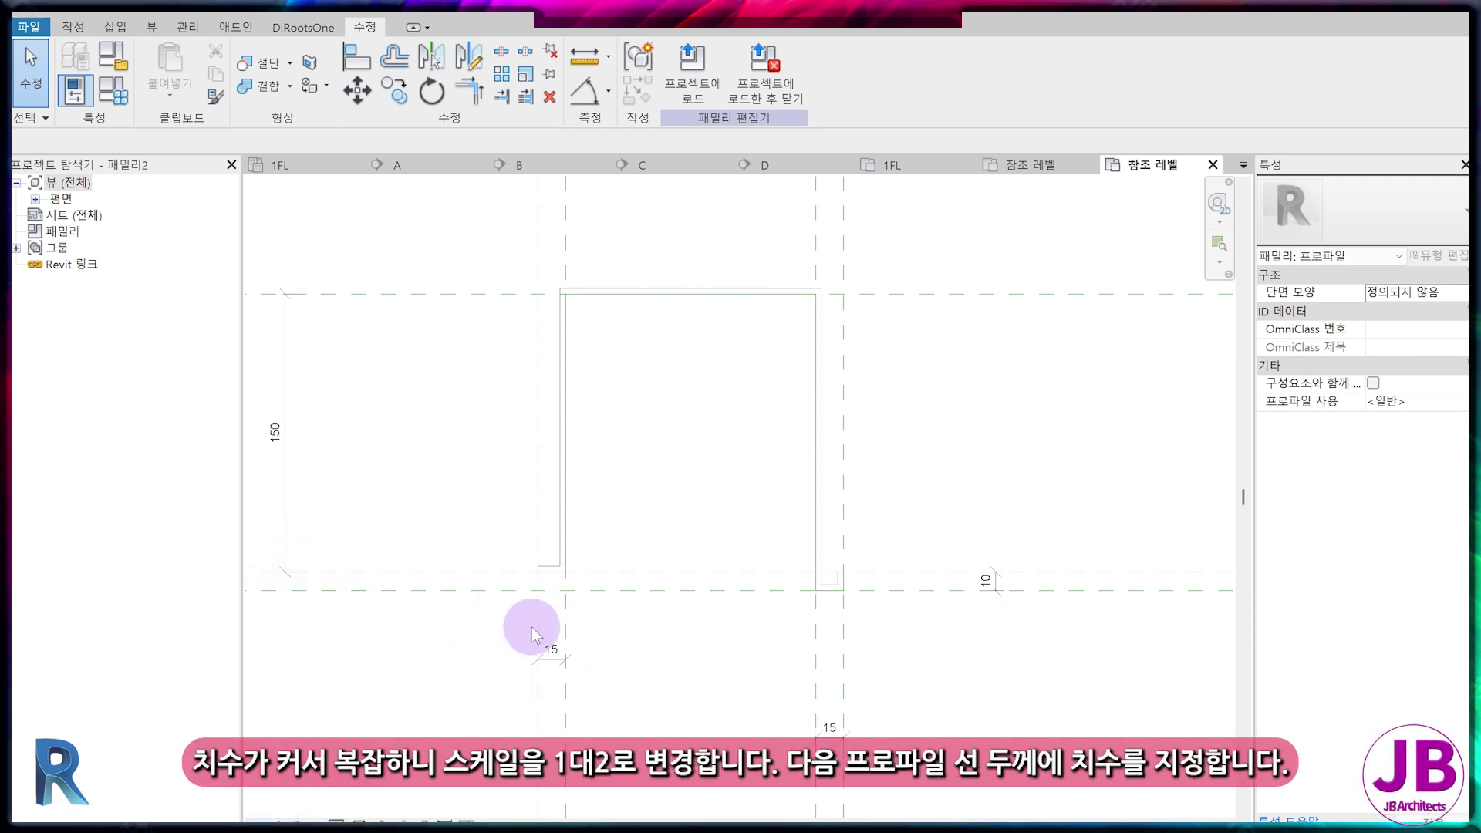
# - Dimension the thickness of the left lip and the left leg between their inner and outer profile lines
pyautogui.press('d')
pyautogui.press('i')
pyautogui.scroll(3, 530, 617)
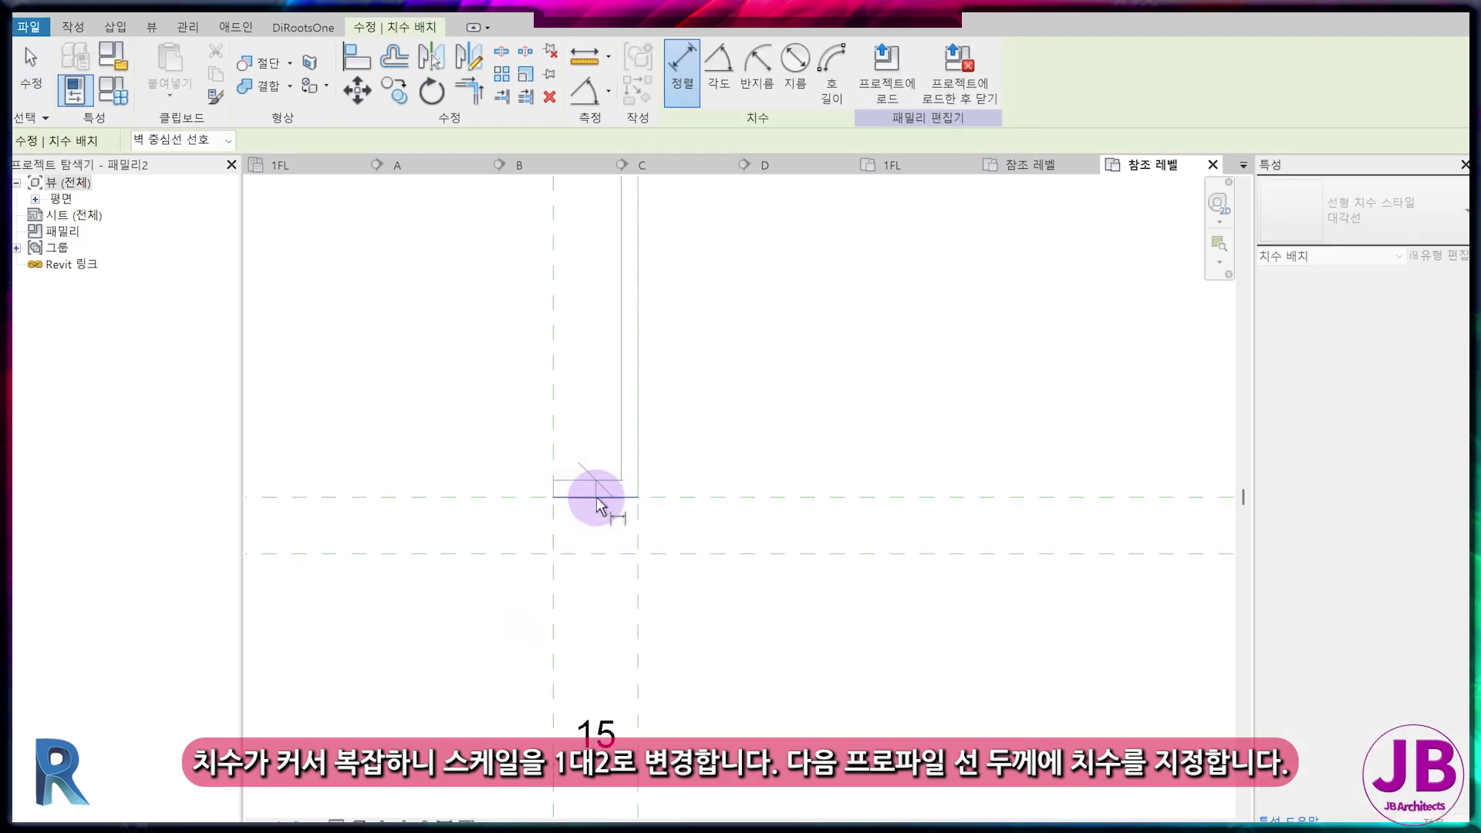
pyautogui.click(622, 370)
pyautogui.click(638, 369)
pyautogui.click(711, 354)
pyautogui.scroll(-3, 807, 374)
# - Dimension the thickness of the box's top between its two horizontal profile lines
pyautogui.moveTo(807, 374); pyautogui.dragTo(704, 494, button='middle')
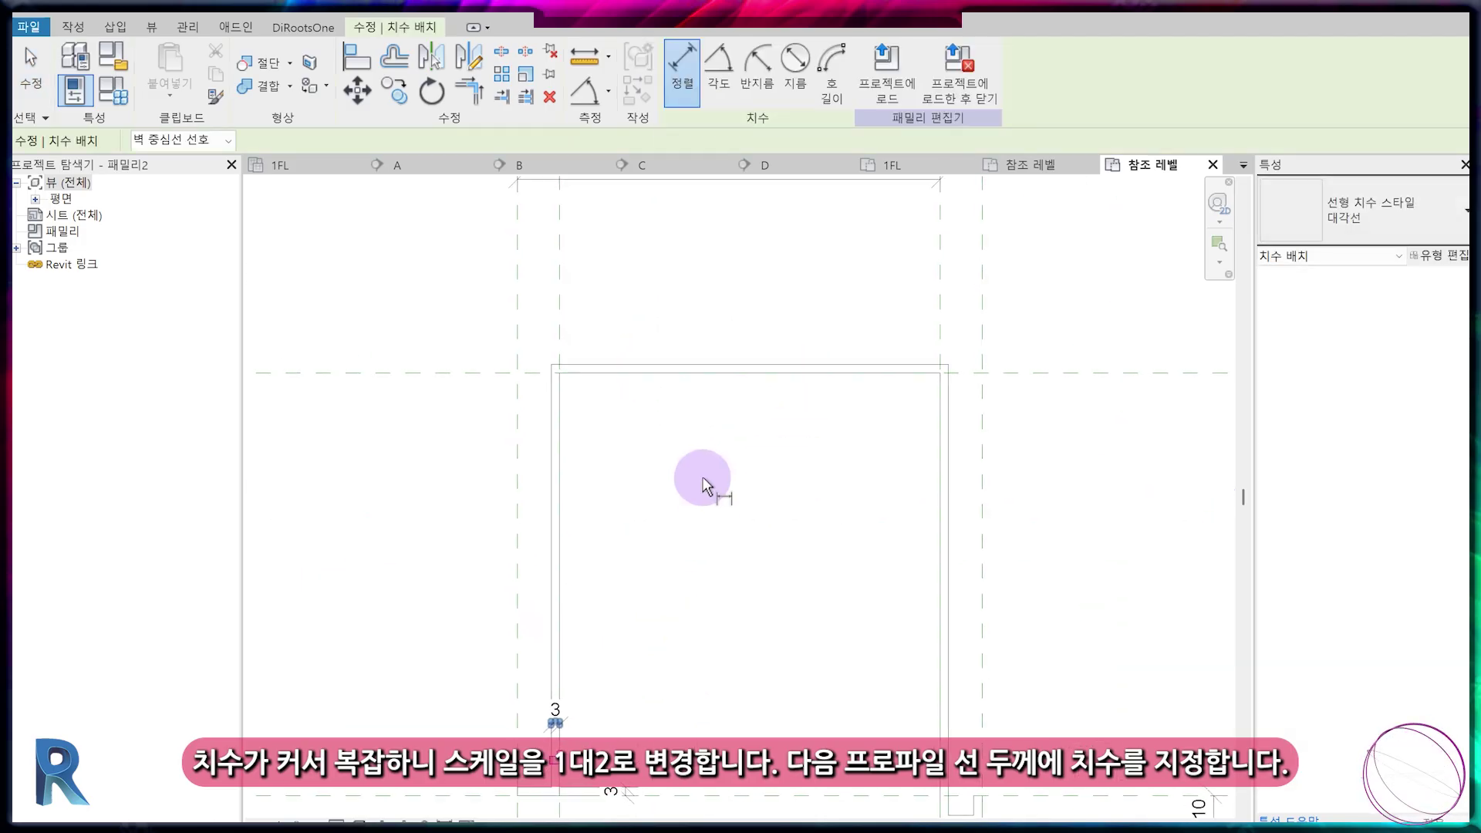
pyautogui.scroll(2, 686, 424)
pyautogui.click(714, 329)
pyautogui.click(712, 315)
pyautogui.click(824, 394)
# - Dimension the thickness of the right leg between its two vertical profile lines
pyautogui.scroll(-2, 825, 396)
pyautogui.moveTo(848, 506); pyautogui.dragTo(640, 247, button='middle')
pyautogui.scroll(2, 757, 400)
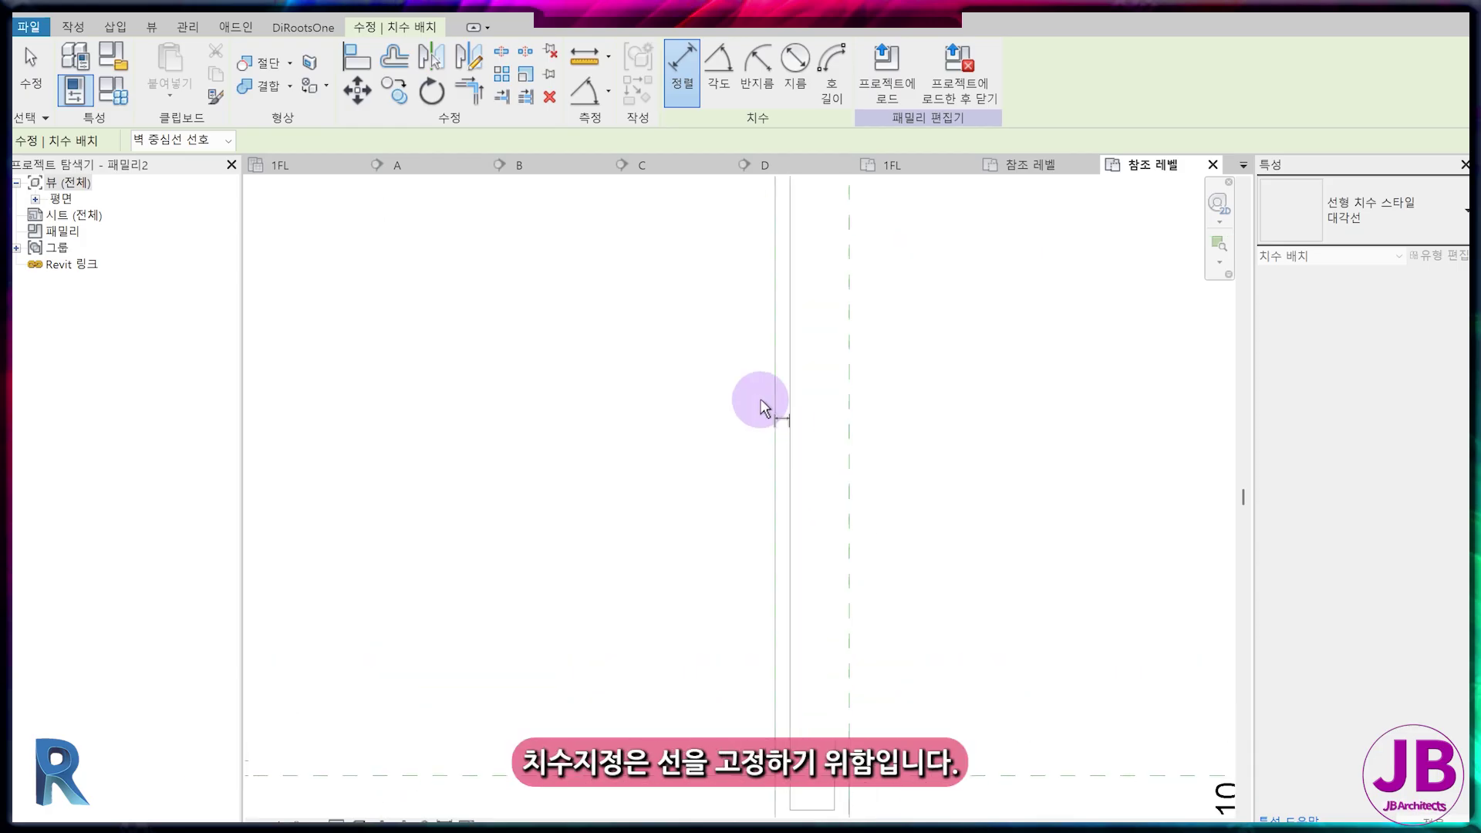
pyautogui.click(775, 403)
pyautogui.click(791, 403)
pyautogui.click(800, 402)
pyautogui.click(724, 393)
# - Dimension the thickness of the right lip's bottom between its two horizontal lines
pyautogui.moveTo(795, 810); pyautogui.dragTo(770, 364, button='middle')
pyautogui.scroll(2, 780, 360)
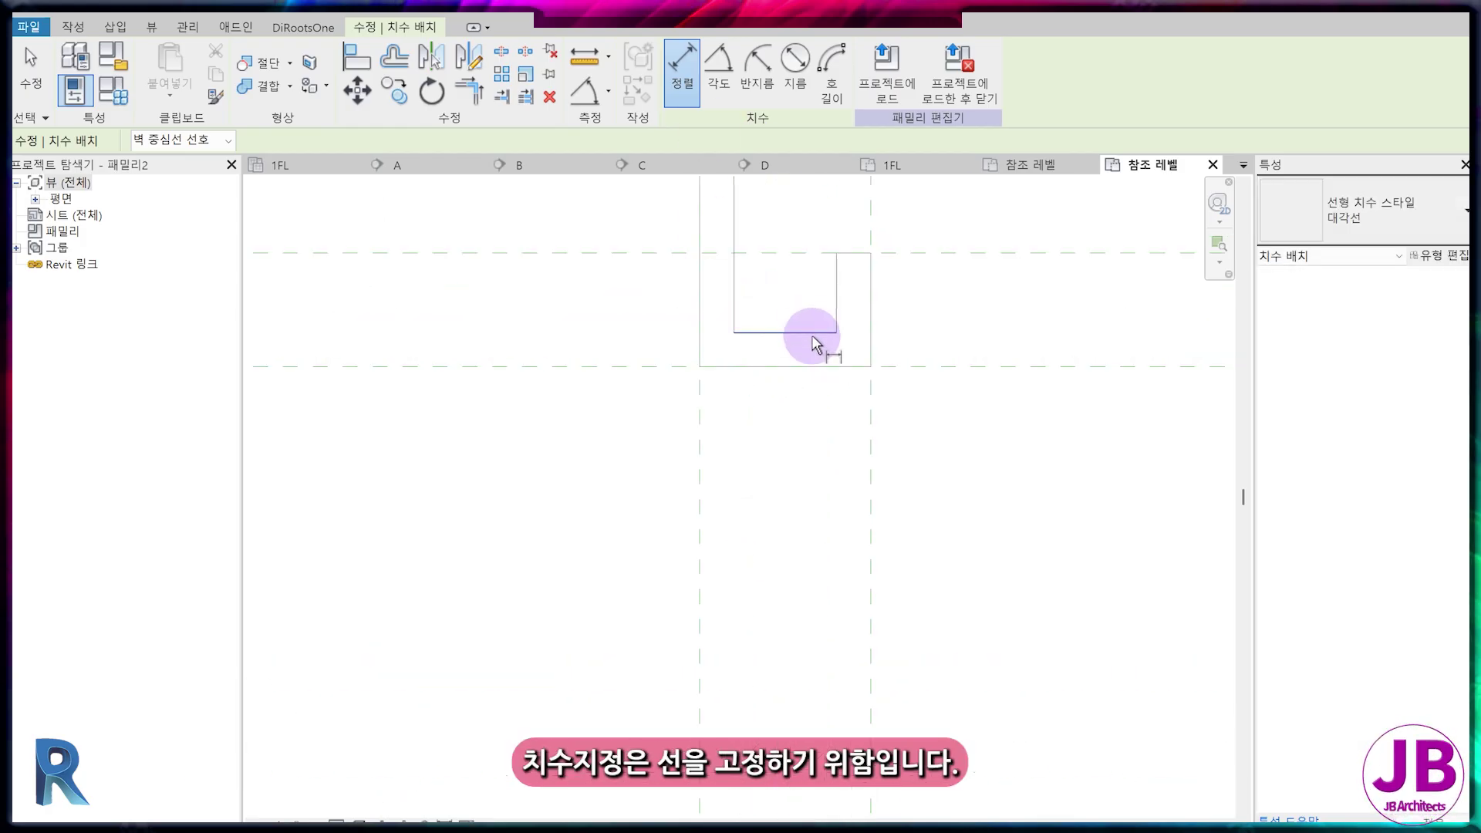
pyautogui.click(812, 335)
pyautogui.click(808, 359)
pyautogui.click(766, 424)
# - Dimension the thickness of the right lip's upturned end between its two vertical lines
pyautogui.click(836, 294)
pyautogui.click(867, 288)
pyautogui.click(940, 323)
pyautogui.scroll(-3, 948, 491)
pyautogui.scroll(-3, 673, 674)
pyautogui.scroll(-1, 617, 671)
pyautogui.press('Escape')
pyautogui.press('Escape')
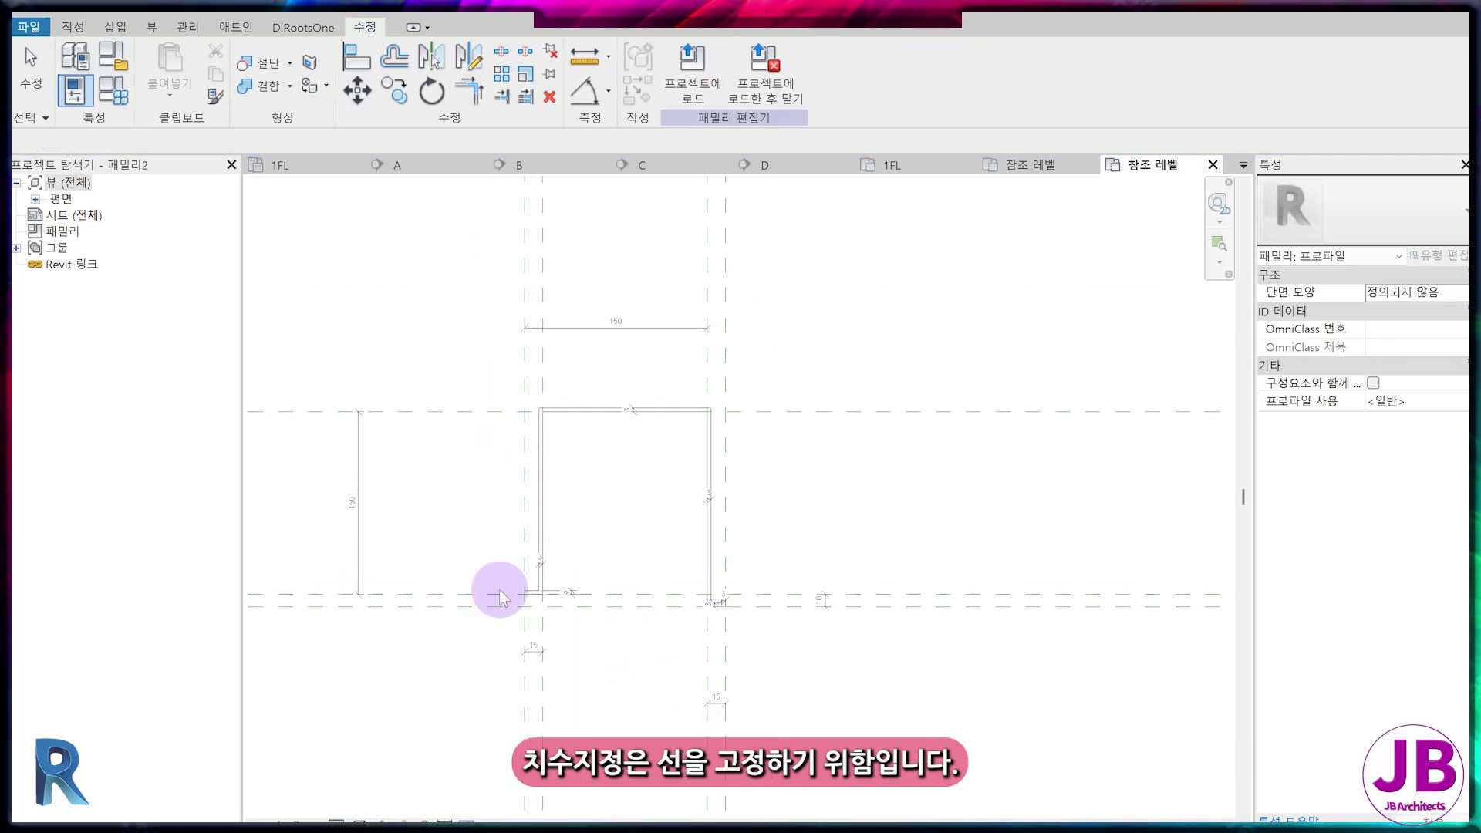
# - Label the curtain box height dimension with a new family type parameter named CB_H
pyautogui.click(355, 502)
pyautogui.click(869, 75)
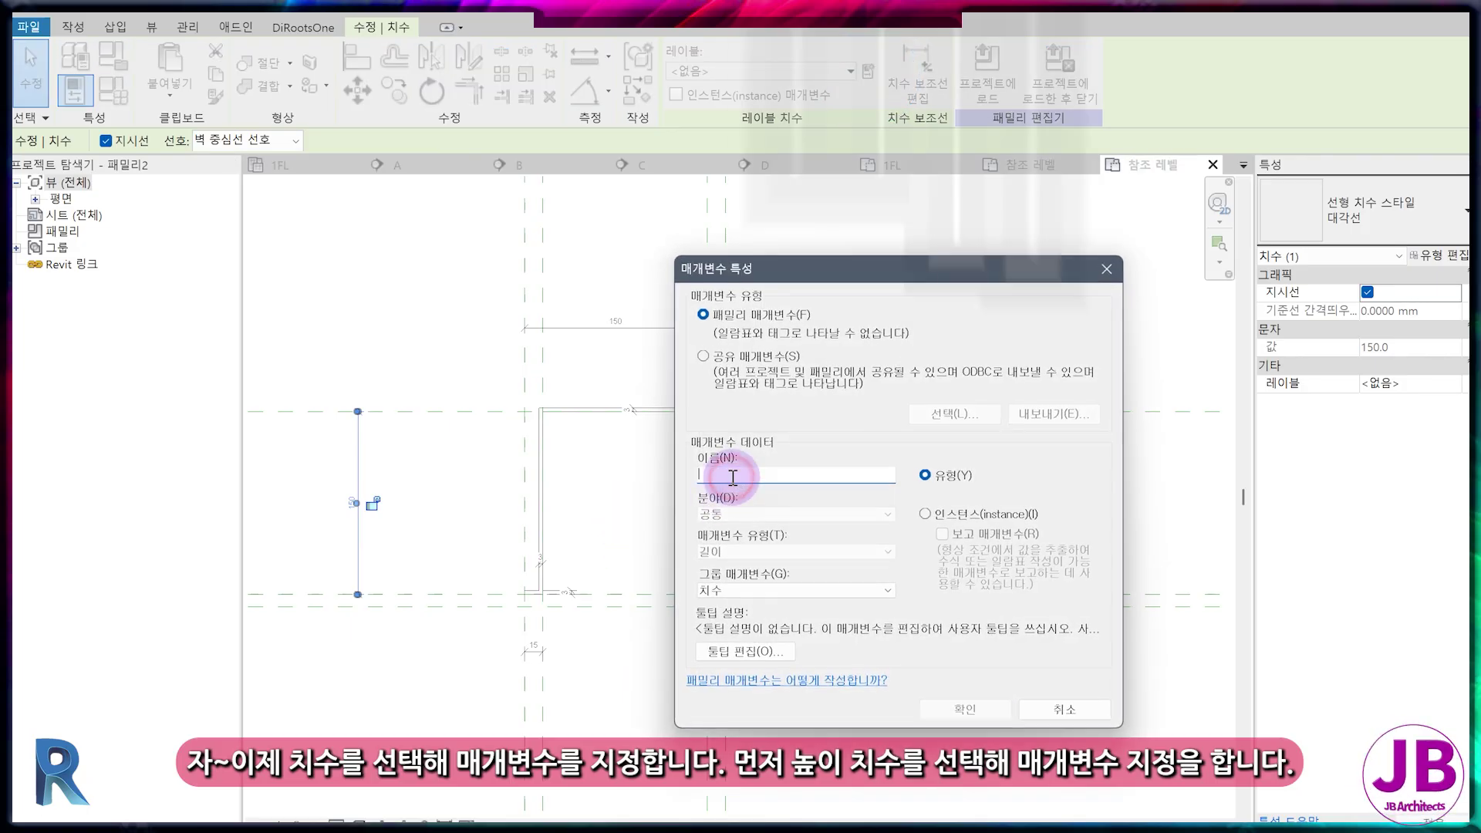
pyautogui.write('CB_H')
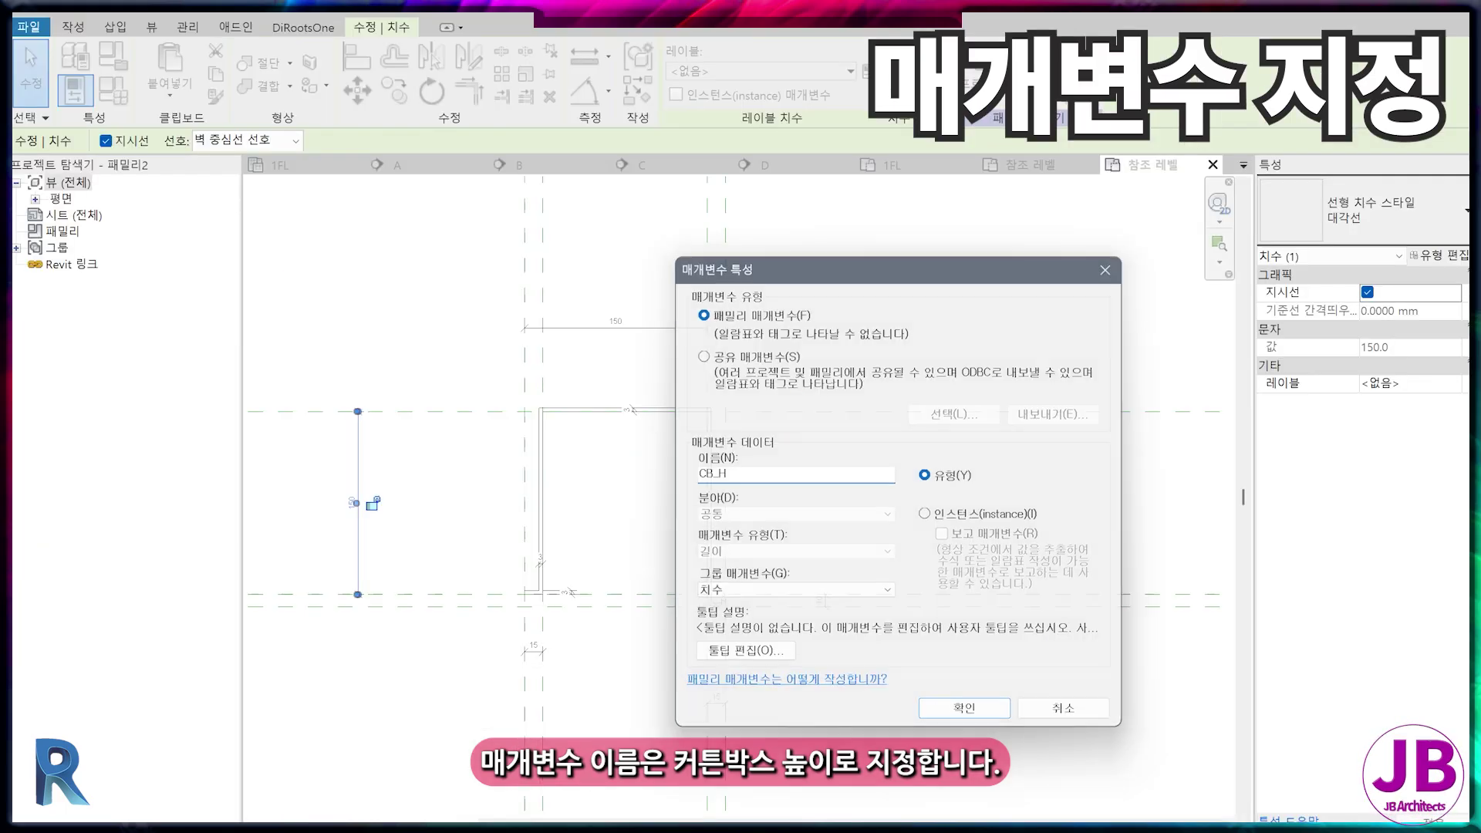
pyautogui.press('Return')
# - Label the curtain box width dimension with a new type parameter named CB_W, and check both parameters in the family types
pyautogui.click(398, 206)
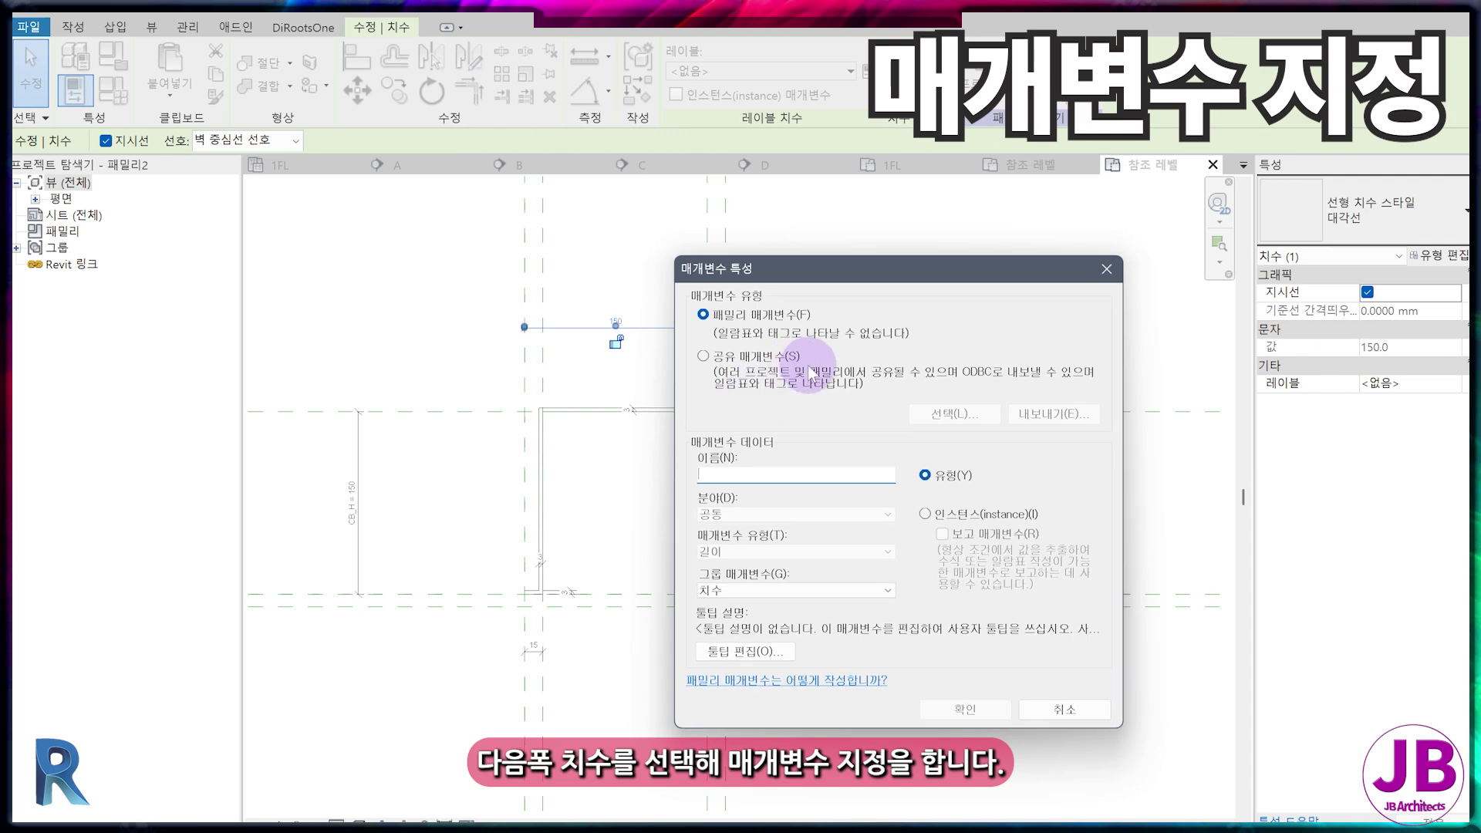
pyautogui.write('CB_W')
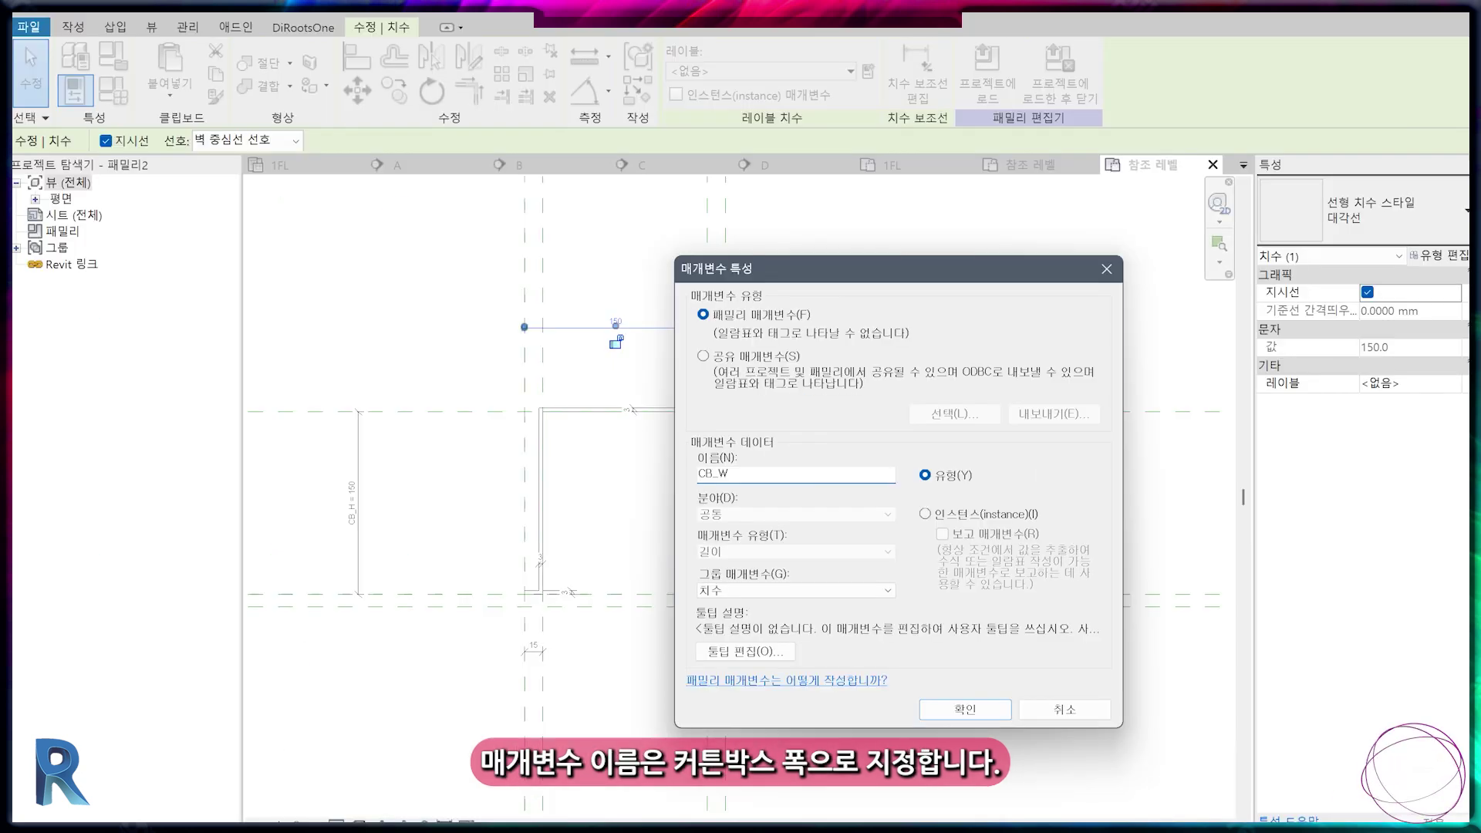
pyautogui.press('Return')
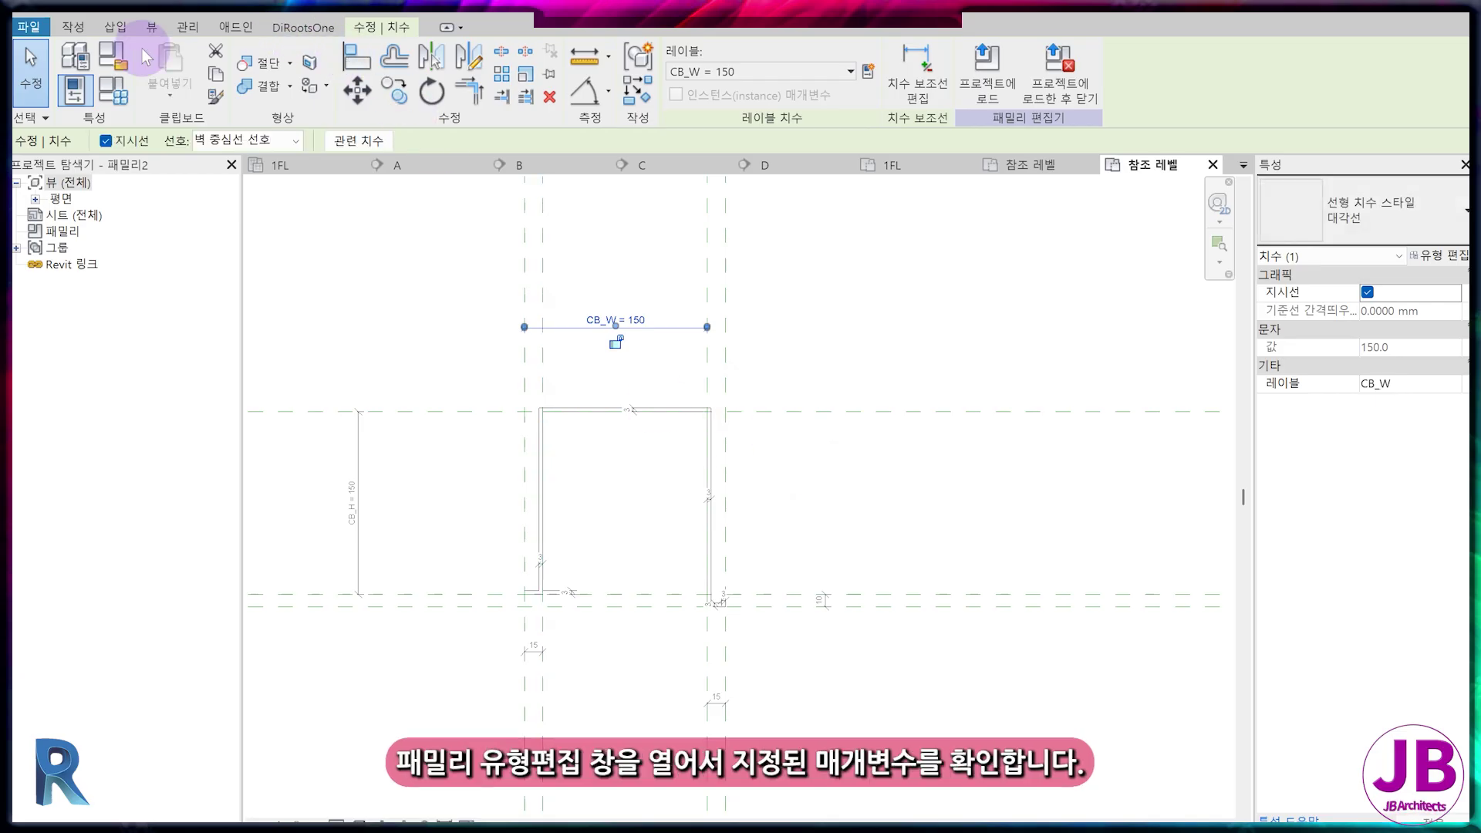
pyautogui.click(74, 90)
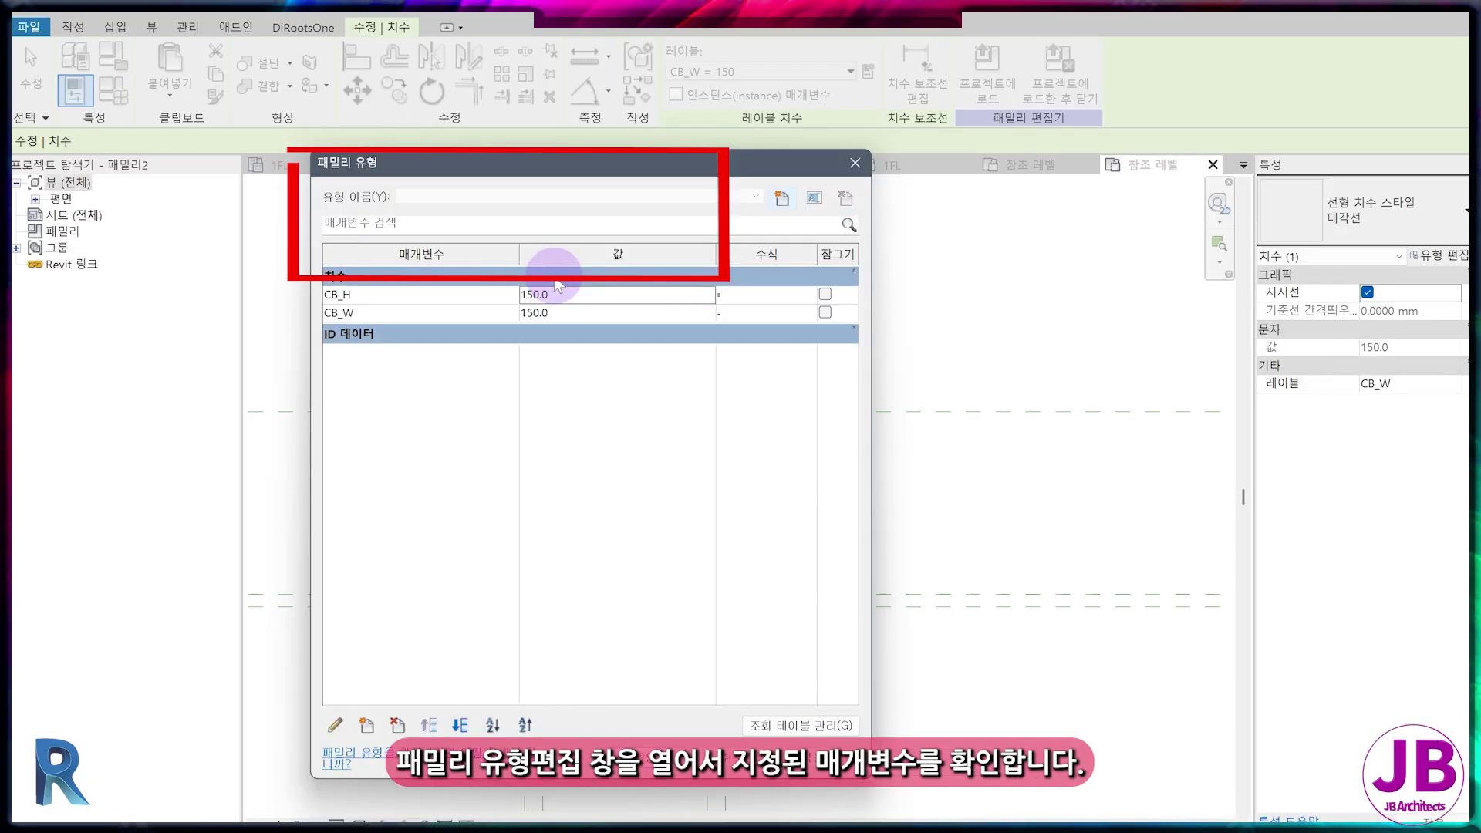
pyautogui.press('Return')
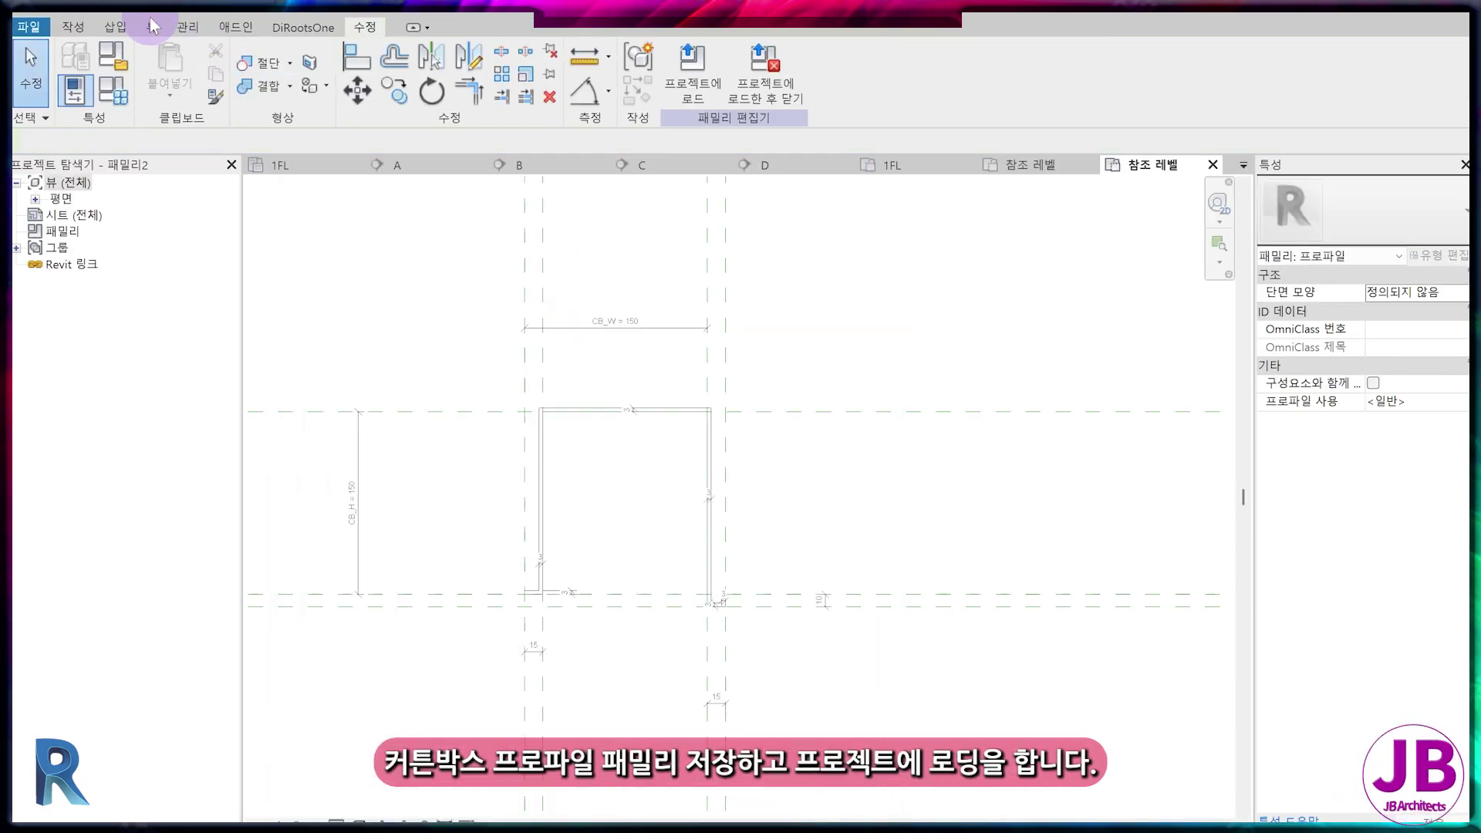
# - Save the profile family as CURTAIN_BOX, load it into 패밀리1 and close the profile family
pyautogui.hotkey('ctrl', 's')
pyautogui.write('CURTAIN_BOX')
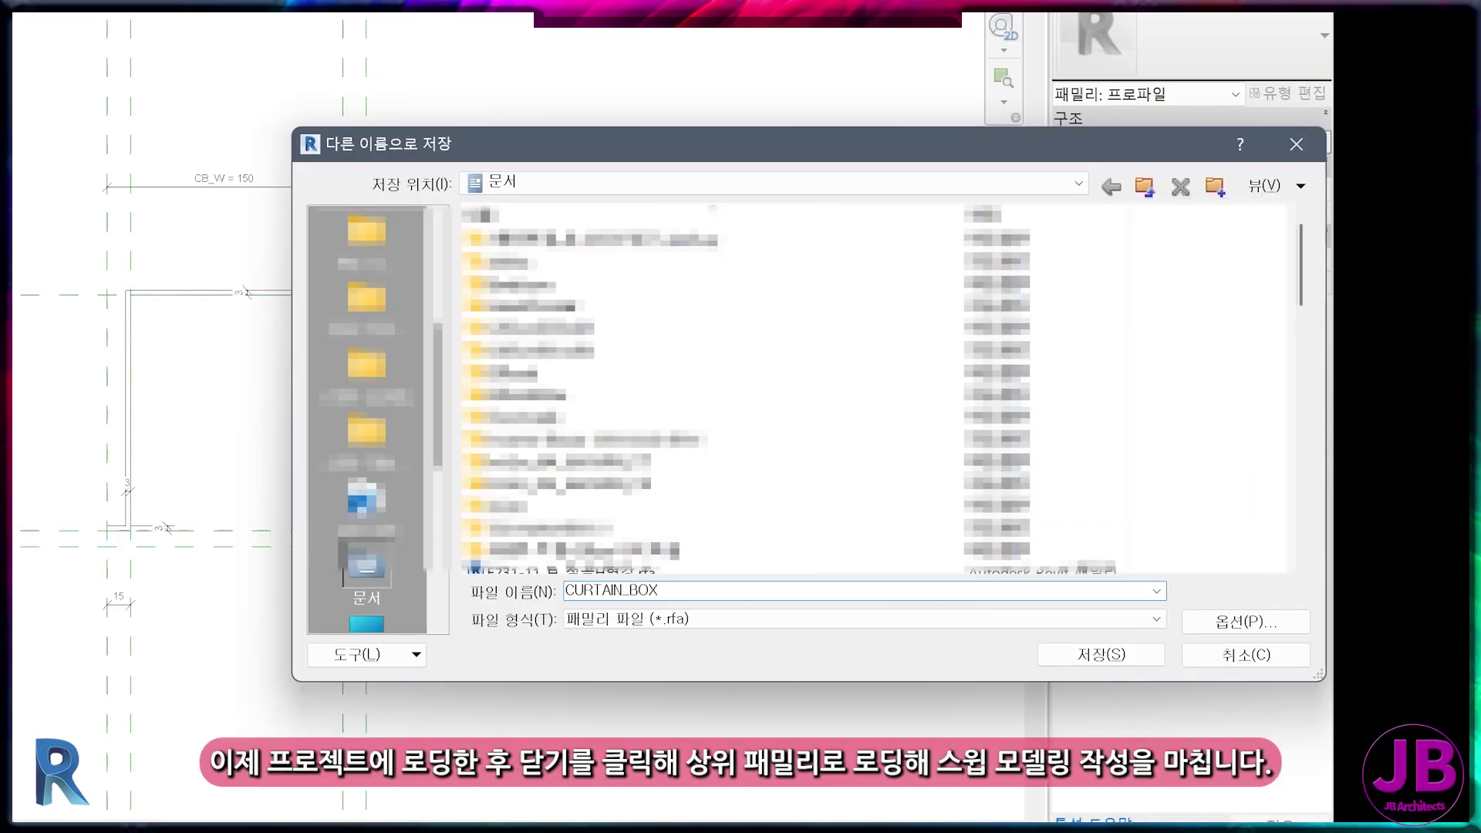
pyautogui.press('Return')
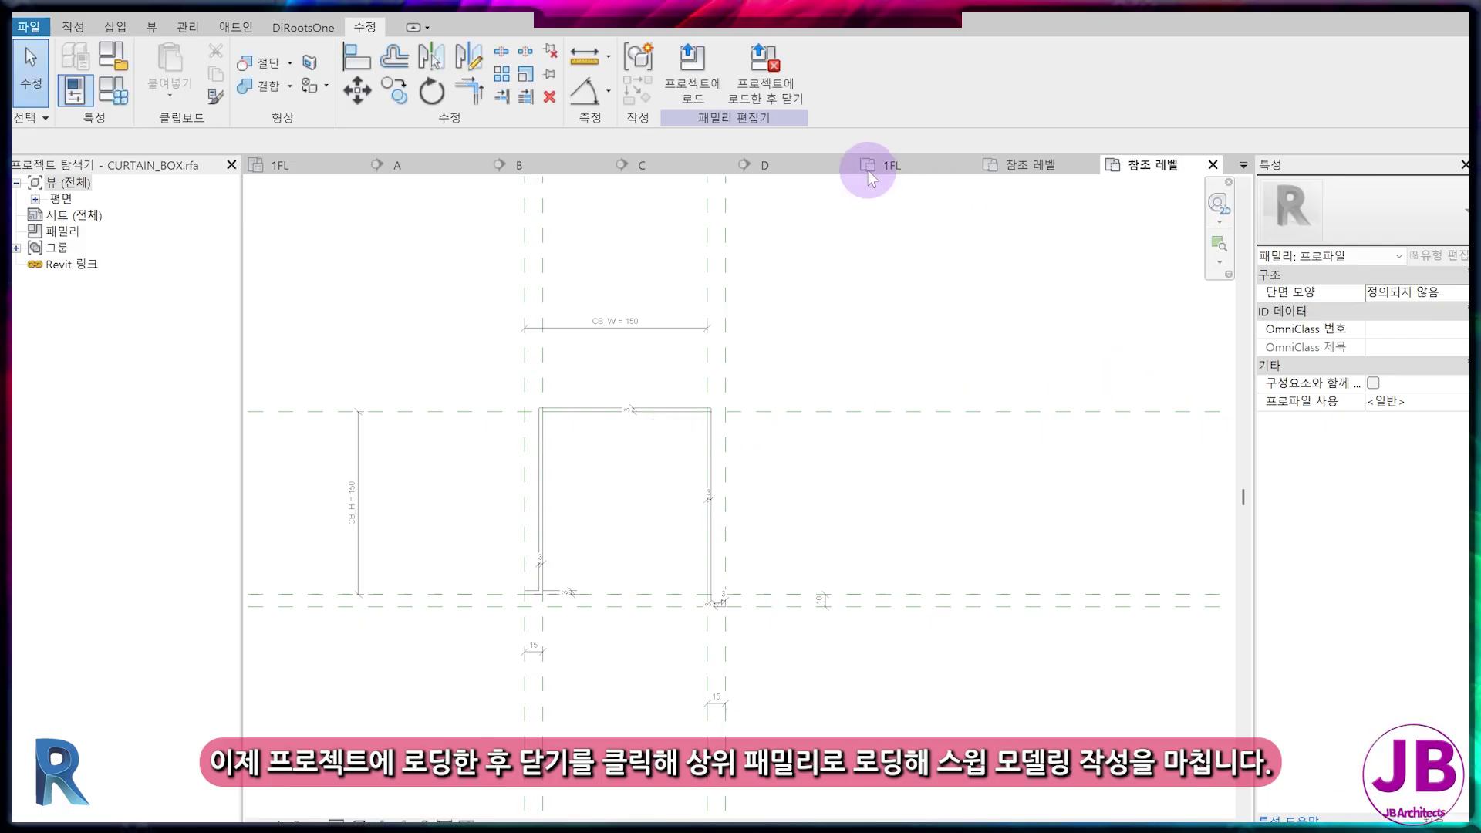
pyautogui.click(777, 96)
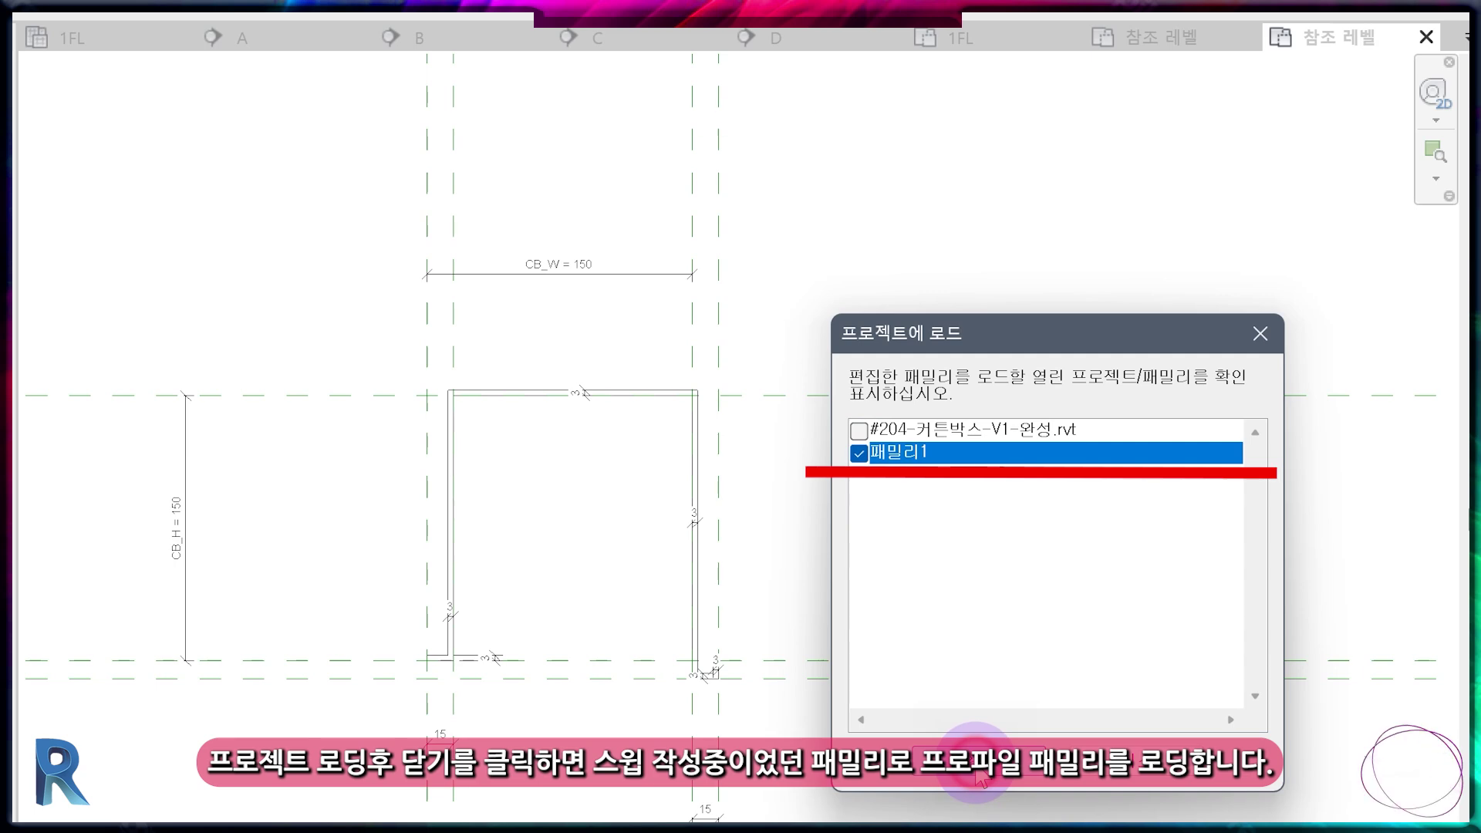
pyautogui.click(977, 767)
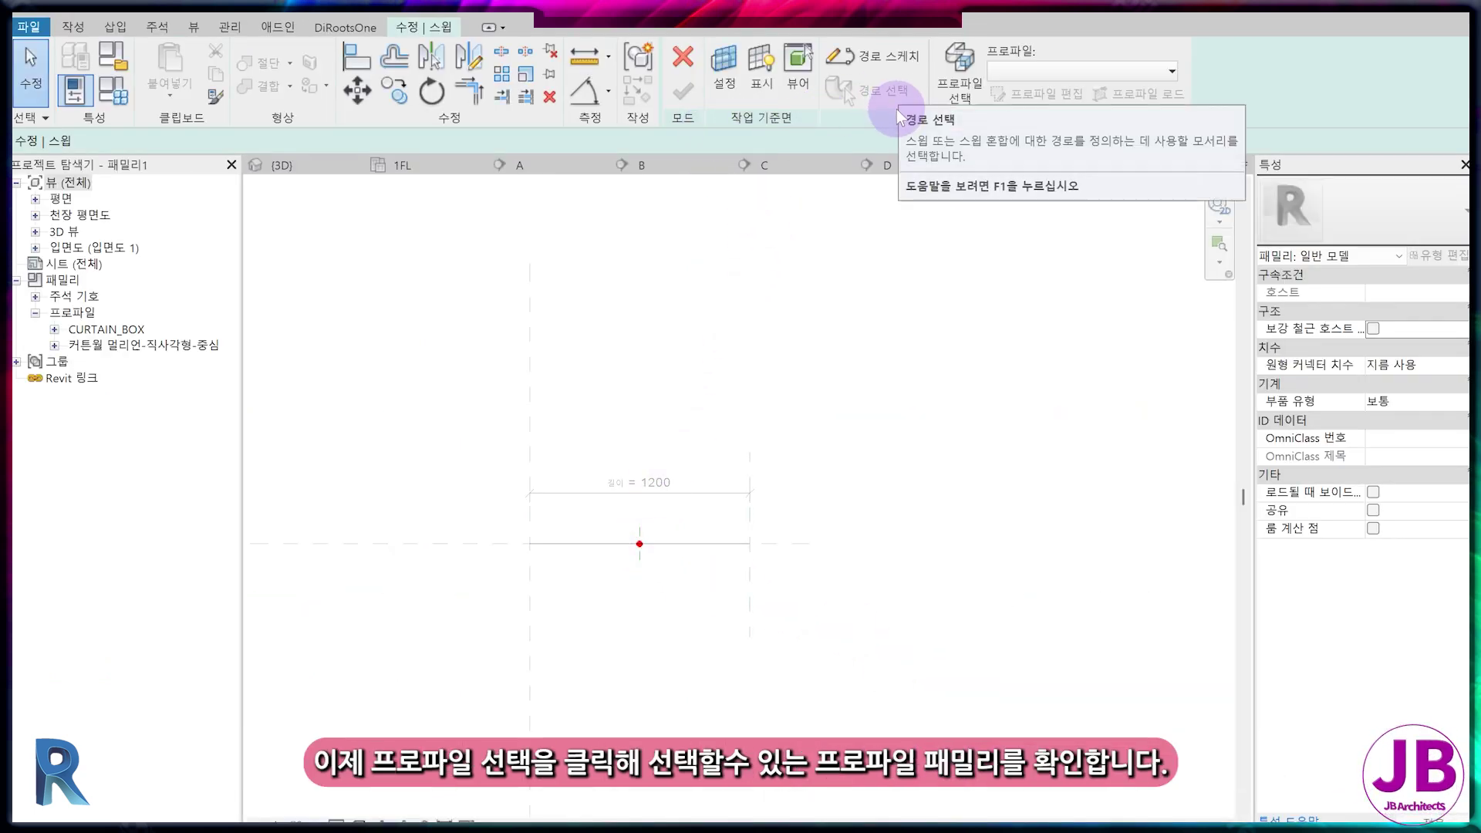
# - Assign the loaded CURTAIN_BOX family as the sweep's profile
pyautogui.click(961, 89)
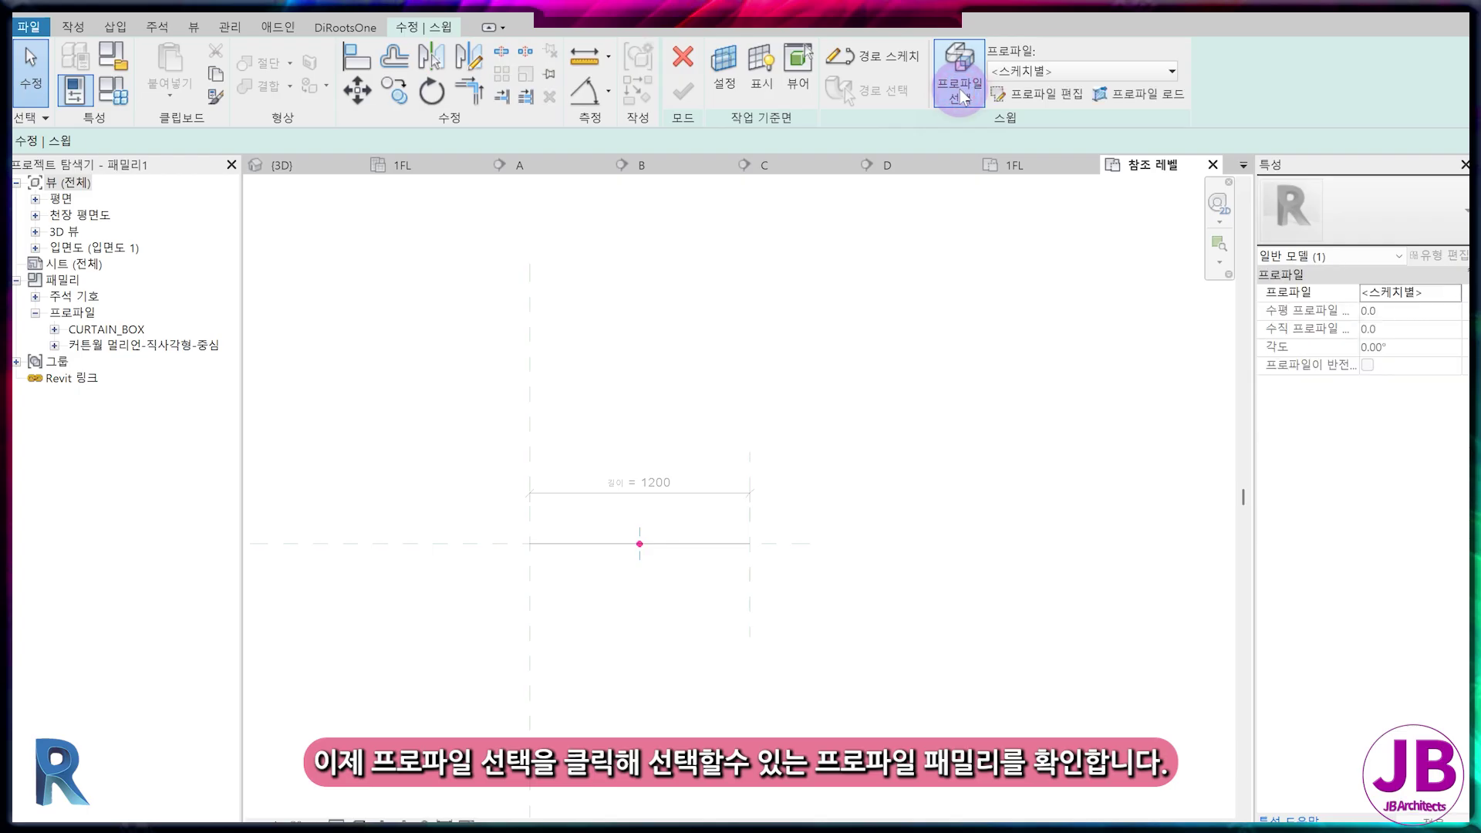
pyautogui.click(1084, 72)
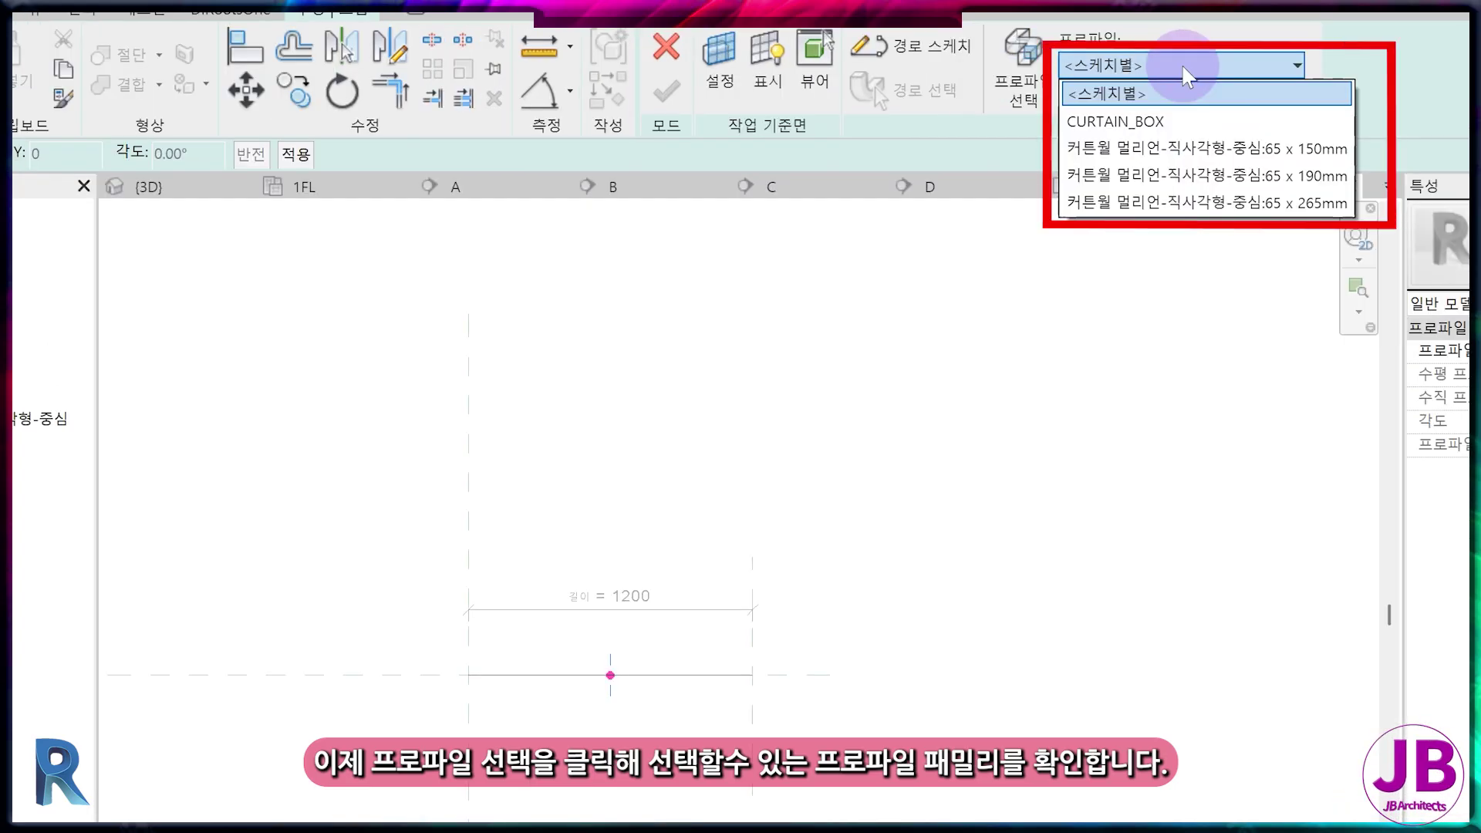
pyautogui.click(1204, 124)
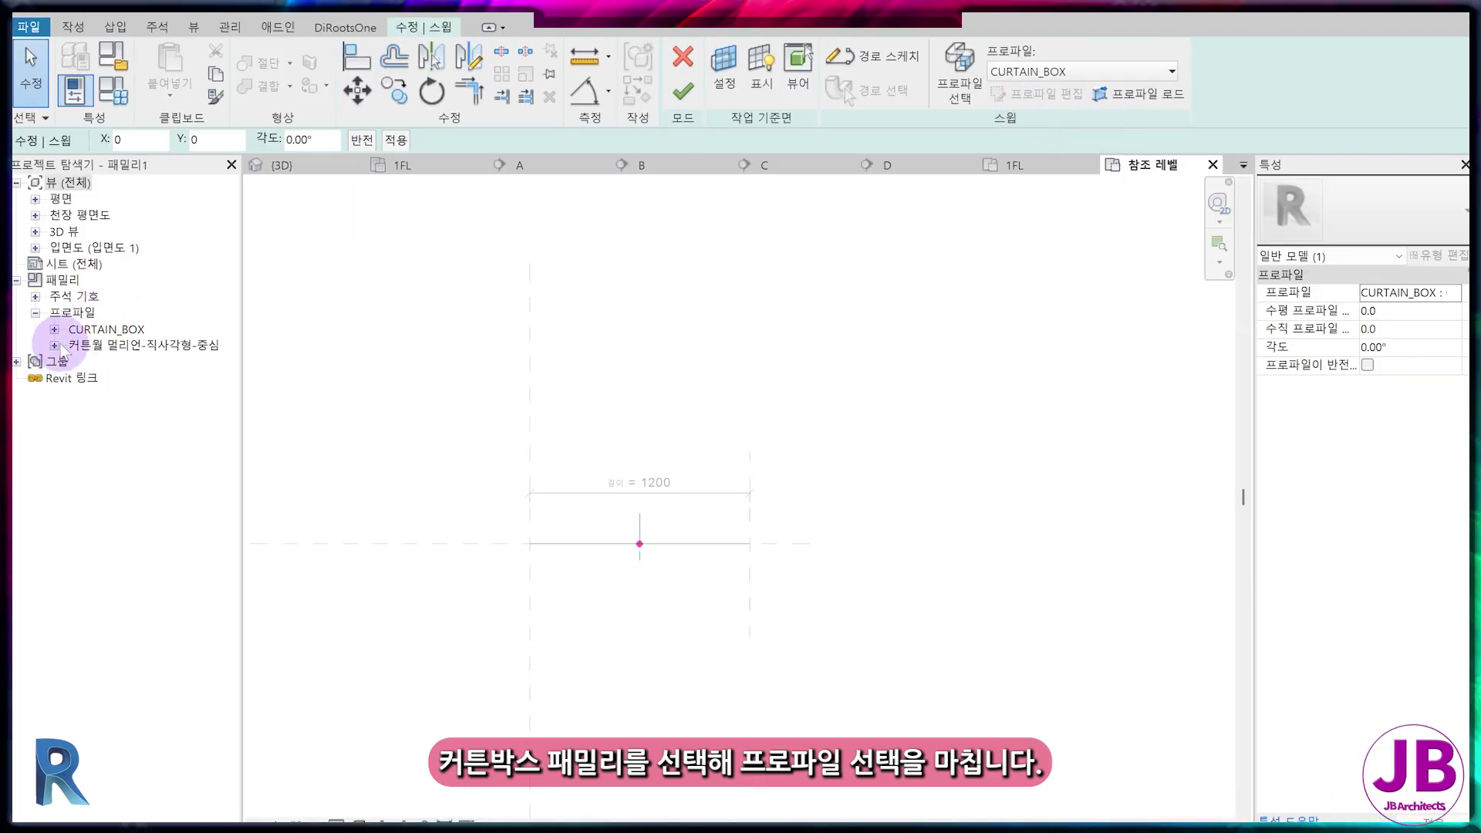
# - Expand the loaded profile families in the project browser and finish the sweep with the CURTAIN_BOX profile
pyautogui.click(54, 330)
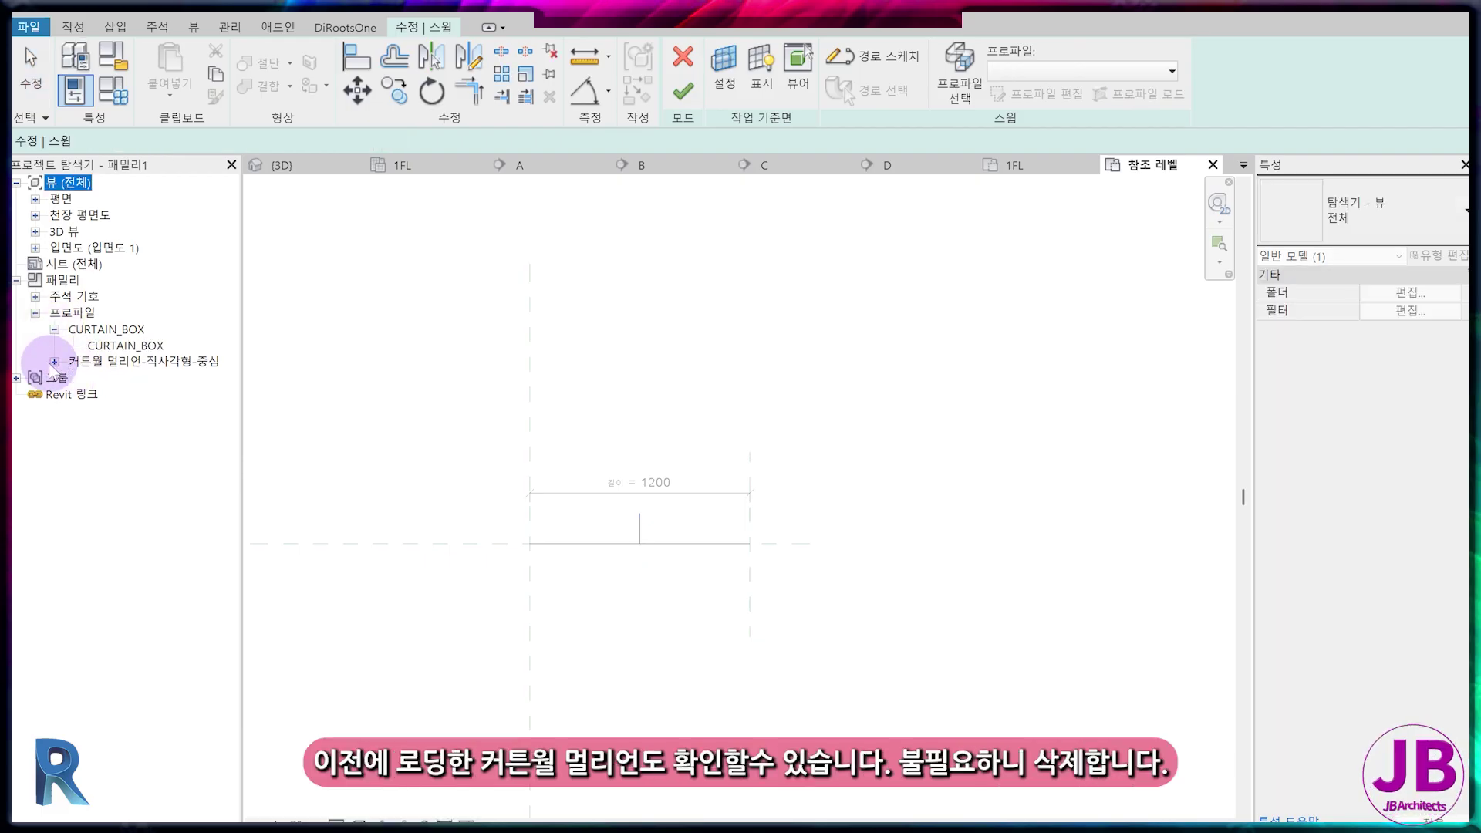
pyautogui.click(54, 362)
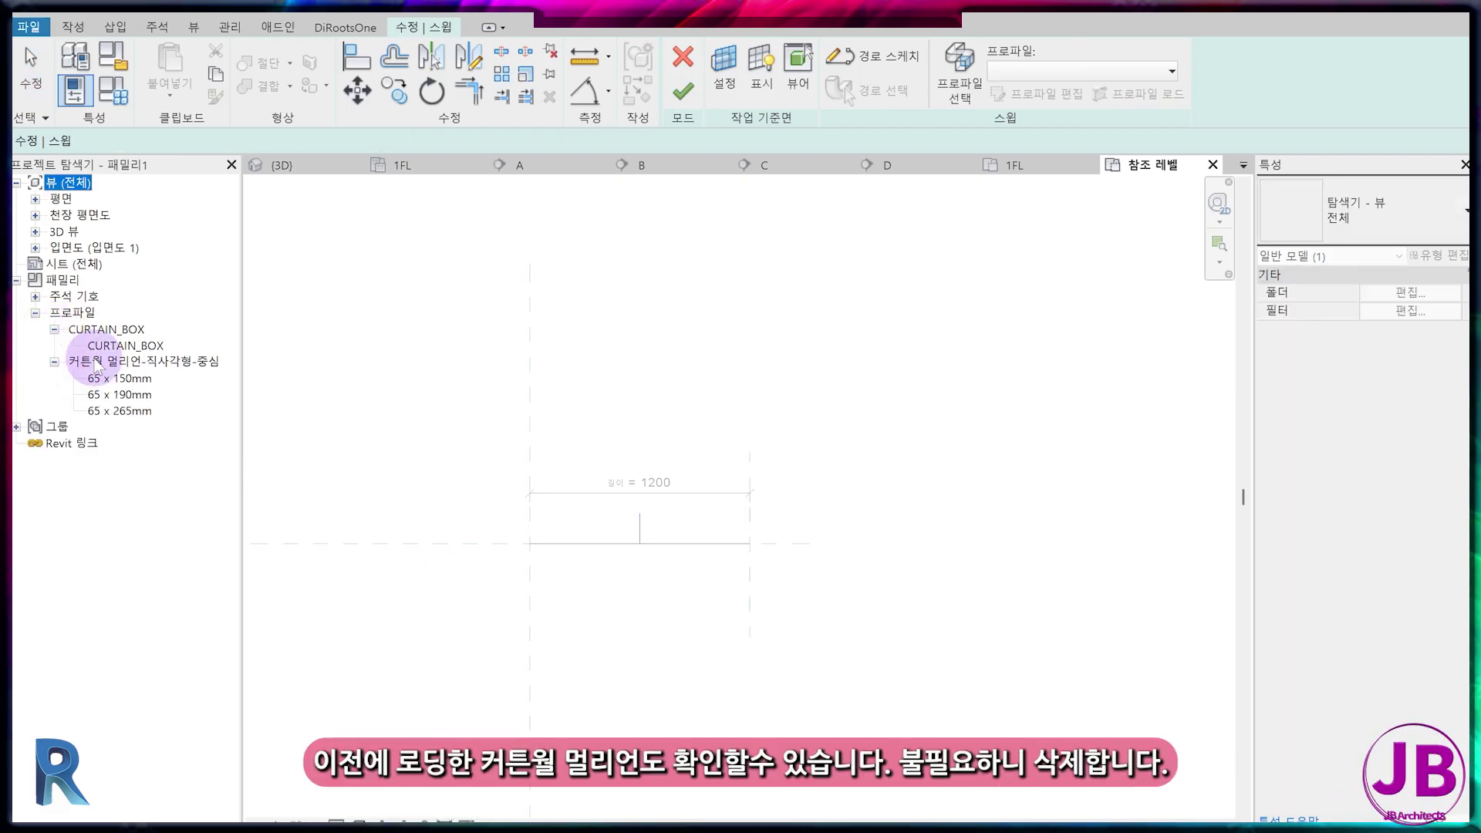
pyautogui.doubleClick(97, 365)
pyautogui.click(640, 525)
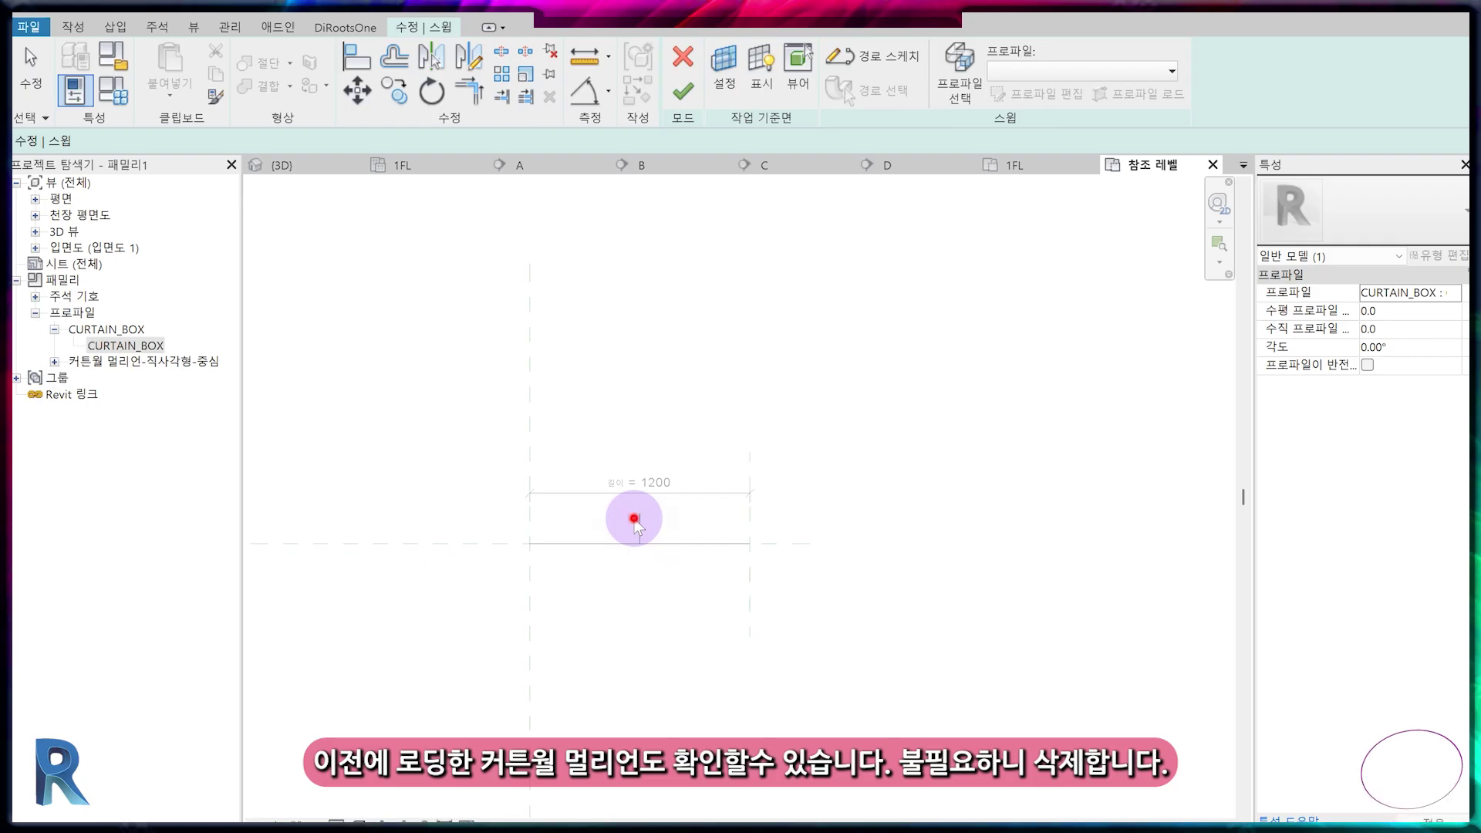
pyautogui.scroll(3, 639, 531)
pyautogui.click(643, 530)
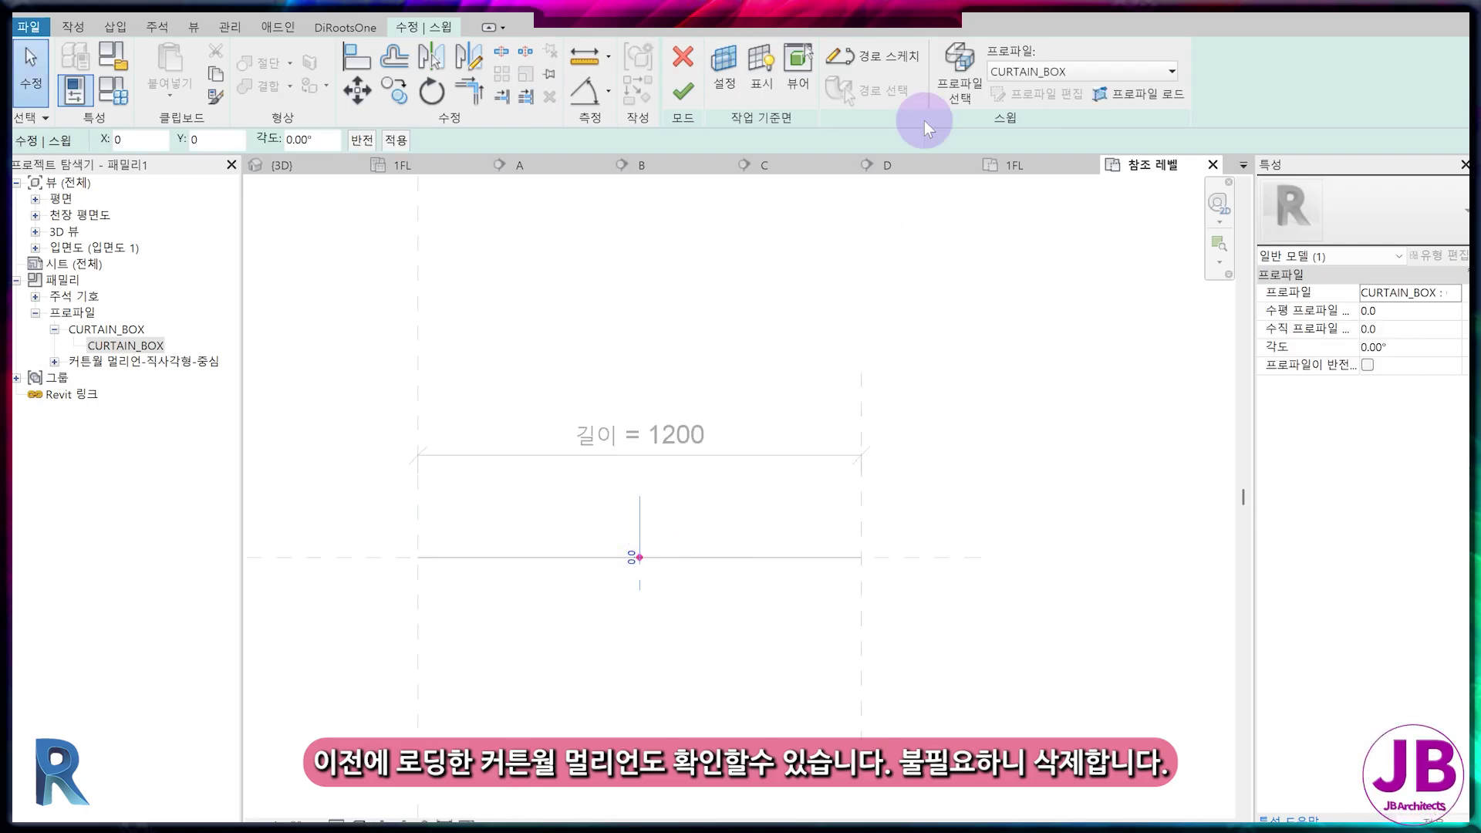
pyautogui.click(680, 83)
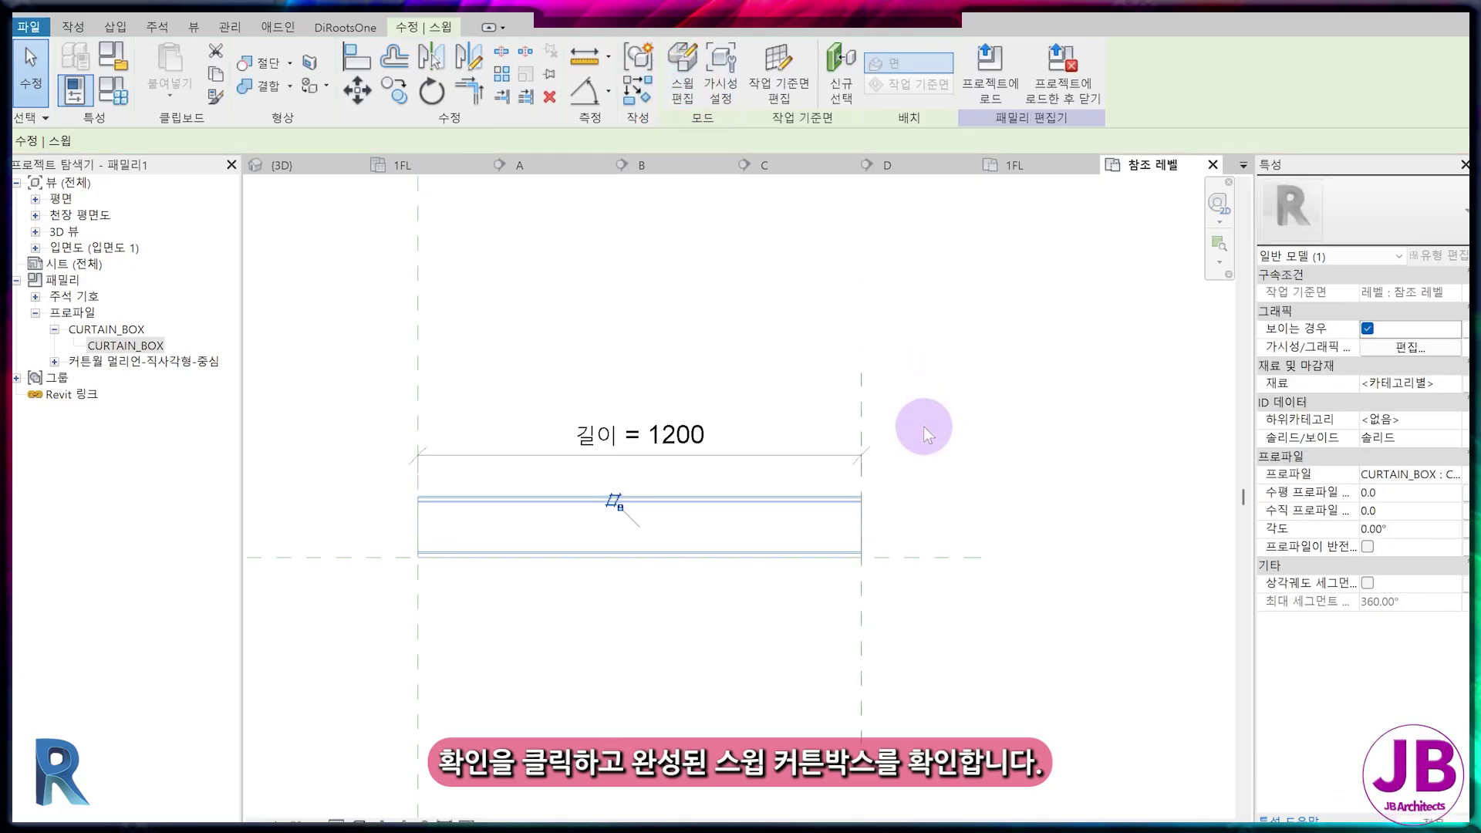
pyautogui.click(910, 460)
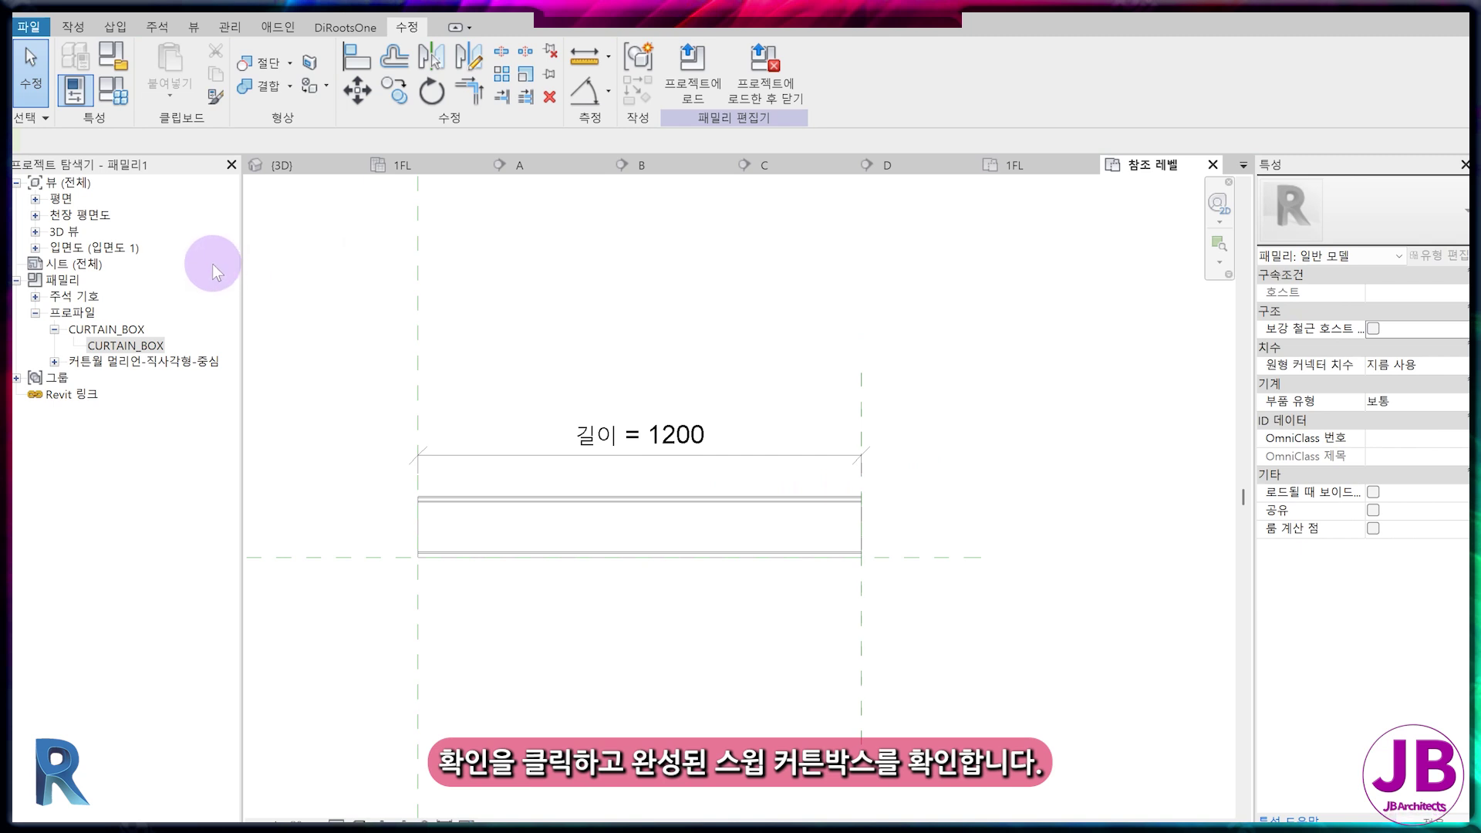
# - Open the 3D view 뷰 1 and inspect the swept curtain box from different directions
pyautogui.click(125, 346)
pyautogui.click(34, 231)
pyautogui.doubleClick(78, 248)
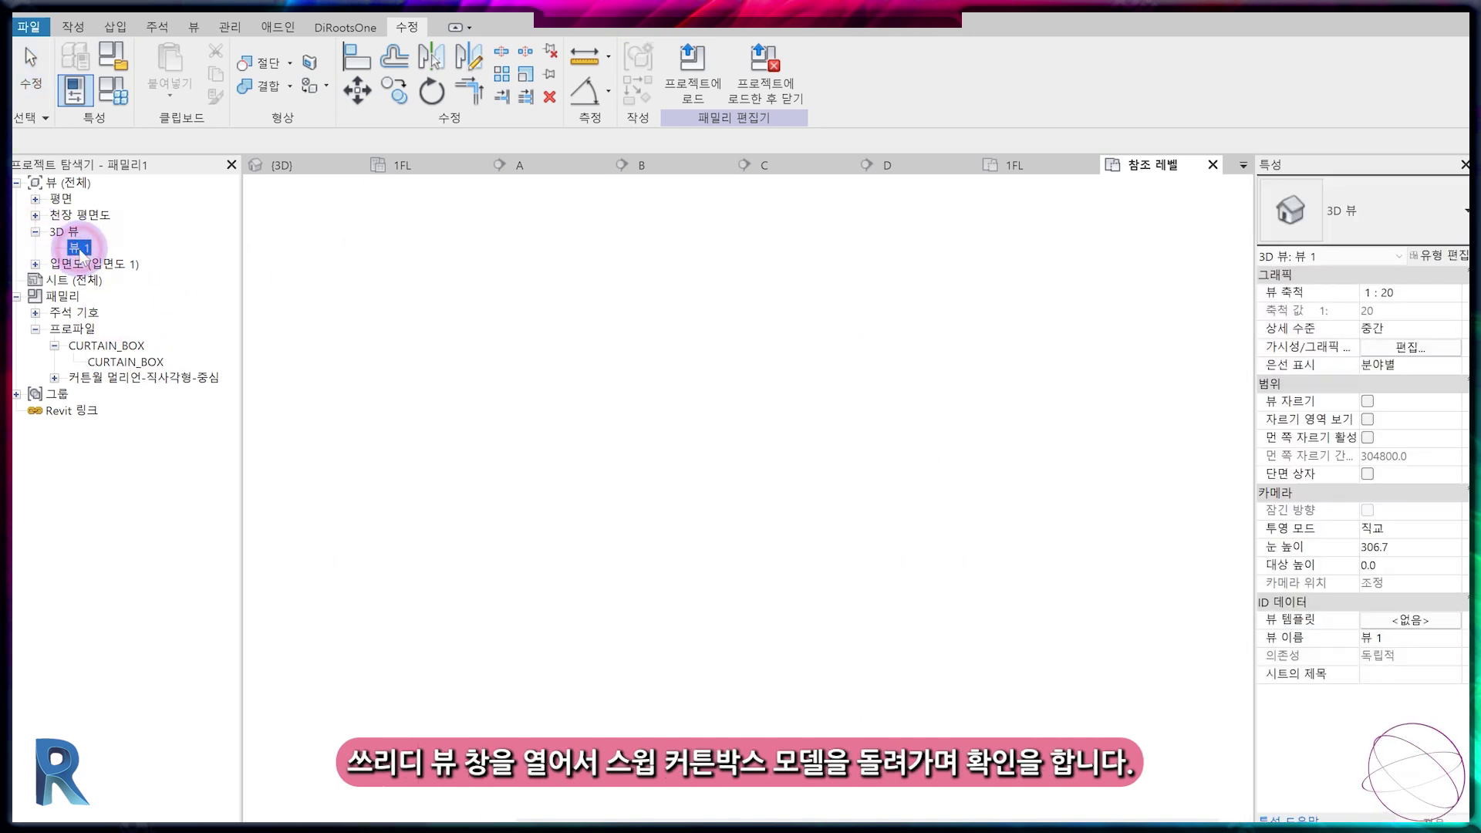
pyautogui.scroll(-2, 512, 529)
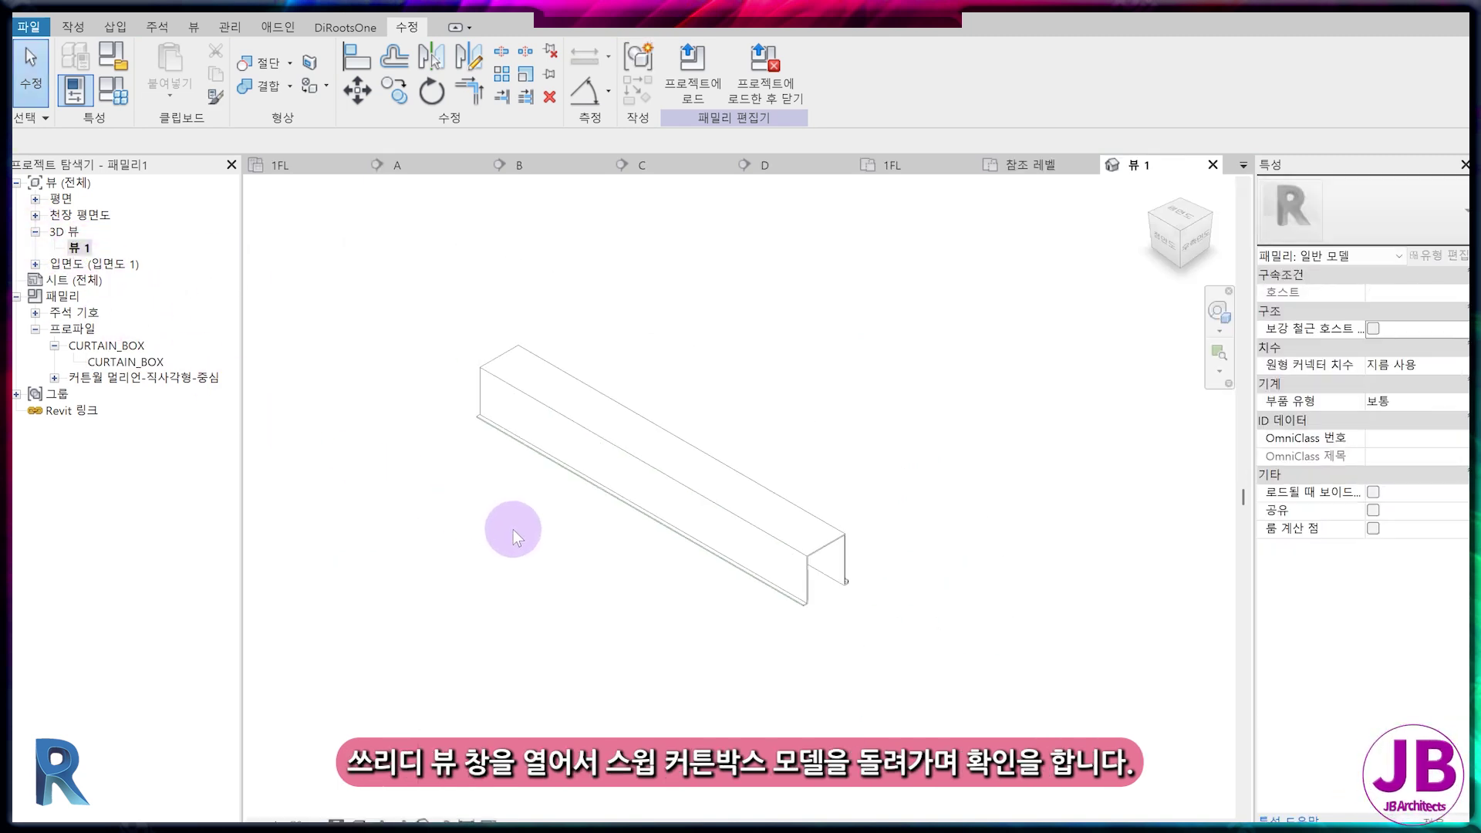
pyautogui.keyDown('shift'); pyautogui.moveTo(517, 534); pyautogui.dragTo(840, 439, button='middle'); pyautogui.keyUp('shift')
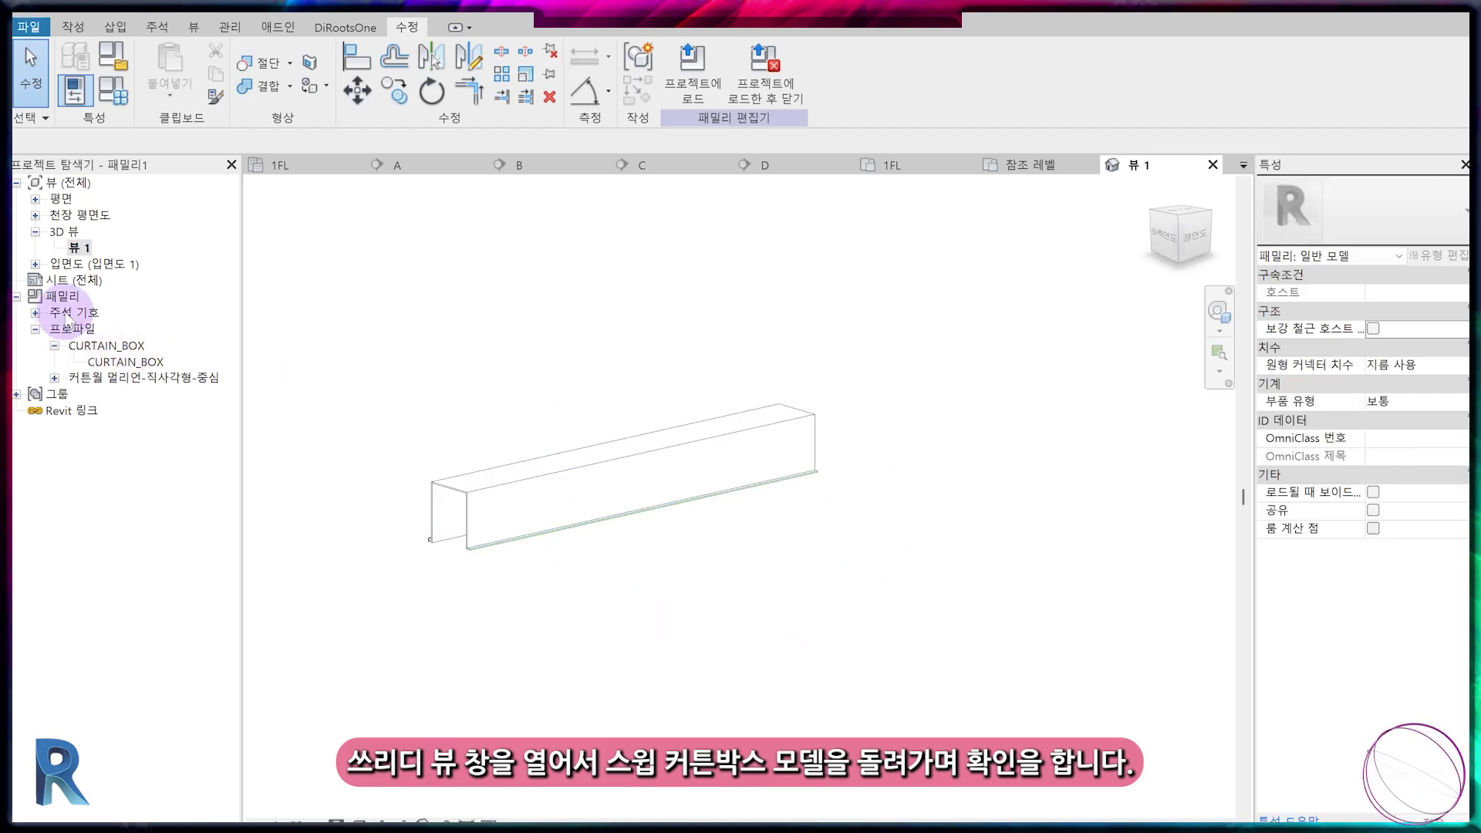
# - In the 왼쪽 elevation, mirror a copy of the curtain box sweep about the vertical reference plane
pyautogui.click(35, 264)
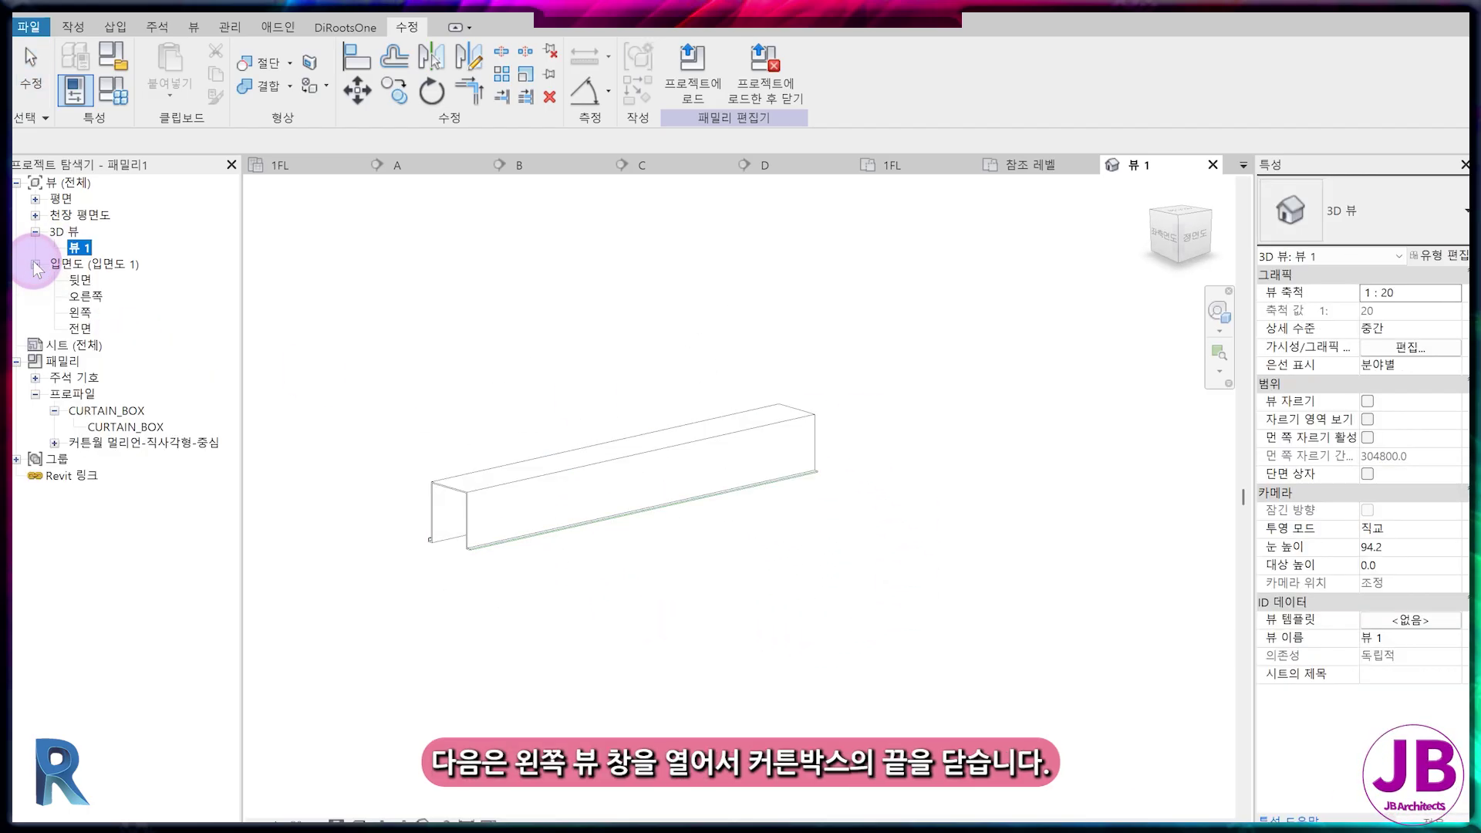
pyautogui.click(81, 312)
pyautogui.doubleClick(80, 312)
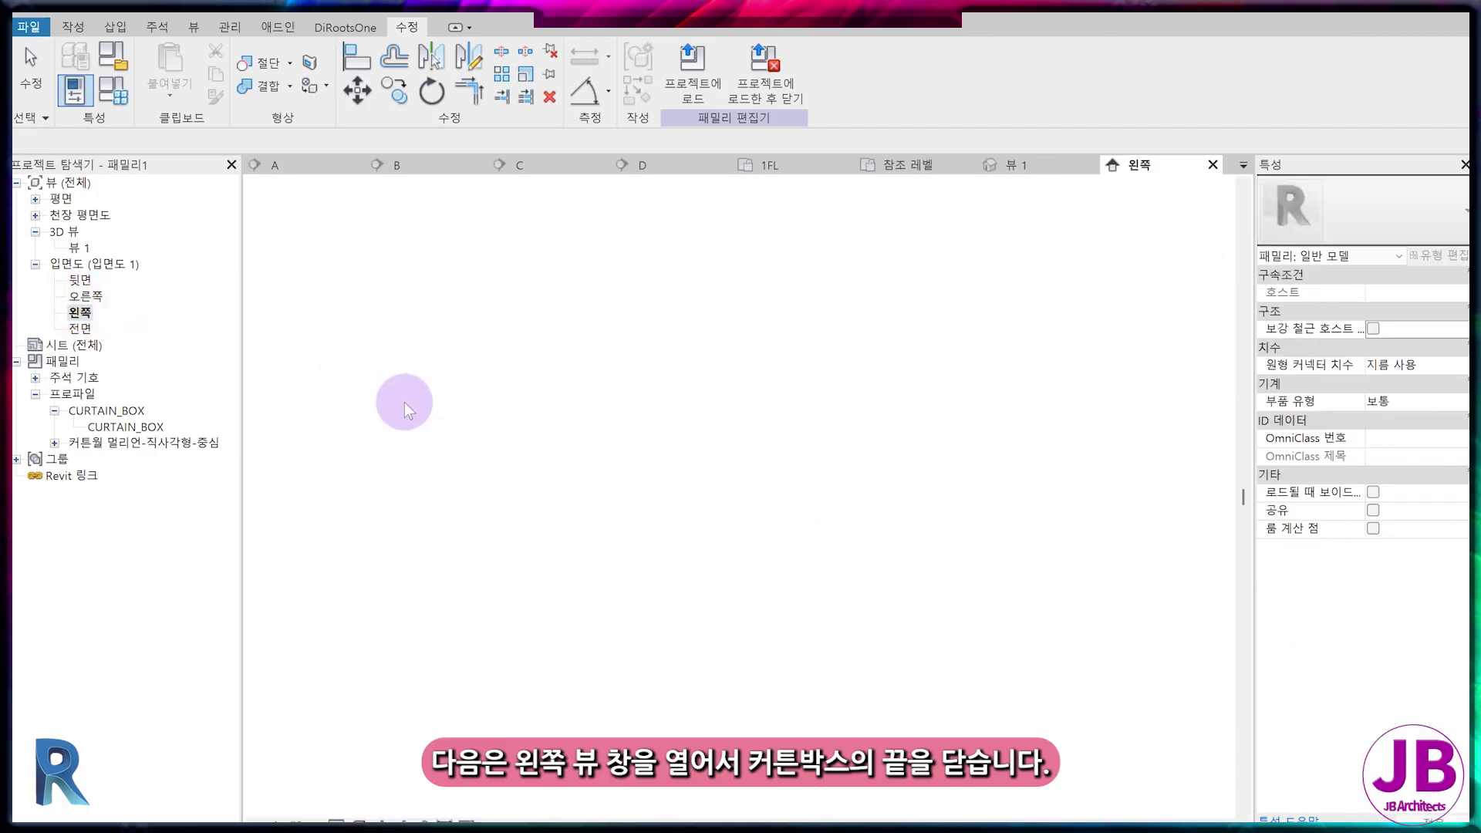
pyautogui.scroll(4, 667, 676)
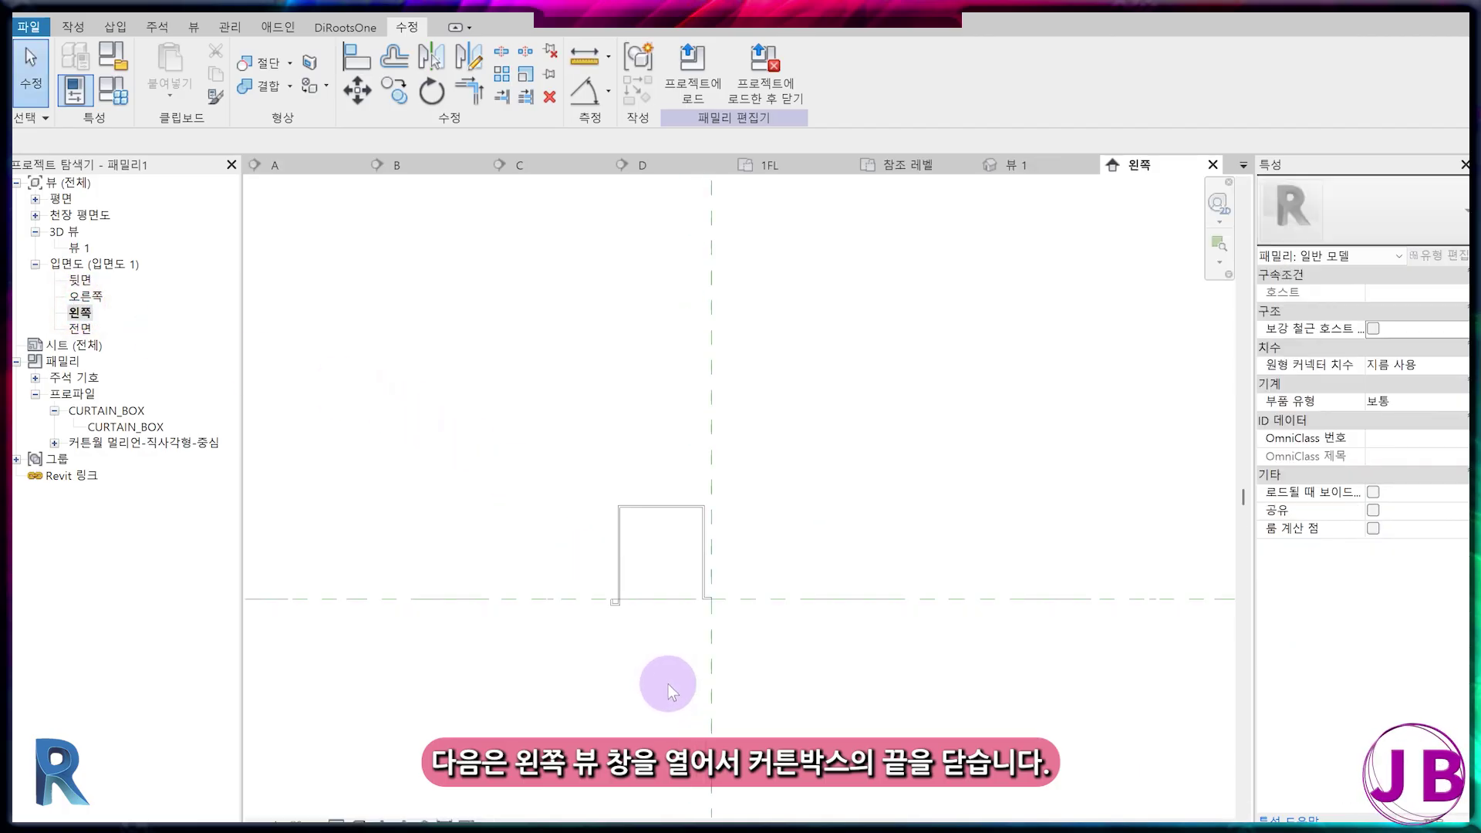
pyautogui.scroll(2, 706, 605)
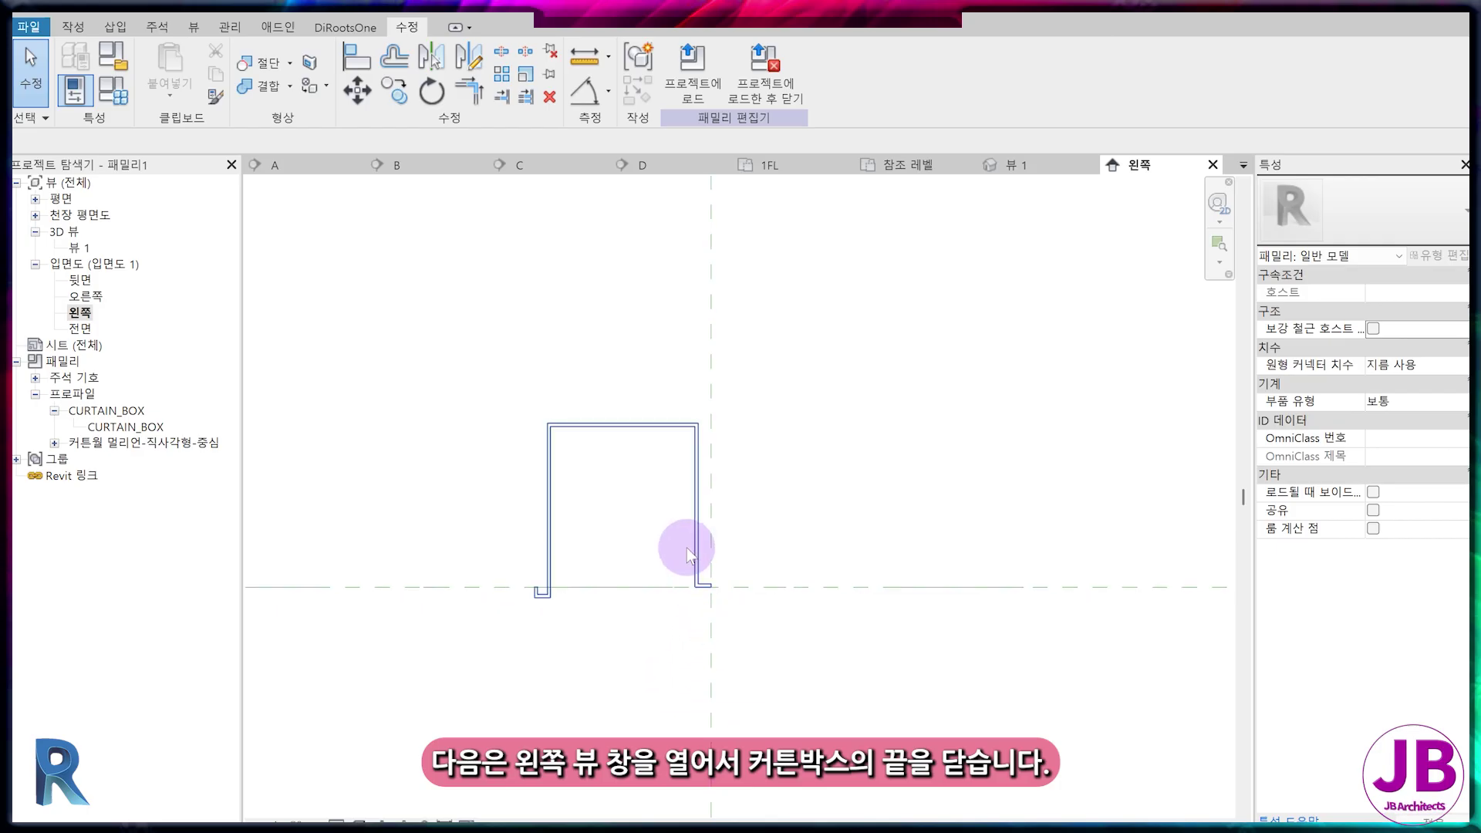
pyautogui.click(693, 525)
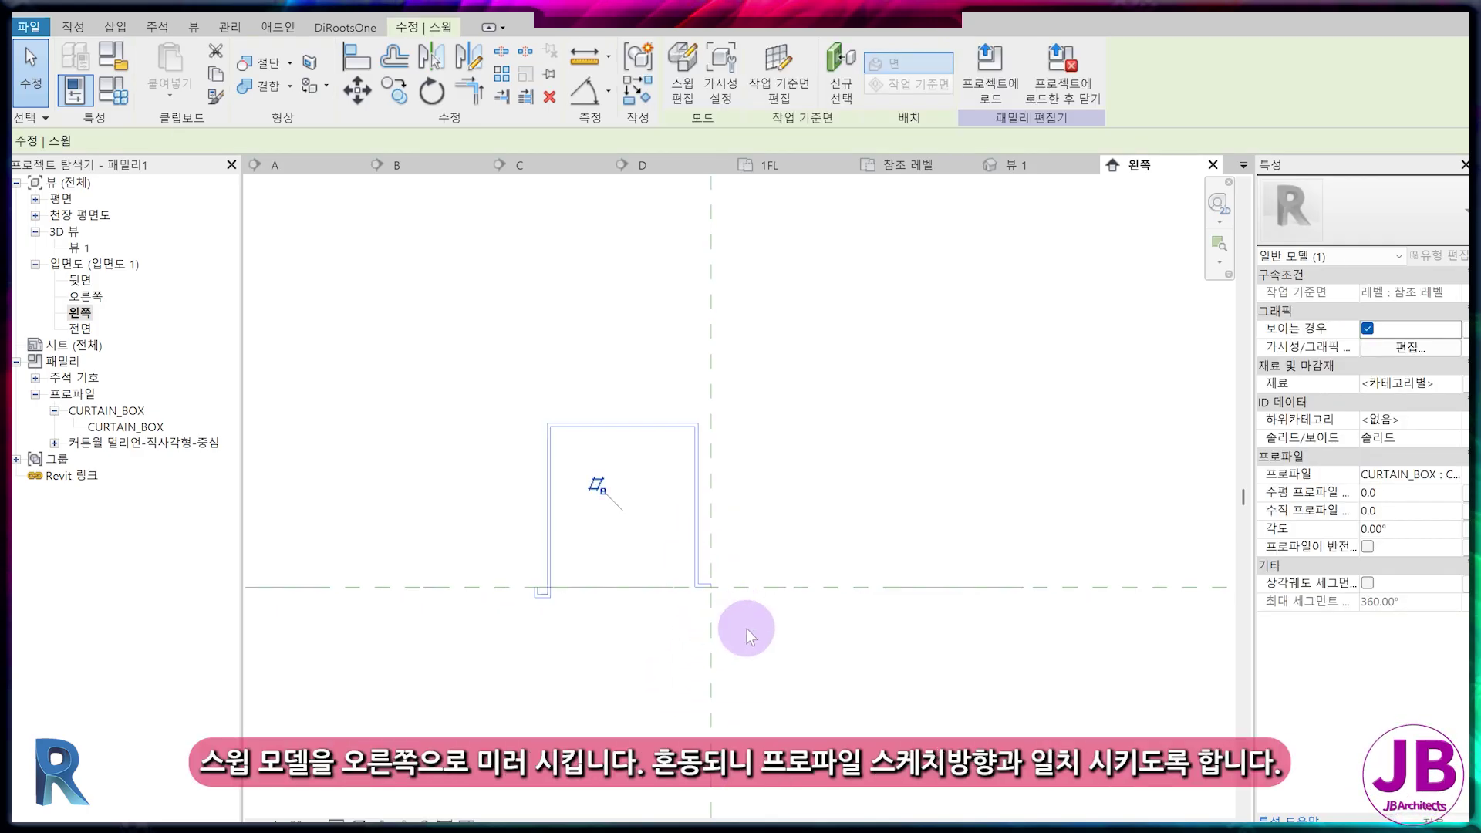
pyautogui.click(466, 68)
pyautogui.click(698, 279)
pyautogui.click(711, 324)
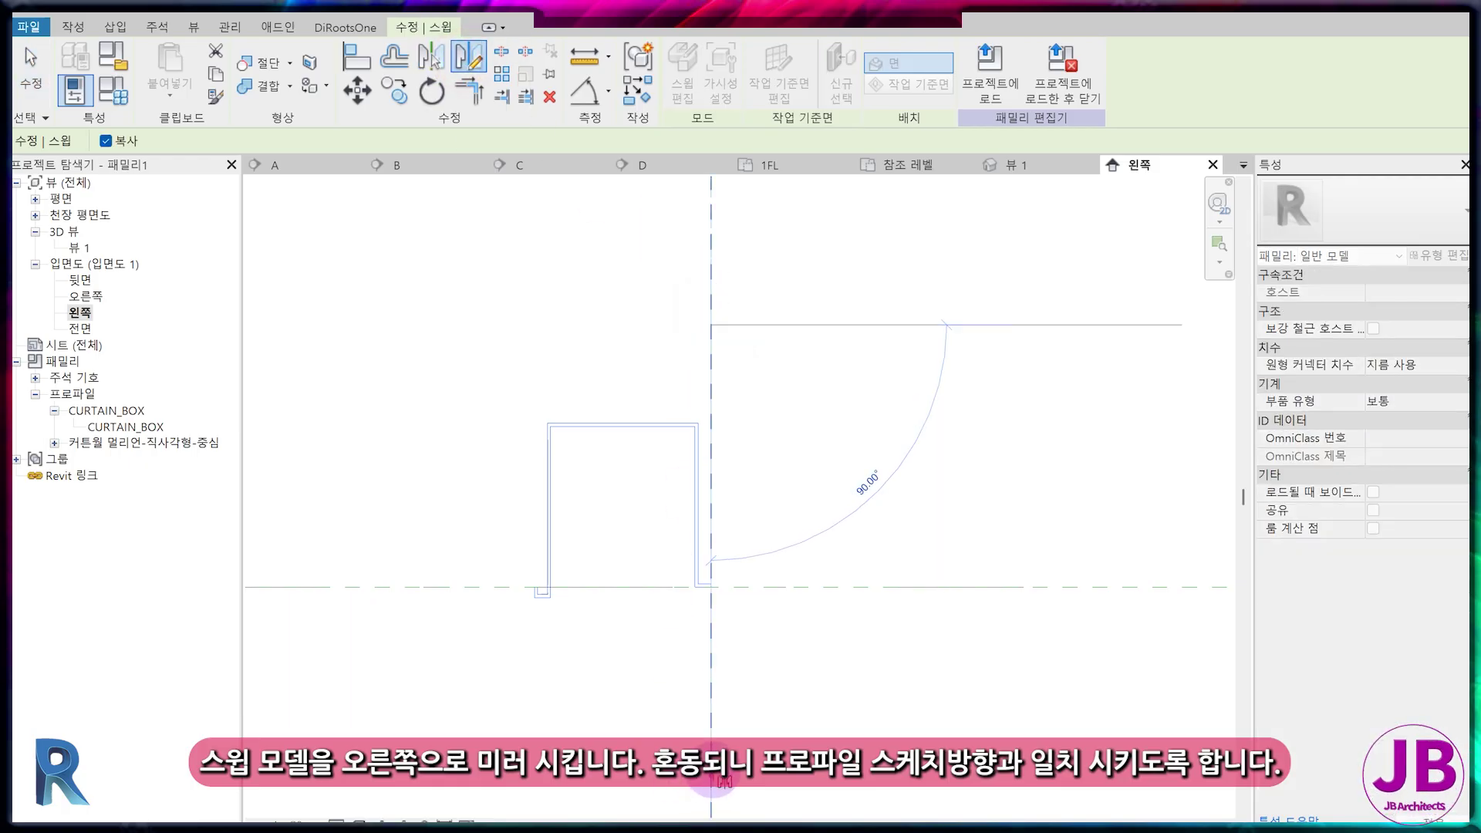
pyautogui.click(710, 557)
# - Delete the original sweep left of the vertical reference plane and the unneeded 커튼월 멀리언-직사각형-중심 profile family
pyautogui.click(619, 421)
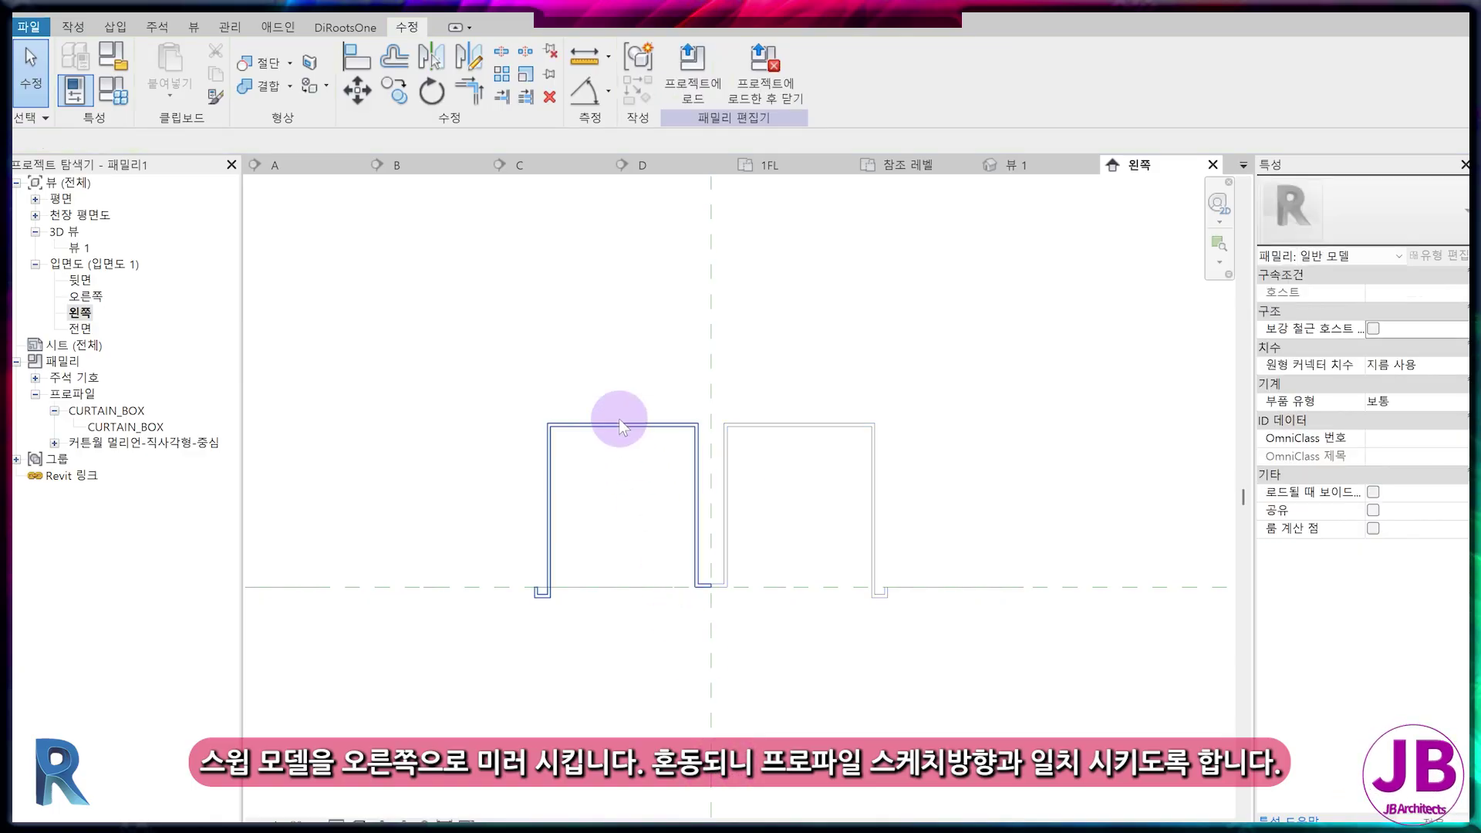
pyautogui.press('Delete')
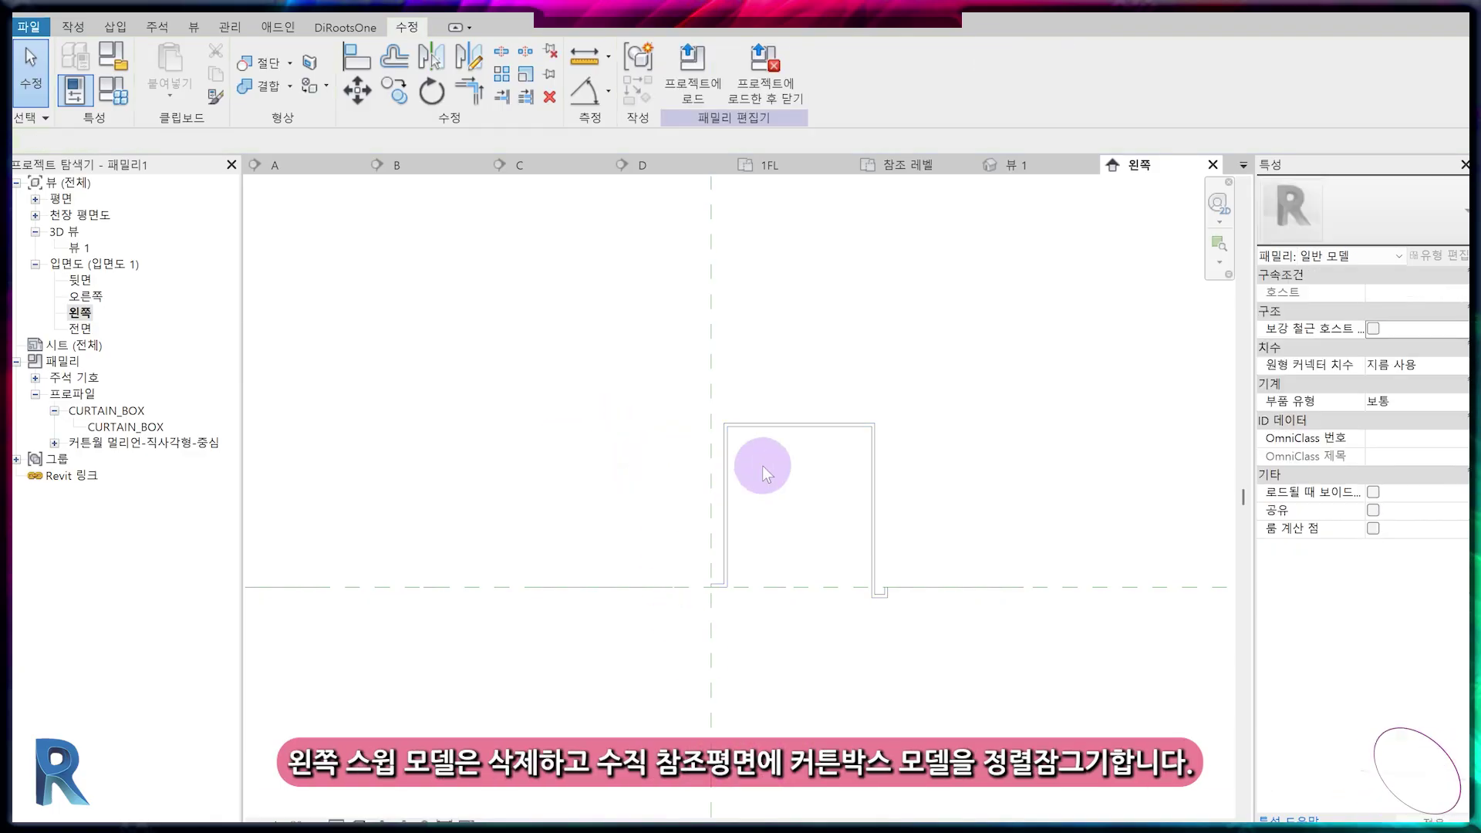
pyautogui.click(817, 431)
pyautogui.click(787, 400)
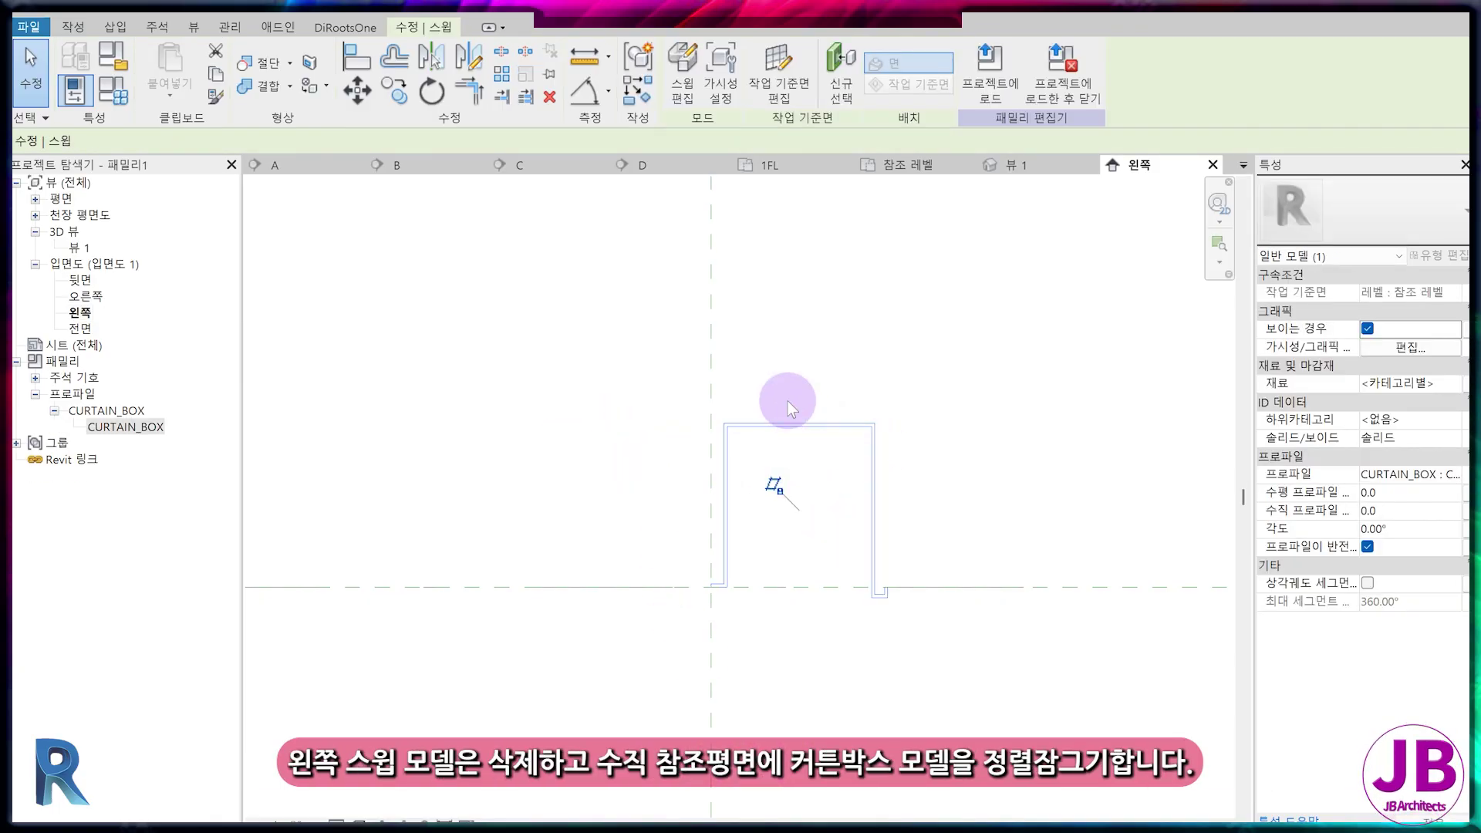
# - Align the curtain box's lower lip end to the vertical reference plane and lock the alignment
pyautogui.scroll(3, 733, 599)
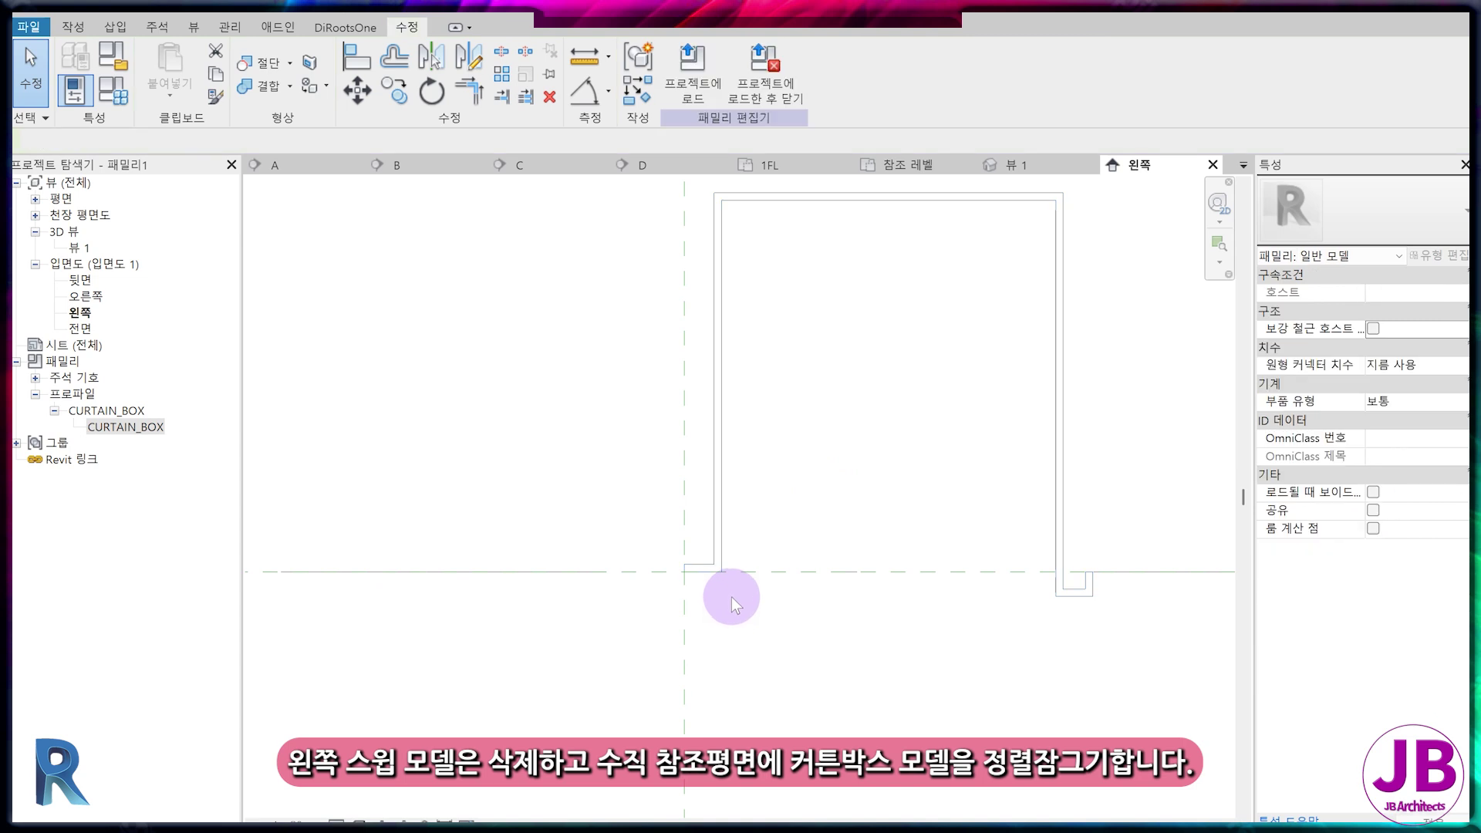
pyautogui.press('a')
pyautogui.press('l')
pyautogui.scroll(3, 683, 613)
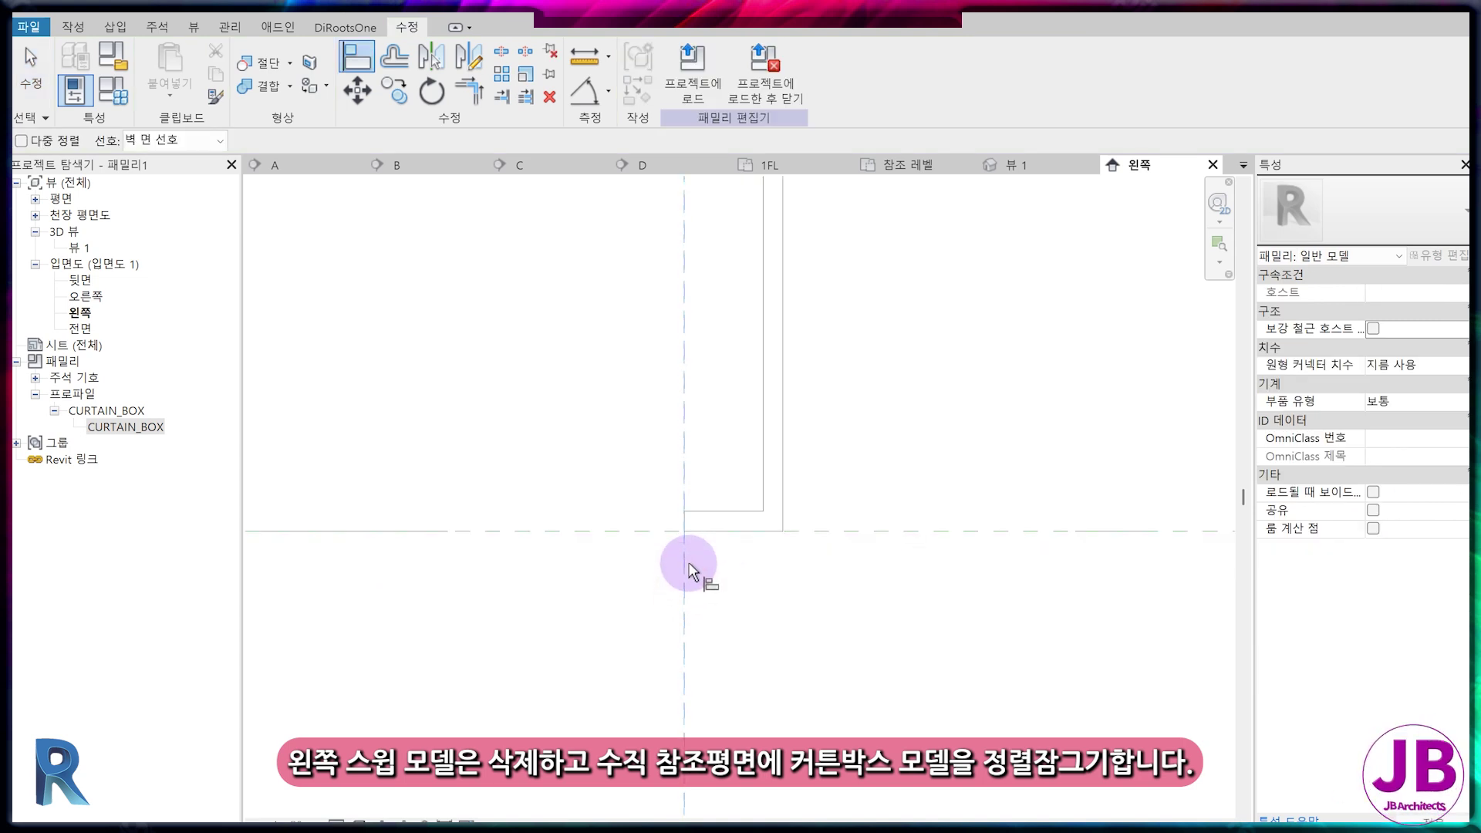
pyautogui.click(661, 477)
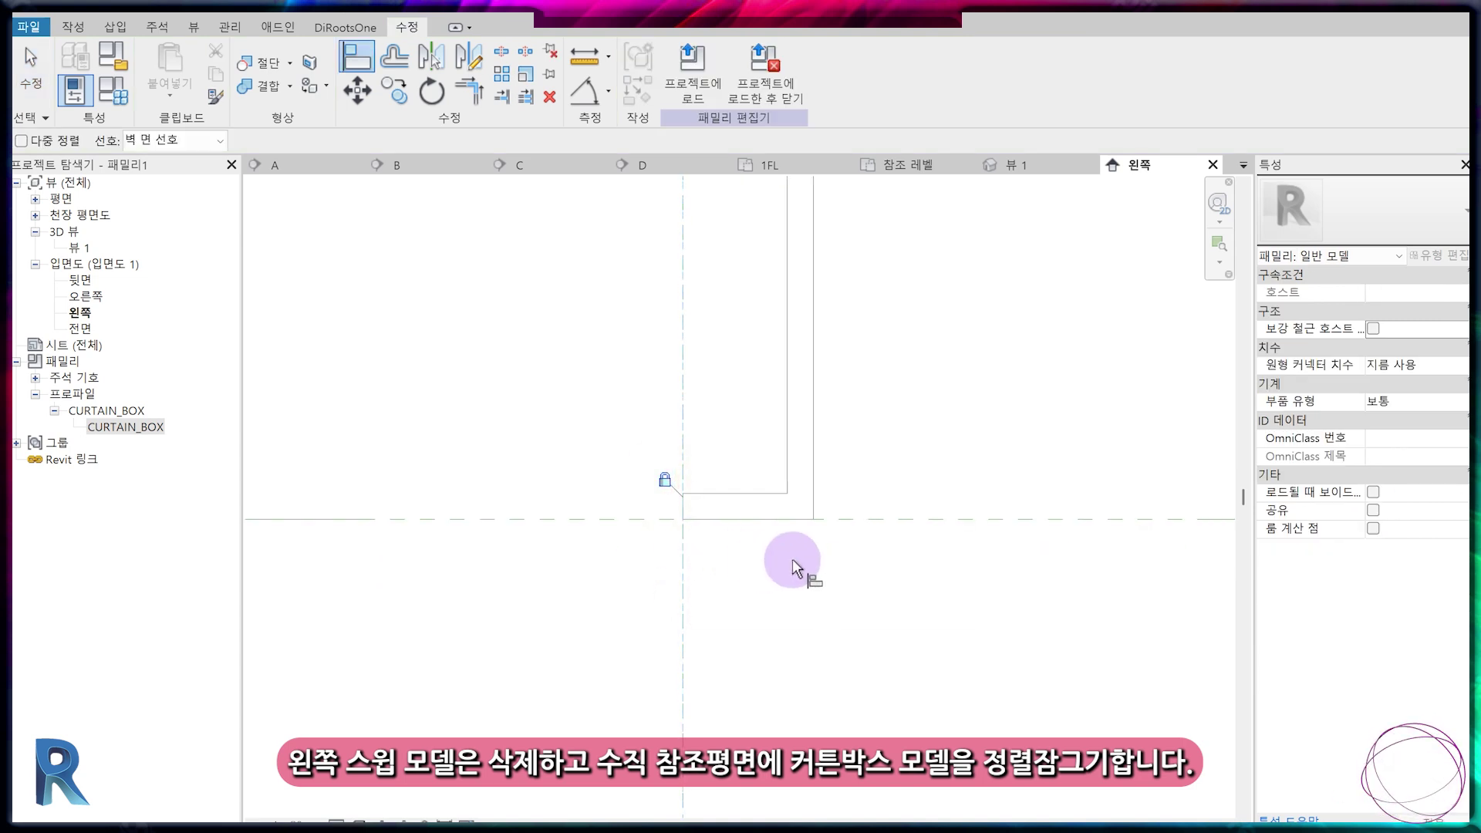
pyautogui.scroll(-6, 775, 603)
pyautogui.press('Escape')
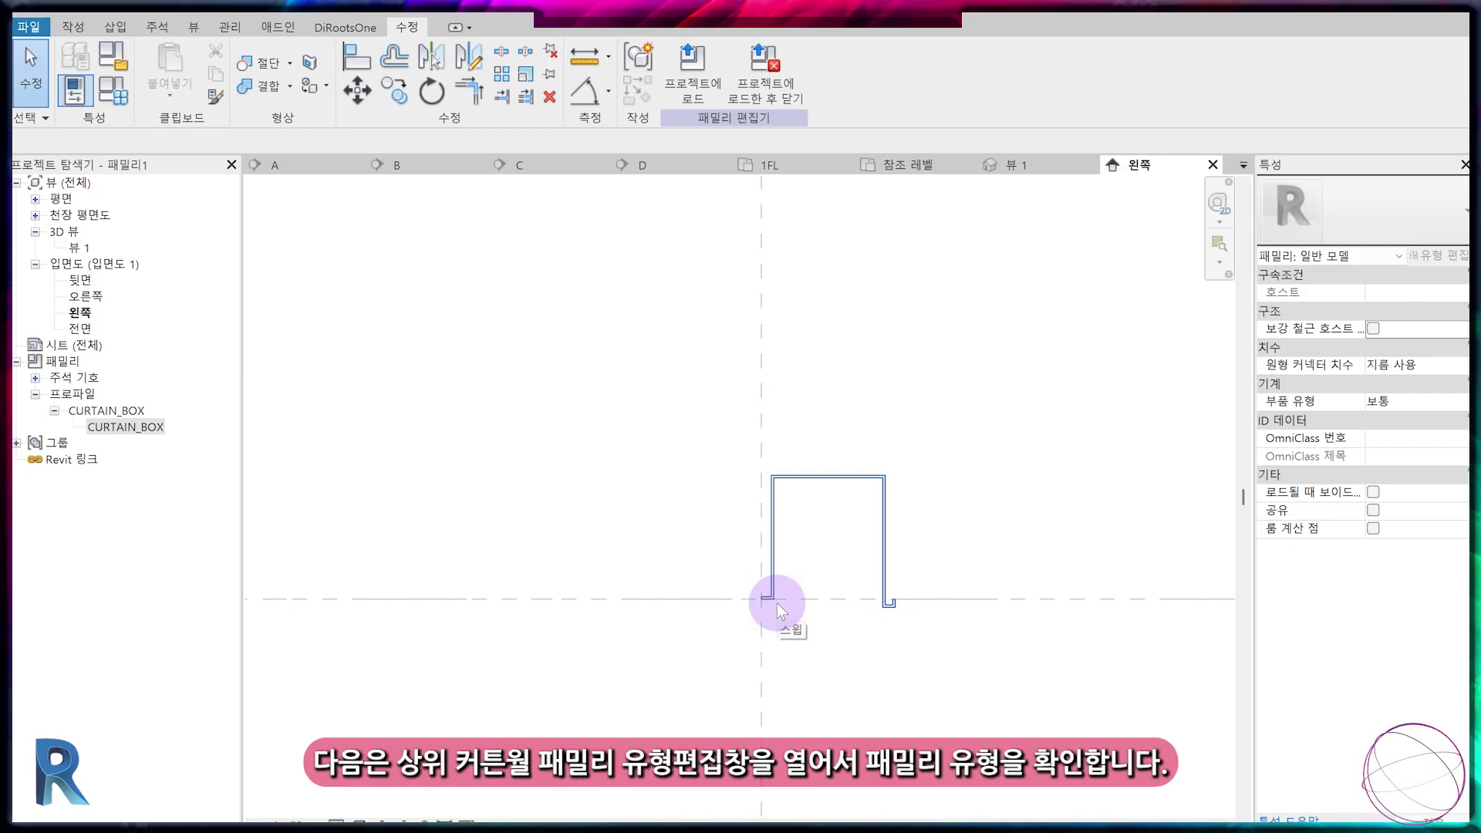
# - Check the host family's types for the curtain box profile parameters and close the dialog
pyautogui.click(109, 91)
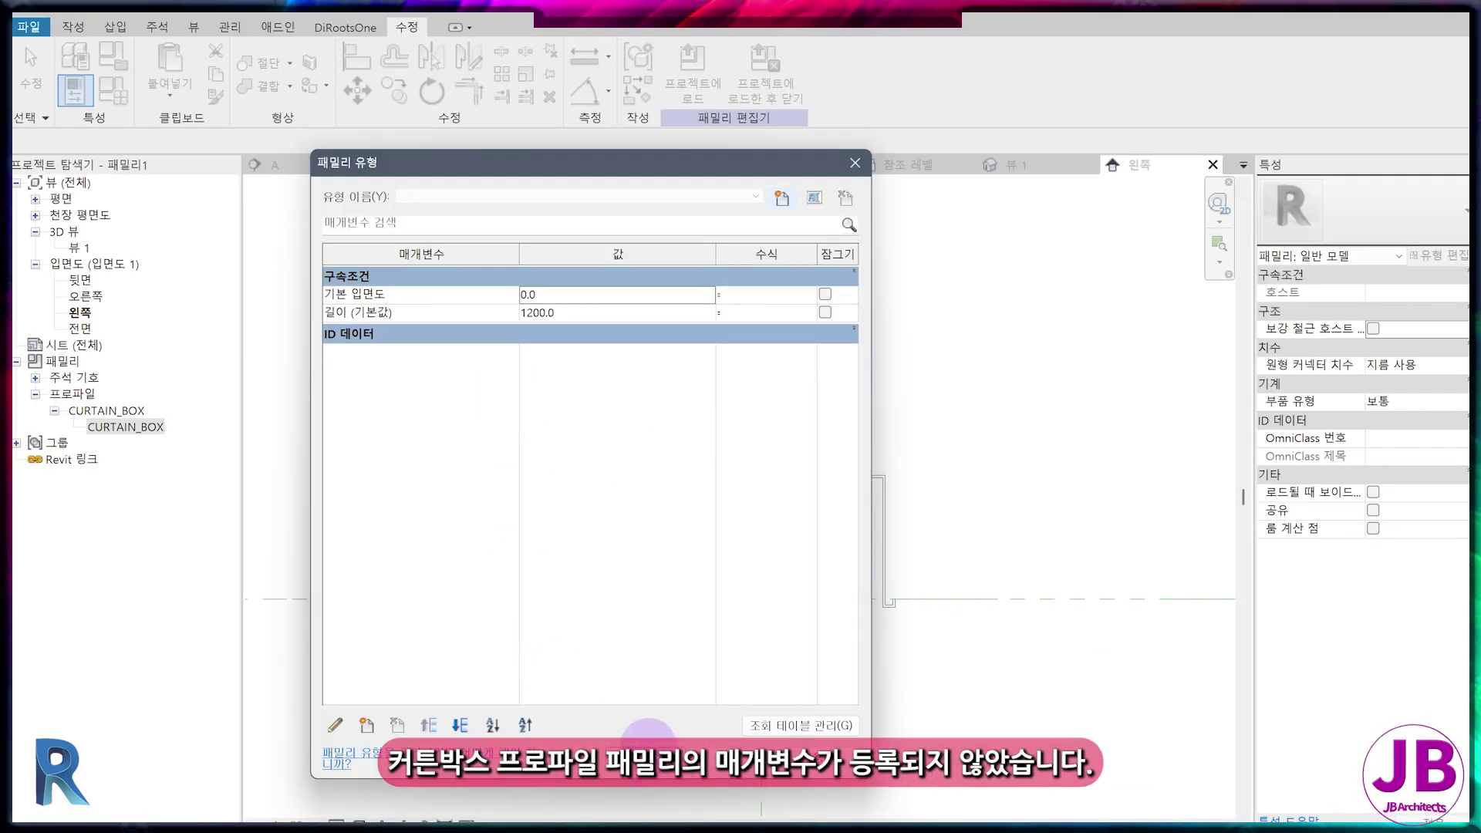
pyautogui.click(649, 735)
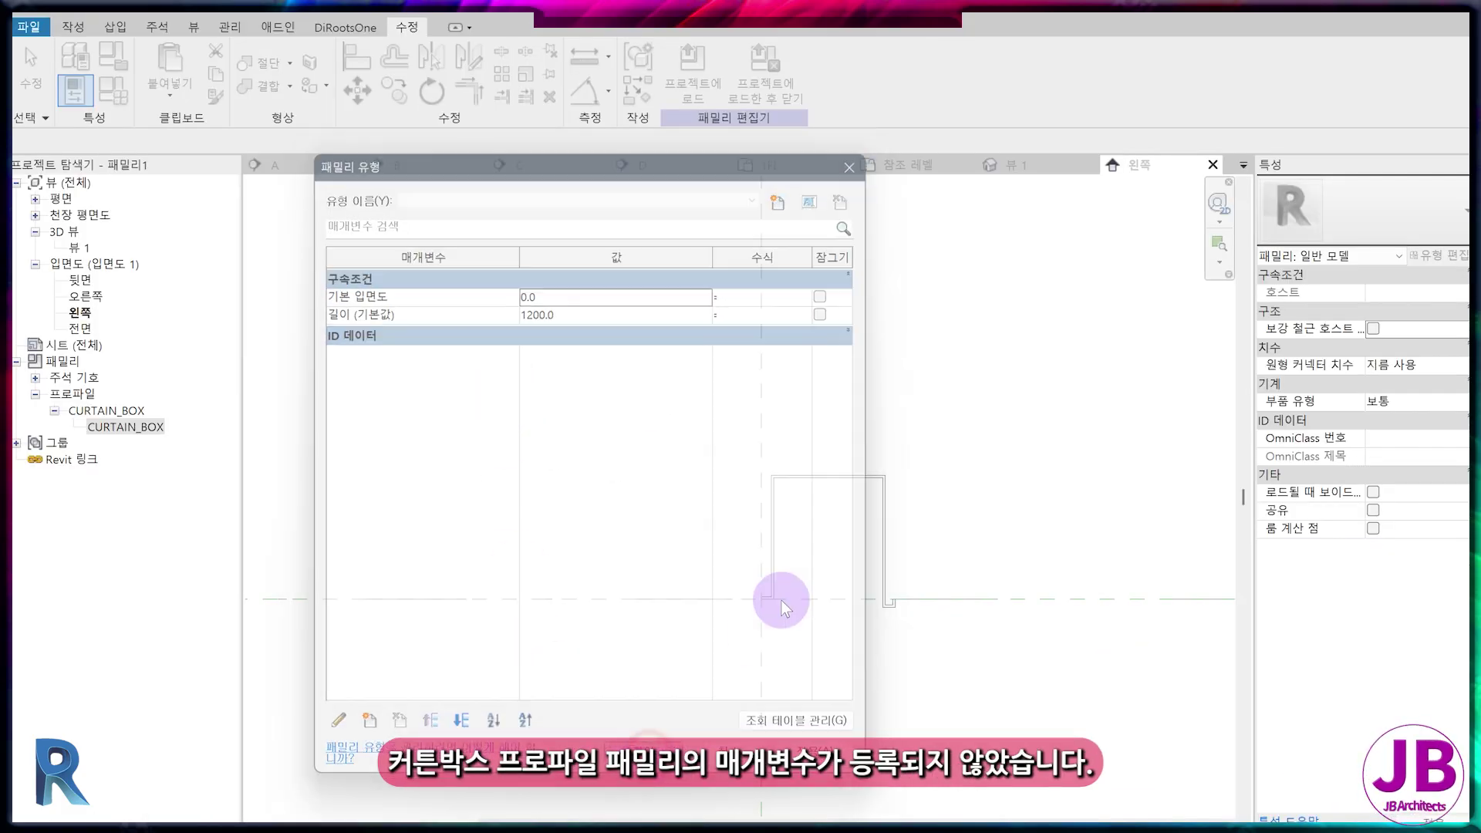
pyautogui.click(885, 519)
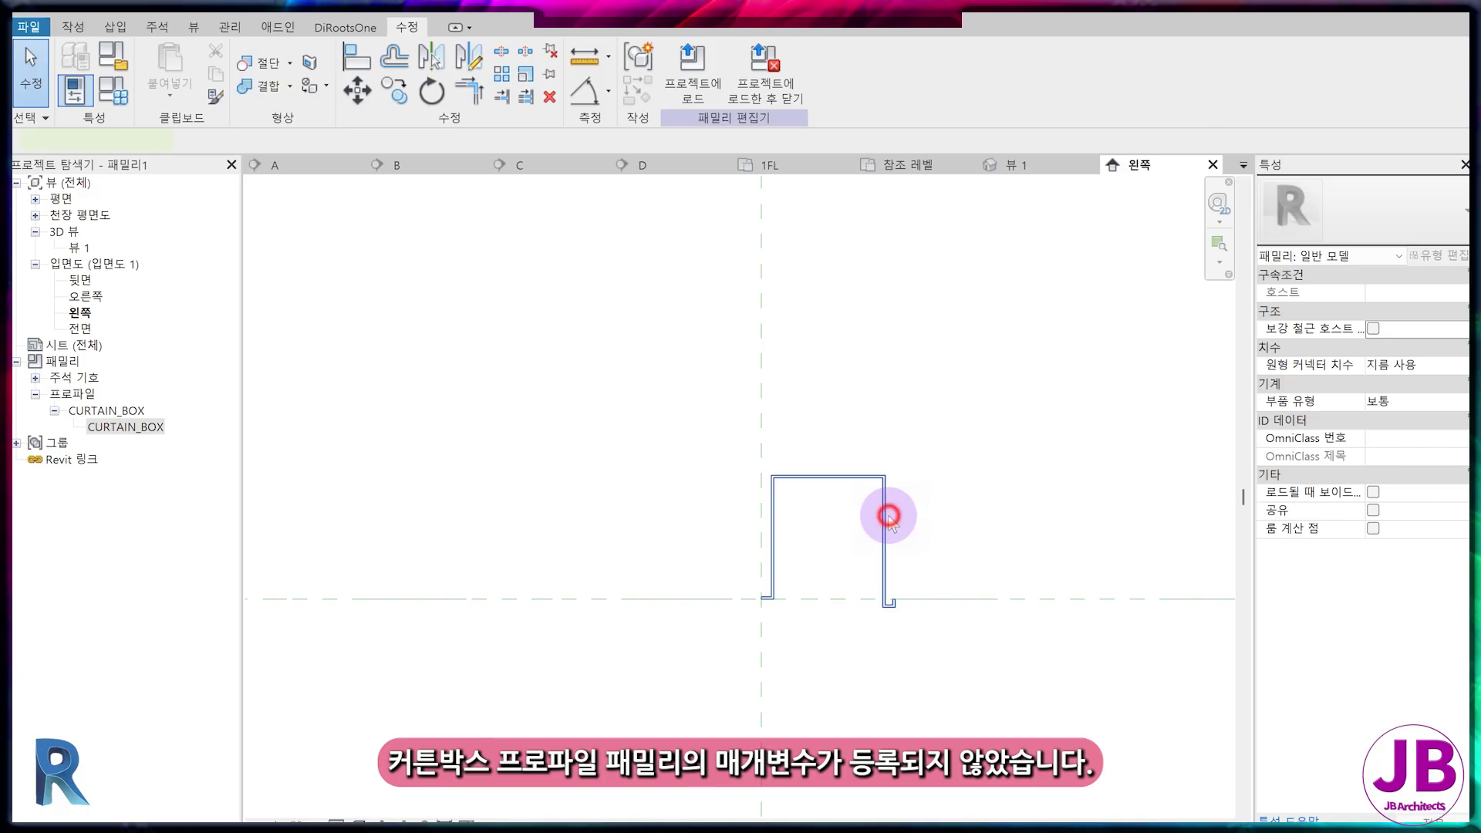
# - In the CURTAIN_BOX profile's type properties, associate CB_H with a new family type parameter named CB_H
pyautogui.rightClick(142, 429)
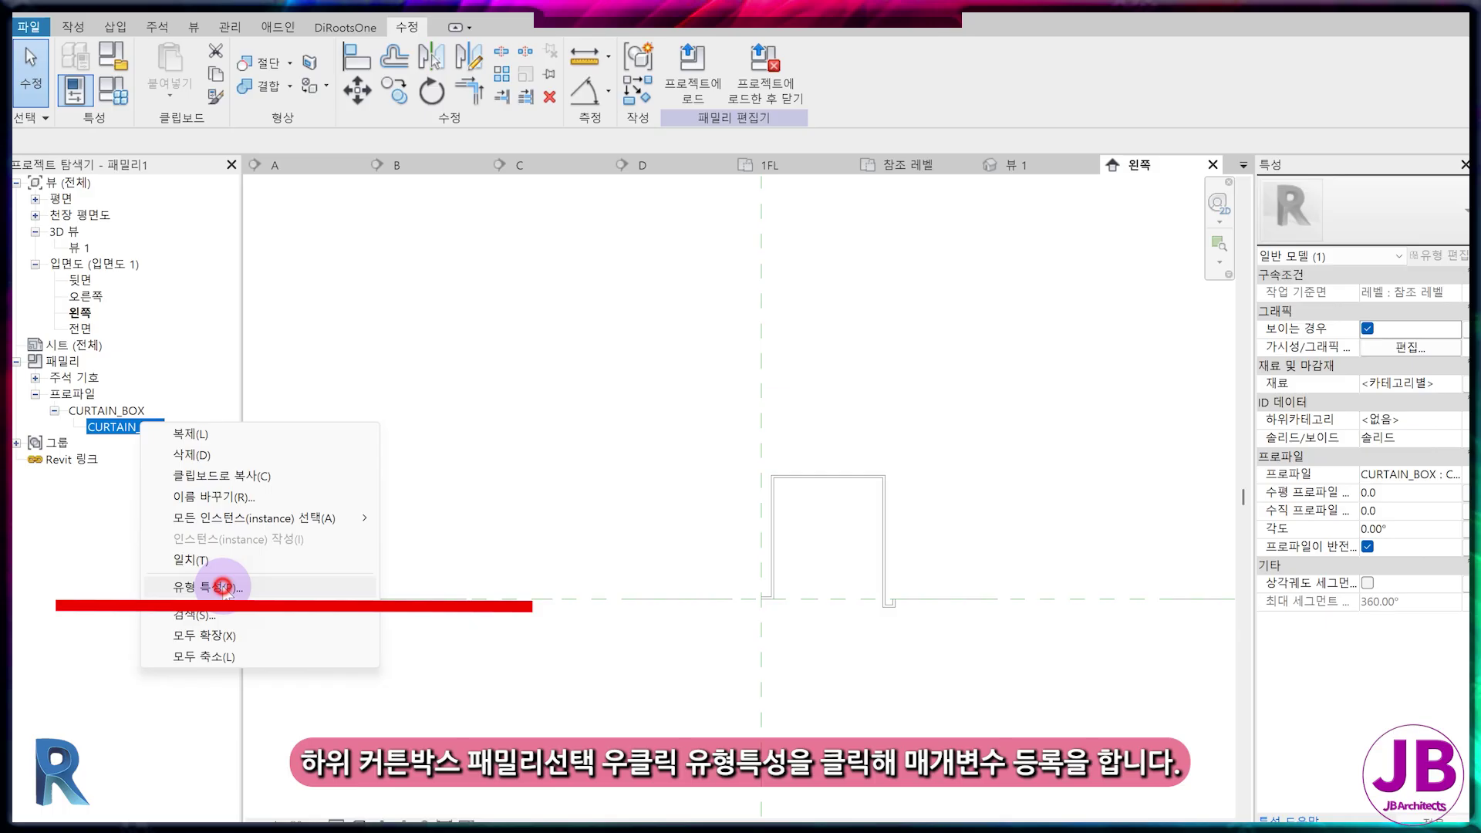
pyautogui.click(223, 588)
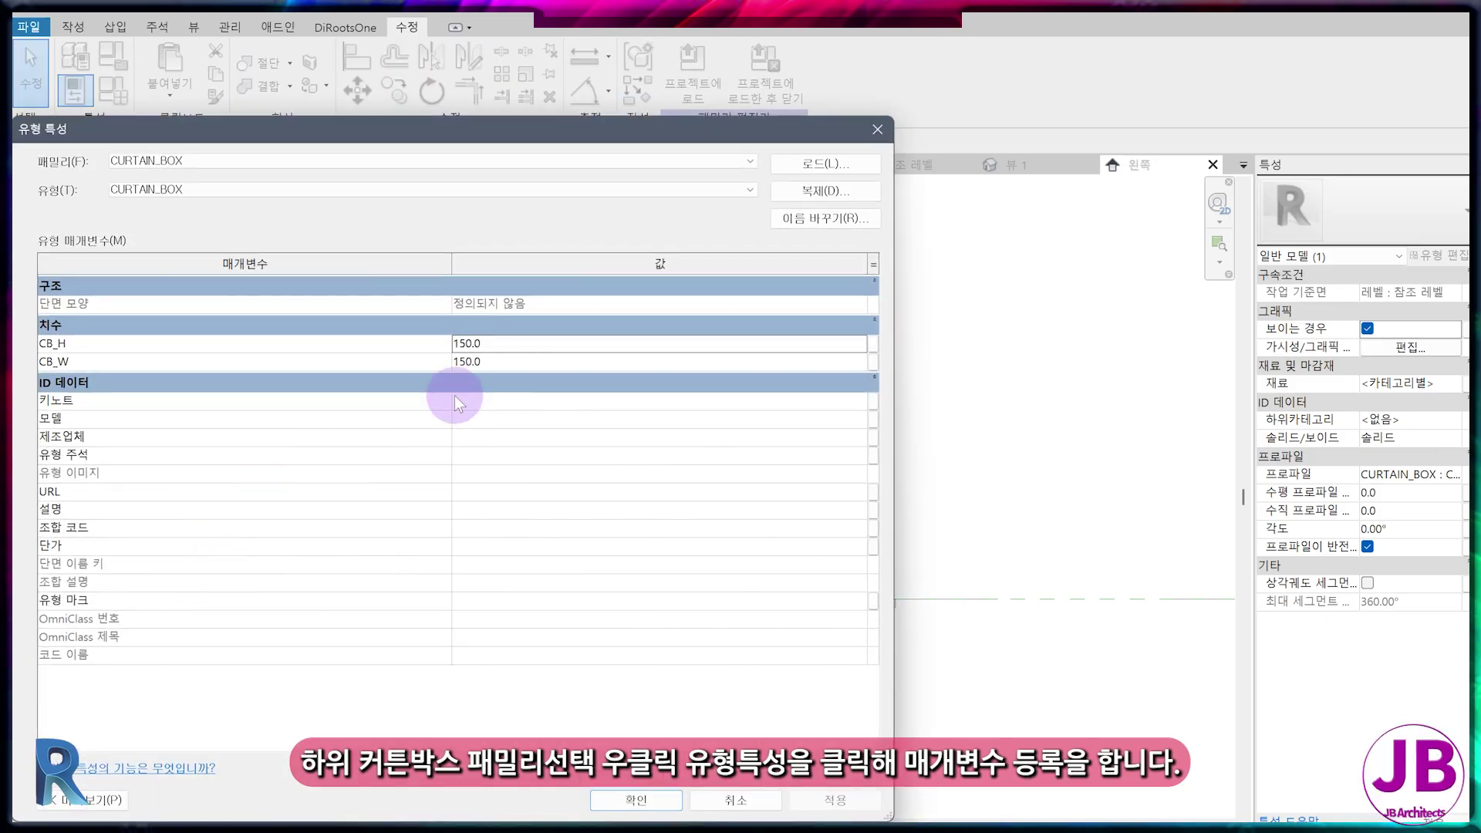
pyautogui.click(874, 344)
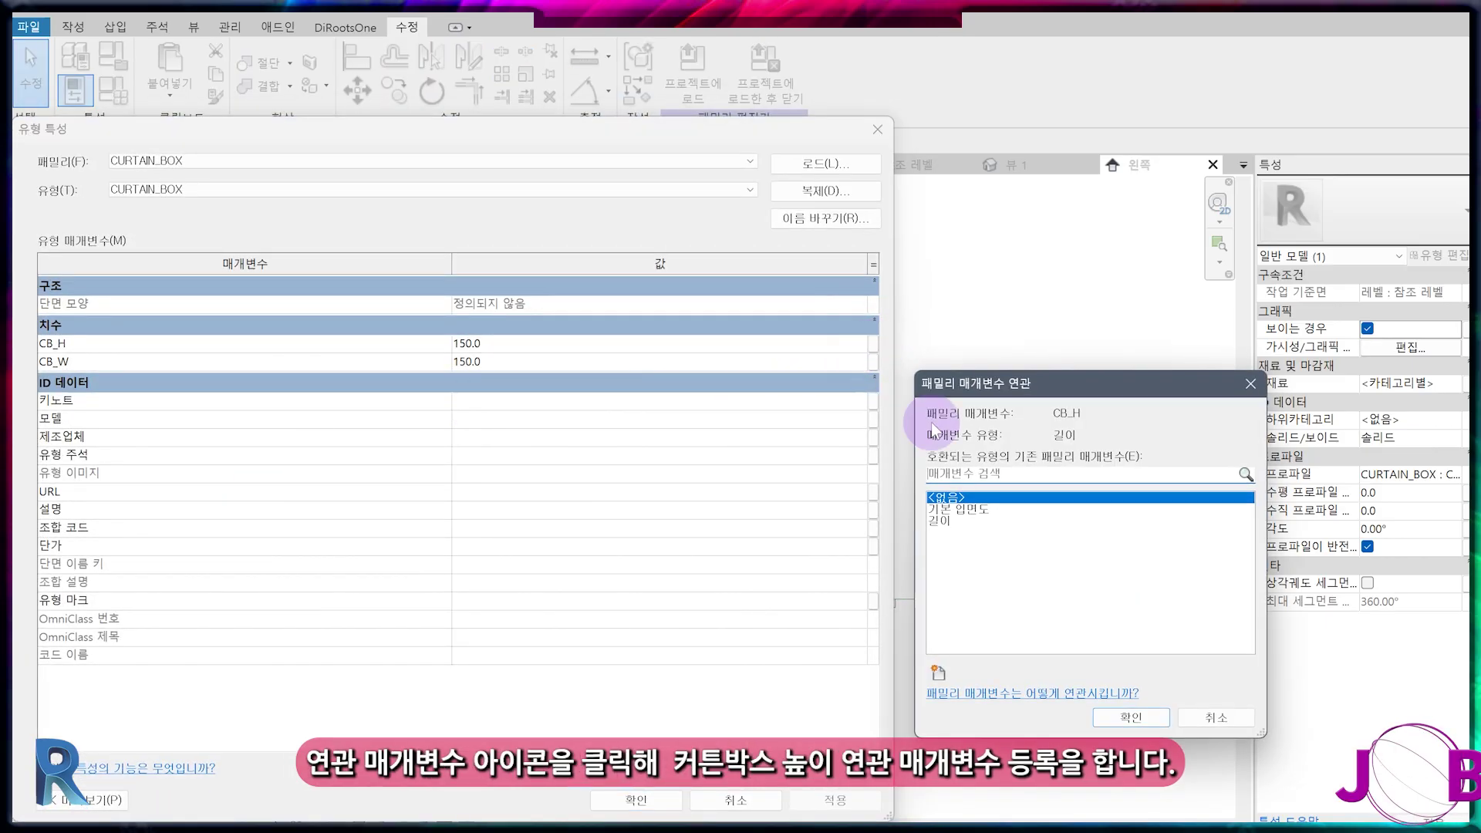
pyautogui.click(940, 673)
pyautogui.click(820, 480)
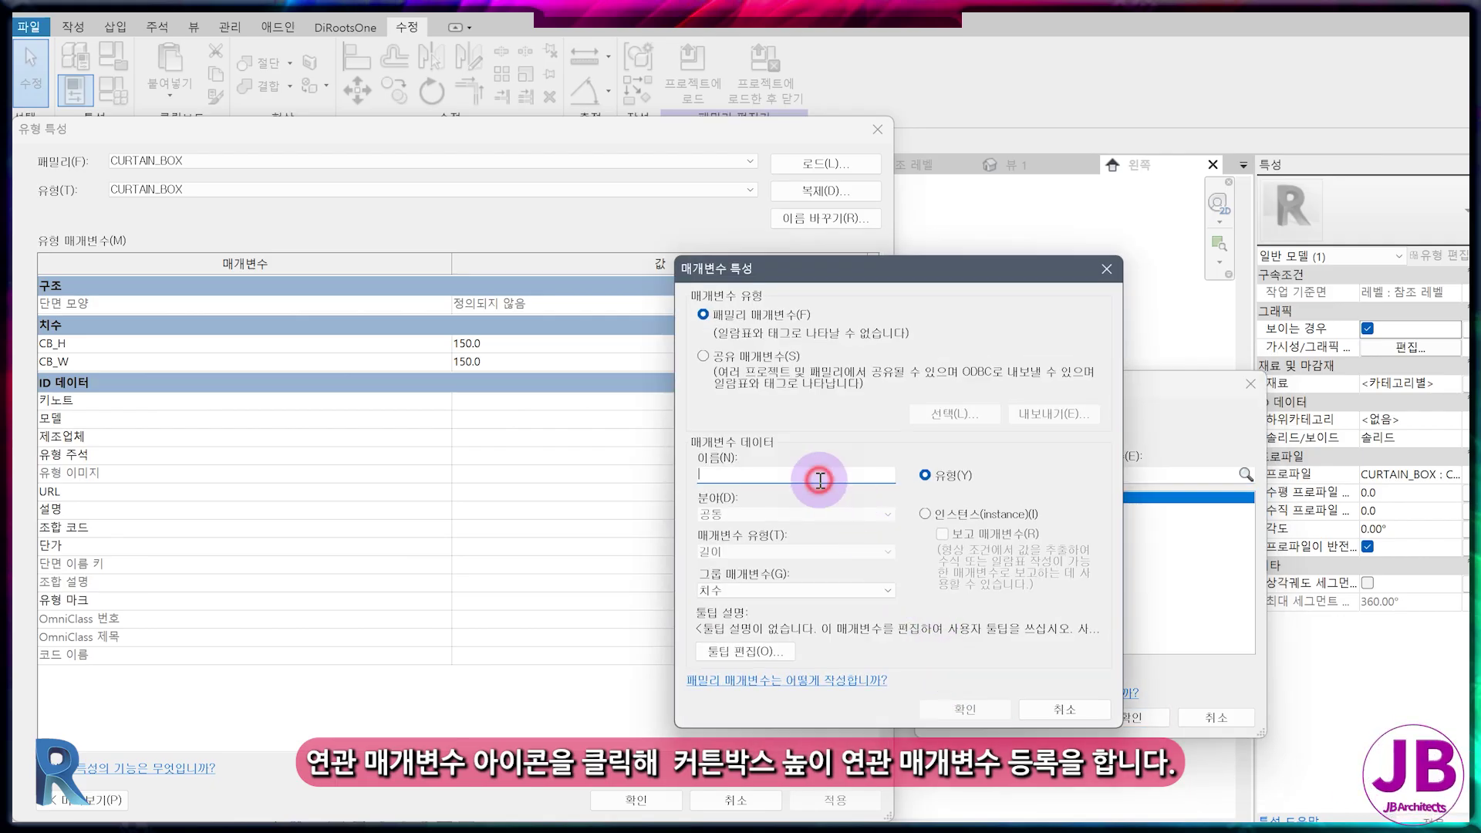
pyautogui.write('CB_H')
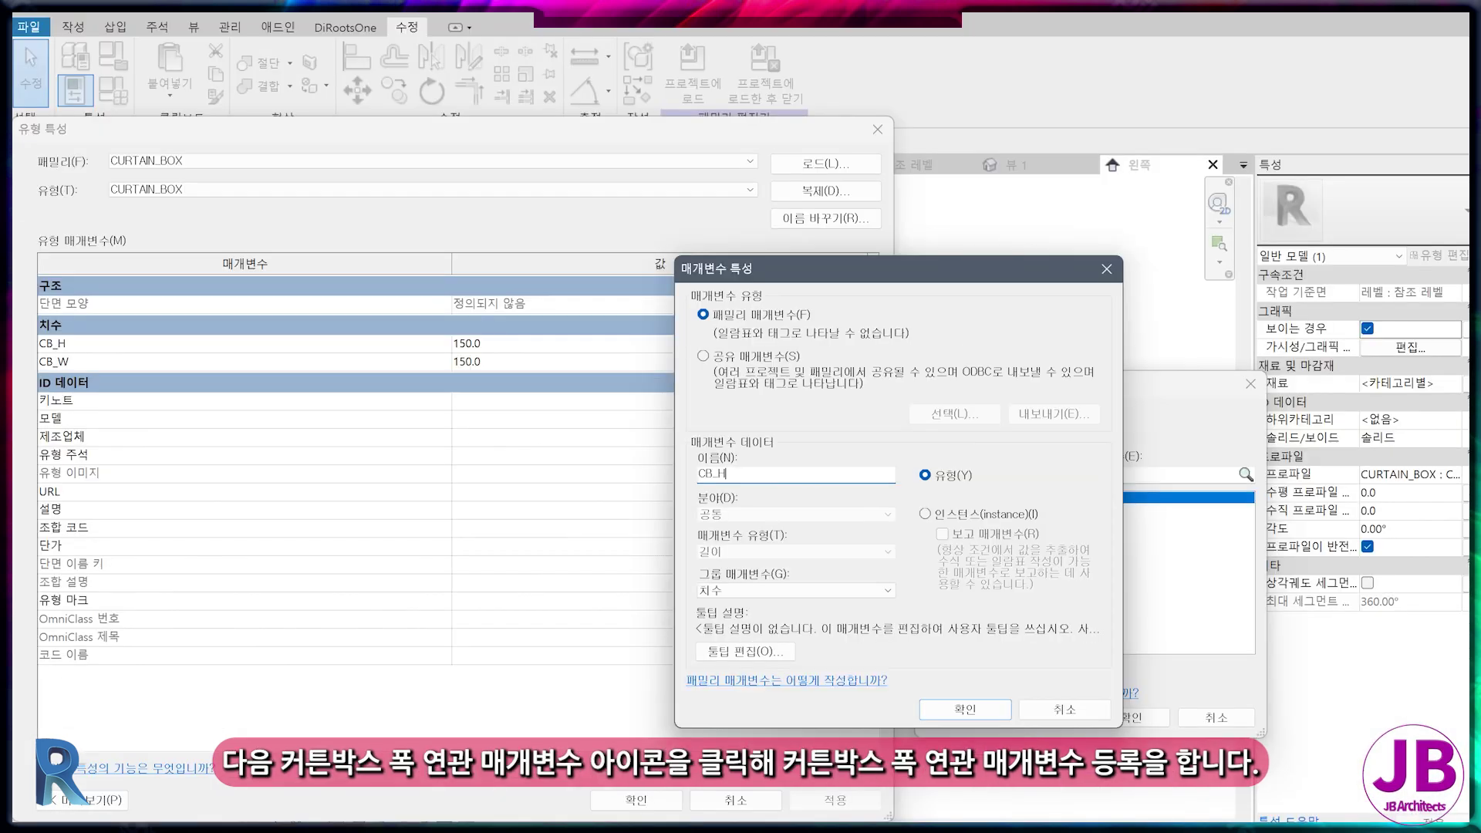
pyautogui.click(1030, 786)
pyautogui.click(1111, 721)
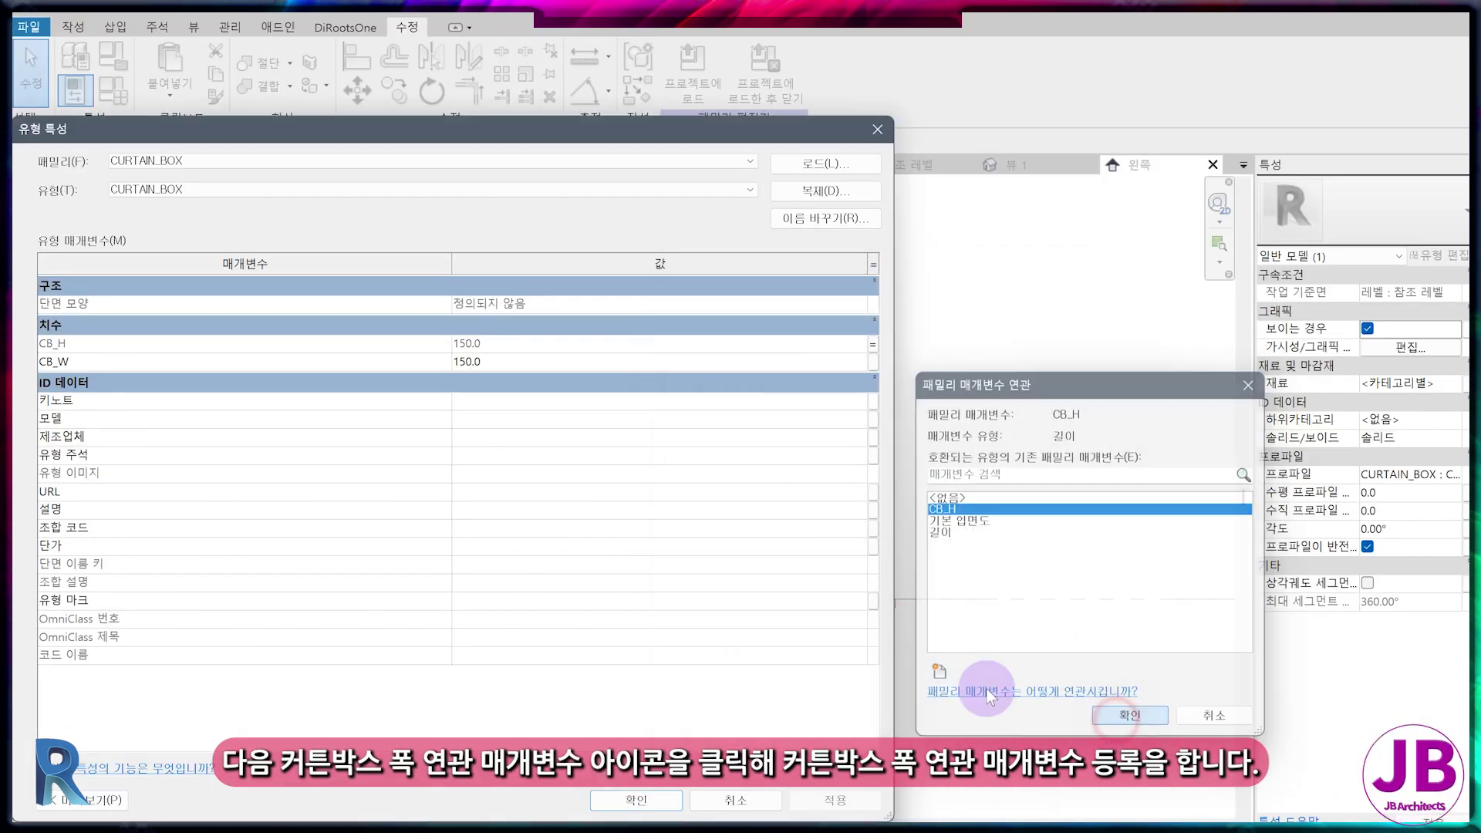
# - Associate the profile's CB_W with a new family type parameter named CB_W and apply the type properties
pyautogui.click(871, 361)
pyautogui.click(932, 665)
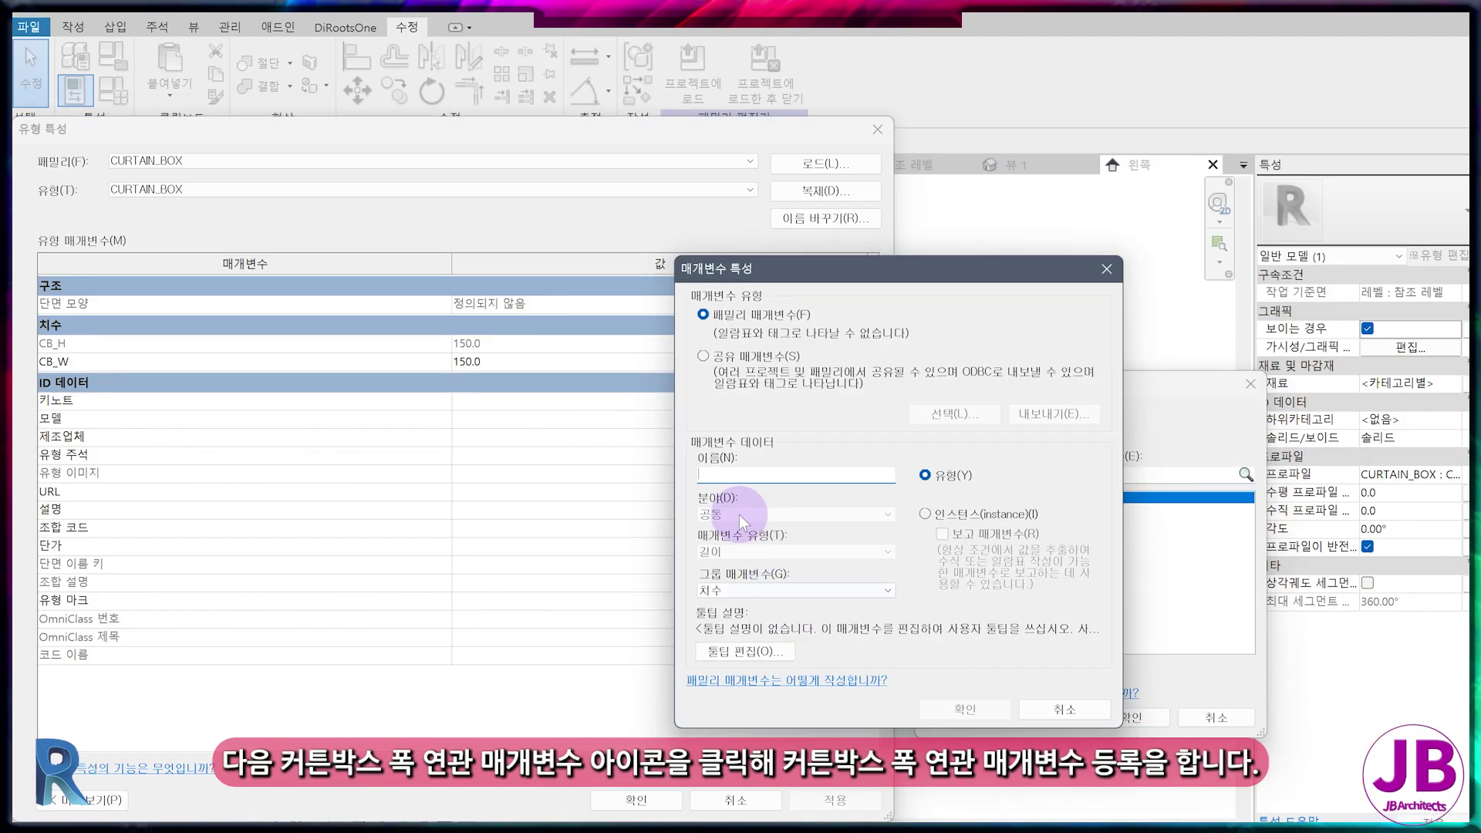
pyautogui.click(714, 474)
pyautogui.write('CB_W')
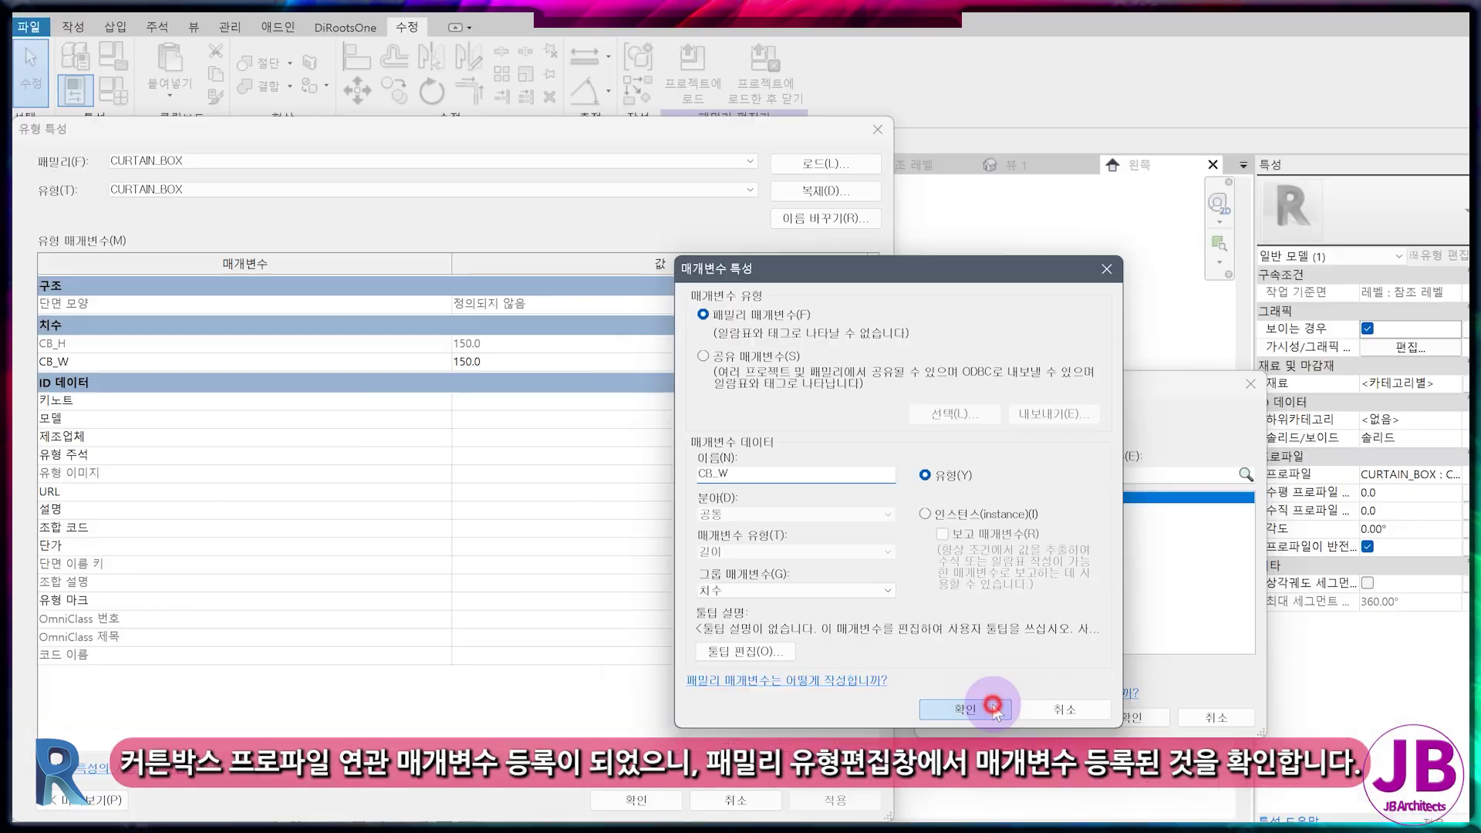
pyautogui.click(1073, 792)
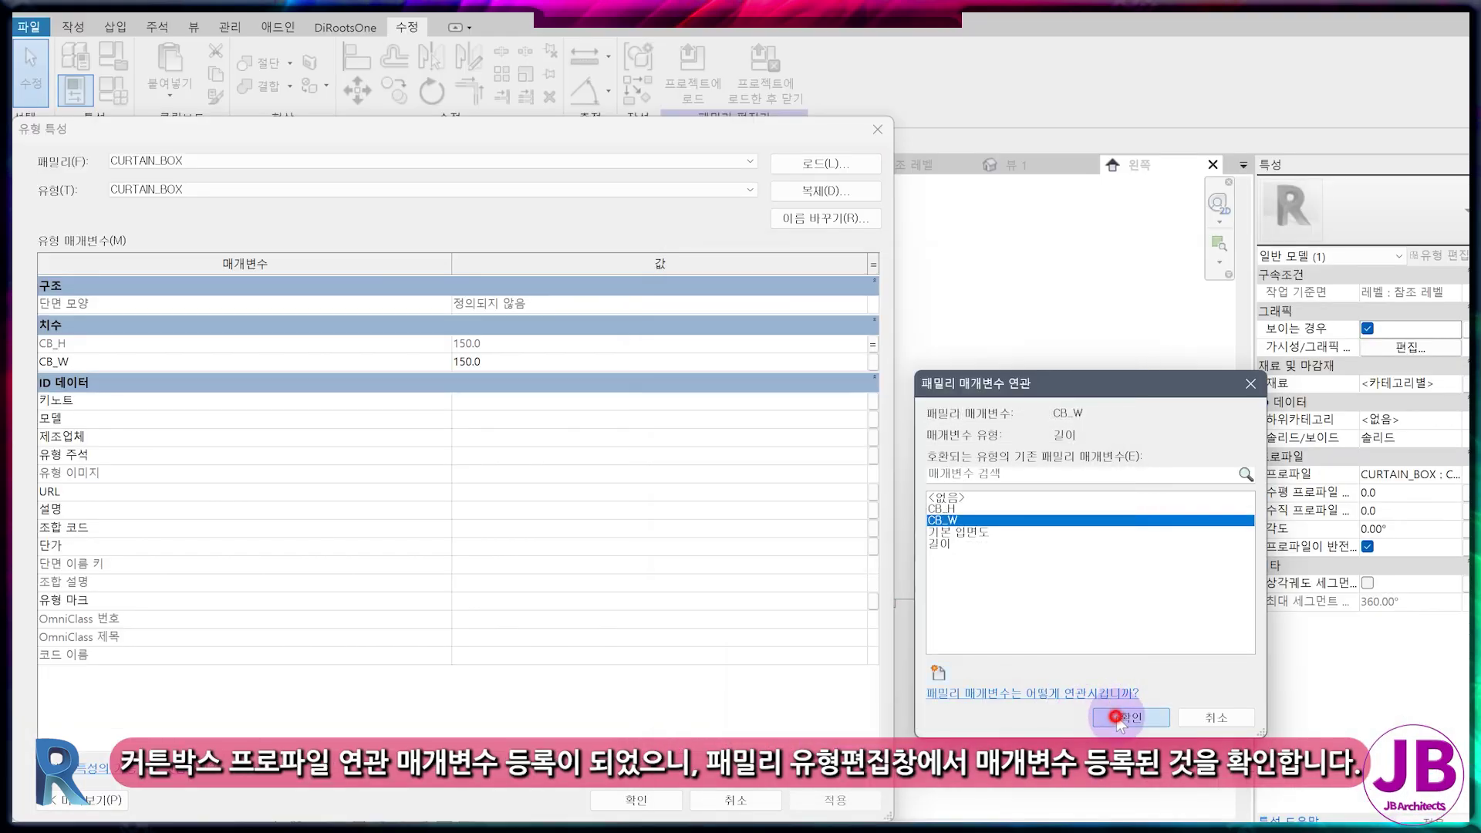
pyautogui.click(1119, 719)
pyautogui.click(609, 798)
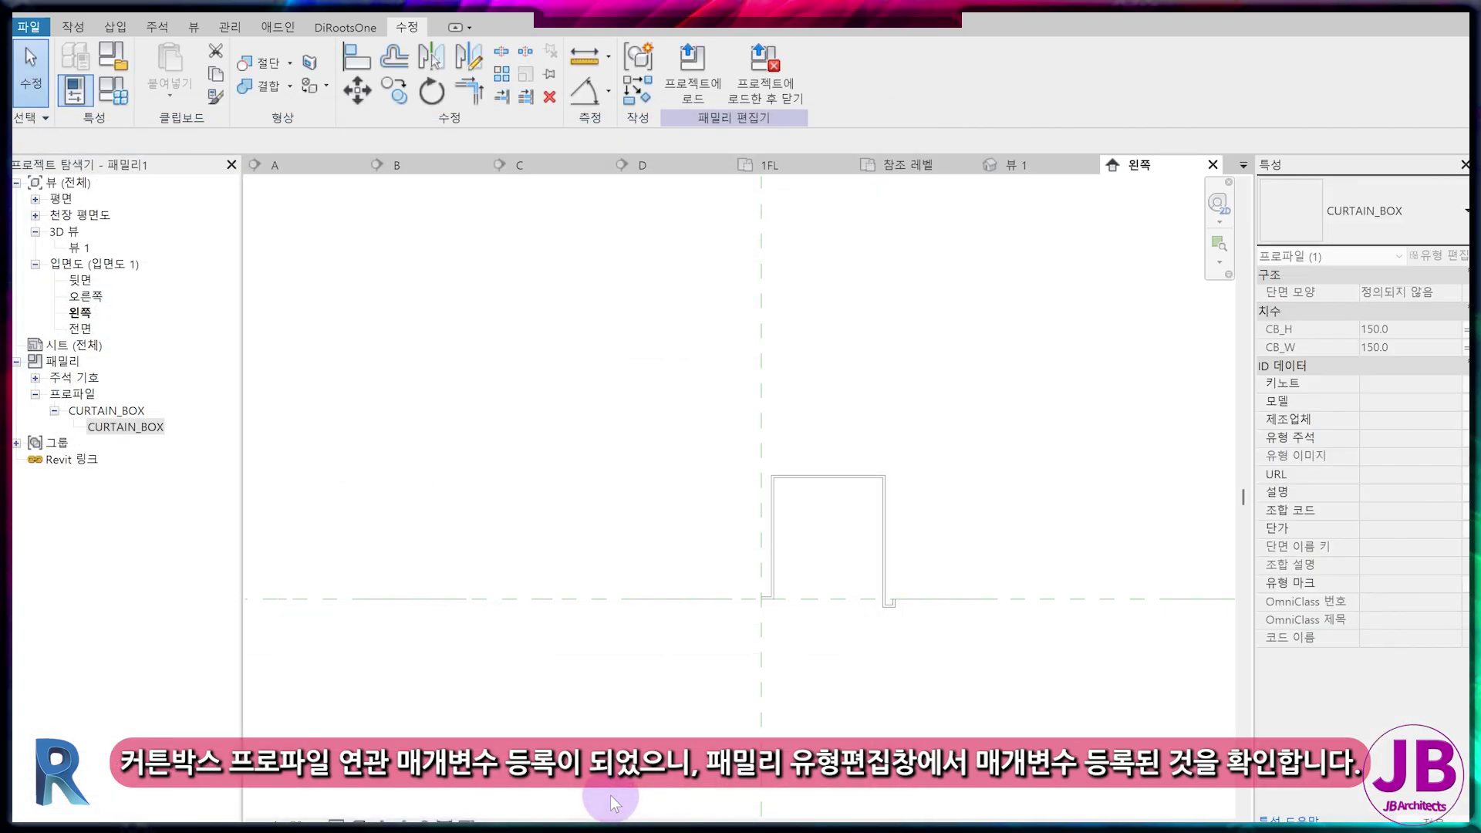
# - Create a new family type named 150X150 and close the family types settings
pyautogui.click(116, 90)
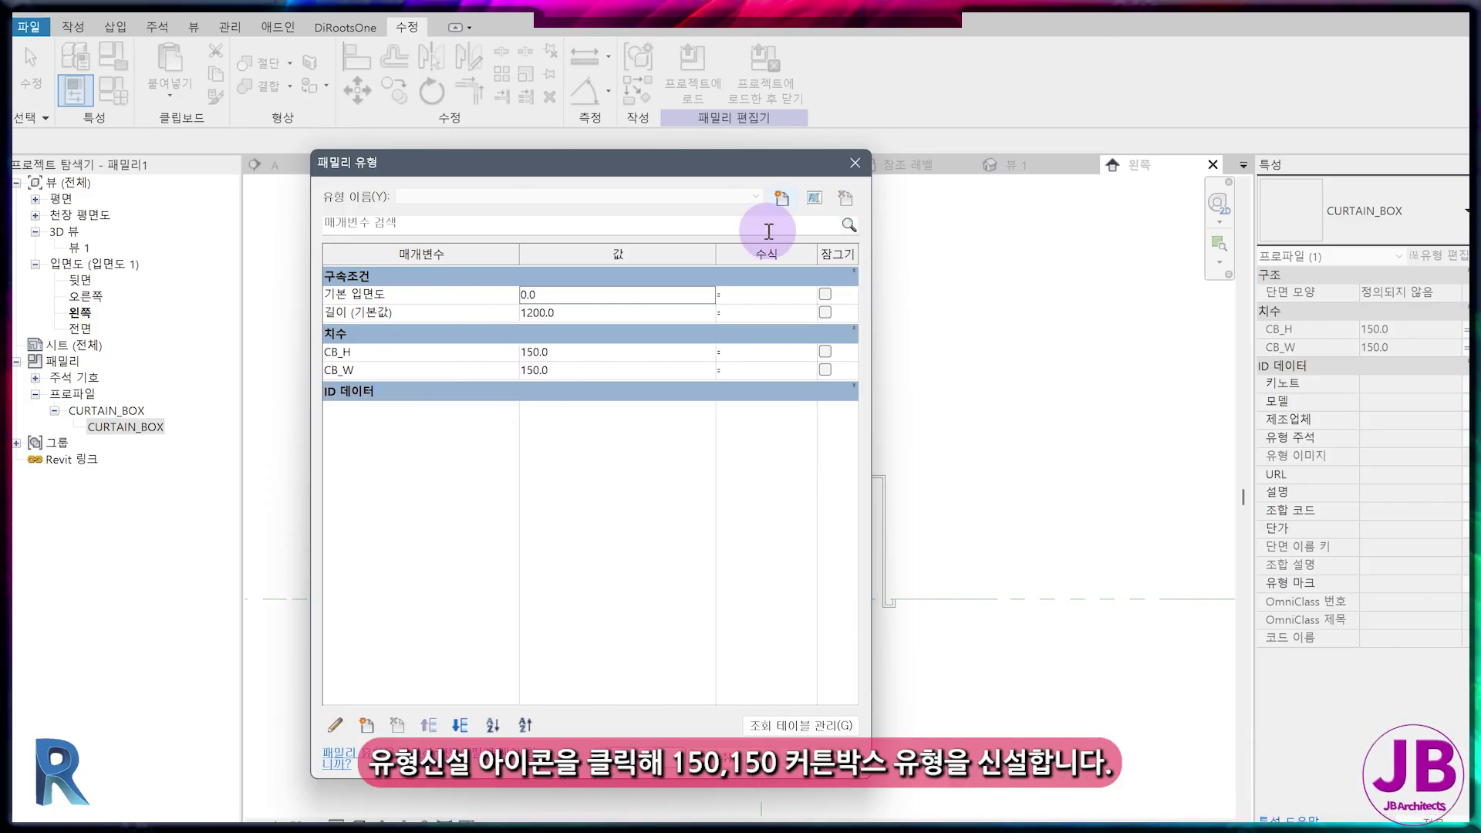
pyautogui.click(786, 205)
pyautogui.write('150X150')
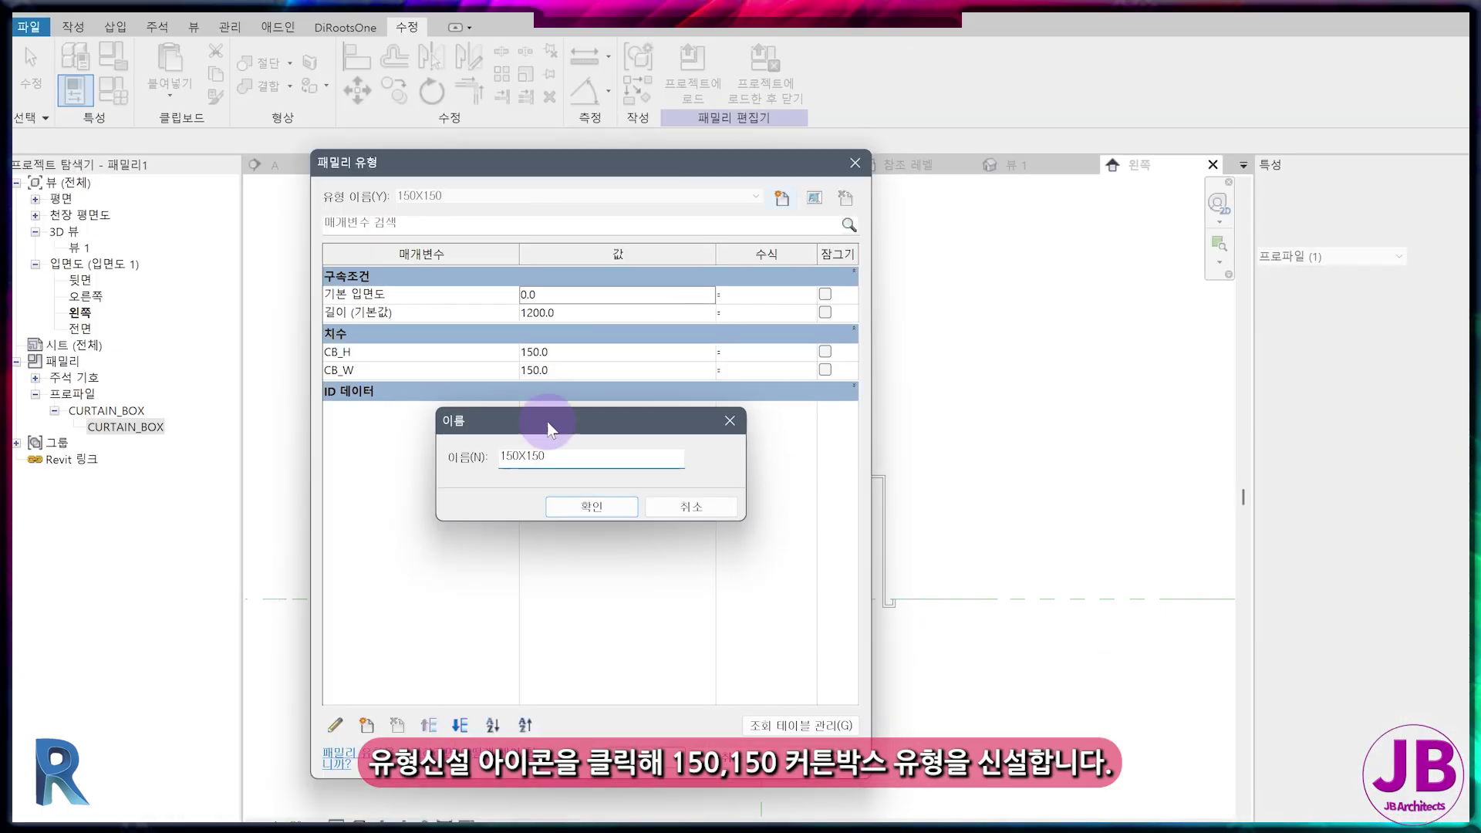
pyautogui.click(549, 524)
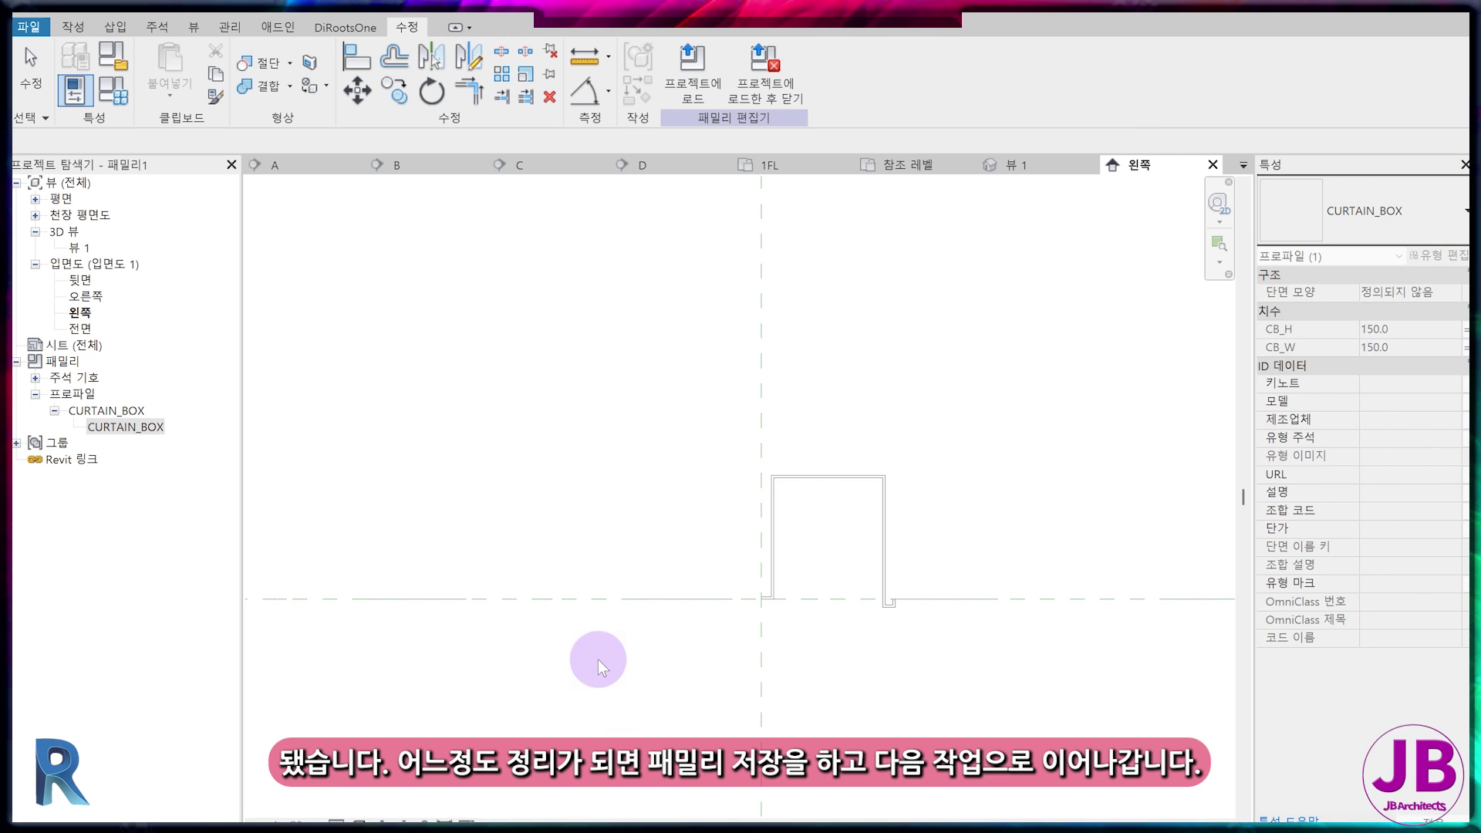
# - Open the front elevation and save the family as JB-CURTAIN_BOX-V1
pyautogui.doubleClick(80, 327)
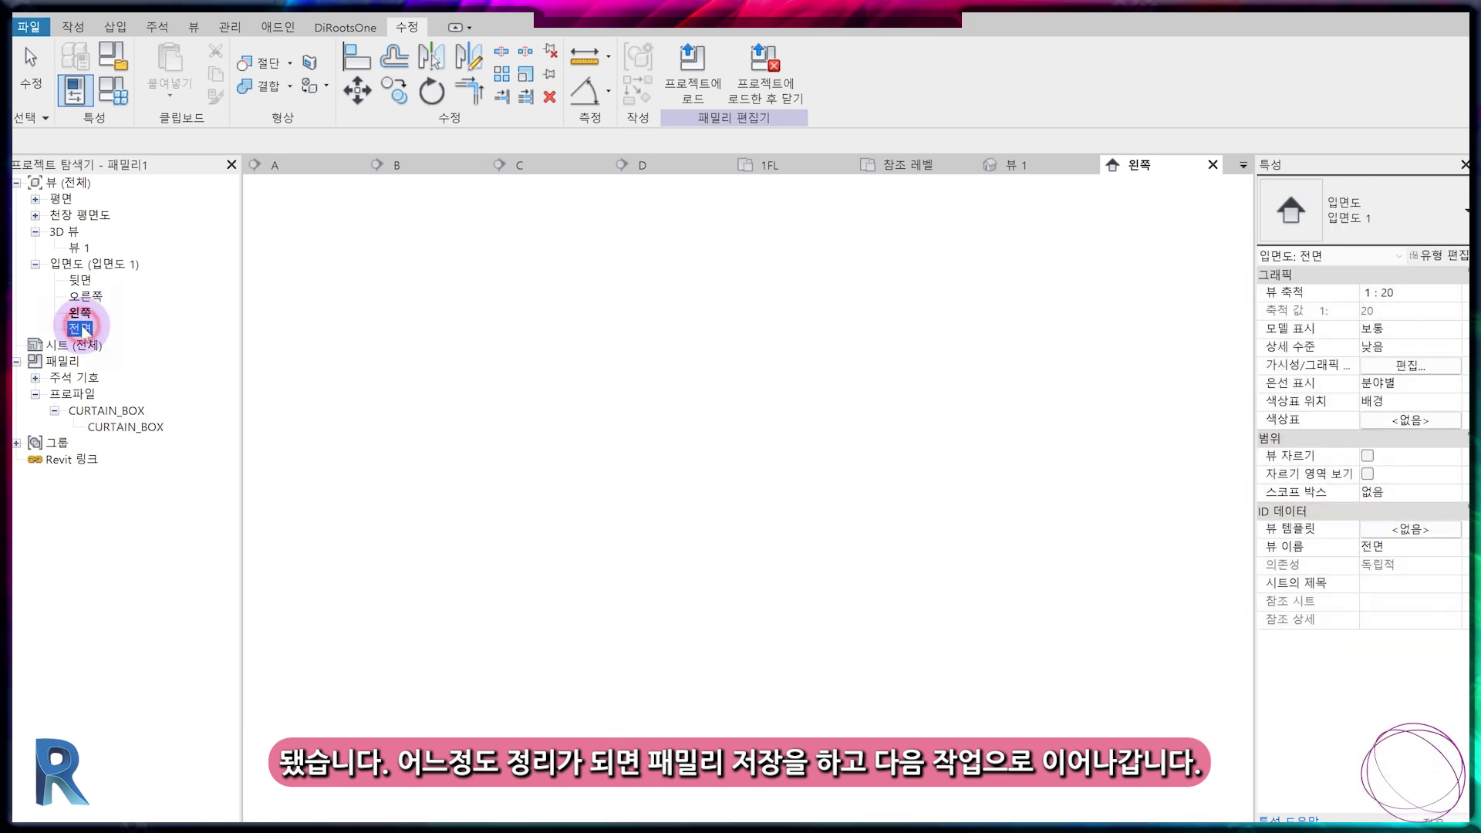
pyautogui.moveTo(905, 689); pyautogui.dragTo(767, 669, button='middle')
pyautogui.hotkey('ctrl', 's')
pyautogui.write('JB-CURTAIN_BOX-V1')
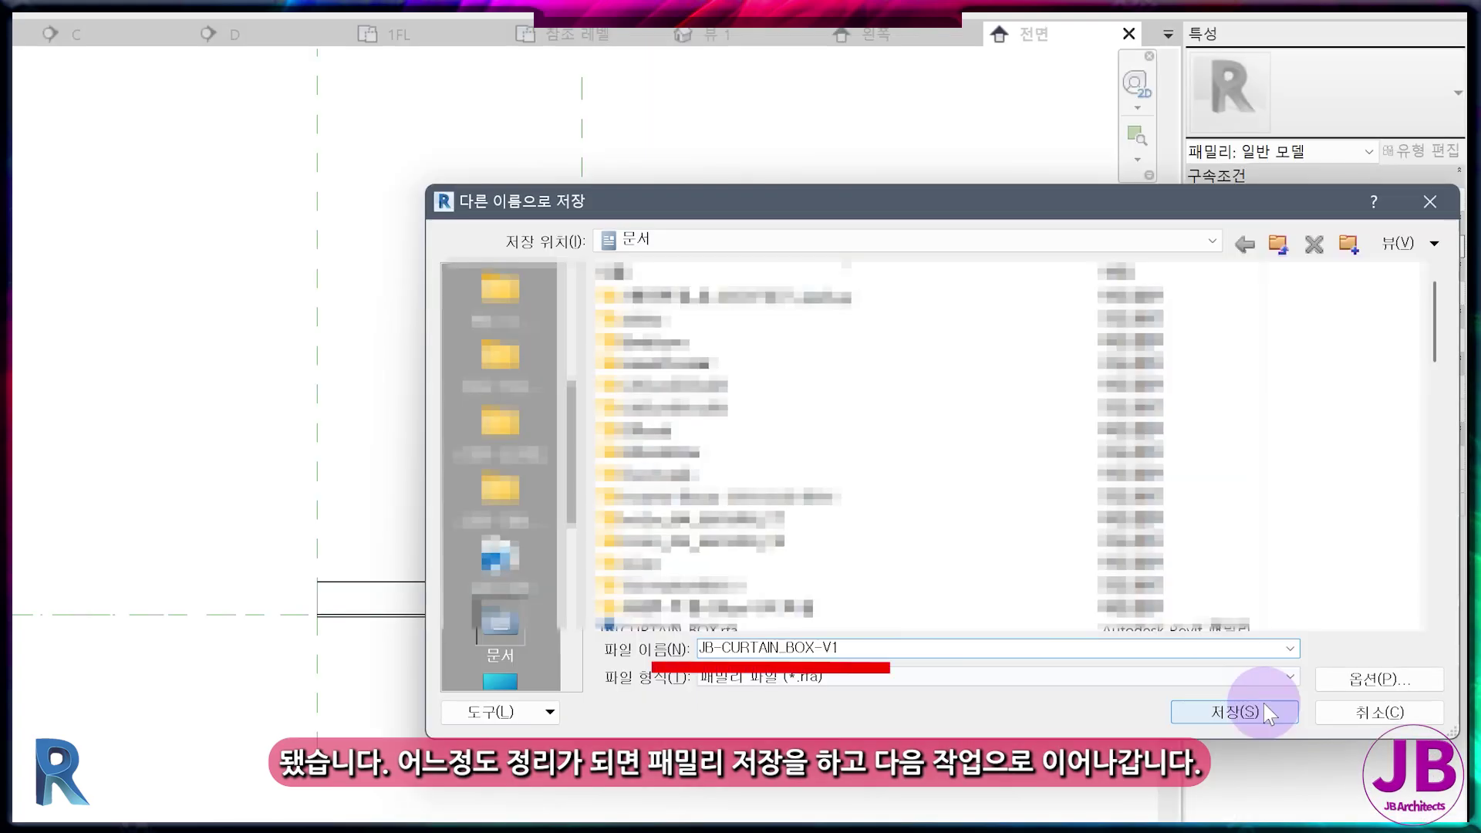
pyautogui.click(1266, 710)
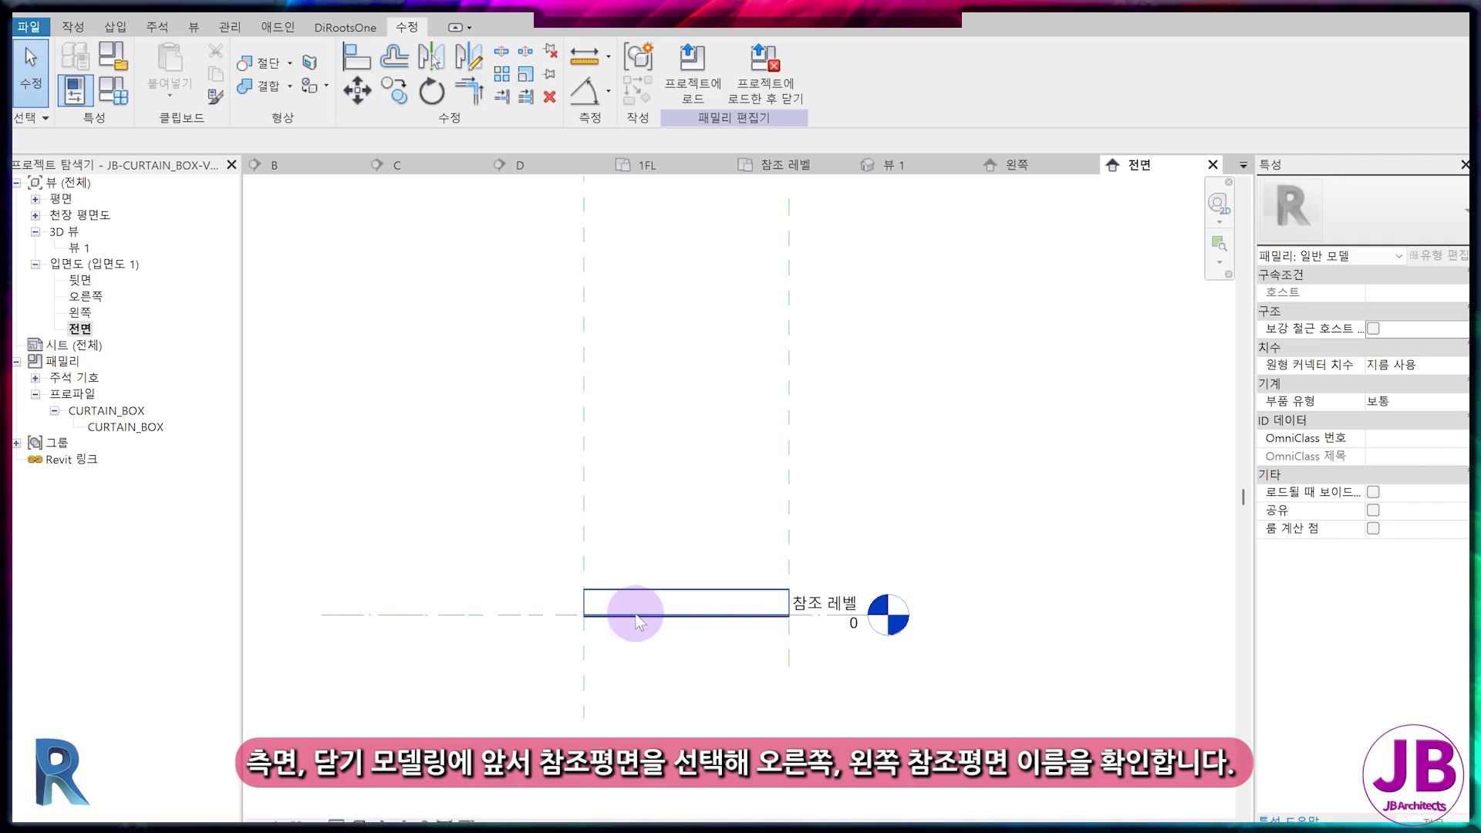
# - Check the names of the two vertical reference planes at the curtain box's ends
pyautogui.click(789, 462)
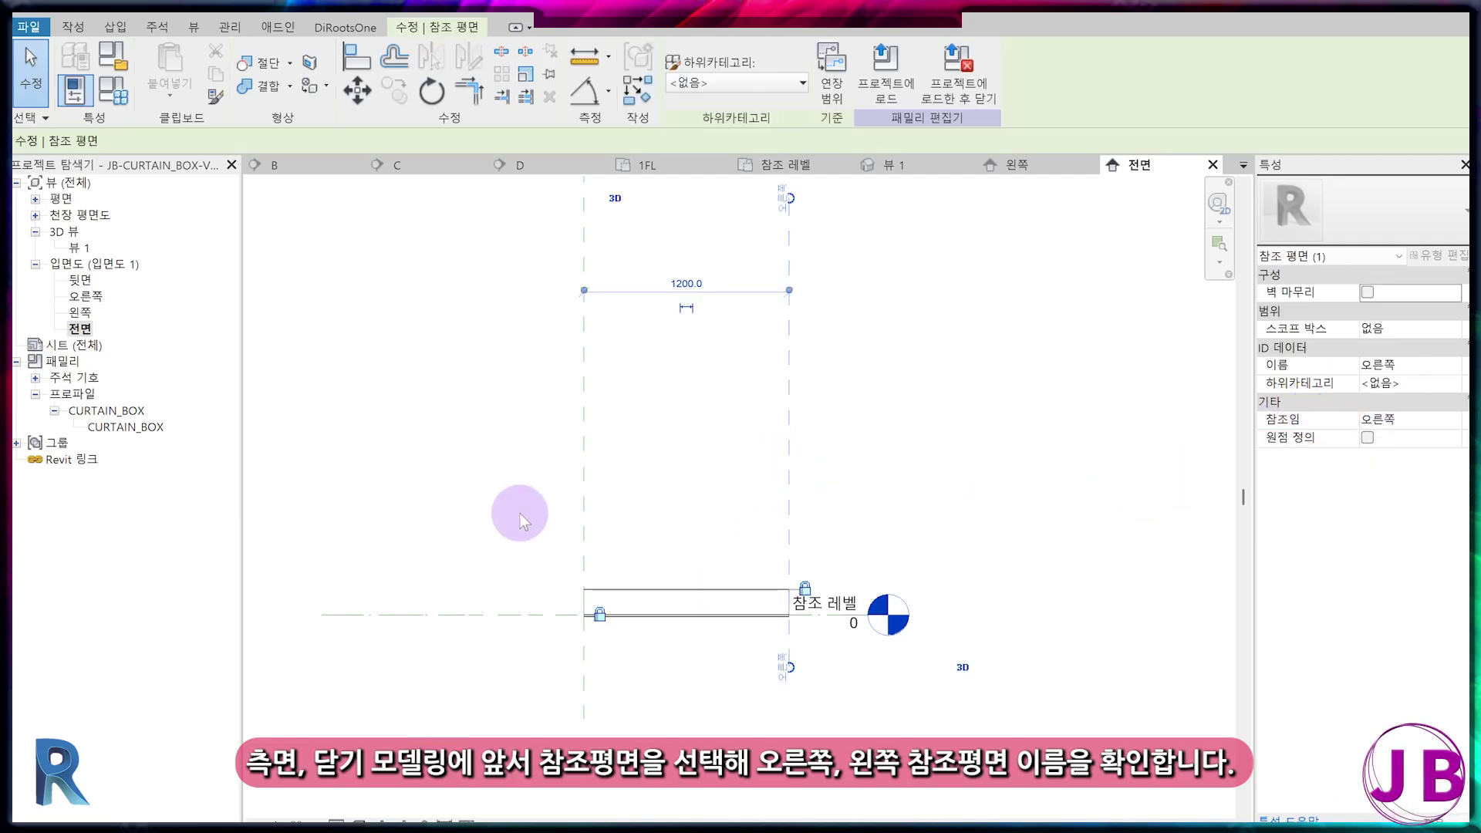
pyautogui.click(588, 504)
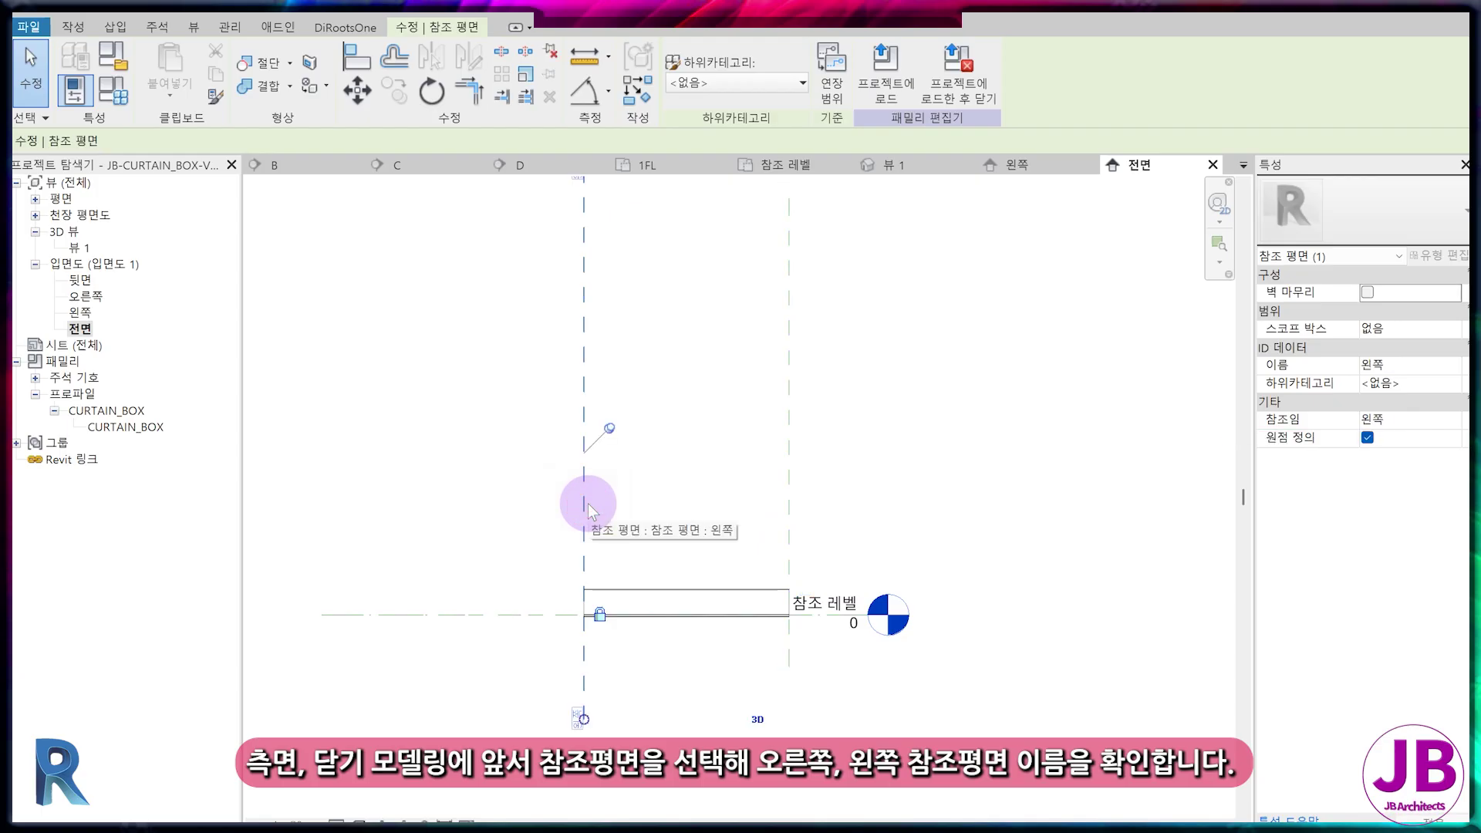
pyautogui.click(679, 533)
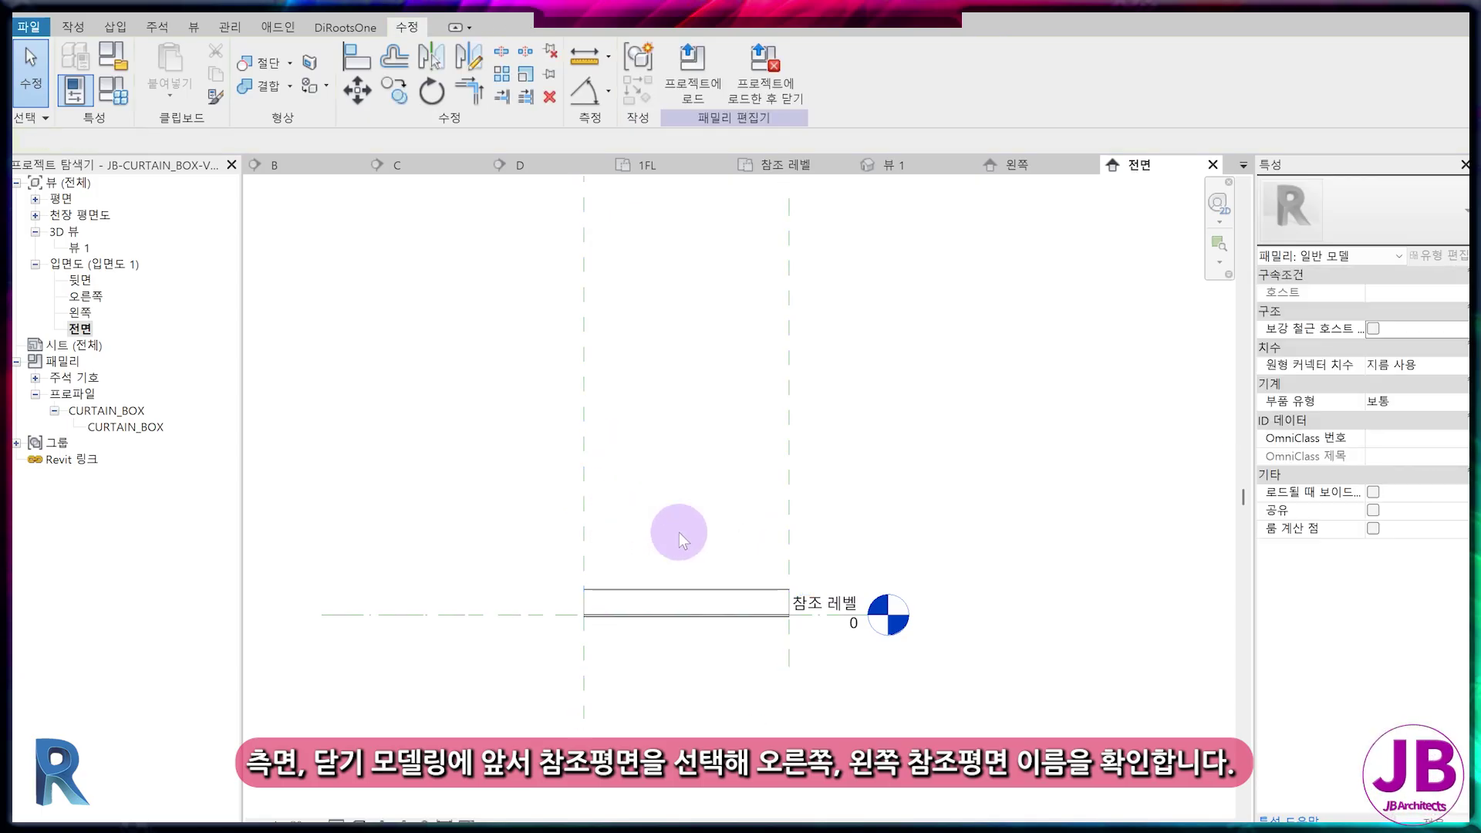
# - In the left elevation, start an extrusion and sketch a 135 by 150 mm rectangle inside the curtain box profile
pyautogui.doubleClick(85, 314)
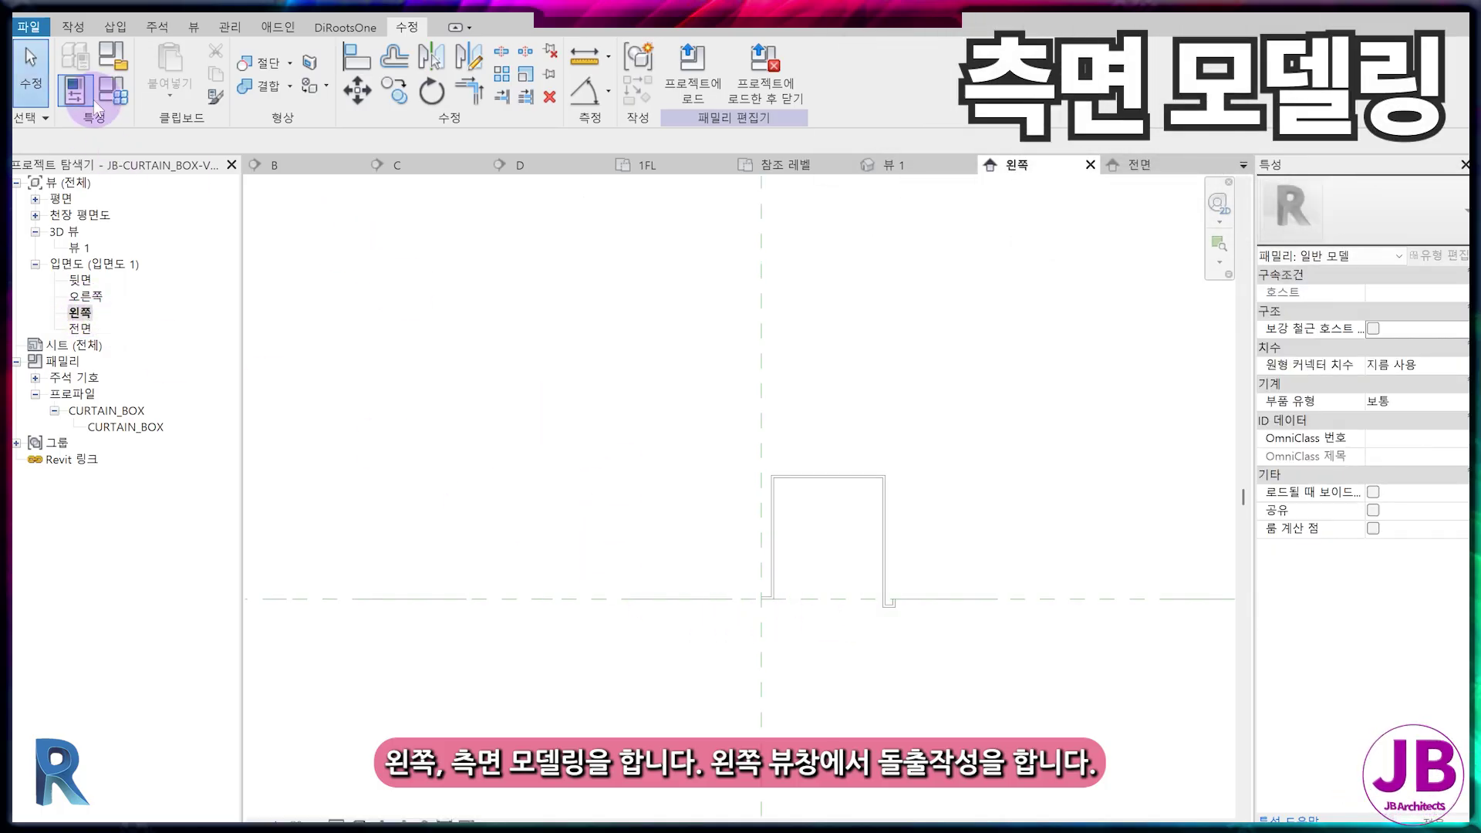
pyautogui.click(72, 26)
pyautogui.click(152, 72)
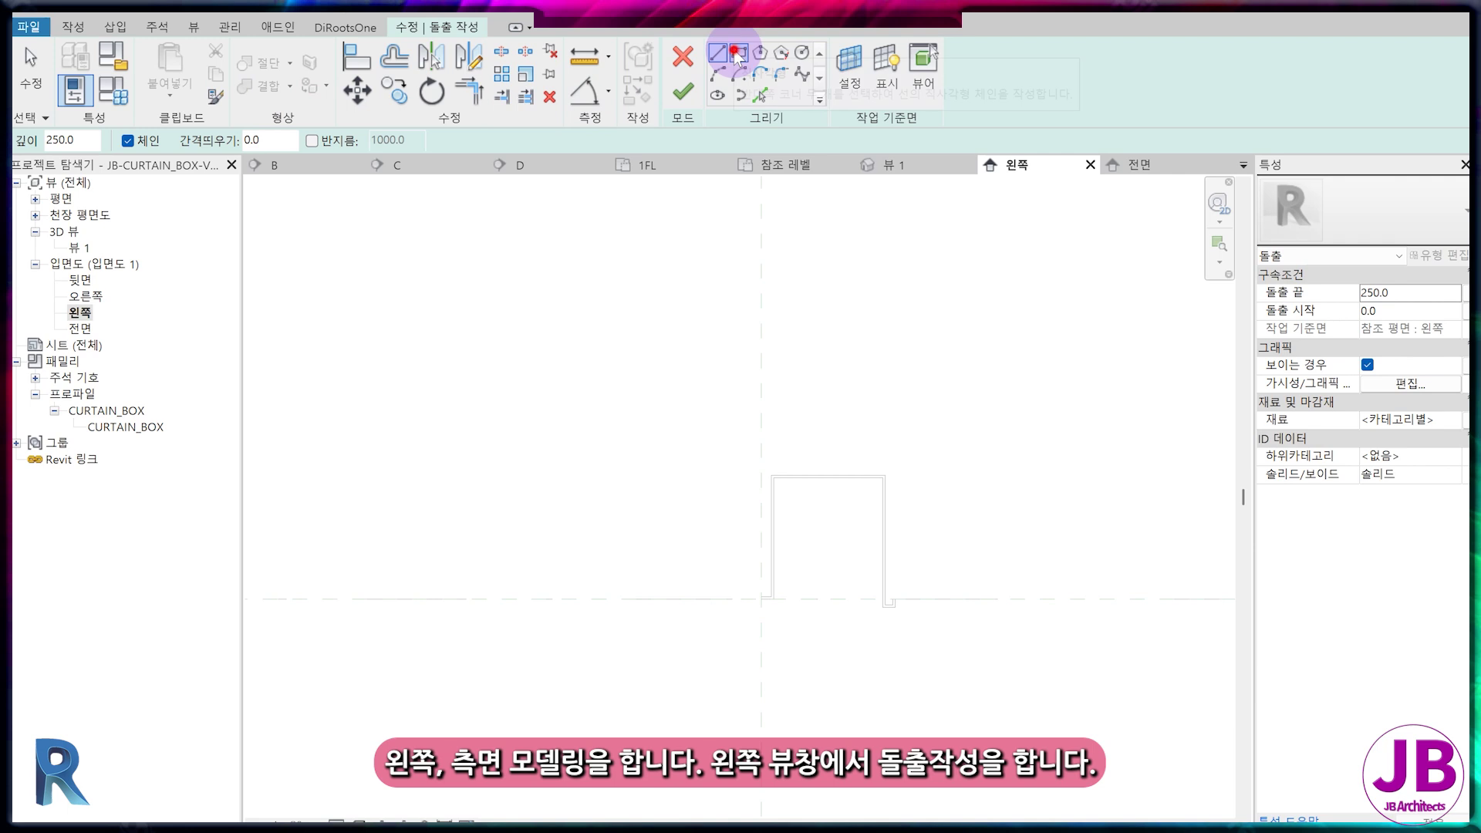
pyautogui.click(737, 56)
pyautogui.scroll(2, 804, 487)
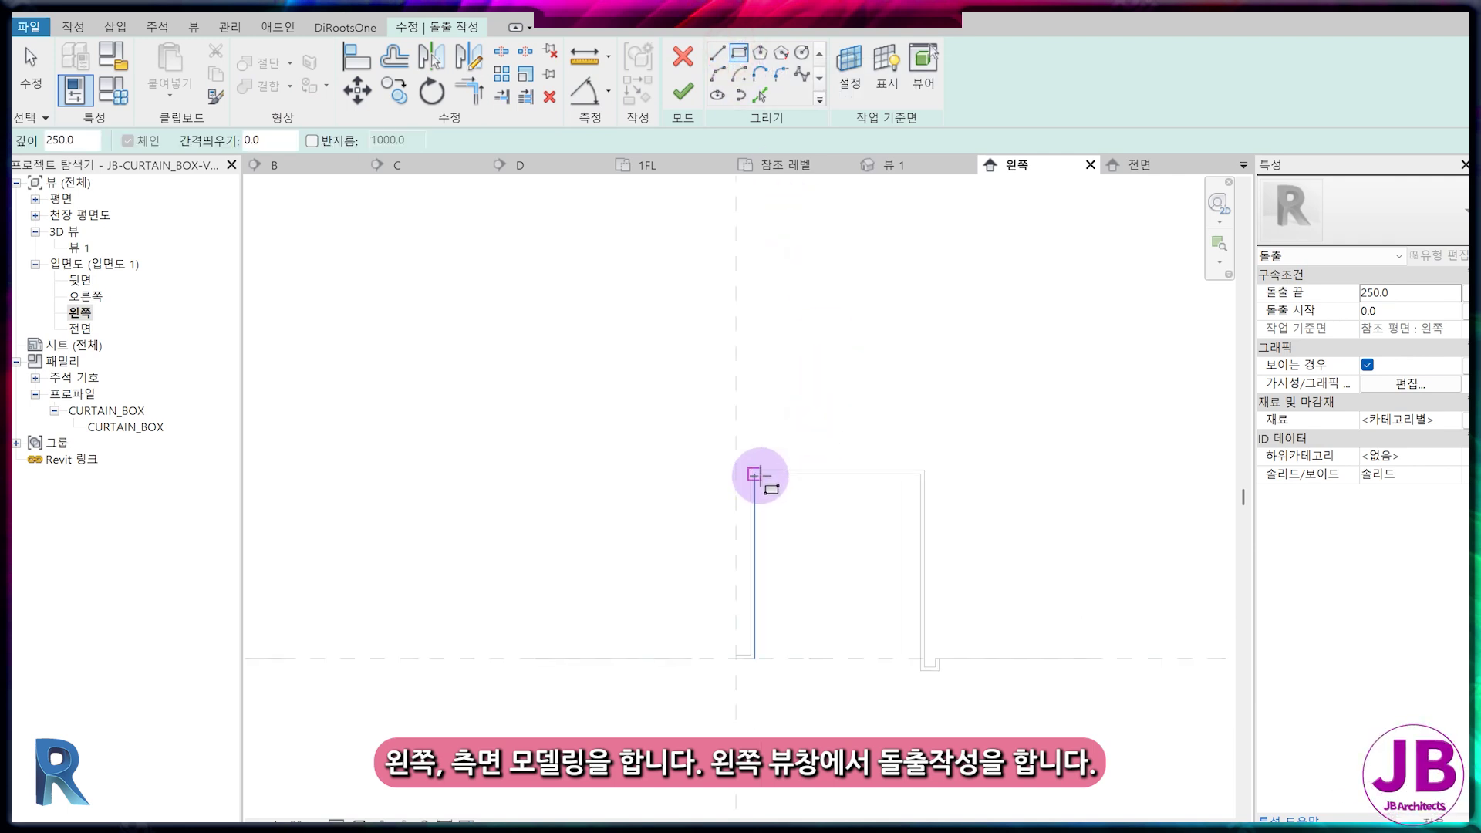
pyautogui.click(755, 474)
pyautogui.scroll(2, 899, 678)
pyautogui.click(931, 623)
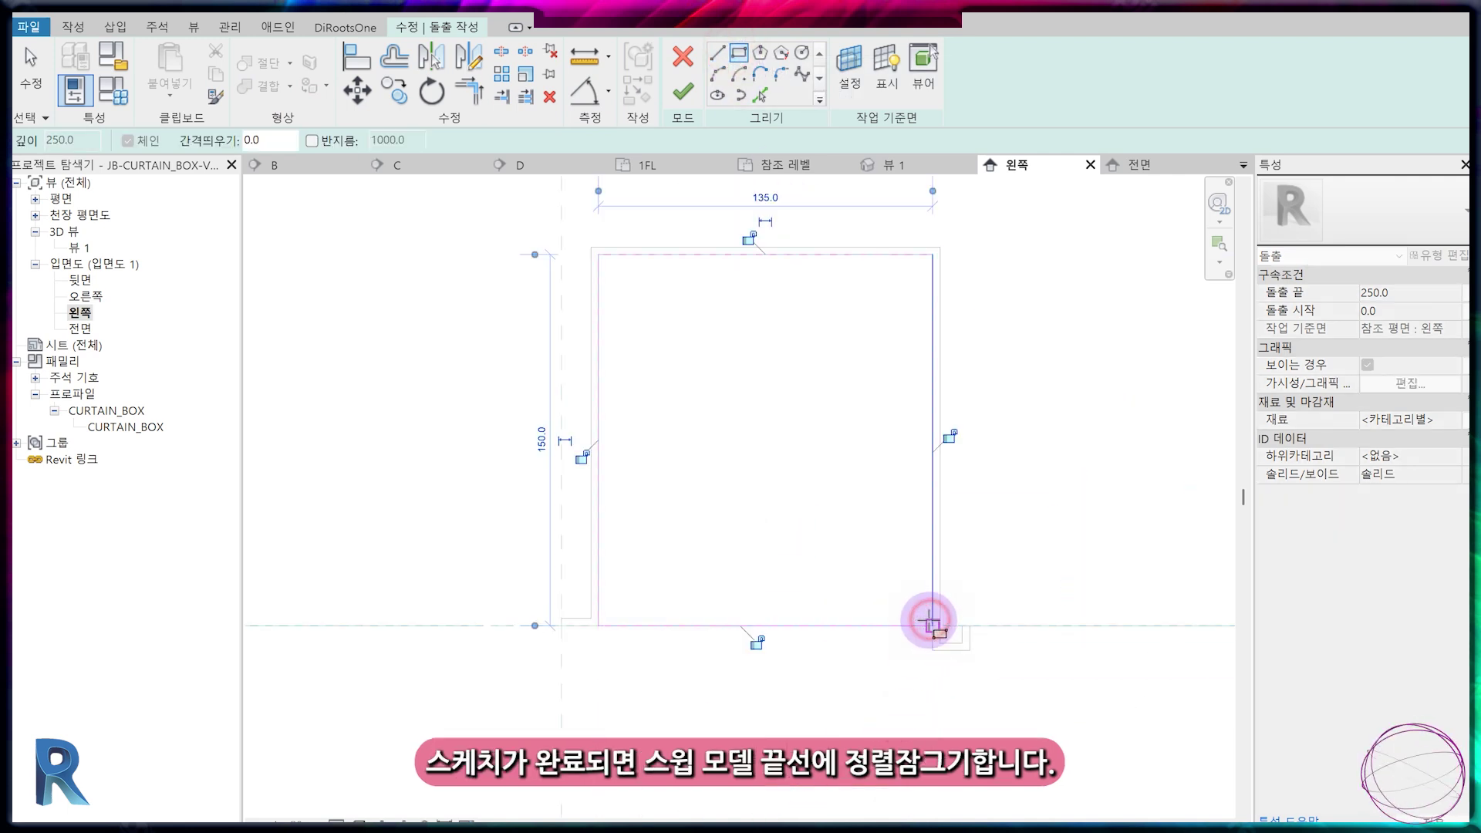
# - Lock all four edges of the left end panel's rectangle to their aligned references and finish the extrusion
pyautogui.click(949, 433)
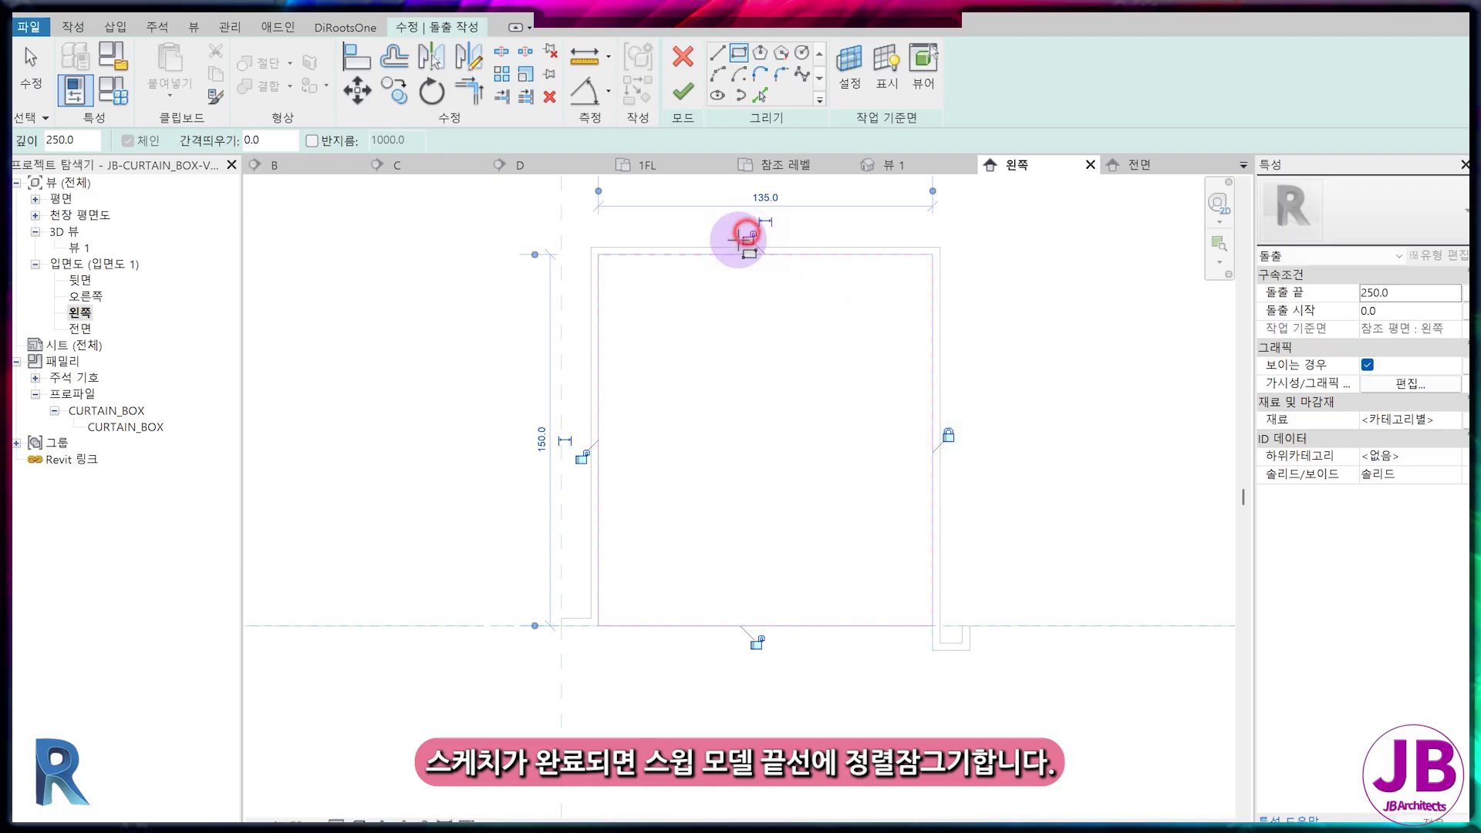
pyautogui.click(746, 235)
pyautogui.click(581, 456)
pyautogui.click(756, 641)
pyautogui.click(683, 92)
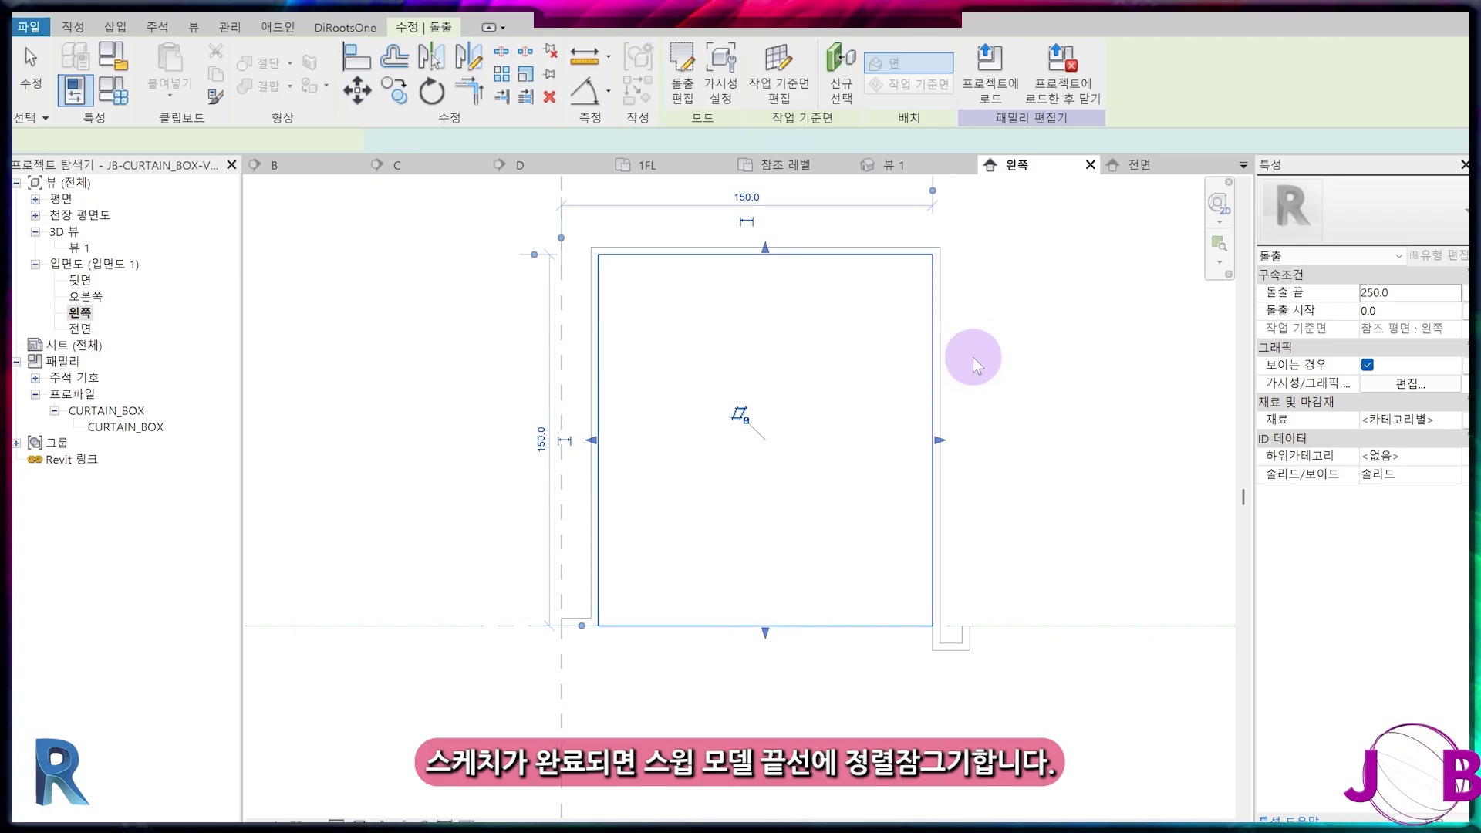
# - In the front elevation, dimension the left end extrusion's depth from its inner edge to the left reference plane
pyautogui.click(1138, 166)
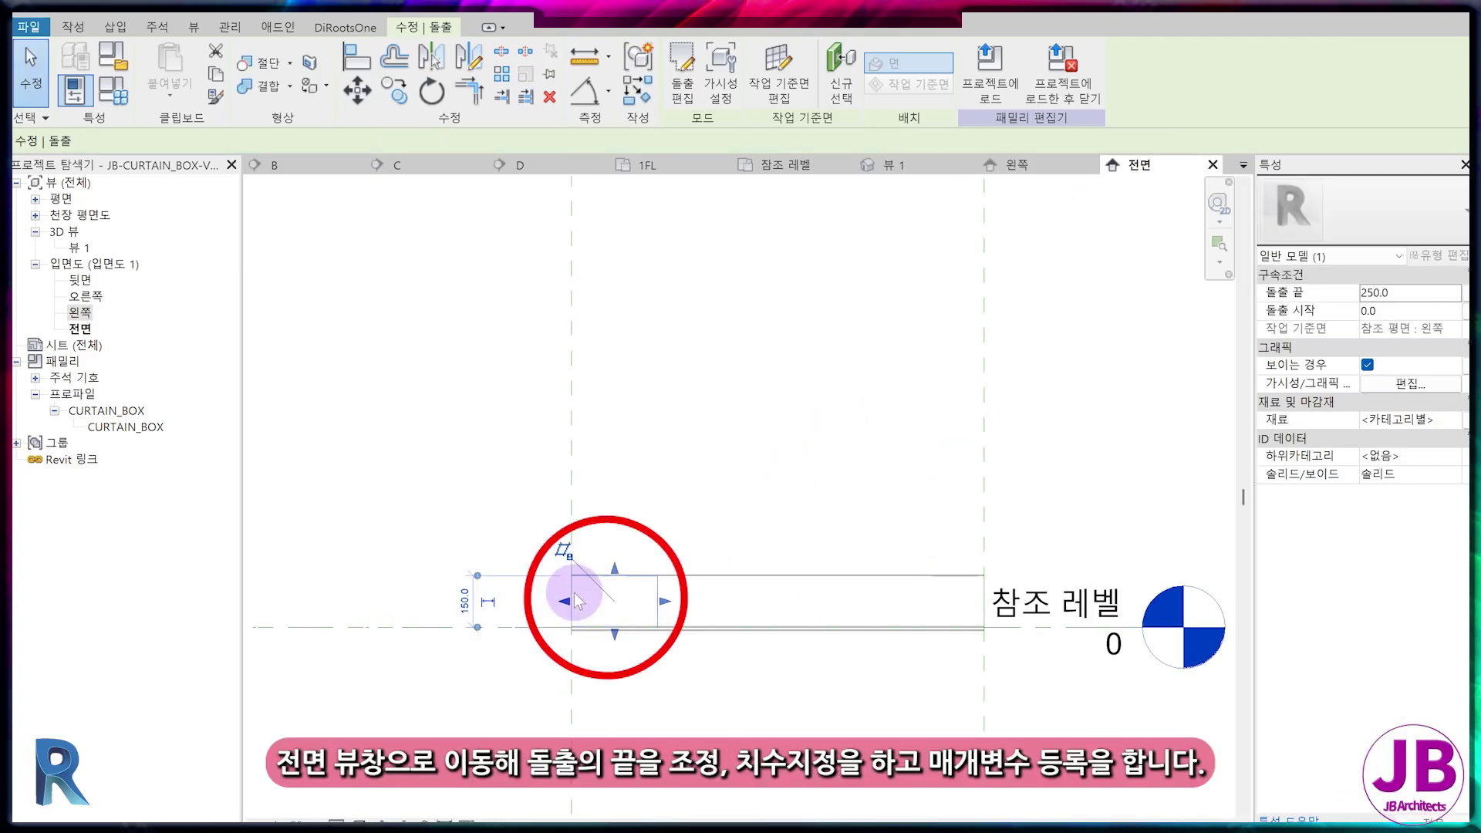
pyautogui.scroll(2, 575, 593)
pyautogui.press('Escape')
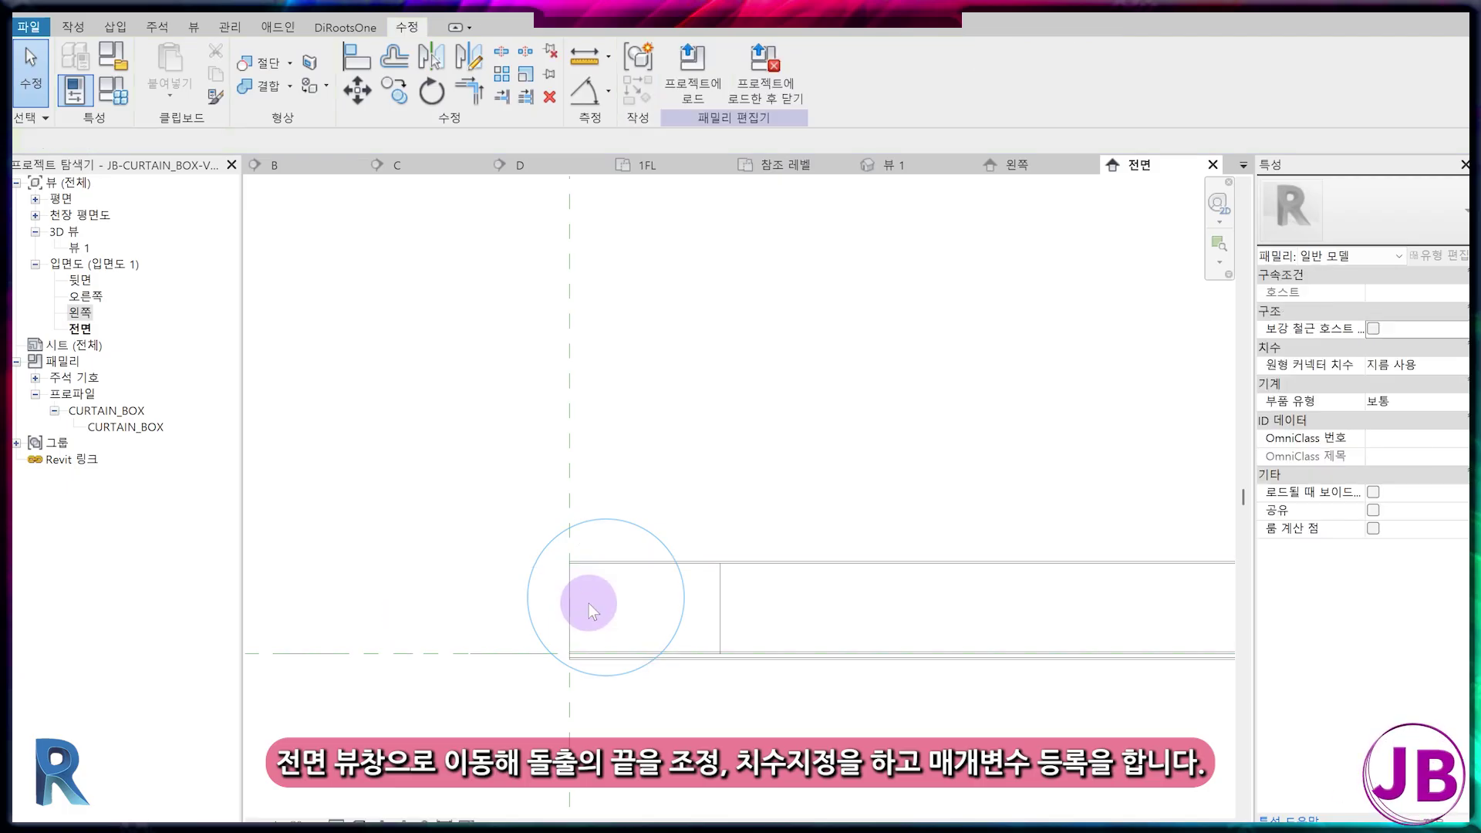
pyautogui.press('d')
pyautogui.press('i')
pyautogui.click(721, 602)
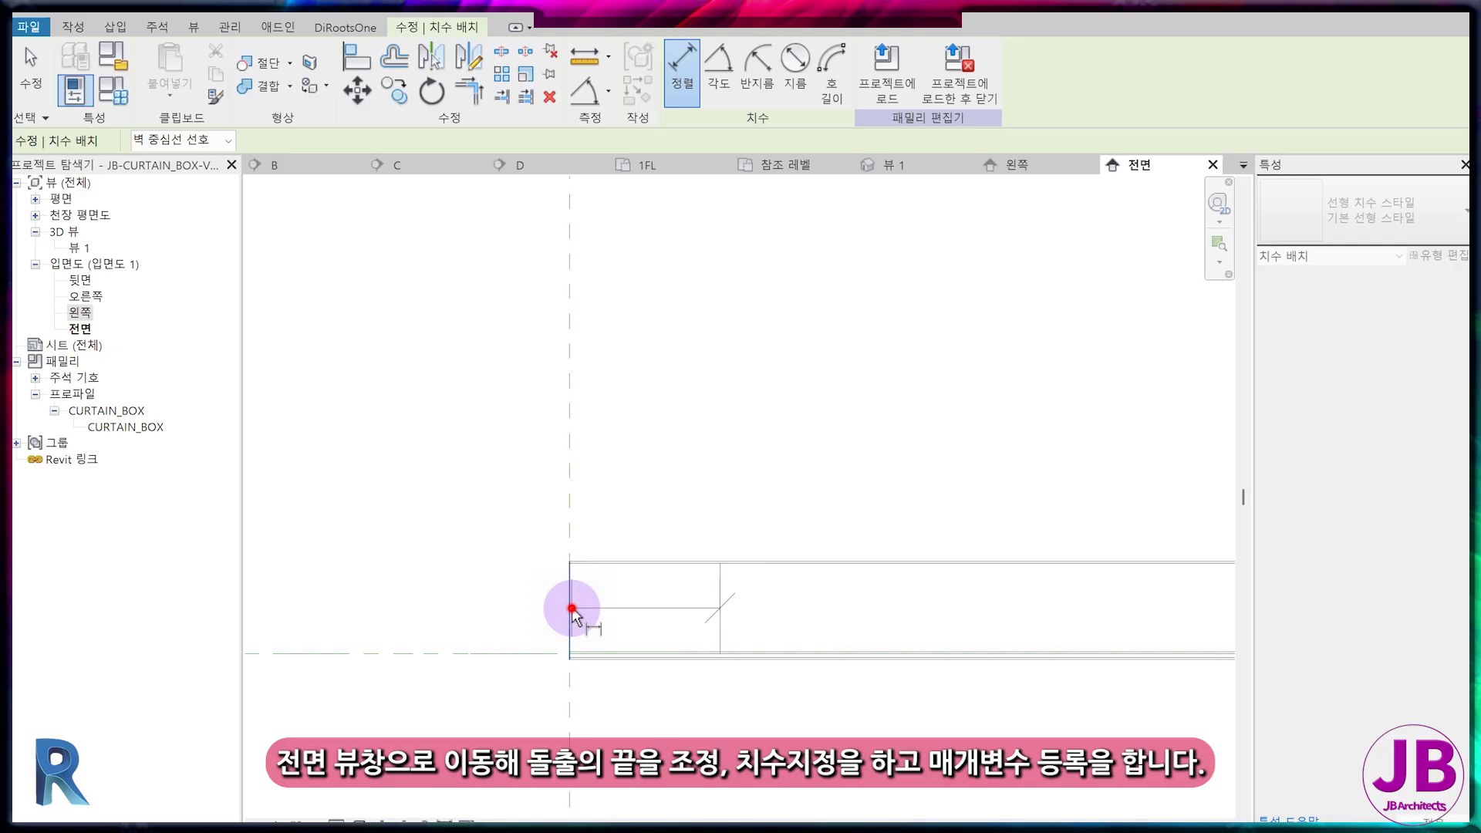
pyautogui.click(572, 609)
pyautogui.click(645, 622)
pyautogui.press('Escape')
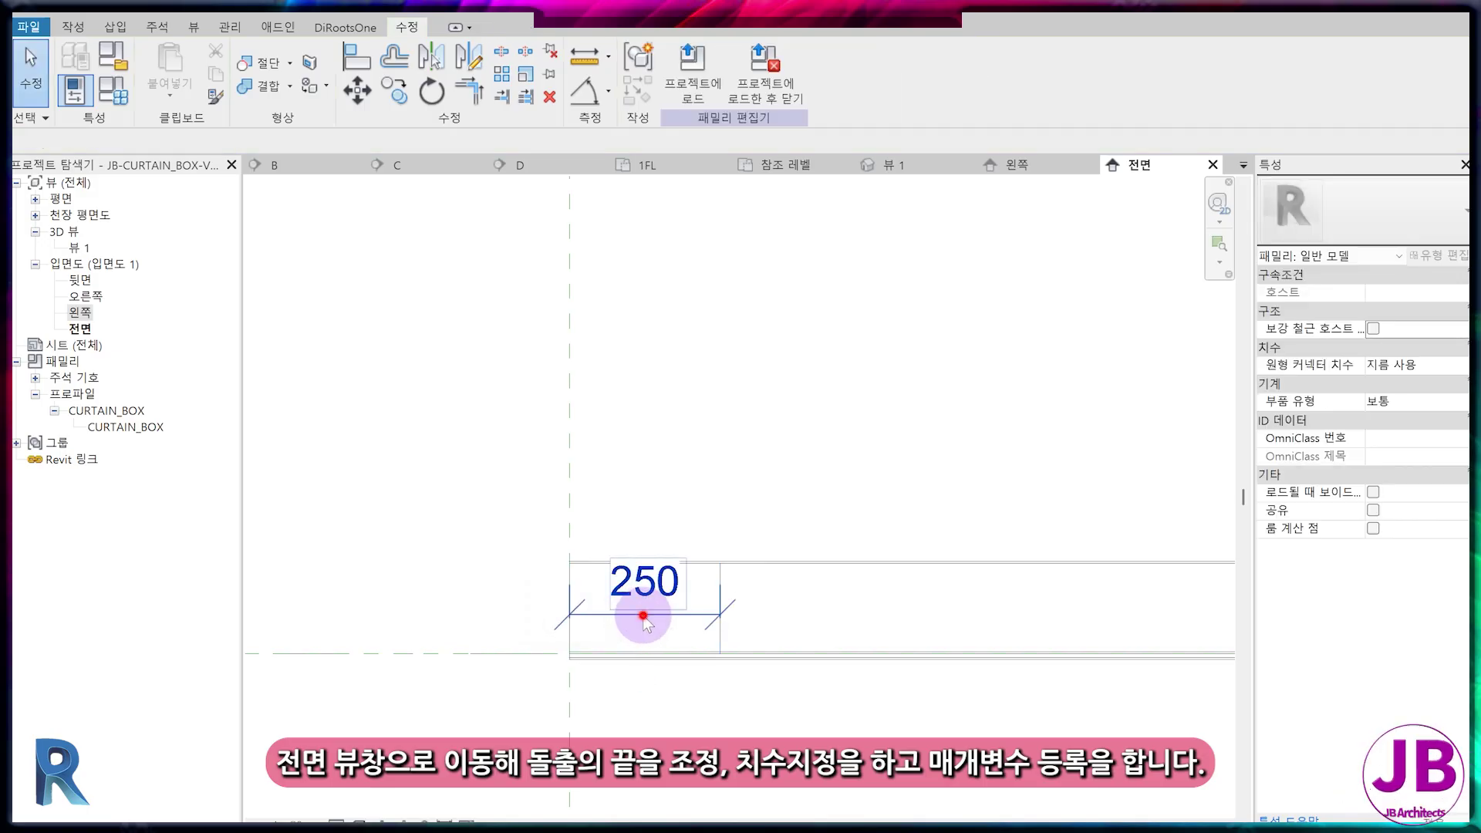
# - Label the extrusion depth dimension with a new family type parameter named THK
pyautogui.click(644, 614)
pyautogui.click(868, 72)
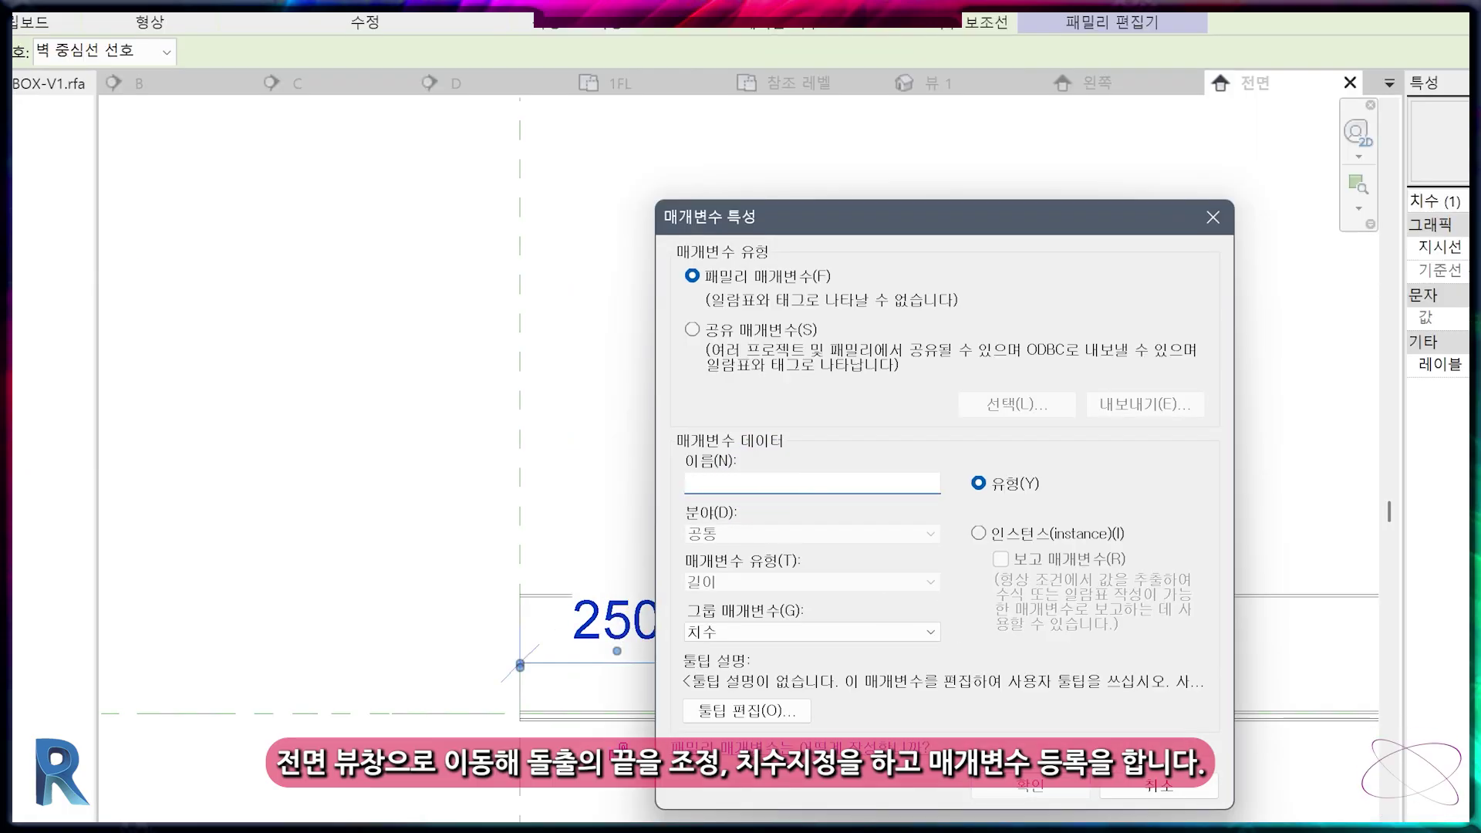
pyautogui.write('THK')
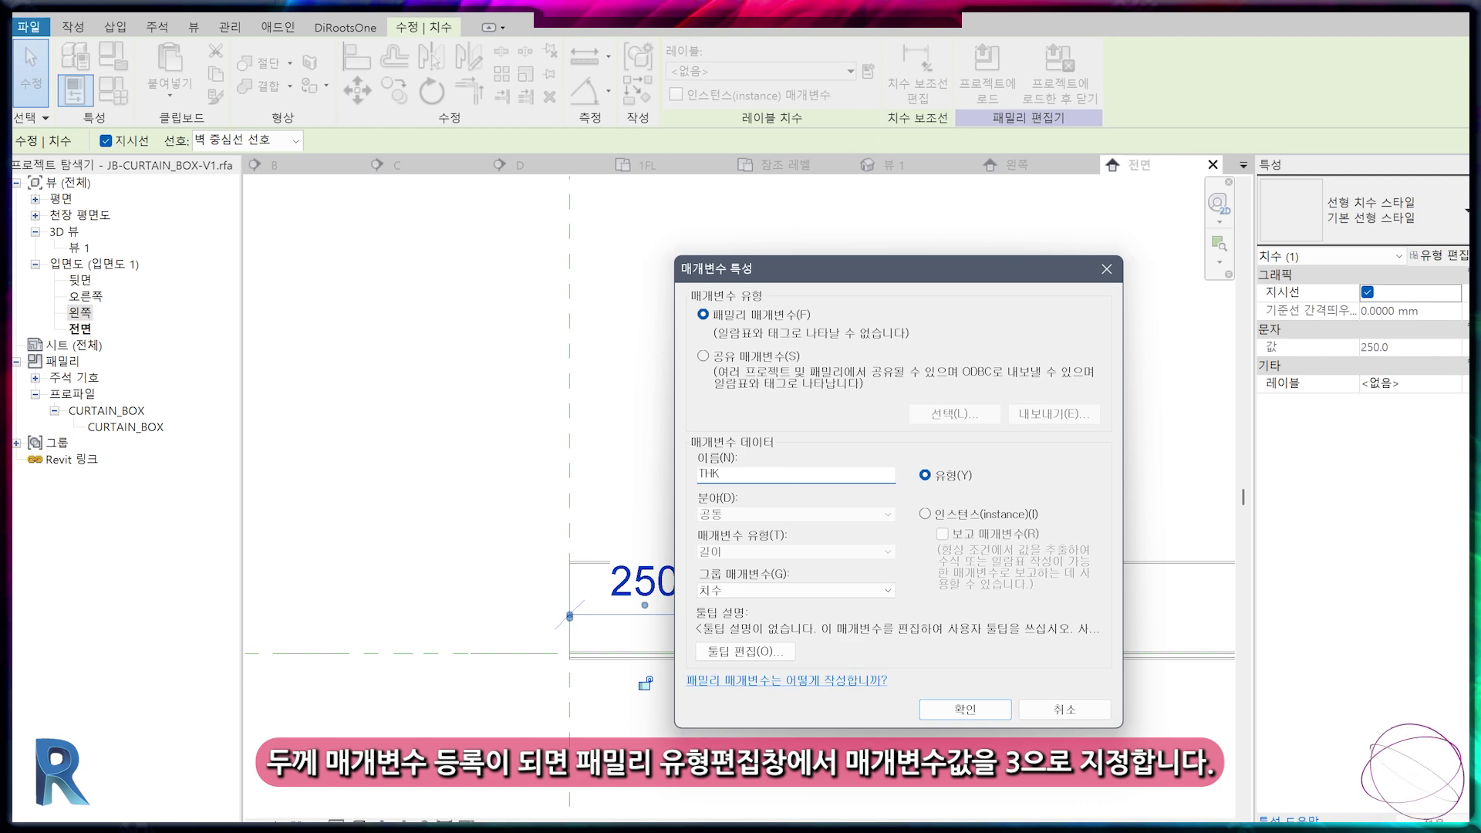
pyautogui.press('Return')
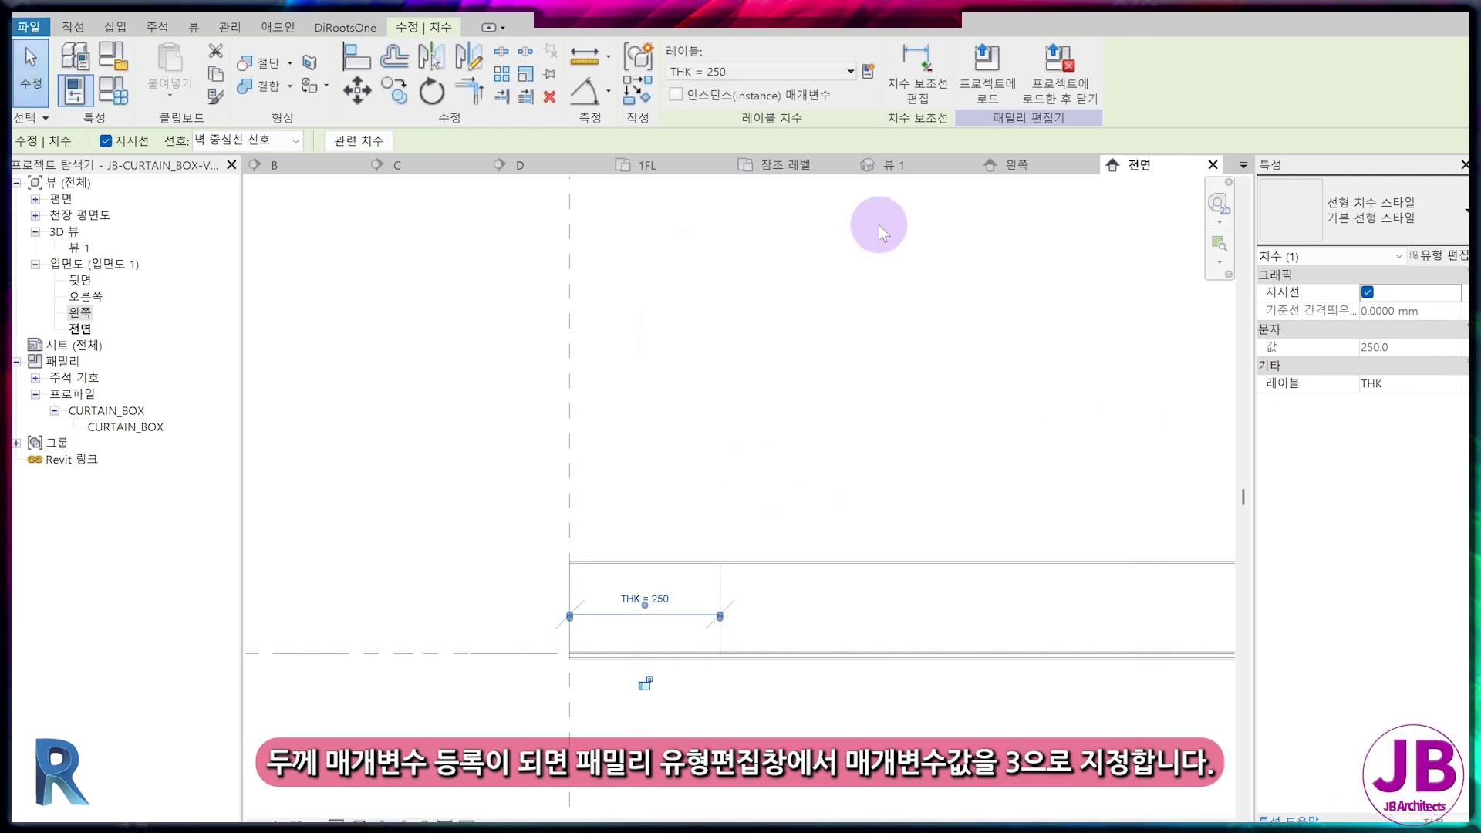
# - Set the THK parameter to 3 in the family types and apply it
pyautogui.click(114, 90)
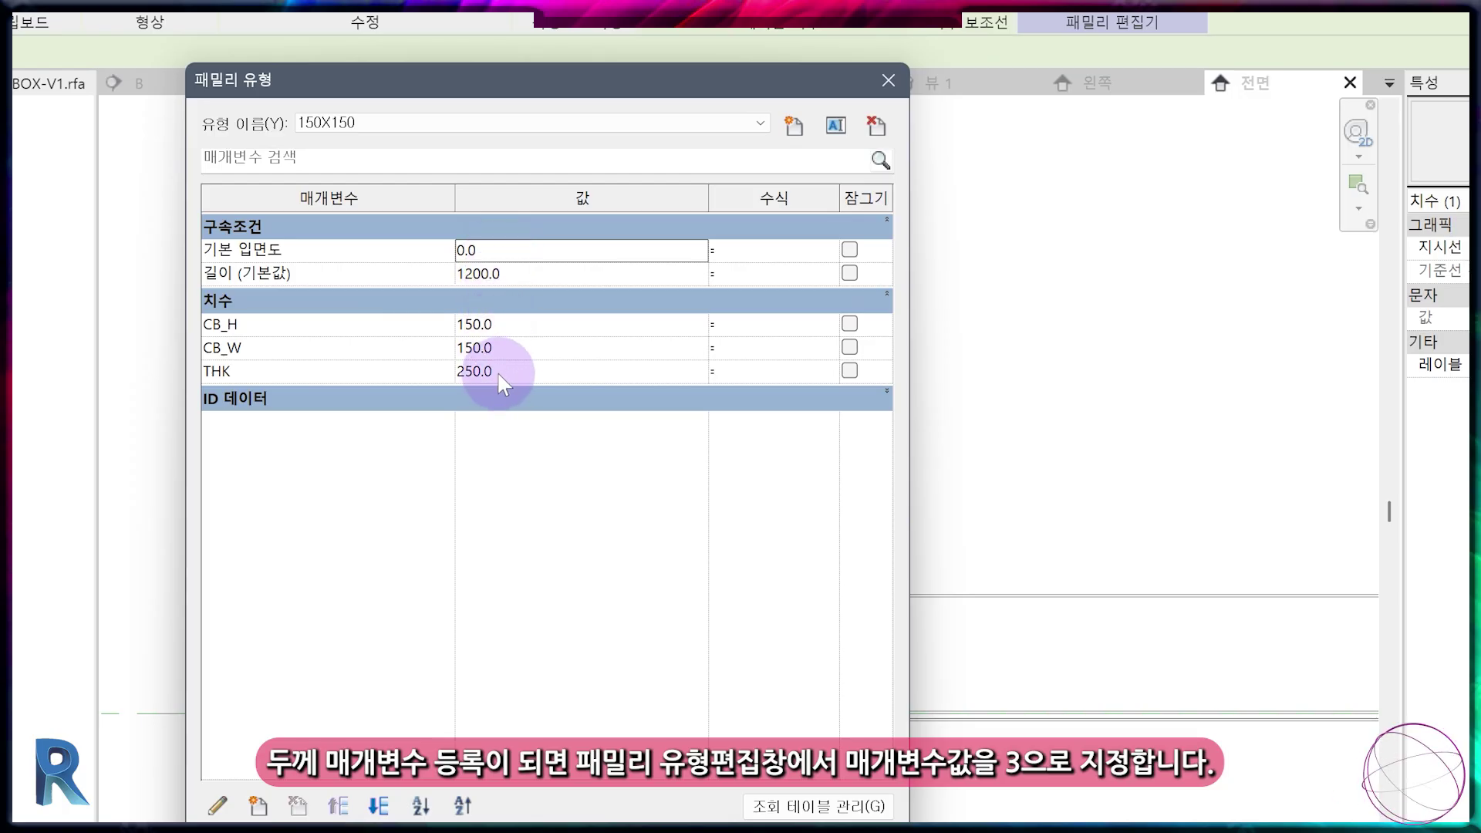
pyautogui.click(525, 375)
pyautogui.write('3')
pyautogui.press('Return')
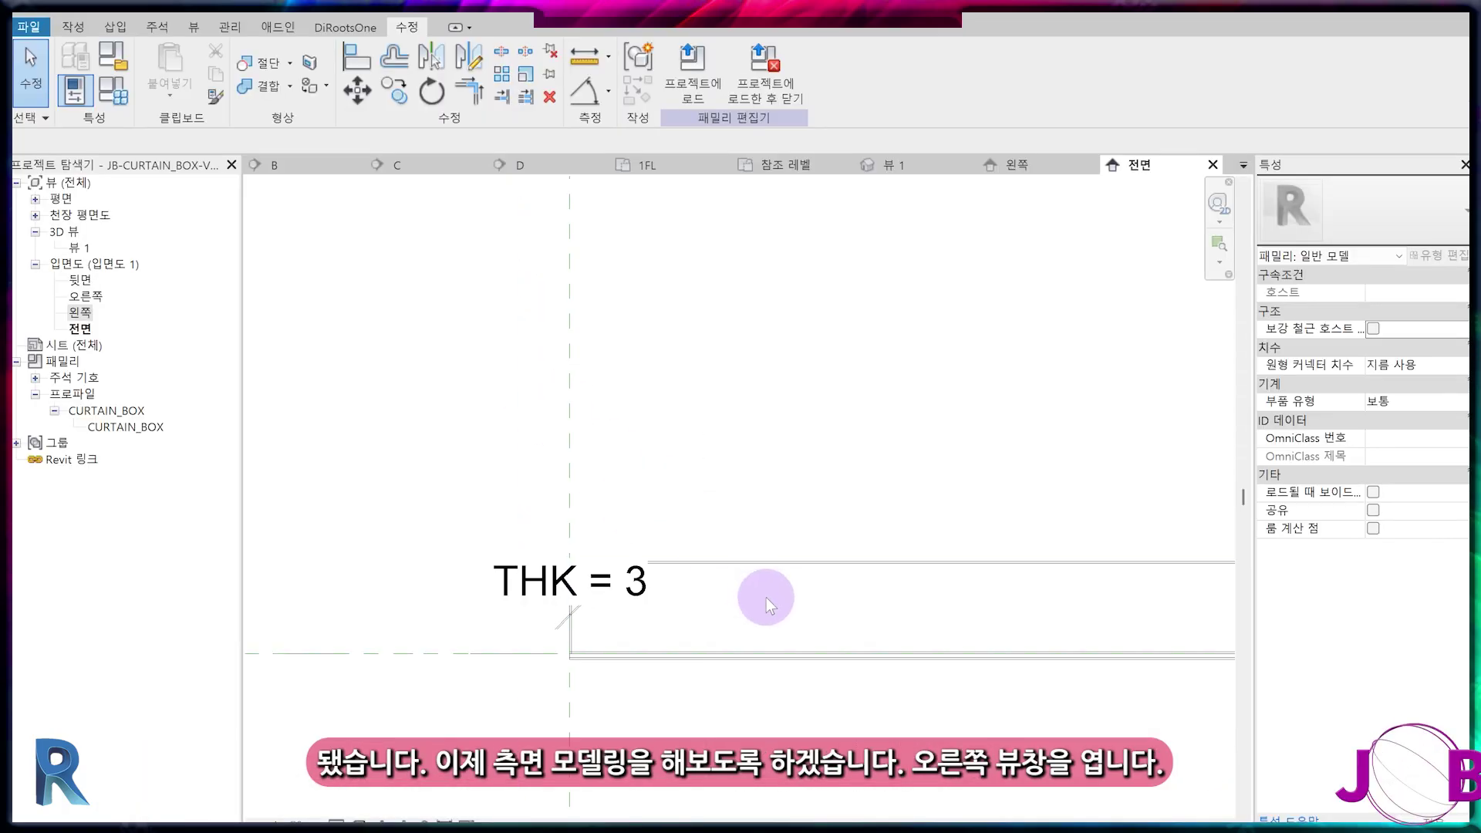
# - In the right elevation, start an extrusion and set its work plane to the right reference plane (참조 평면 : 오른쪽)
pyautogui.scroll(-3, 765, 599)
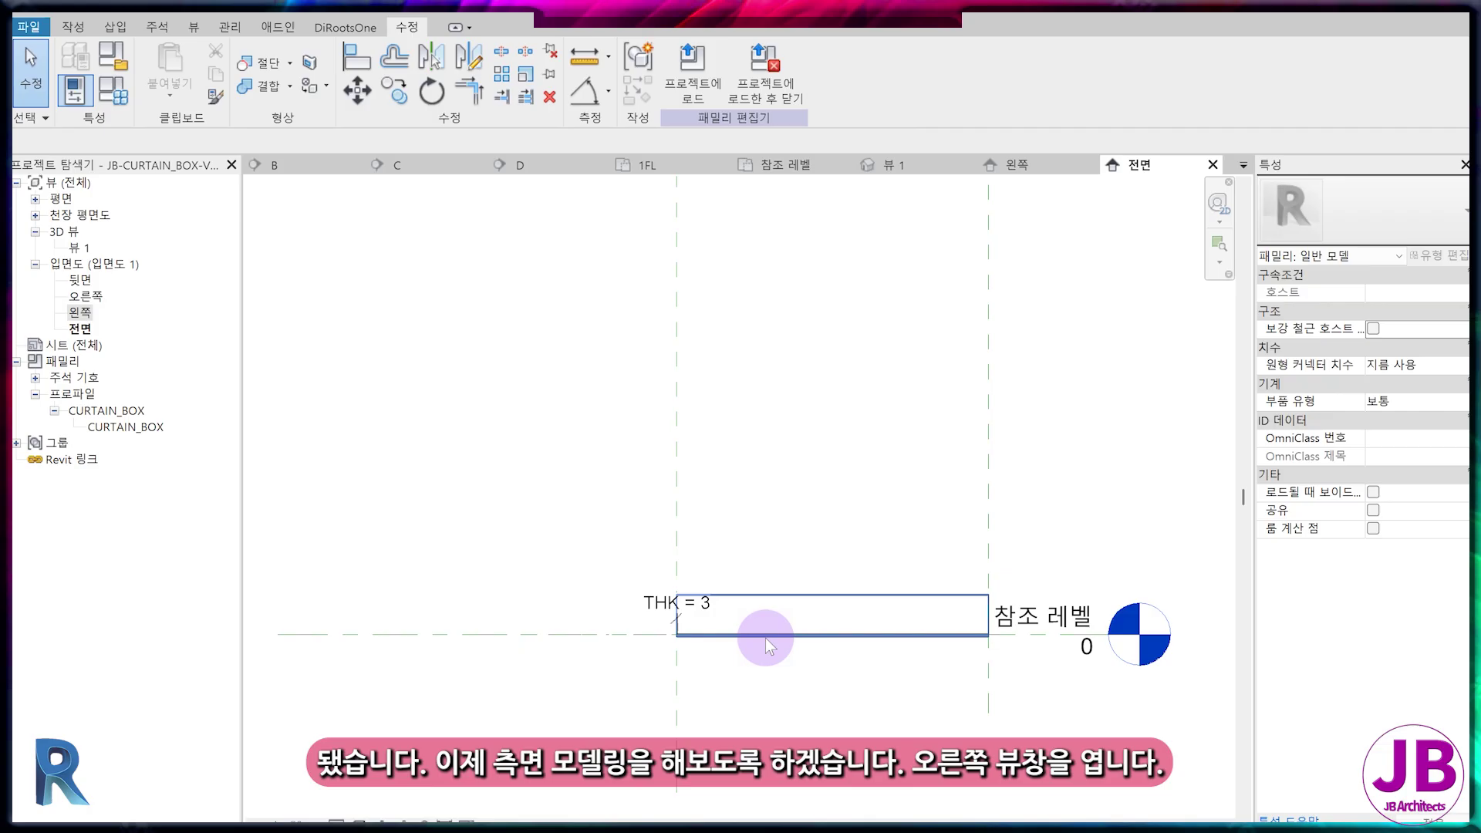
pyautogui.doubleClick(87, 299)
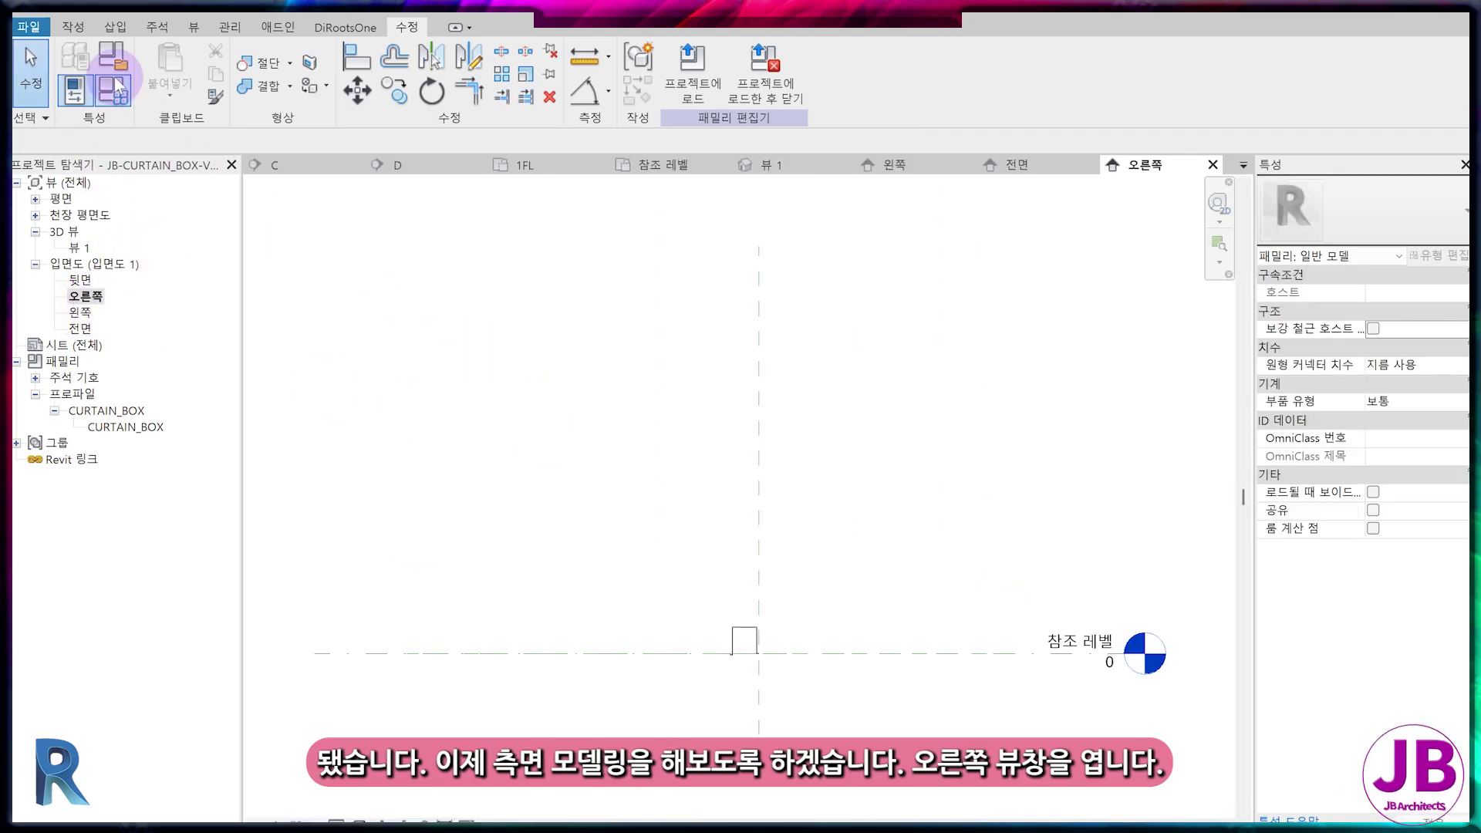
pyautogui.click(73, 27)
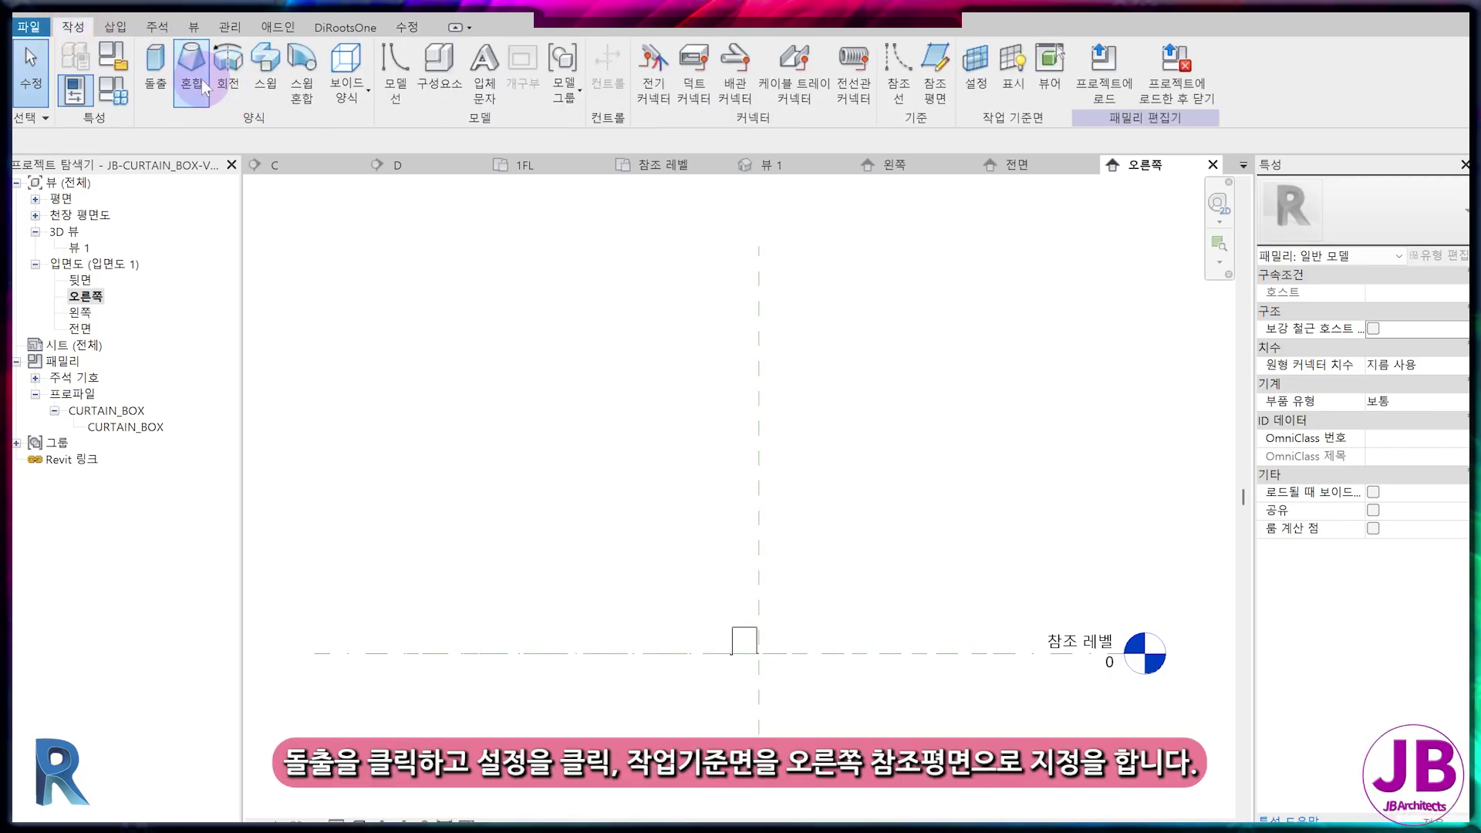
pyautogui.click(155, 69)
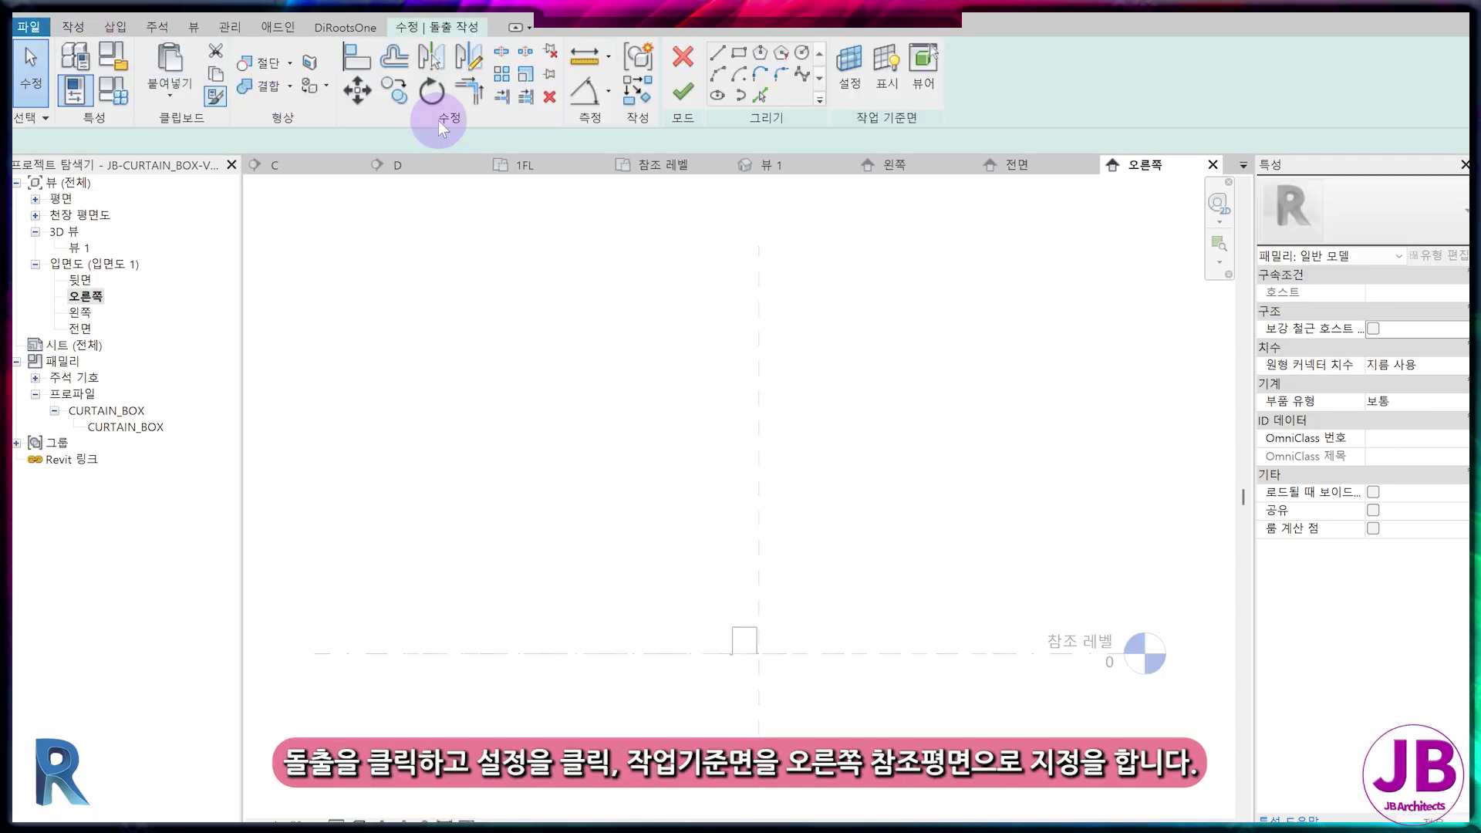
pyautogui.click(852, 74)
pyautogui.click(588, 448)
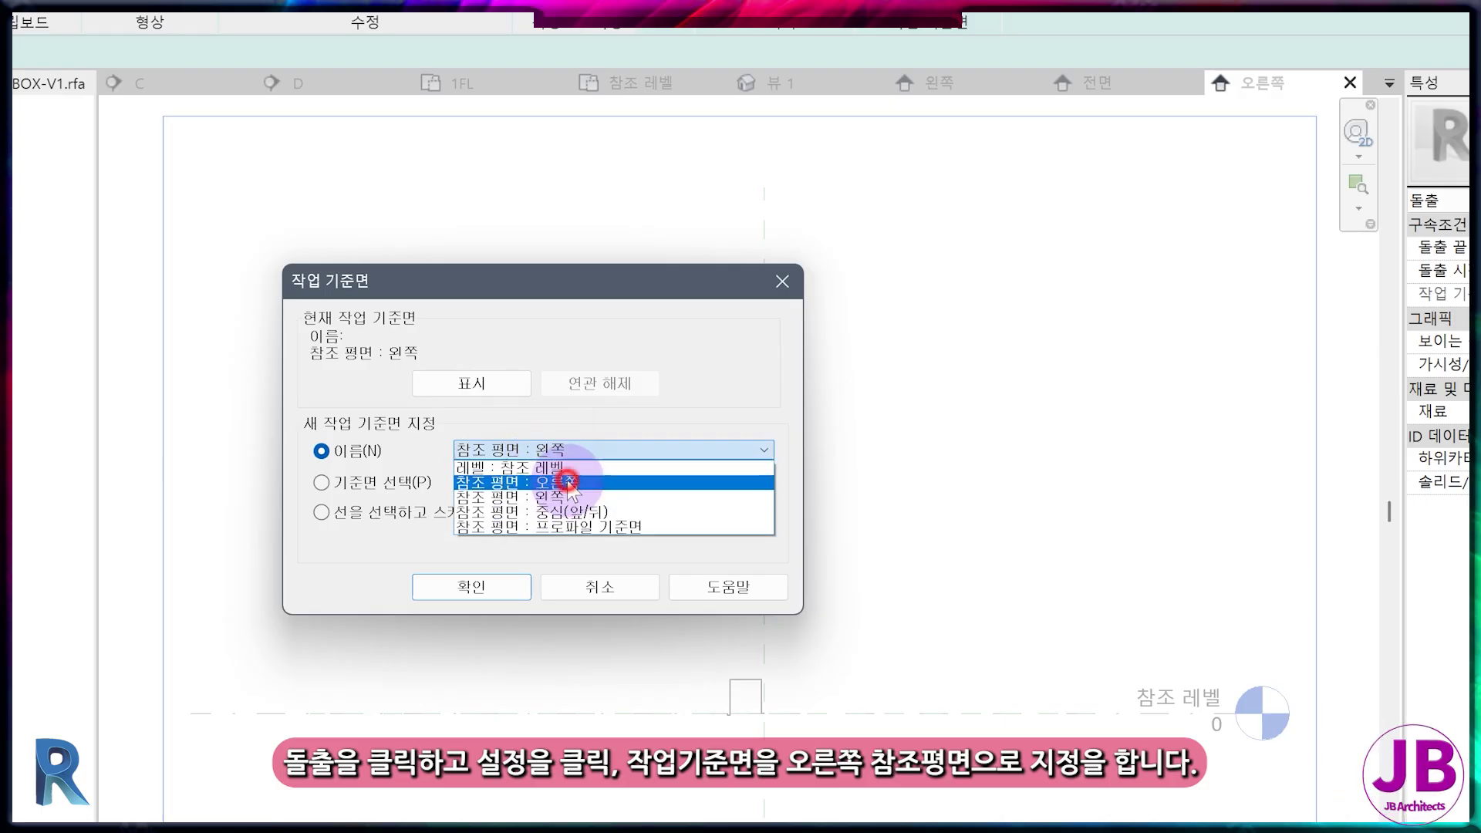
pyautogui.click(568, 483)
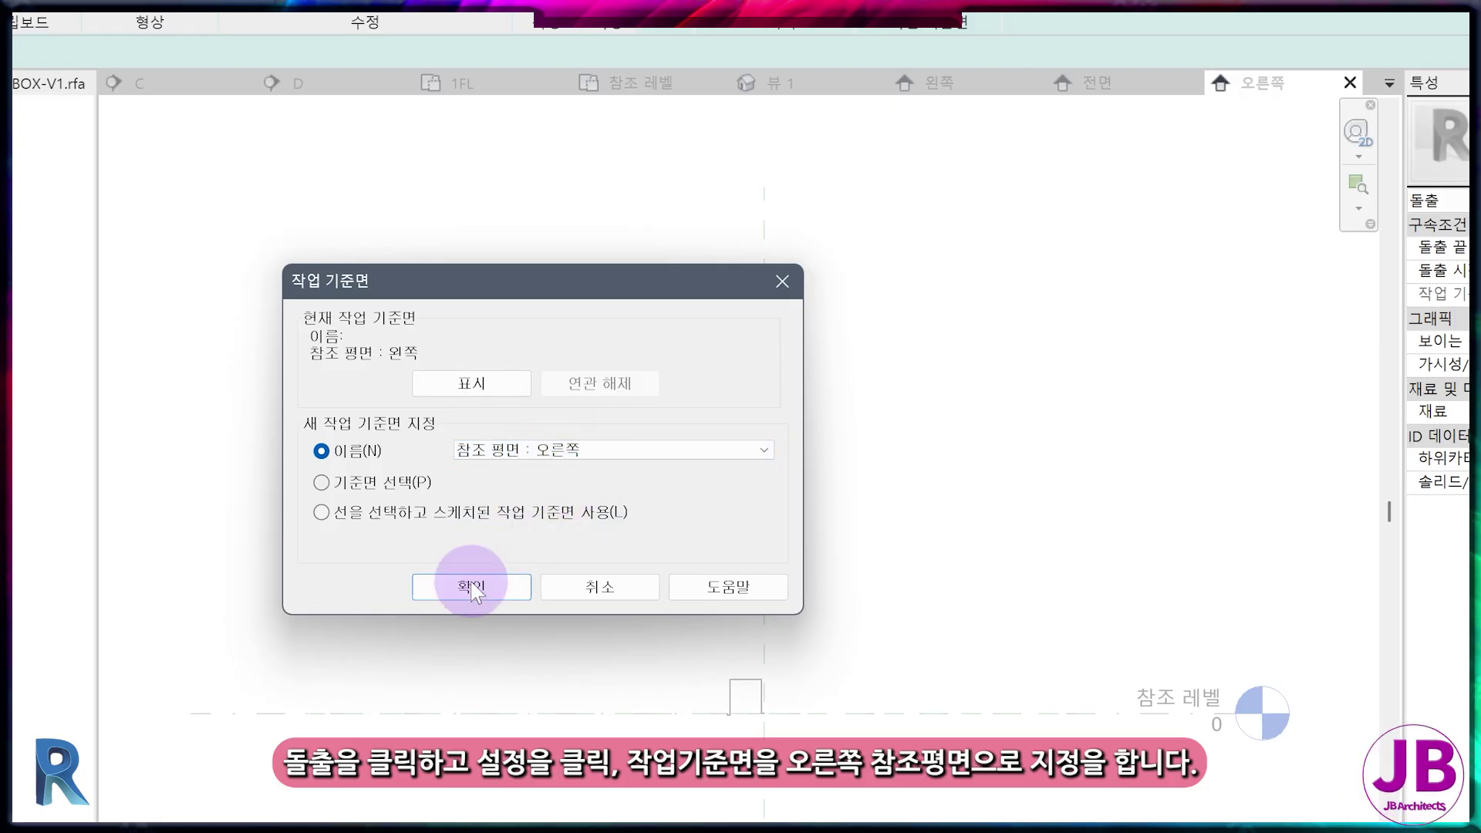
pyautogui.click(472, 586)
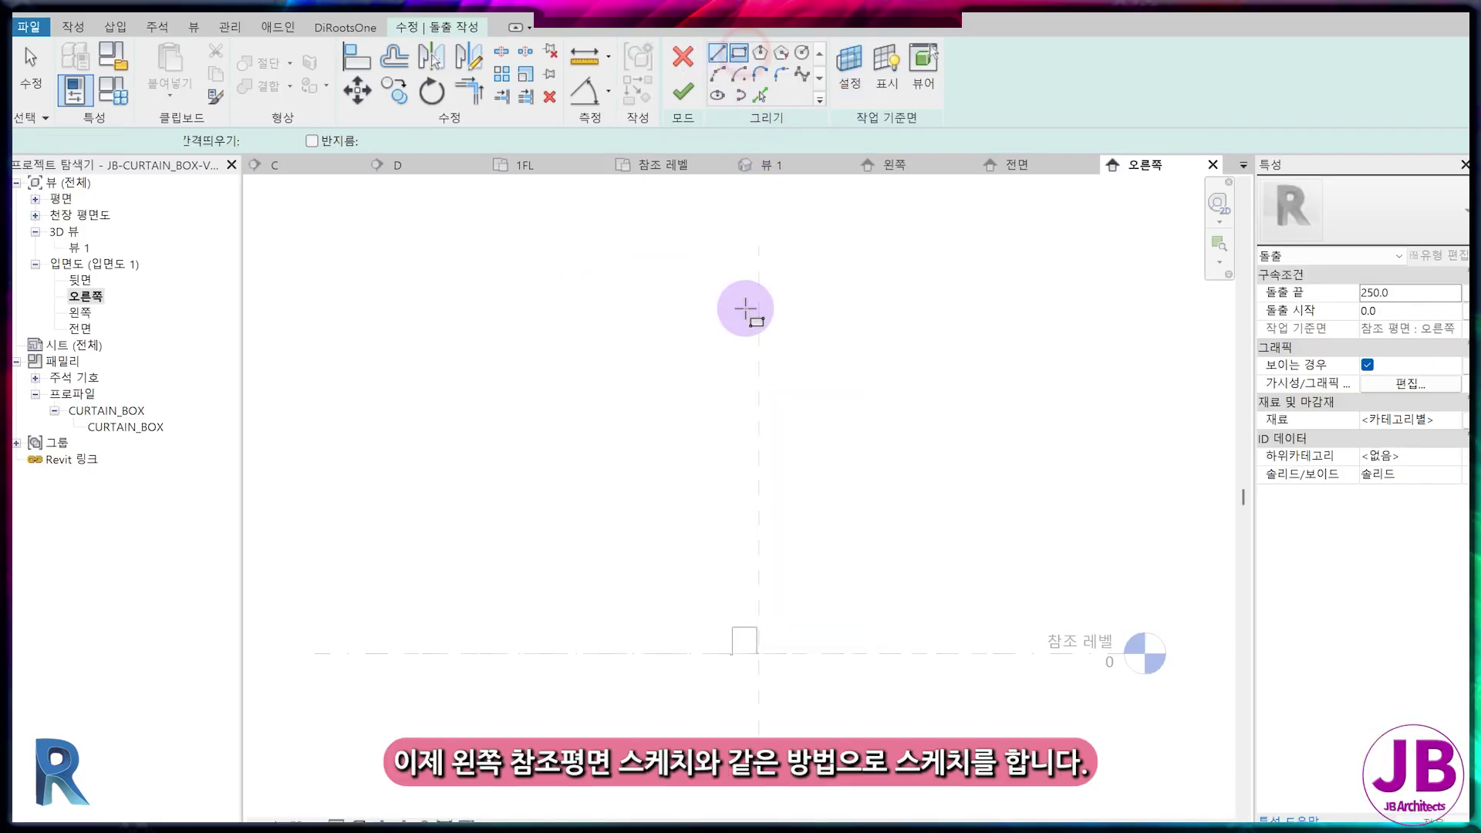
# - Sketch a 135 by 150 mm rectangle inside the curtain box profile in the right elevation
pyautogui.scroll(5, 738, 658)
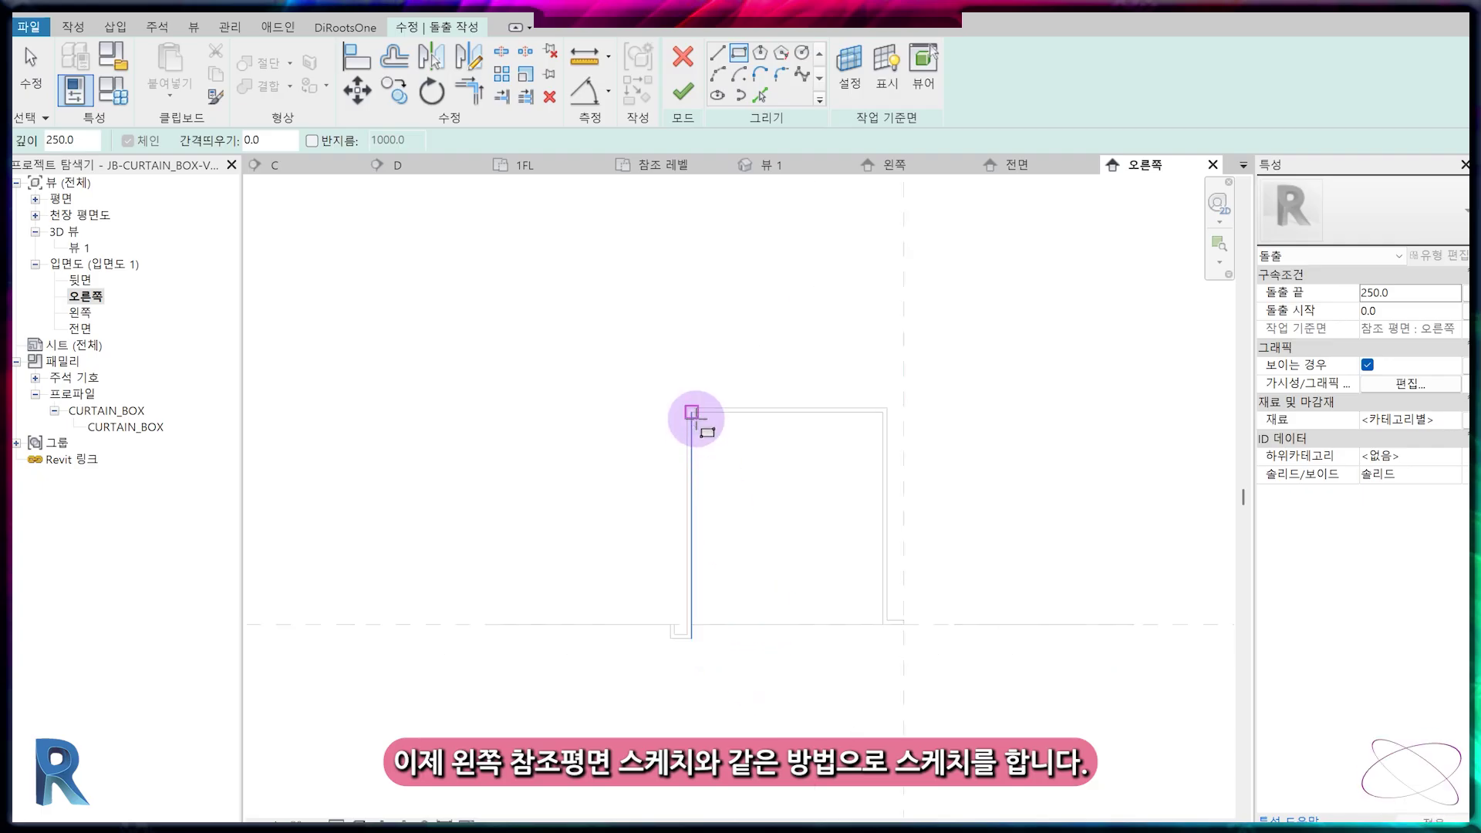
pyautogui.click(695, 415)
pyautogui.scroll(2, 835, 605)
pyautogui.click(917, 633)
# - Lock the four edges of the right end panel's rectangle to their aligned references and finish the extrusion
pyautogui.click(899, 430)
pyautogui.click(735, 281)
pyautogui.click(600, 476)
pyautogui.click(767, 617)
pyautogui.click(683, 92)
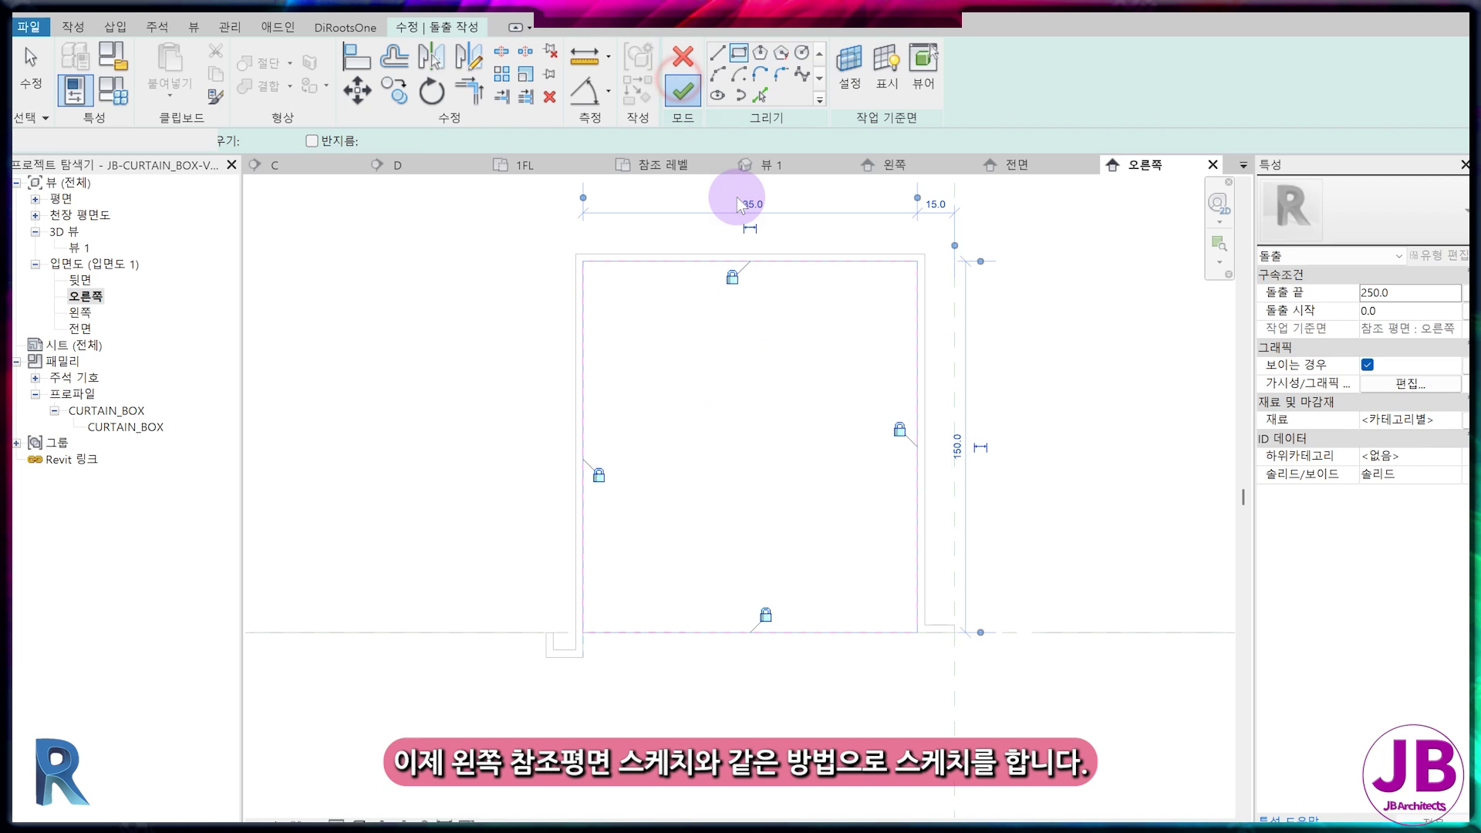
# - In the front elevation, extend the reference level line outward so its head sits clear of the right end panel
pyautogui.click(1012, 166)
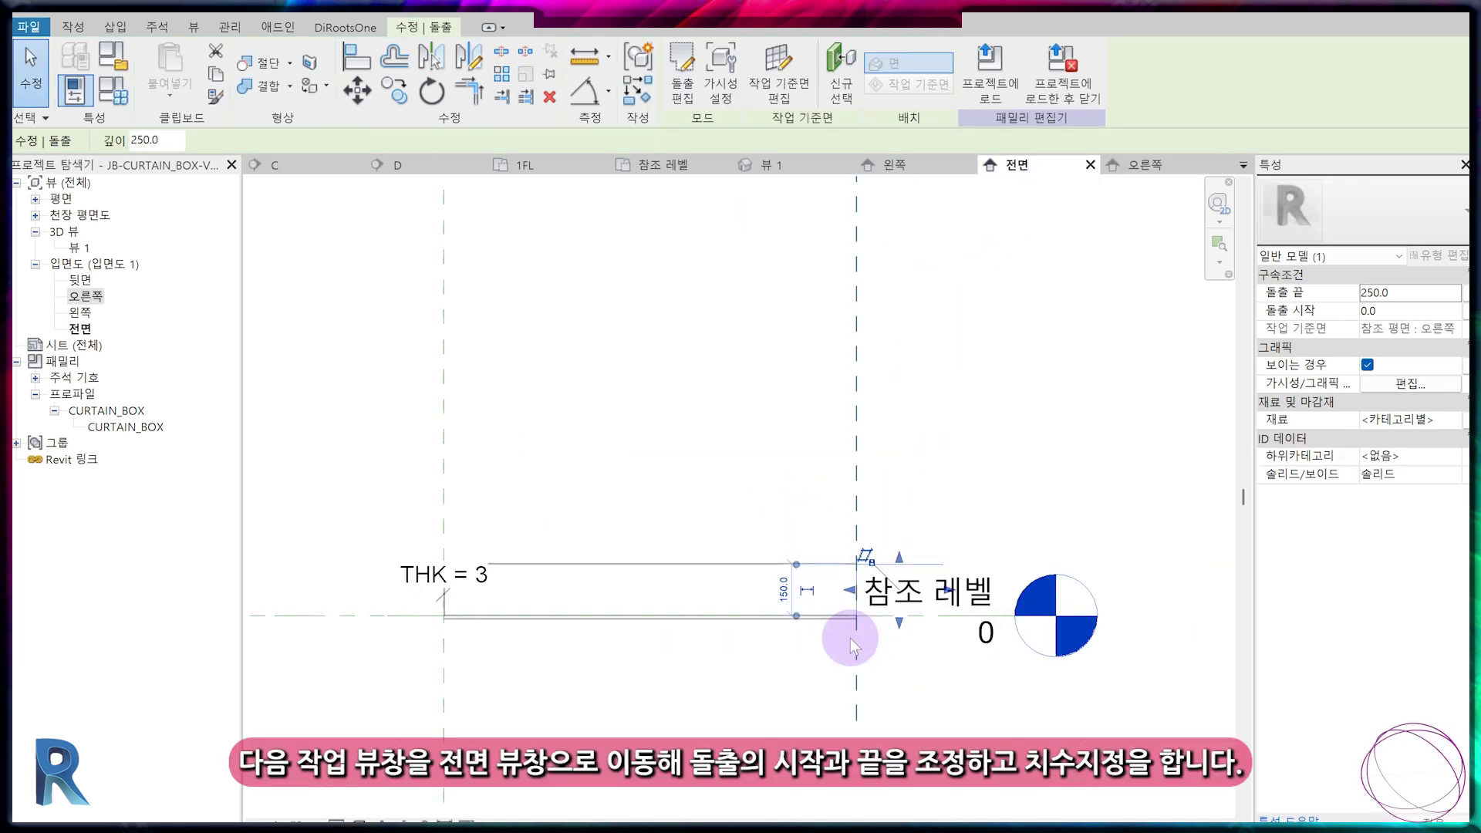
pyautogui.scroll(2, 877, 637)
pyautogui.click(960, 659)
pyautogui.moveTo(1017, 600); pyautogui.dragTo(758, 459, button='middle')
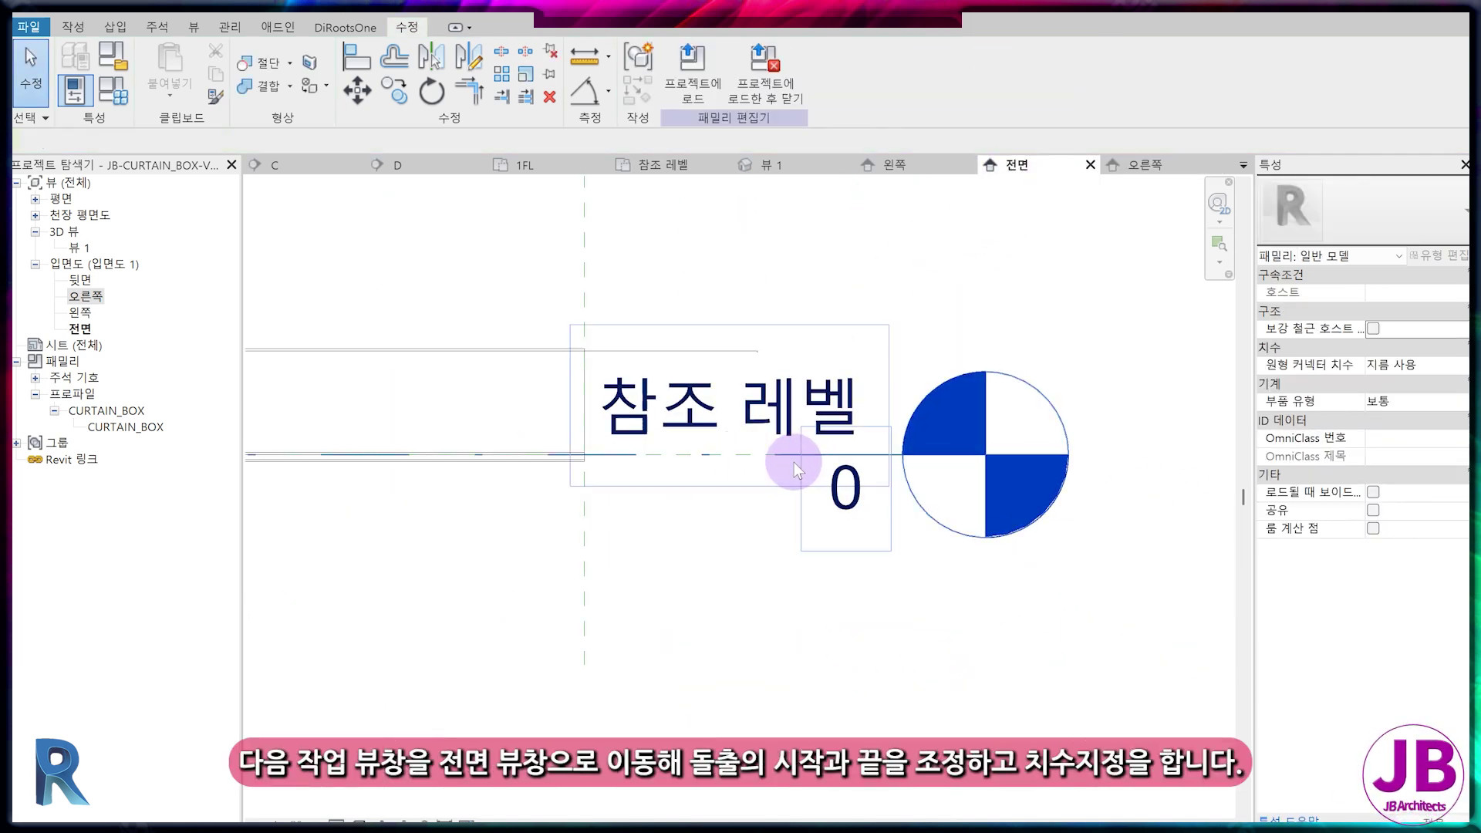
pyautogui.click(847, 457)
pyautogui.moveTo(905, 459); pyautogui.dragTo(1230, 460)
pyautogui.click(961, 596)
pyautogui.scroll(-4, 959, 595)
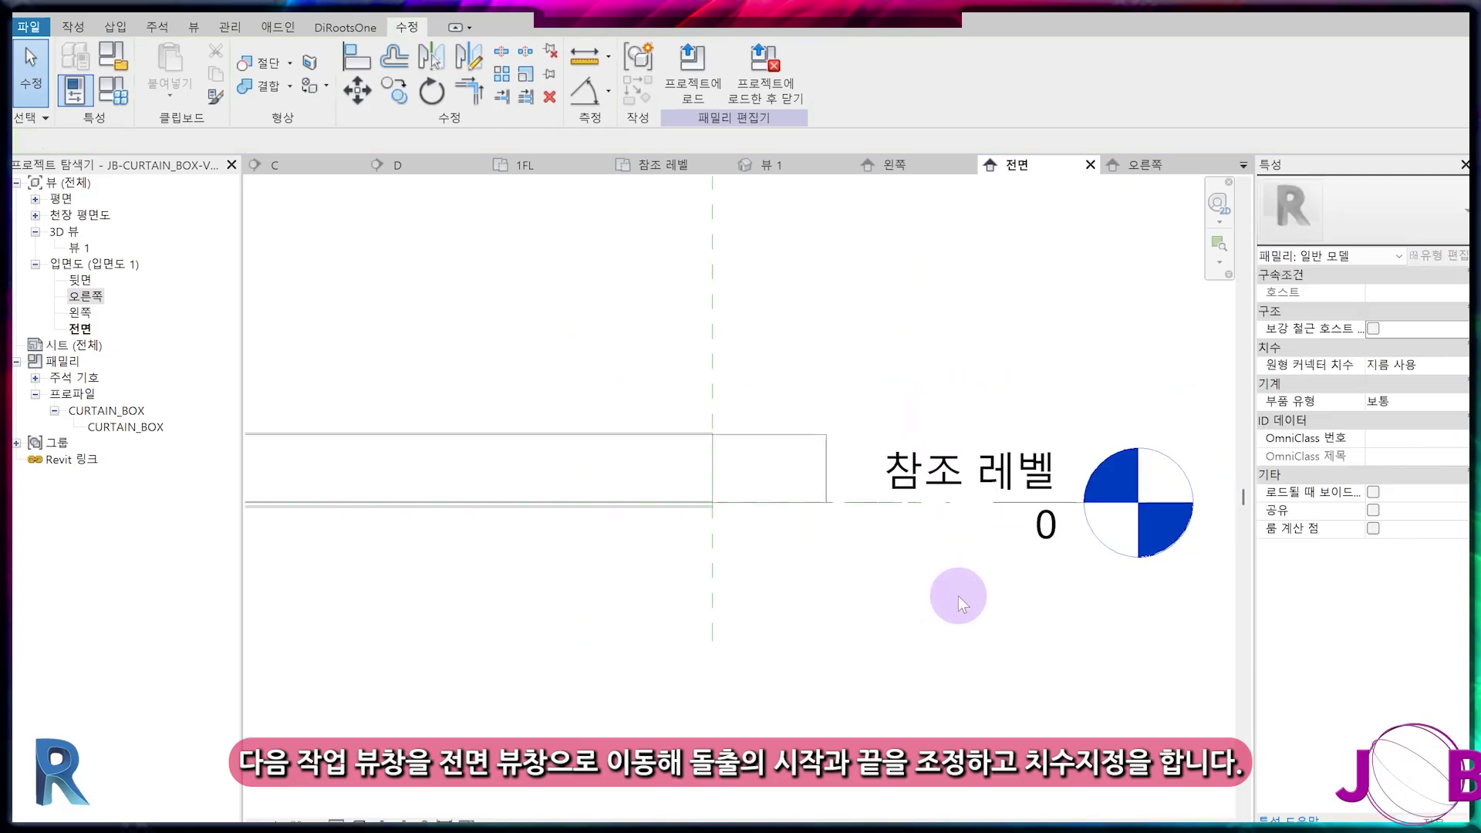
# - Reshape the right end panel extrusion to lie inside the box, starting at about -43.3 and ending at the right reference plane
pyautogui.click(828, 465)
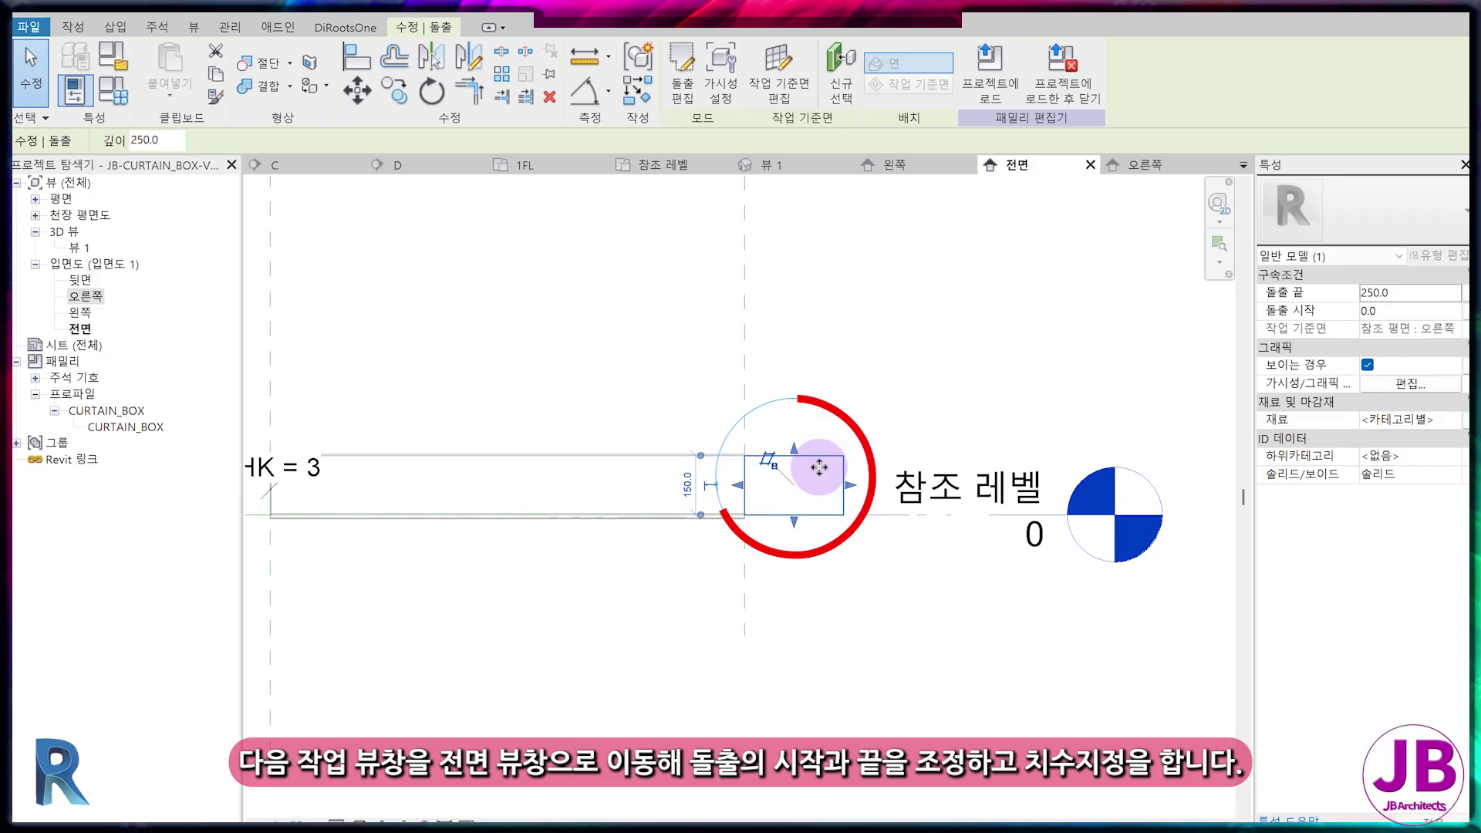
pyautogui.scroll(2, 819, 467)
pyautogui.moveTo(685, 495); pyautogui.dragTo(656, 496)
pyautogui.moveTo(871, 497); pyautogui.dragTo(701, 491)
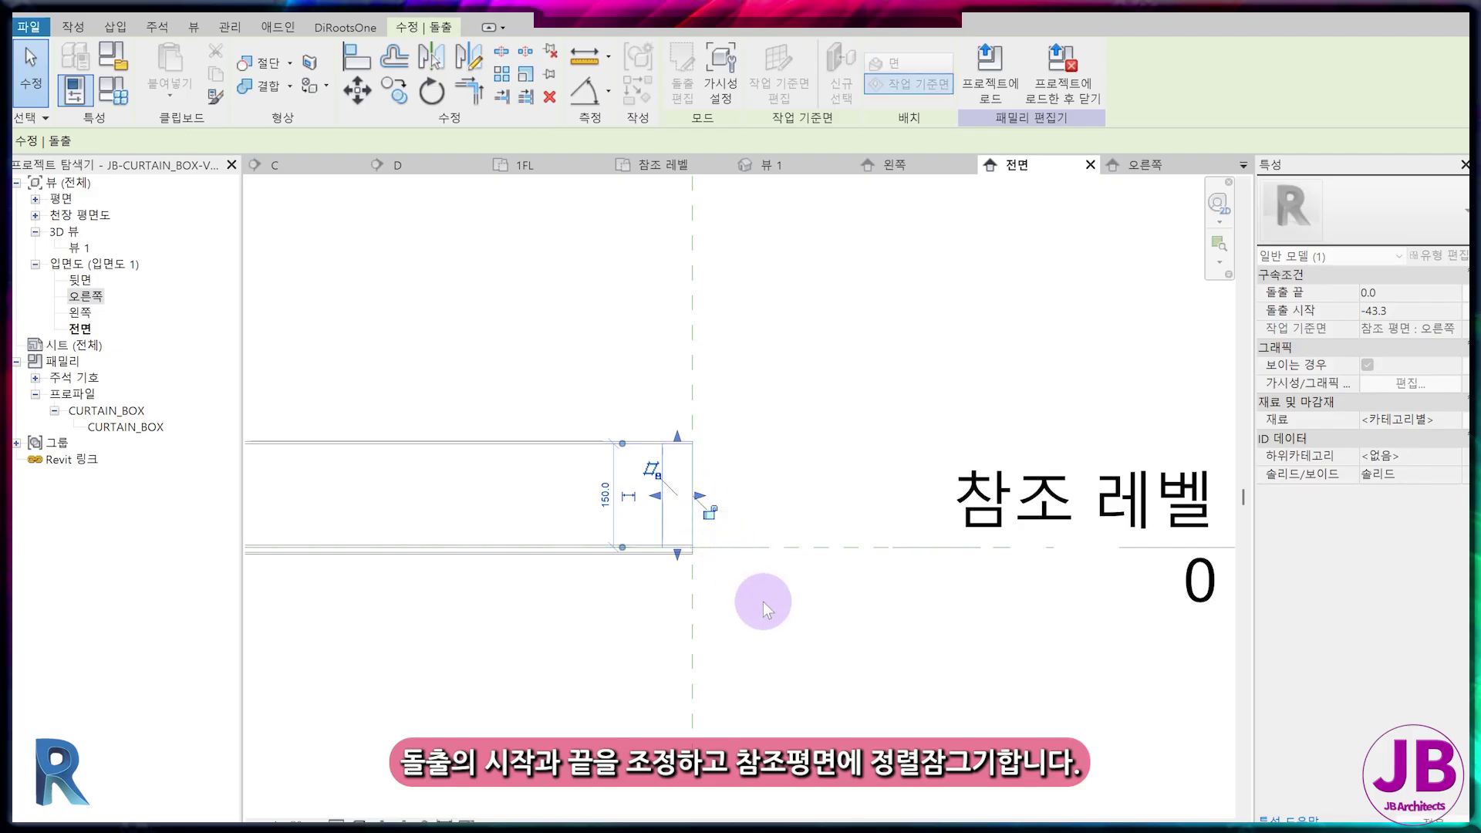
# - Align the right end panel's outer face to the right reference plane
pyautogui.click(762, 598)
pyautogui.press('a')
pyautogui.press('l')
pyautogui.click(694, 637)
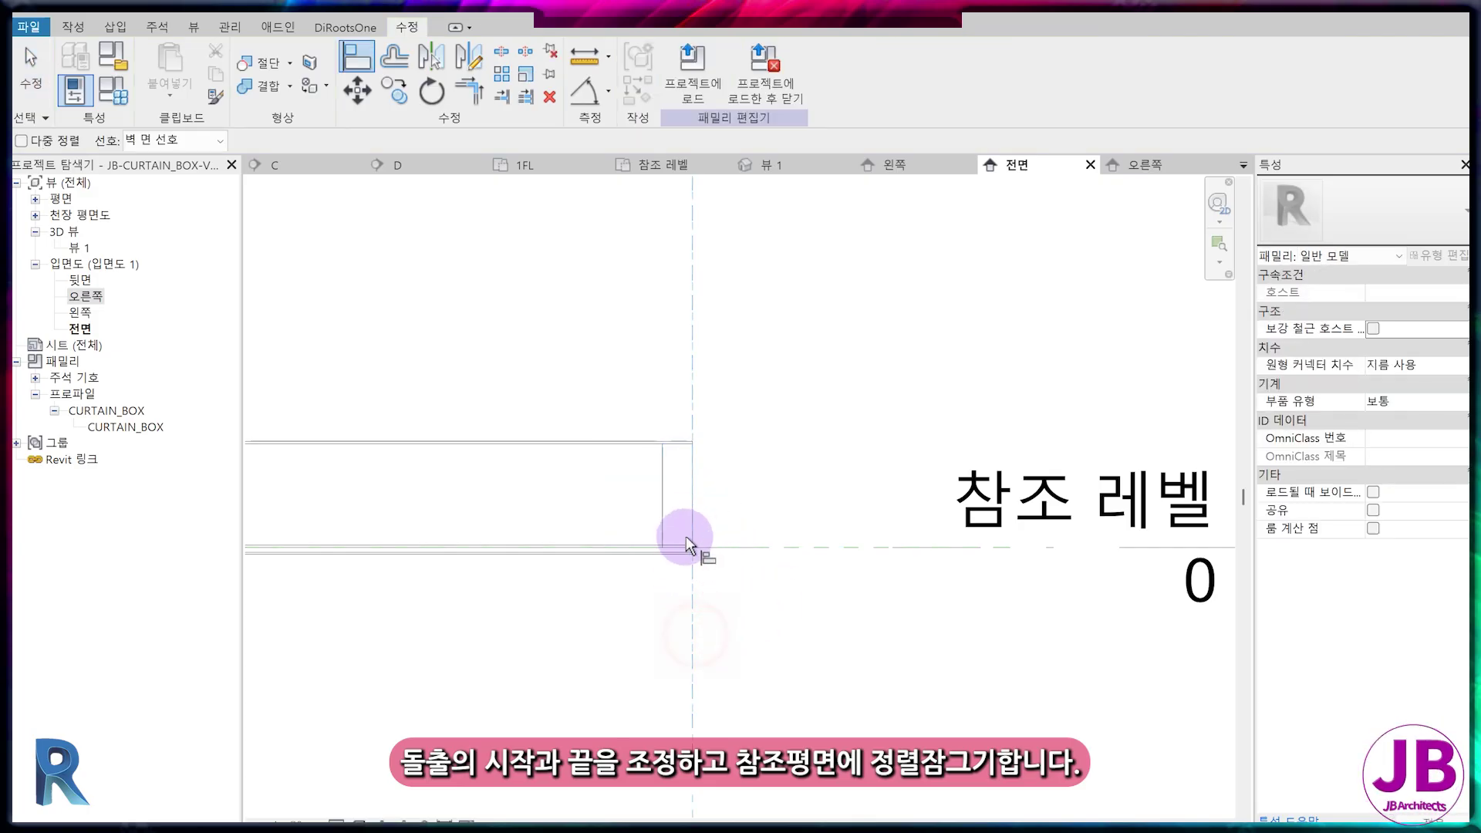
pyautogui.click(690, 496)
pyautogui.press('Escape')
# - Dimension the right end panel's thickness above the box and label the dimension with the THK parameter
pyautogui.press('d')
pyautogui.press('i')
pyautogui.click(693, 496)
pyautogui.click(664, 496)
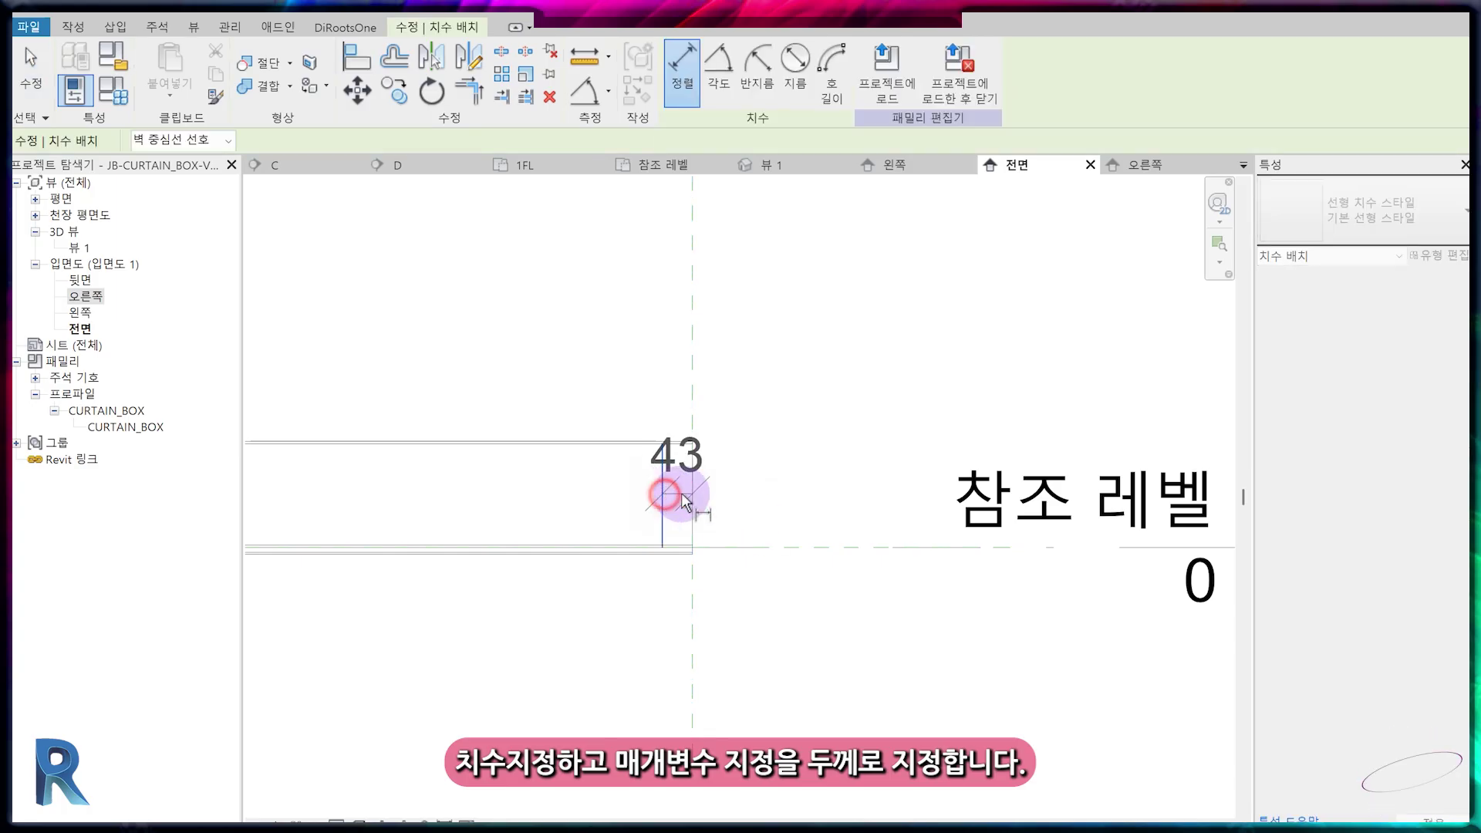
pyautogui.click(782, 407)
pyautogui.press('Escape')
pyautogui.press('Escape')
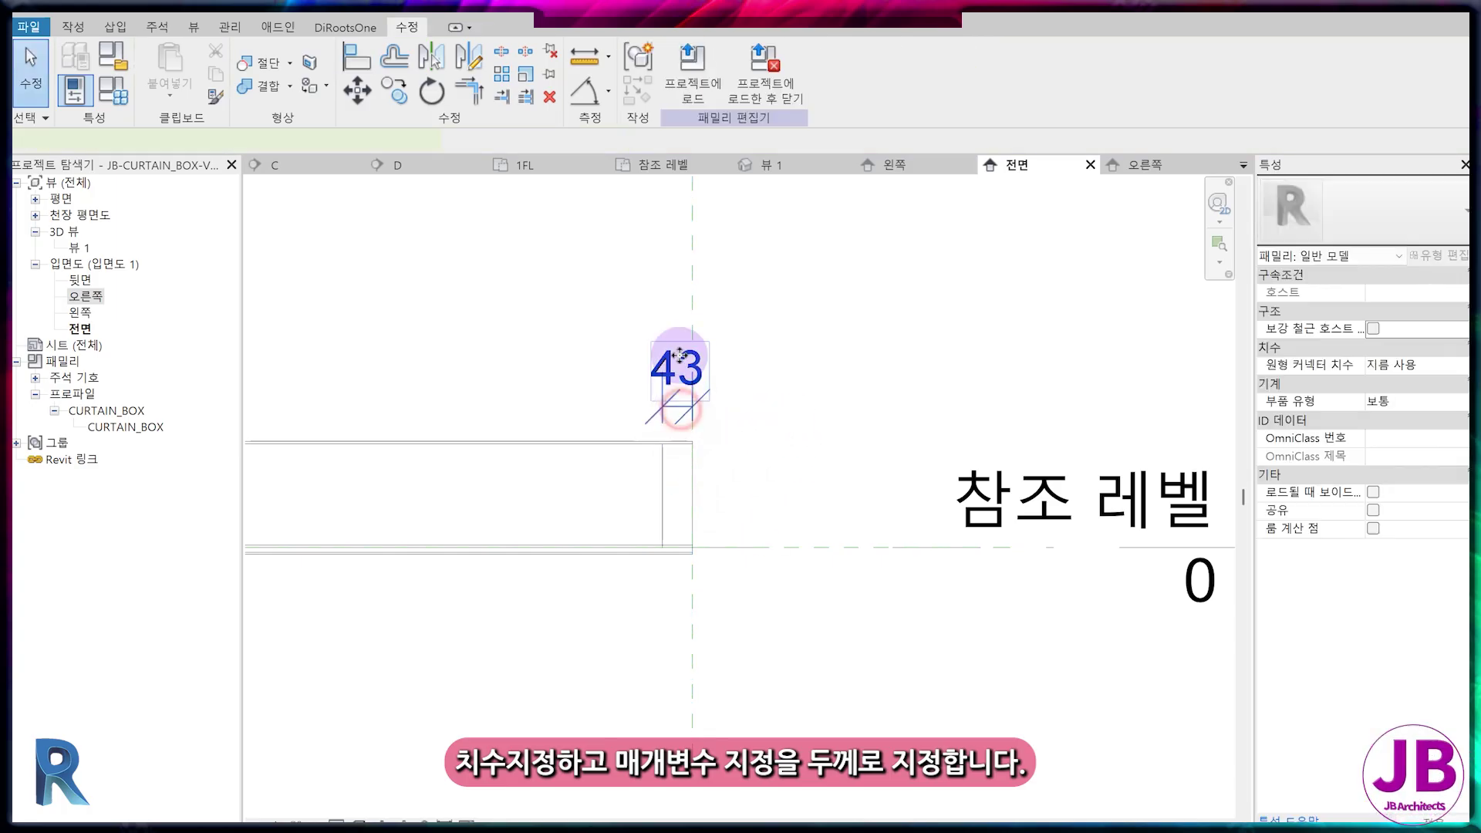
pyautogui.click(679, 406)
pyautogui.click(726, 77)
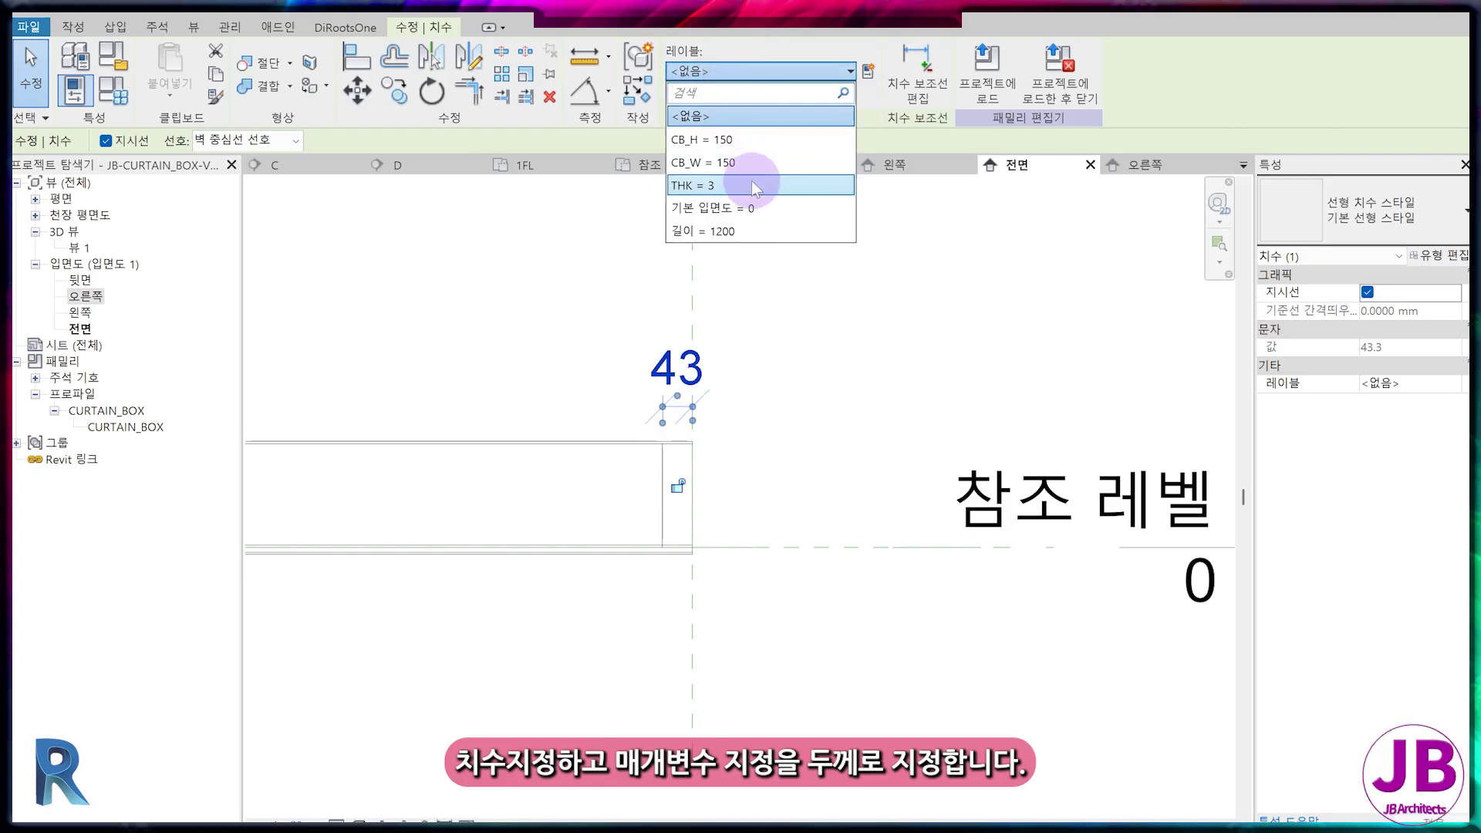
pyautogui.click(752, 180)
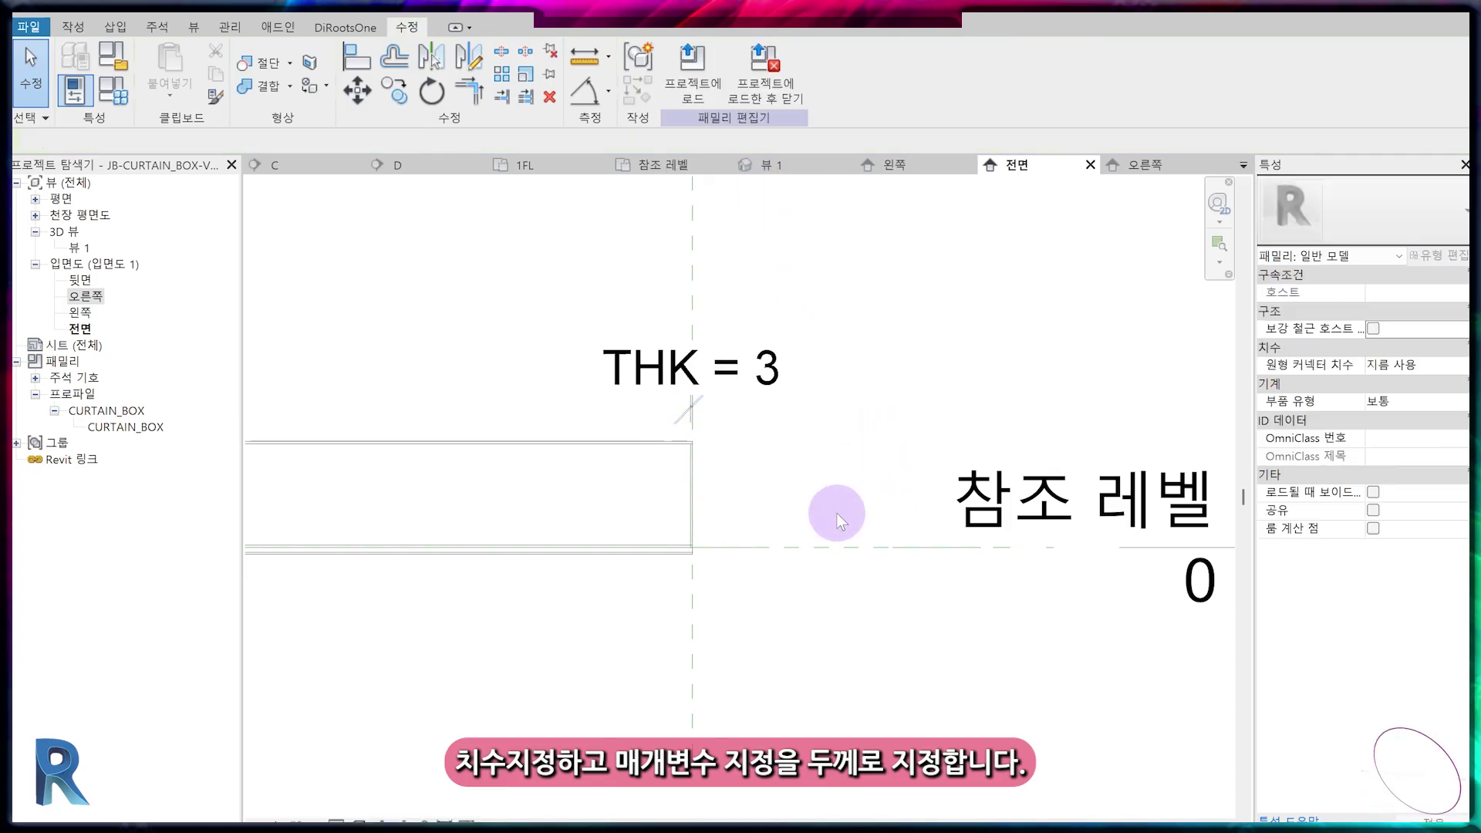
# - Display the 3D view (뷰 1) in a shaded visual style and inspect the closed ends of the curtain box
pyautogui.scroll(-4, 837, 512)
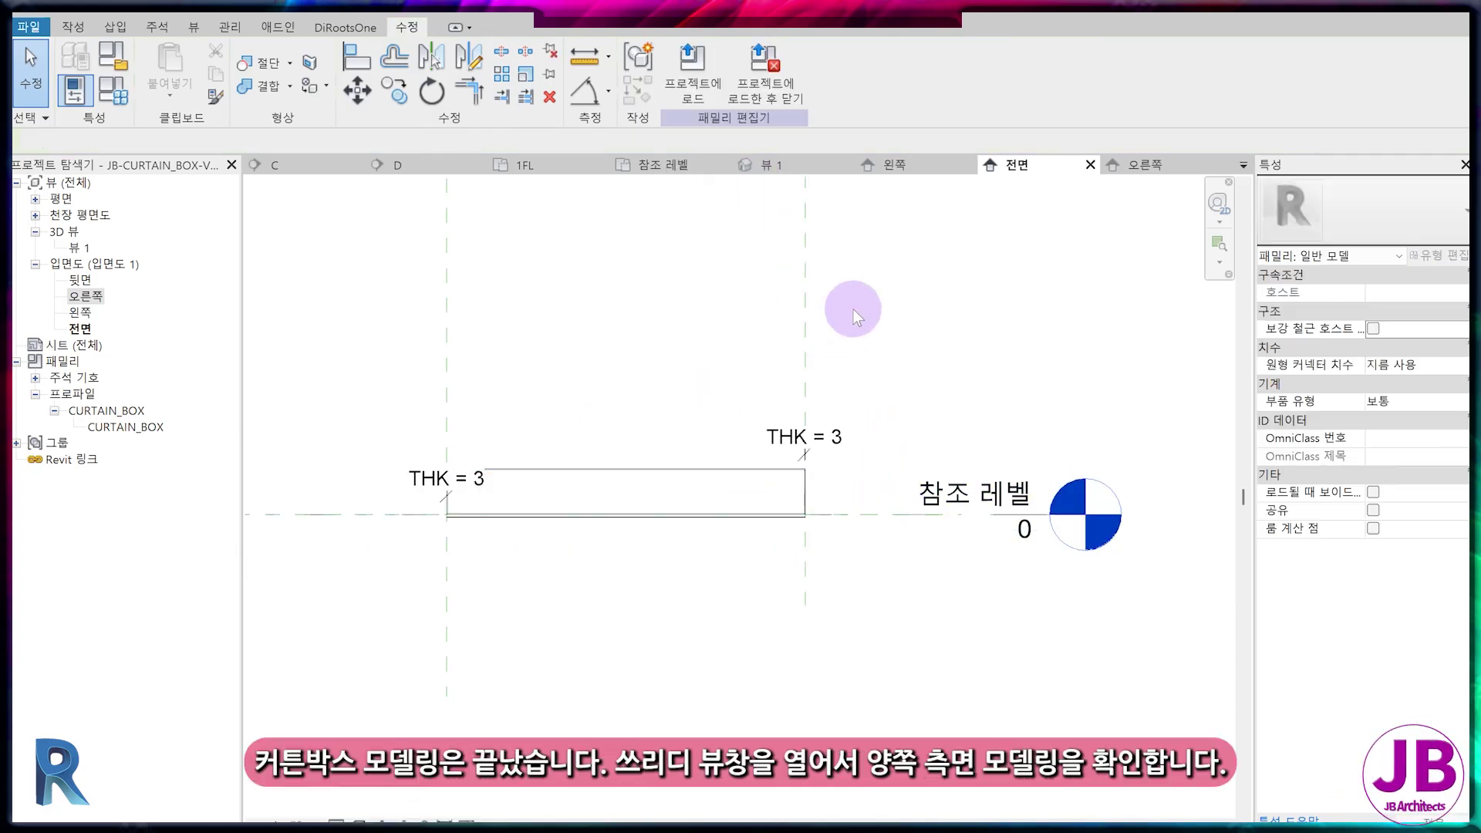
pyautogui.click(767, 165)
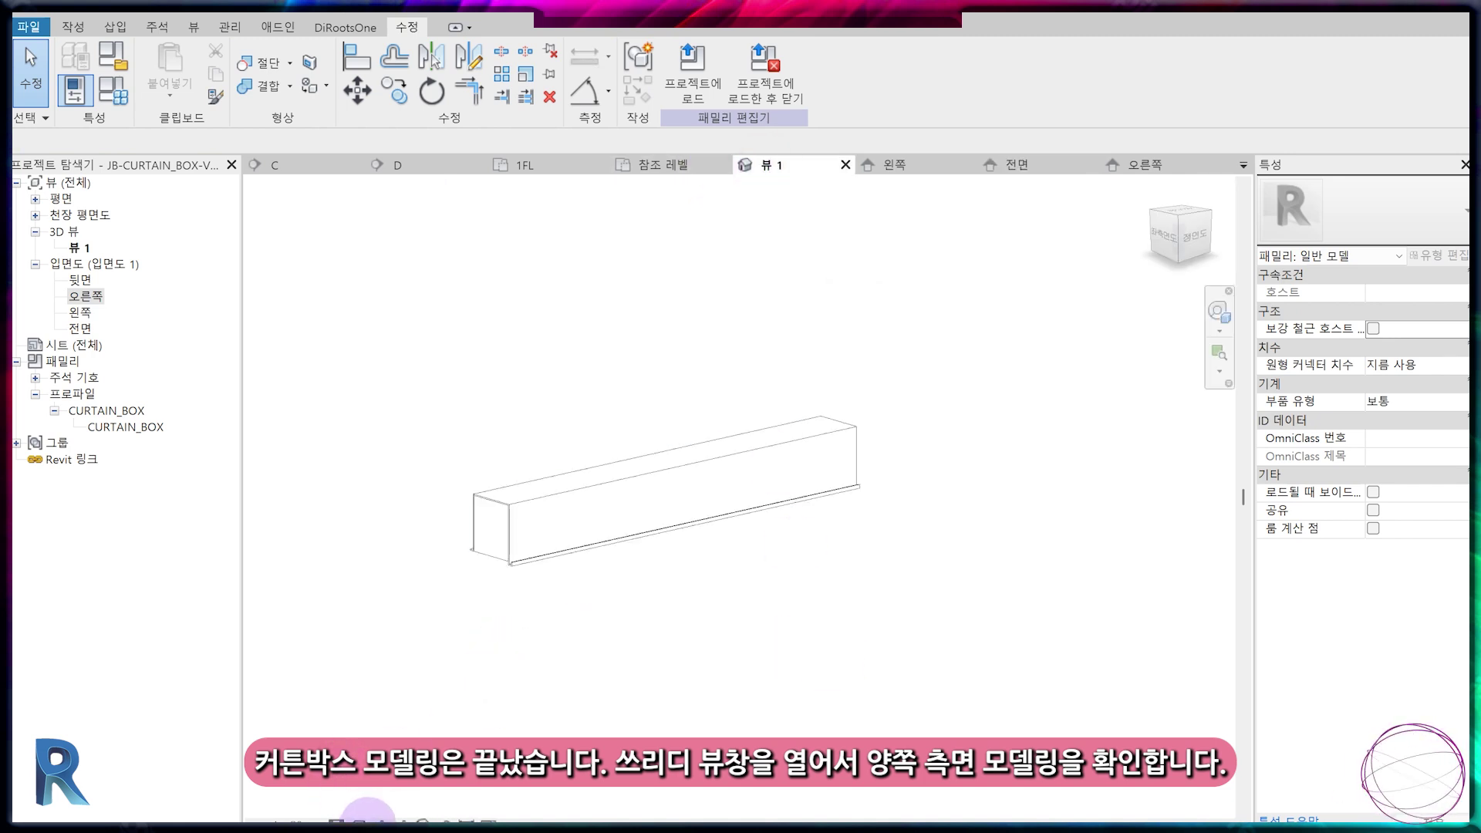
pyautogui.click(358, 821)
pyautogui.click(378, 754)
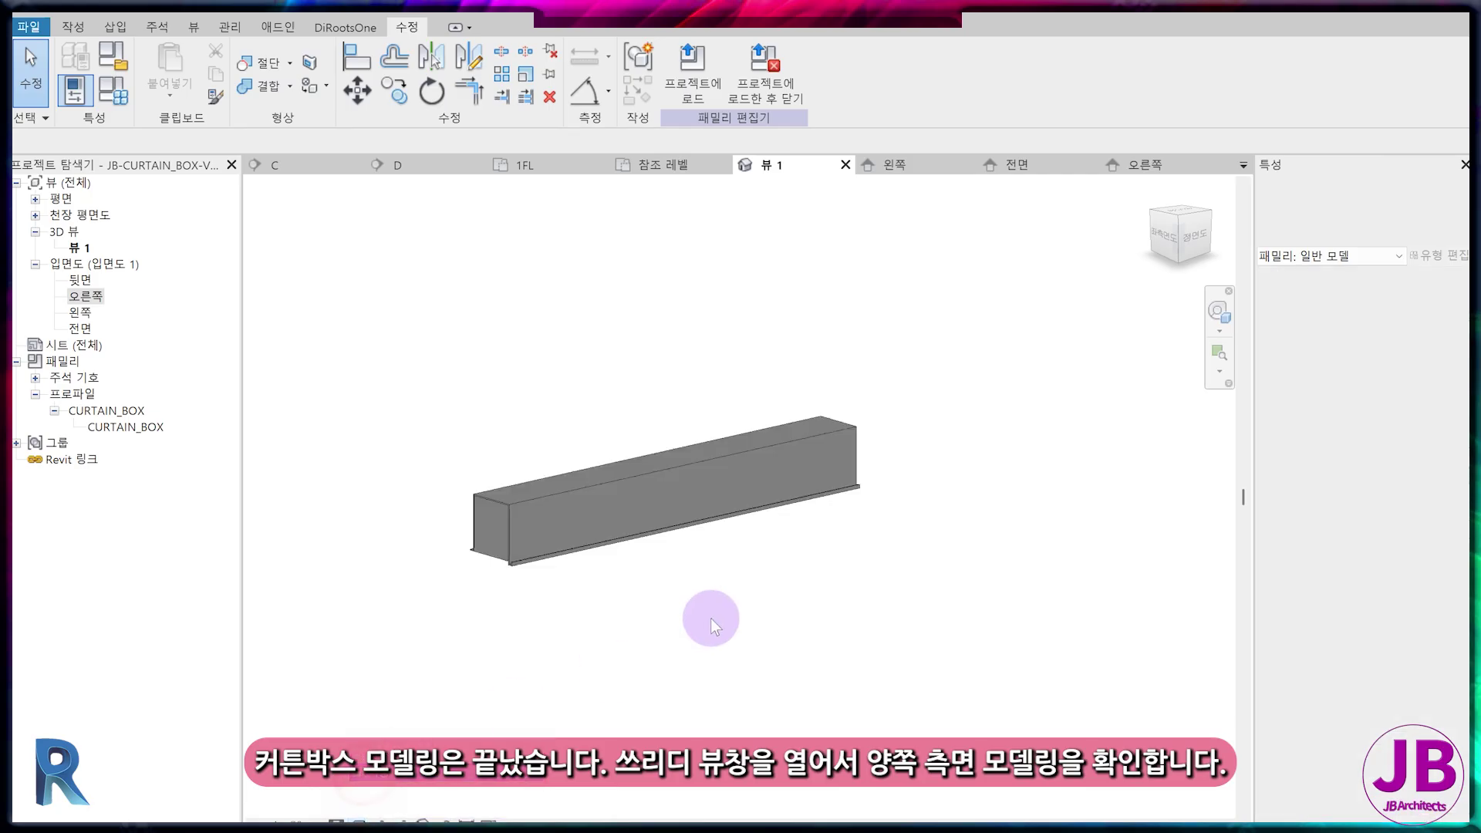
pyautogui.moveTo(754, 619)
pyautogui.keyDown('shift'); pyautogui.mouseDown(button='middle')
pyautogui.moveTo(602, 661)
pyautogui.moveTo(603, 509)
pyautogui.moveTo(556, 248)
pyautogui.moveTo(767, 487)
pyautogui.moveTo(849, 608)
pyautogui.moveTo(853, 721)
pyautogui.moveTo(837, 695)
pyautogui.moveTo(857, 740)
pyautogui.moveTo(853, 711)
pyautogui.moveTo(780, 622)
pyautogui.moveTo(728, 672)
pyautogui.mouseUp(button='middle'); pyautogui.keyUp('shift')
pyautogui.scroll(3, 775, 494)
pyautogui.scroll(-5, 728, 671)
pyautogui.scroll(1, 727, 670)
pyautogui.scroll(1, 727, 670)
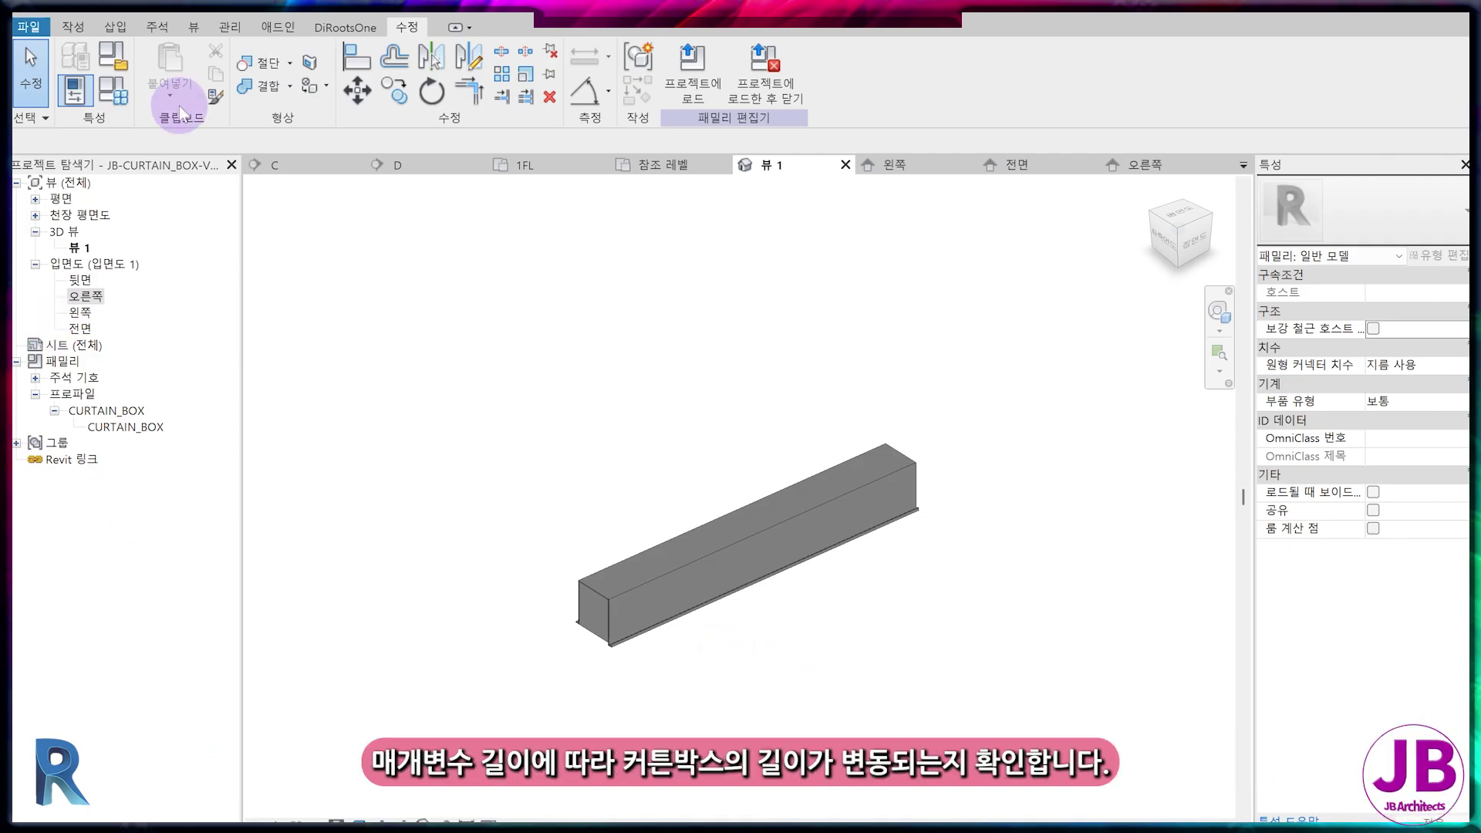
# - Set the 길이 (length) parameter to 2100 in the family types and apply it
pyautogui.click(83, 91)
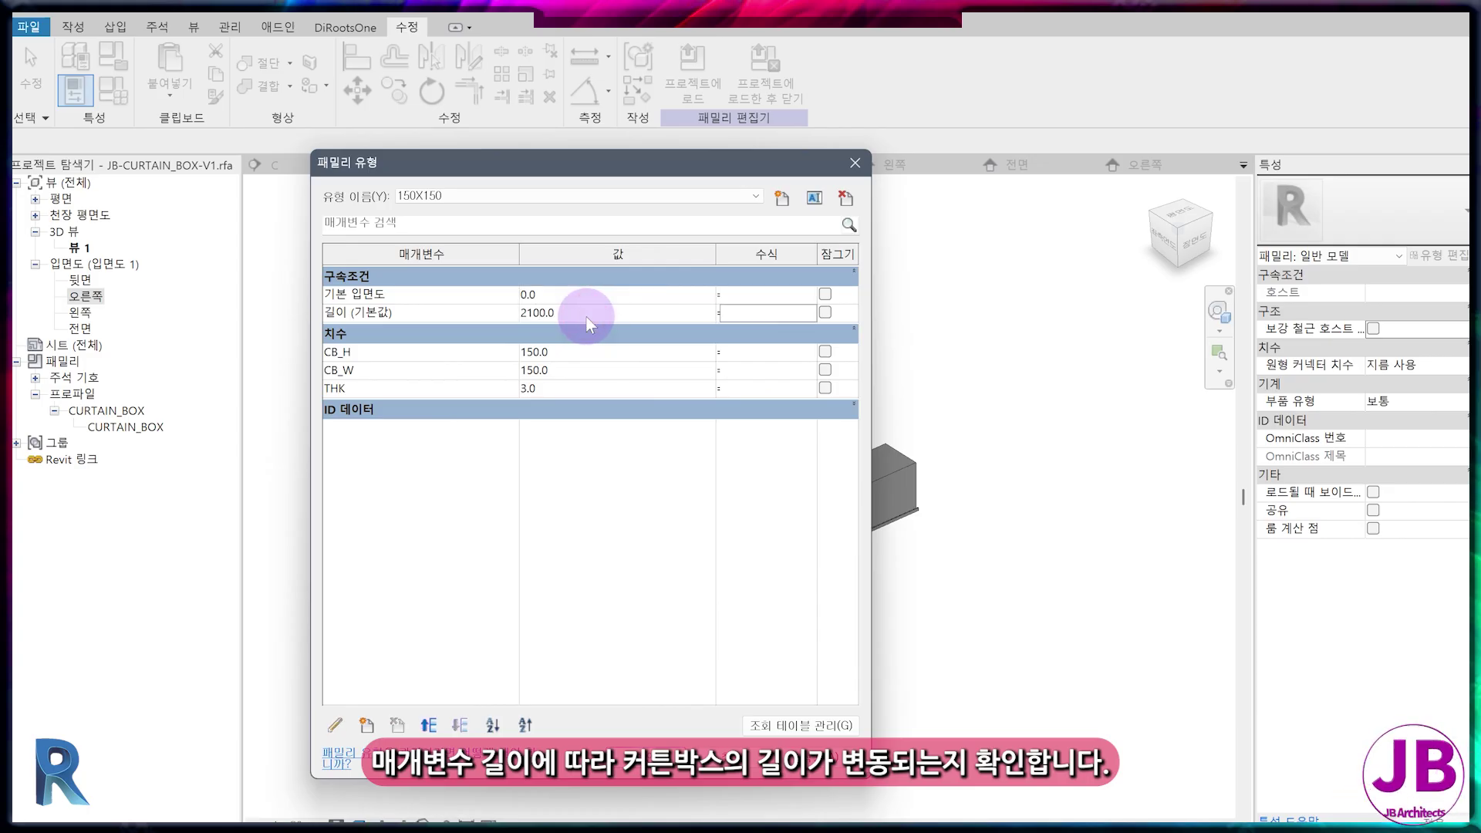
pyautogui.press('Return')
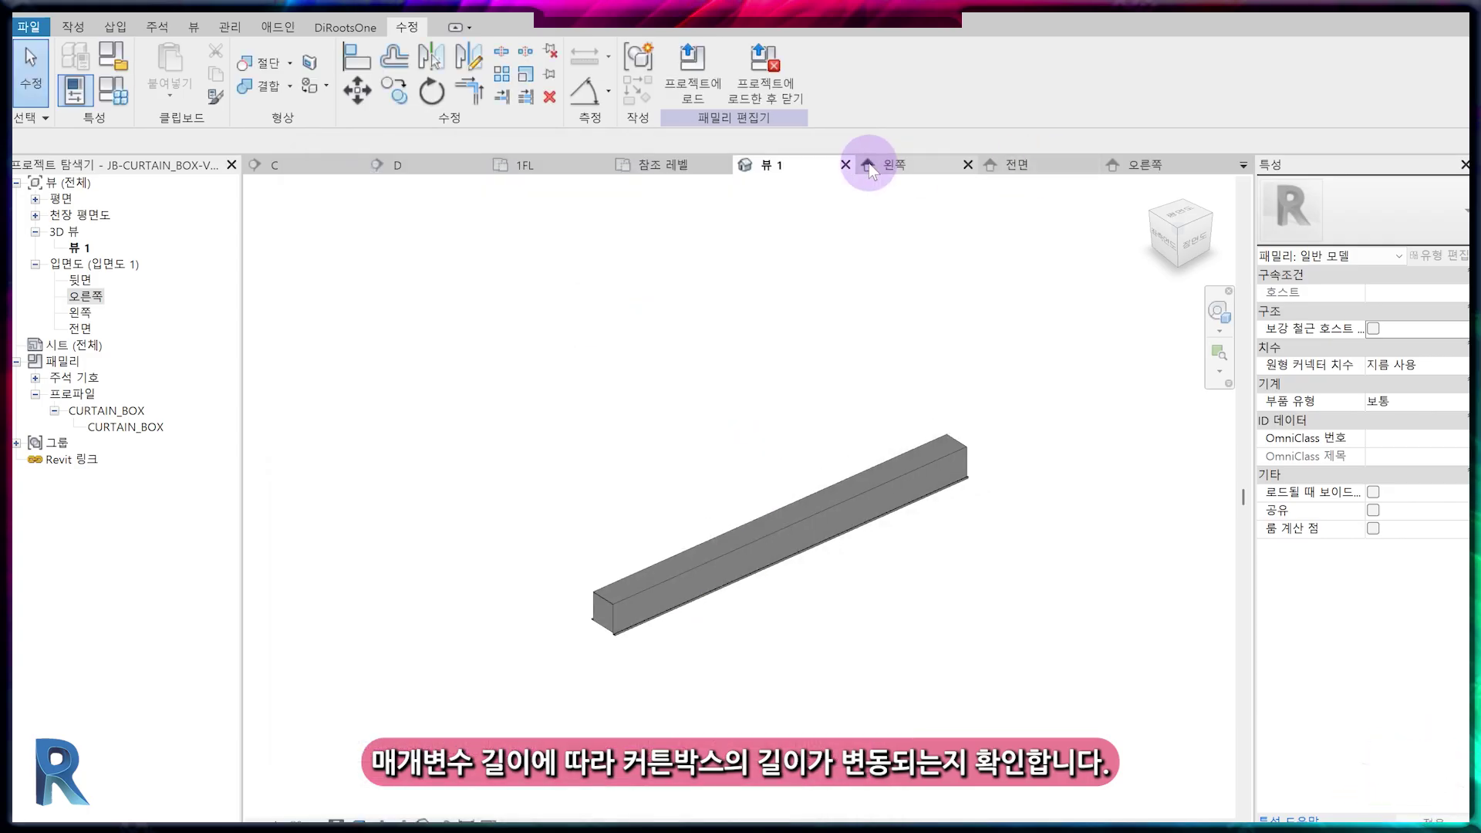
# - In the left elevation, create a reference plane offset 90 from the existing vertical reference plane, on the curtain box side
pyautogui.click(887, 164)
pyautogui.scroll(-3, 834, 639)
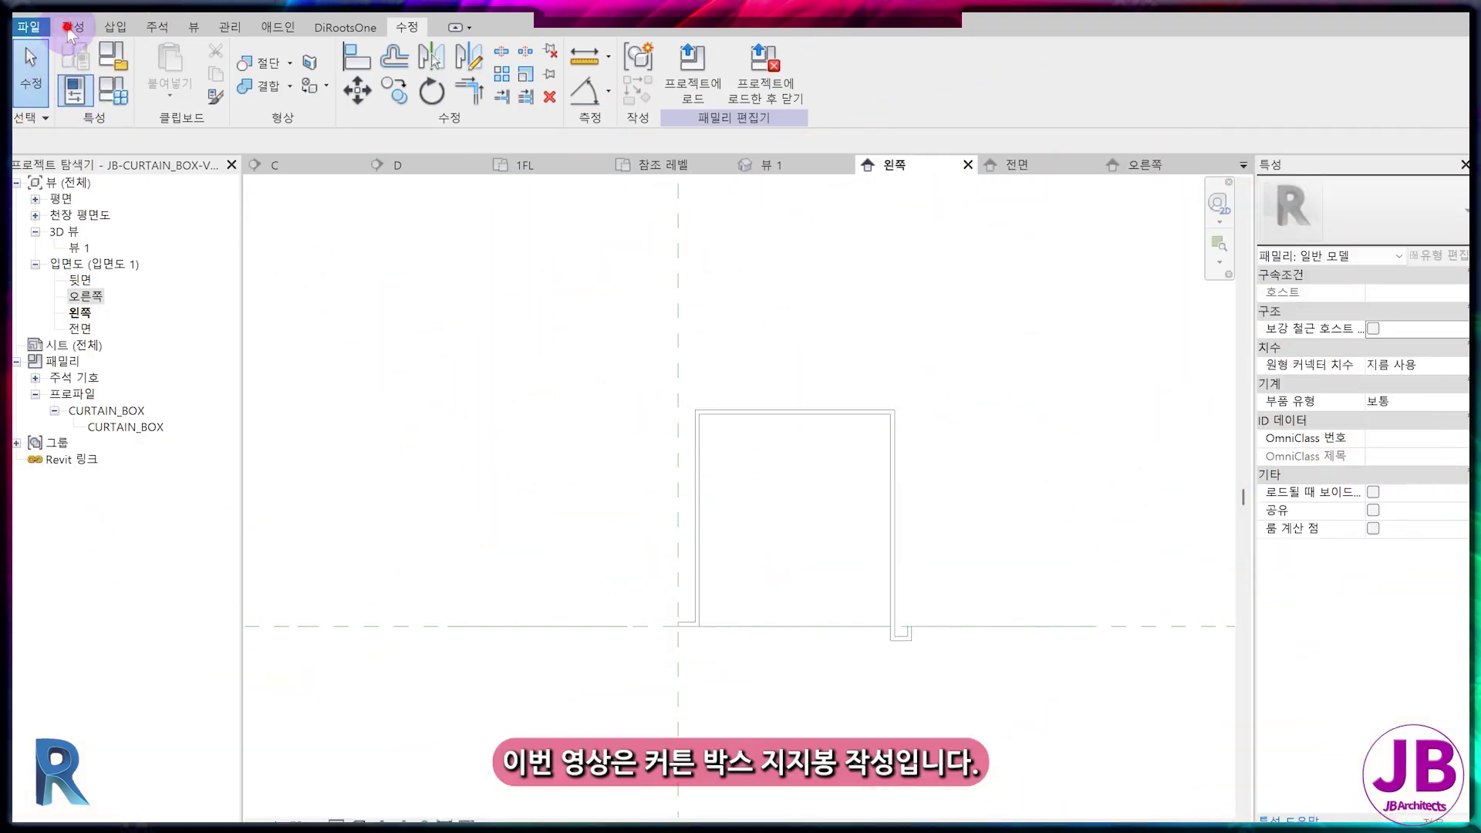
pyautogui.click(71, 28)
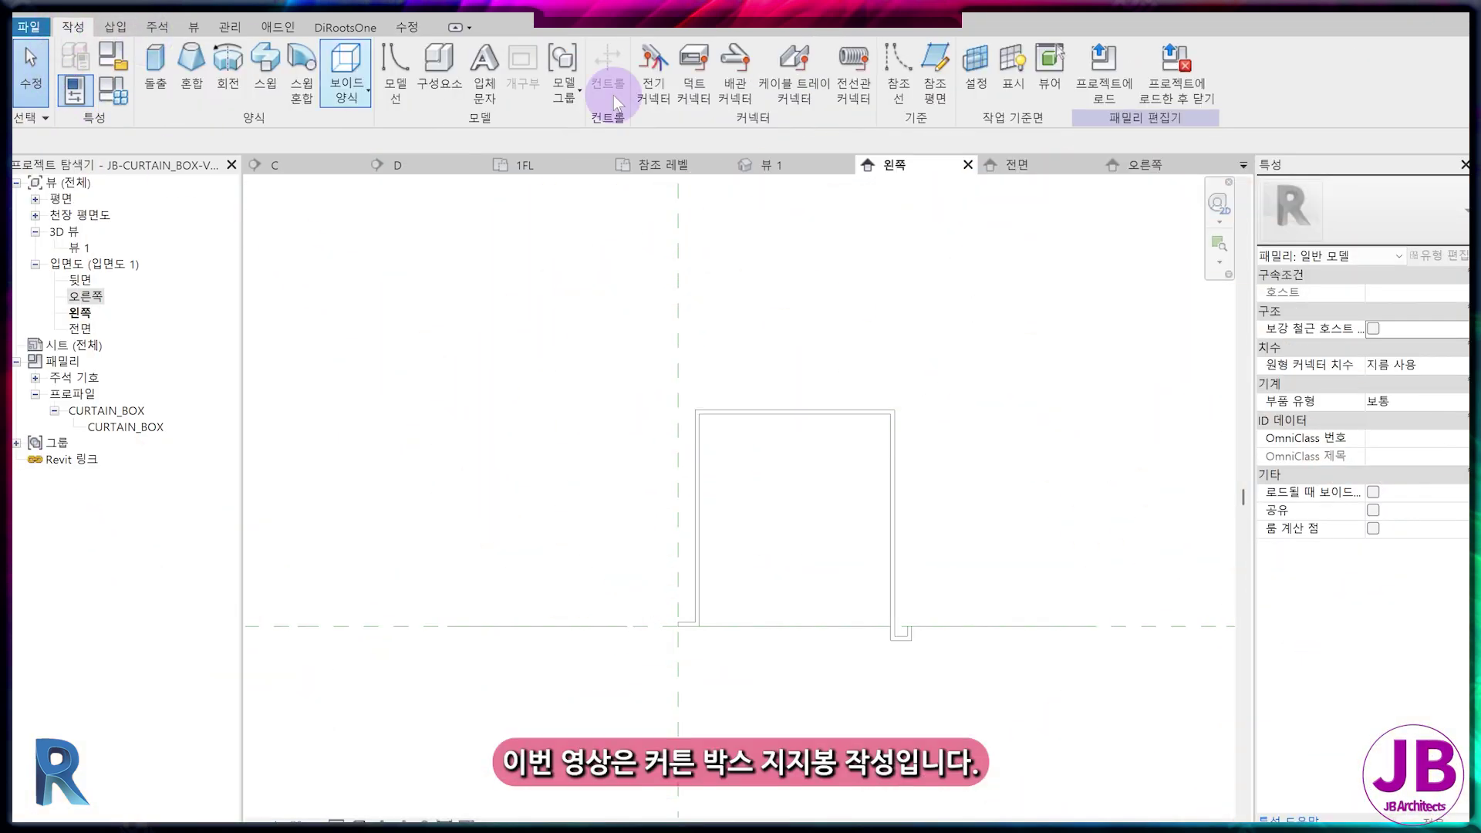
pyautogui.click(934, 81)
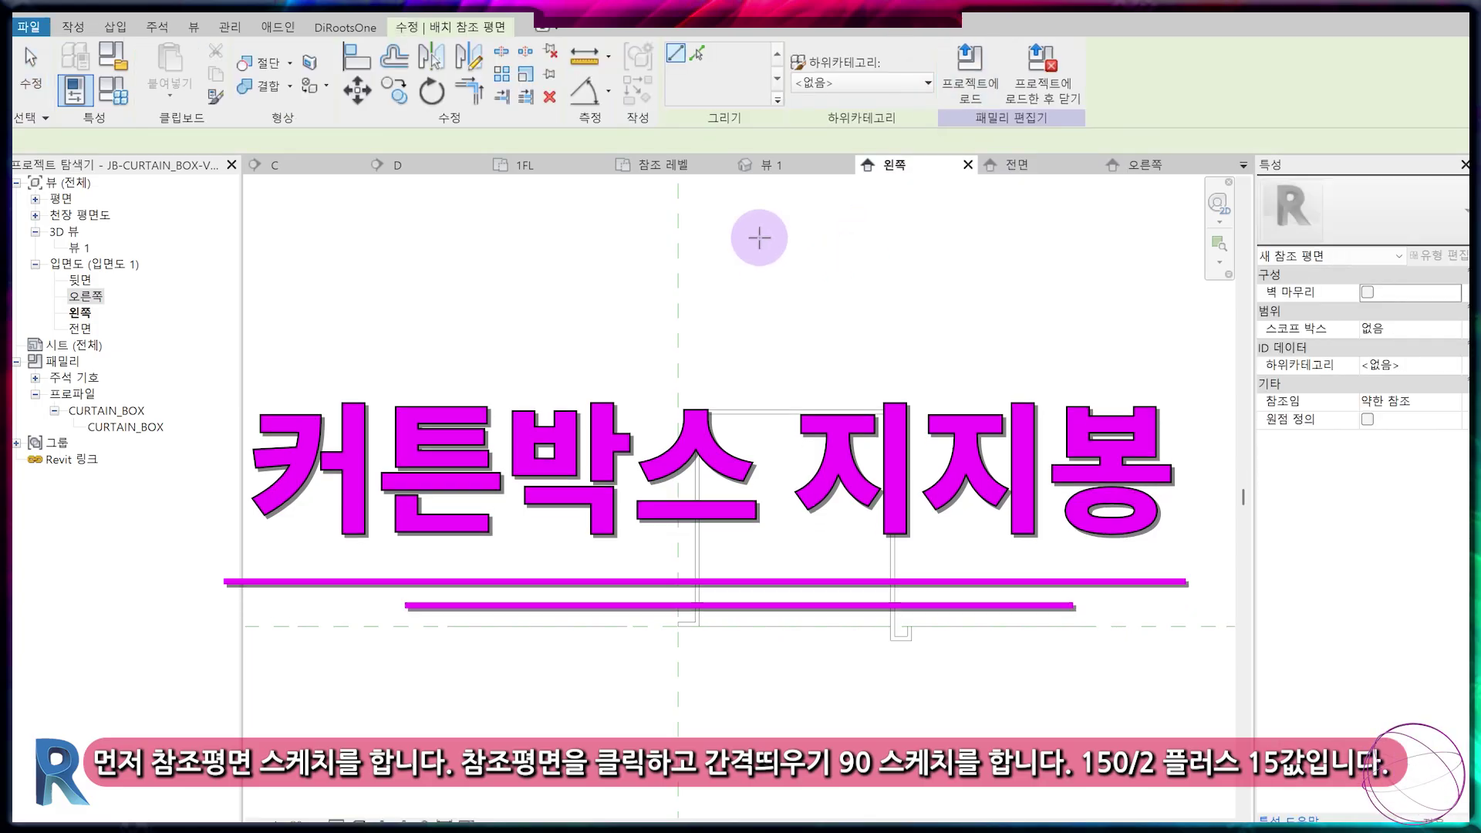
pyautogui.click(697, 54)
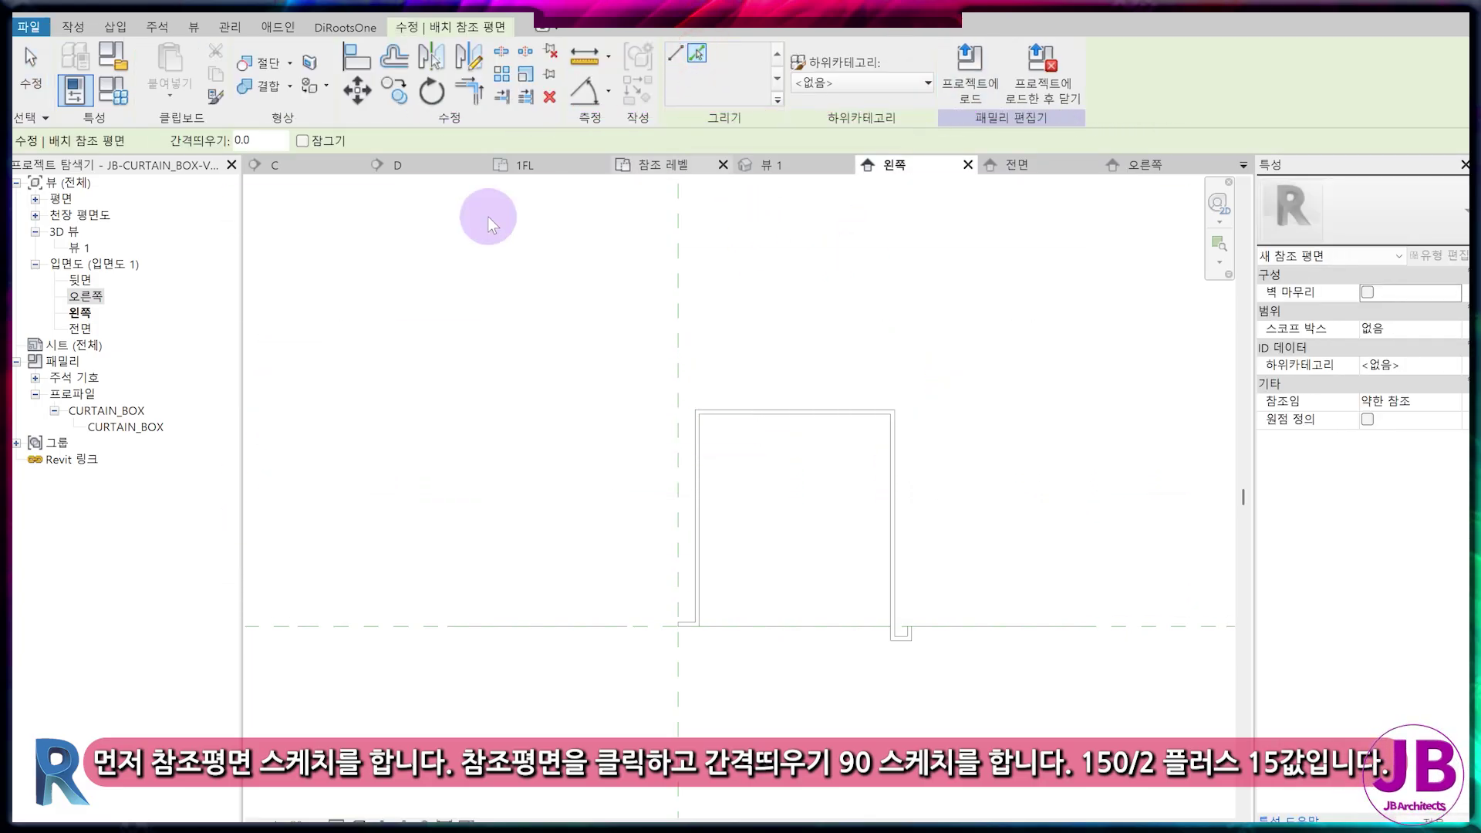
pyautogui.click(258, 141)
pyautogui.write('90.0')
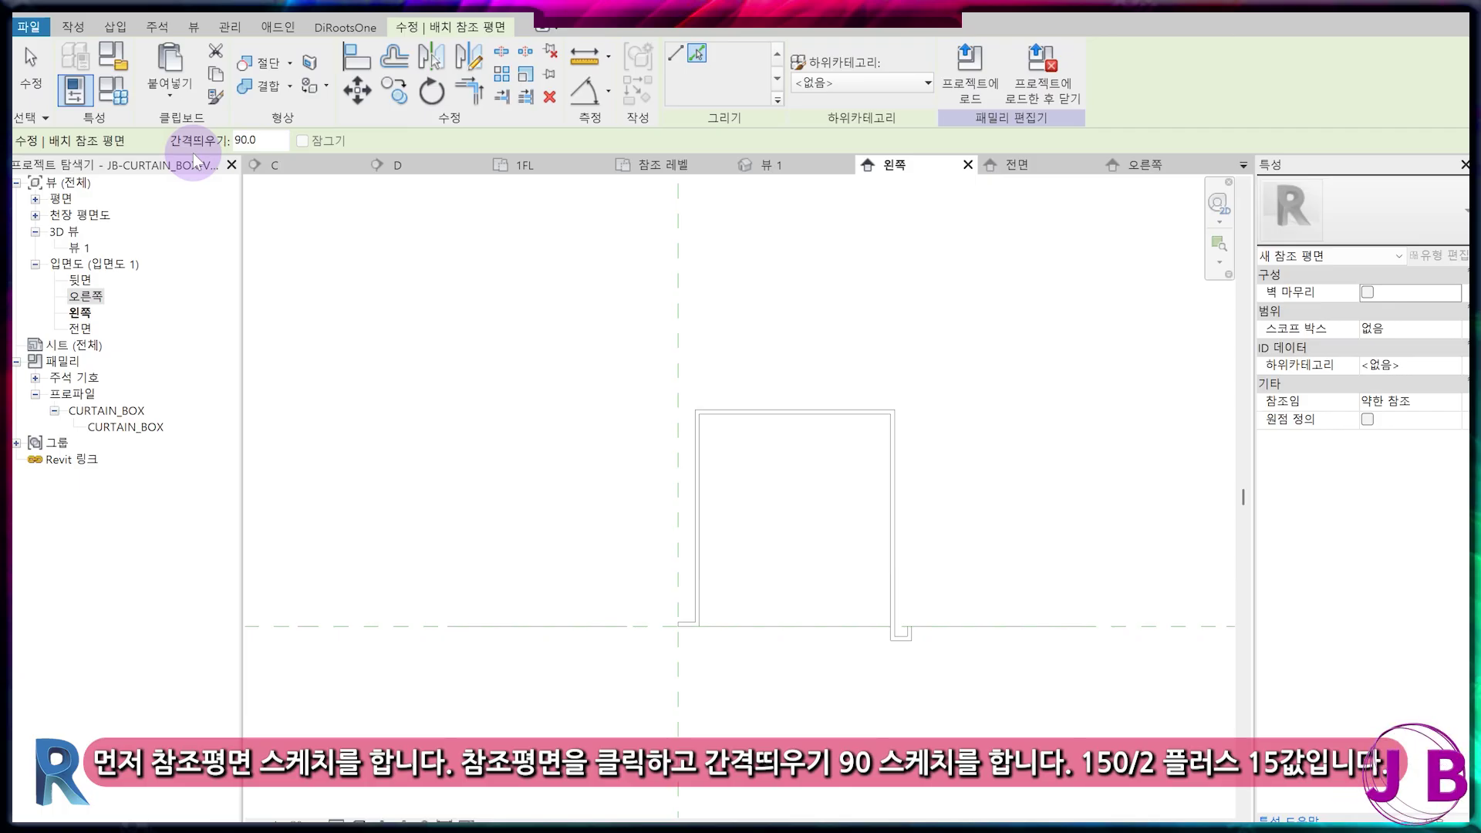
pyautogui.click(682, 320)
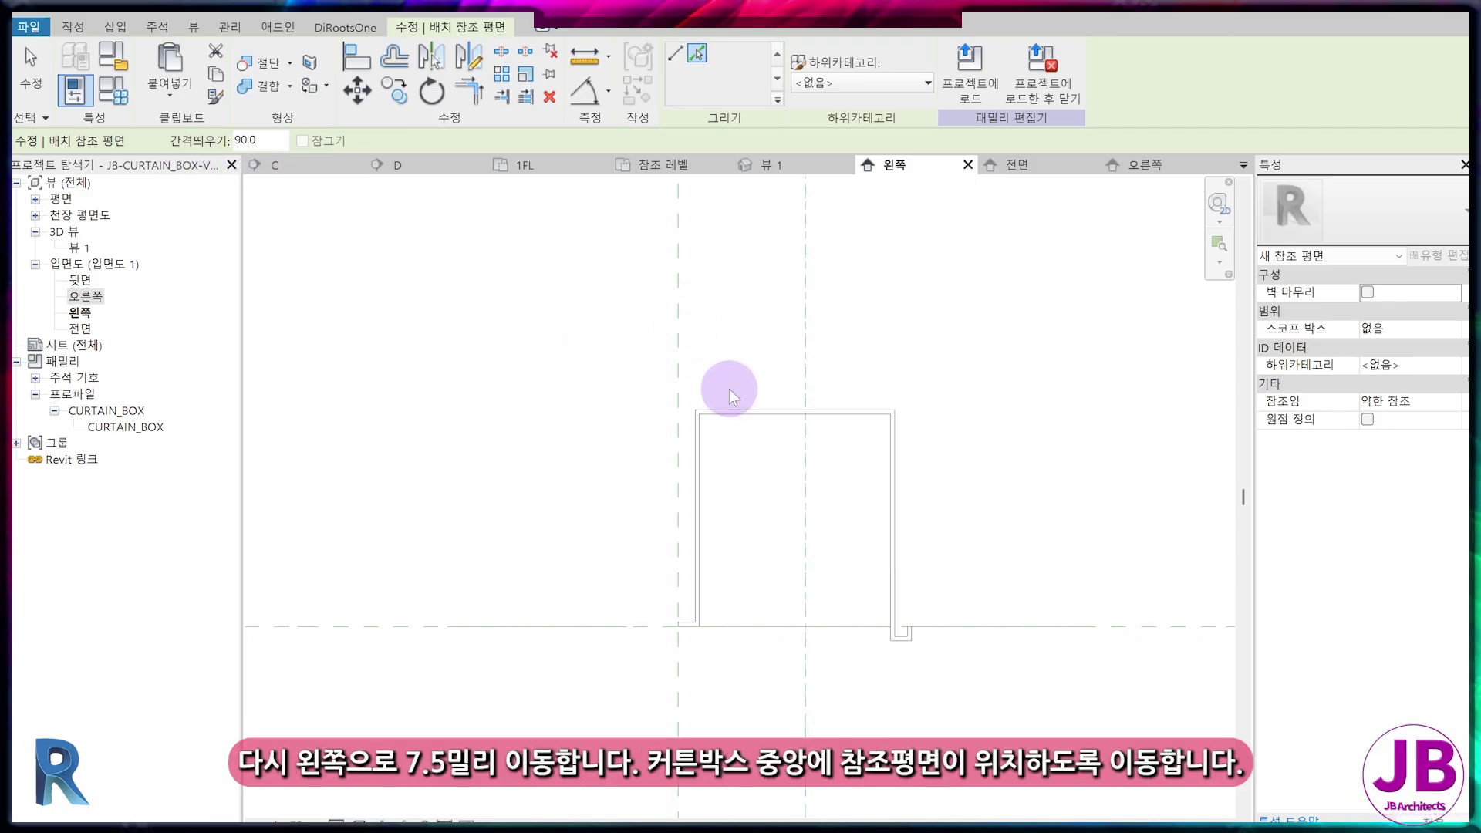
# - Move the new reference plane 7.5 mm to the left so it runs through the centre of the curtain box
pyautogui.moveTo(804, 546); pyautogui.dragTo(790, 699, button='middle')
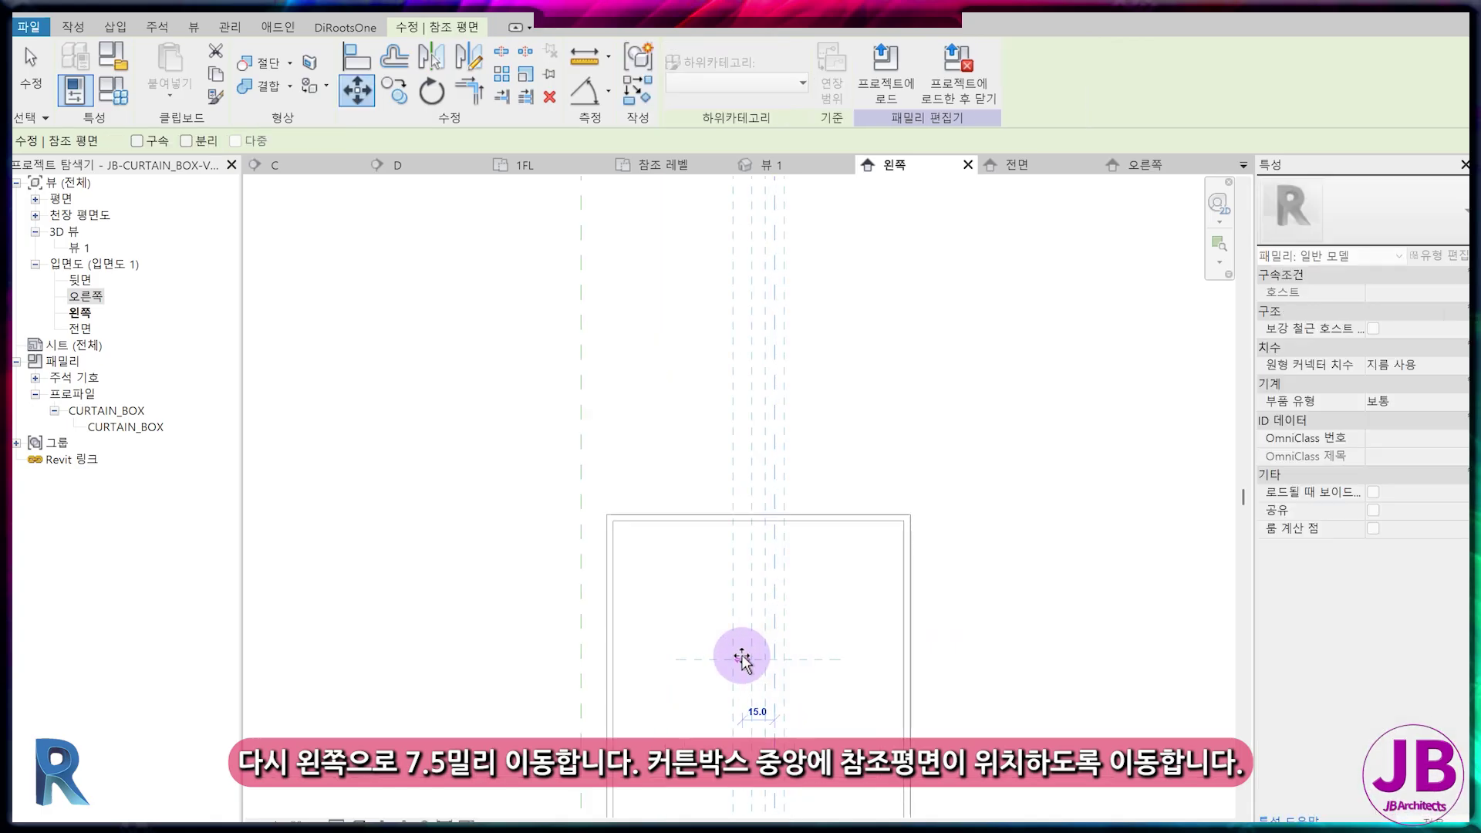
pyautogui.write('7.5')
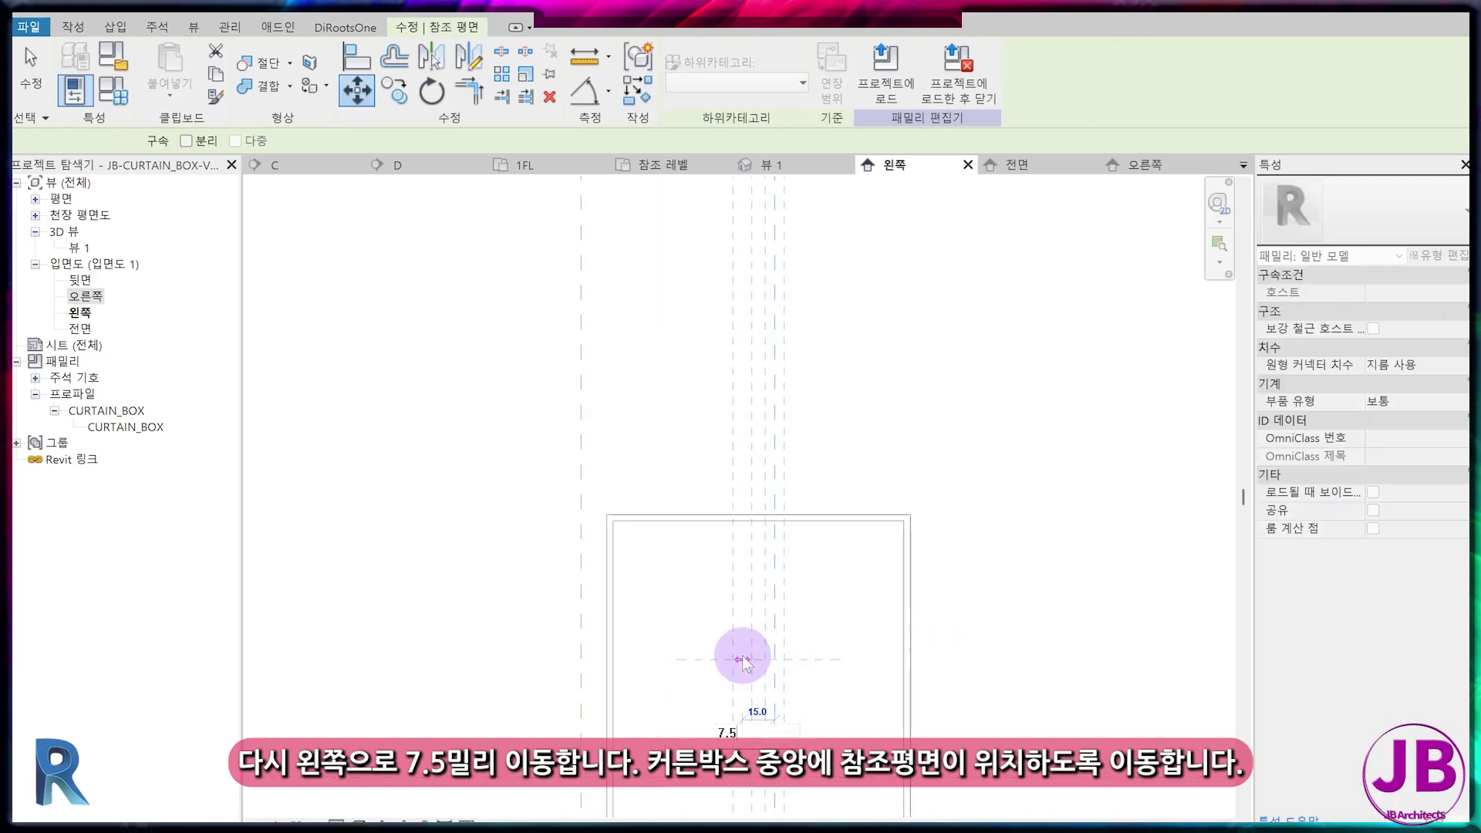
pyautogui.press('Return')
pyautogui.scroll(-2, 735, 645)
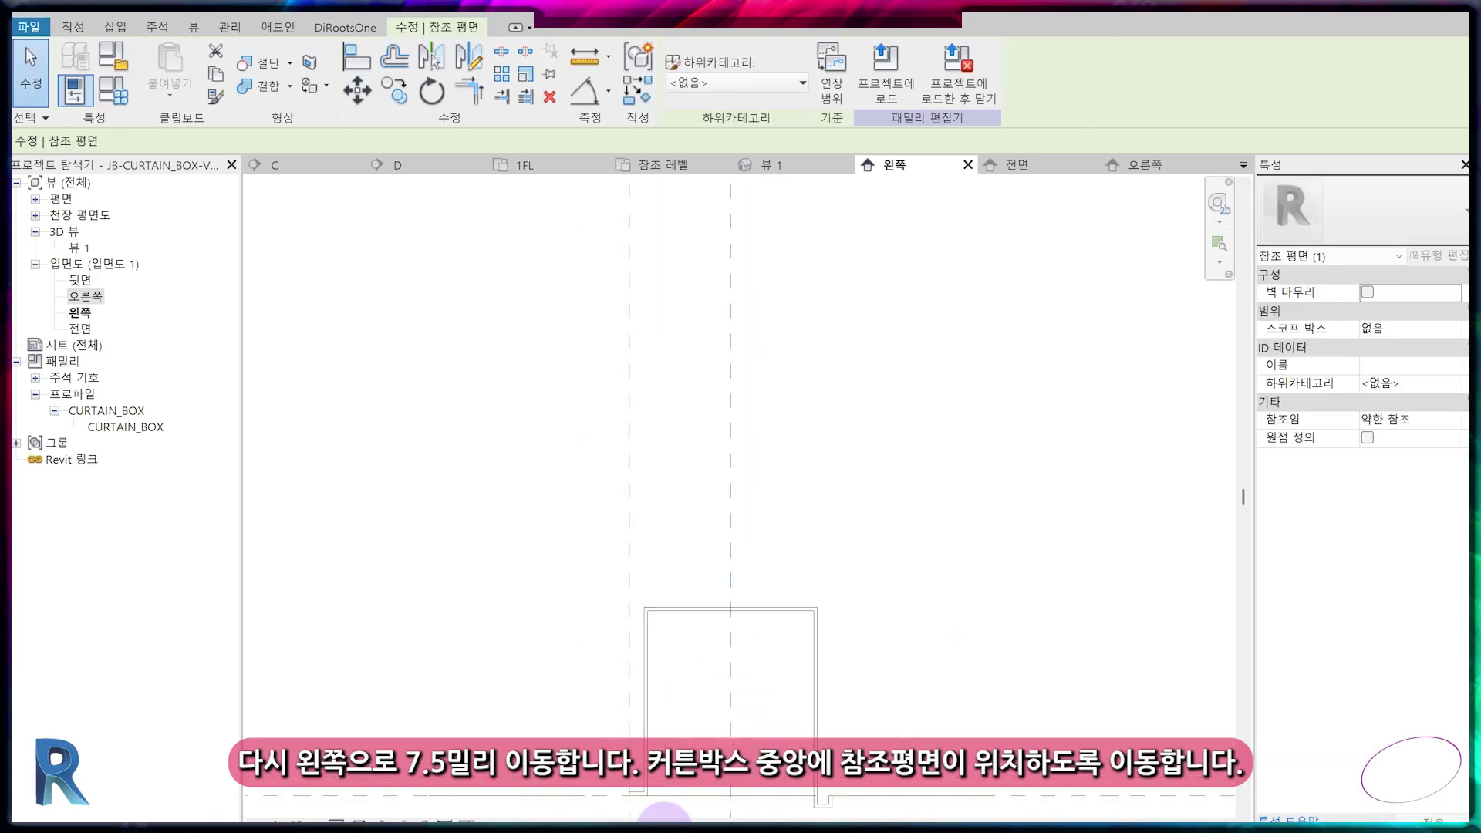
pyautogui.click(666, 812)
# - Dimension the distance between the original vertical reference plane and the new central one above the box
pyautogui.press('d')
pyautogui.press('i')
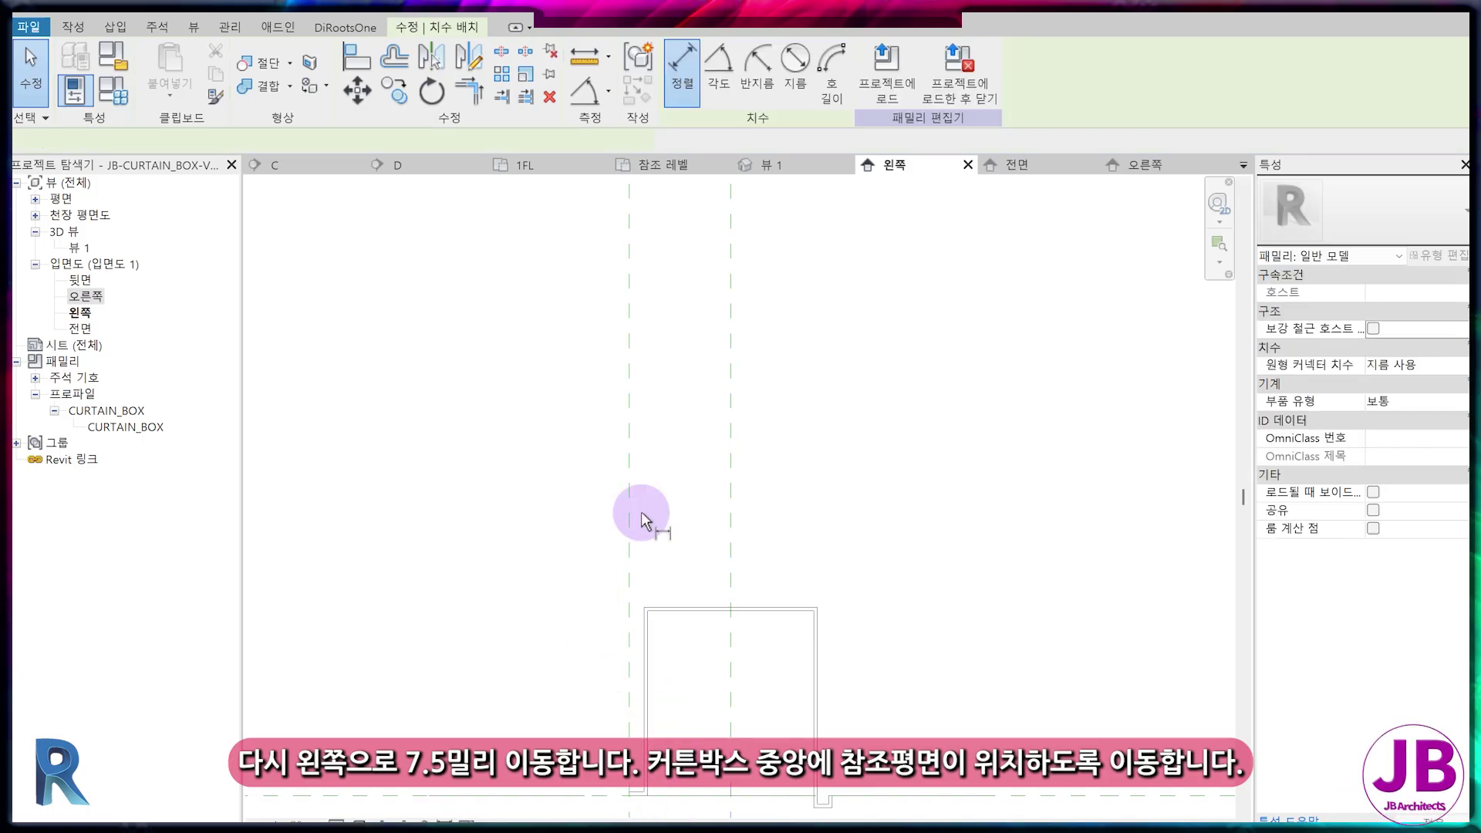
pyautogui.click(630, 490)
pyautogui.click(729, 476)
pyautogui.click(712, 413)
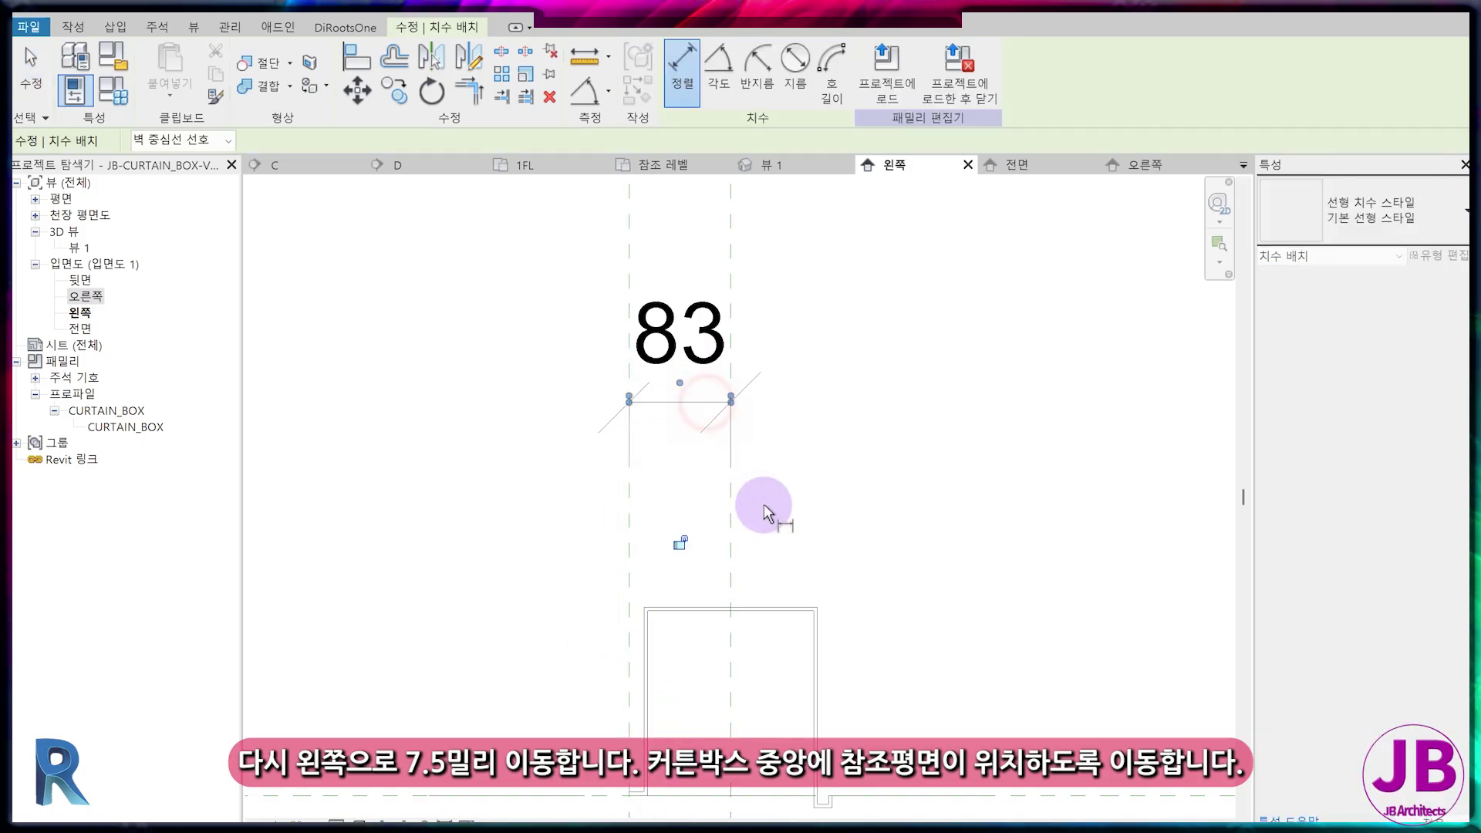
# - Sketch a model-line rectangle about 45.6 by 637.1 mm above the curtain box and lock its base to the box's top edge
pyautogui.scroll(-2, 786, 609)
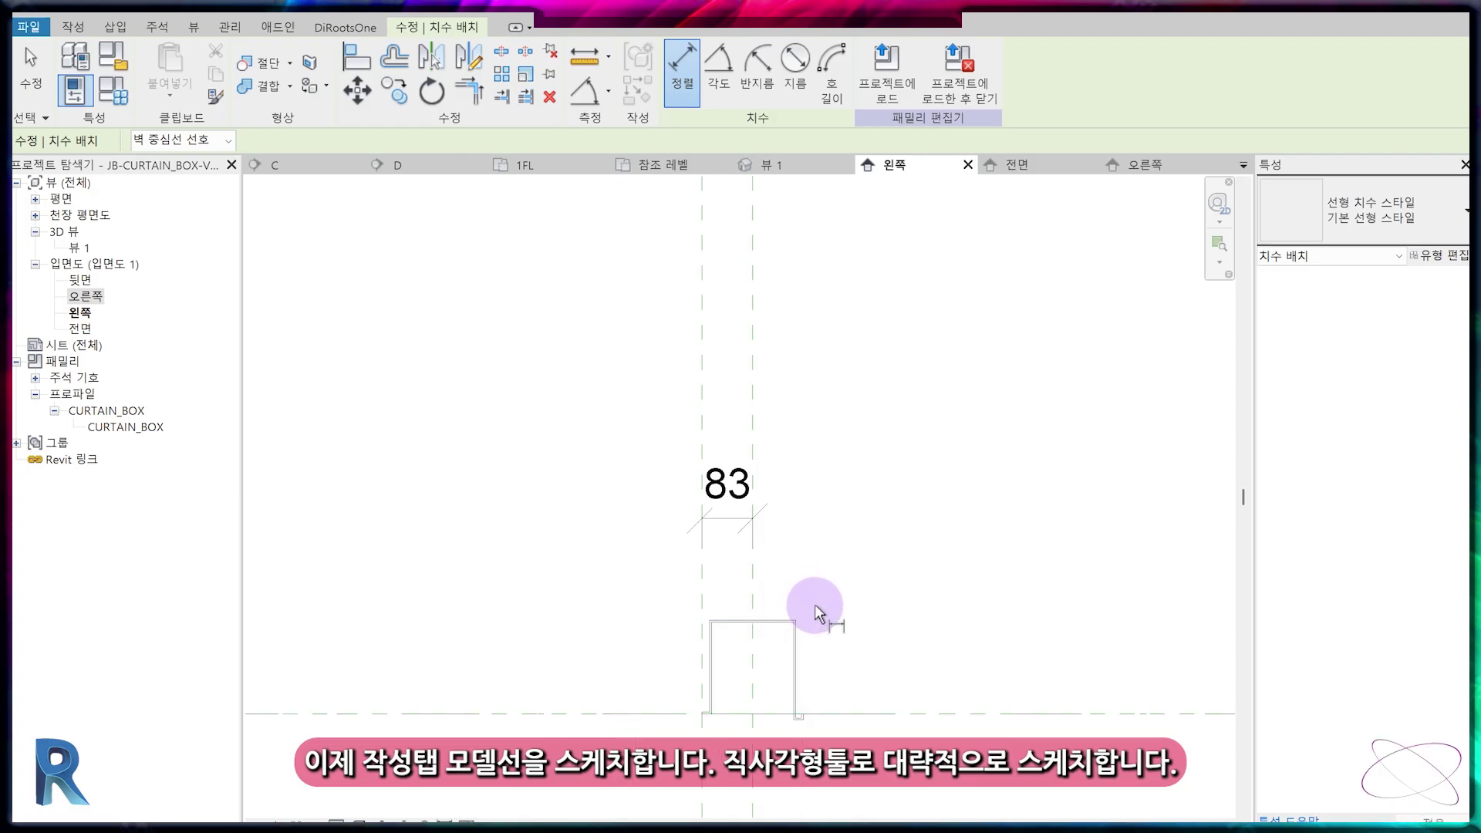
pyautogui.moveTo(815, 605); pyautogui.dragTo(803, 631, button='middle')
pyautogui.click(68, 28)
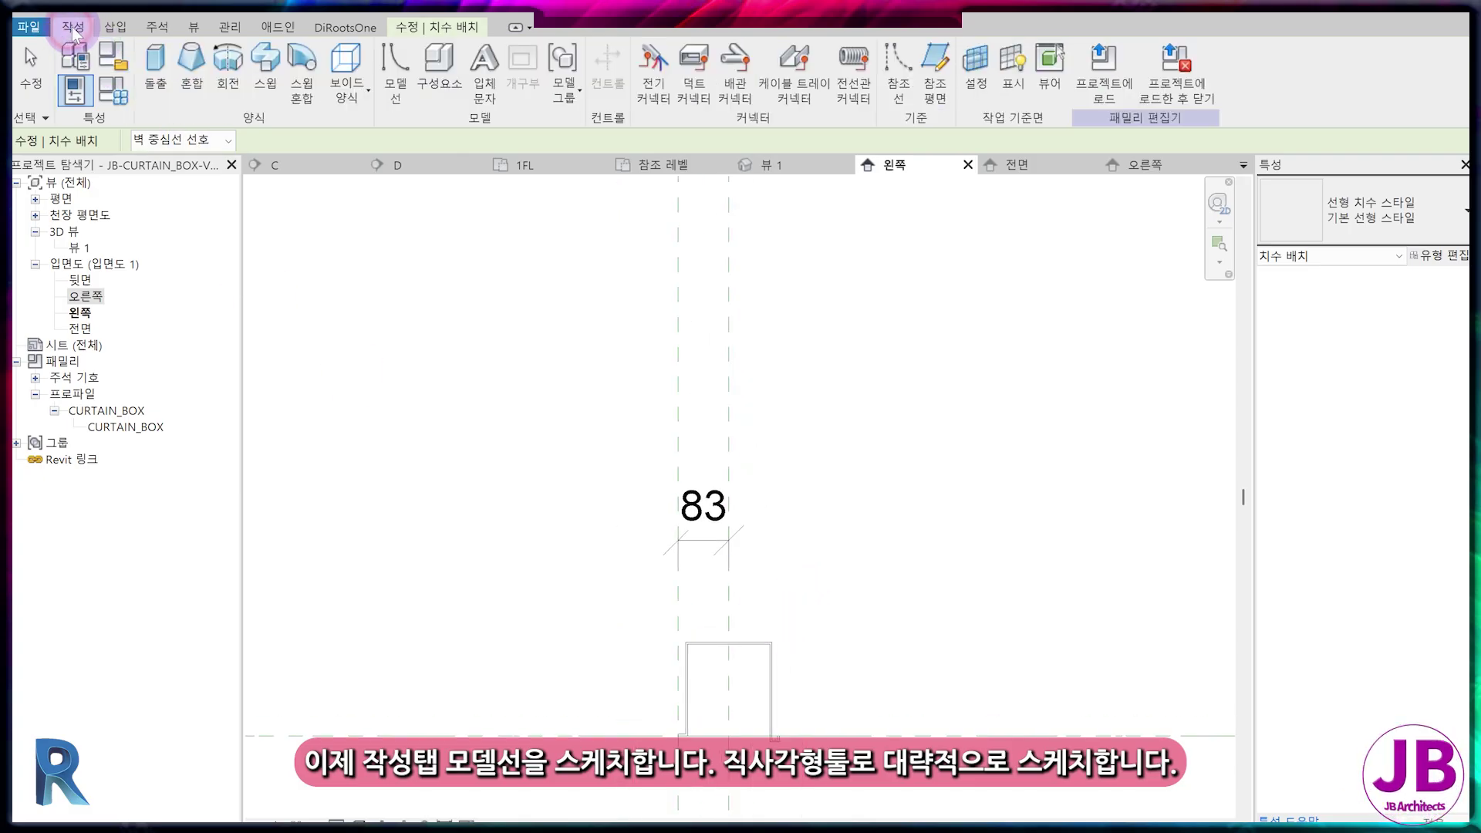
pyautogui.click(384, 105)
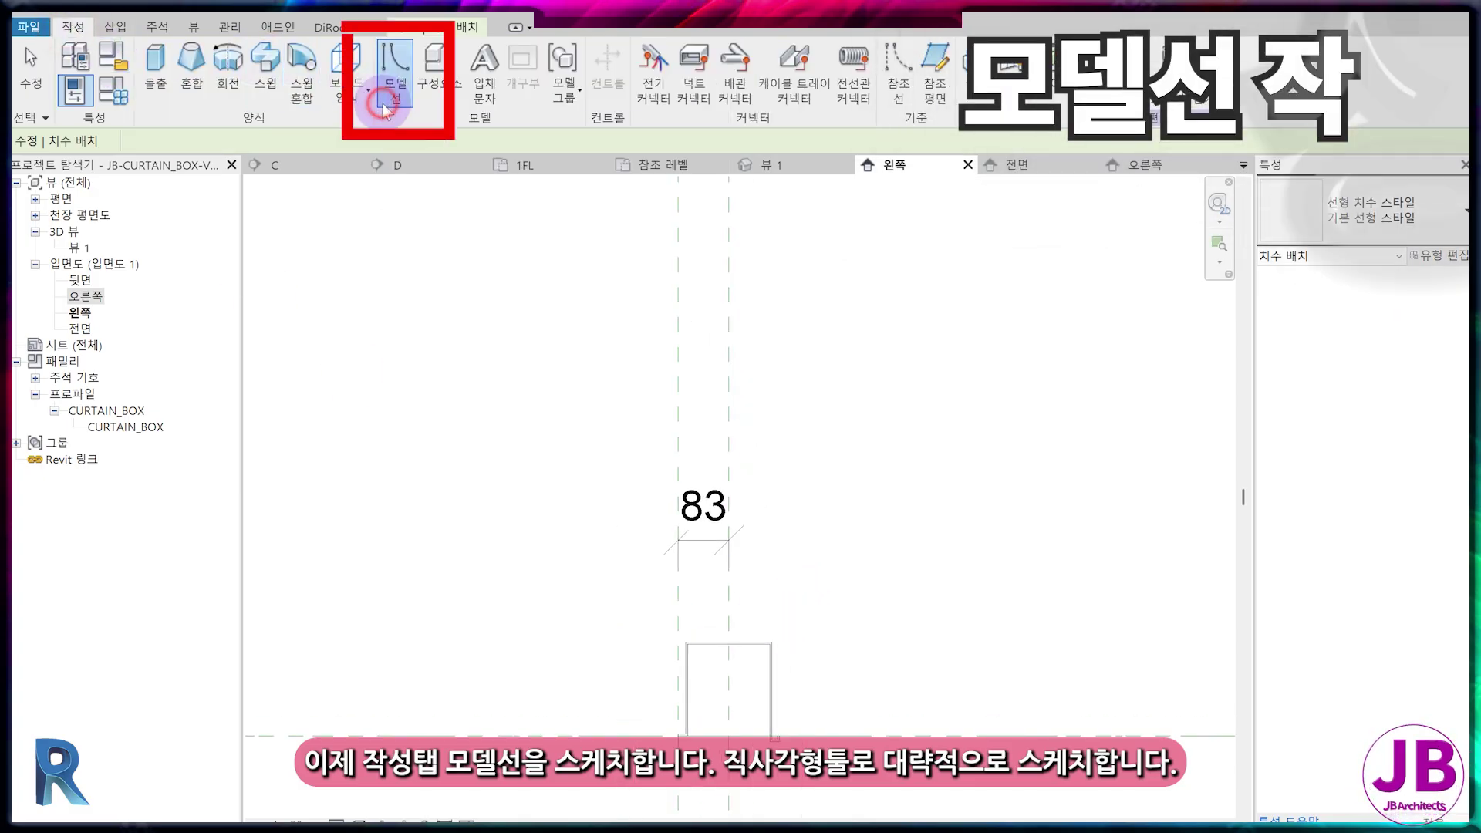
pyautogui.click(696, 56)
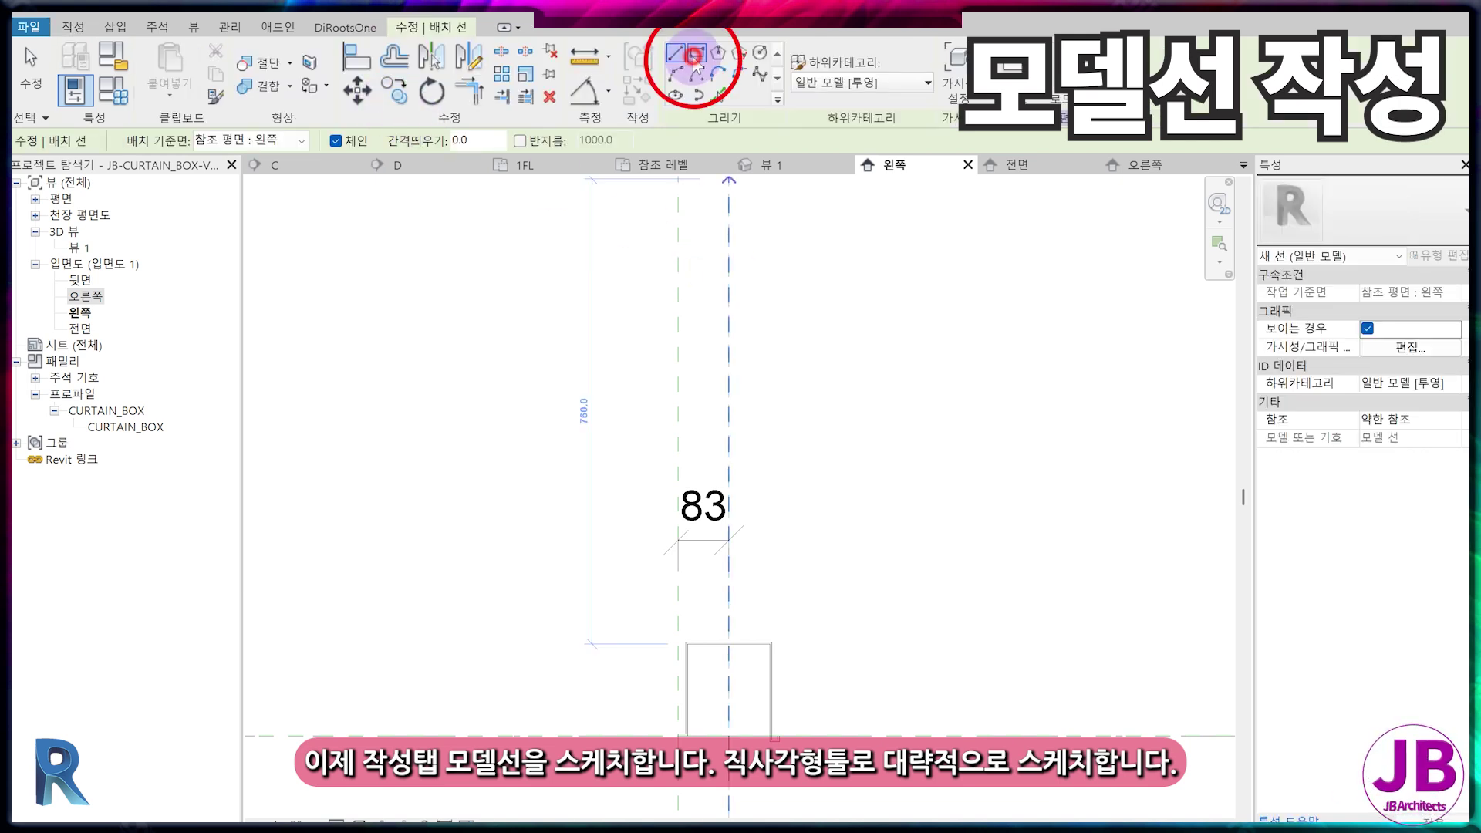
pyautogui.click(716, 253)
pyautogui.scroll(2, 729, 621)
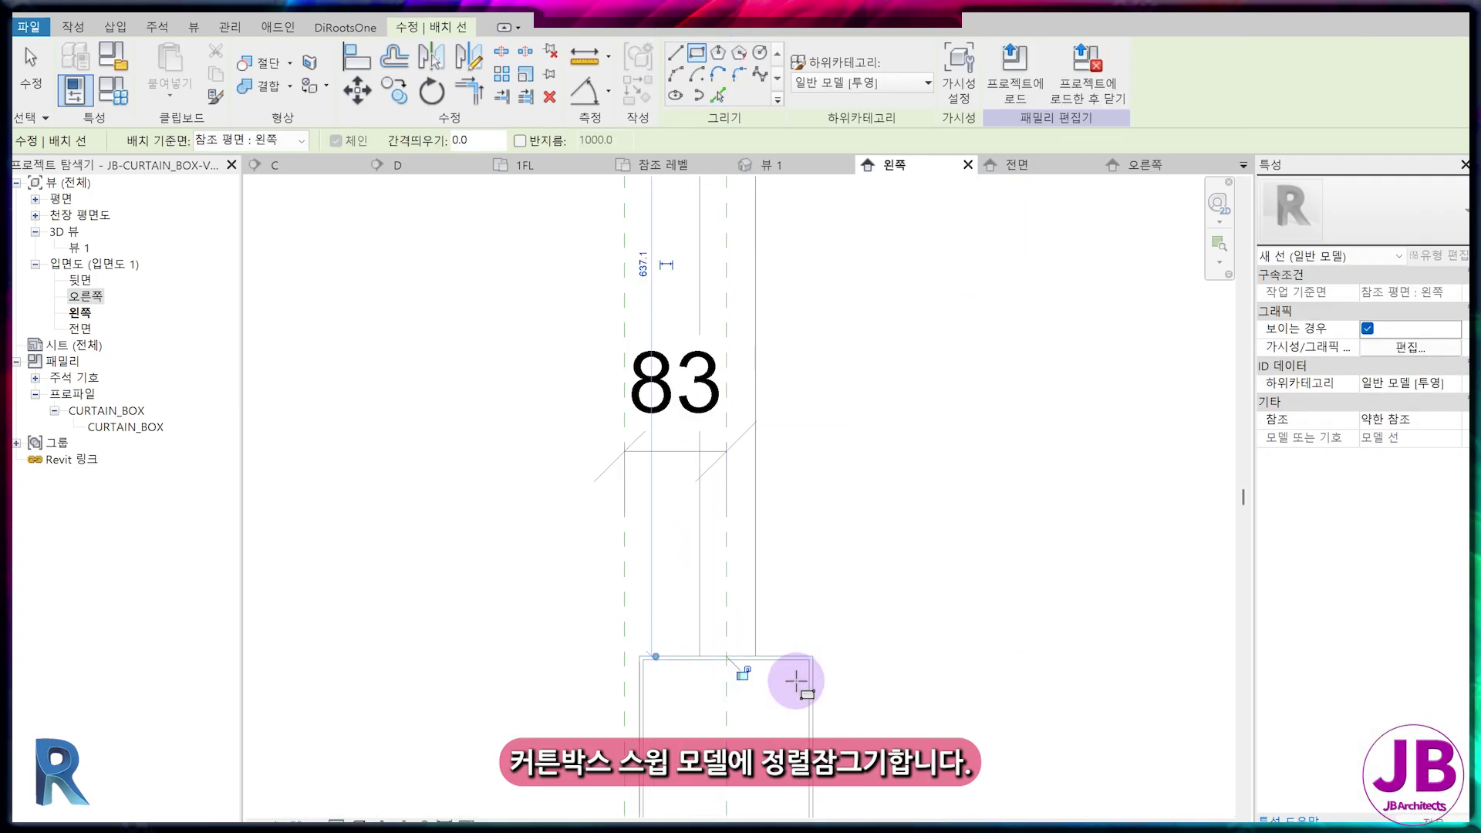
pyautogui.click(743, 673)
pyautogui.scroll(-5, 771, 692)
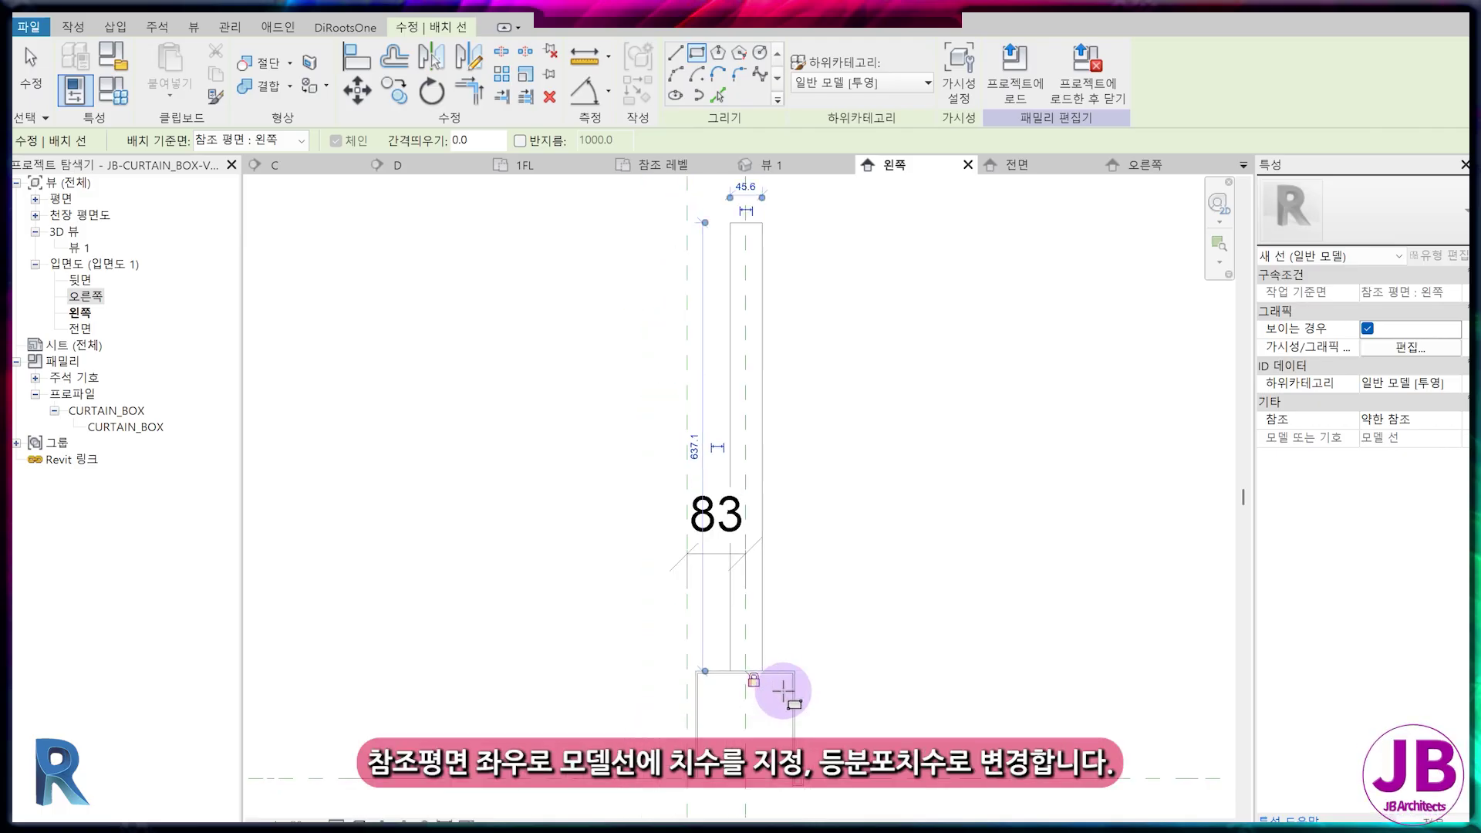
pyautogui.press('Escape')
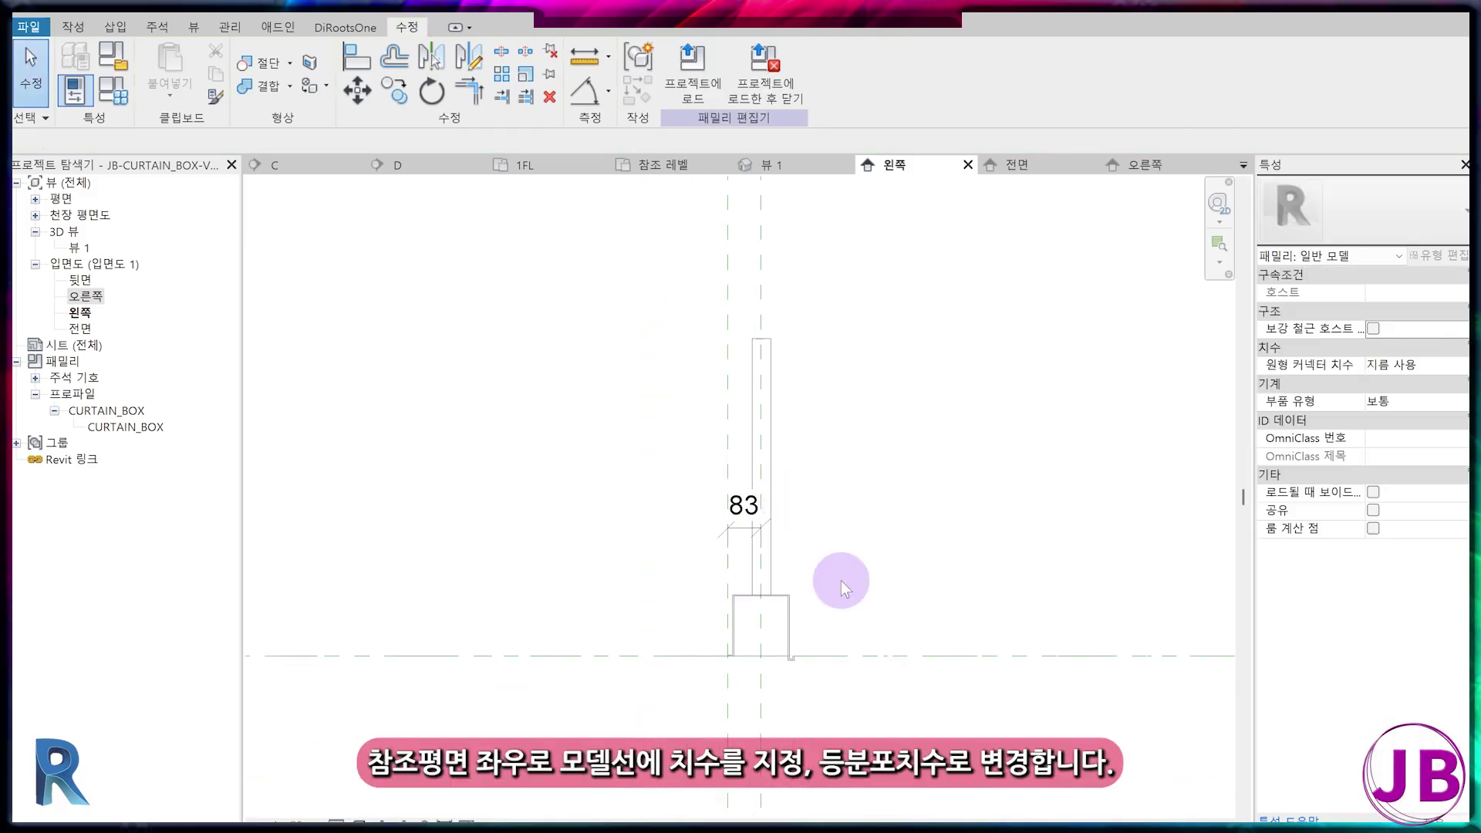
# - Dimension the rod's two vertical lines against the central reference plane and set the dimension to equal spacing (EQ)
pyautogui.press('d')
pyautogui.press('i')
pyautogui.scroll(4, 779, 575)
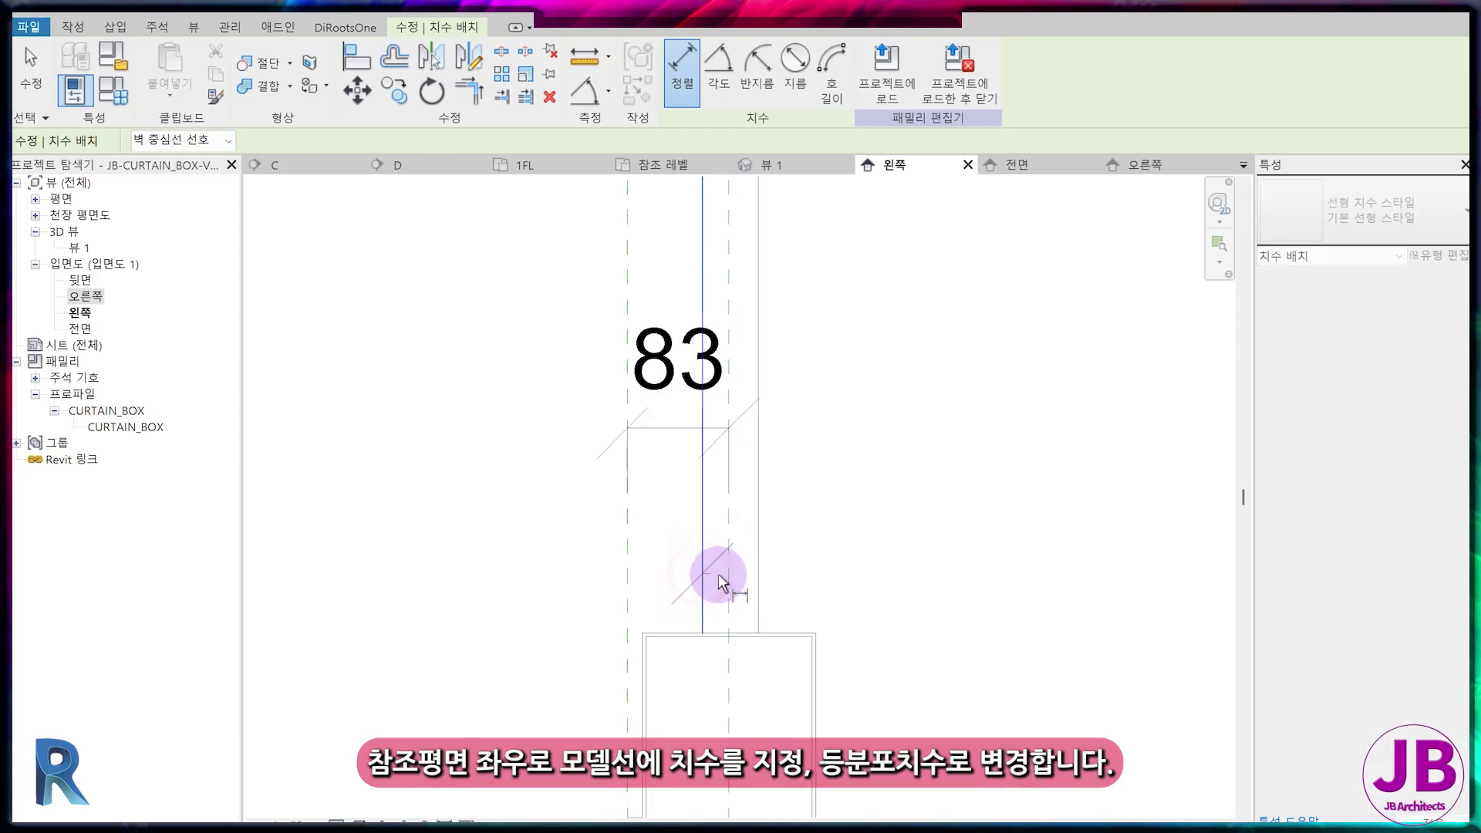
pyautogui.click(725, 577)
pyautogui.click(753, 569)
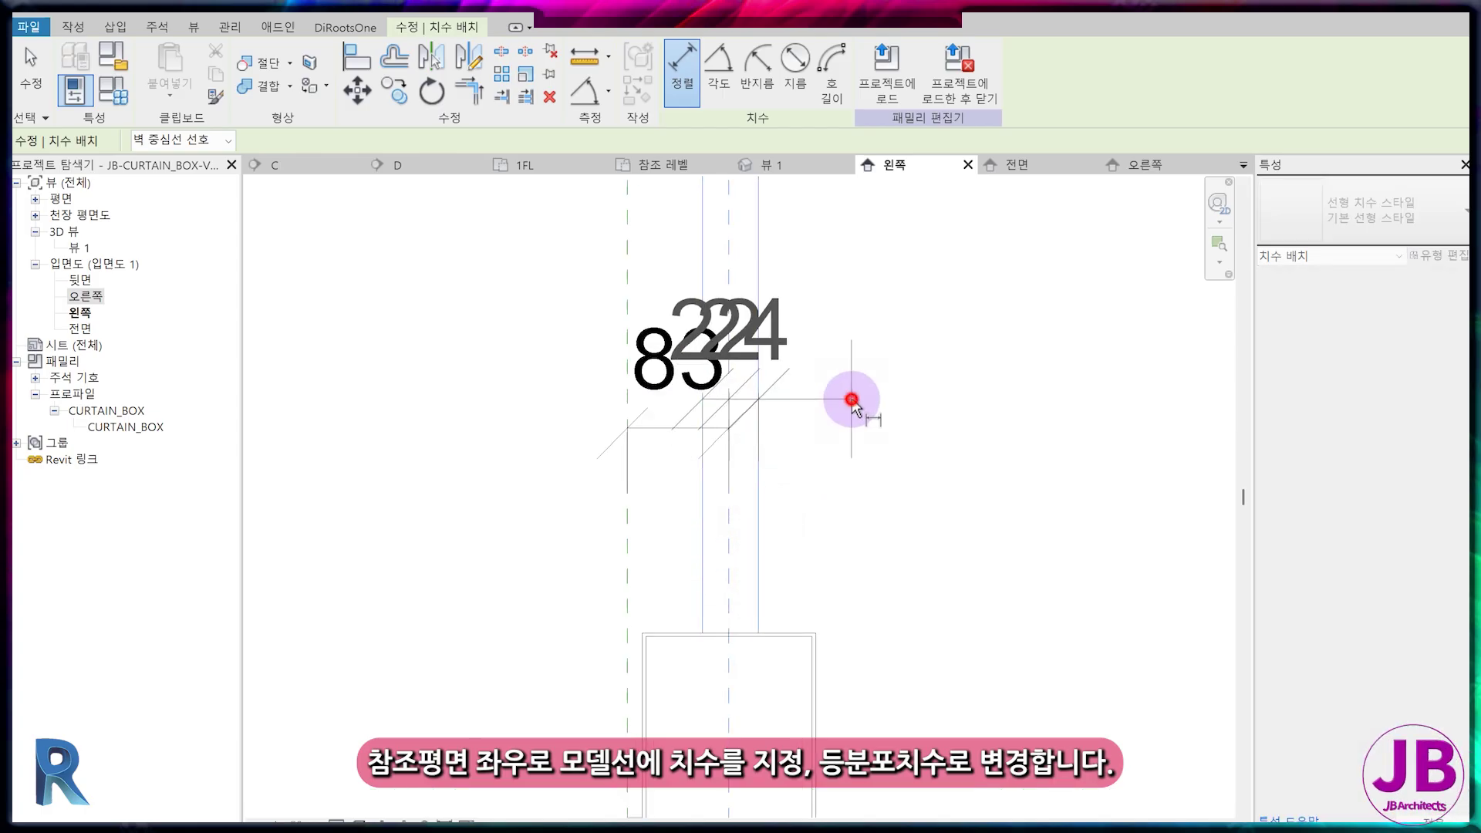
pyautogui.click(847, 422)
pyautogui.scroll(-2, 848, 432)
pyautogui.click(803, 278)
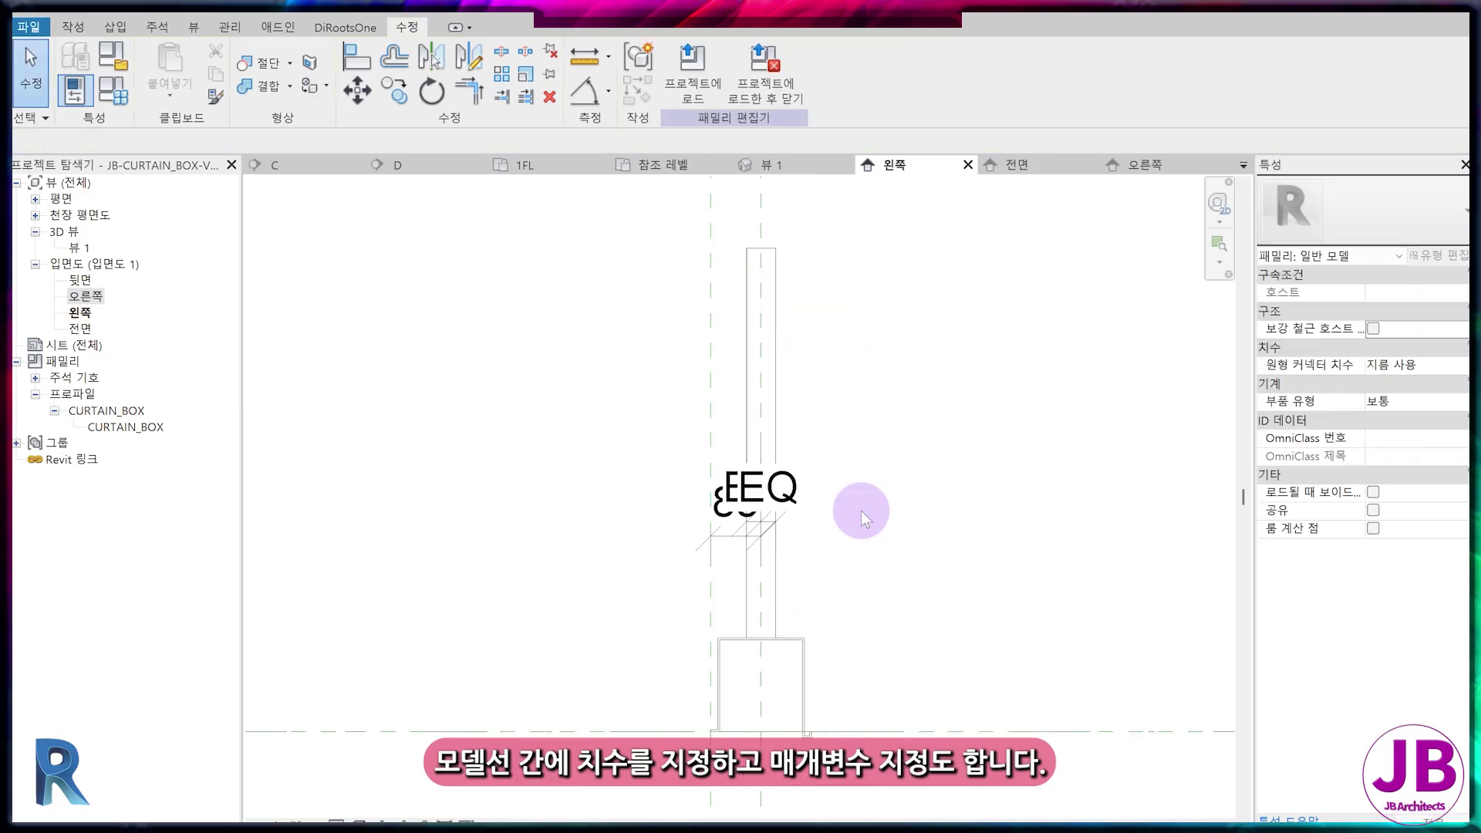
# - Dimension the width between the rod's two vertical lines, placing the dimension above the EQ dimension
pyautogui.press('d')
pyautogui.press('i')
pyautogui.click(748, 386)
pyautogui.click(774, 388)
pyautogui.click(830, 441)
pyautogui.press('Escape')
pyautogui.press('Escape')
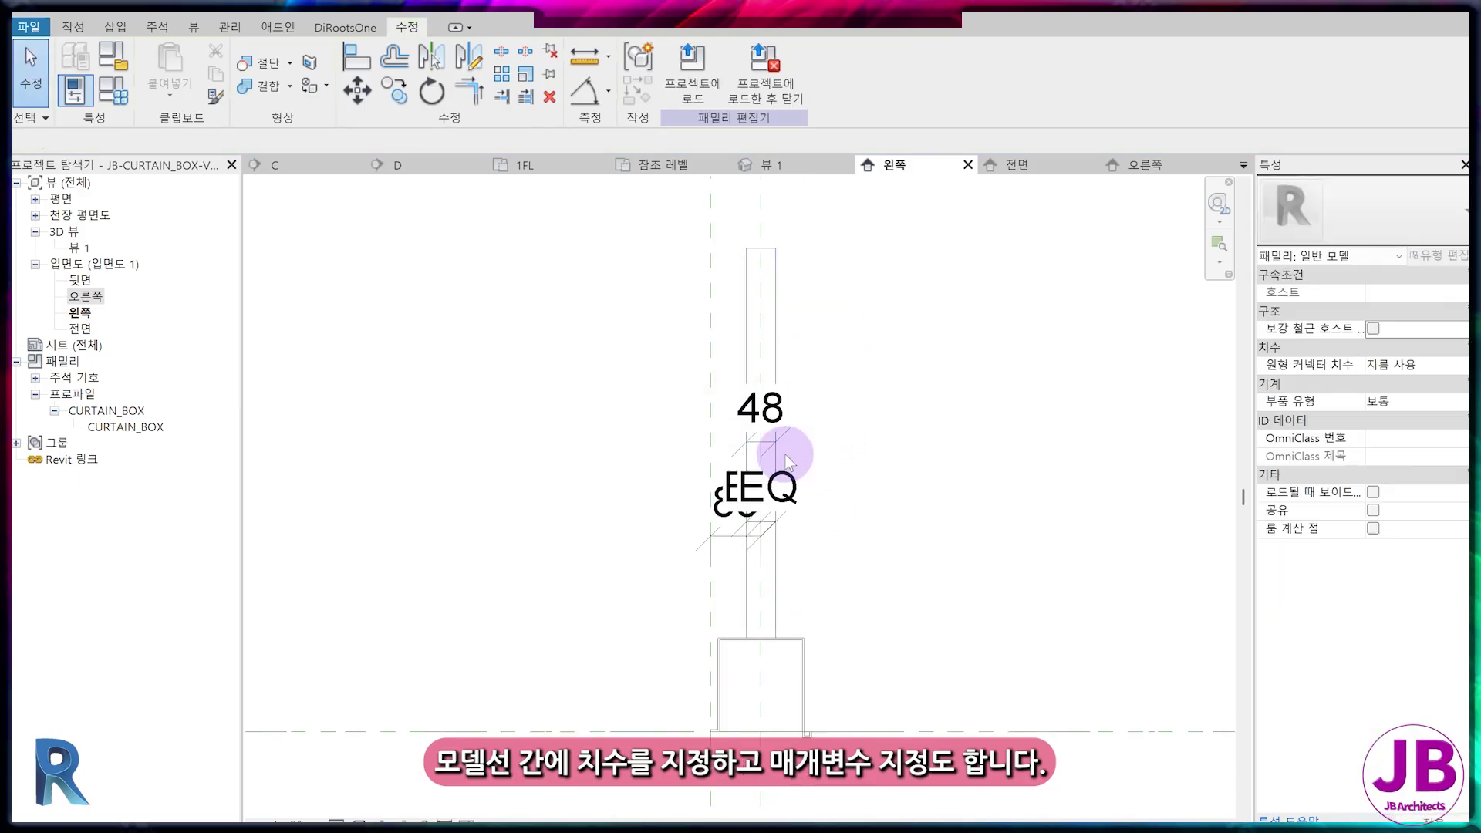
# - Label the rod width dimension with a new family type parameter named 지지봉직경
pyautogui.click(779, 450)
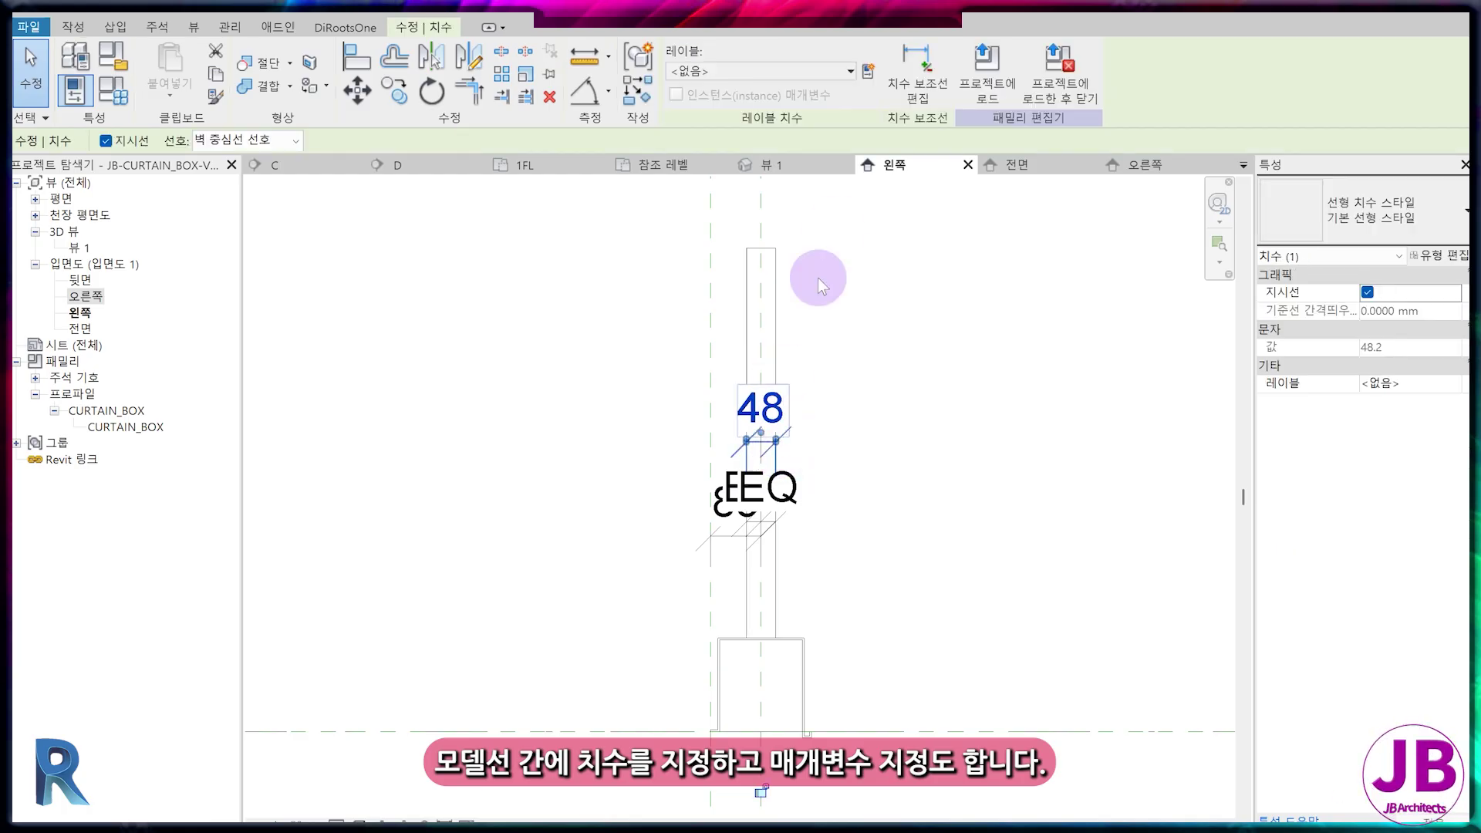
pyautogui.click(866, 72)
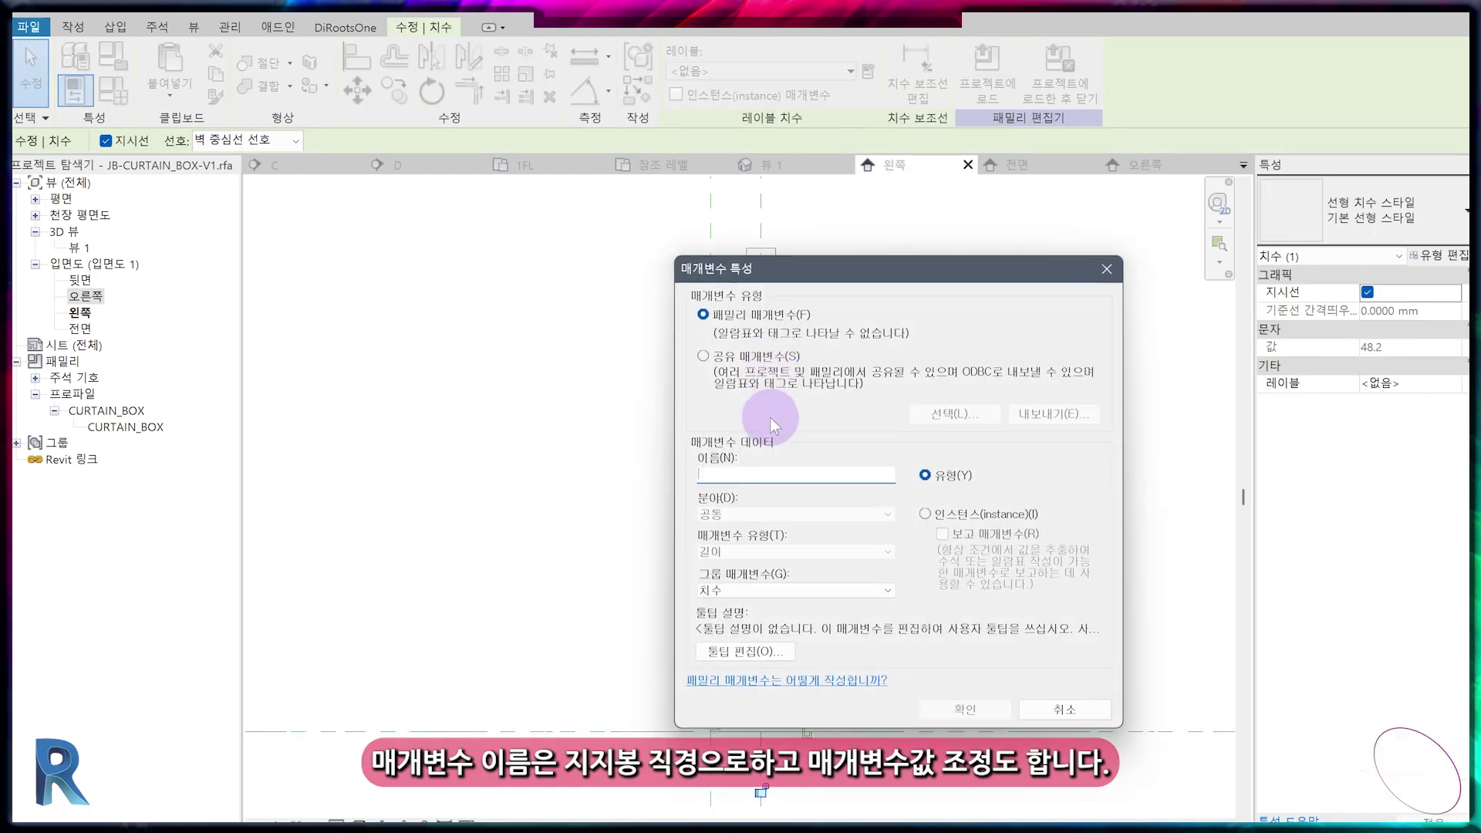
pyautogui.write('지지봉직경')
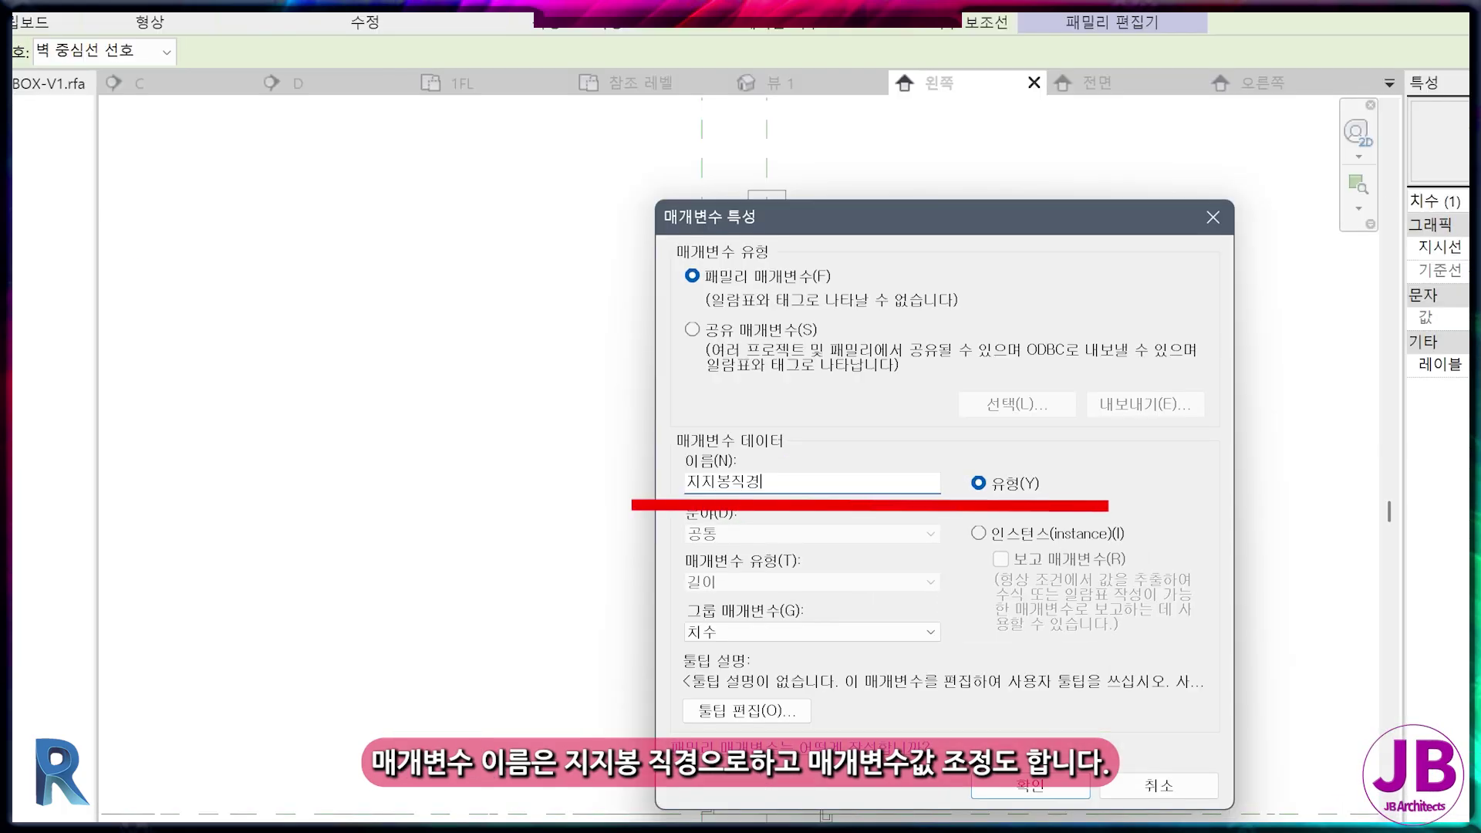
pyautogui.press('Return')
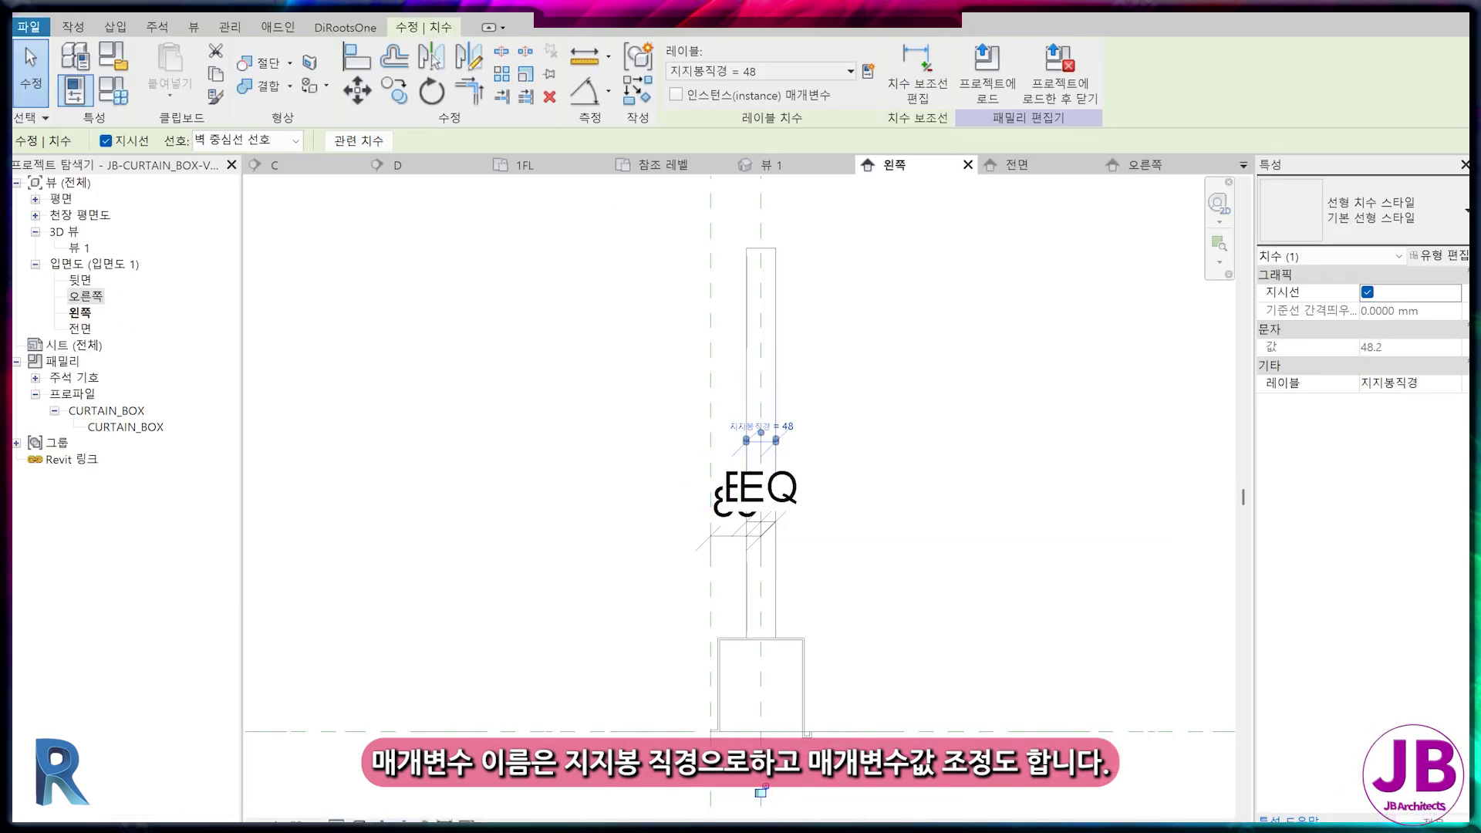
# - Set the 지지봉직경 parameter to 10 in the family types
pyautogui.click(113, 99)
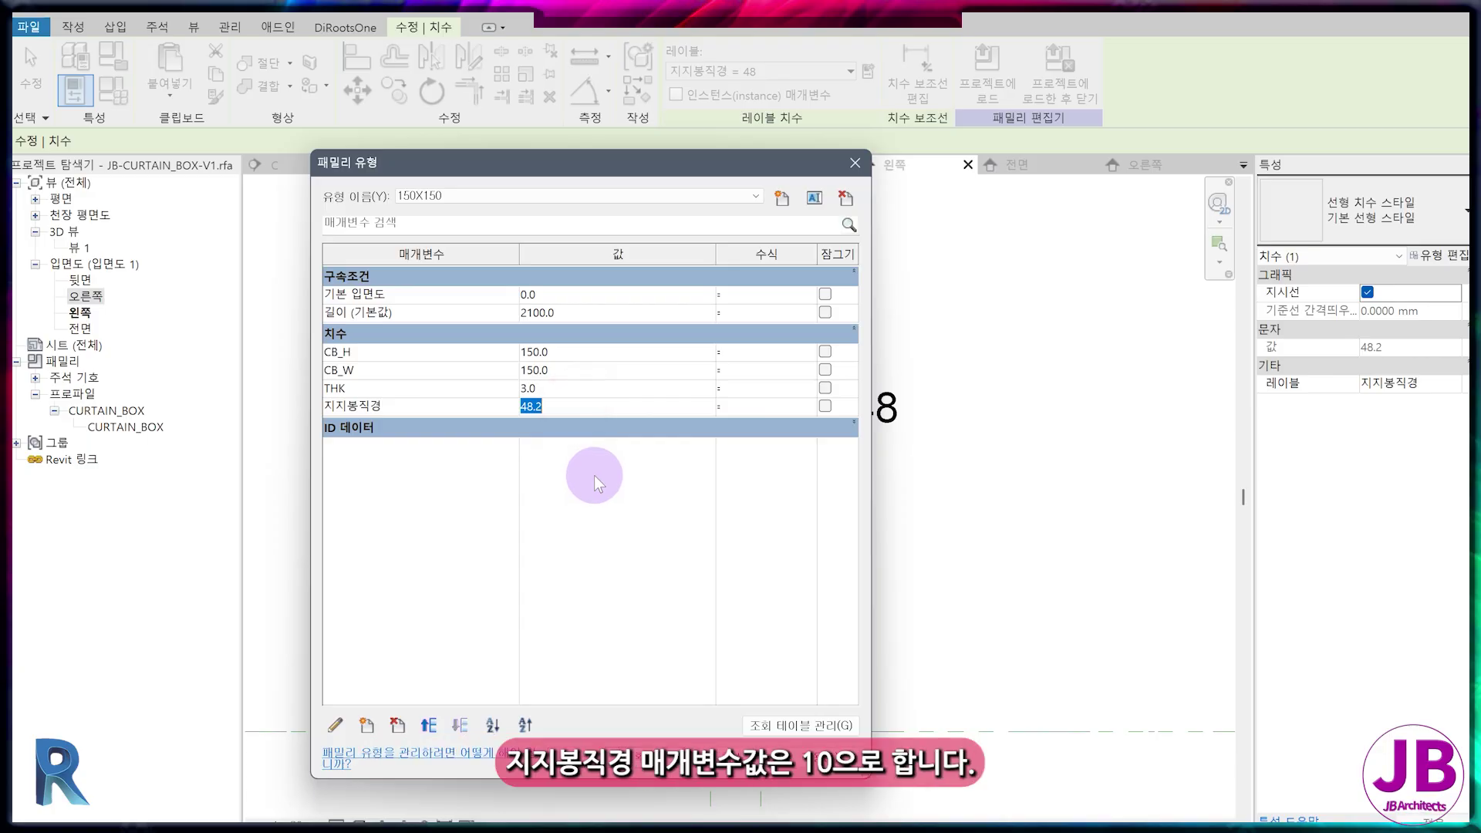
pyautogui.write('10')
pyautogui.press('Return')
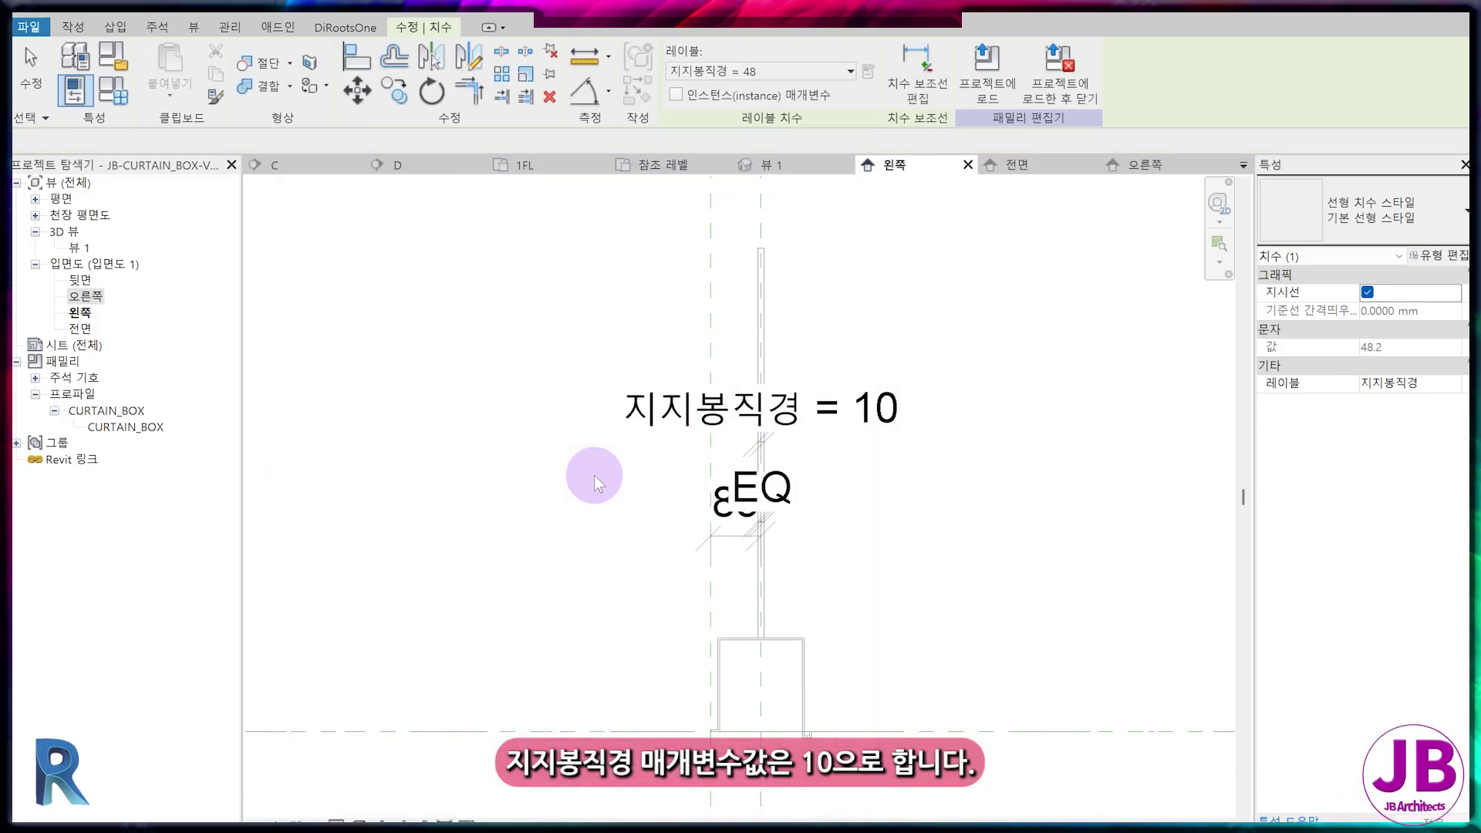
# - Create two horizontal reference planes offset 900 and 150 above the base reference level
pyautogui.scroll(-1, 599, 525)
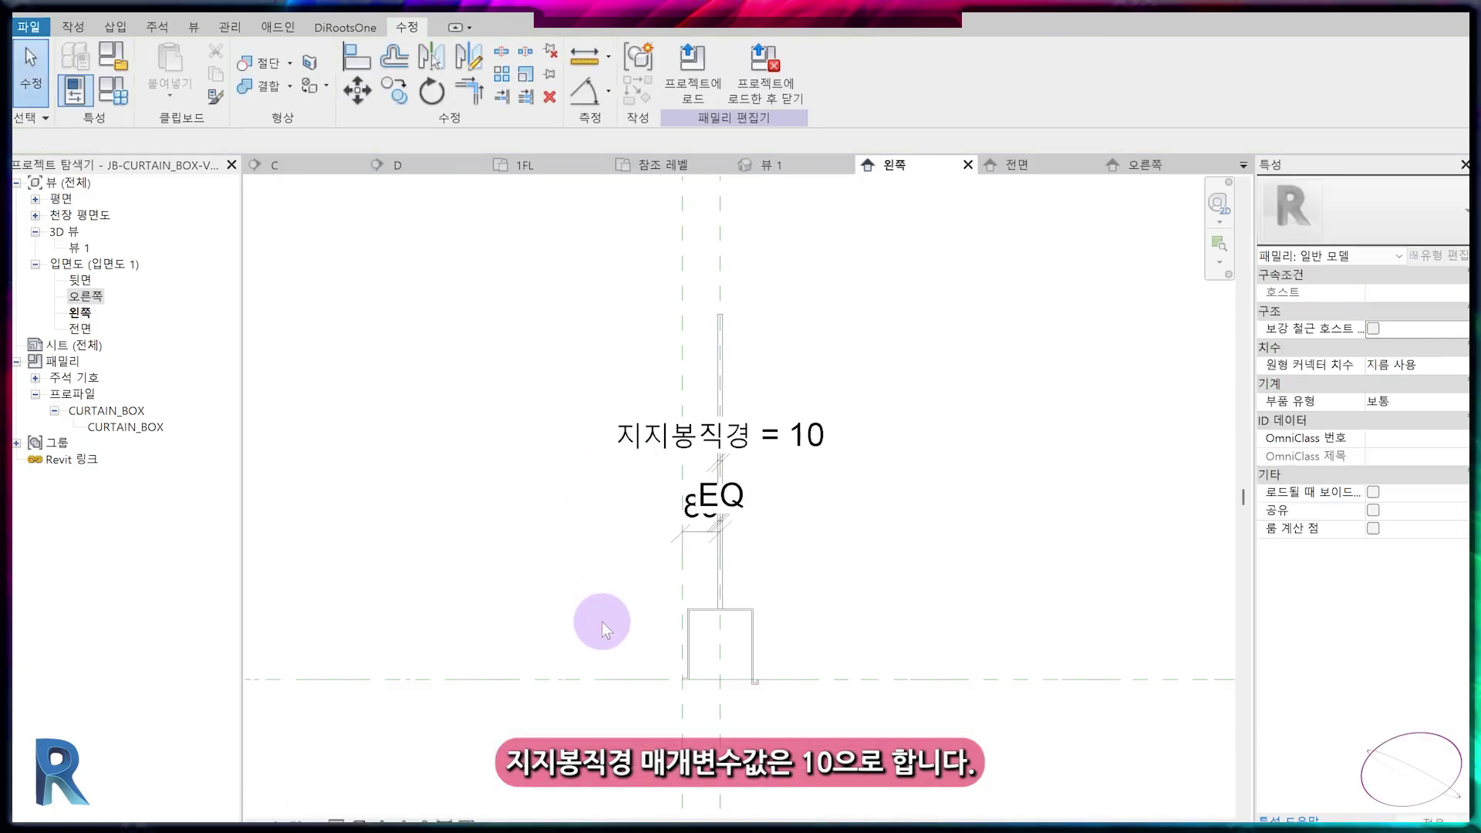
pyautogui.click(68, 27)
pyautogui.click(935, 71)
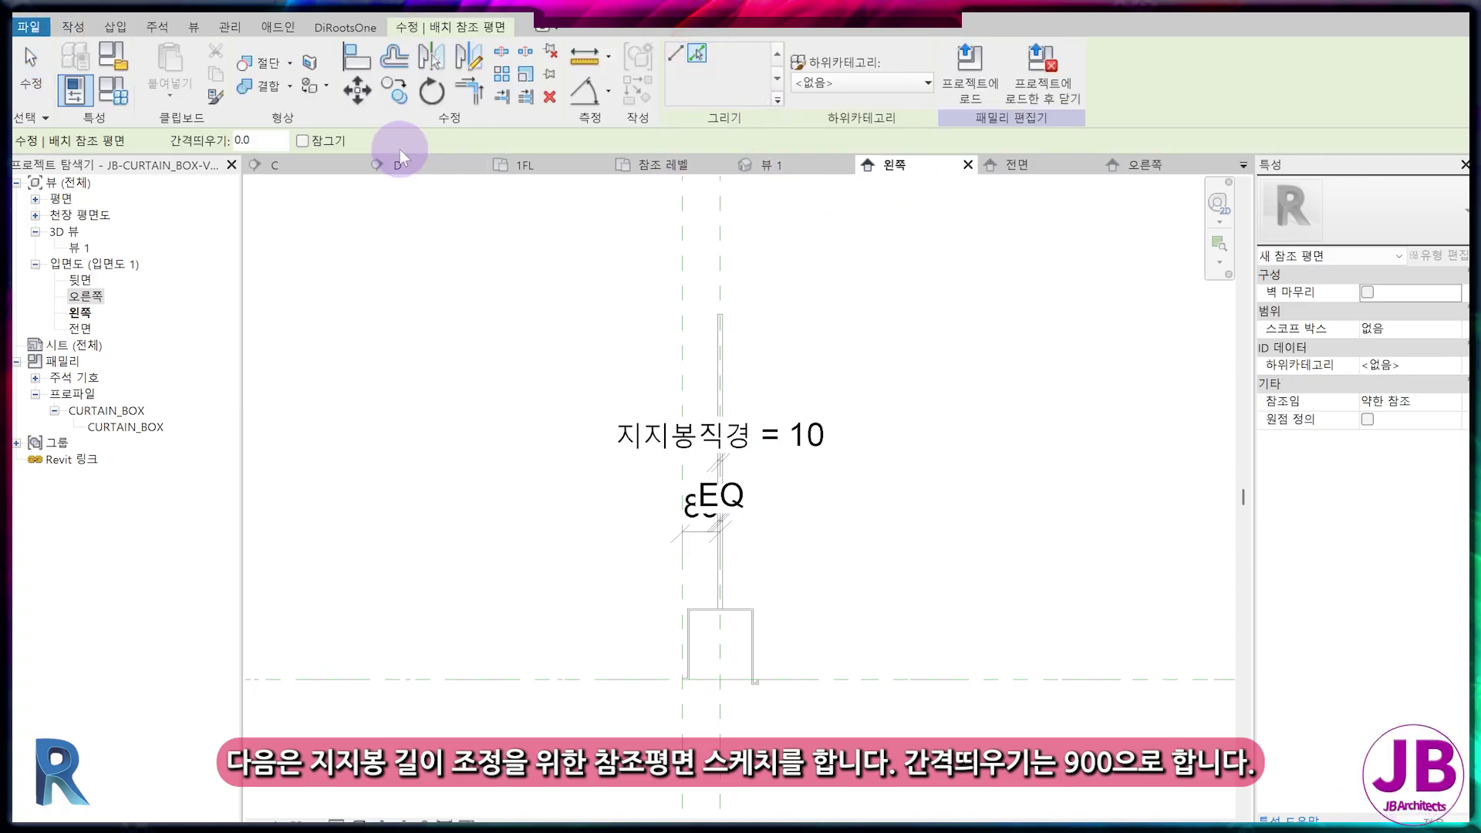
pyautogui.click(266, 140)
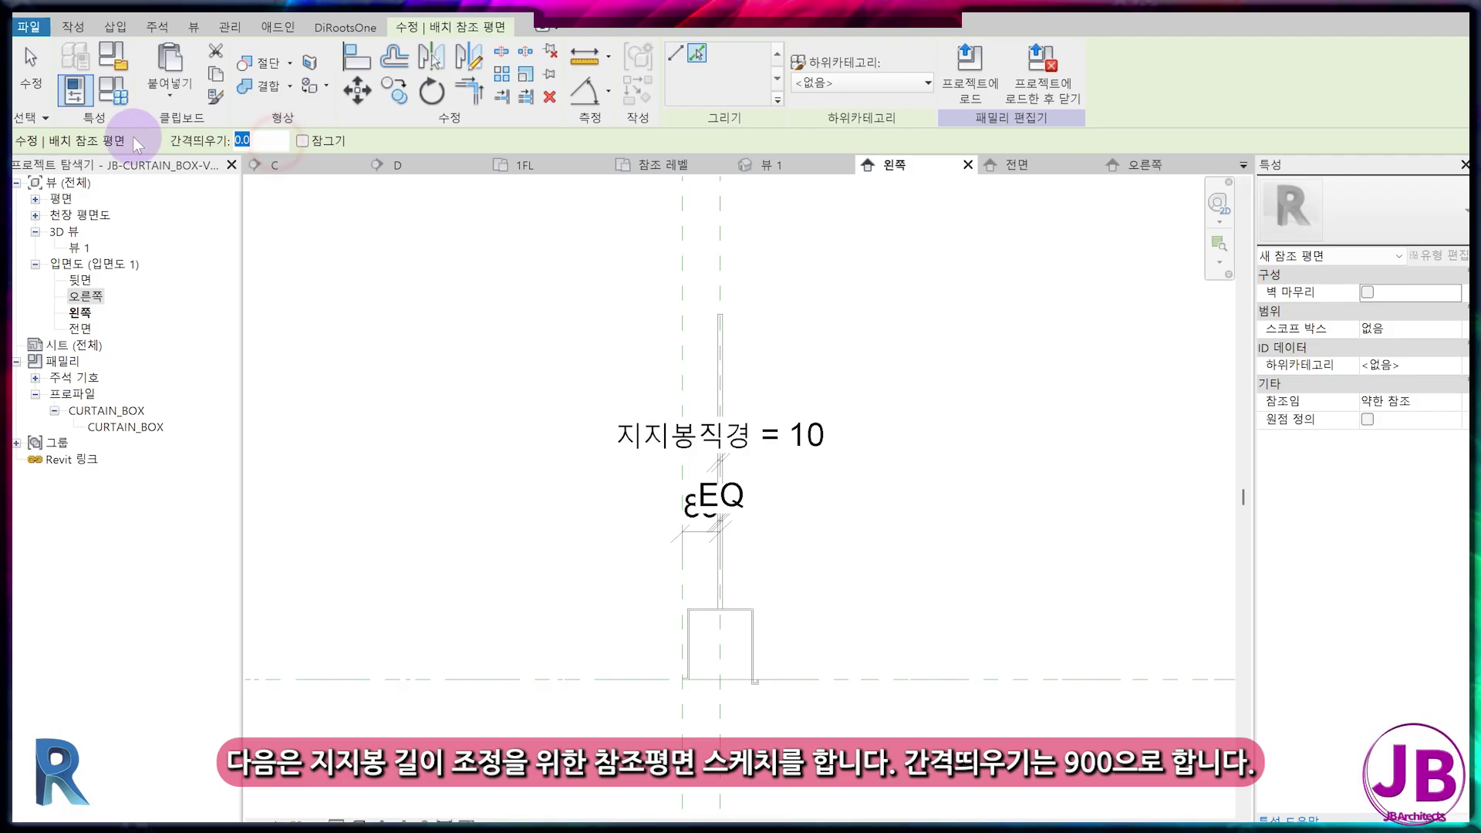
pyautogui.write('900')
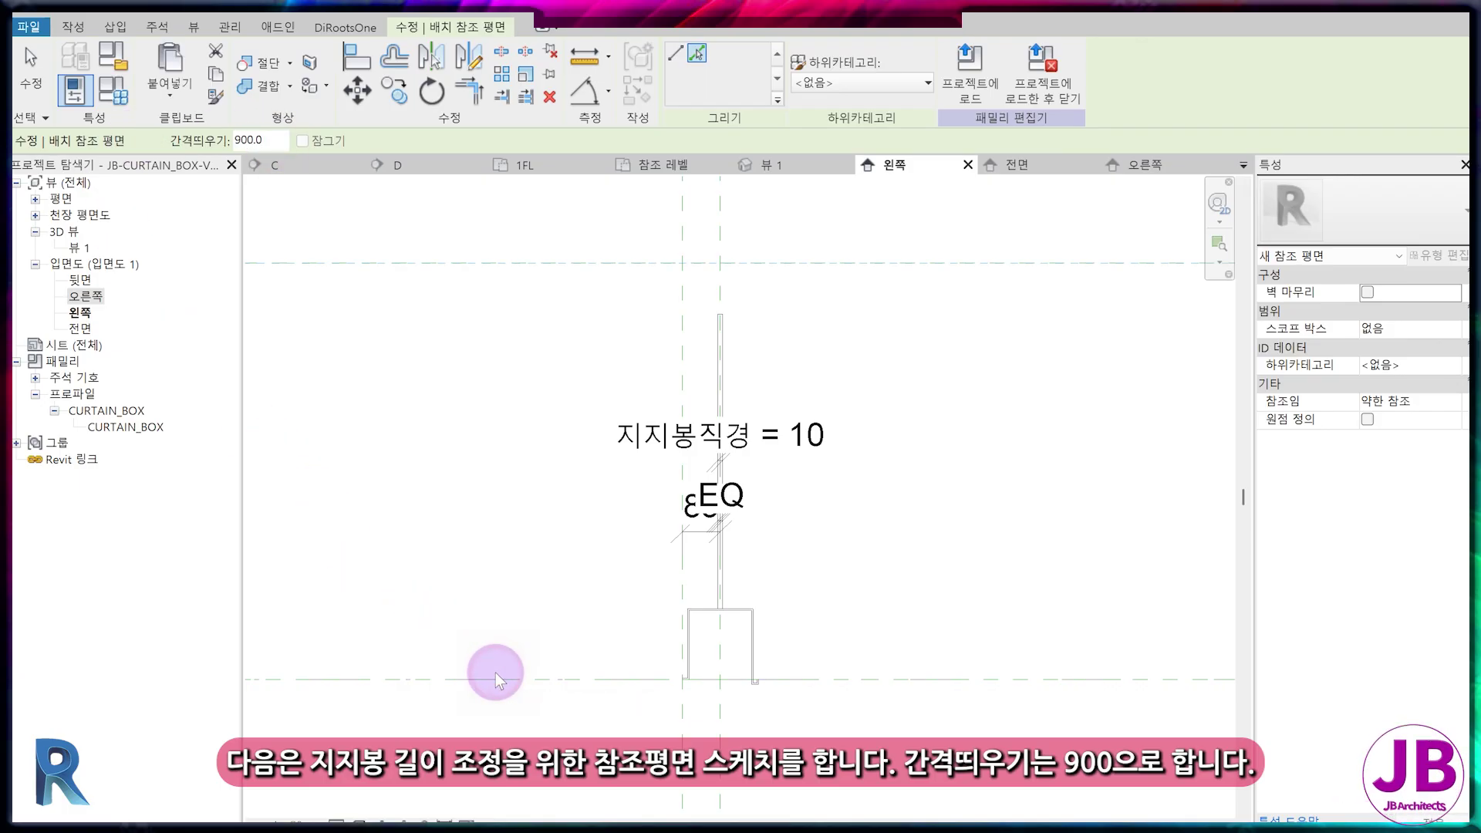
pyautogui.click(262, 140)
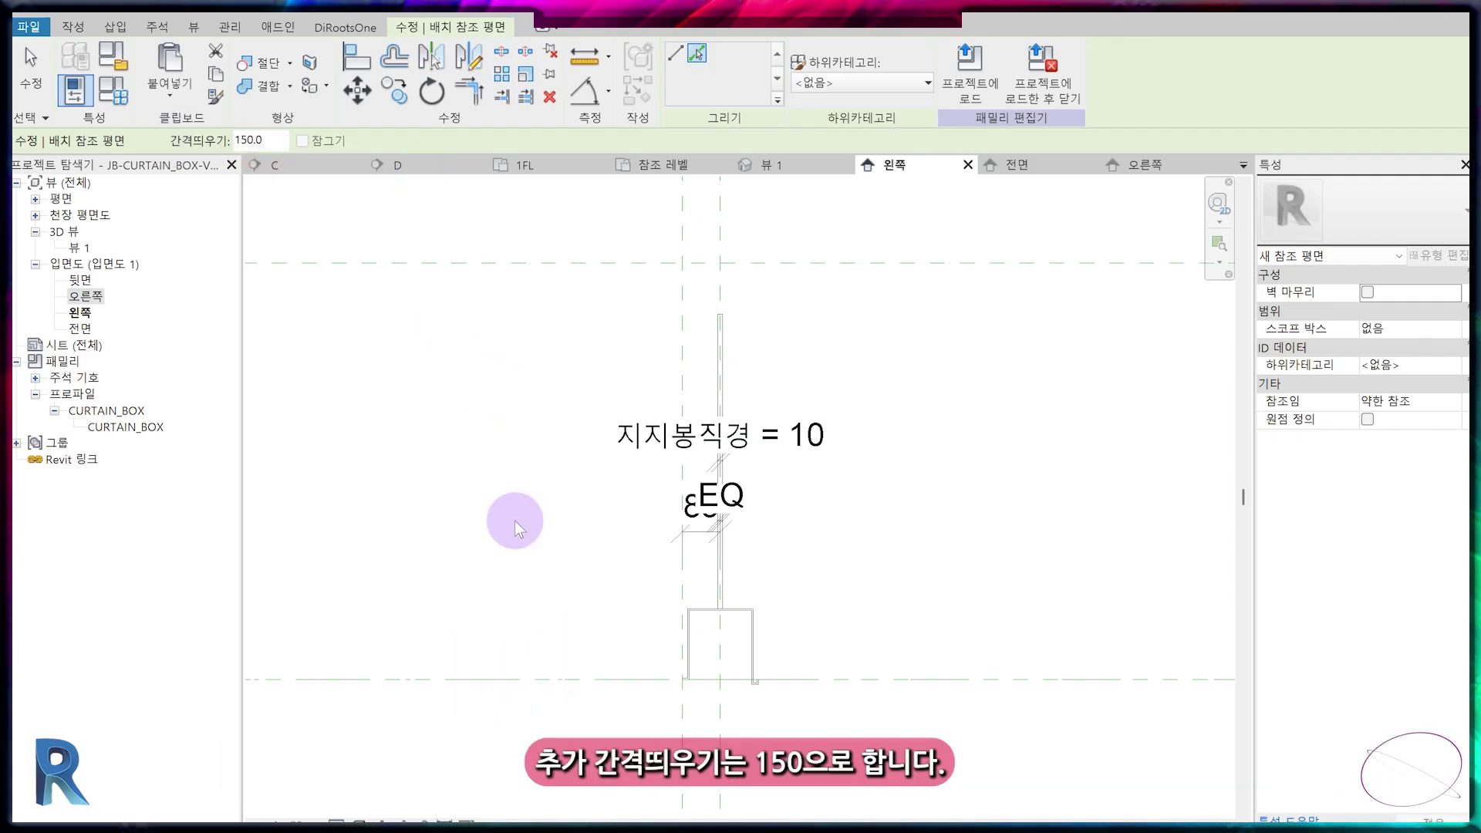
pyautogui.click(507, 674)
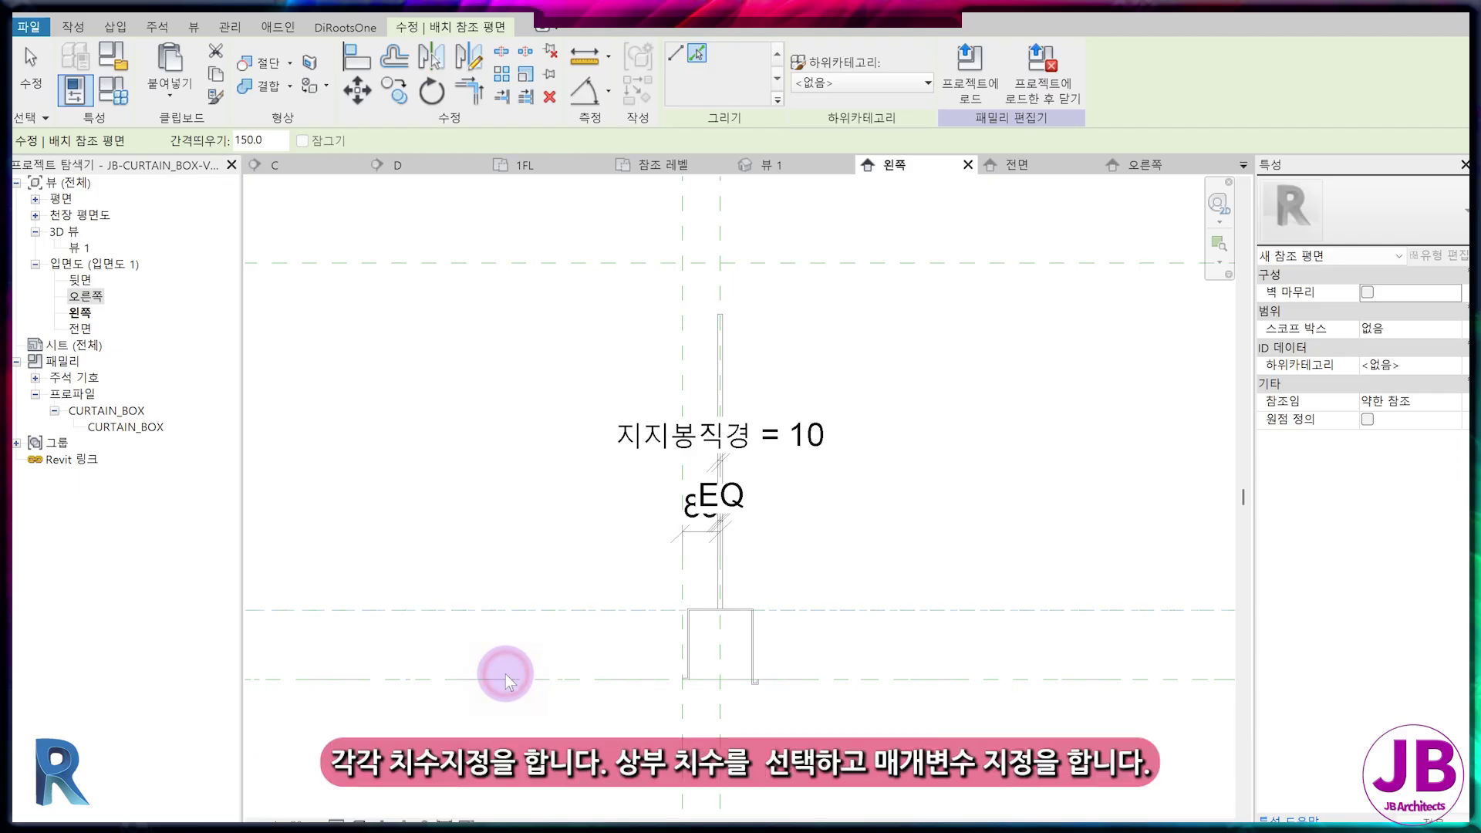
# - Dimension the vertical distances from the base level to the lower new reference plane and from there to the upper one
pyautogui.scroll(3, 648, 686)
pyautogui.scroll(-5, 678, 672)
pyautogui.press('d')
pyautogui.press('i')
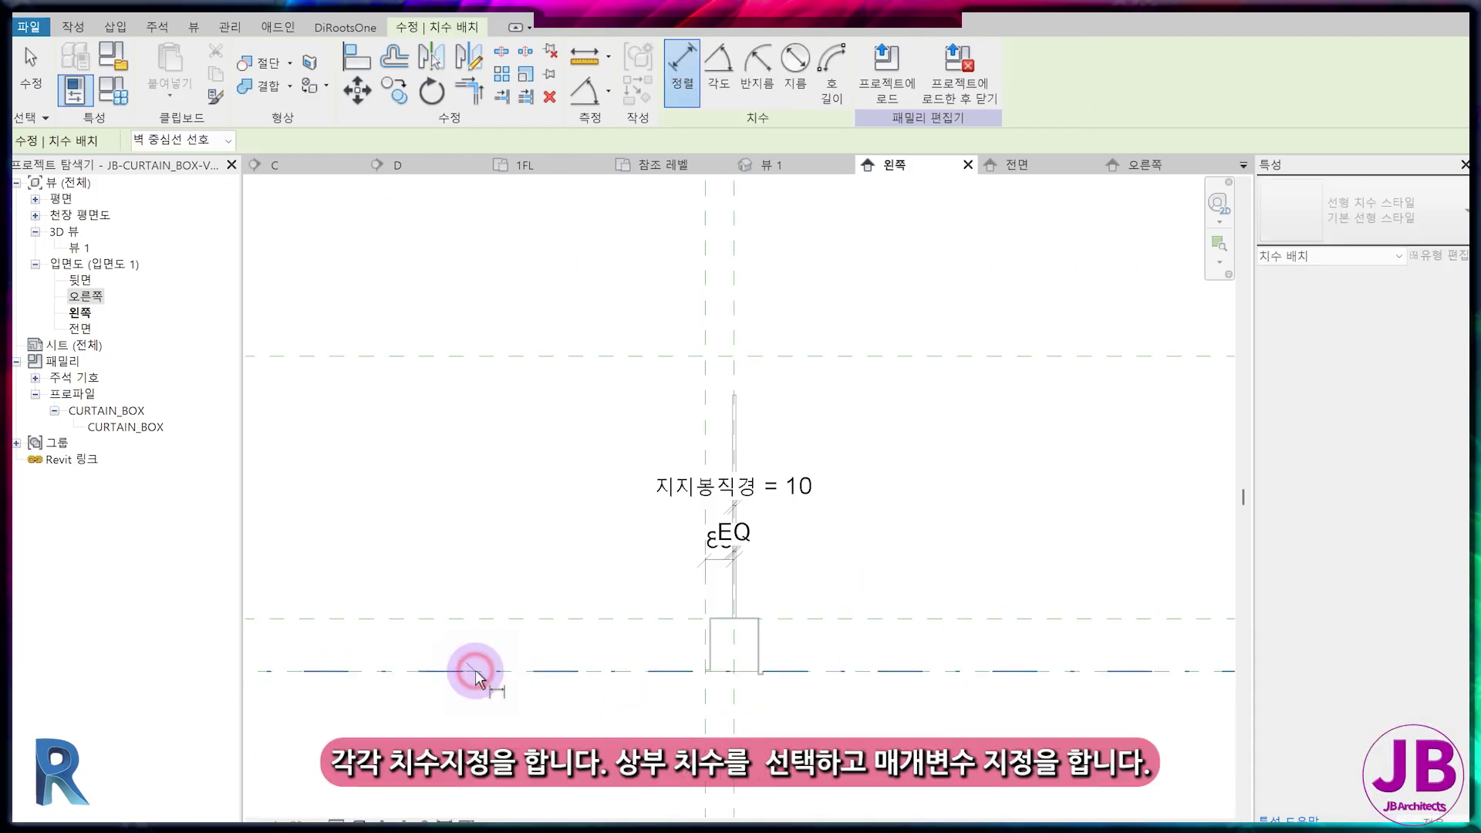
pyautogui.click(512, 619)
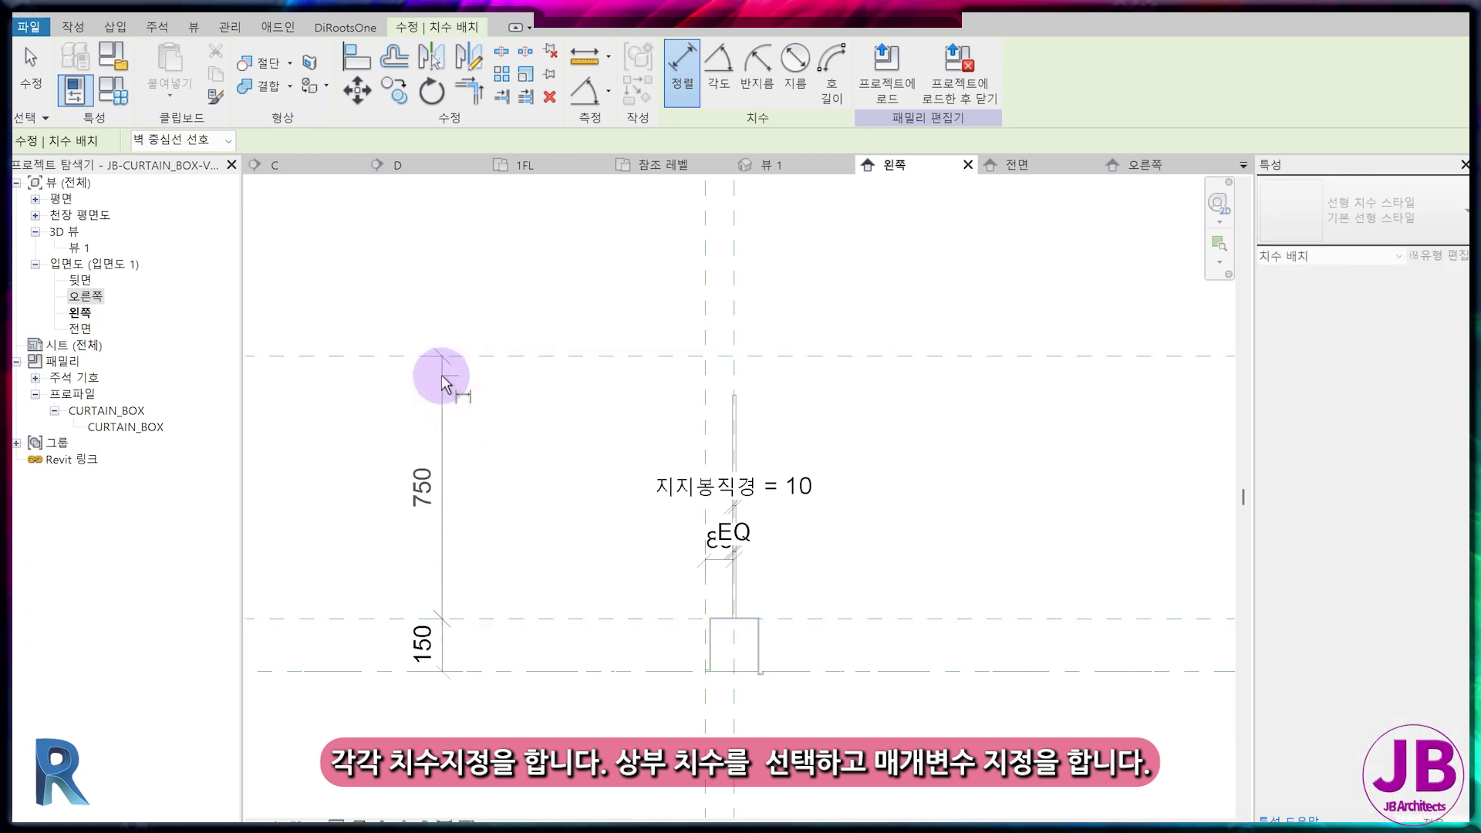
pyautogui.click(441, 375)
pyautogui.press('Escape')
pyautogui.press('Escape')
# - Extend the rod's two vertical lines up to the upper reference plane
pyautogui.press('a')
pyautogui.press('l')
pyautogui.scroll(3, 737, 400)
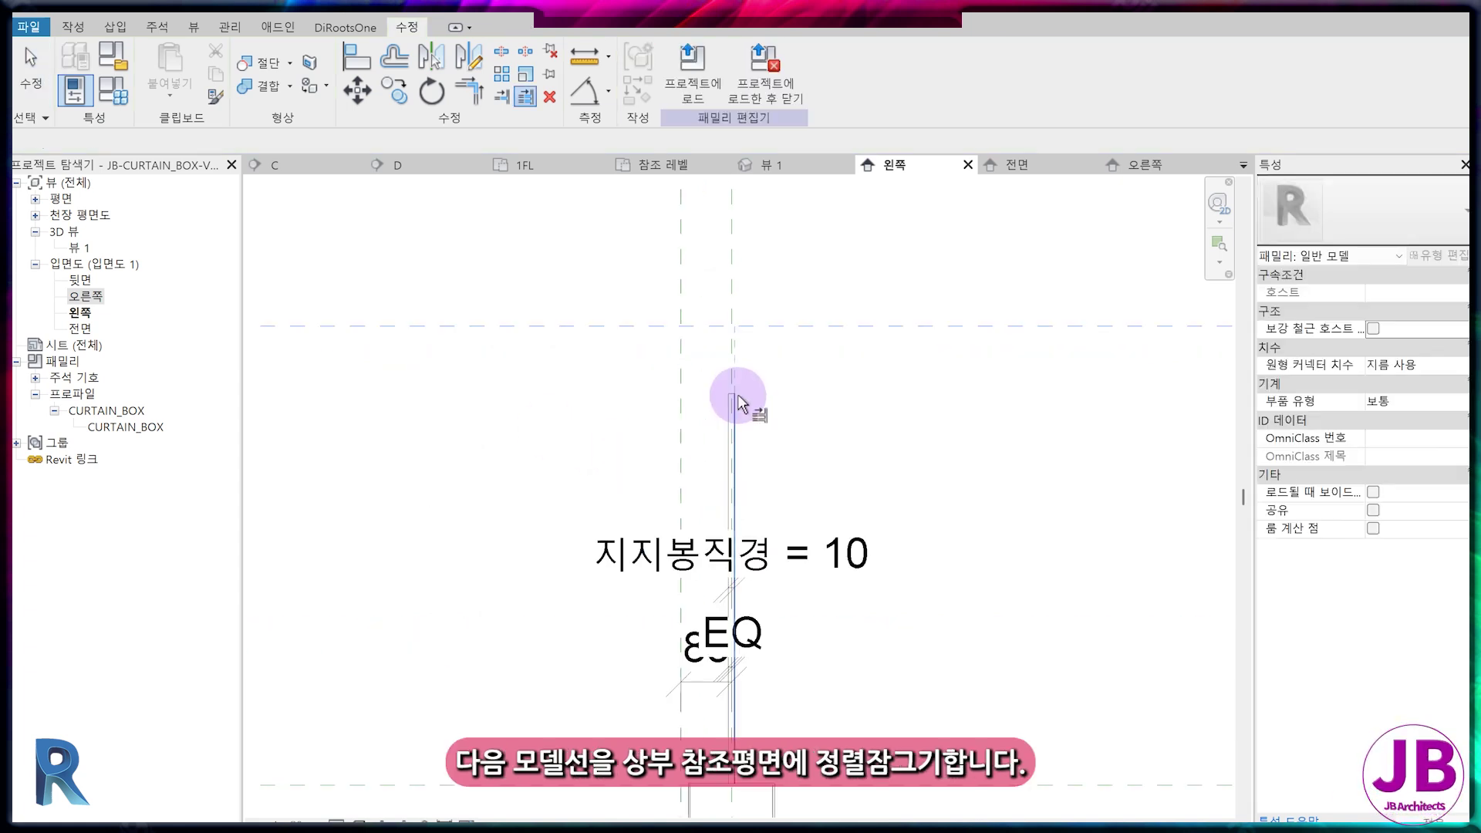
pyautogui.click(739, 398)
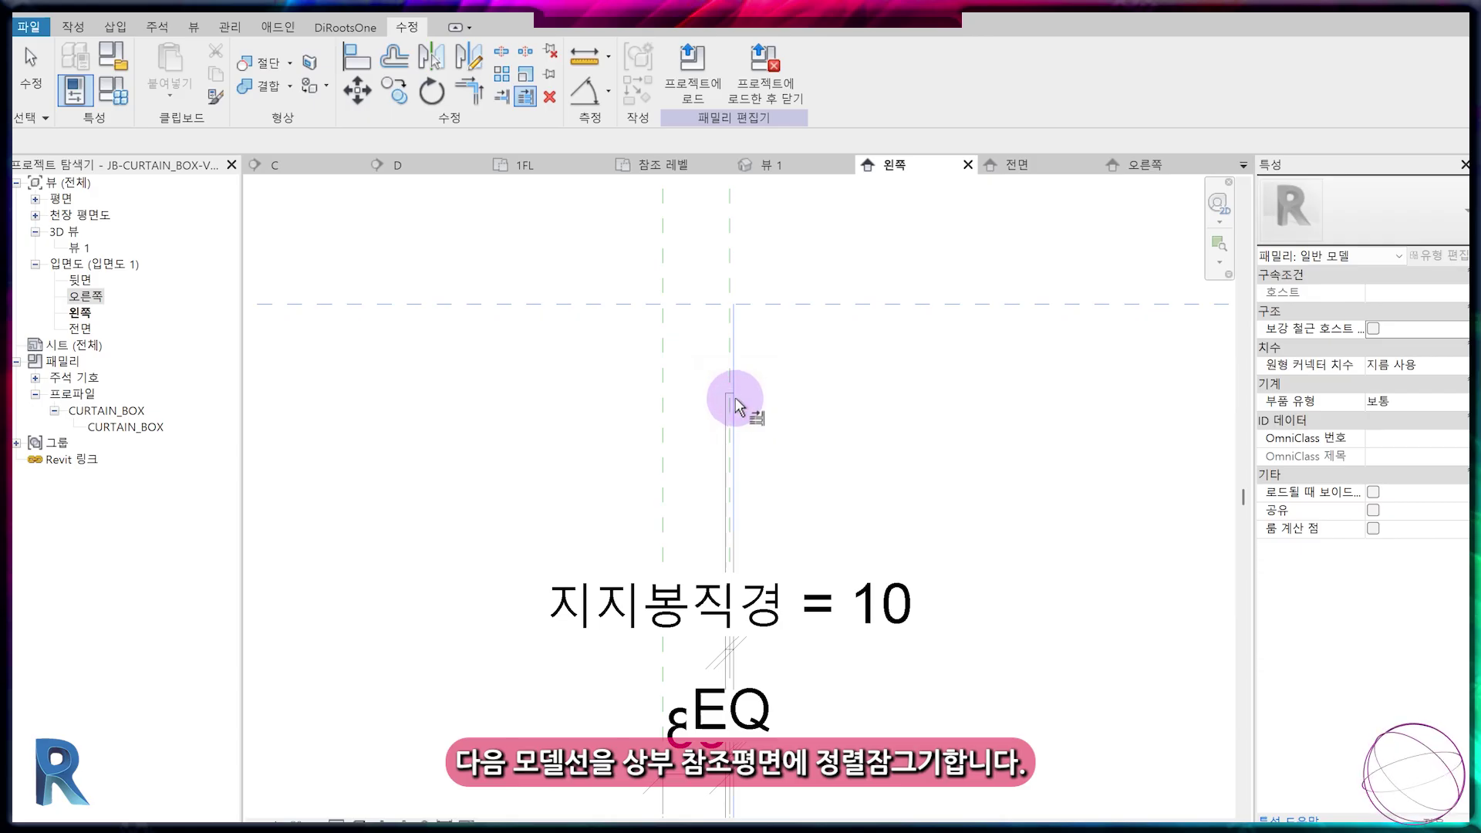
pyautogui.scroll(3, 739, 400)
pyautogui.click(719, 394)
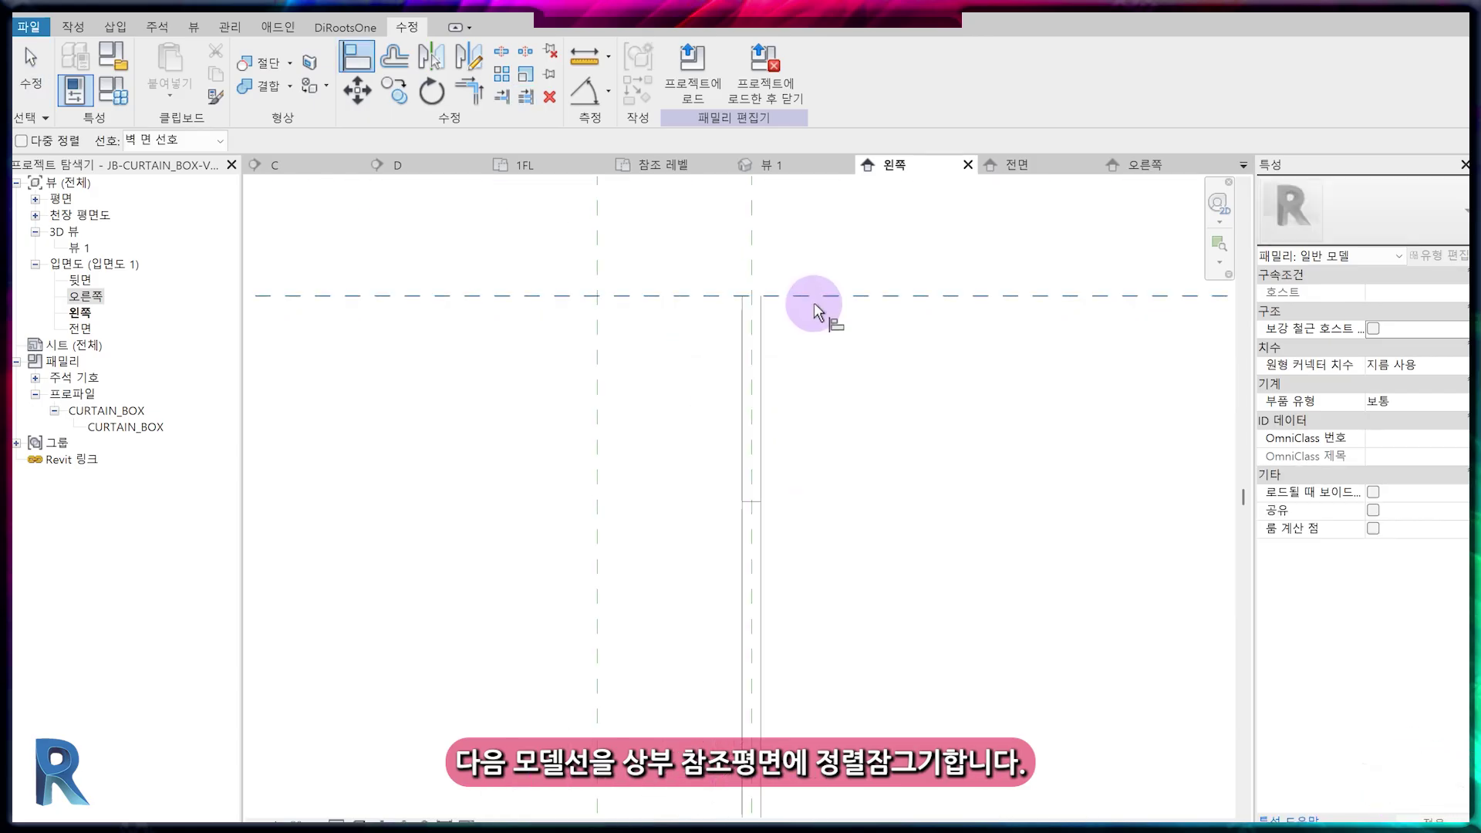
# - Align the rod's top line and line ends with the upper reference plane and lock them to it
pyautogui.click(815, 305)
pyautogui.scroll(3, 764, 484)
pyautogui.scroll(-3, 749, 528)
pyautogui.click(1011, 343)
pyautogui.scroll(2, 791, 349)
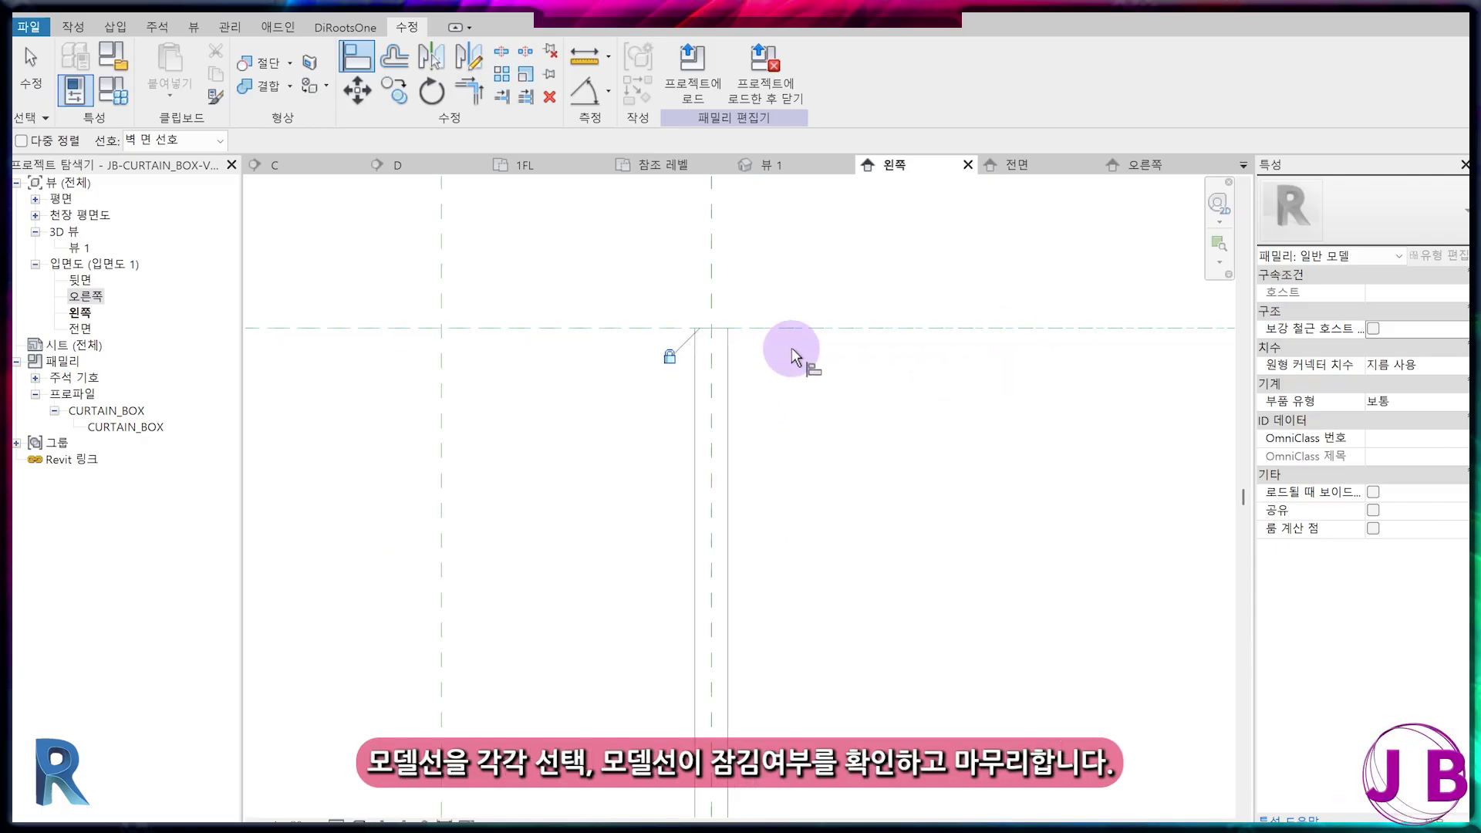
pyautogui.click(734, 337)
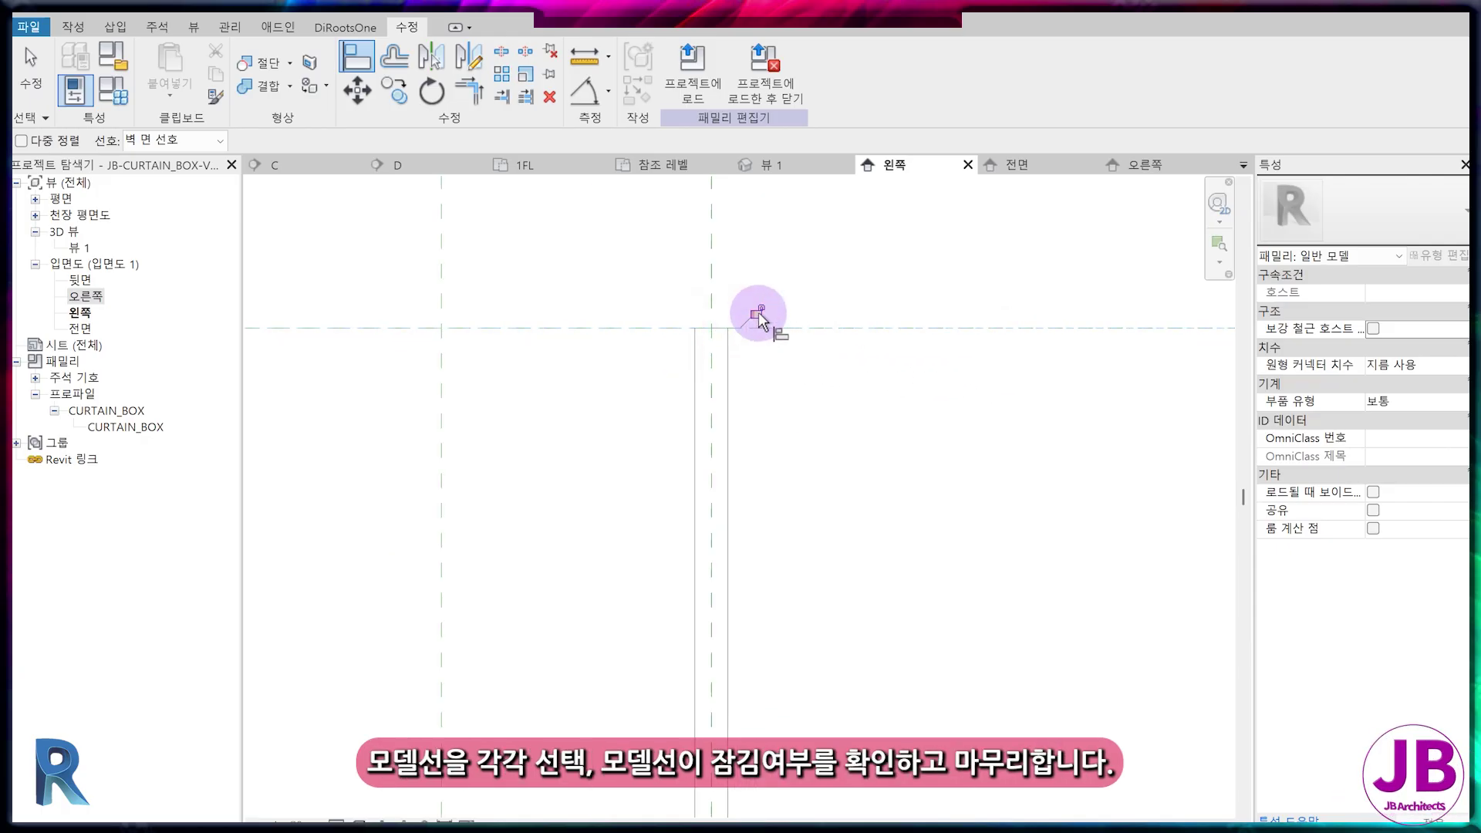
pyautogui.press('Escape')
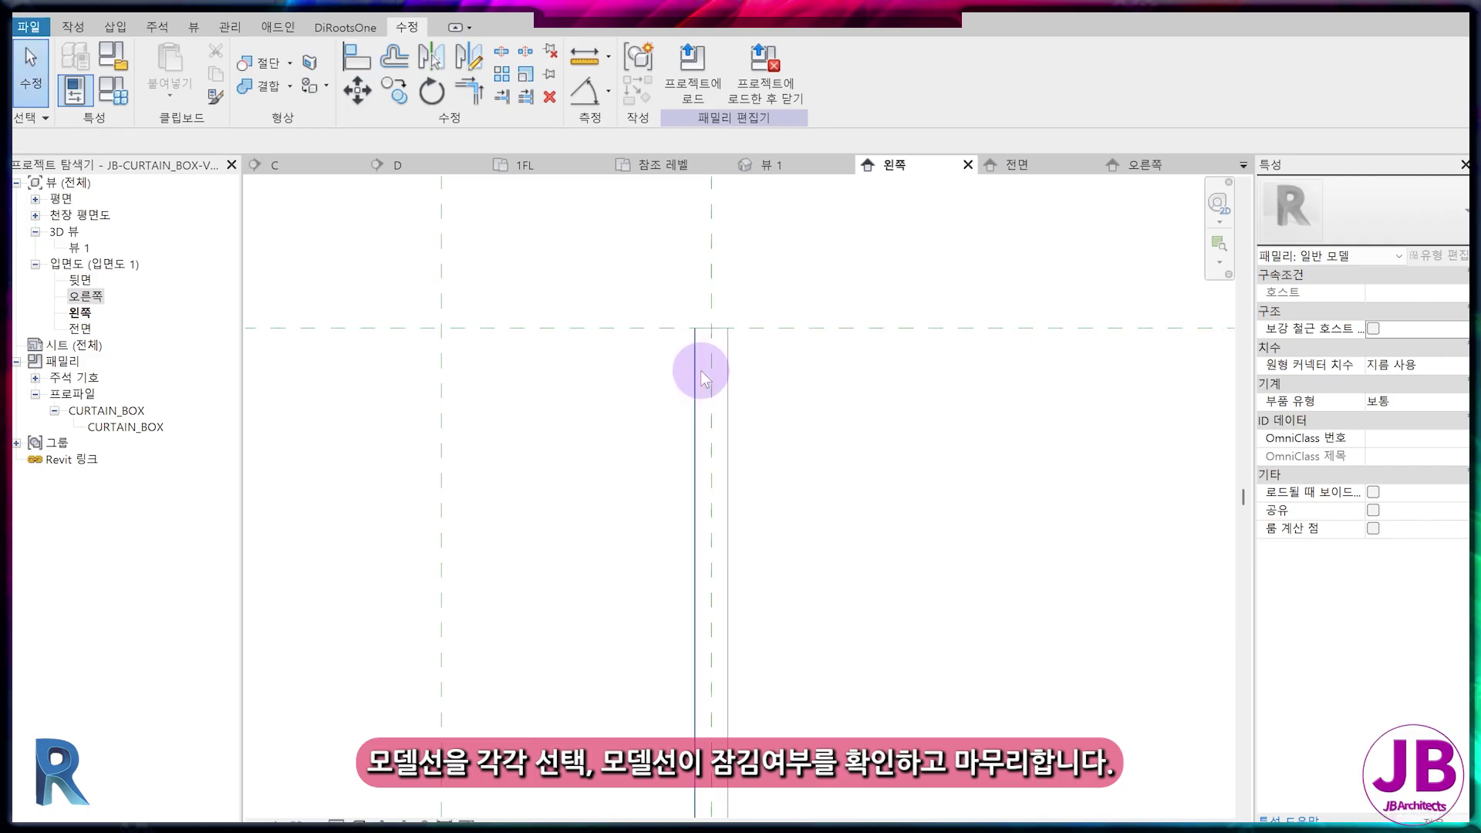
# - Check the locks on the rod's vertical lines and inspect the rod in the 3D view
pyautogui.click(699, 371)
pyautogui.click(744, 408)
pyautogui.scroll(-3, 755, 429)
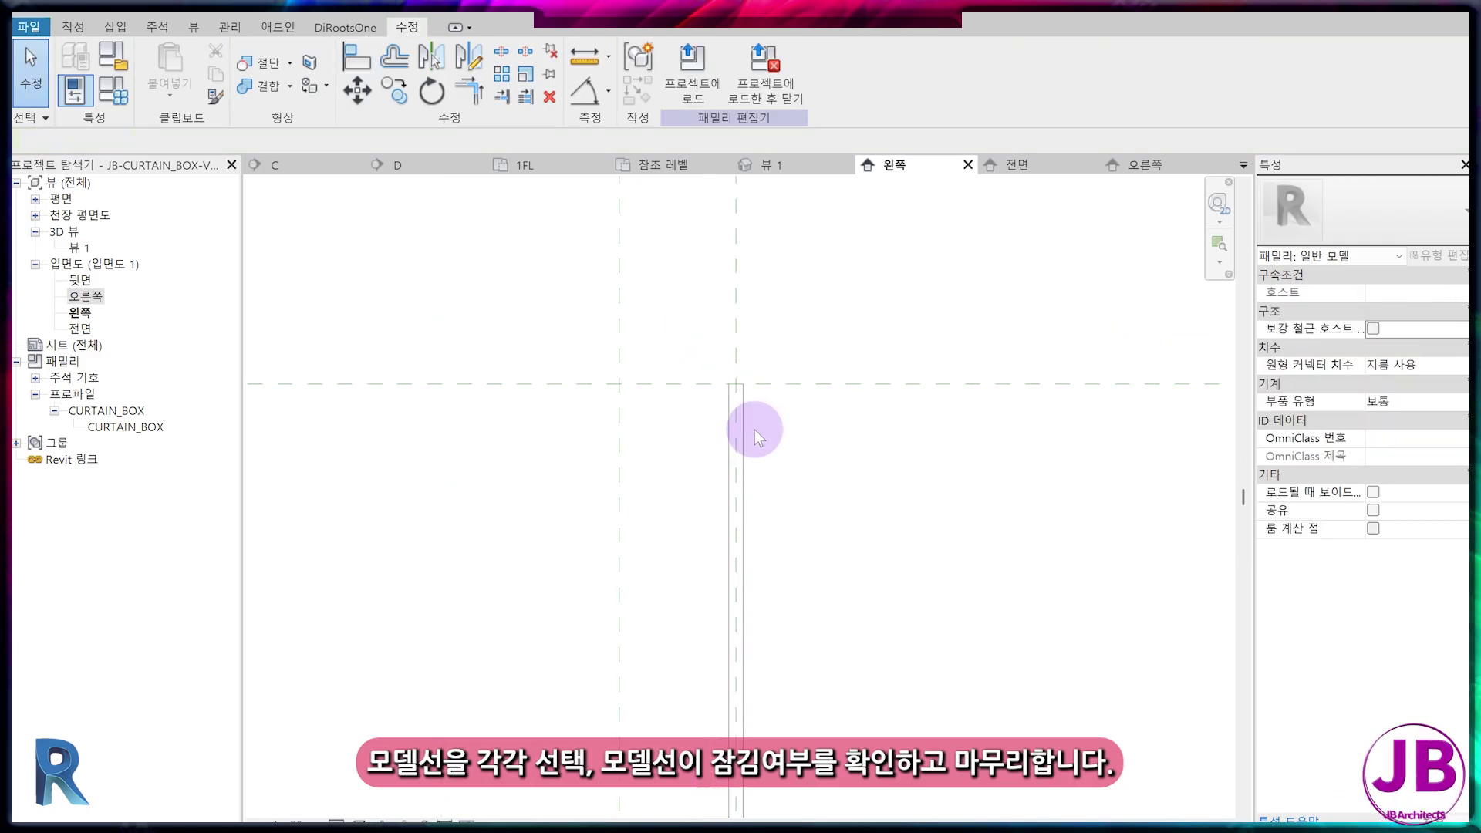
pyautogui.scroll(-3, 764, 470)
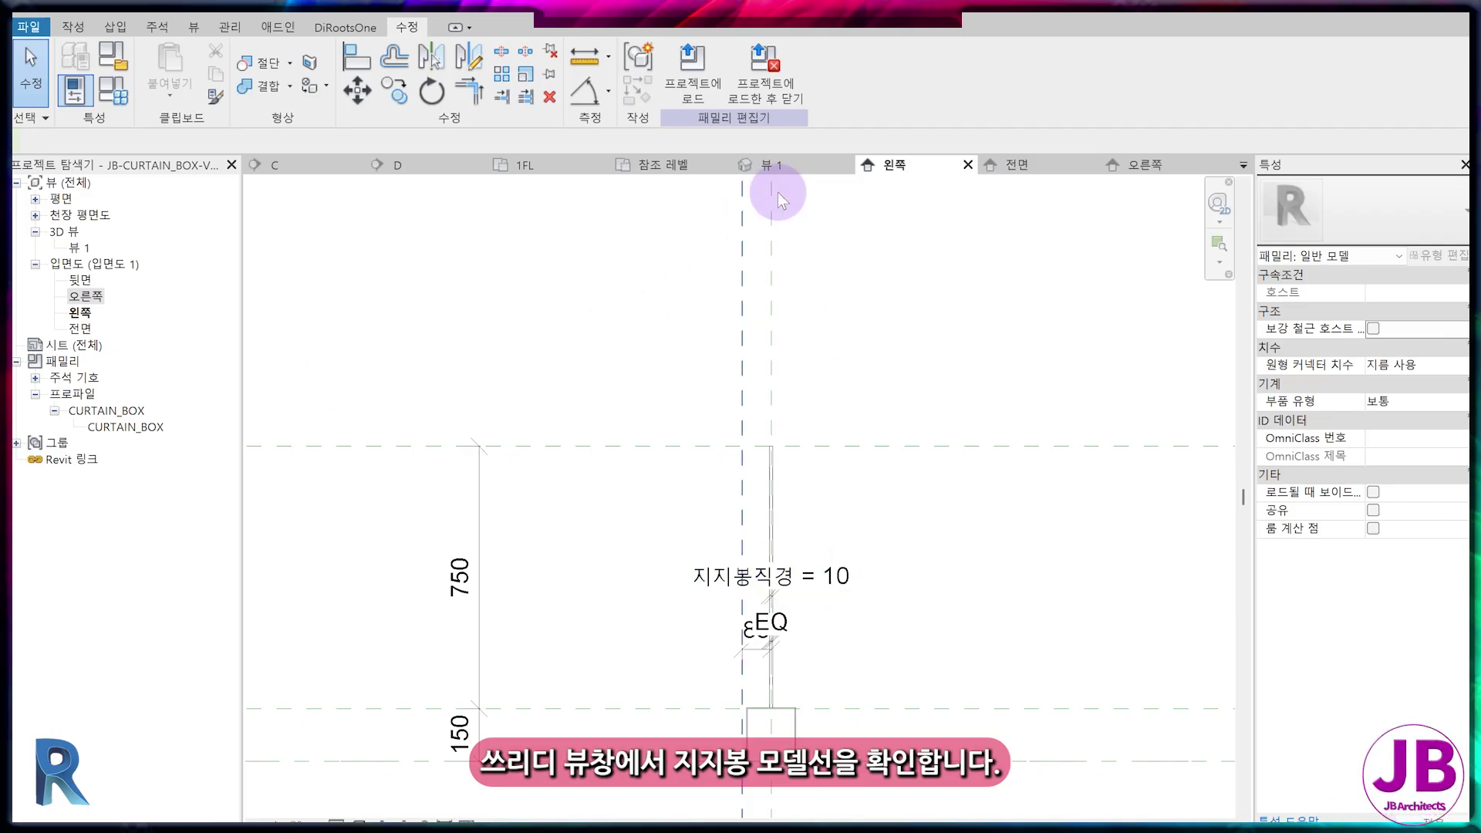
pyautogui.click(779, 166)
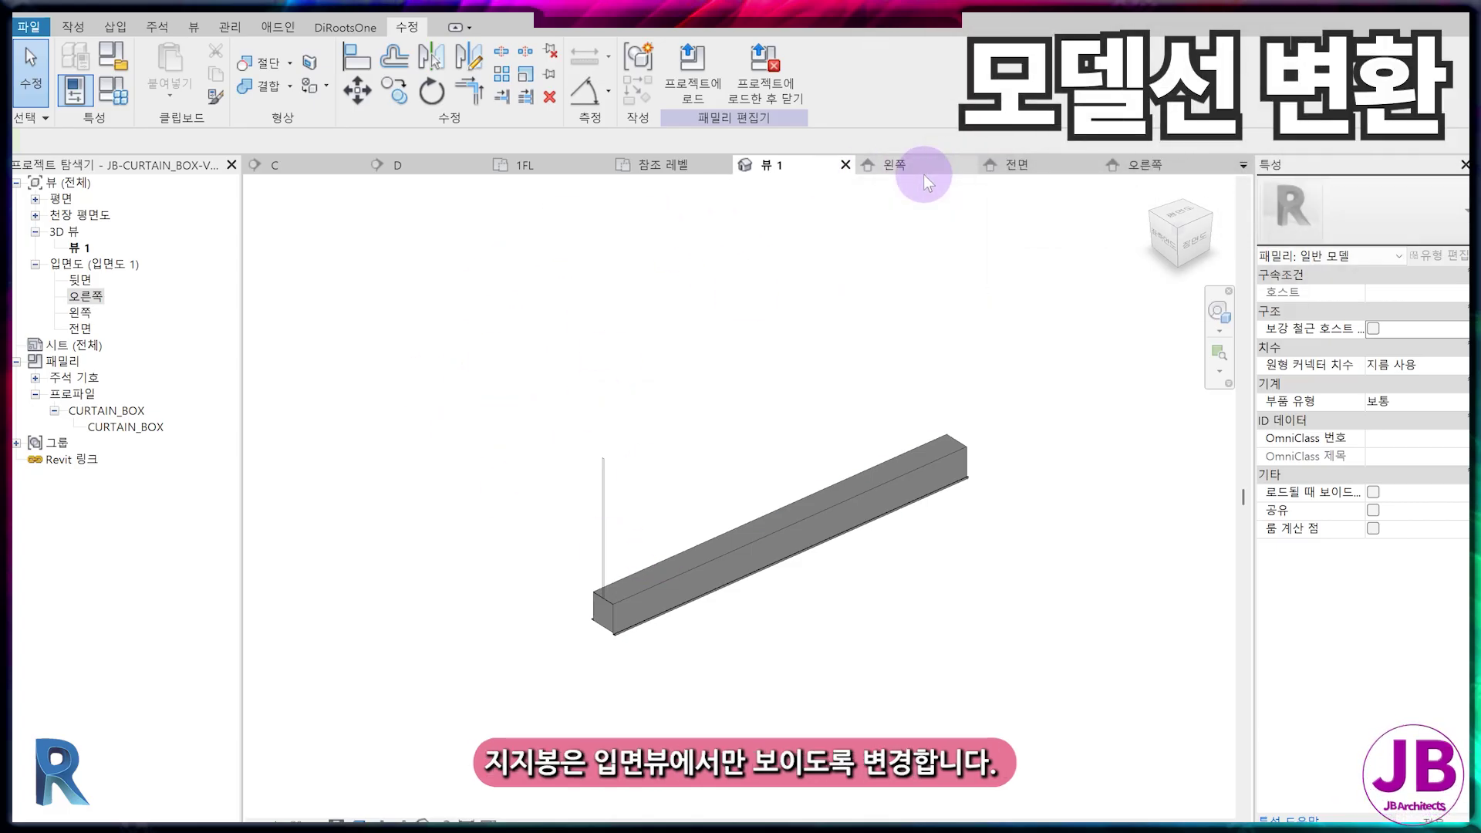
# - In the left elevation, temporarily isolate the category of the rod's model lines
pyautogui.click(895, 165)
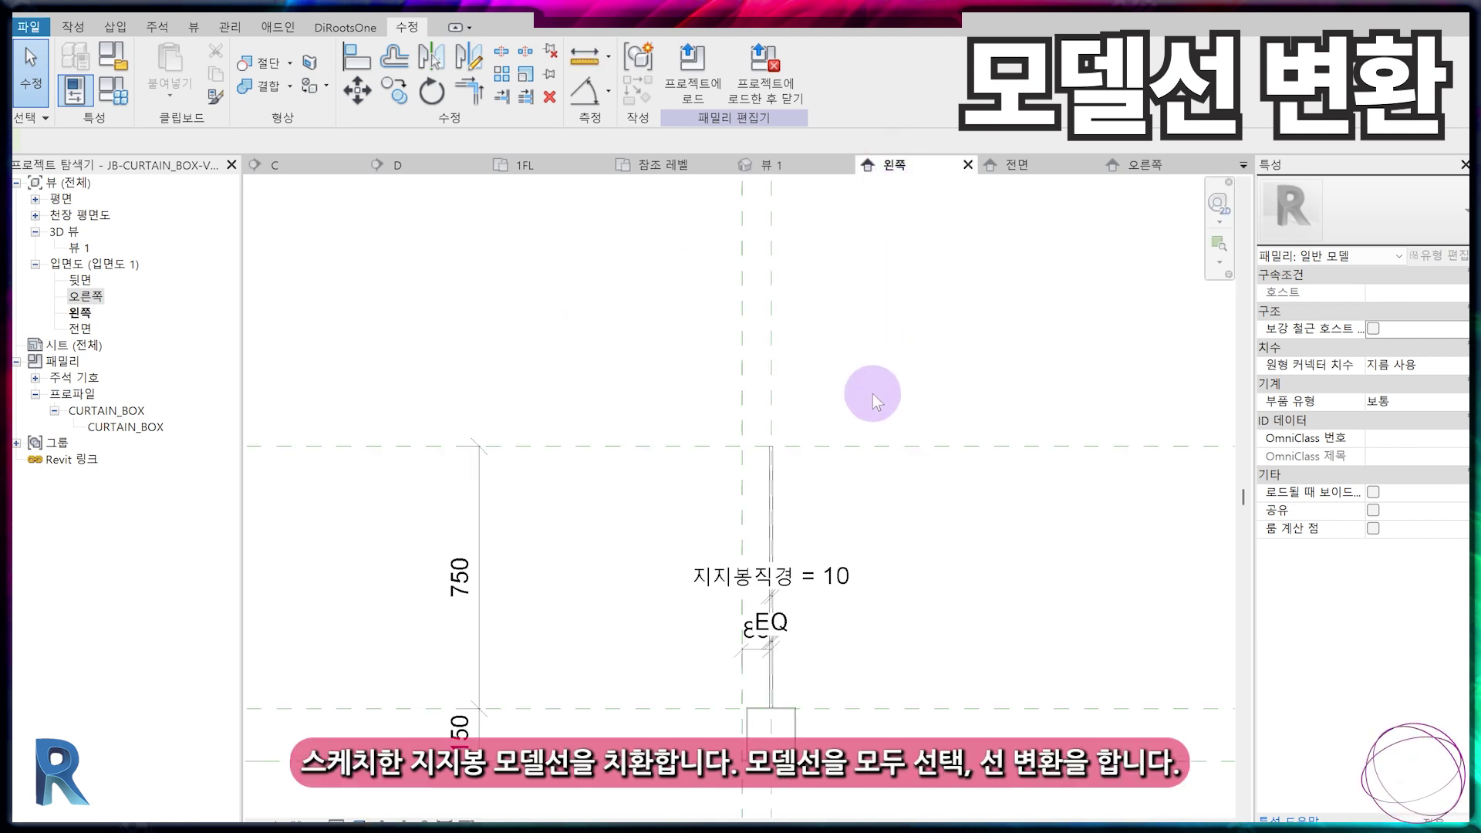
pyautogui.scroll(3, 799, 532)
pyautogui.click(753, 460)
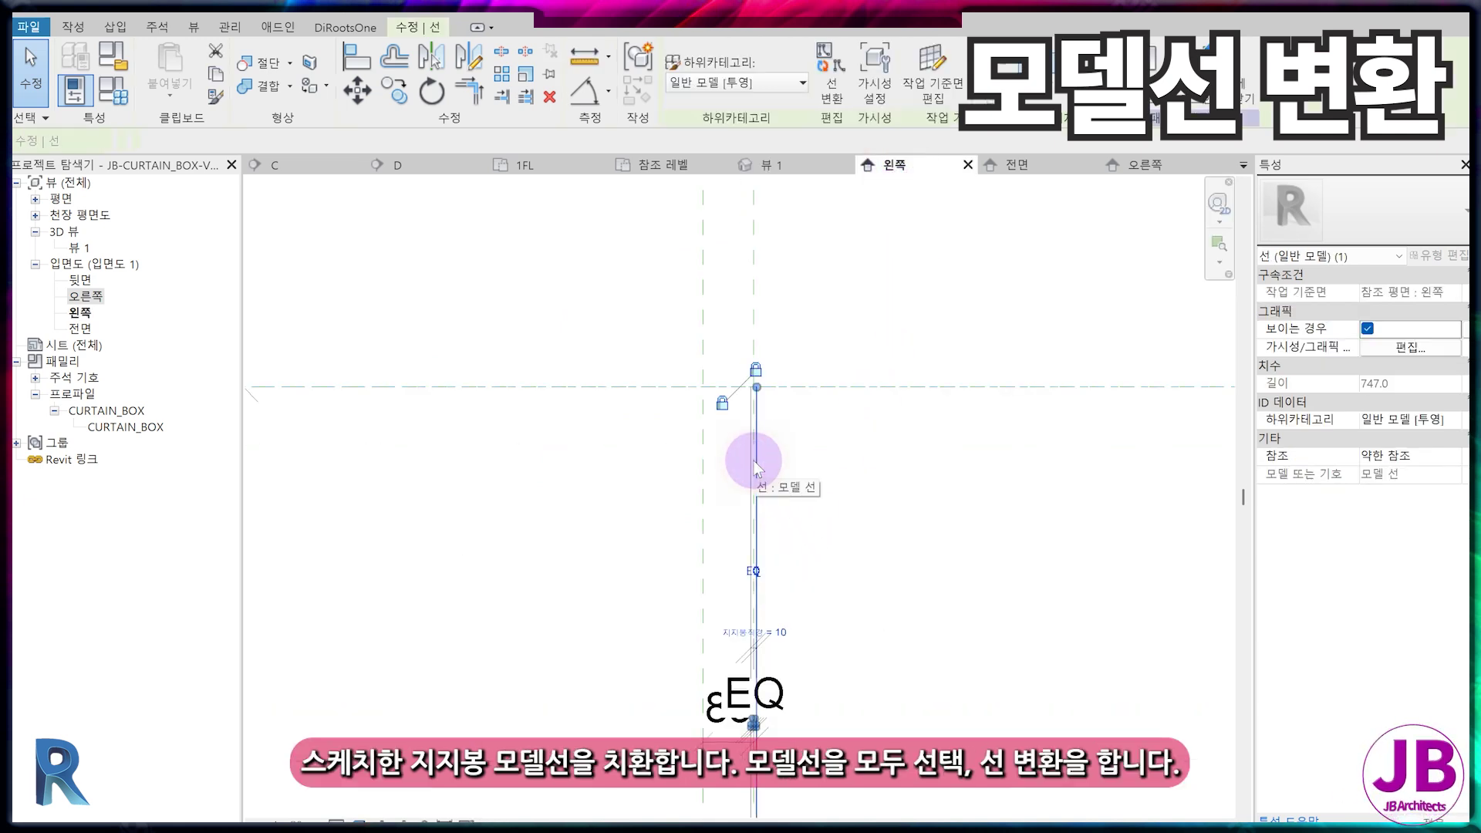
pyautogui.press('i')
pyautogui.press('c')
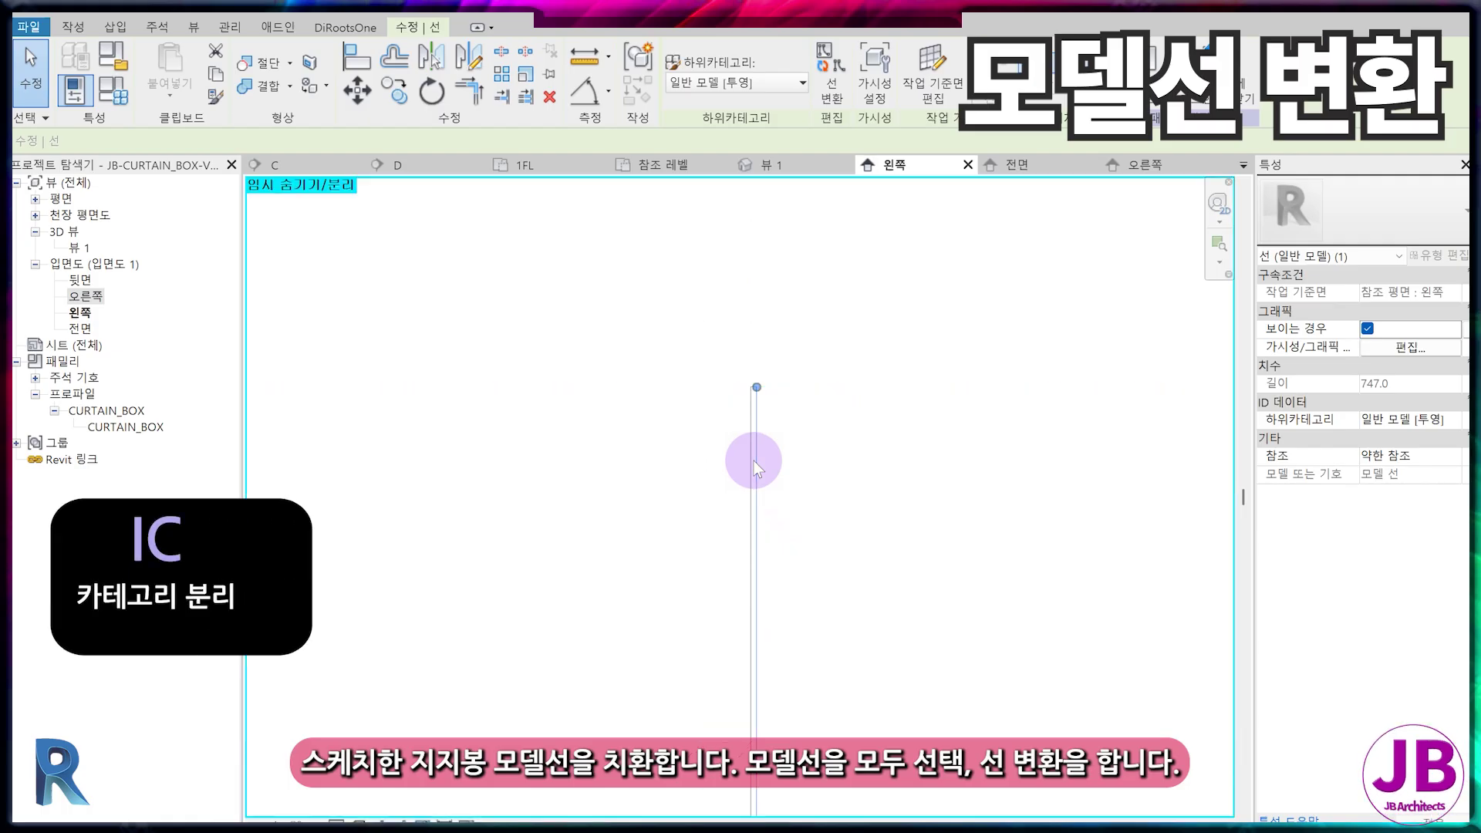
pyautogui.scroll(-3, 674, 445)
pyautogui.click(565, 410)
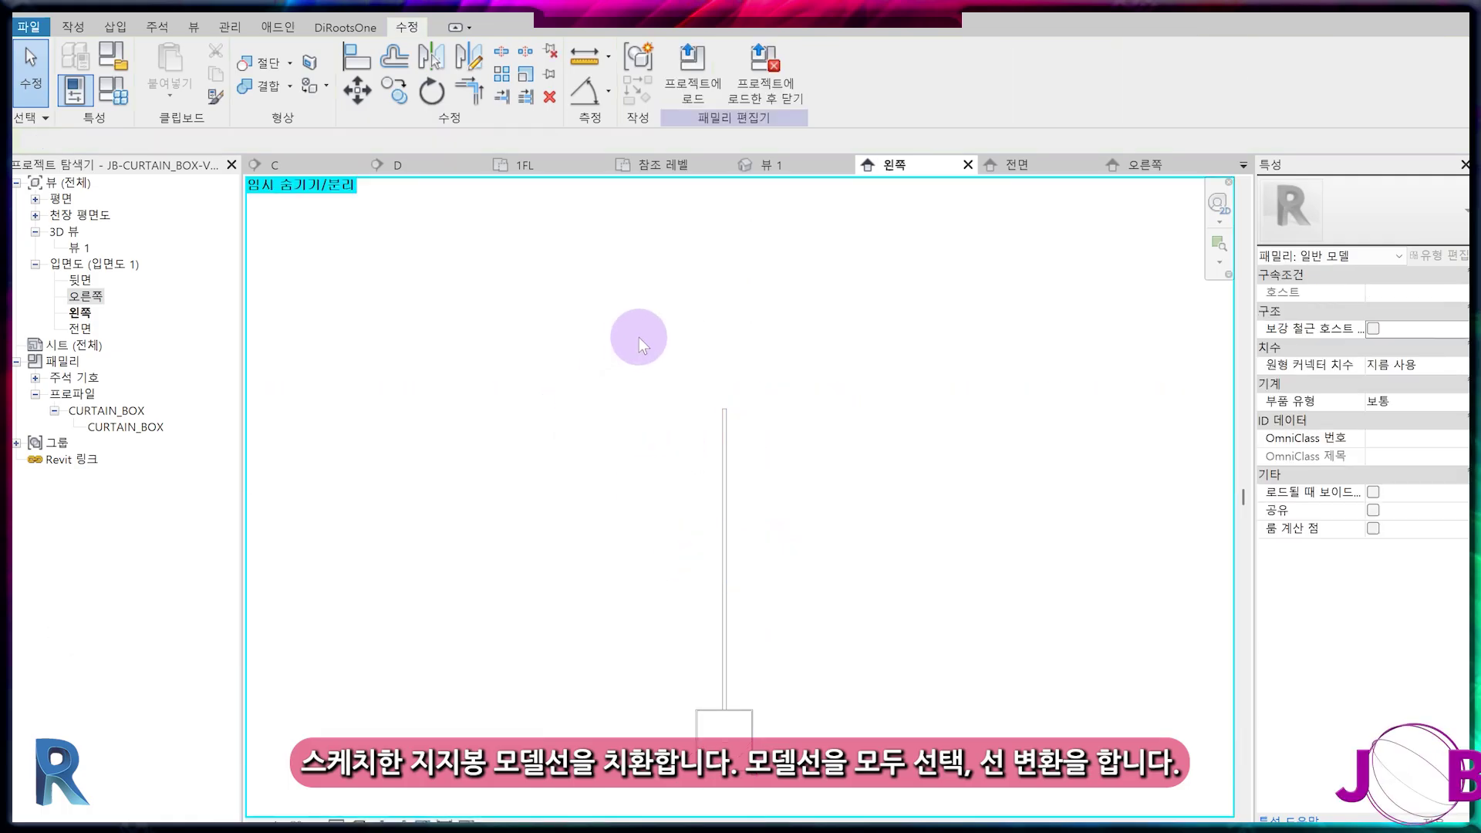
# - Select all four of the rod's model lines and convert them to symbolic lines
pyautogui.moveTo(666, 332); pyautogui.dragTo(693, 525)
pyautogui.moveTo(736, 714); pyautogui.dragTo(737, 719)
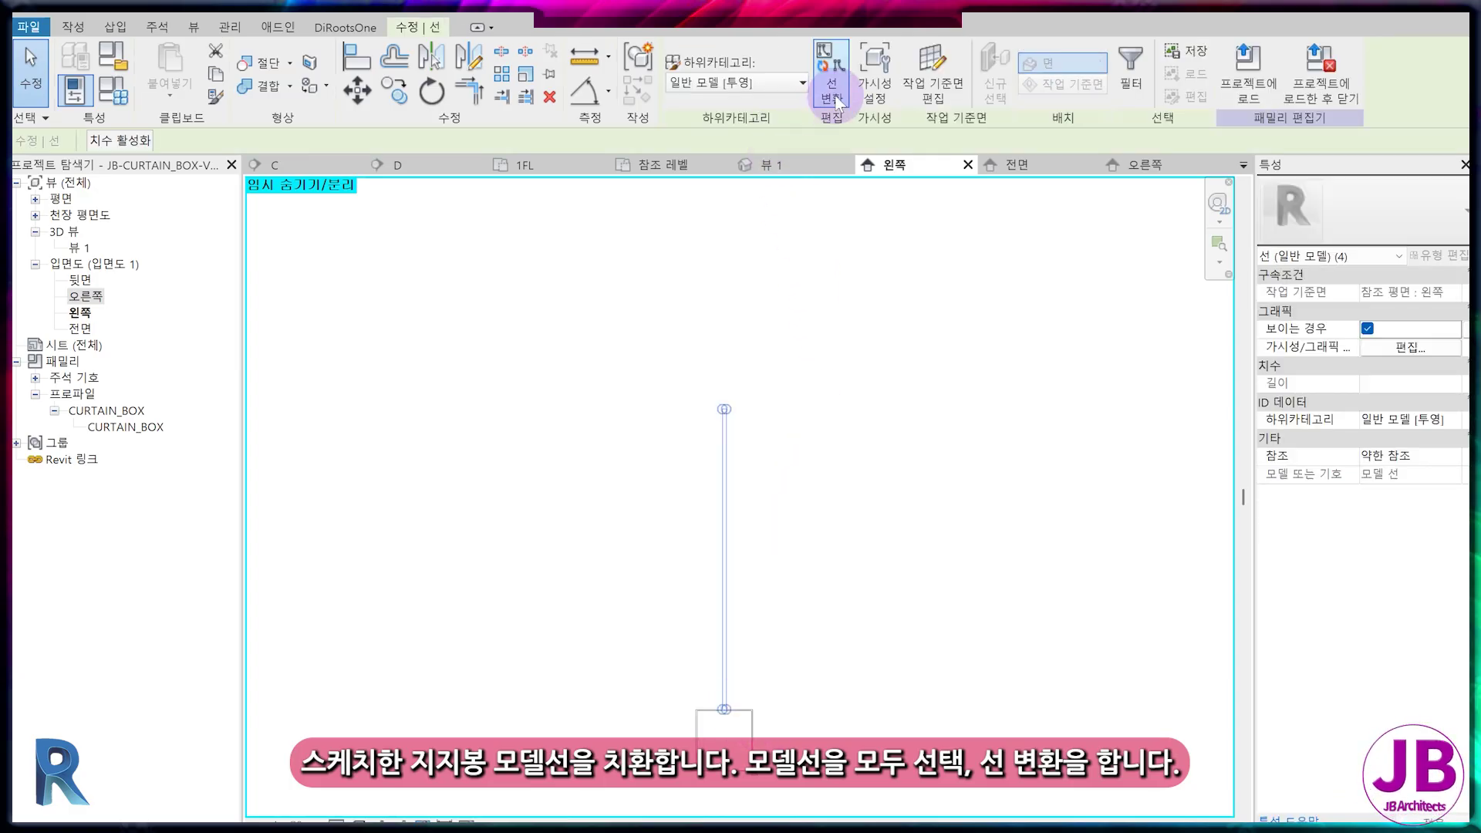
pyautogui.click(835, 96)
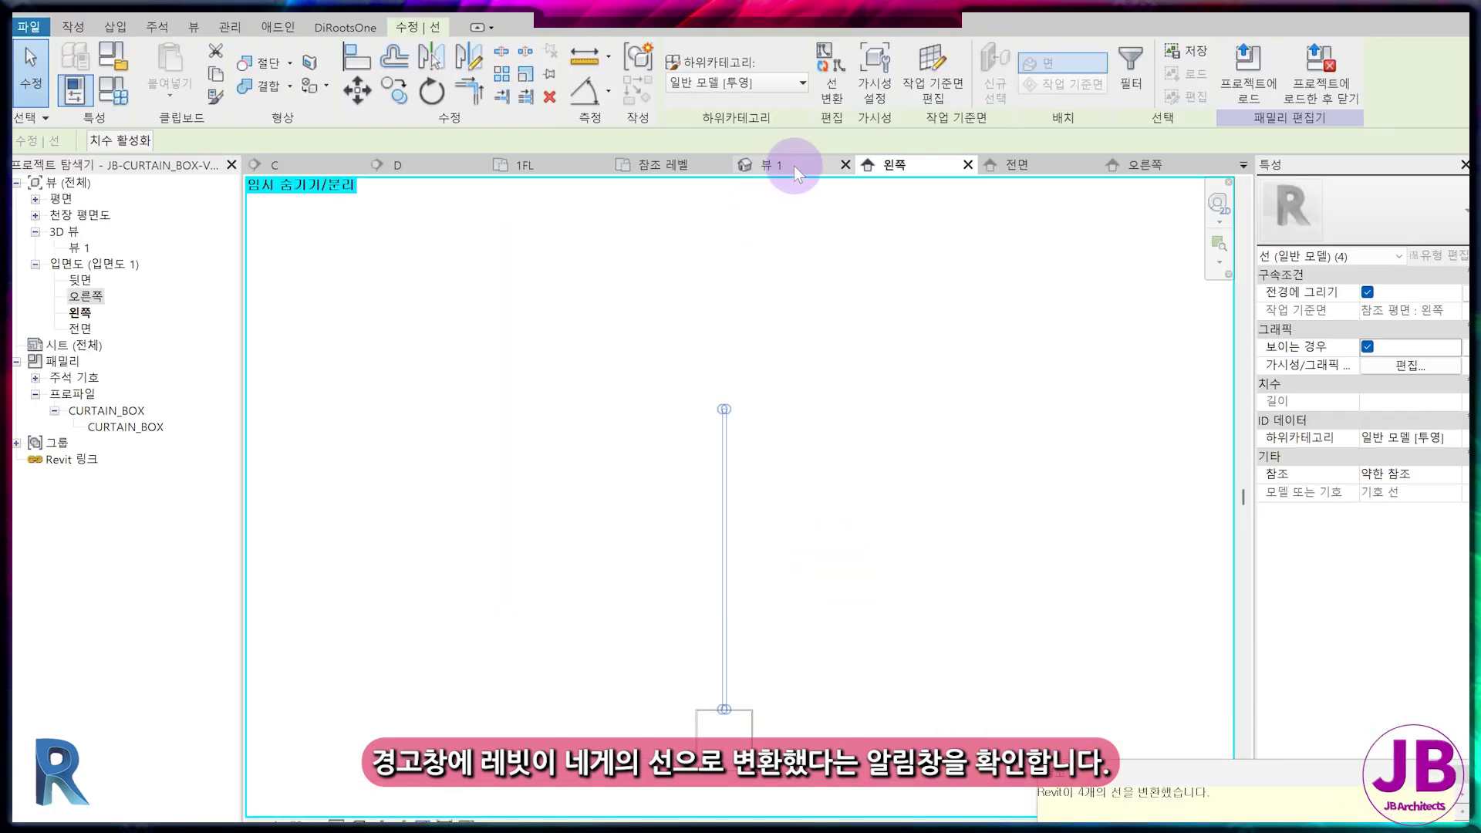
pyautogui.click(776, 255)
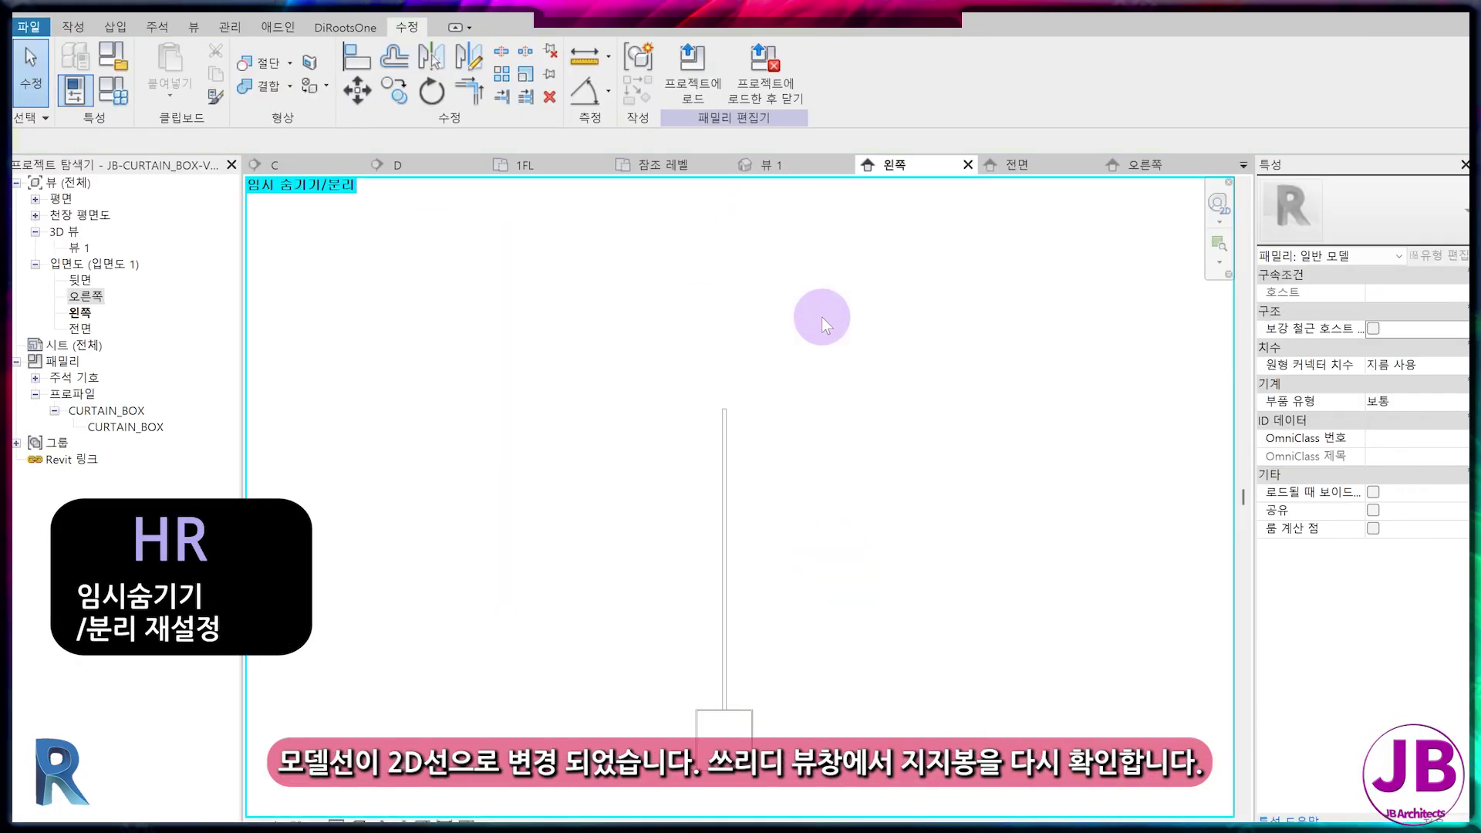
# - Reset the temporary isolation in the left elevation and check the rod's visibility in the 3D view
pyautogui.press('h')
pyautogui.press('r')
pyautogui.click(788, 178)
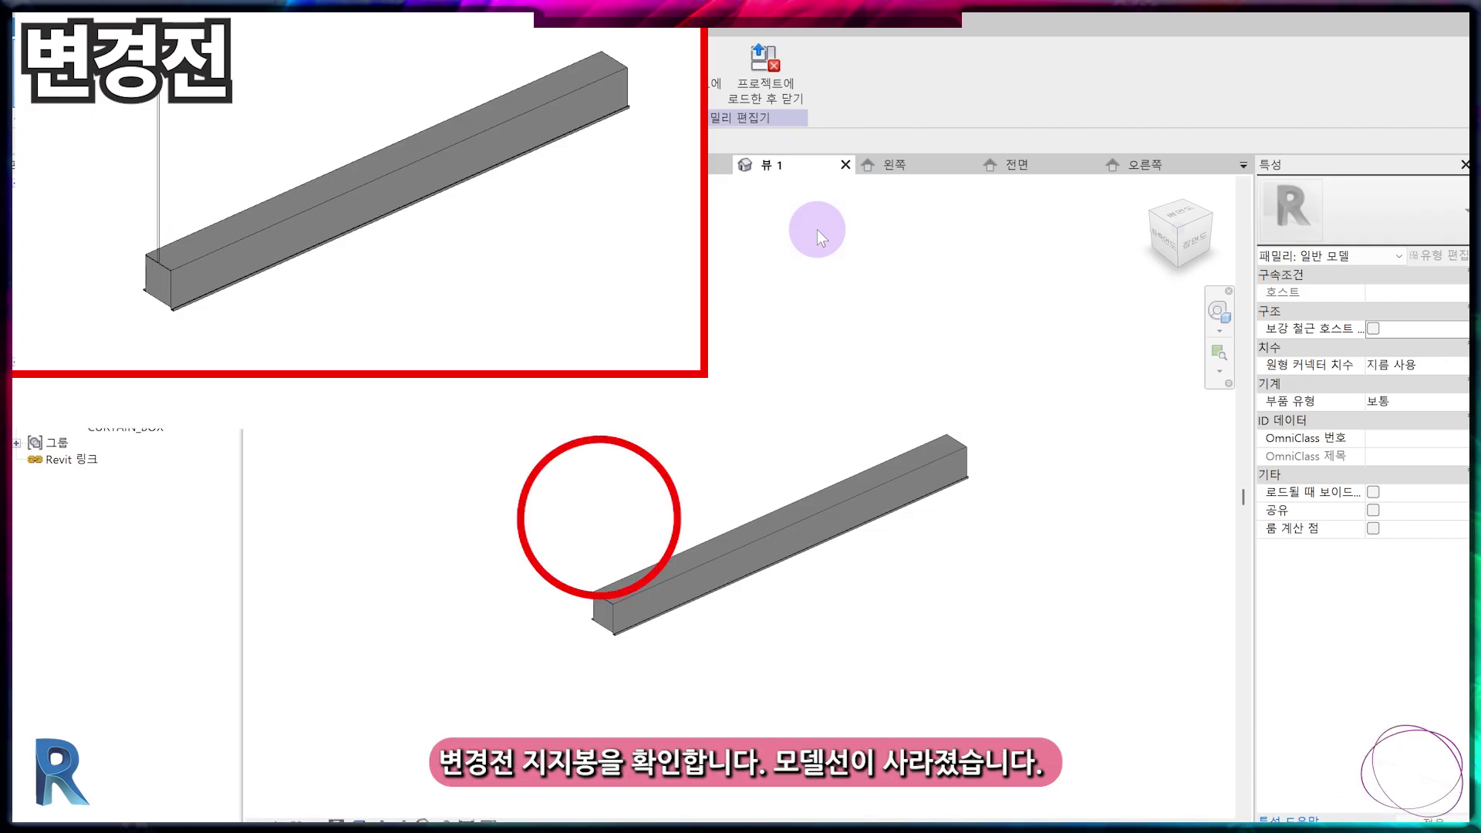
# - In the left elevation, label the support rod's 750 length dimension with a new instance parameter named 지지봉길이
pyautogui.click(697, 166)
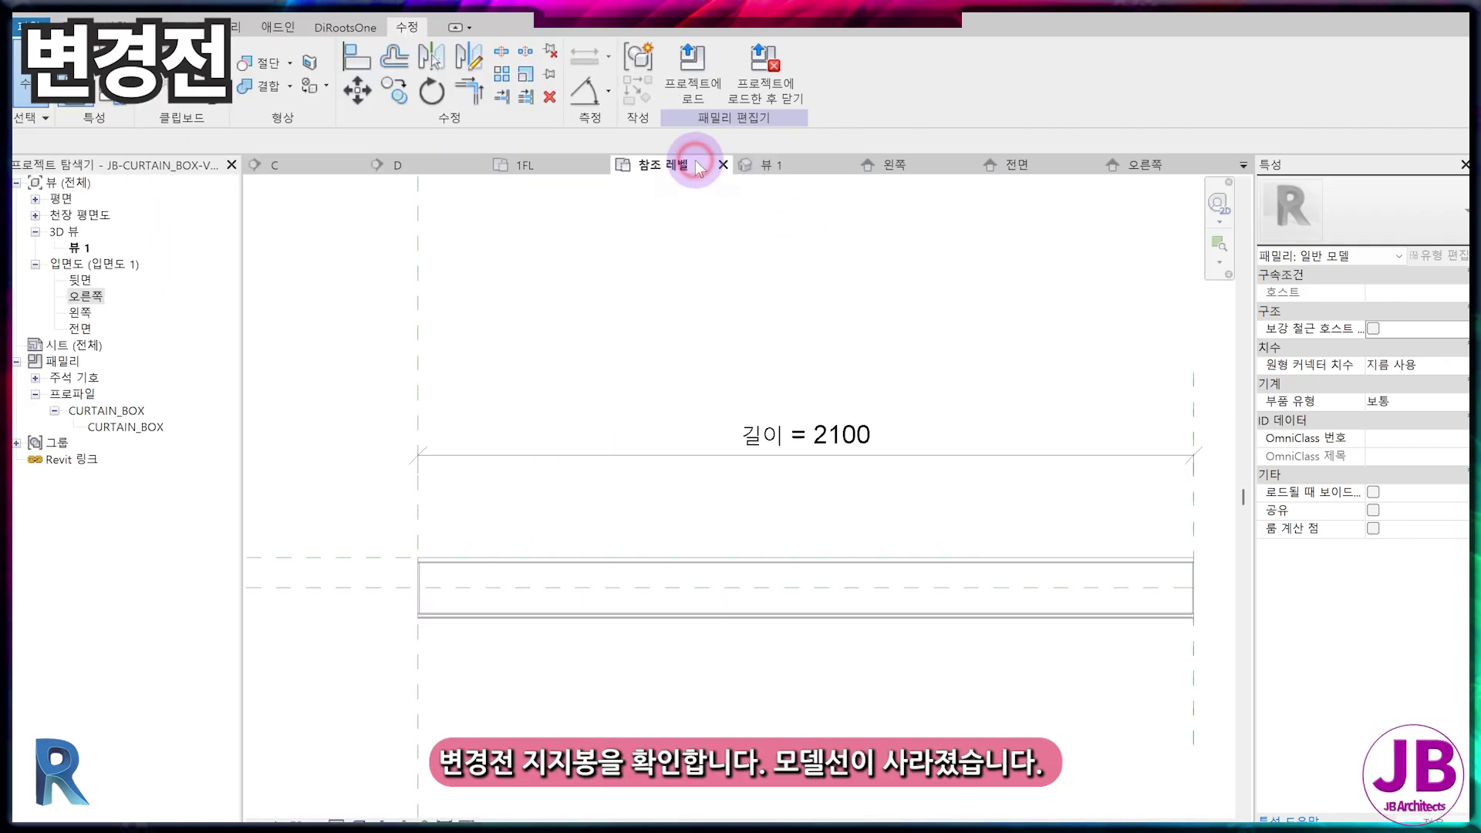
pyautogui.click(930, 164)
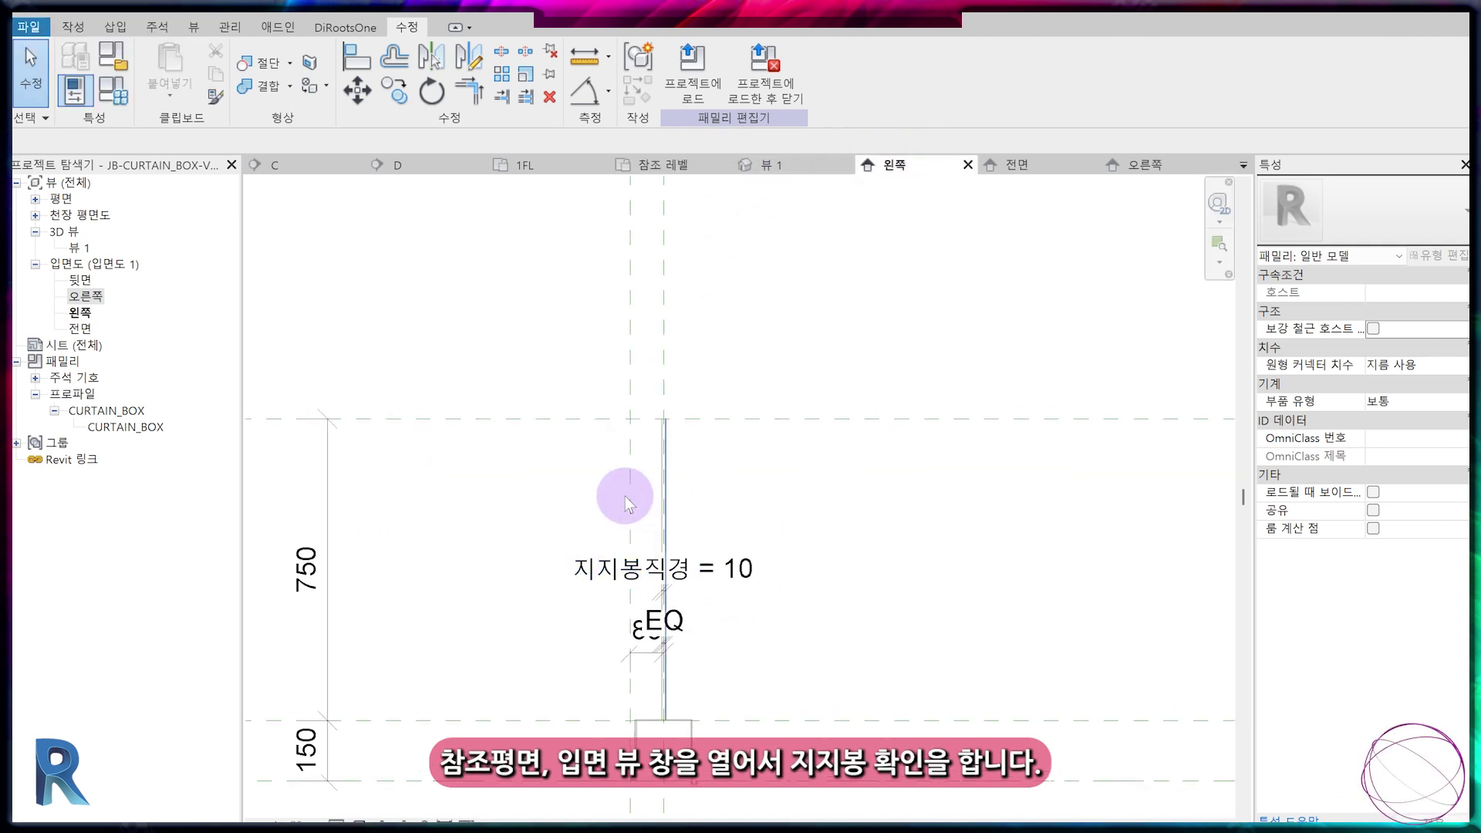
pyautogui.click(326, 479)
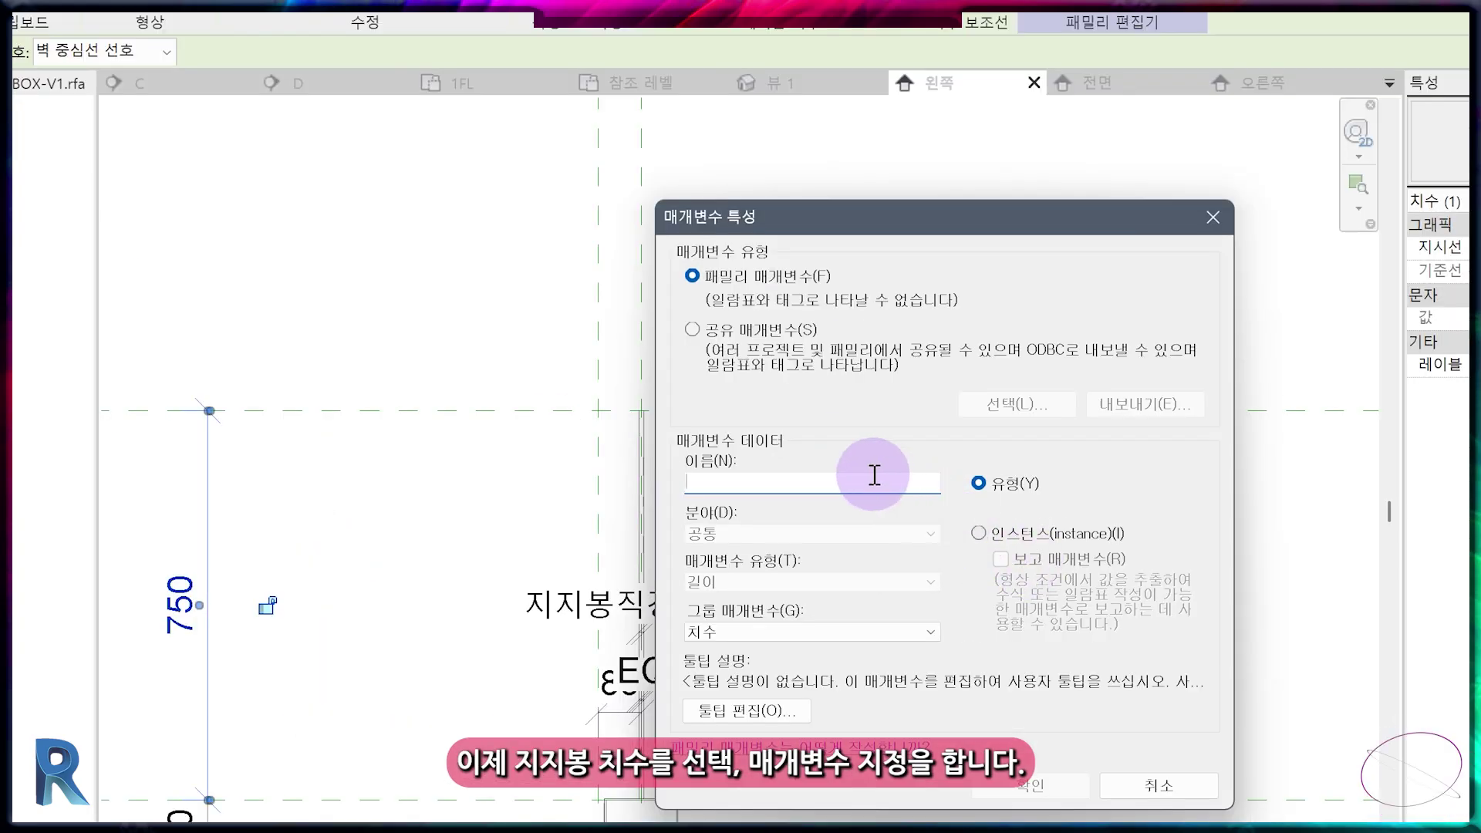
pyautogui.click(874, 476)
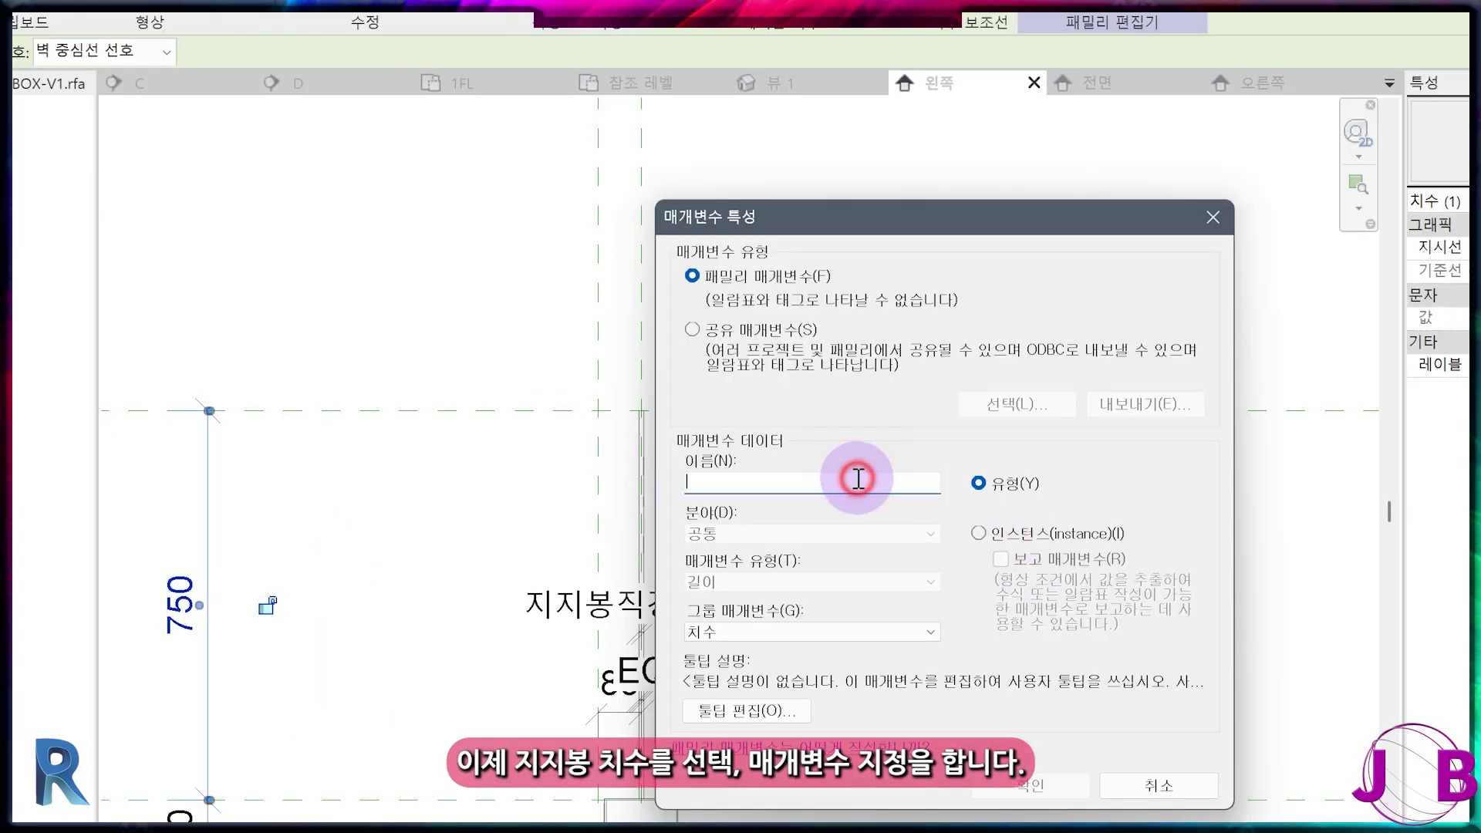
pyautogui.write('지지봉')
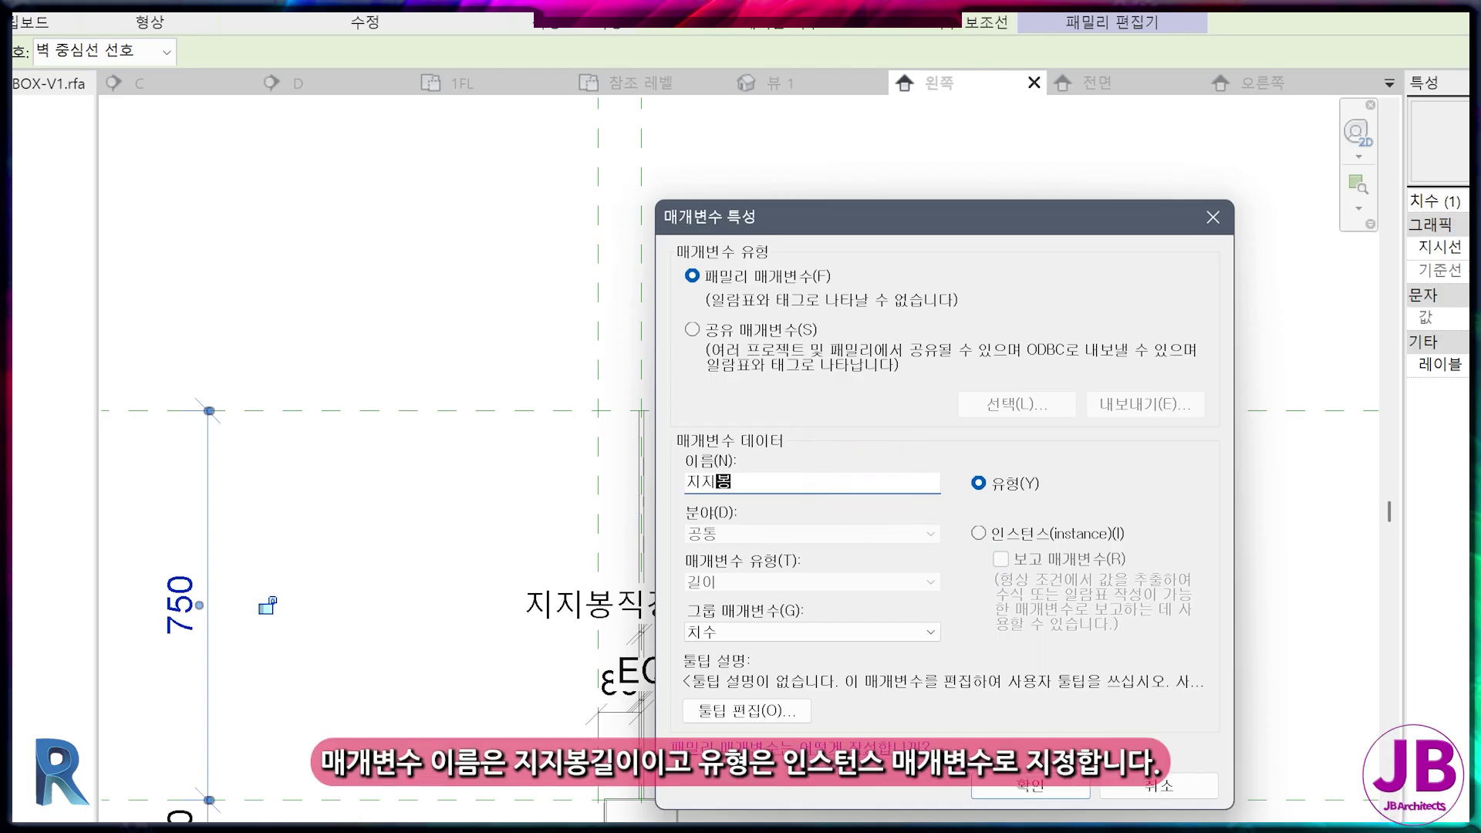
pyautogui.click(988, 532)
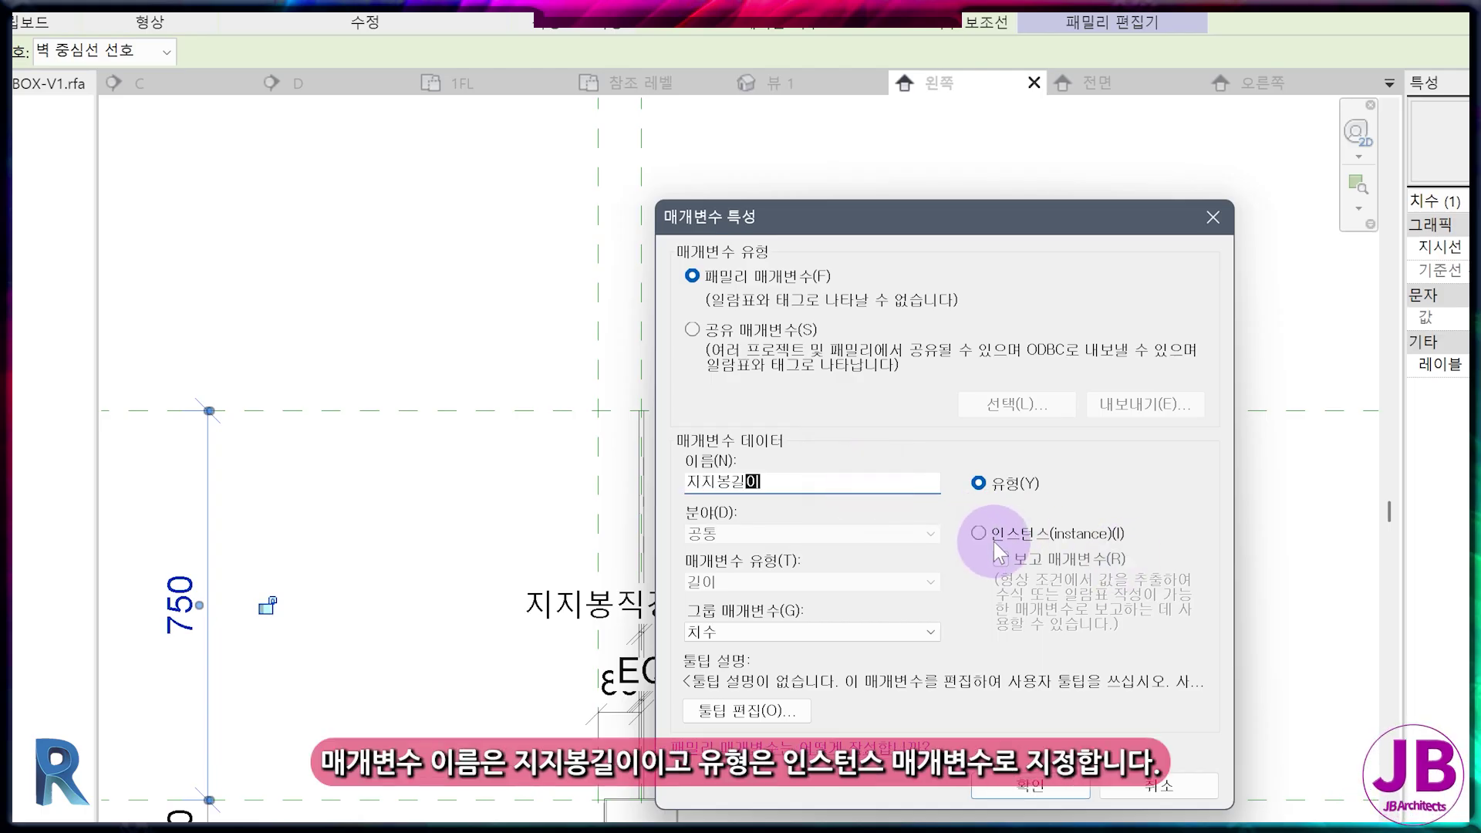
pyautogui.click(987, 534)
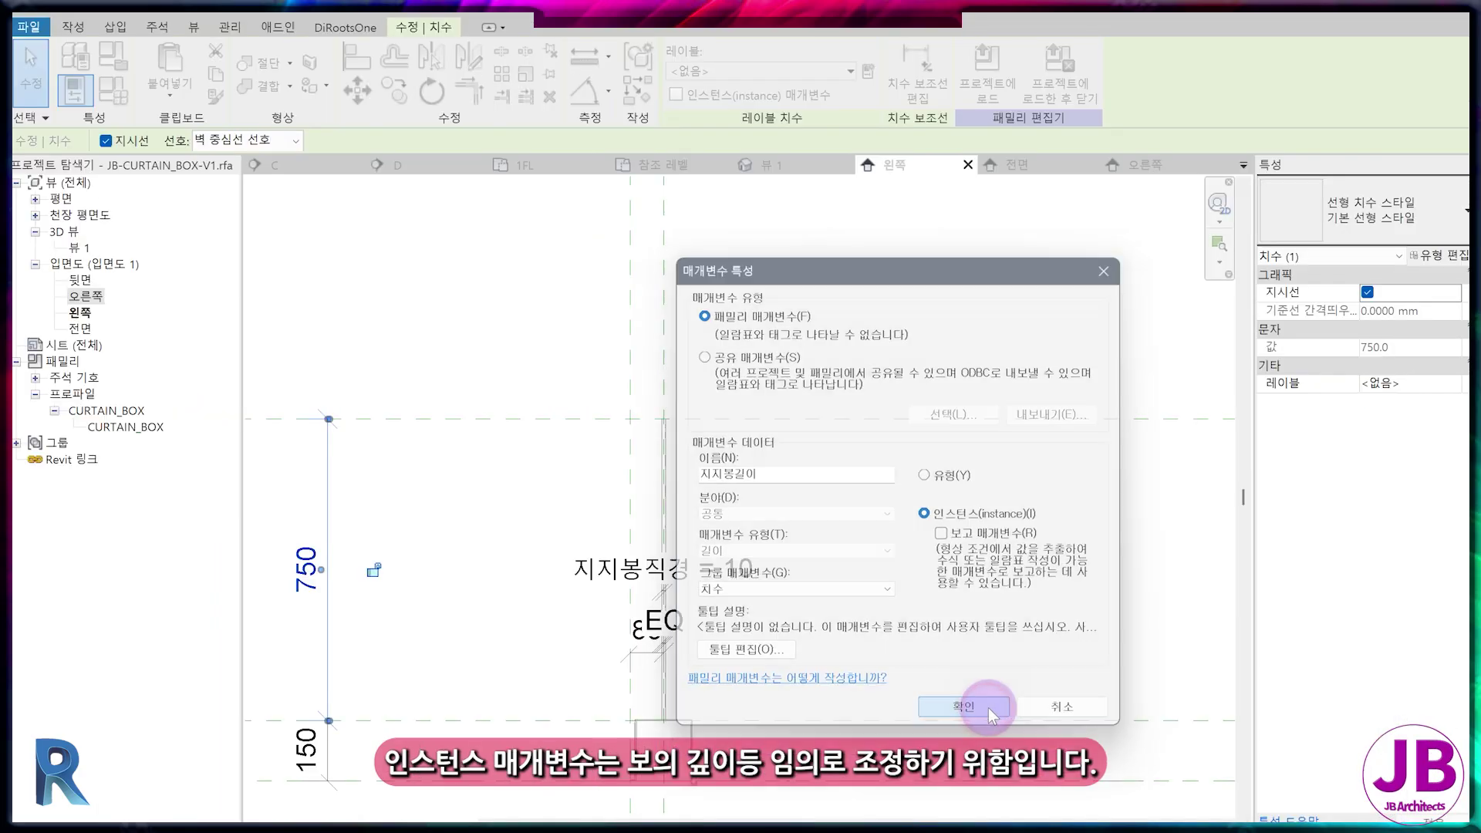
pyautogui.click(1059, 785)
pyautogui.click(400, 457)
pyautogui.scroll(-3, 413, 455)
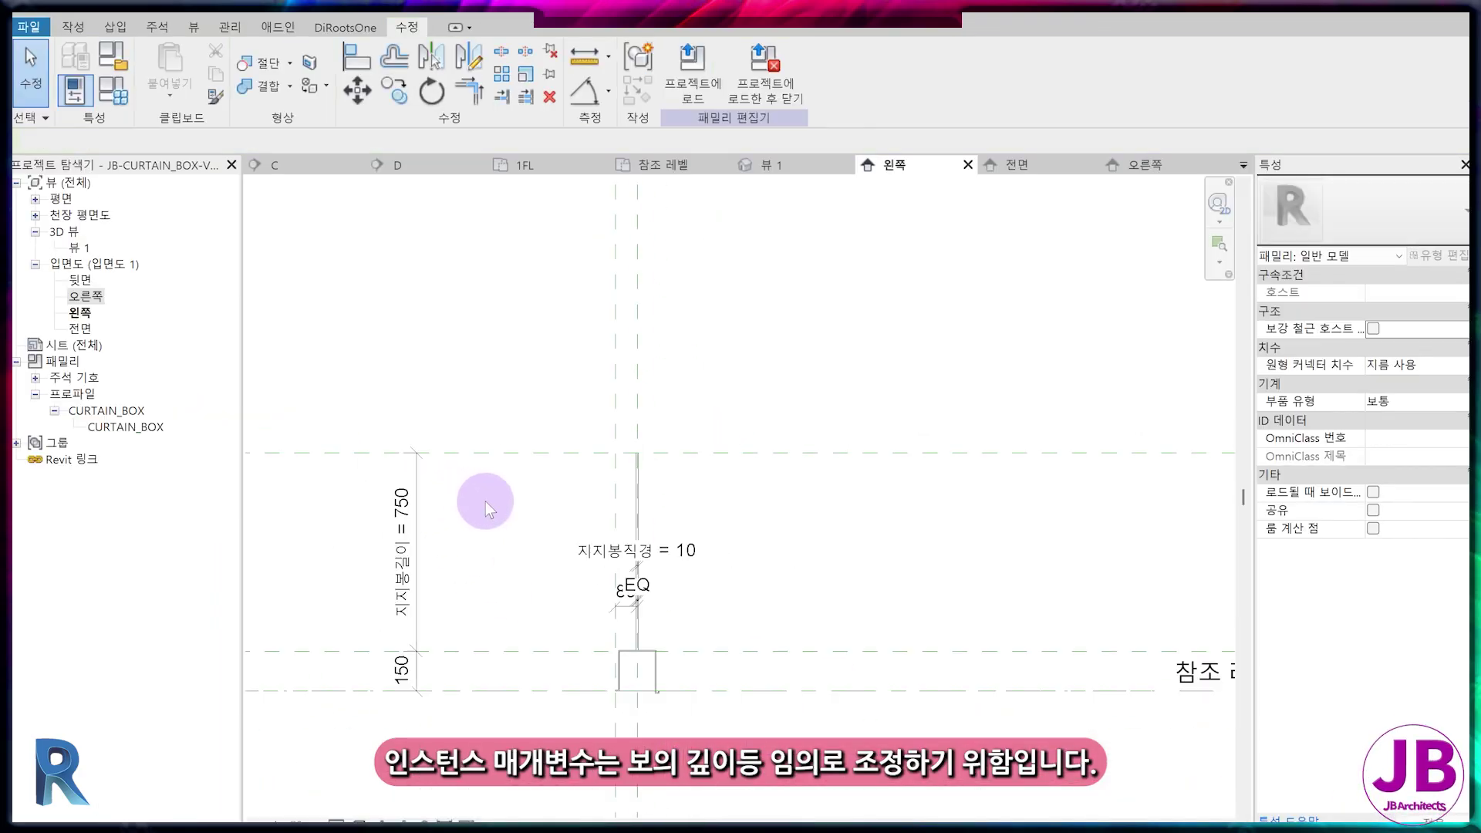
# - Review the curtain box family in the front and right elevations, the reference level plan and the 3D view
pyautogui.click(1026, 164)
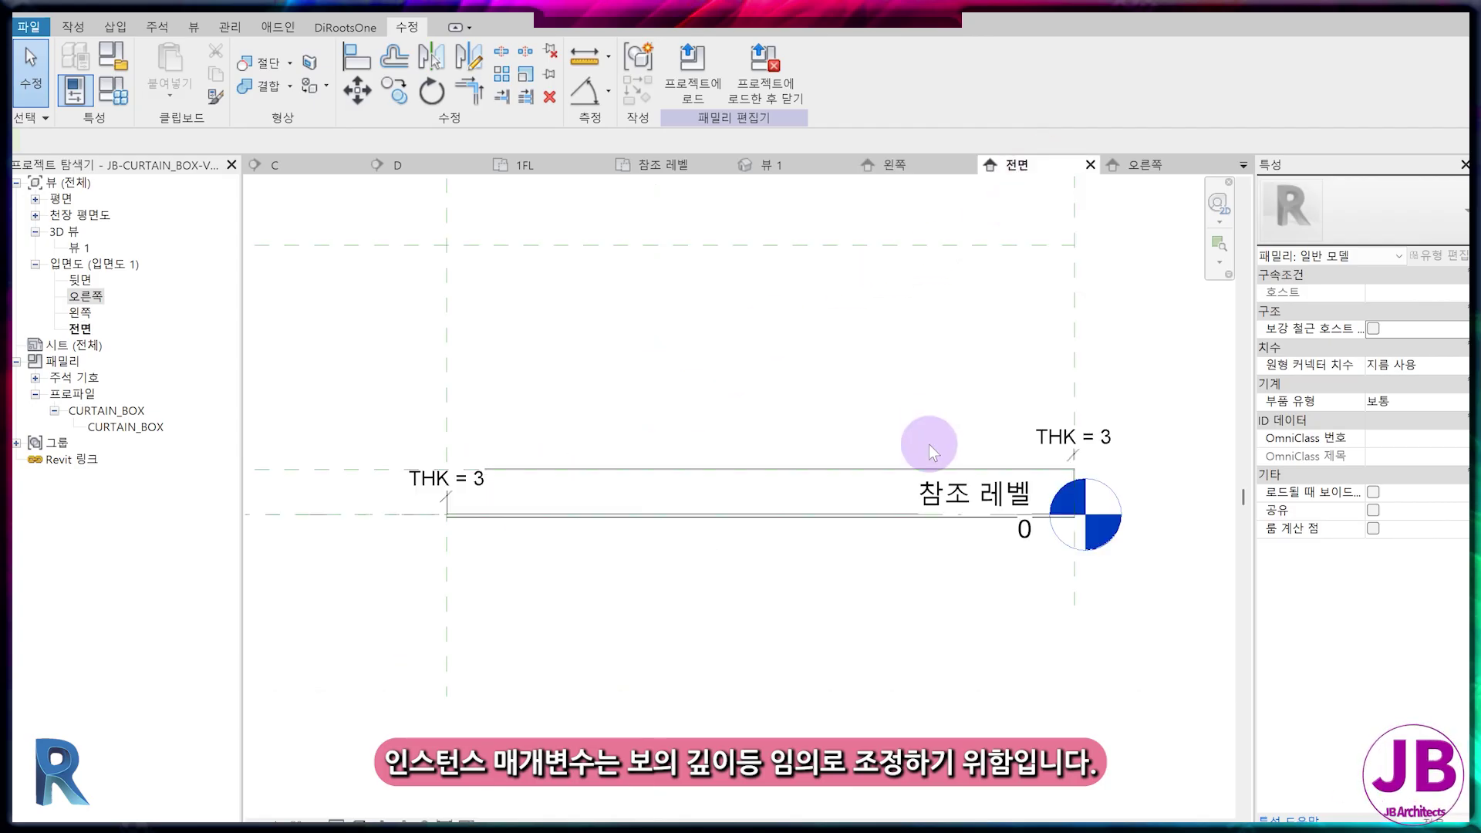
pyautogui.click(1146, 163)
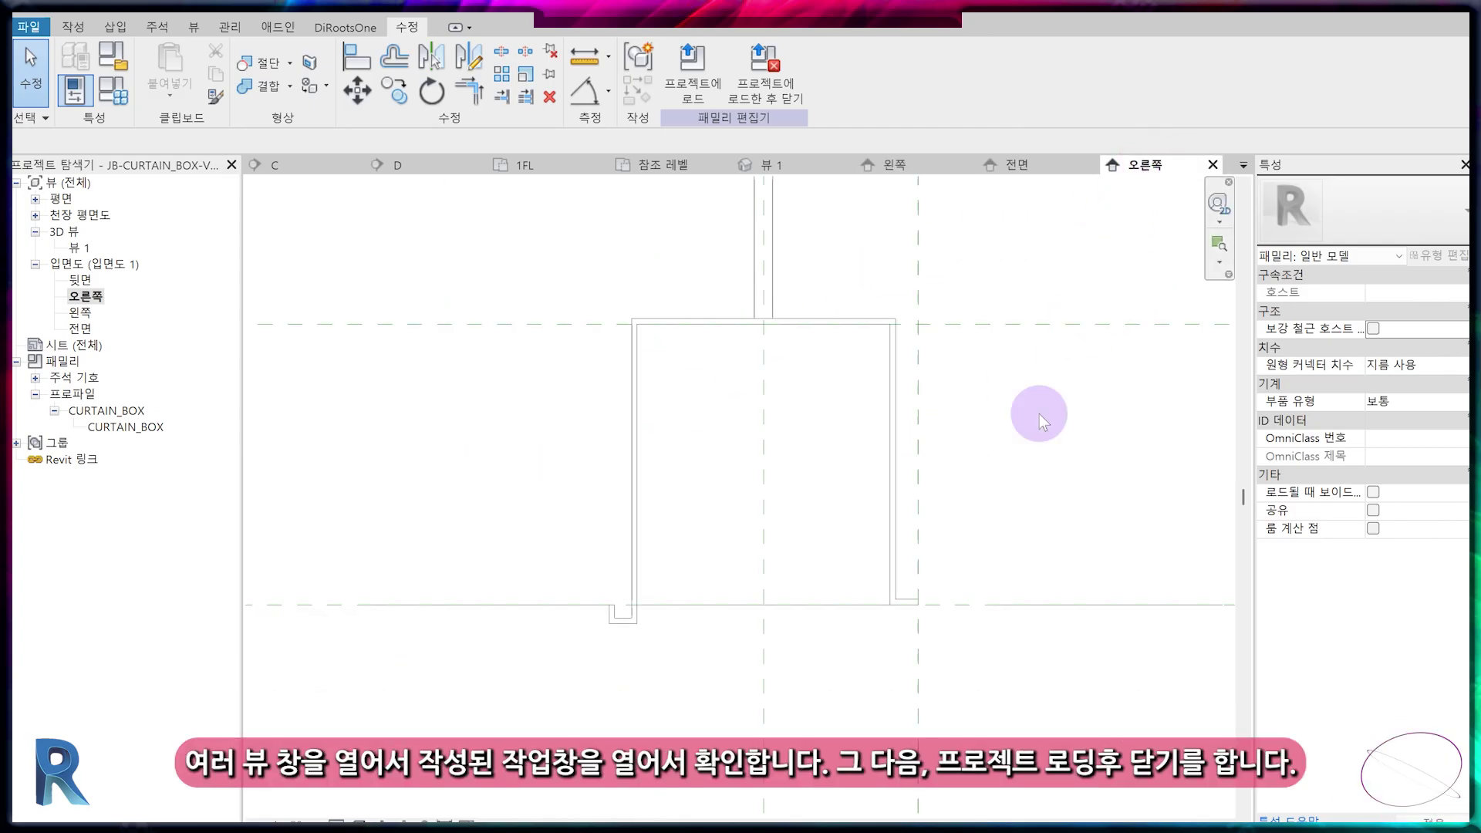
pyautogui.scroll(-3, 918, 599)
pyautogui.moveTo(918, 599); pyautogui.dragTo(644, 714, button='middle')
pyautogui.scroll(-3, 746, 700)
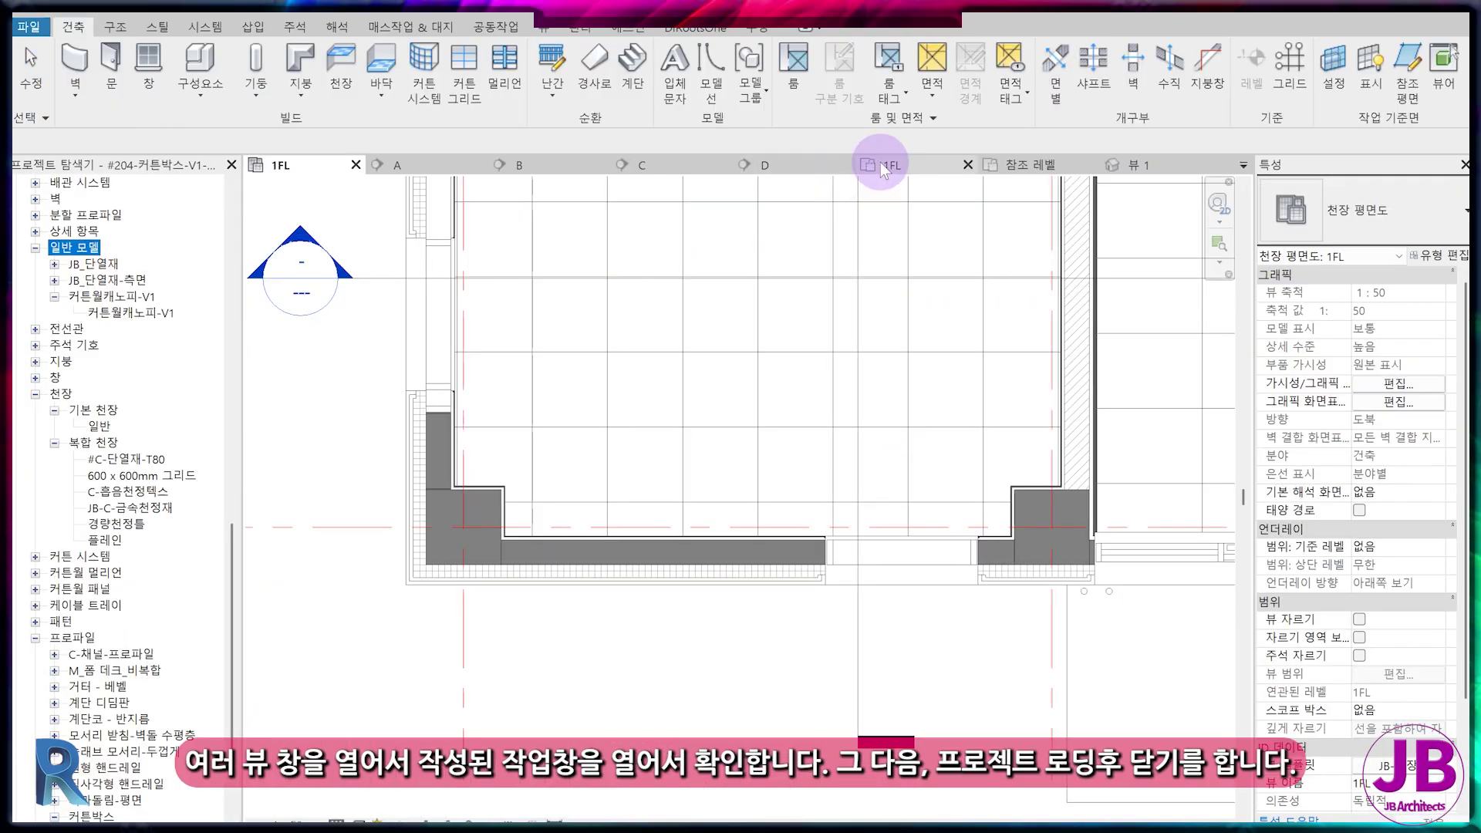
pyautogui.click(887, 163)
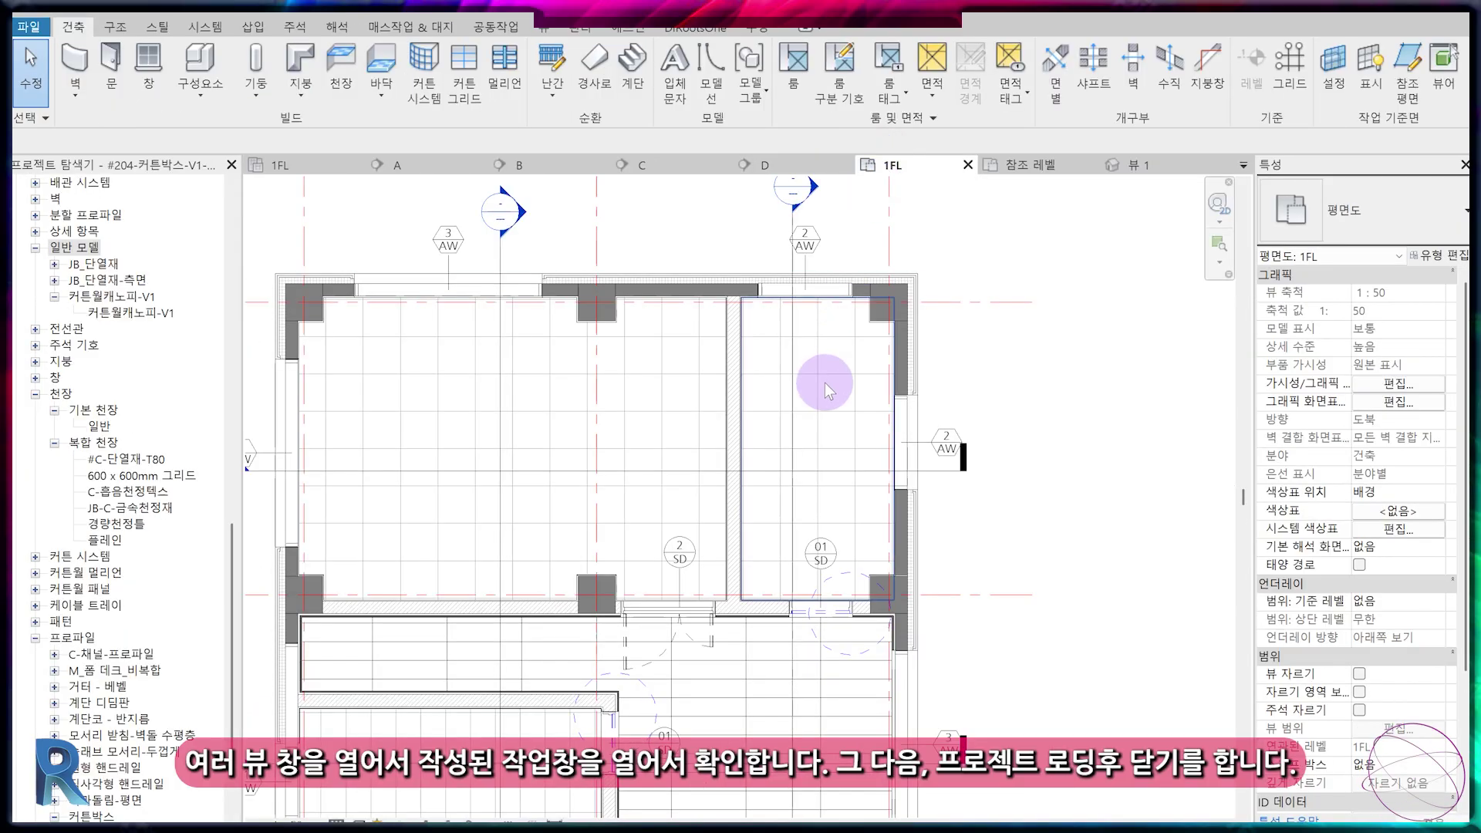
pyautogui.click(1007, 166)
pyautogui.click(1111, 165)
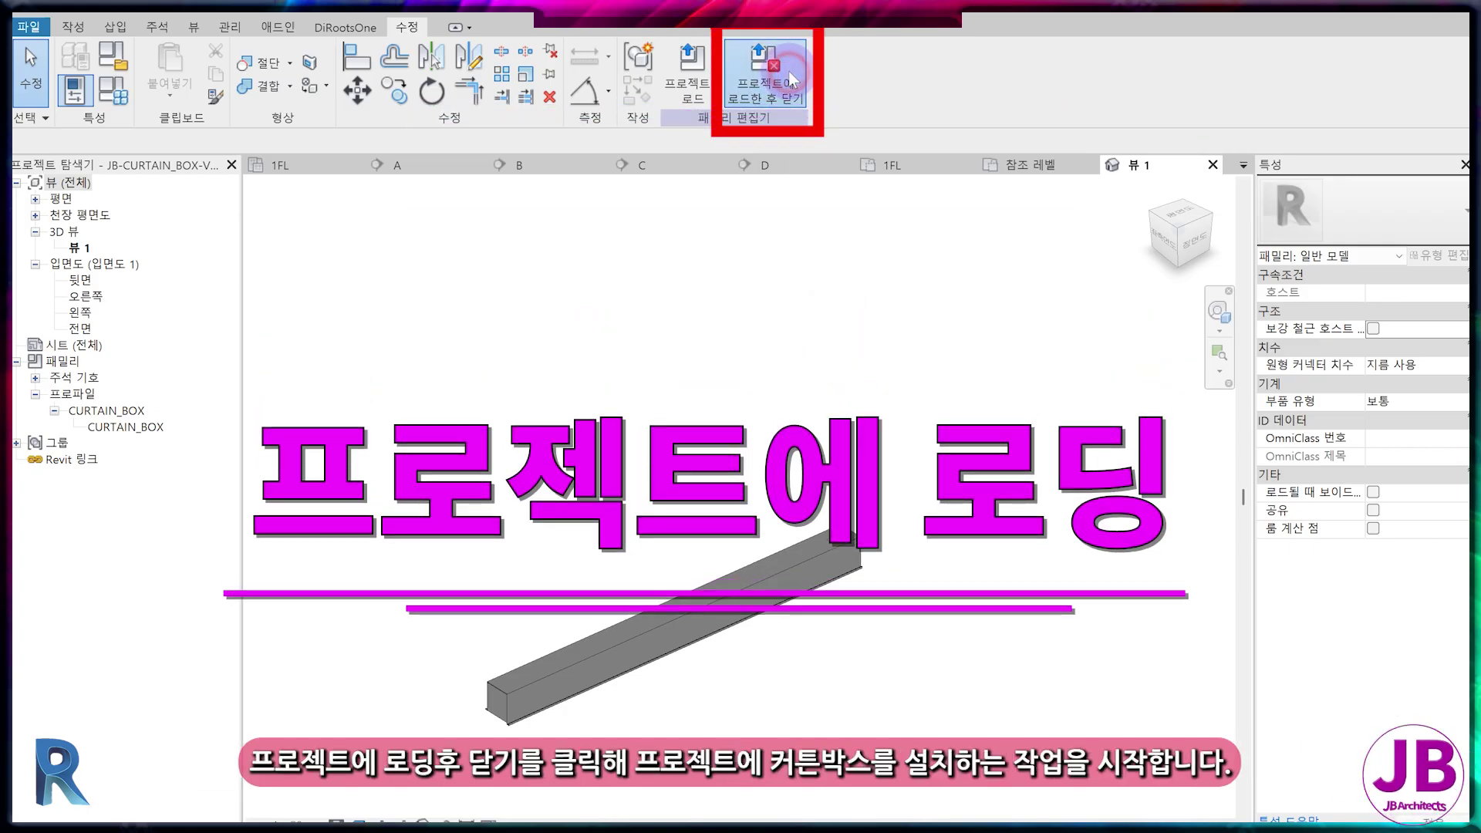
# - Load the curtain box family into the project, close the family, and open the 1FL ceiling plan
pyautogui.click(789, 73)
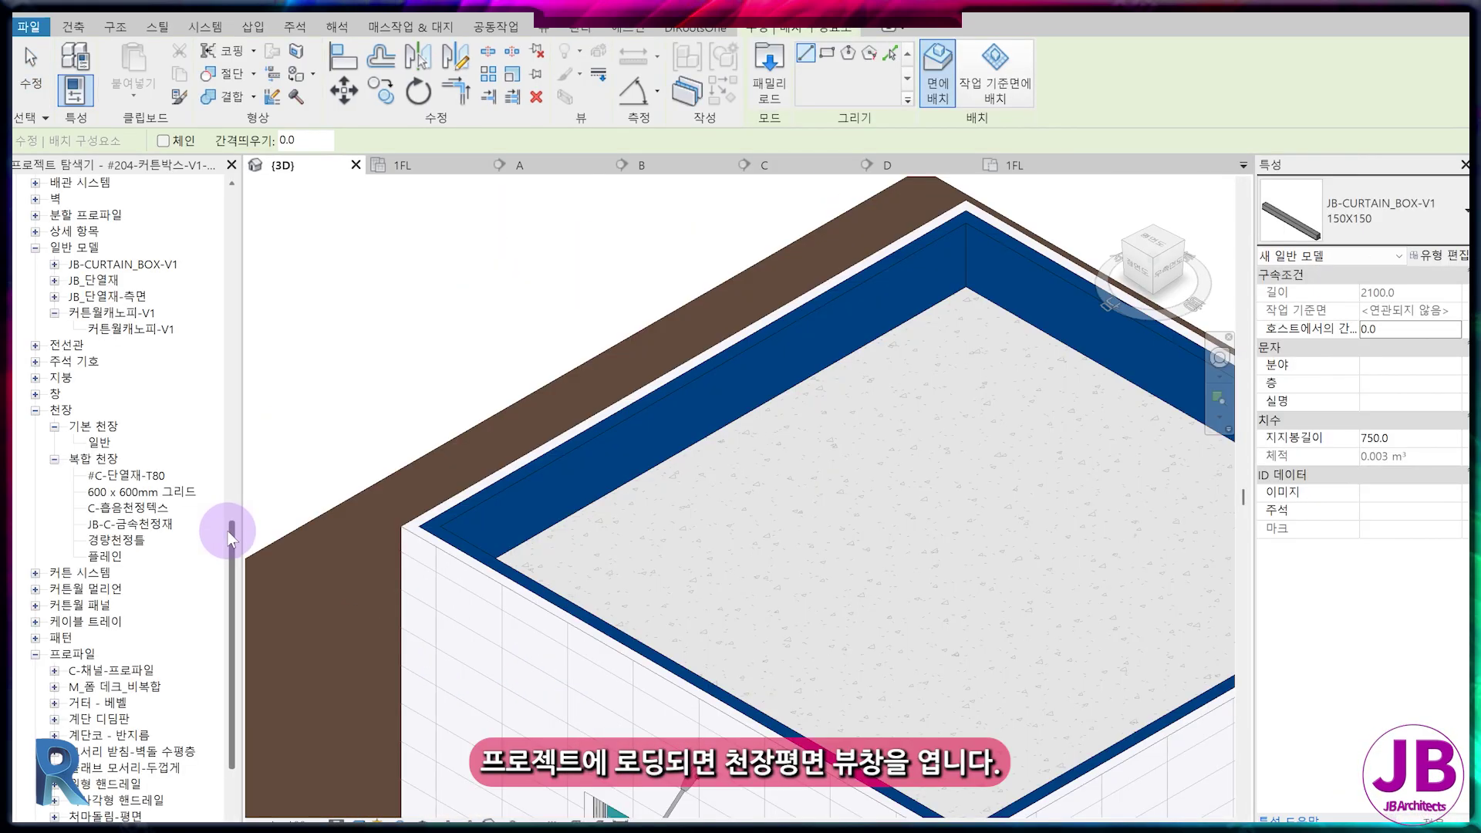
pyautogui.moveTo(230, 529); pyautogui.dragTo(280, 198)
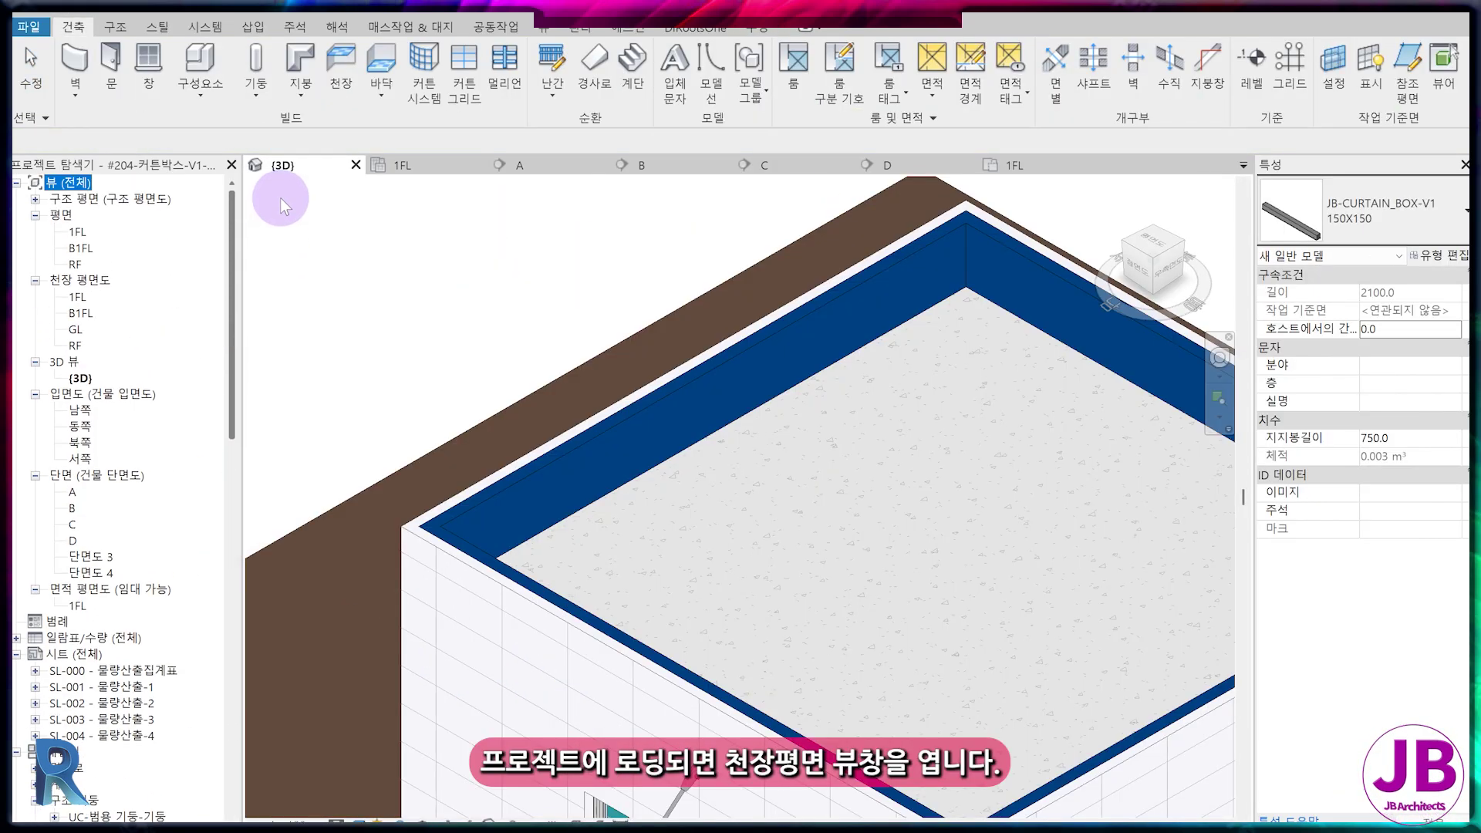
pyautogui.doubleClick(77, 297)
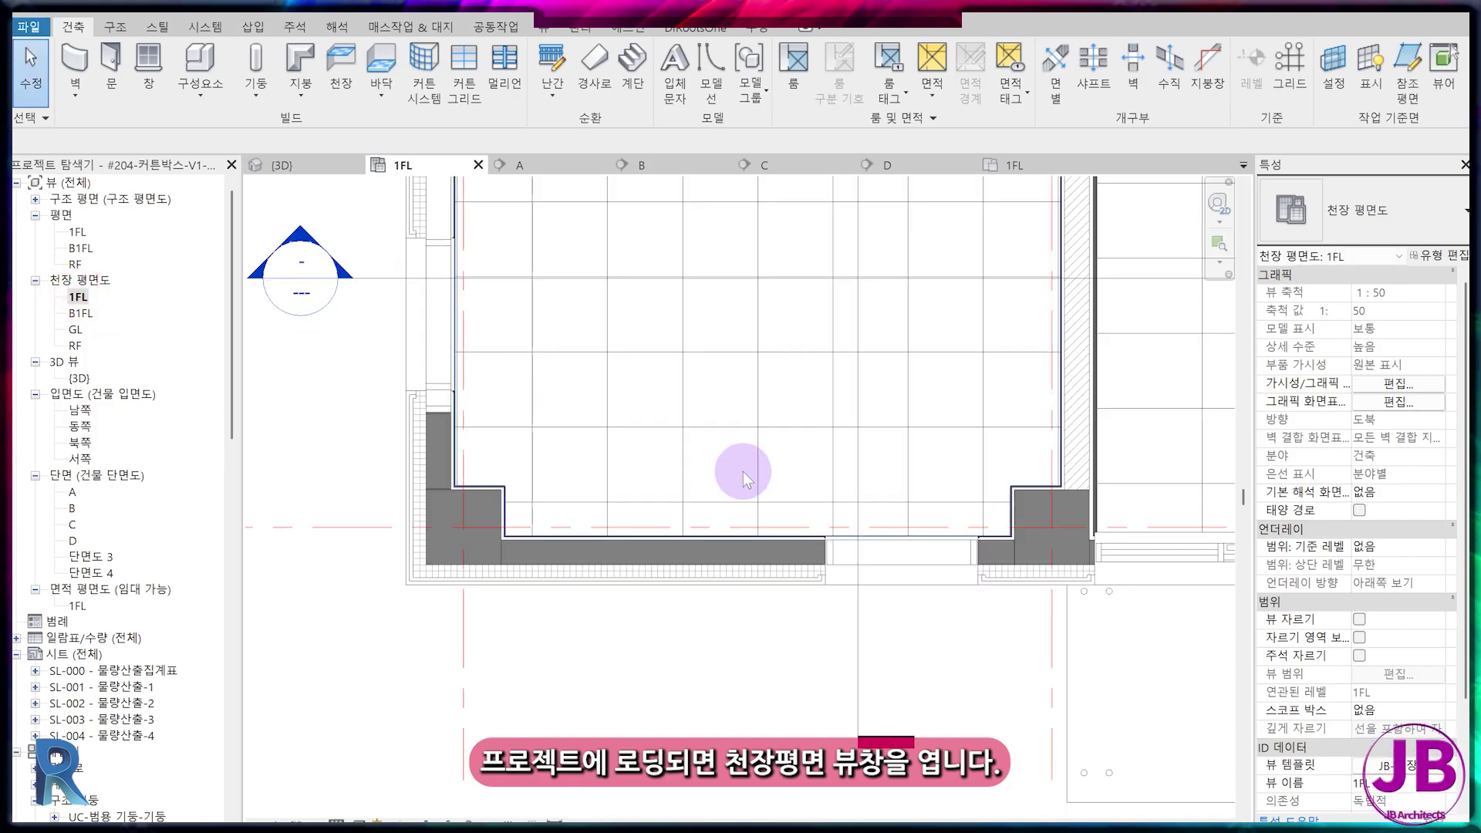
# - Start placing the JB-CURTAIN_BOX-V1 150X150 type near the upper window, on the work plane at level 1FL with a 2700 offset
pyautogui.scroll(-2, 744, 473)
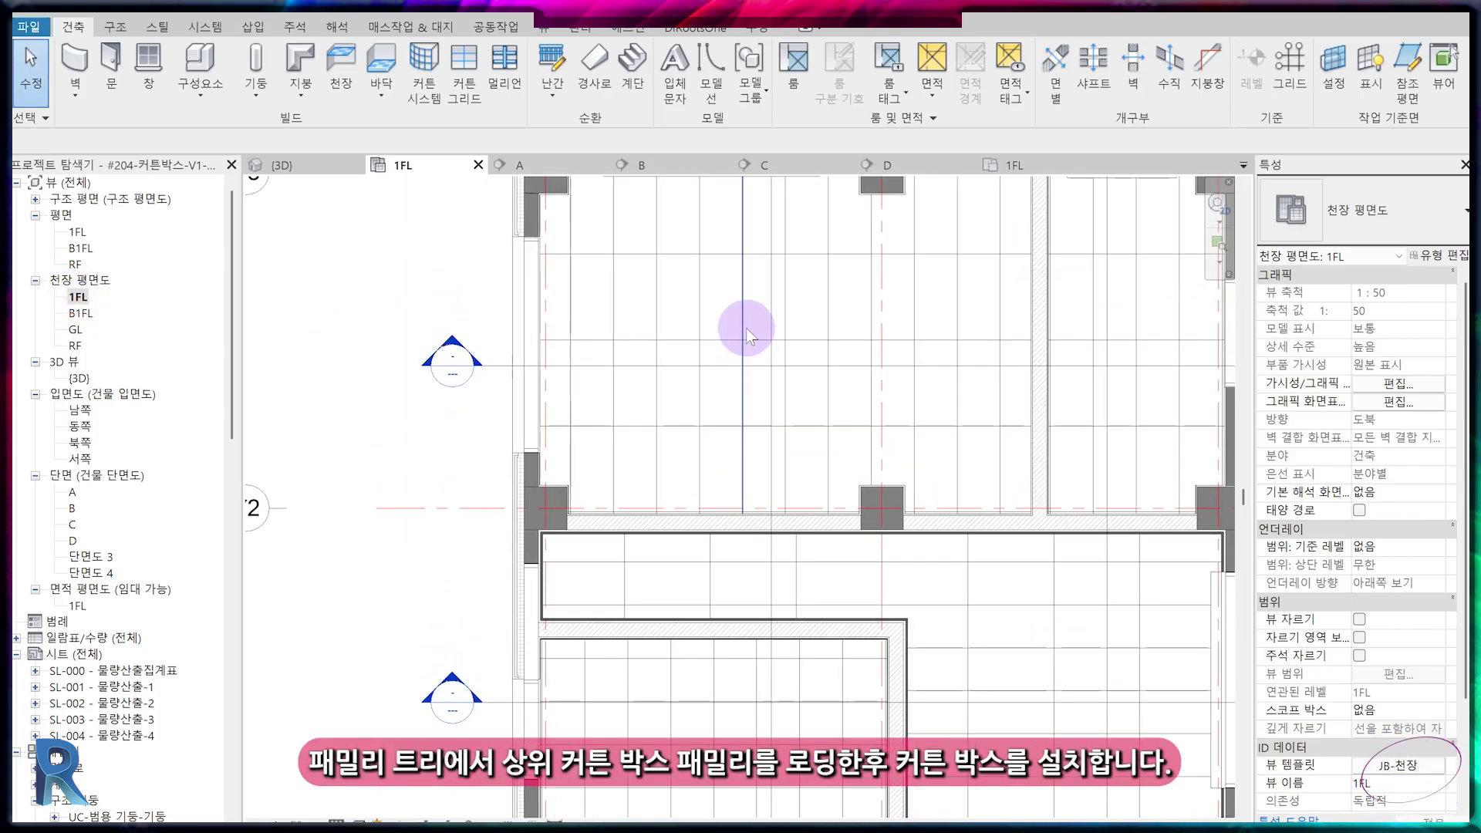
pyautogui.scroll(-3, 748, 545)
pyautogui.scroll(3, 673, 433)
pyautogui.scroll(2, 673, 433)
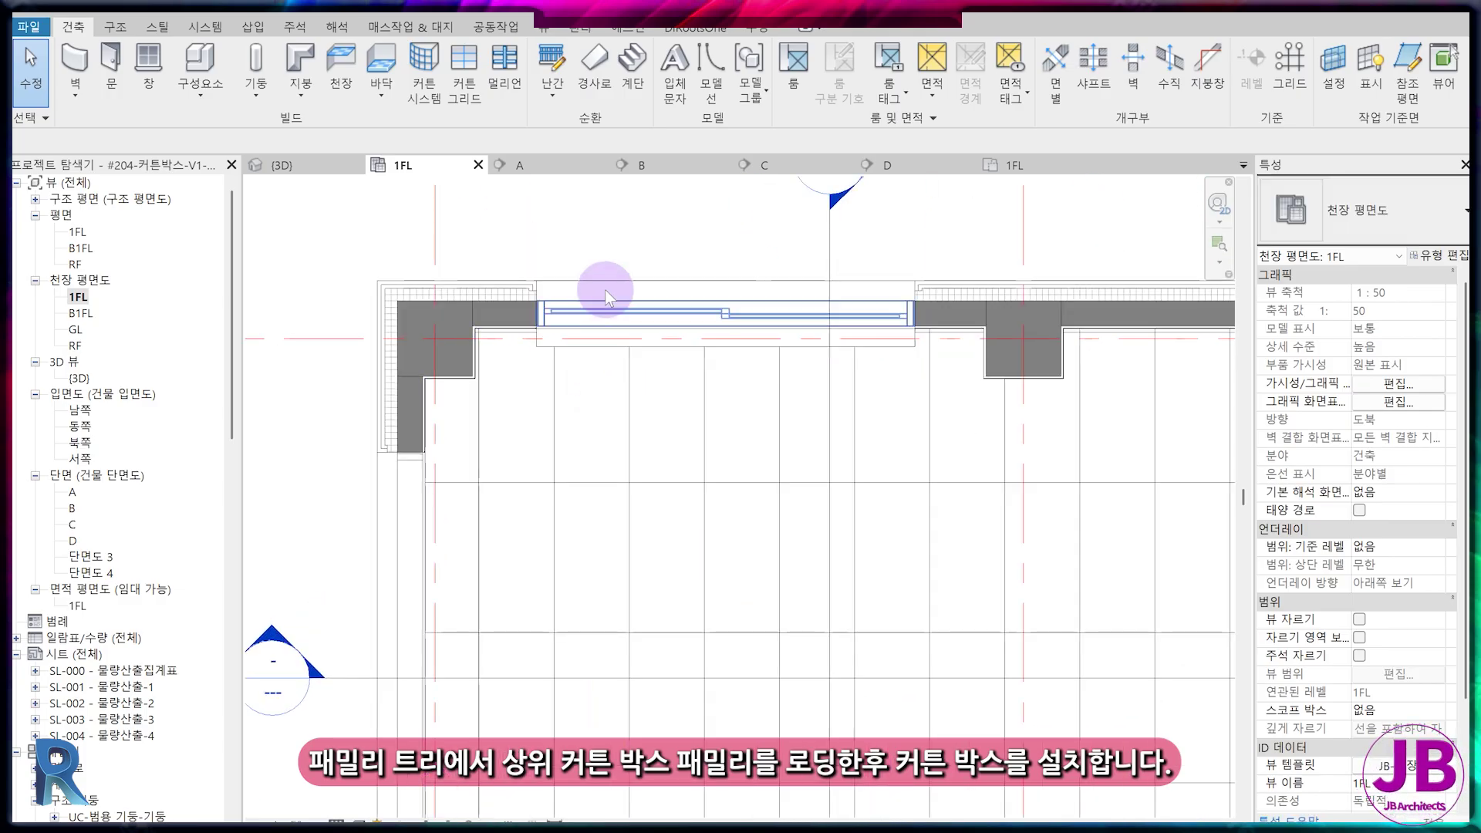
pyautogui.scroll(-10, 165, 562)
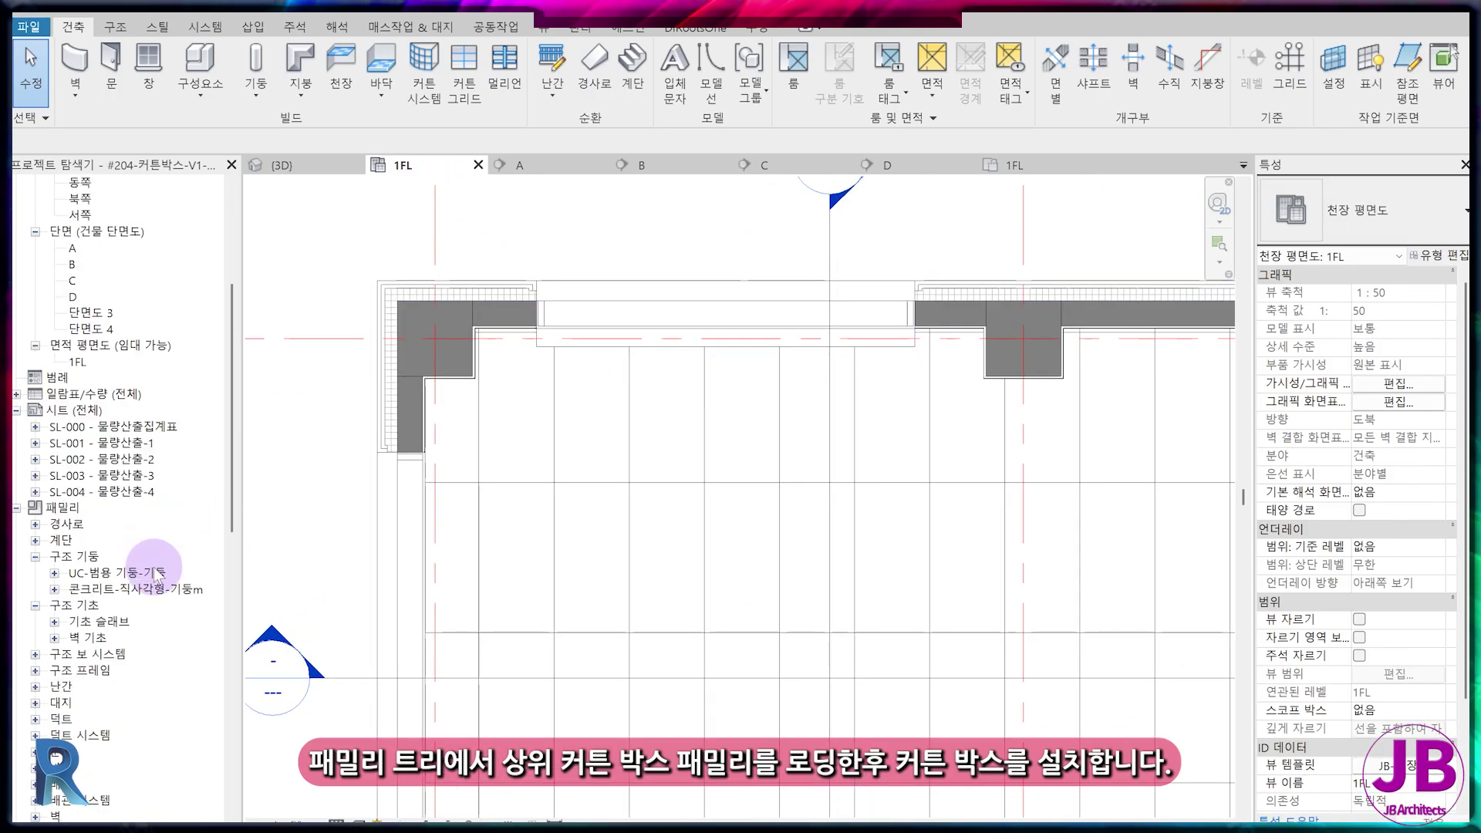
pyautogui.click(54, 638)
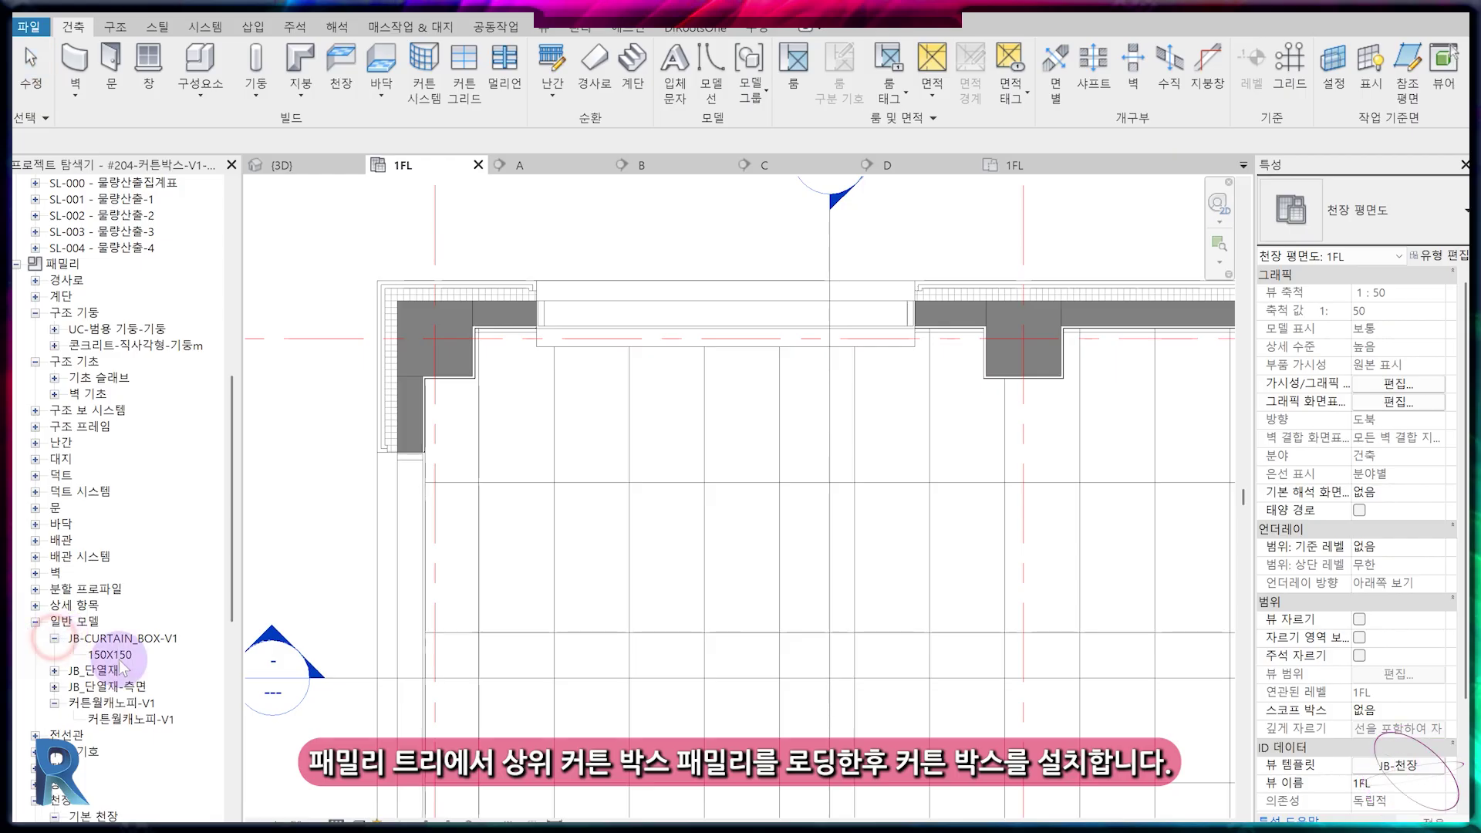
pyautogui.click(123, 655)
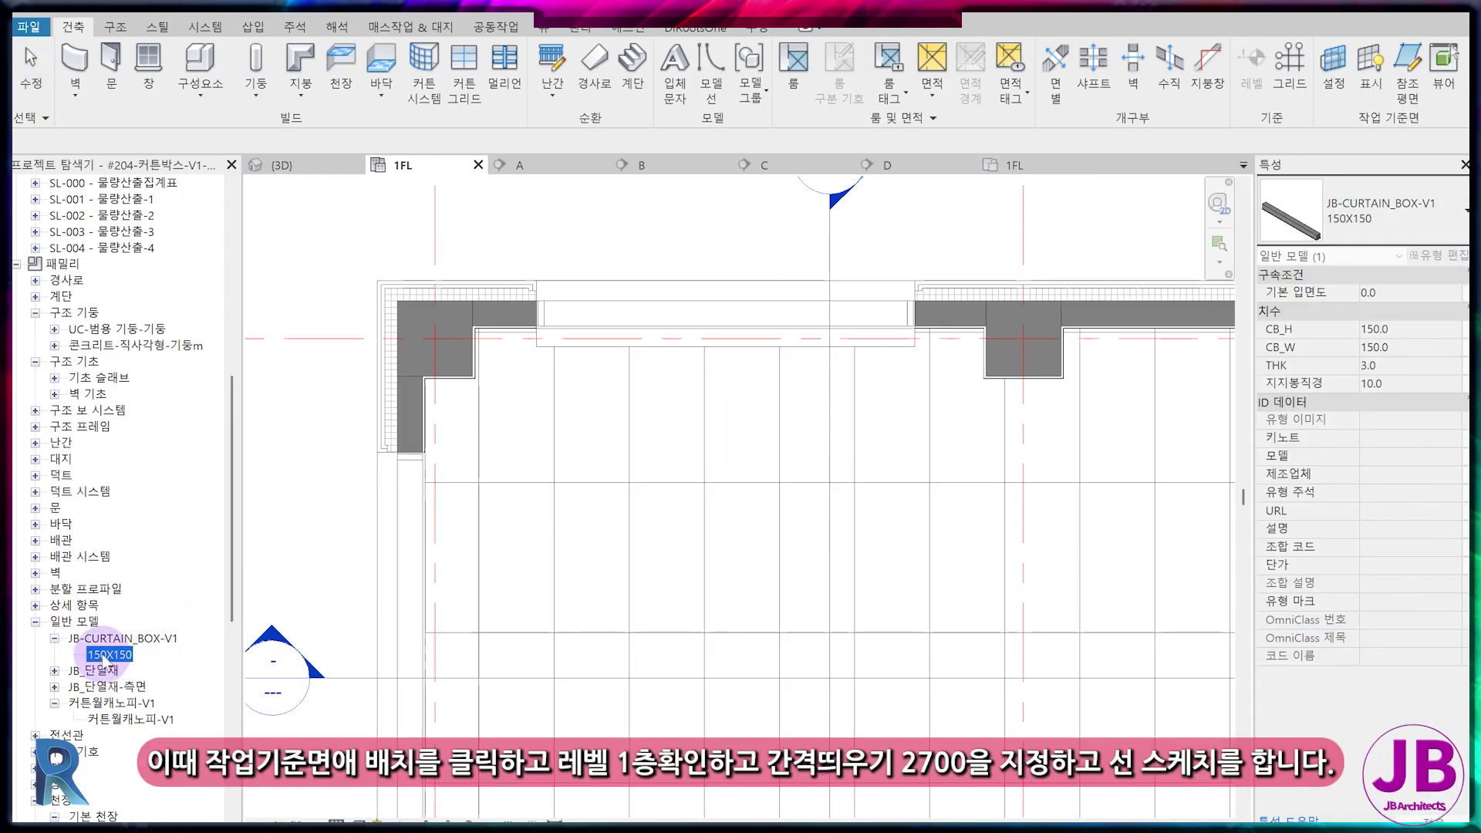
pyautogui.moveTo(532, 438); pyautogui.dragTo(514, 420)
pyautogui.click(1015, 82)
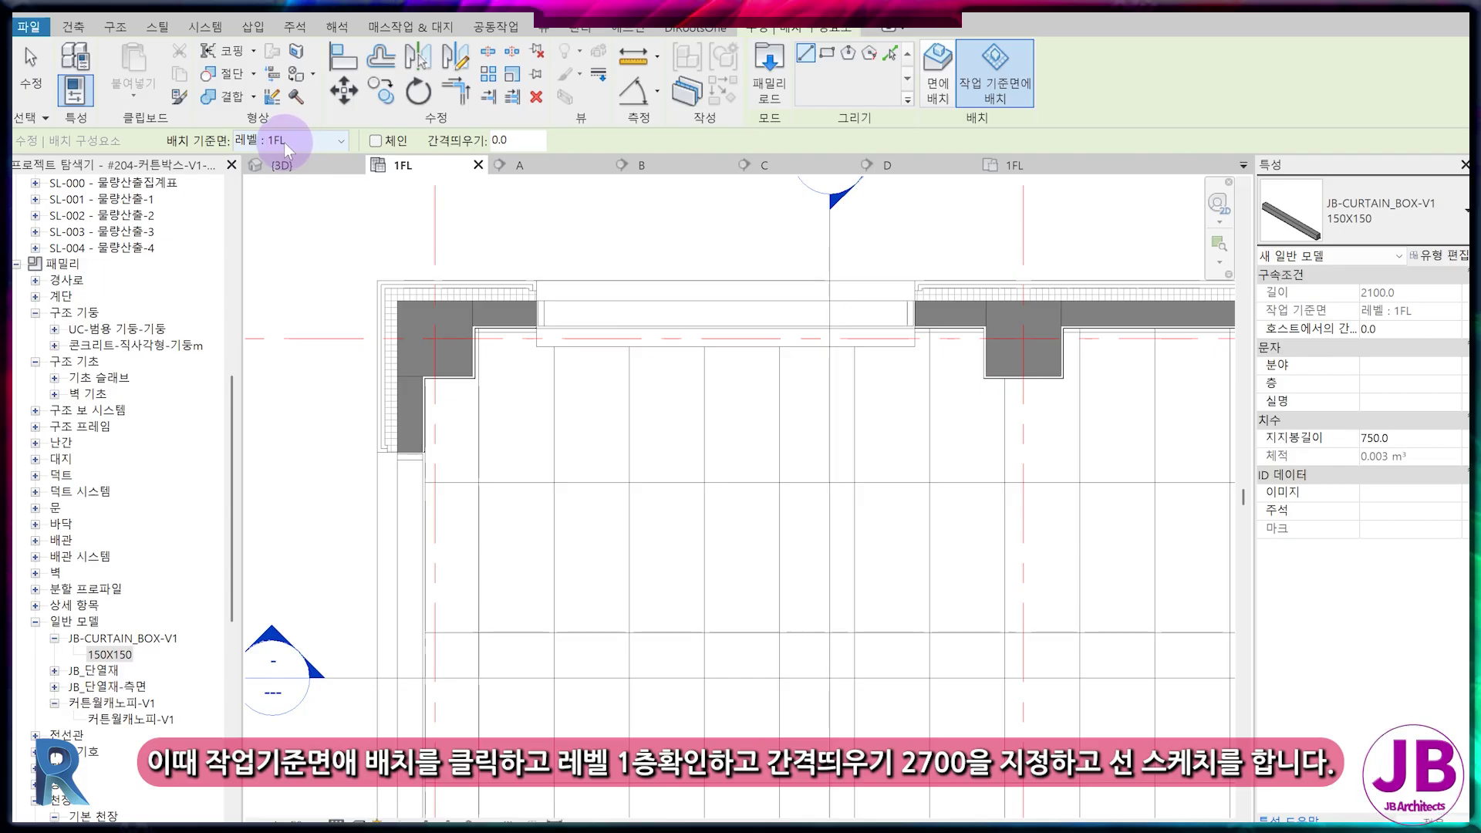
pyautogui.click(527, 142)
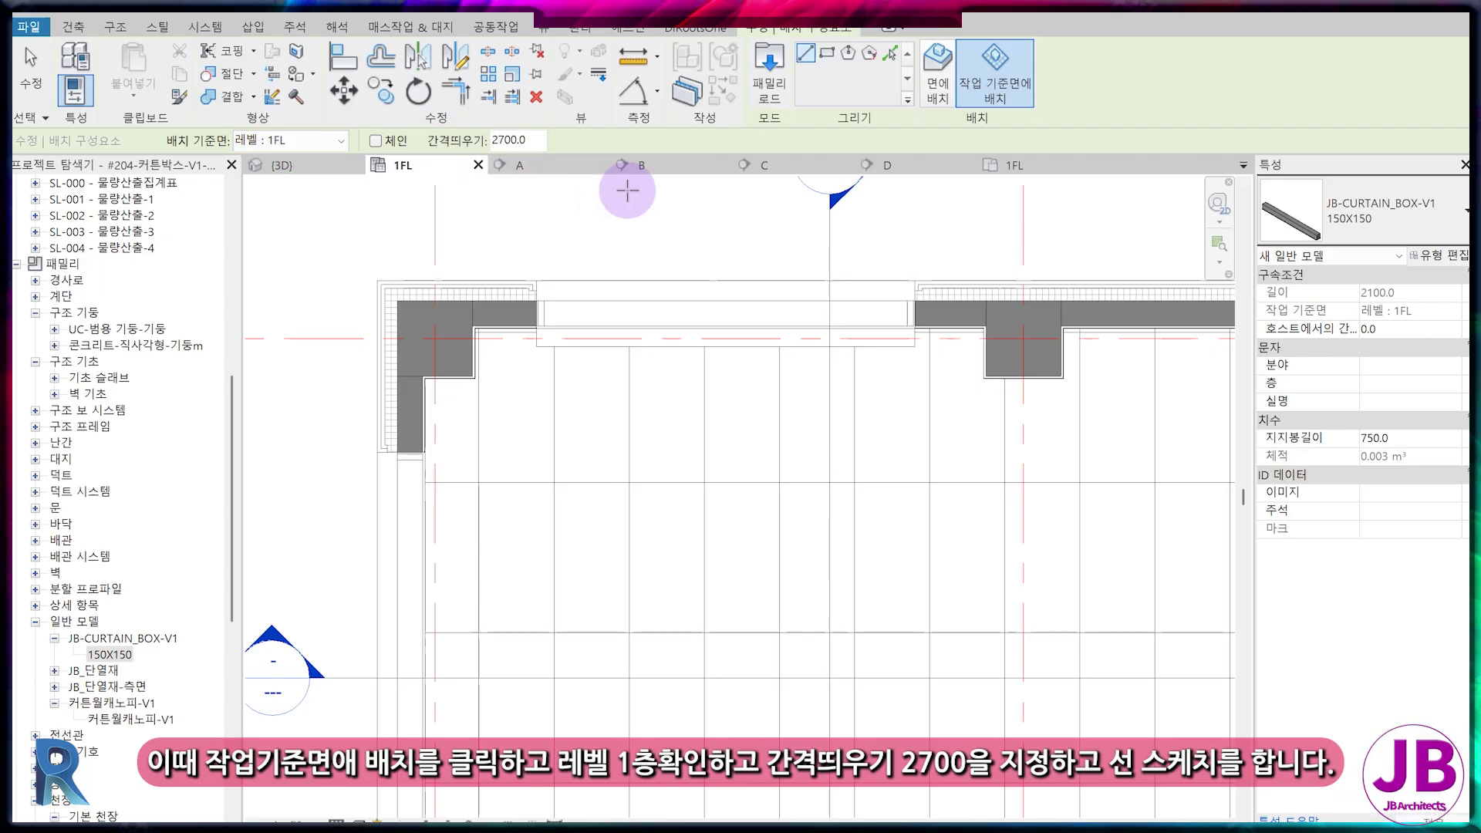
# - Place a 150X150 curtain box along the upper-left window's inside edge, spanning the window's full width, with a 2700 offset
pyautogui.scroll(5, 549, 385)
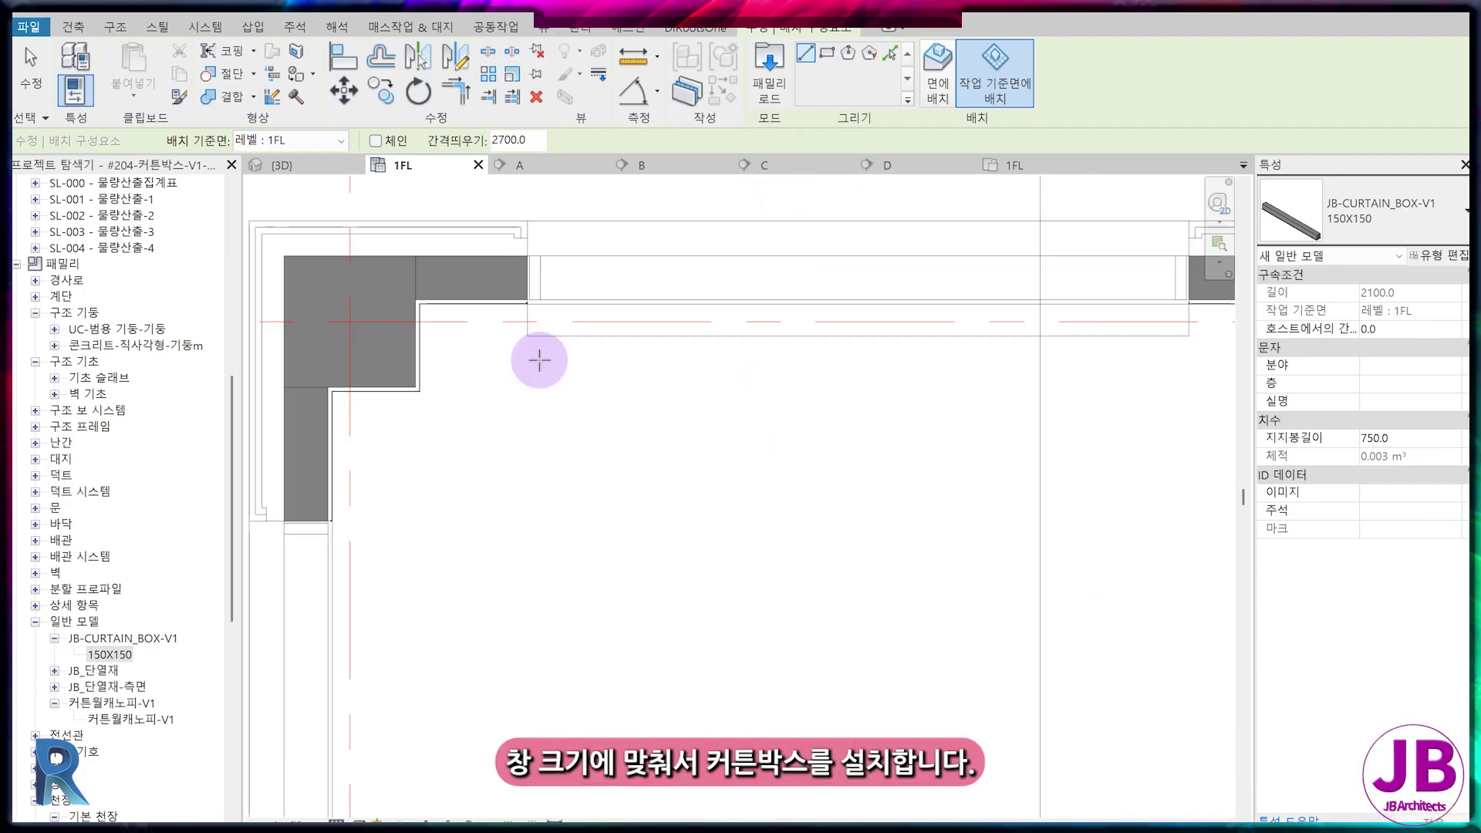
pyautogui.click(508, 232)
pyautogui.moveTo(1171, 303); pyautogui.dragTo(596, 428, button='middle')
pyautogui.click(1051, 354)
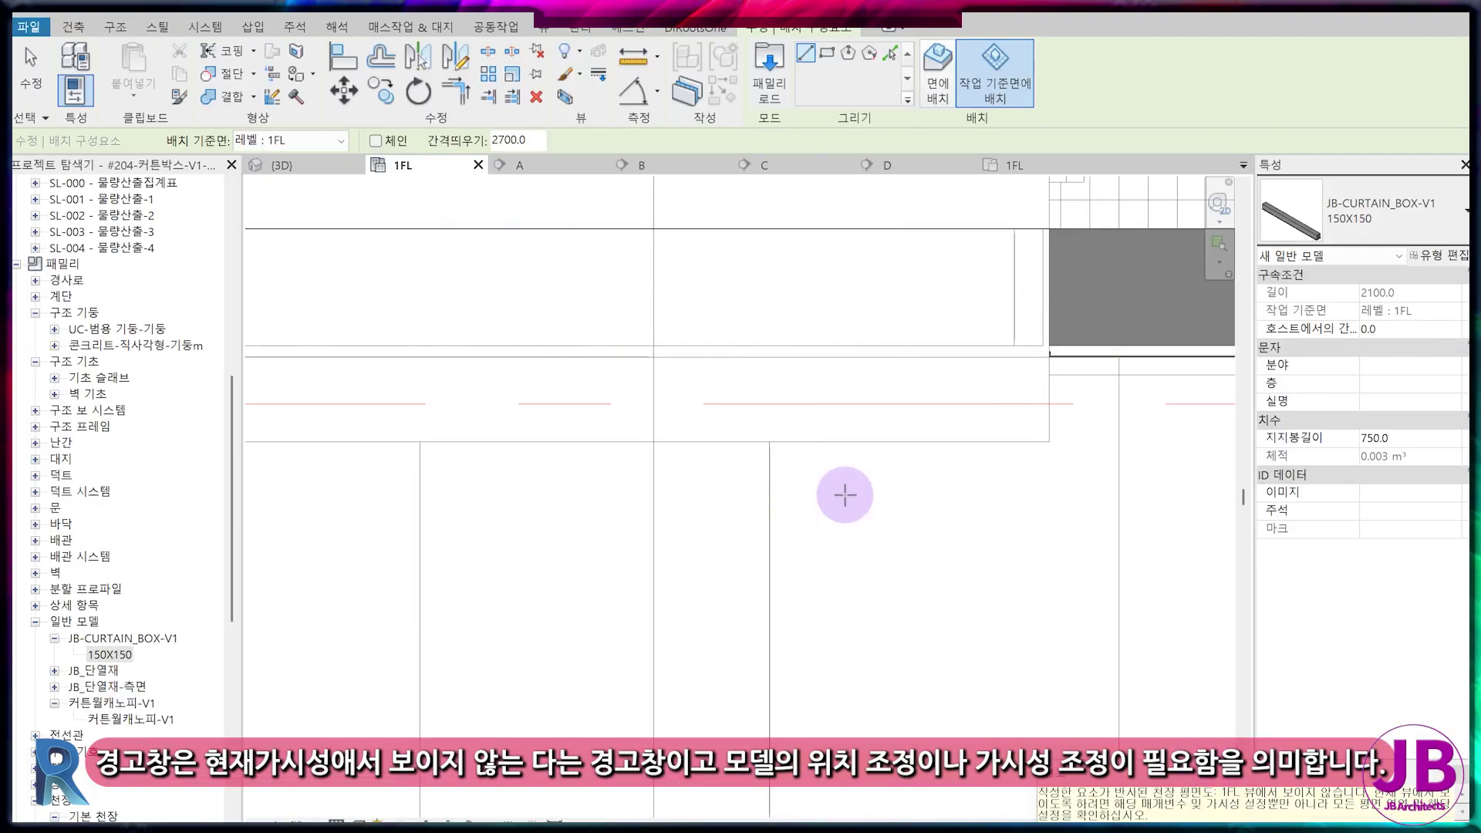
pyautogui.scroll(-3, 849, 540)
pyautogui.press('Escape')
pyautogui.press('Escape')
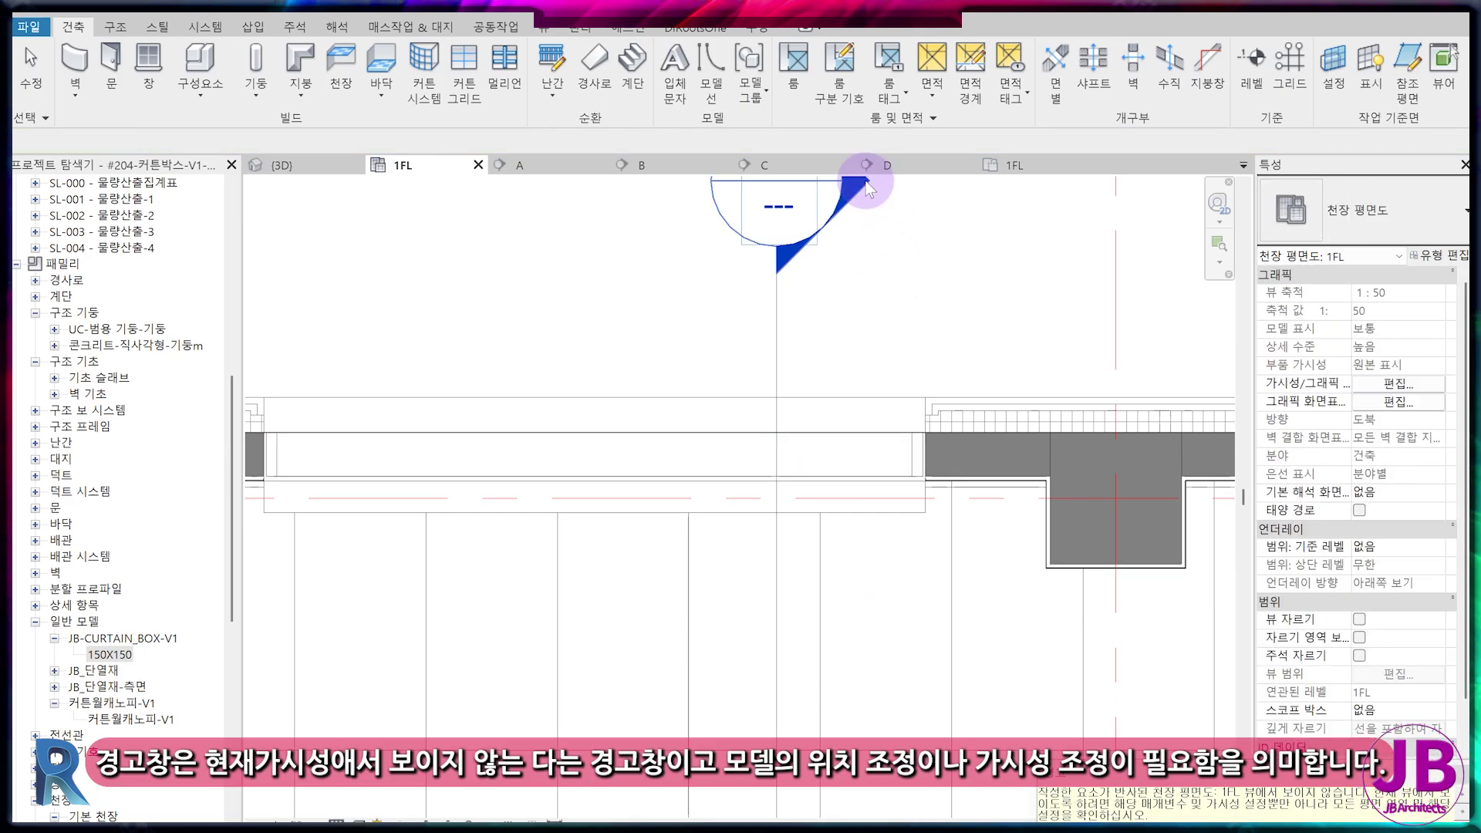
# - Open section A and move the curtain box against the exterior wall's inner face by setting its distance to 0
pyautogui.doubleClick(866, 186)
pyautogui.moveTo(495, 538); pyautogui.dragTo(593, 519, button='middle')
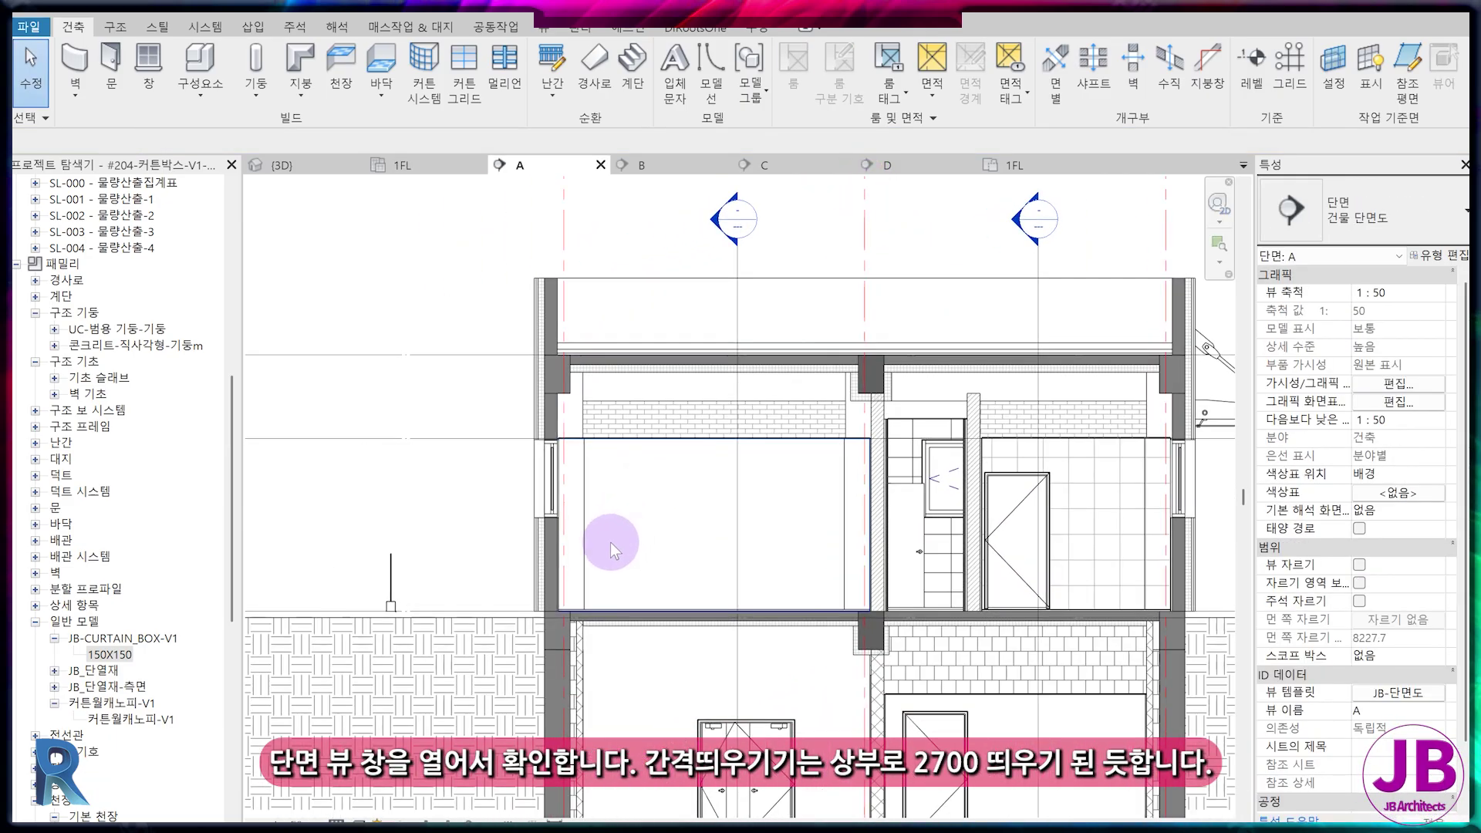
pyautogui.scroll(5, 552, 601)
pyautogui.moveTo(372, 589); pyautogui.dragTo(794, 546, button='middle')
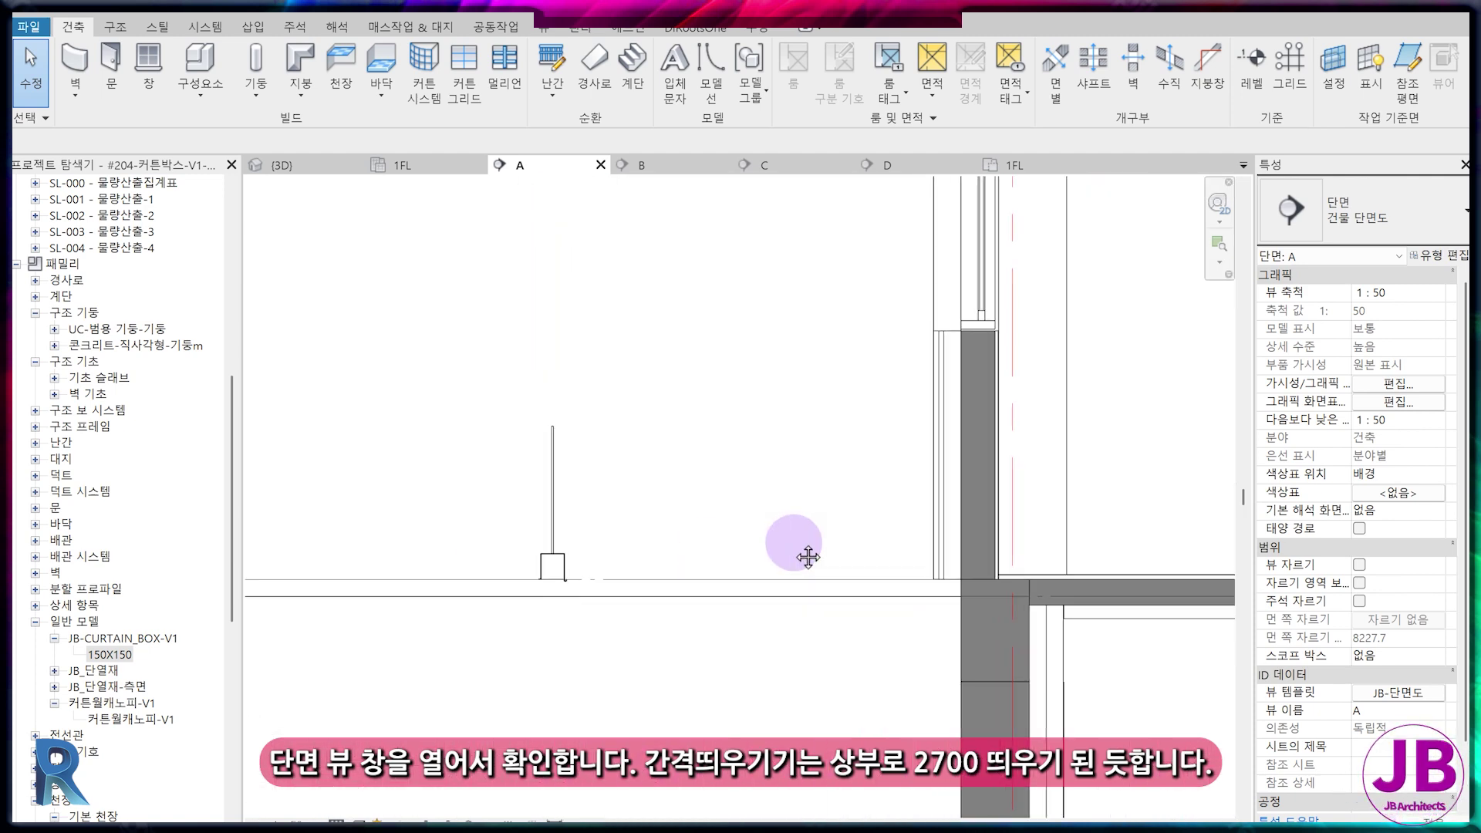
pyautogui.click(546, 511)
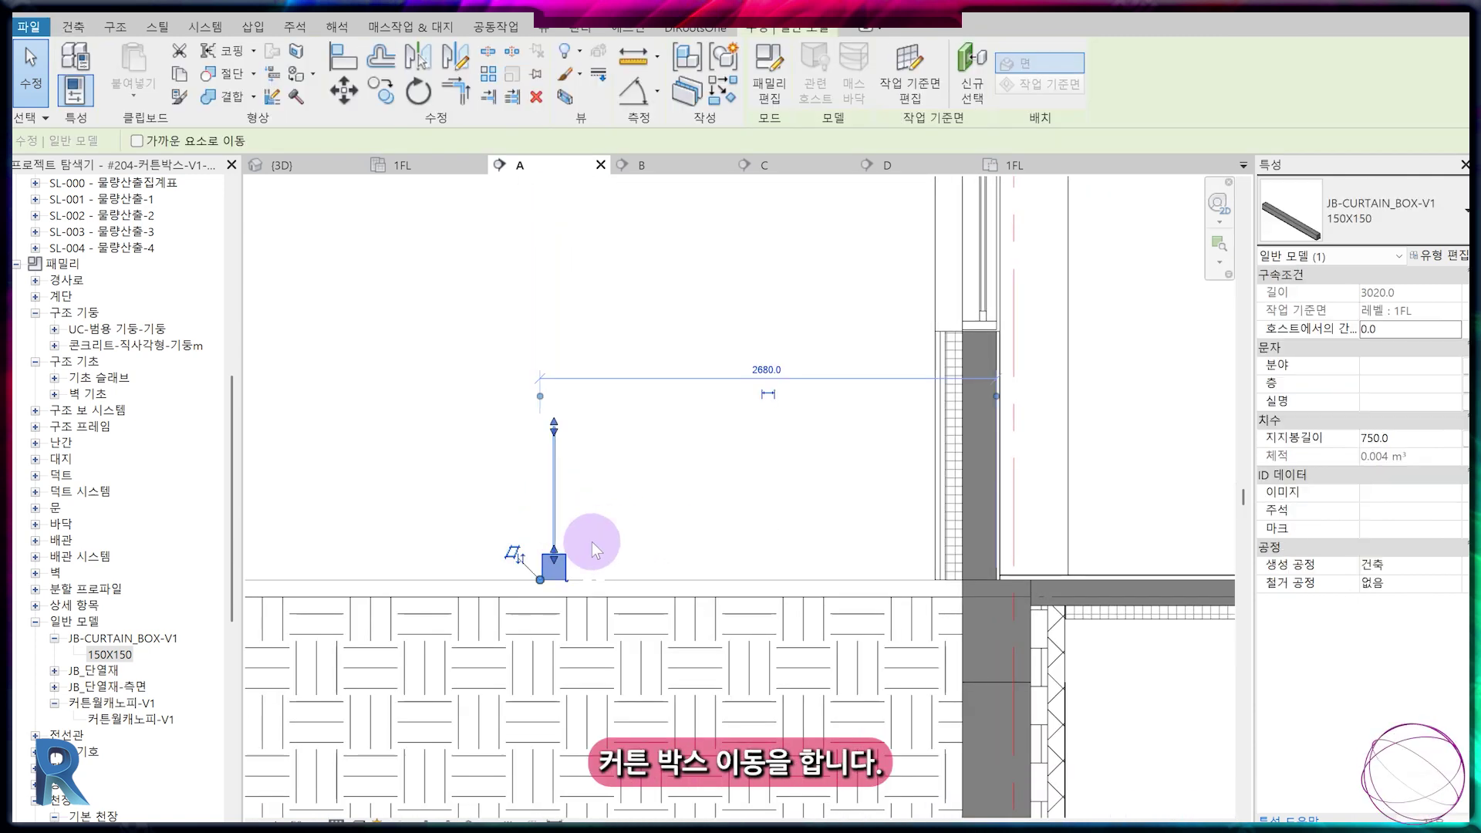
pyautogui.click(767, 370)
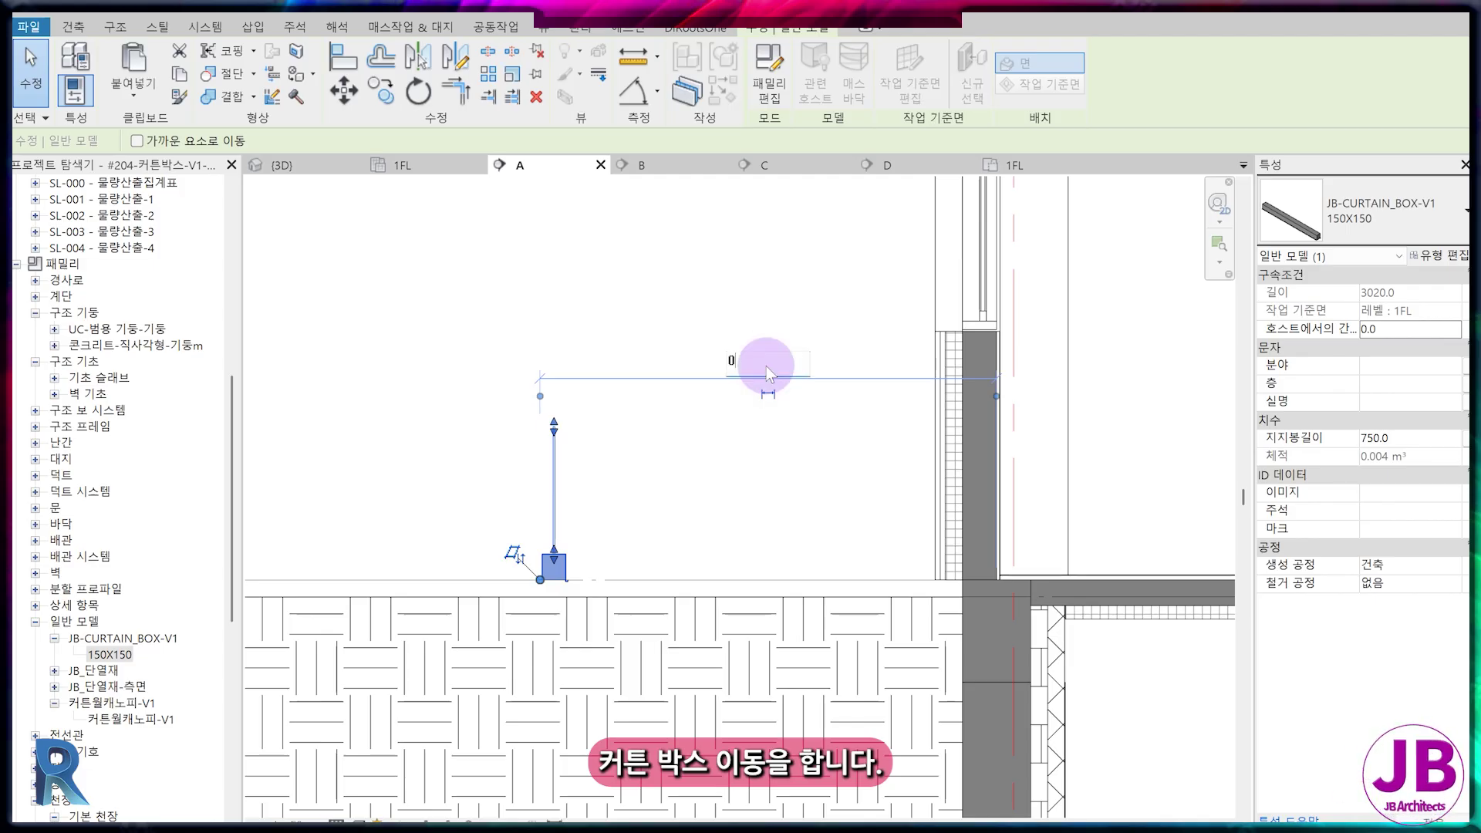
pyautogui.press('Return')
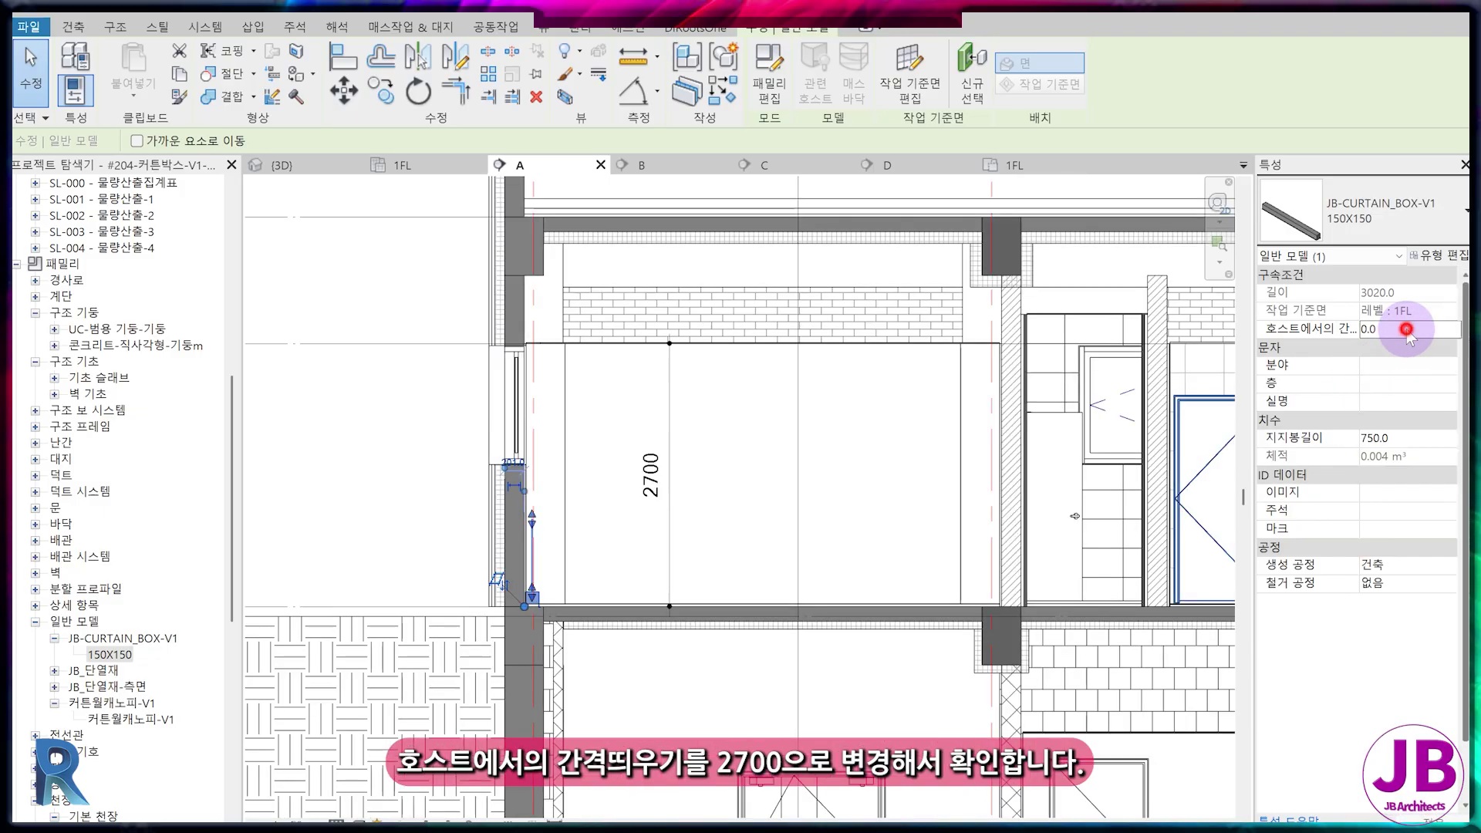
# - Set the curtain box's offset from host to 2700
pyautogui.click(1409, 331)
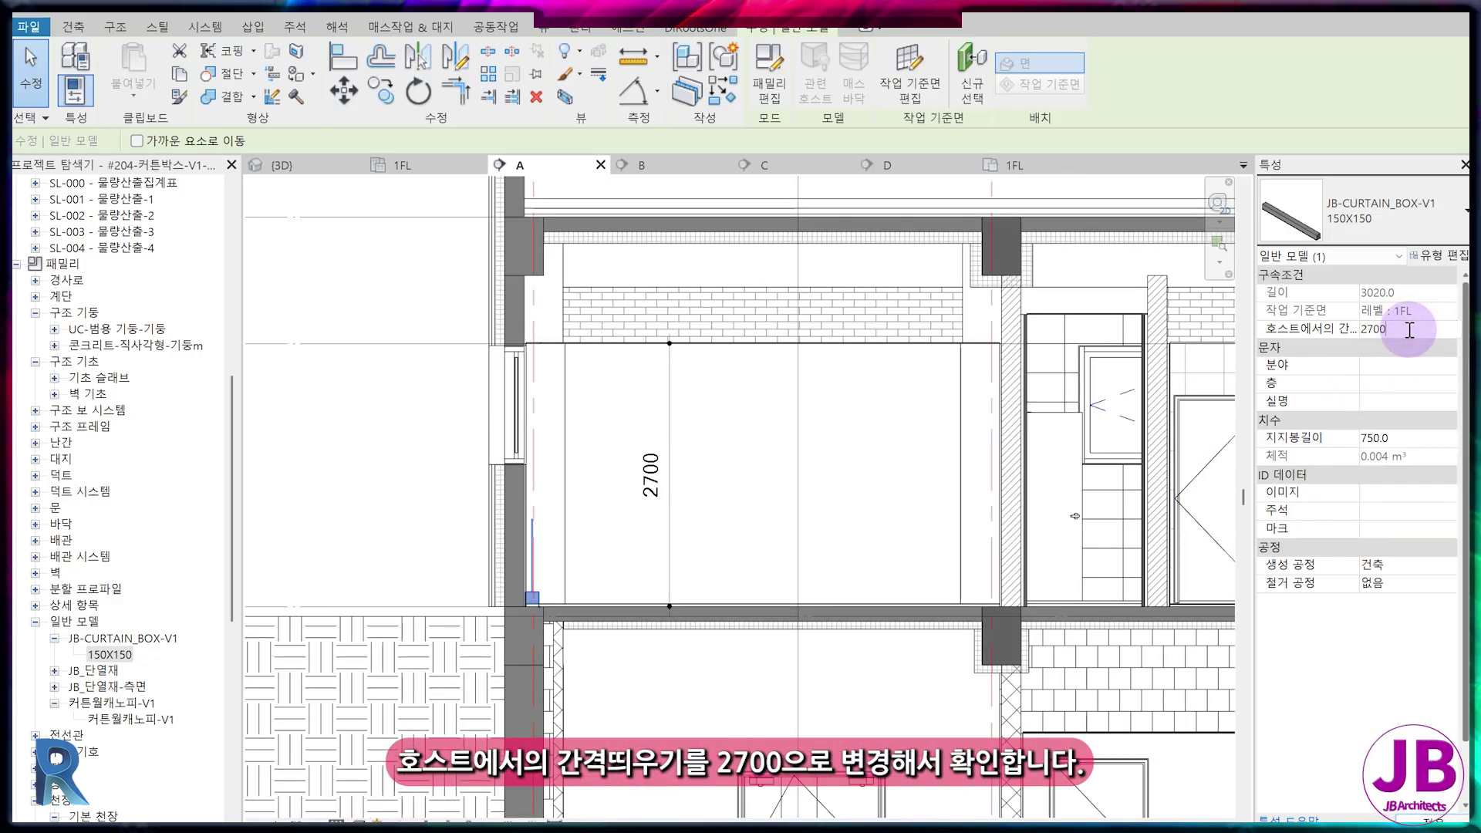
pyautogui.press('Return')
pyautogui.click(853, 300)
# - Shorten the curtain box's support rod to 550 mm so it ends at the underside of the beam
pyautogui.scroll(3, 566, 285)
pyautogui.moveTo(506, 387); pyautogui.dragTo(585, 525, button='middle')
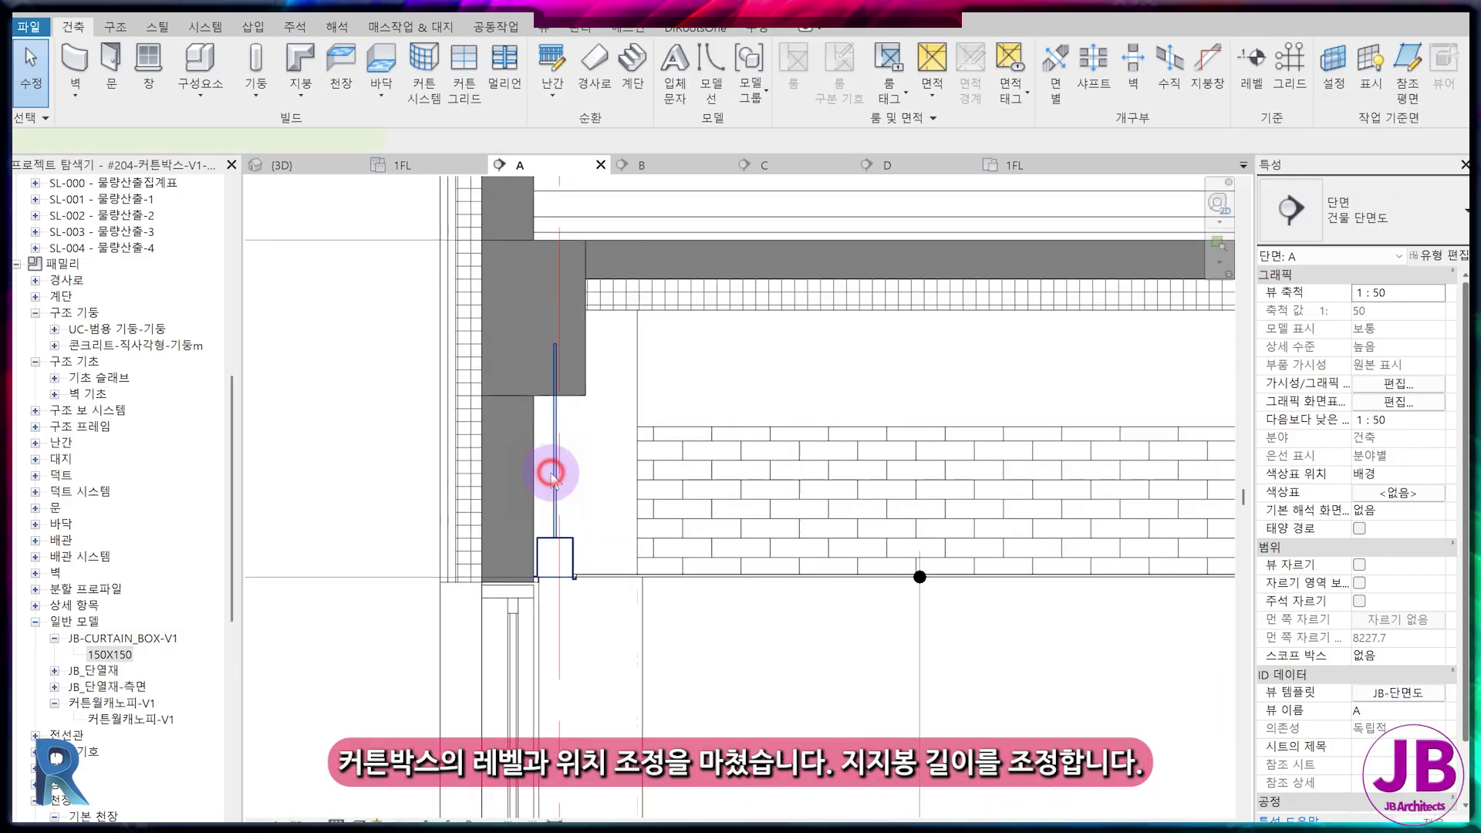
pyautogui.click(551, 474)
pyautogui.moveTo(561, 360); pyautogui.dragTo(557, 396)
pyautogui.scroll(5, 571, 430)
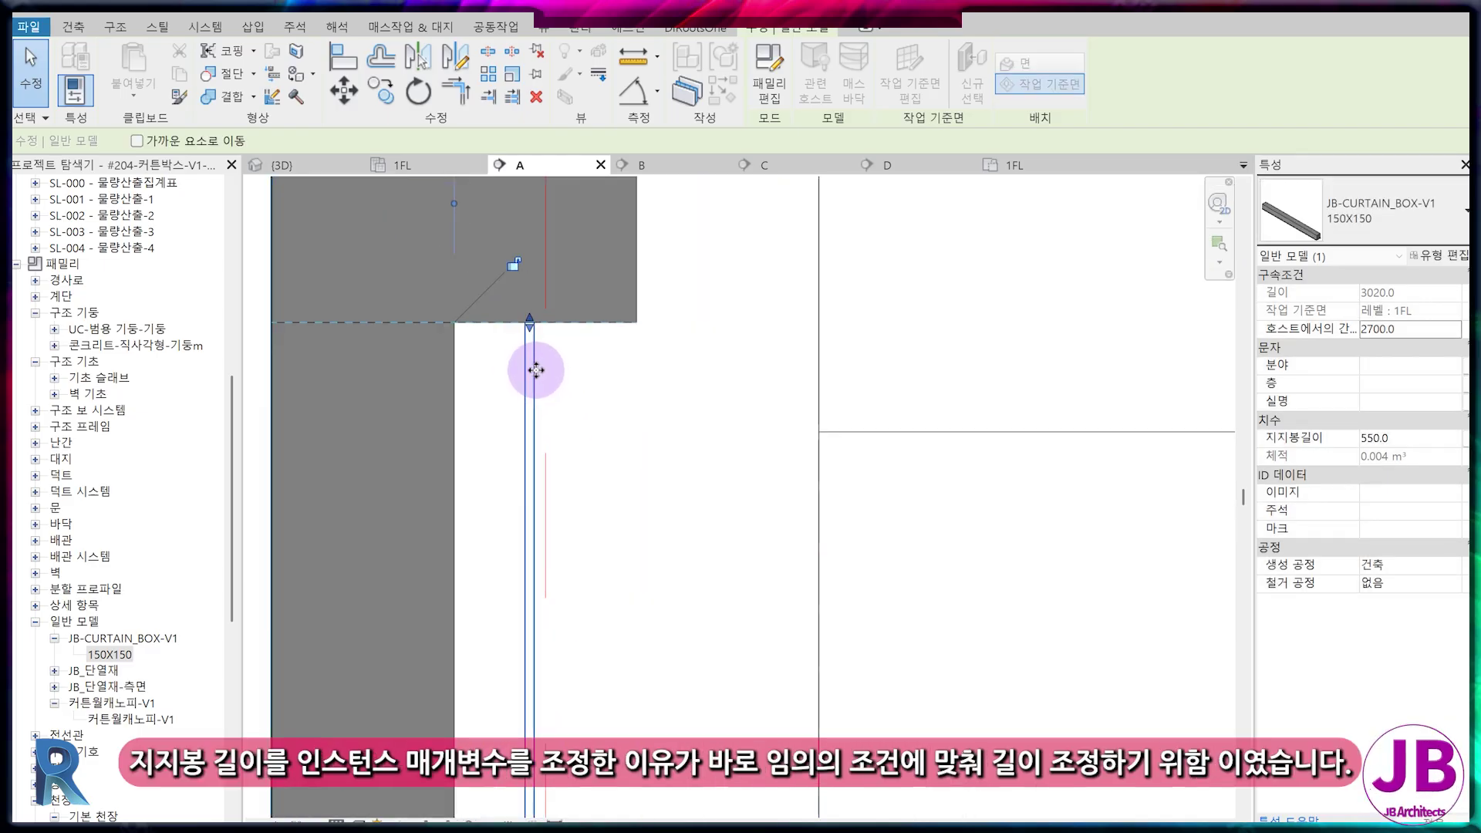
pyautogui.click(586, 387)
pyautogui.scroll(-5, 596, 431)
pyautogui.moveTo(645, 602)
pyautogui.mouseDown(button='middle')
pyautogui.moveTo(524, 542)
pyautogui.moveTo(521, 520)
pyautogui.mouseUp(button='middle')
# - Open the curtain box's family for editing from the 1FL ceiling plan and show its reference level floor plan
pyautogui.click(420, 165)
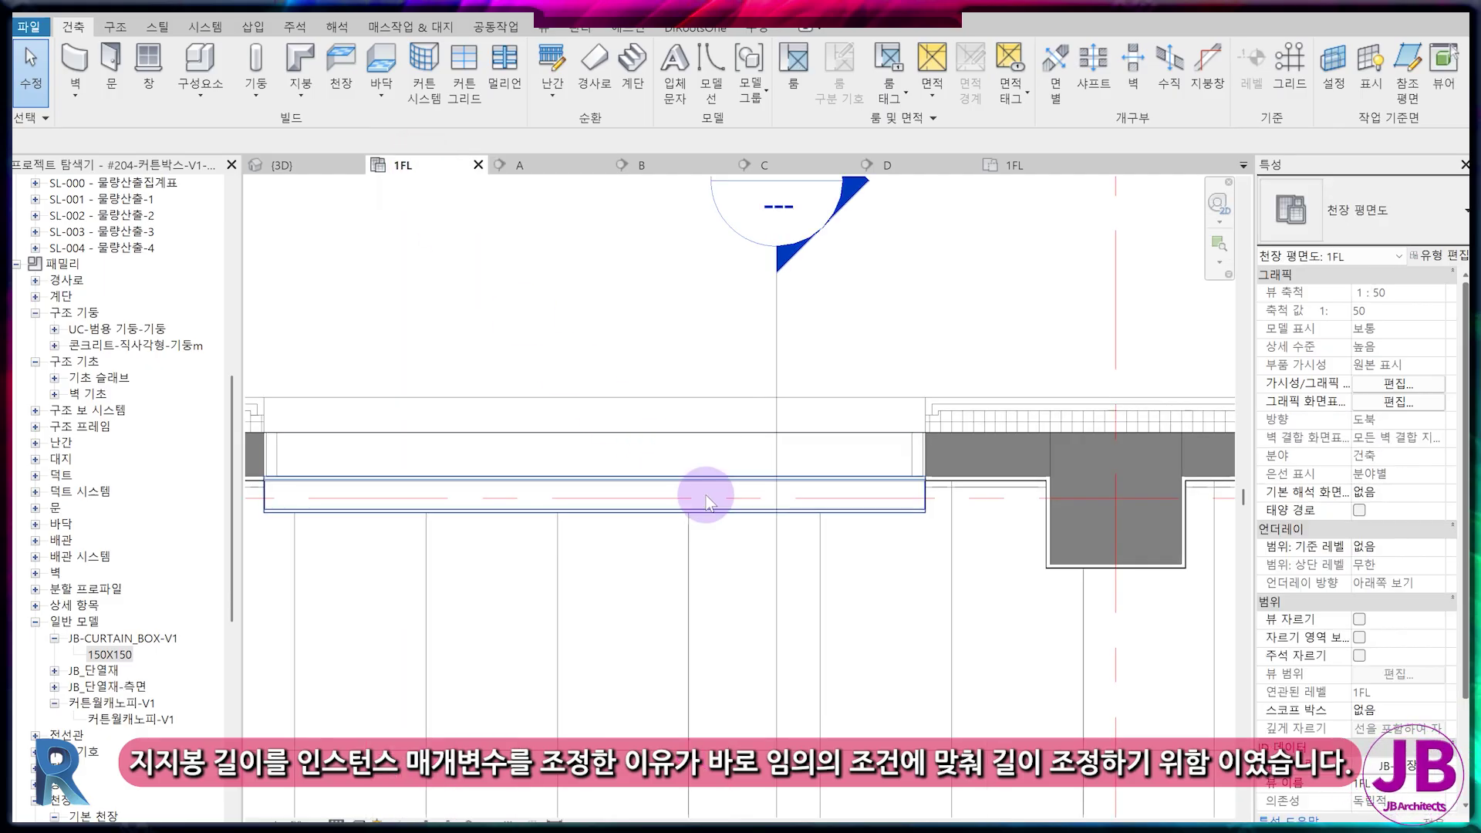
pyautogui.click(707, 502)
pyautogui.scroll(-2, 634, 518)
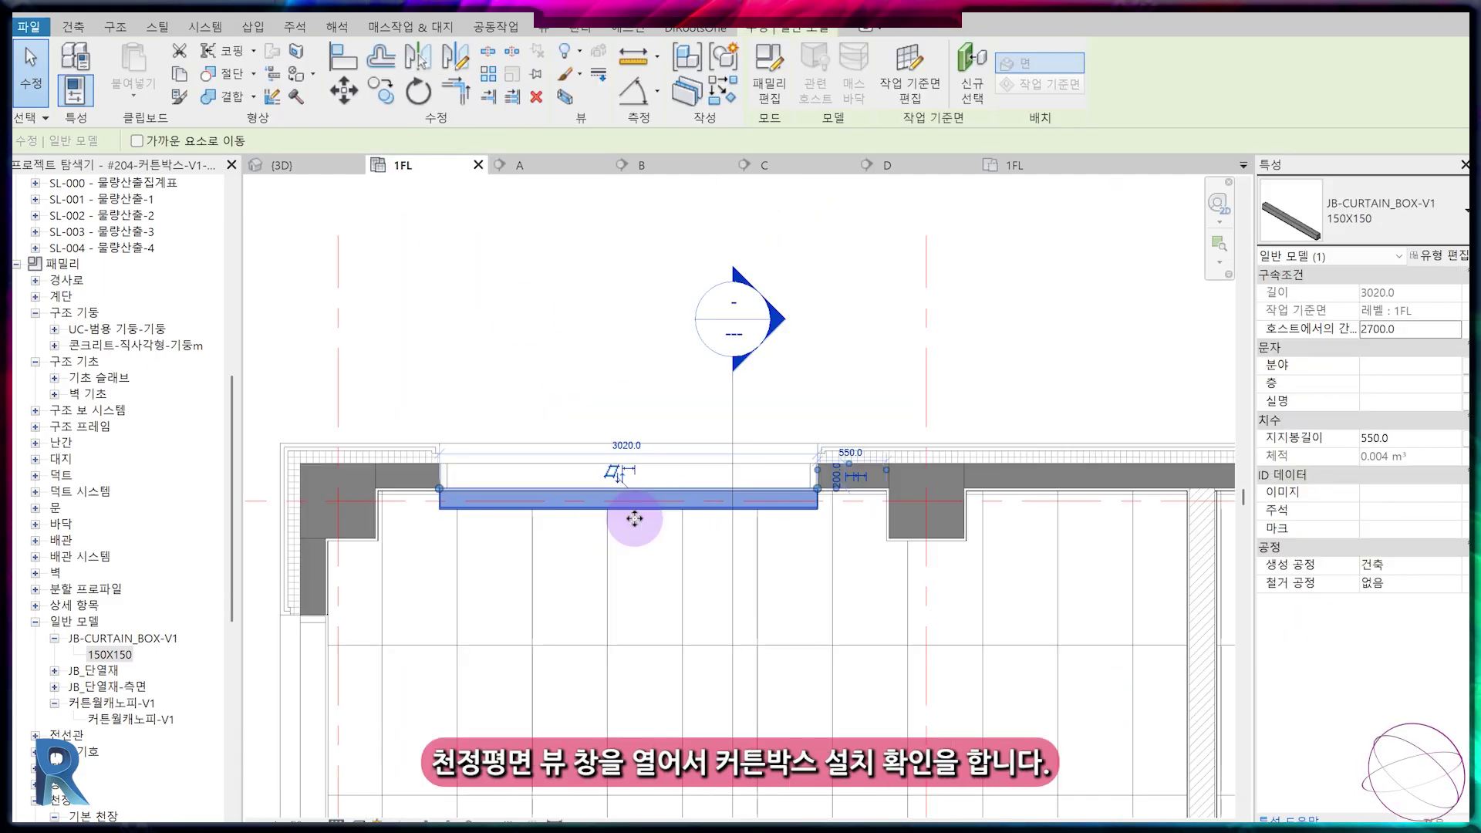
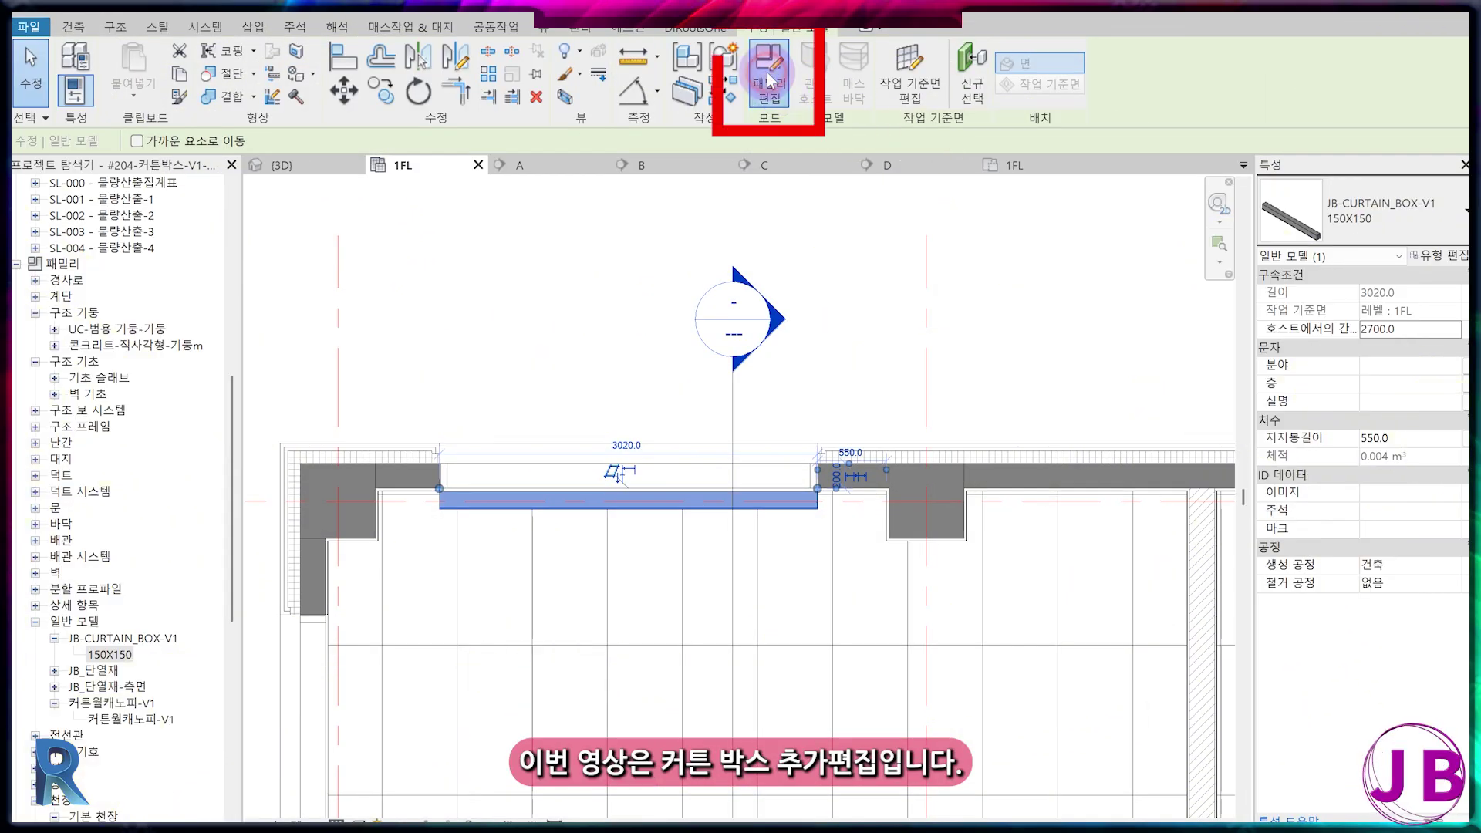
pyautogui.click(769, 79)
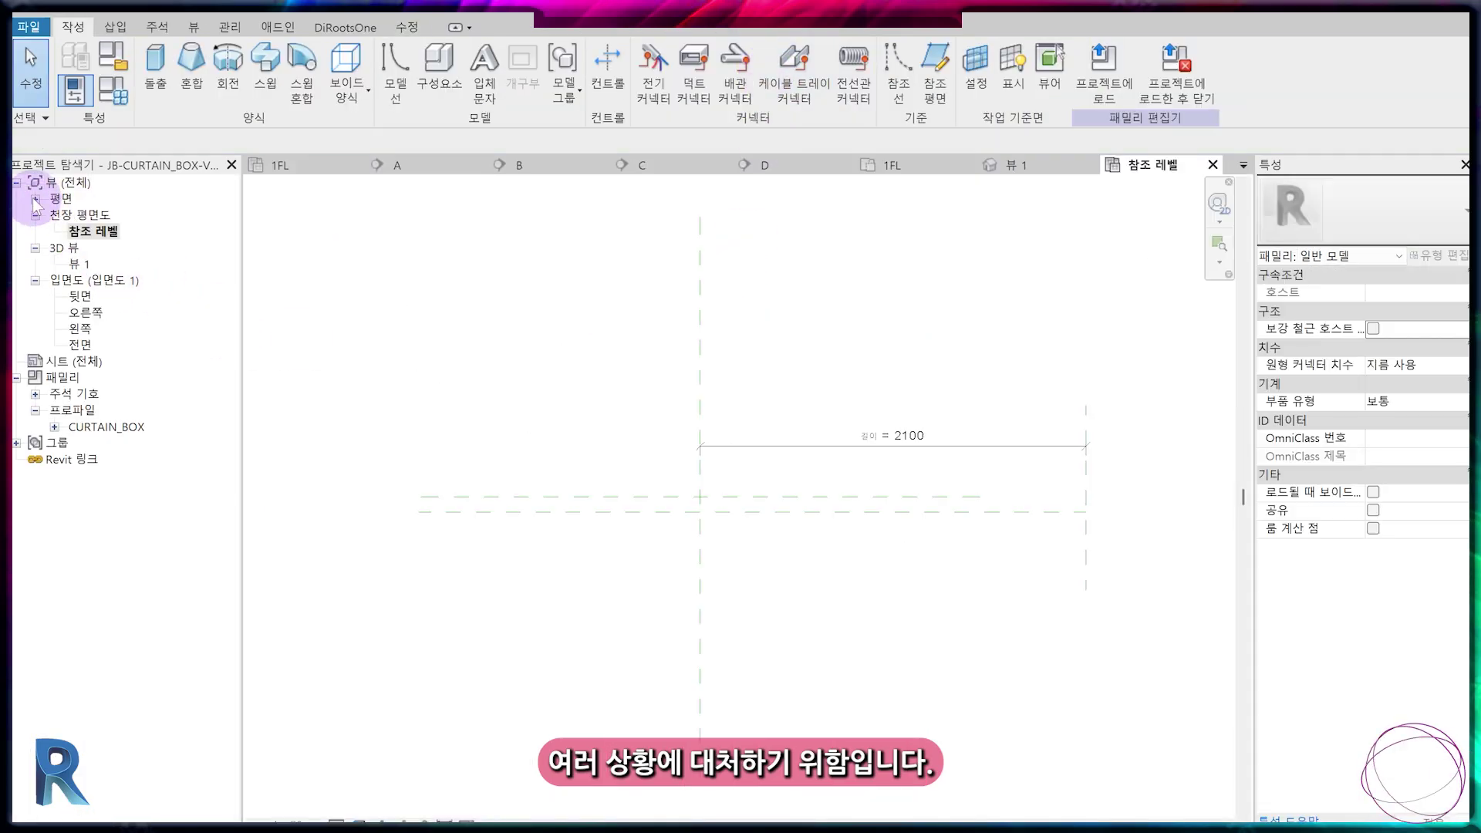
pyautogui.click(35, 199)
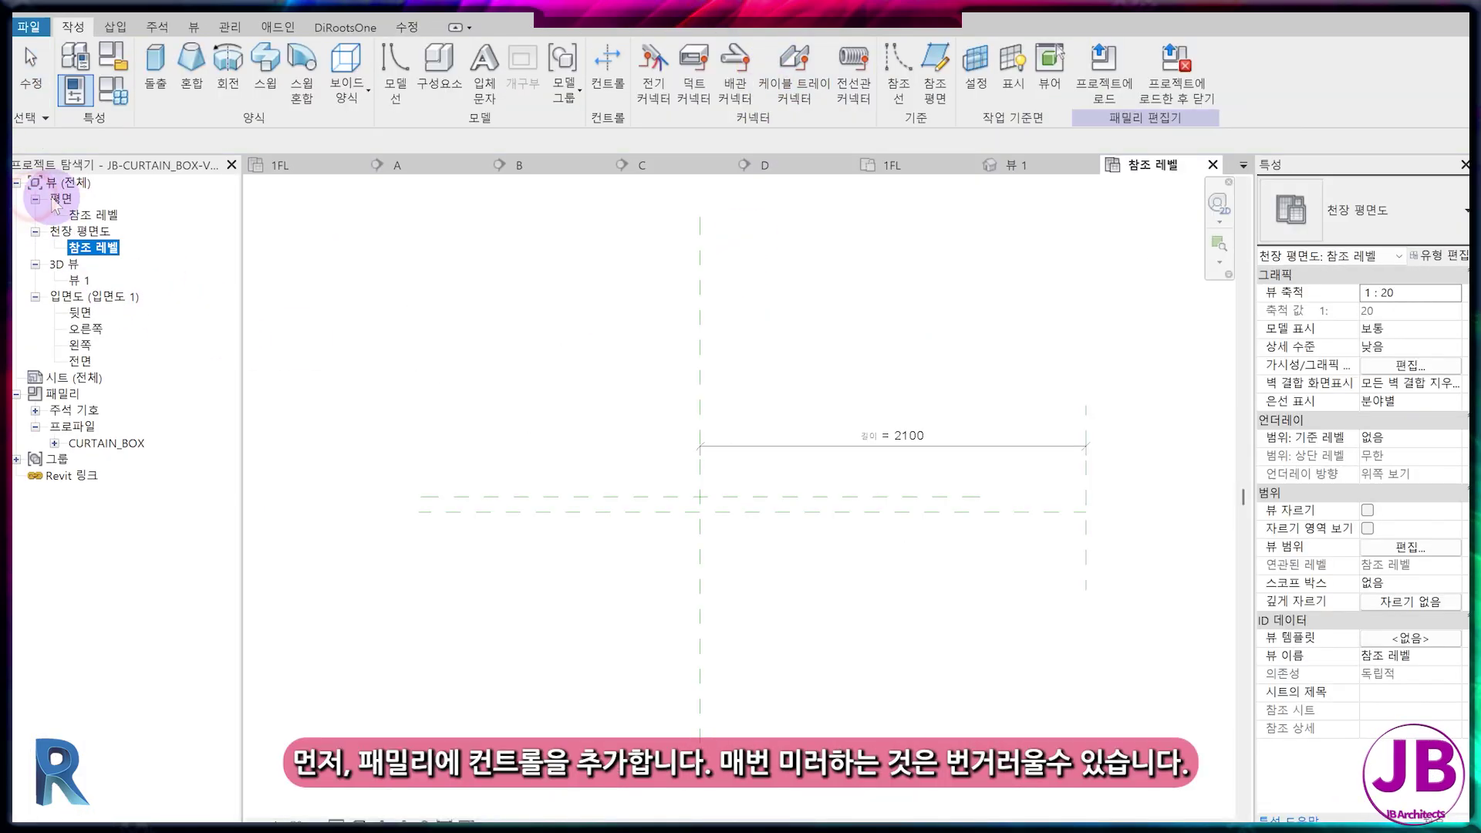
pyautogui.doubleClick(92, 214)
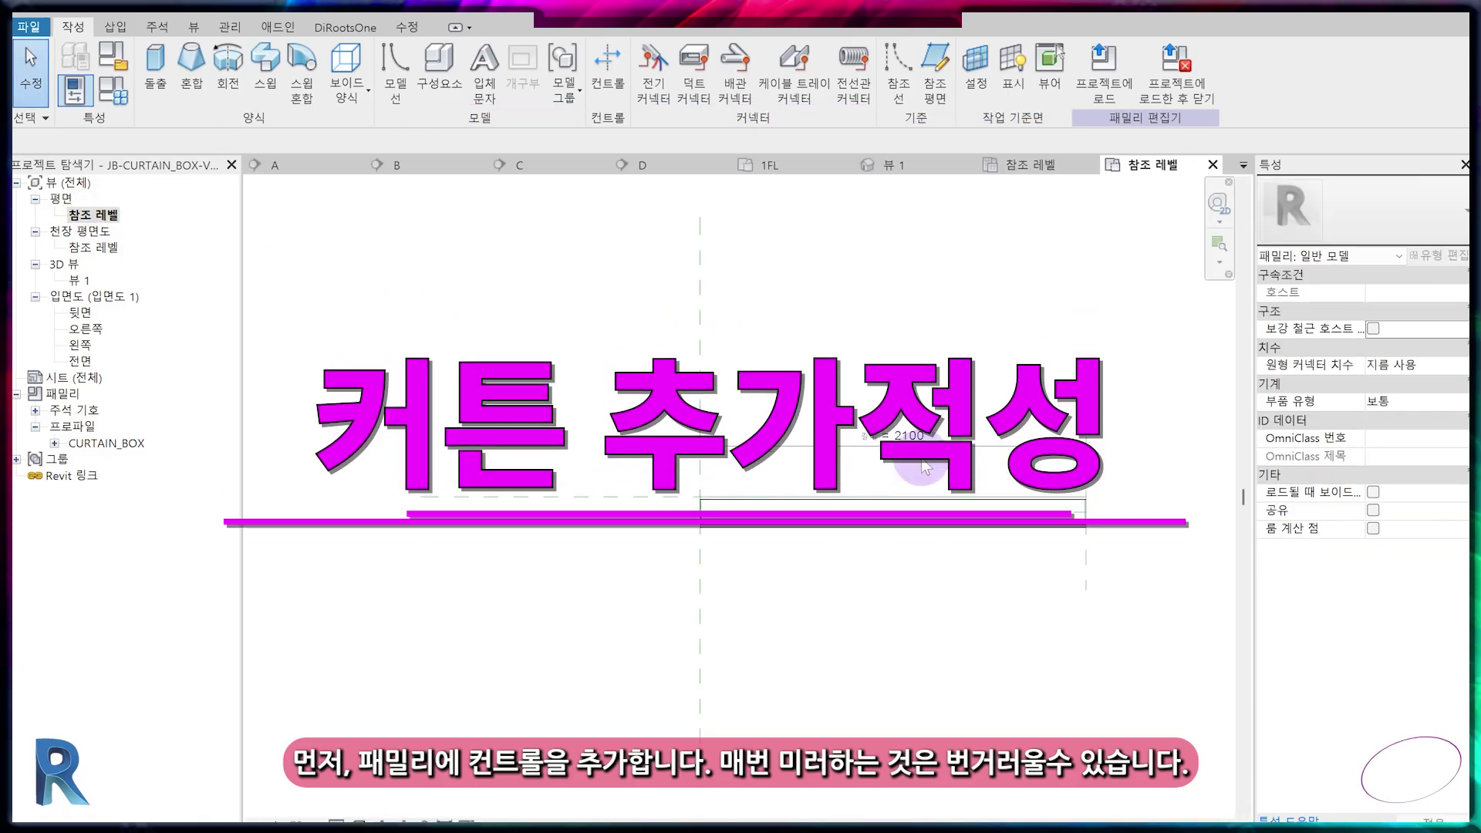
# - Place a double vertical and a double horizontal flip control just above the curtain box profile in the family plan
pyautogui.click(610, 66)
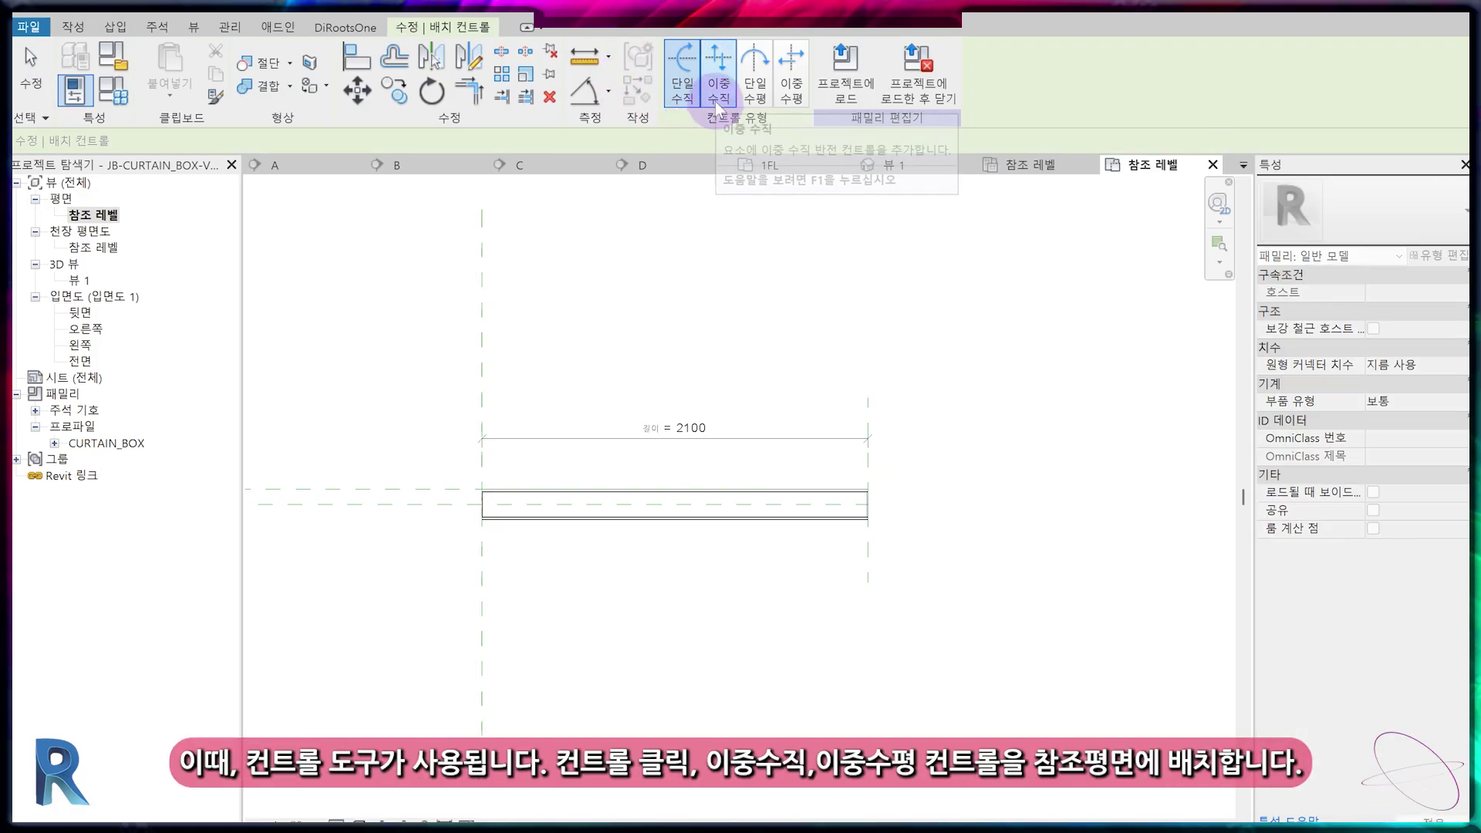
pyautogui.click(718, 88)
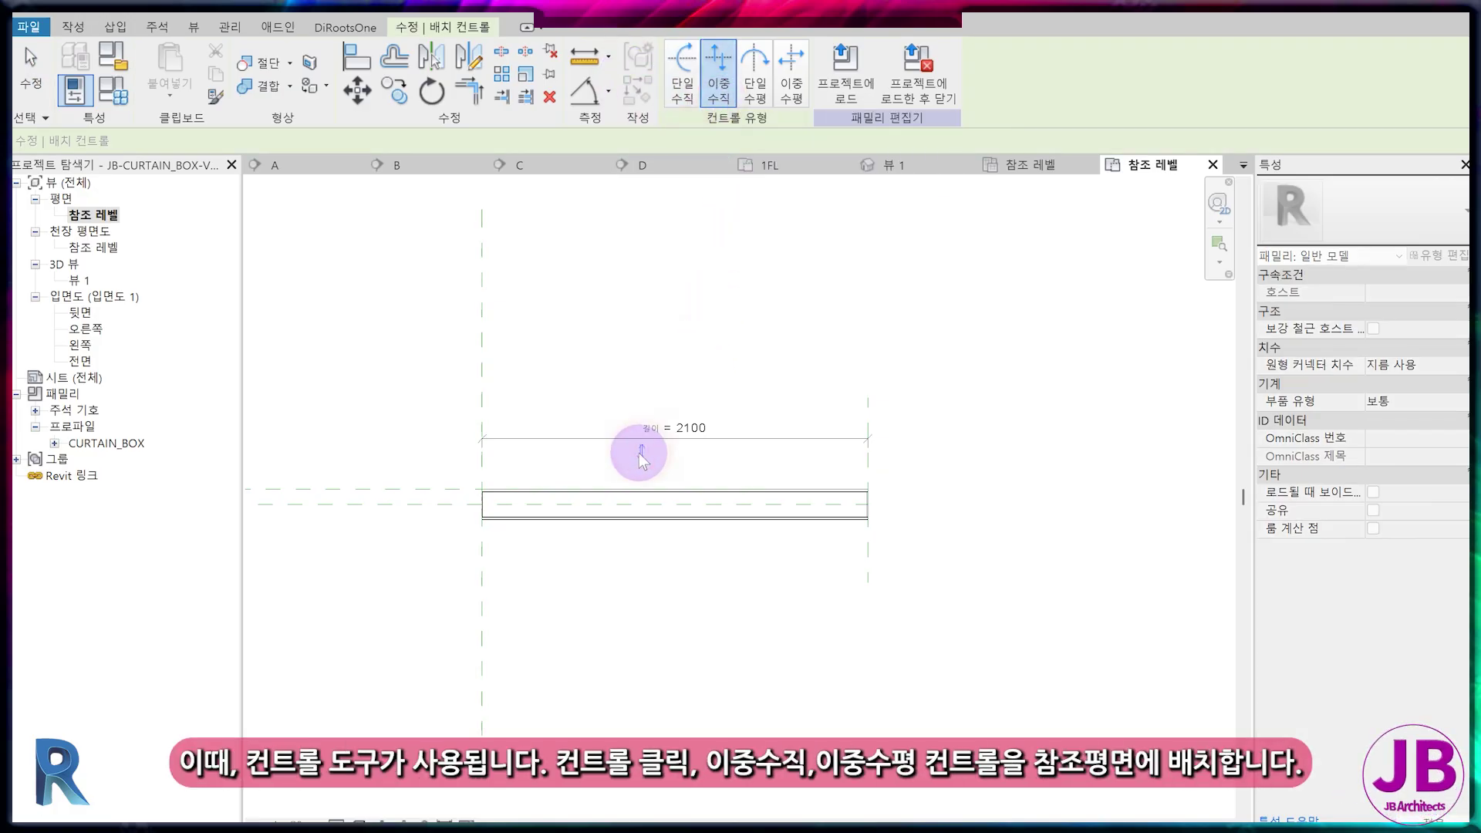
pyautogui.click(789, 85)
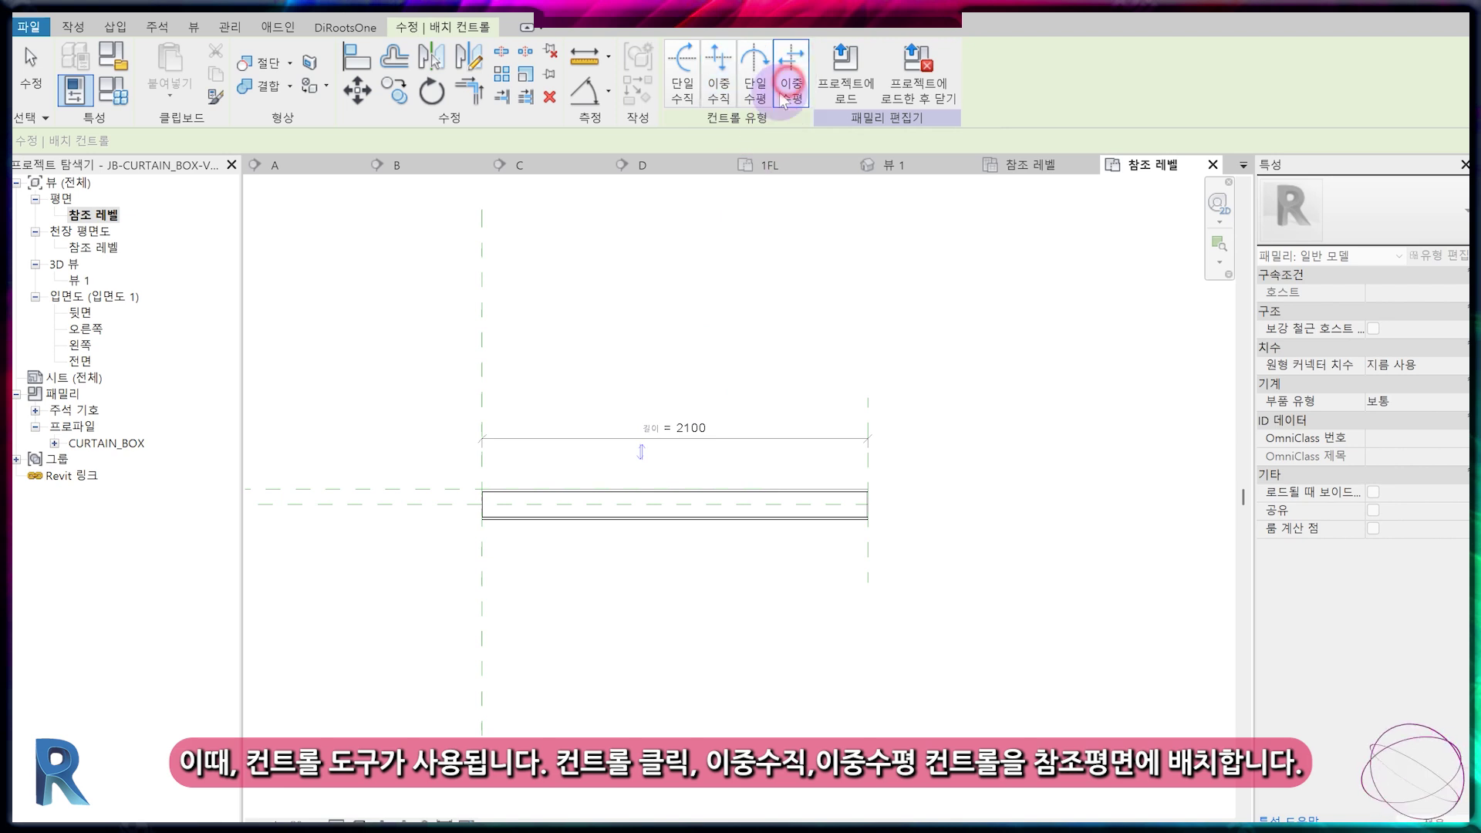
pyautogui.click(666, 459)
pyautogui.press('Escape')
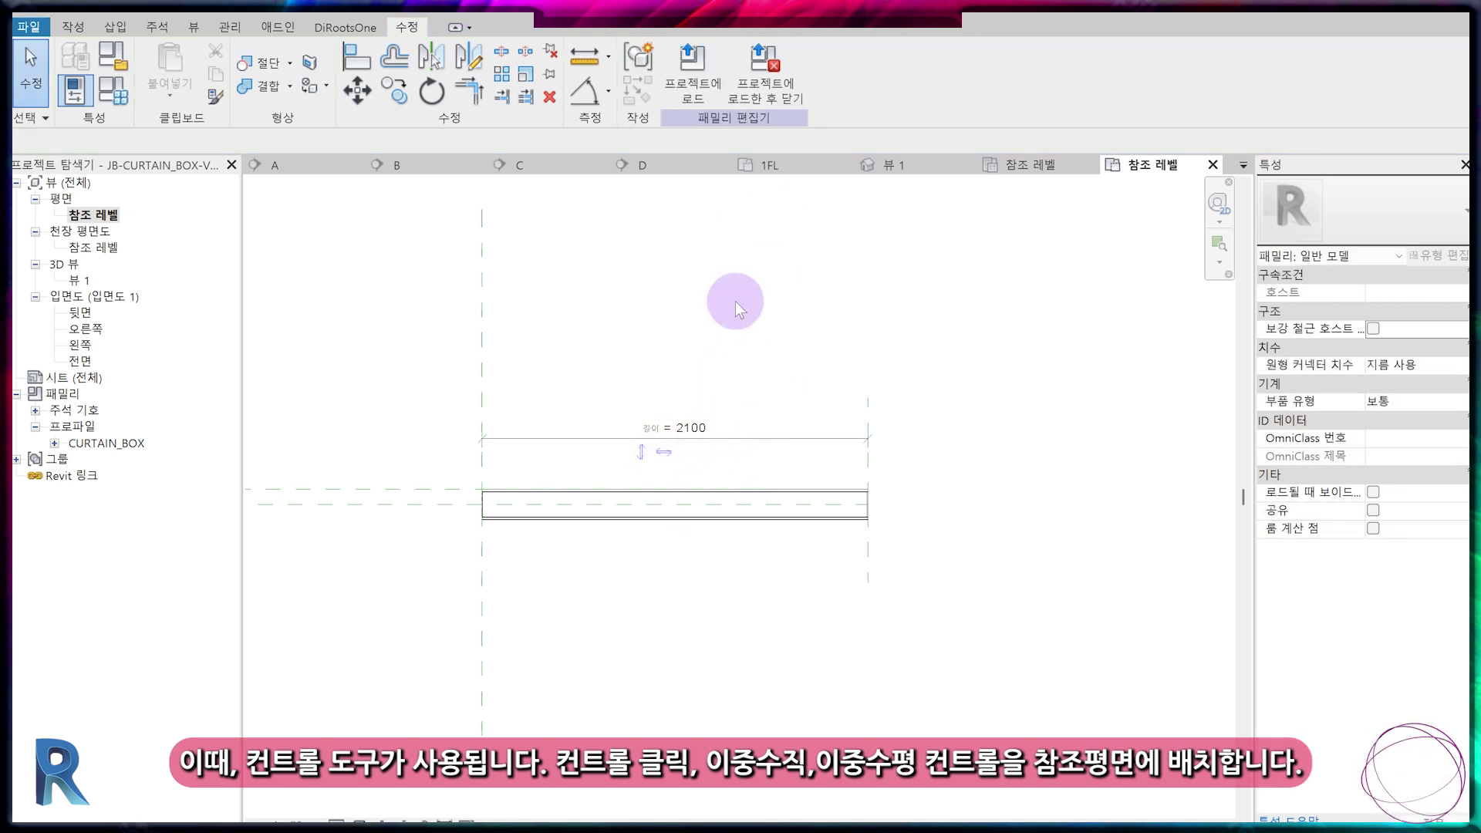
pyautogui.scroll(3, 720, 457)
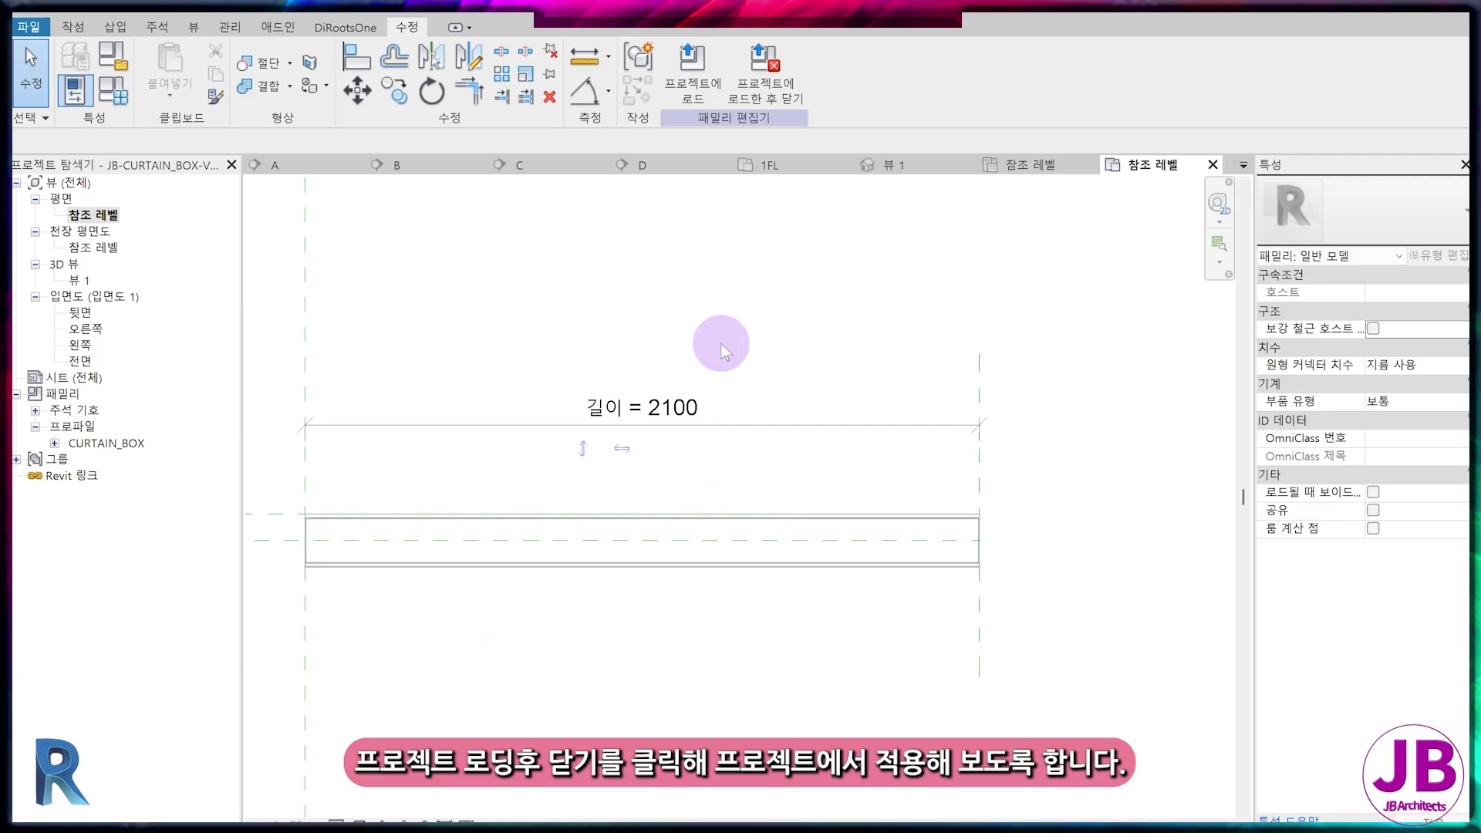
# - Save JB-CURTAIN_BOX-V1, load it into the project while closing the family, and overwrite the existing version
pyautogui.click(763, 77)
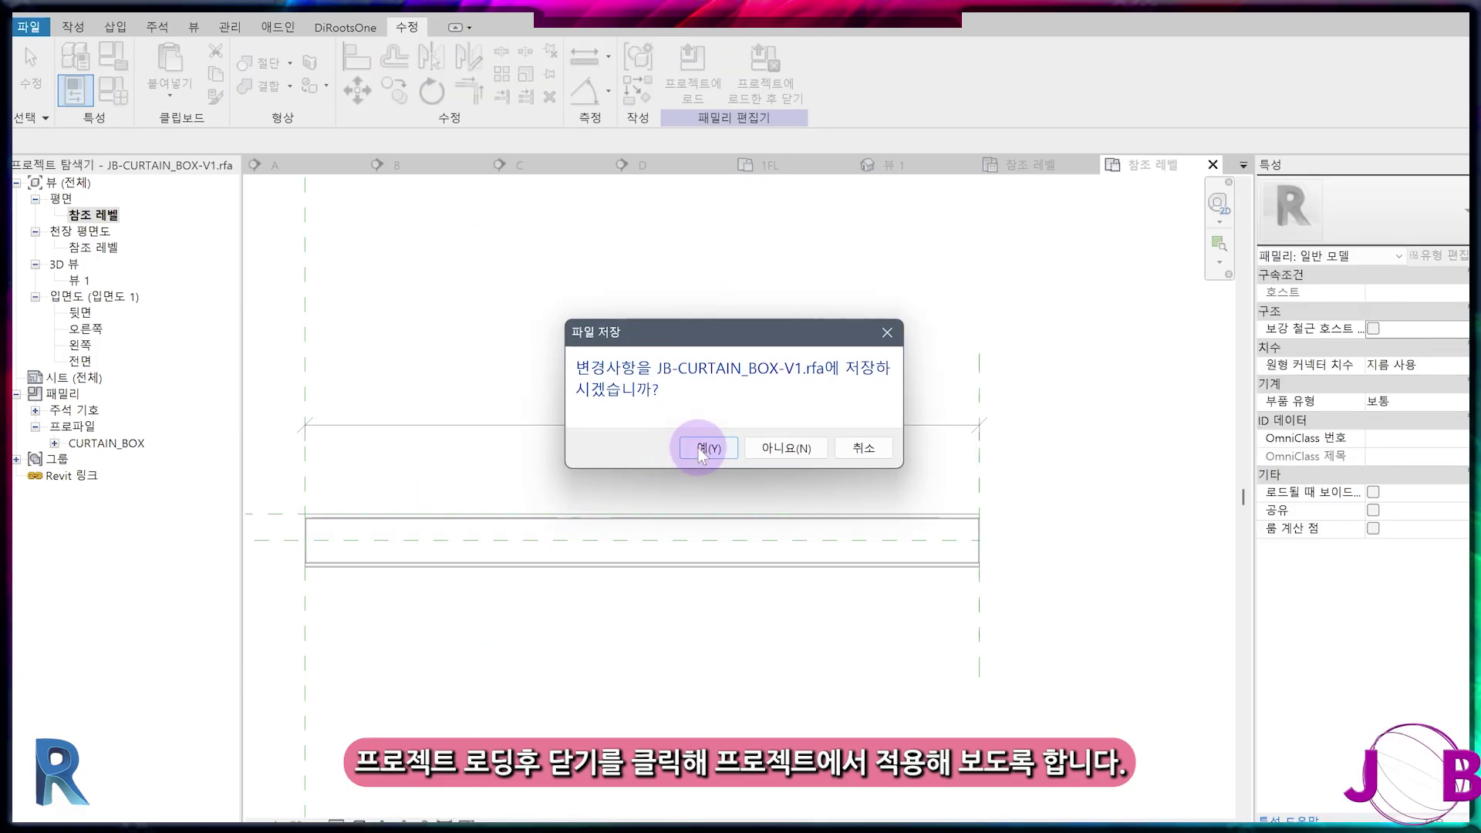
pyautogui.click(700, 451)
pyautogui.click(700, 444)
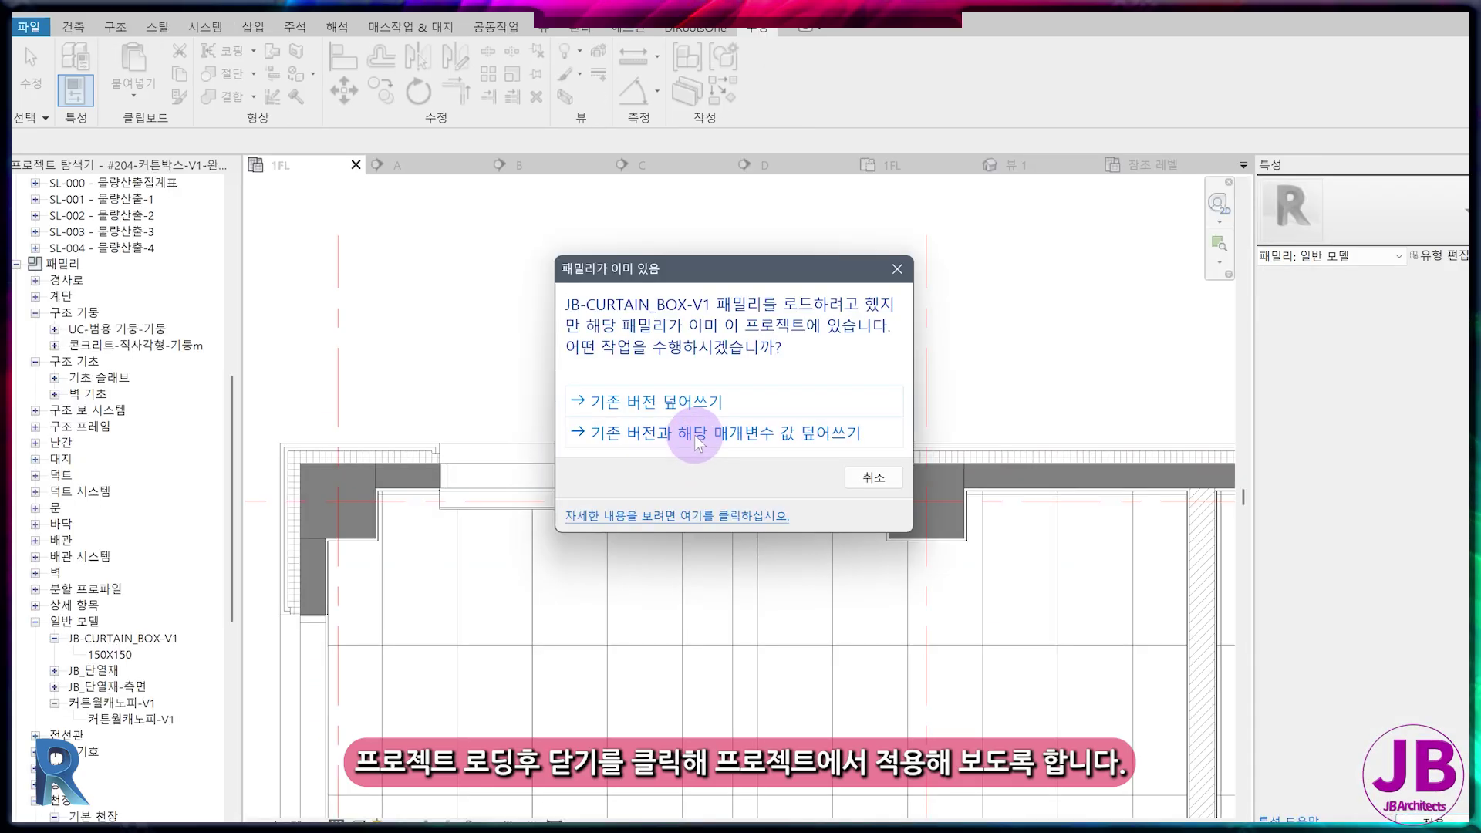
pyautogui.click(683, 401)
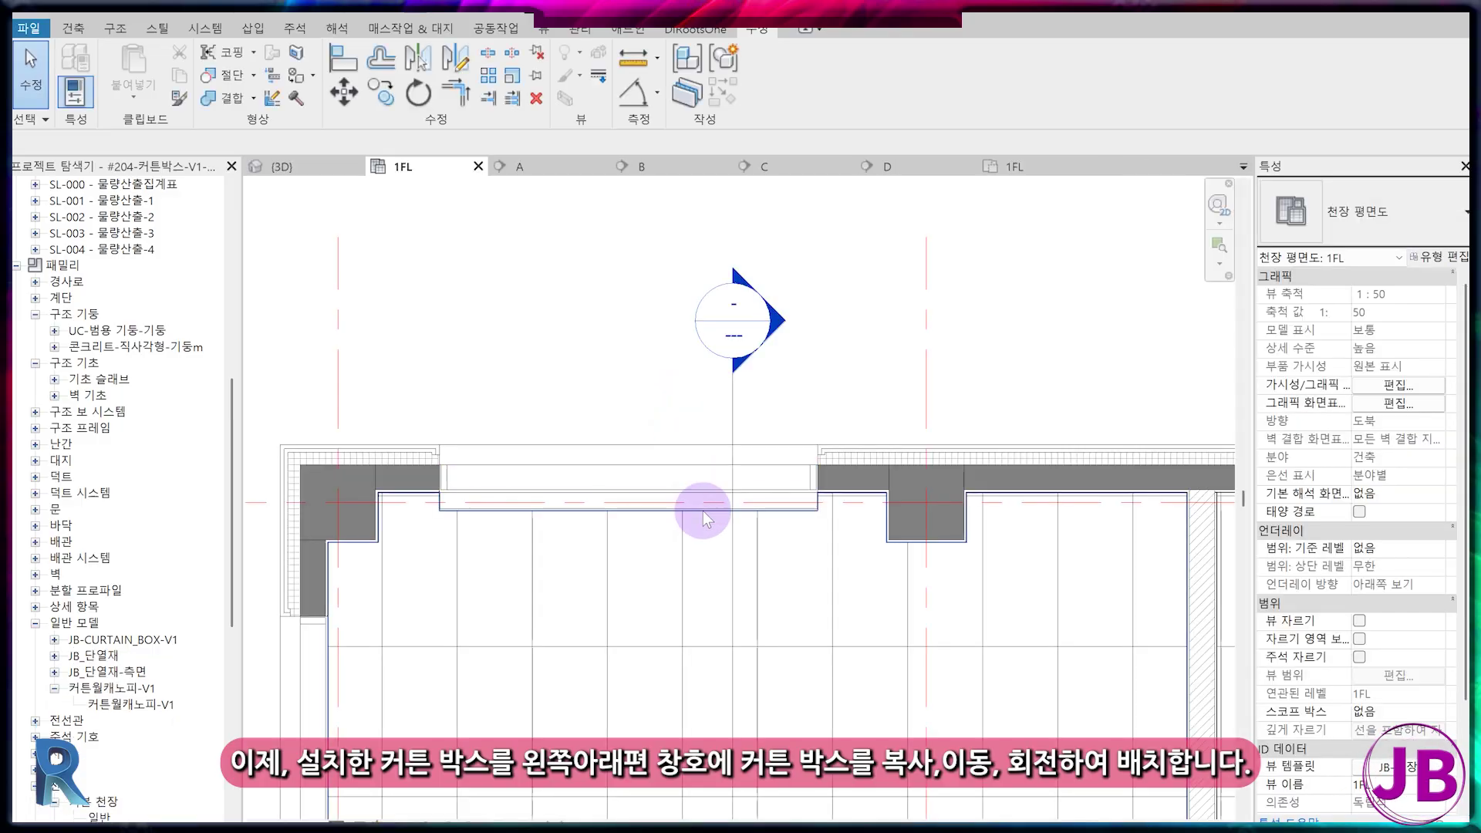
# - Copy the window's curtain box straight down into the room
pyautogui.press('c')
pyautogui.press('o')
pyautogui.click(672, 434)
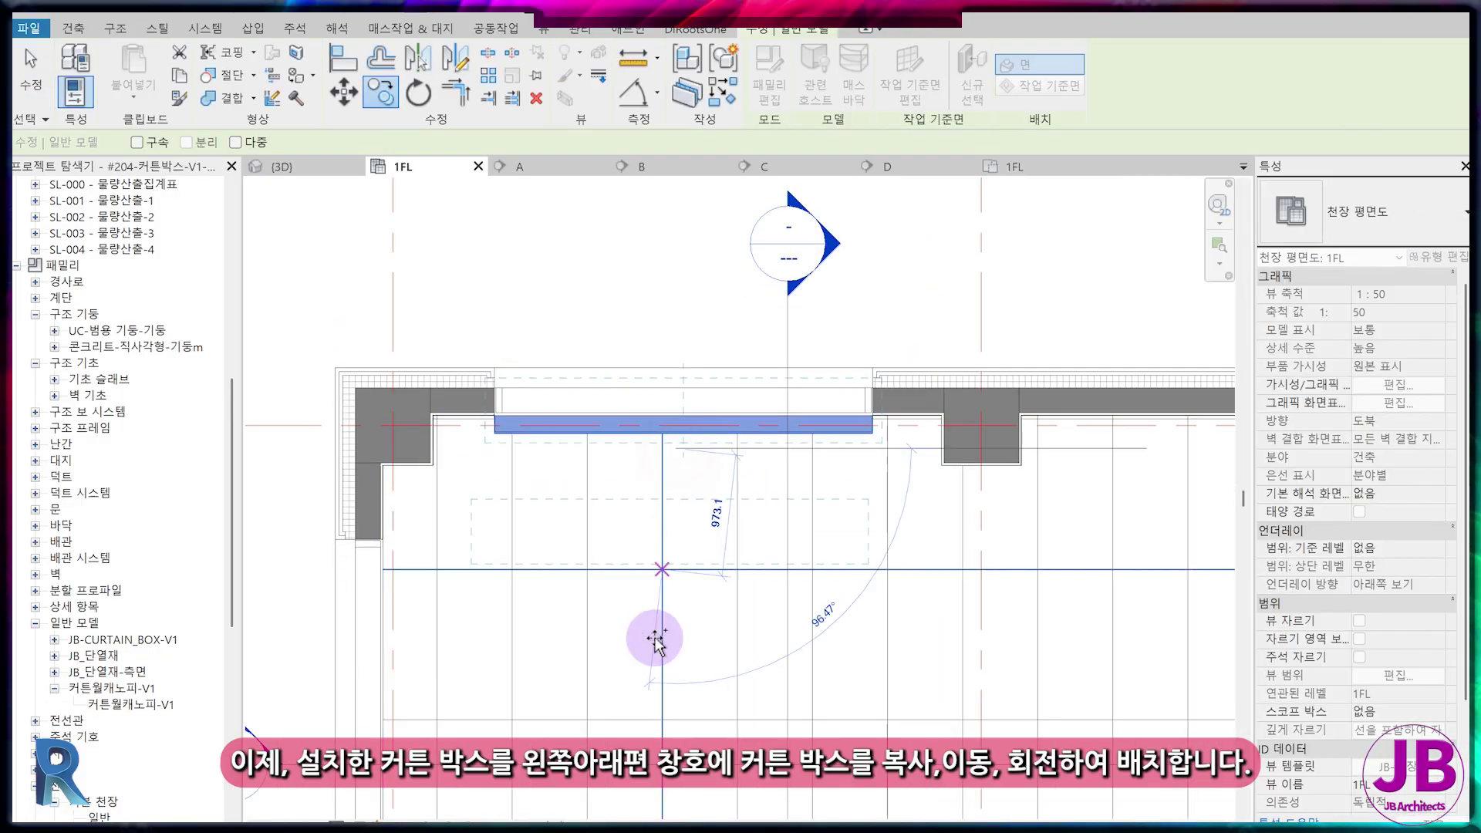
pyautogui.click(658, 628)
pyautogui.press('Escape')
# - Rotate the copied curtain box 90° so it runs vertically in the plan
pyautogui.click(720, 629)
pyautogui.scroll(2, 688, 628)
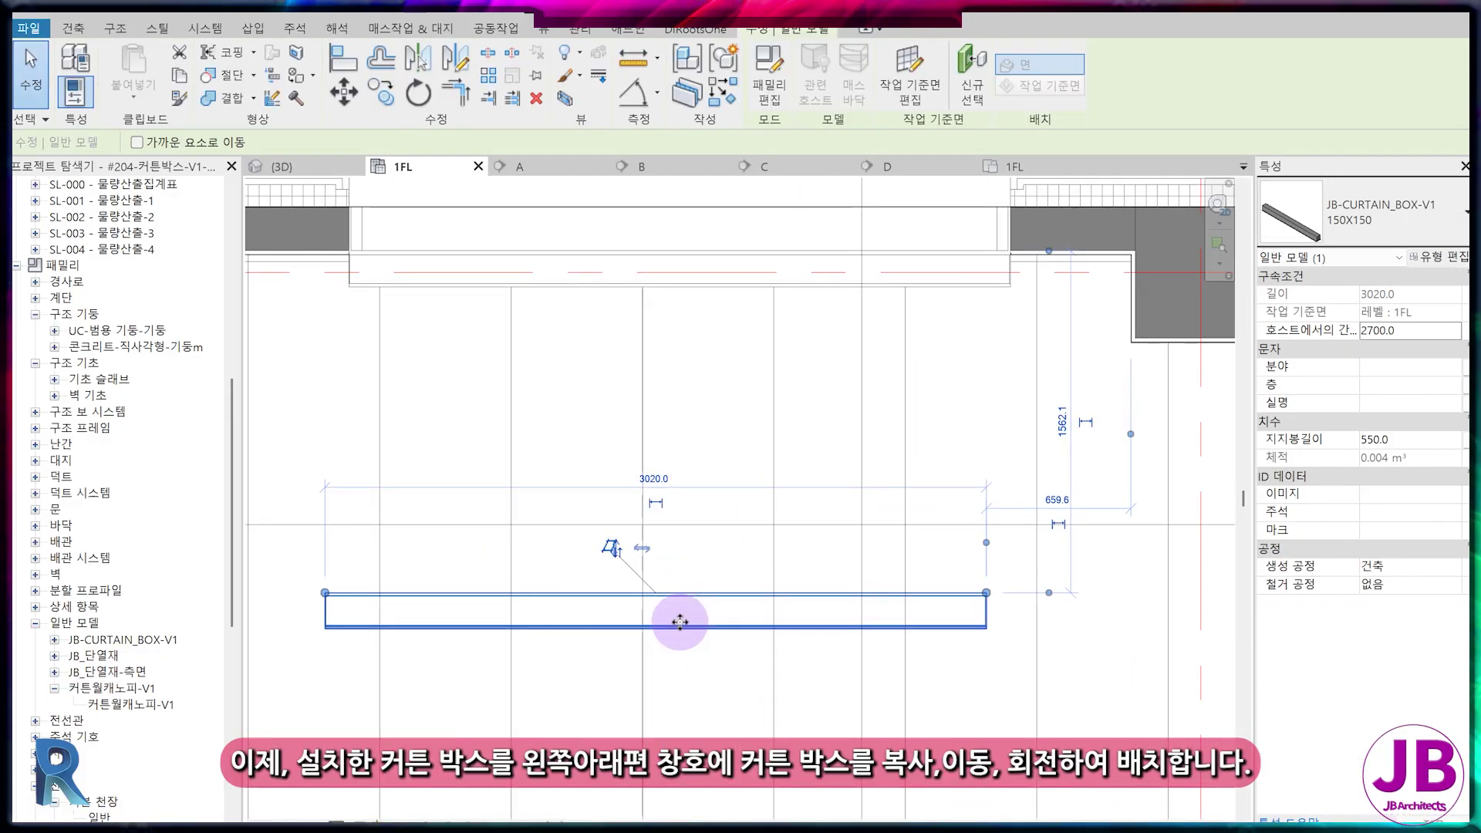
pyautogui.press('r')
pyautogui.press('o')
pyautogui.click(768, 613)
pyautogui.click(671, 472)
pyautogui.scroll(-2, 685, 567)
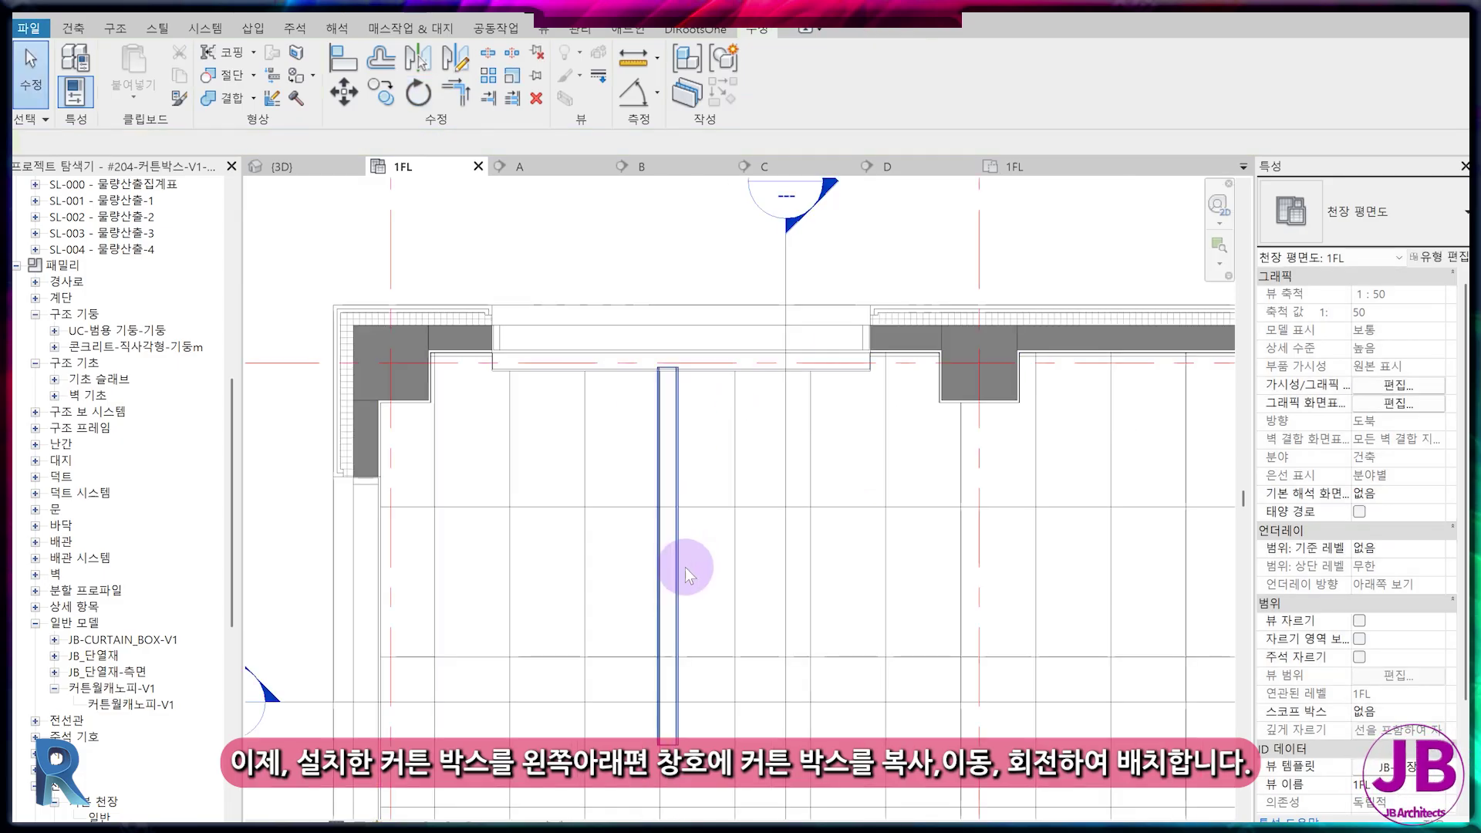
# - Move the rotated curtain box to the left wall's window, fitting its end to the window opening's inner corner
pyautogui.scroll(3, 641, 587)
pyautogui.press('m')
pyautogui.press('v')
pyautogui.click(679, 586)
pyautogui.scroll(-2, 569, 648)
pyautogui.scroll(3, 475, 706)
pyautogui.scroll(2, 474, 706)
pyautogui.scroll(2, 441, 655)
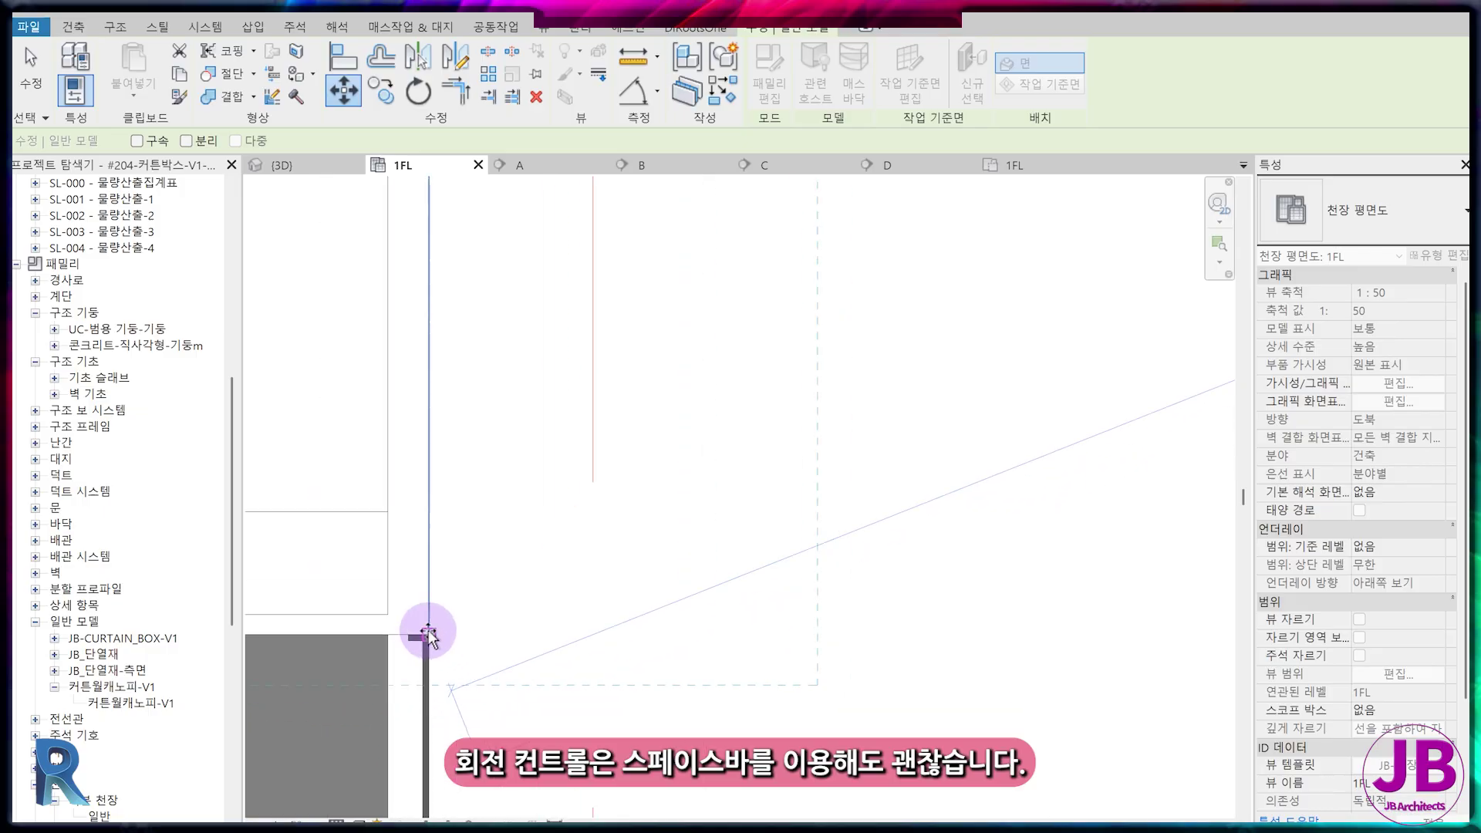
pyautogui.click(522, 720)
pyautogui.scroll(-2, 535, 715)
pyautogui.moveTo(619, 439); pyautogui.dragTo(665, 692, button='middle')
pyautogui.scroll(2, 633, 426)
pyautogui.scroll(-3, 636, 423)
pyautogui.moveTo(741, 547); pyautogui.dragTo(509, 400, button='middle')
pyautogui.press('Escape')
# - Copy the upper window's curtain box down near the opposite lower window and flip the copy vertically
pyautogui.scroll(-2, 525, 393)
pyautogui.scroll(3, 756, 254)
pyautogui.moveTo(947, 362); pyautogui.dragTo(856, 321, button='middle')
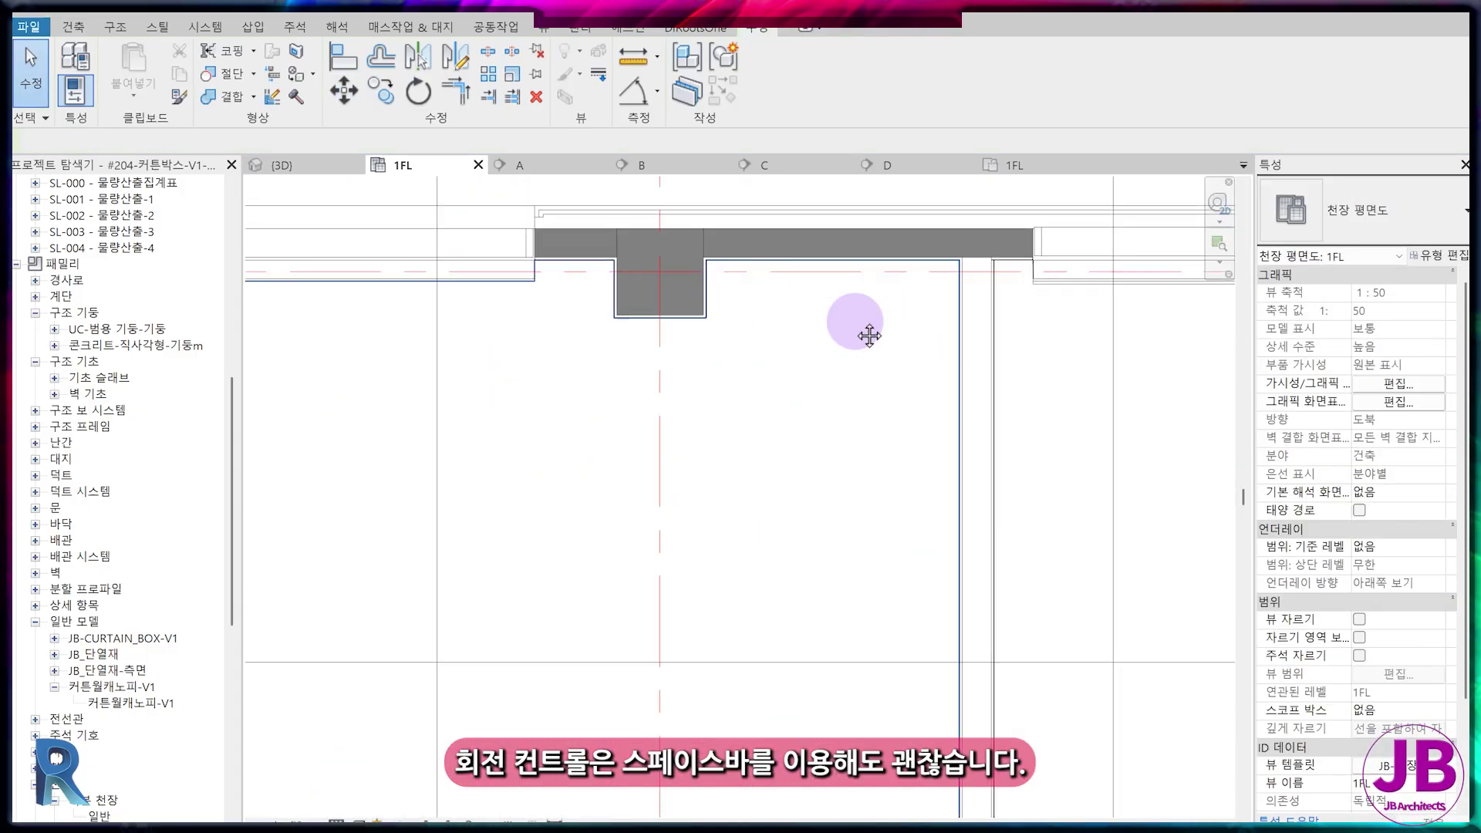
pyautogui.click(507, 275)
pyautogui.keyDown('ctrl'); pyautogui.moveTo(508, 275); pyautogui.dragTo(587, 599); pyautogui.keyUp('ctrl')
pyautogui.scroll(2, 387, 521)
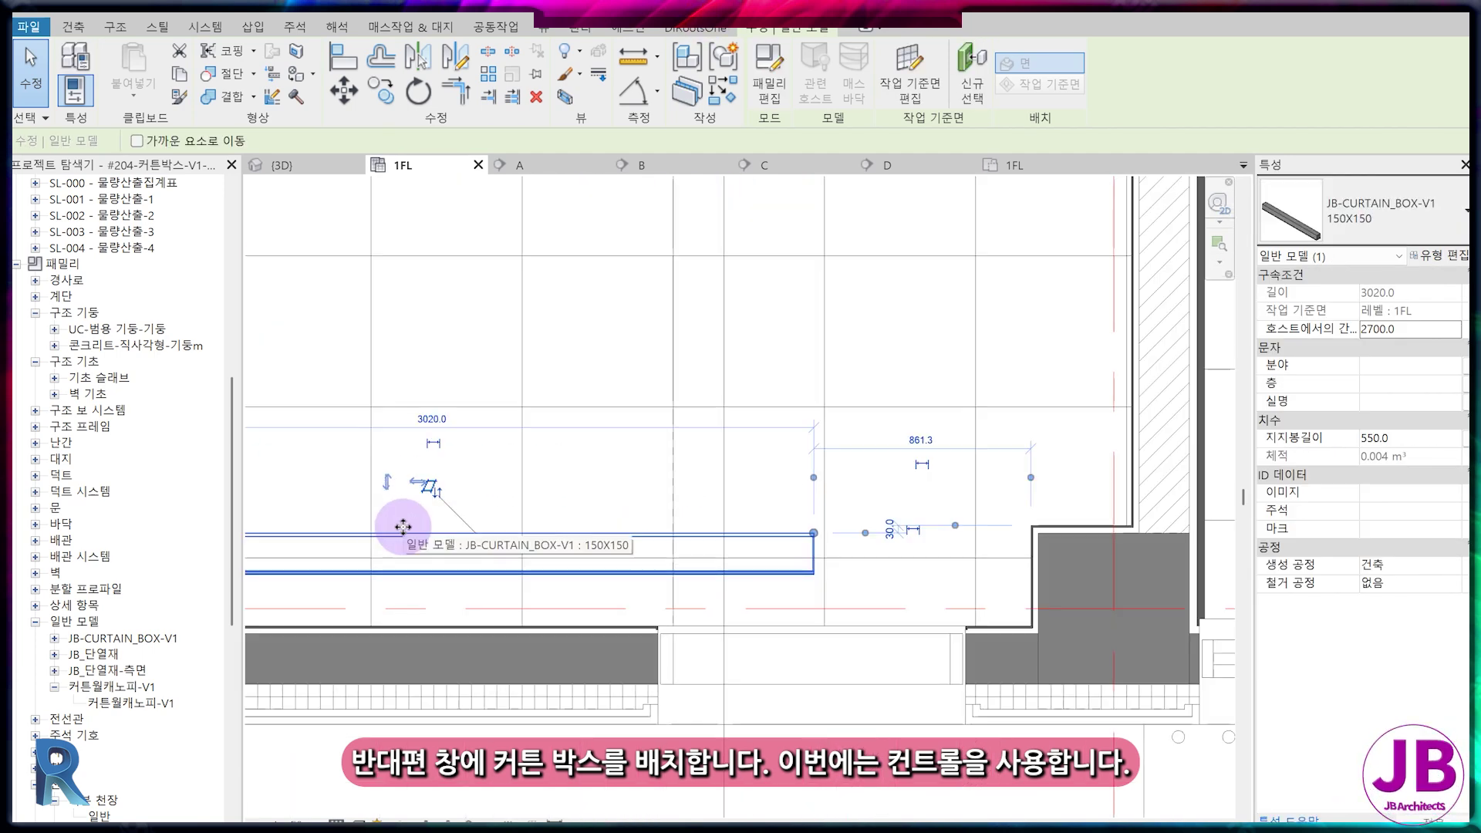
pyautogui.click(385, 488)
pyautogui.press('Escape')
pyautogui.scroll(2, 970, 725)
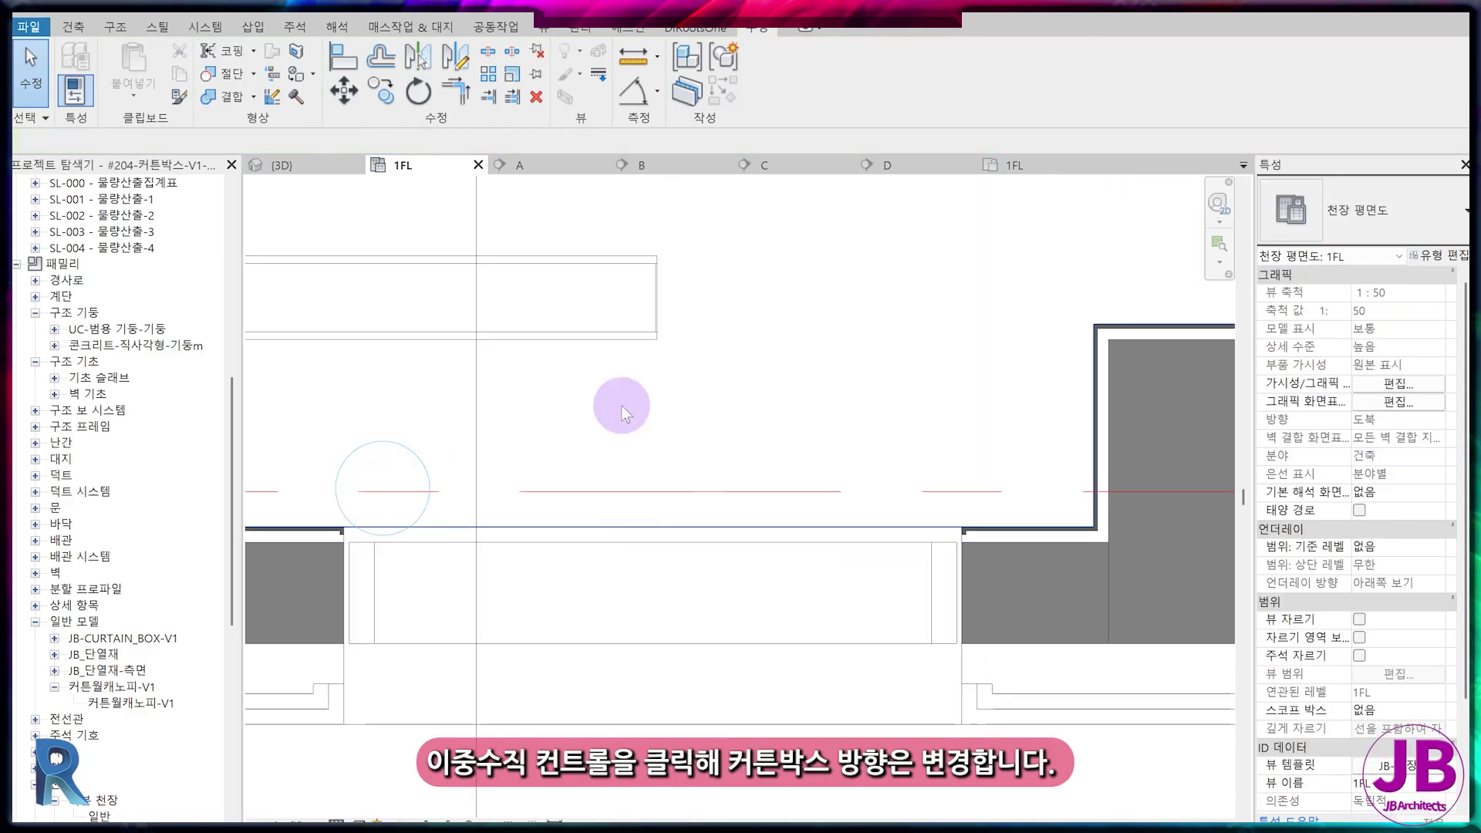
# - Move the flipped curtain box so its lower right corner meets the right inner corner of the lower window opening
pyautogui.click(616, 341)
pyautogui.moveTo(616, 342); pyautogui.dragTo(950, 504)
pyautogui.scroll(2, 927, 492)
pyautogui.scroll(-4, 977, 566)
pyautogui.click(443, 558)
# - Align the curtain box's left end with the left edge of the lower window opening to adjust its length
pyautogui.scroll(3, 442, 558)
pyautogui.press('a')
pyautogui.press('l')
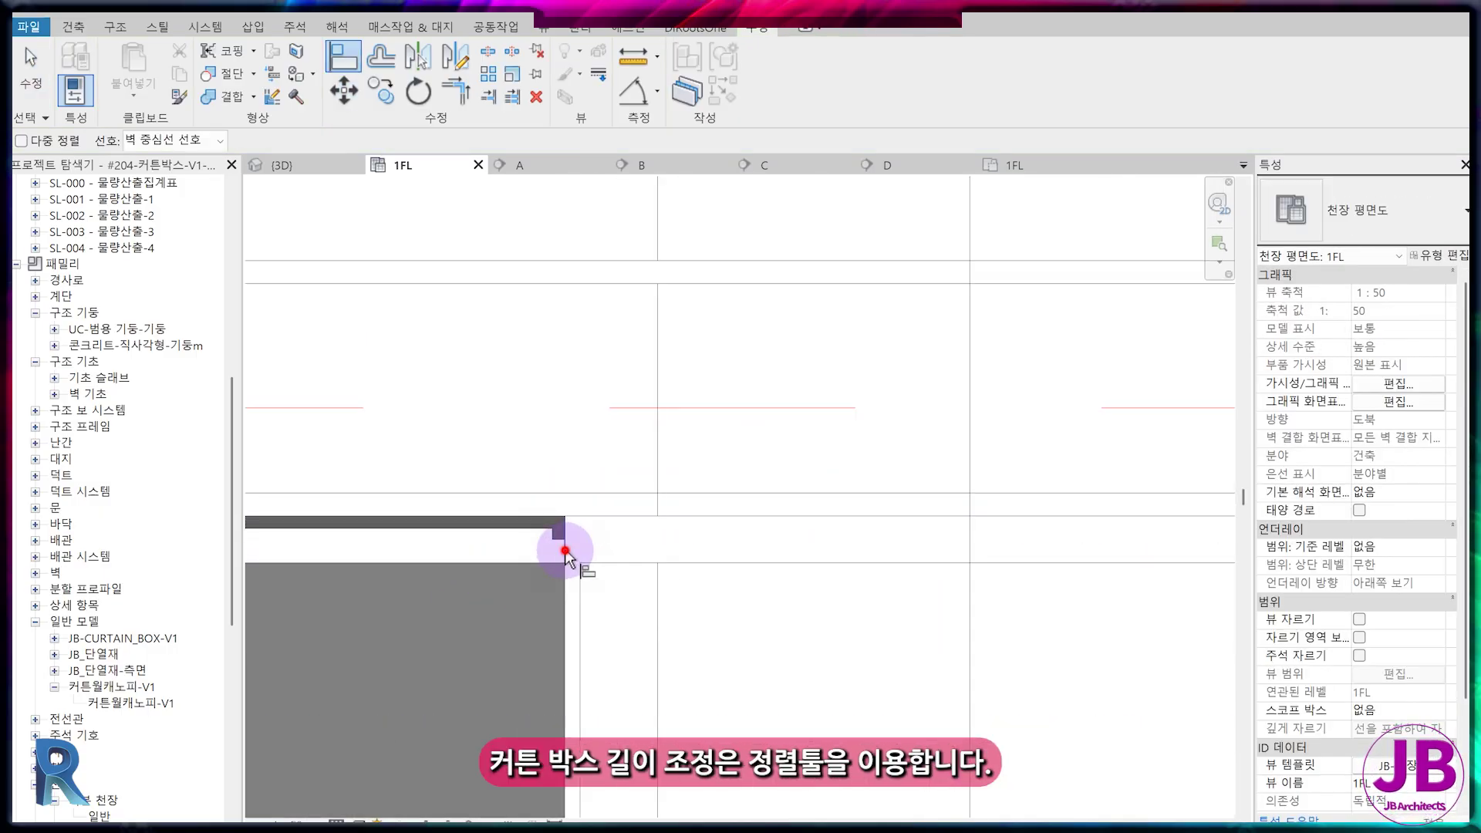
pyautogui.click(565, 551)
pyautogui.scroll(-5, 588, 597)
pyautogui.moveTo(801, 542); pyautogui.dragTo(883, 432, button='middle')
pyautogui.scroll(7, 439, 420)
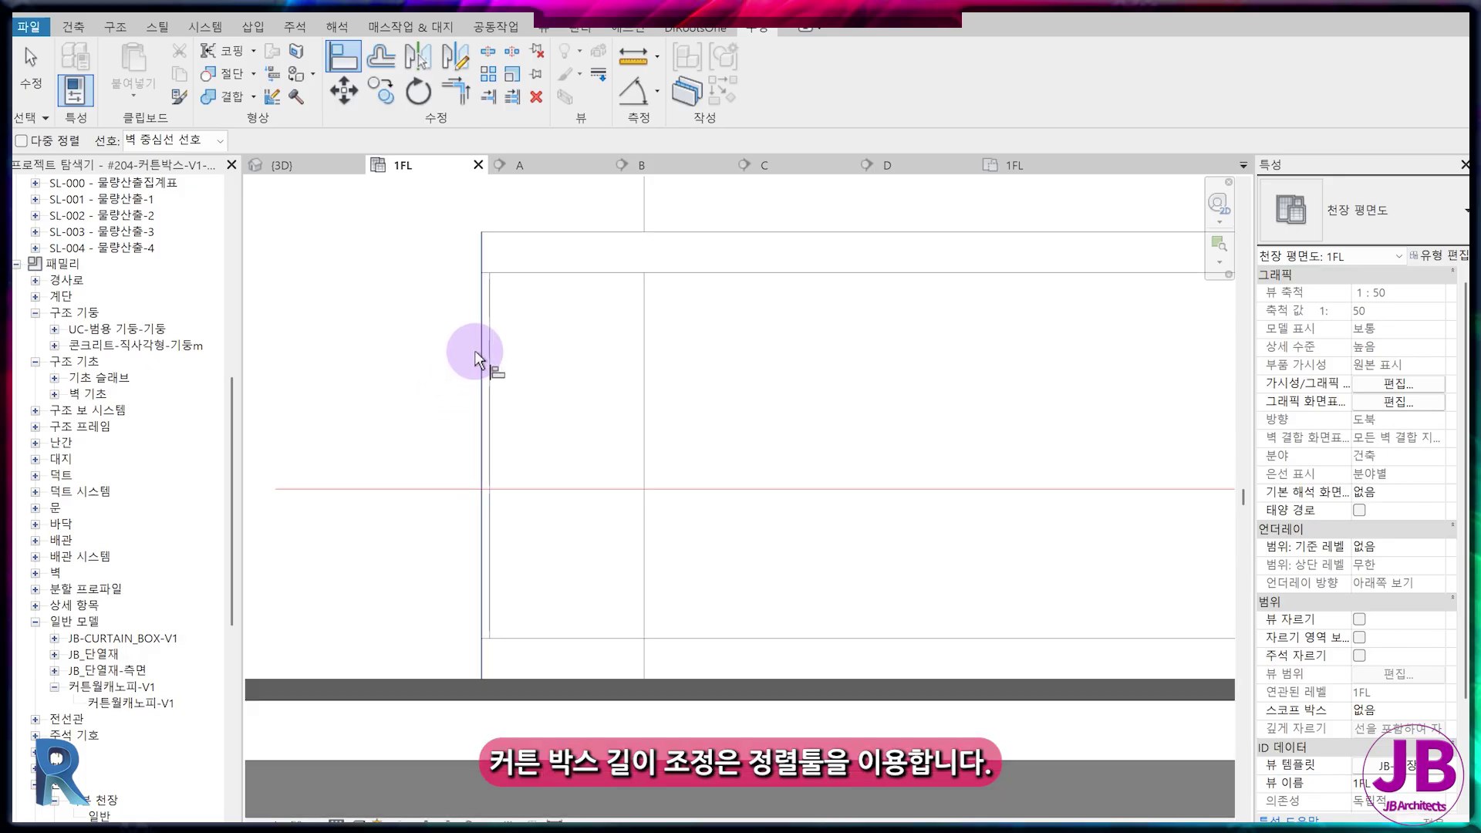
pyautogui.scroll(-5, 473, 351)
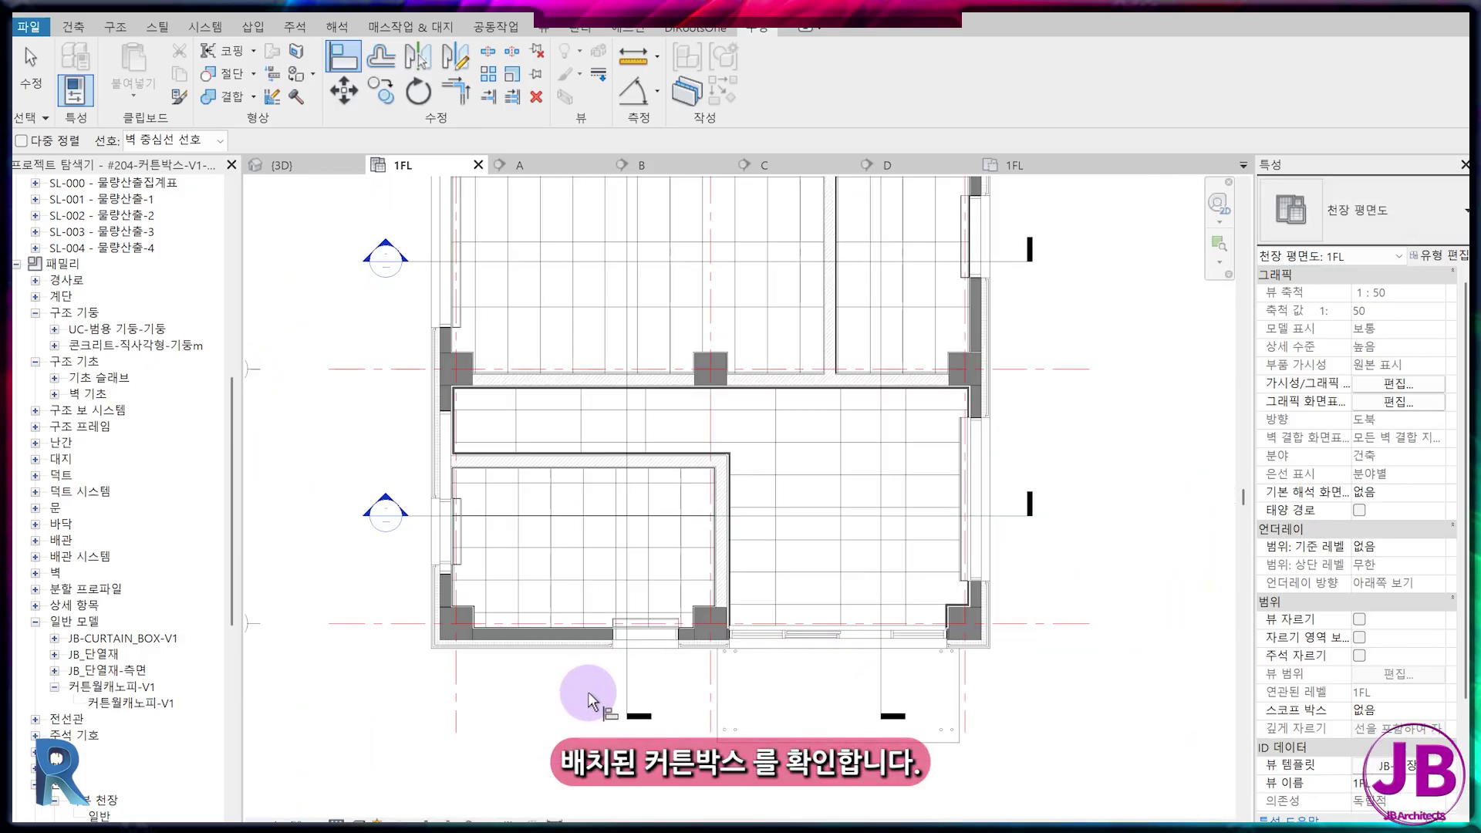
# - Copy the lower window's curtain box to the hall entrance opening, placing it at the opening's left end
pyautogui.scroll(3, 719, 555)
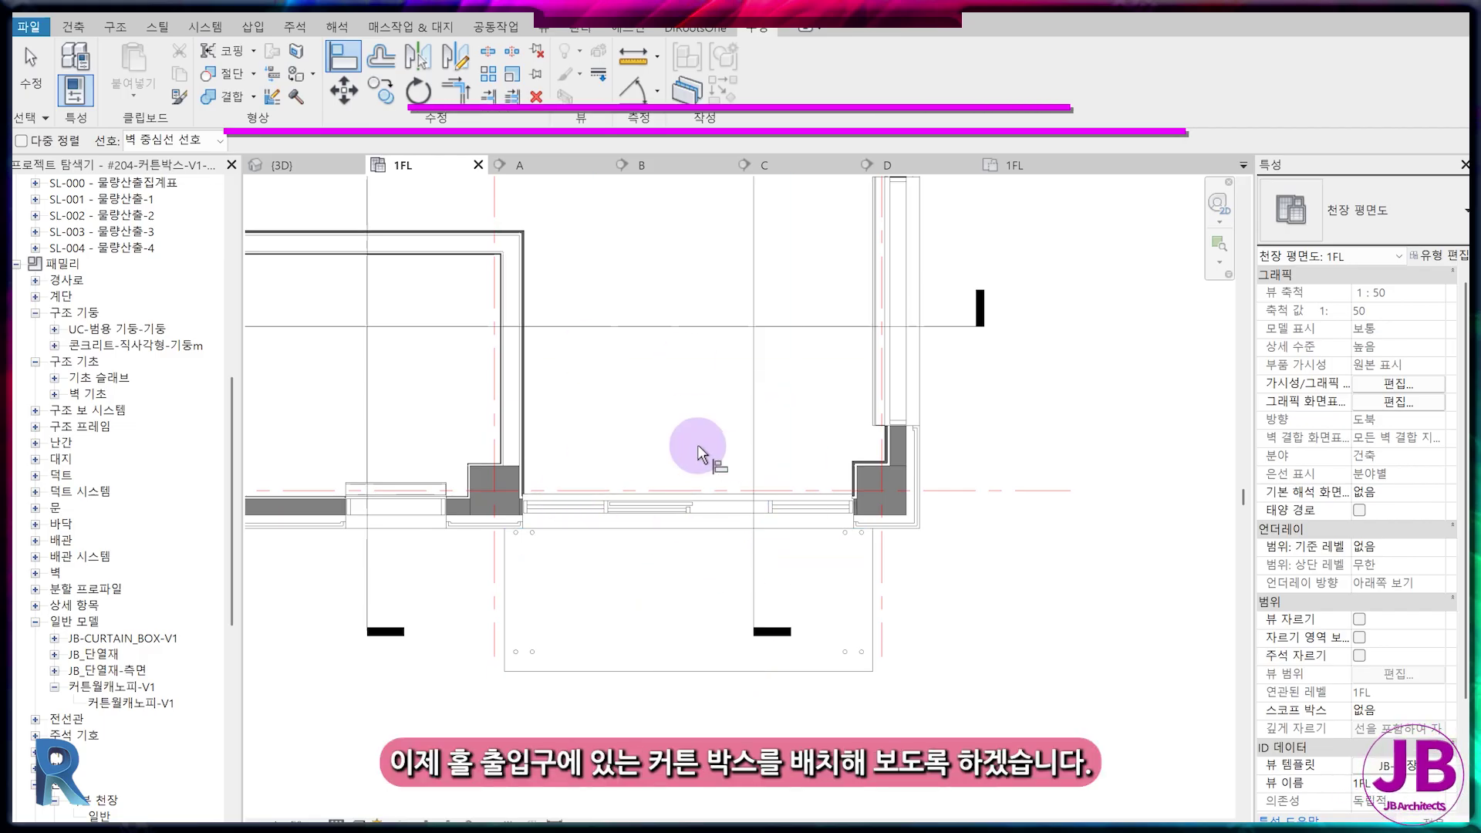
pyautogui.moveTo(694, 492); pyautogui.dragTo(703, 591, button='middle')
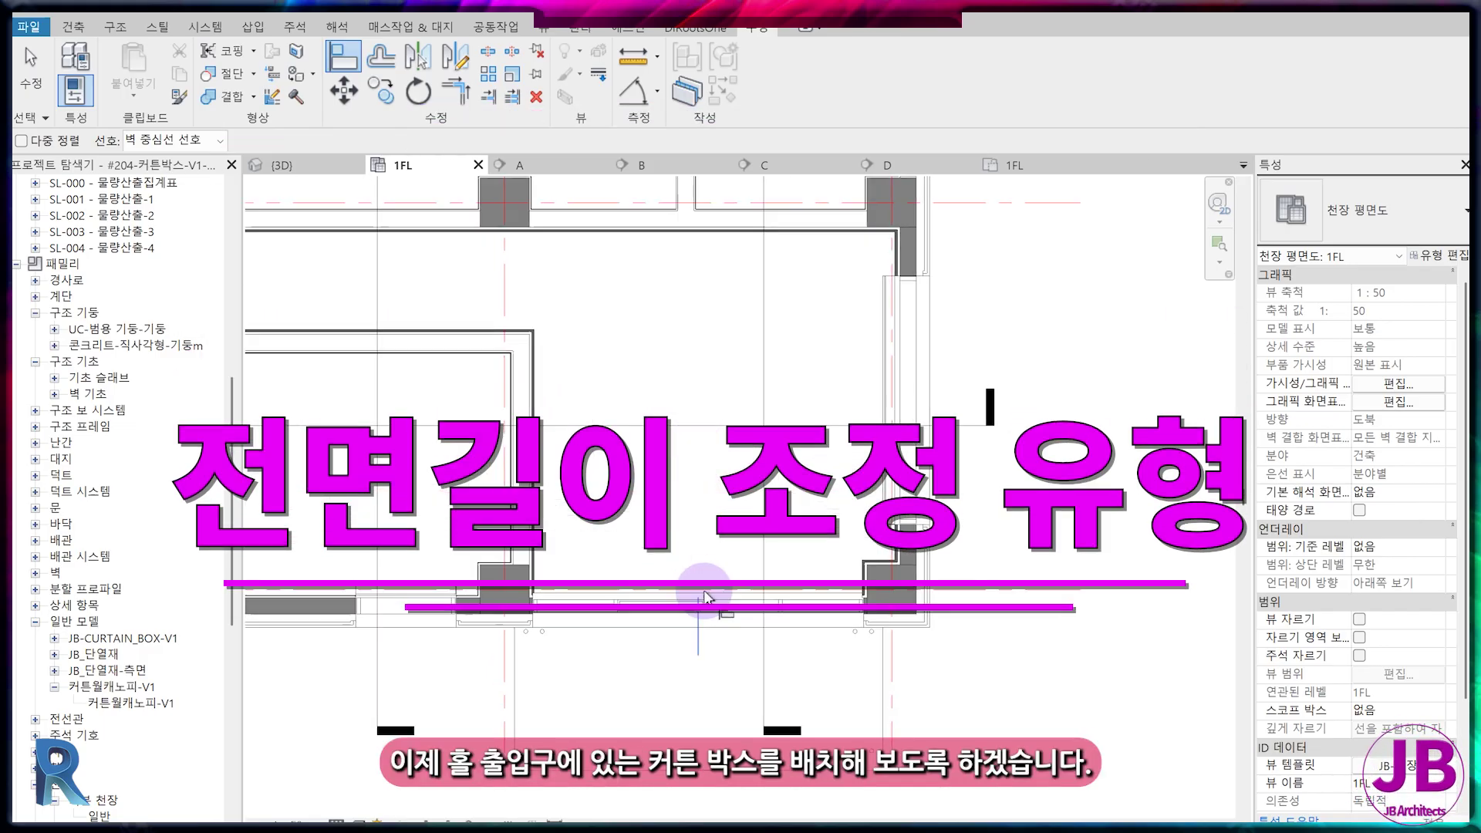
pyautogui.press('Escape')
pyautogui.scroll(3, 417, 606)
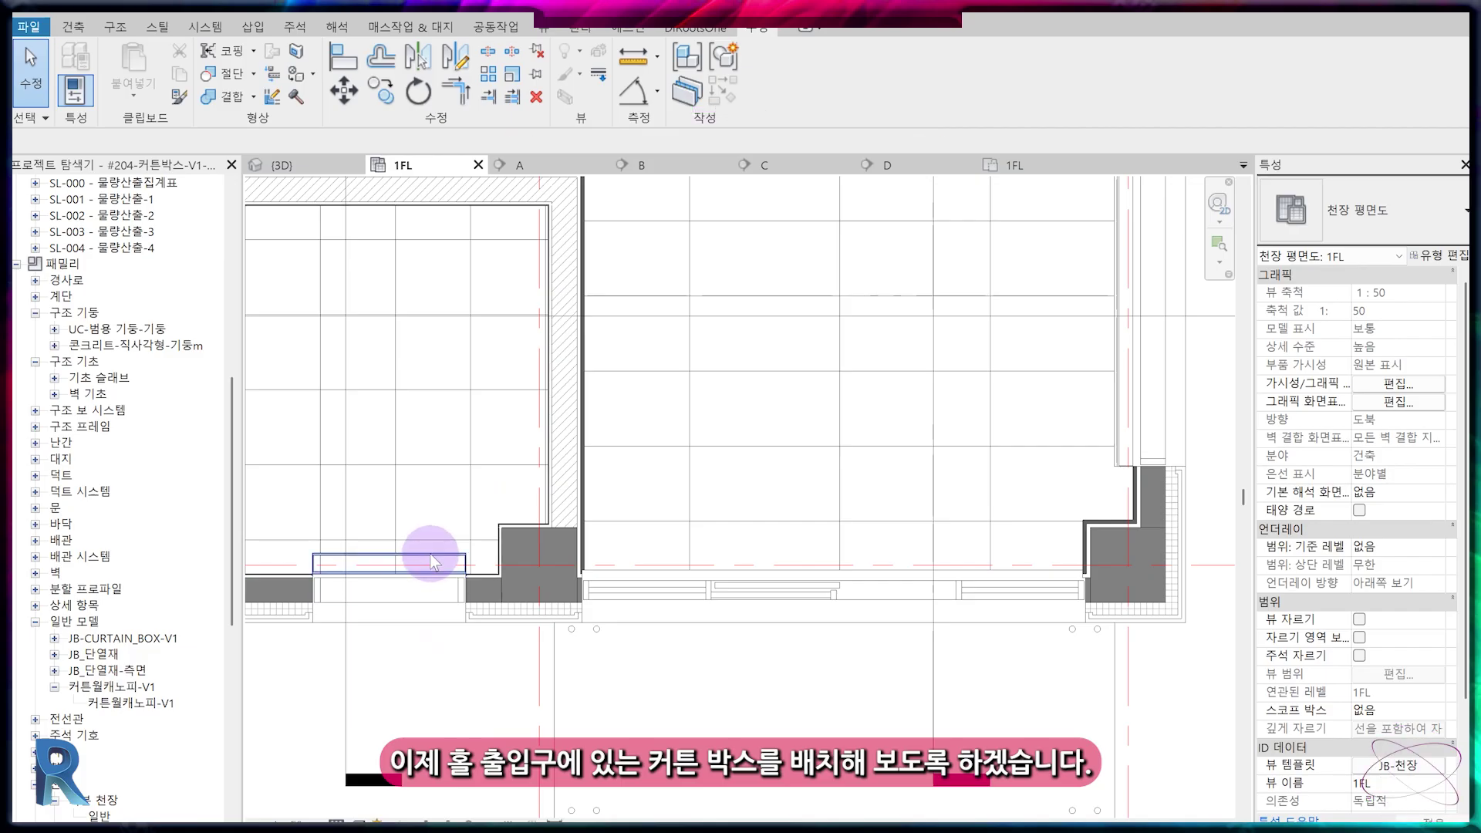
pyautogui.click(432, 561)
pyautogui.moveTo(430, 563); pyautogui.dragTo(695, 579)
pyautogui.scroll(3, 695, 579)
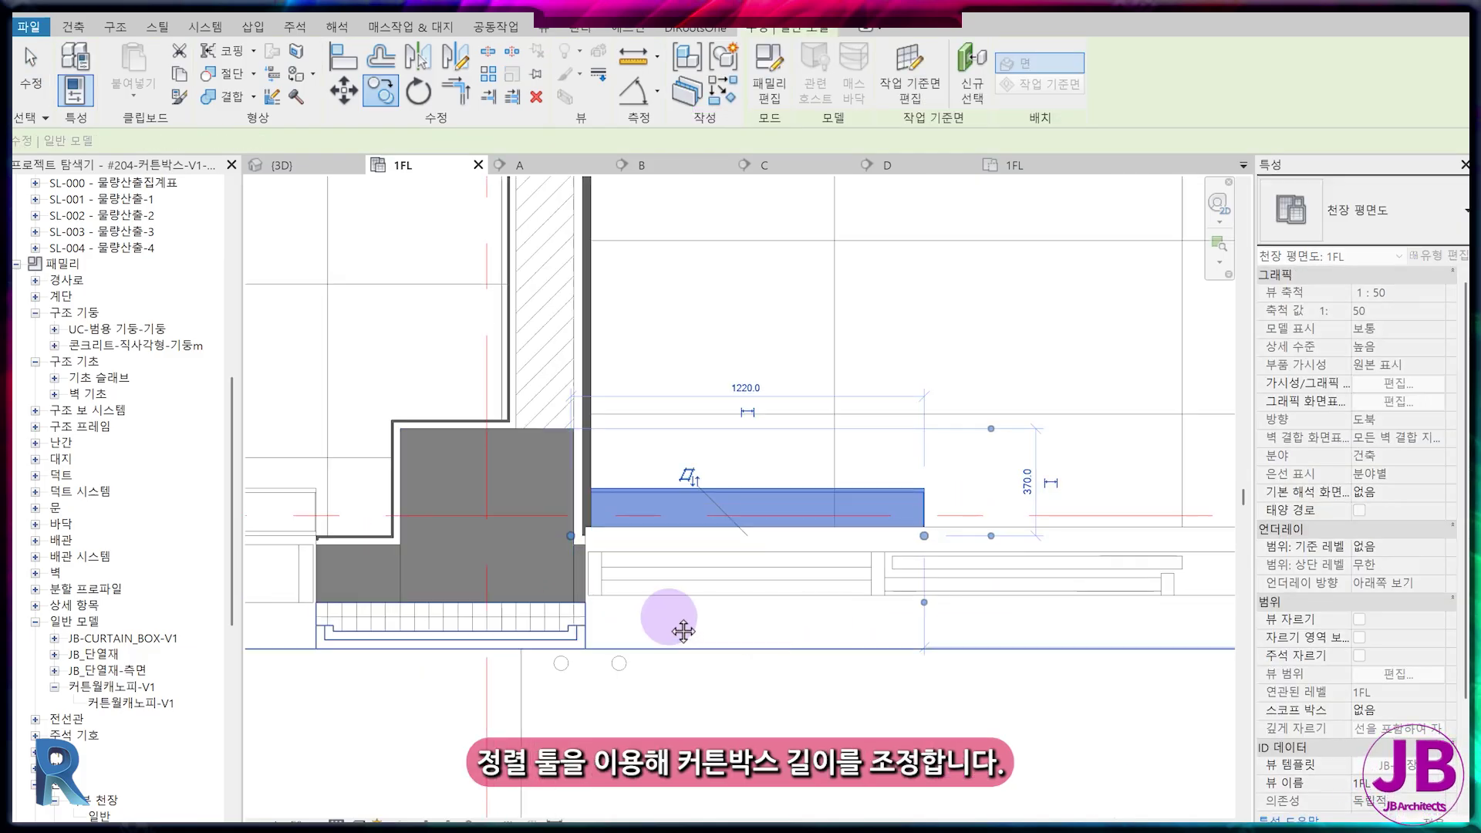
# - Align the copied curtain box's right end with the column face at the right edge of the hall entrance opening
pyautogui.moveTo(683, 632); pyautogui.dragTo(463, 602, button='middle')
pyautogui.press('a')
pyautogui.press('l')
pyautogui.scroll(3, 993, 448)
pyautogui.click(999, 452)
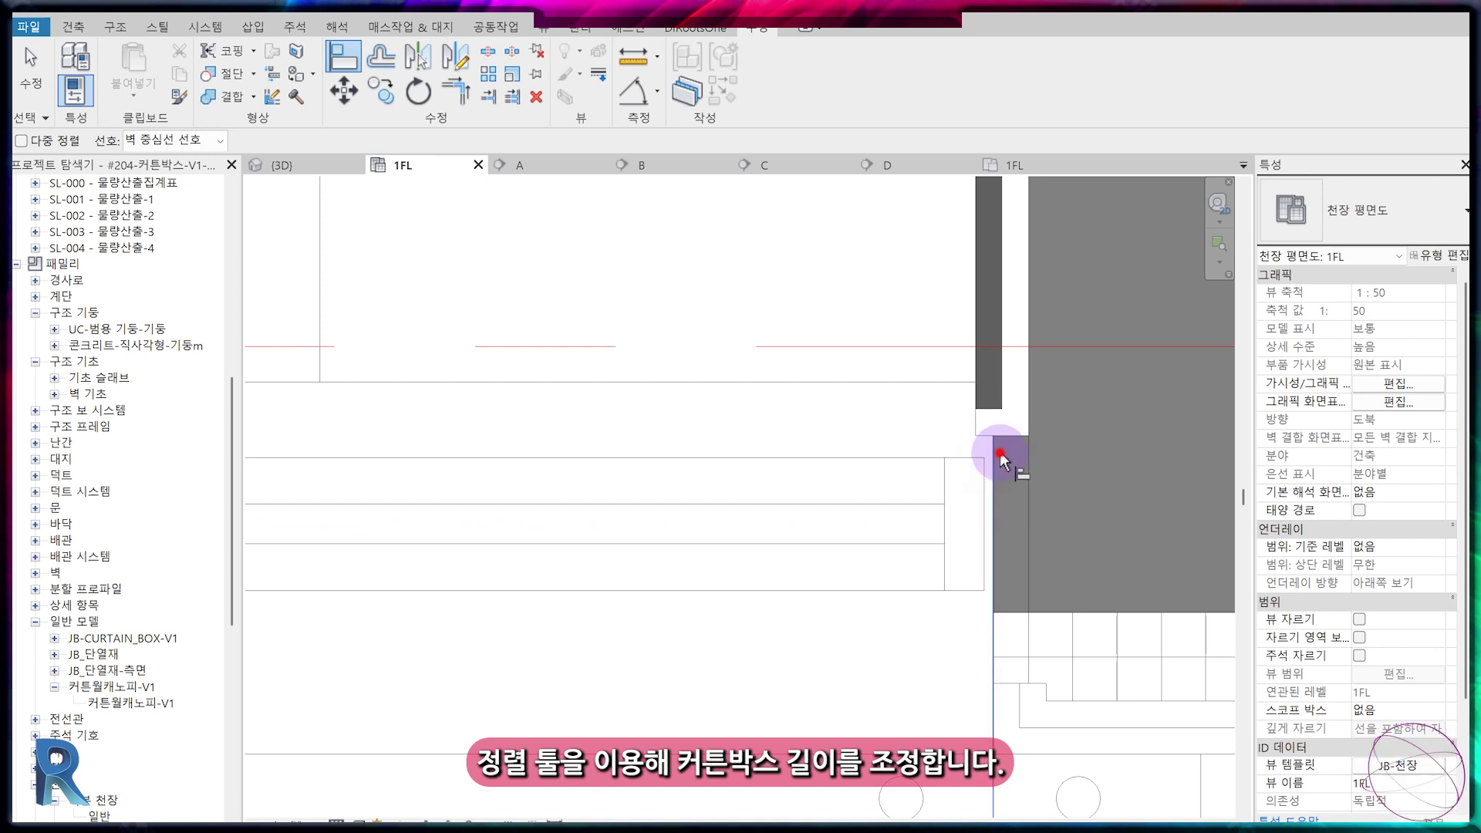
pyautogui.scroll(-3, 584, 629)
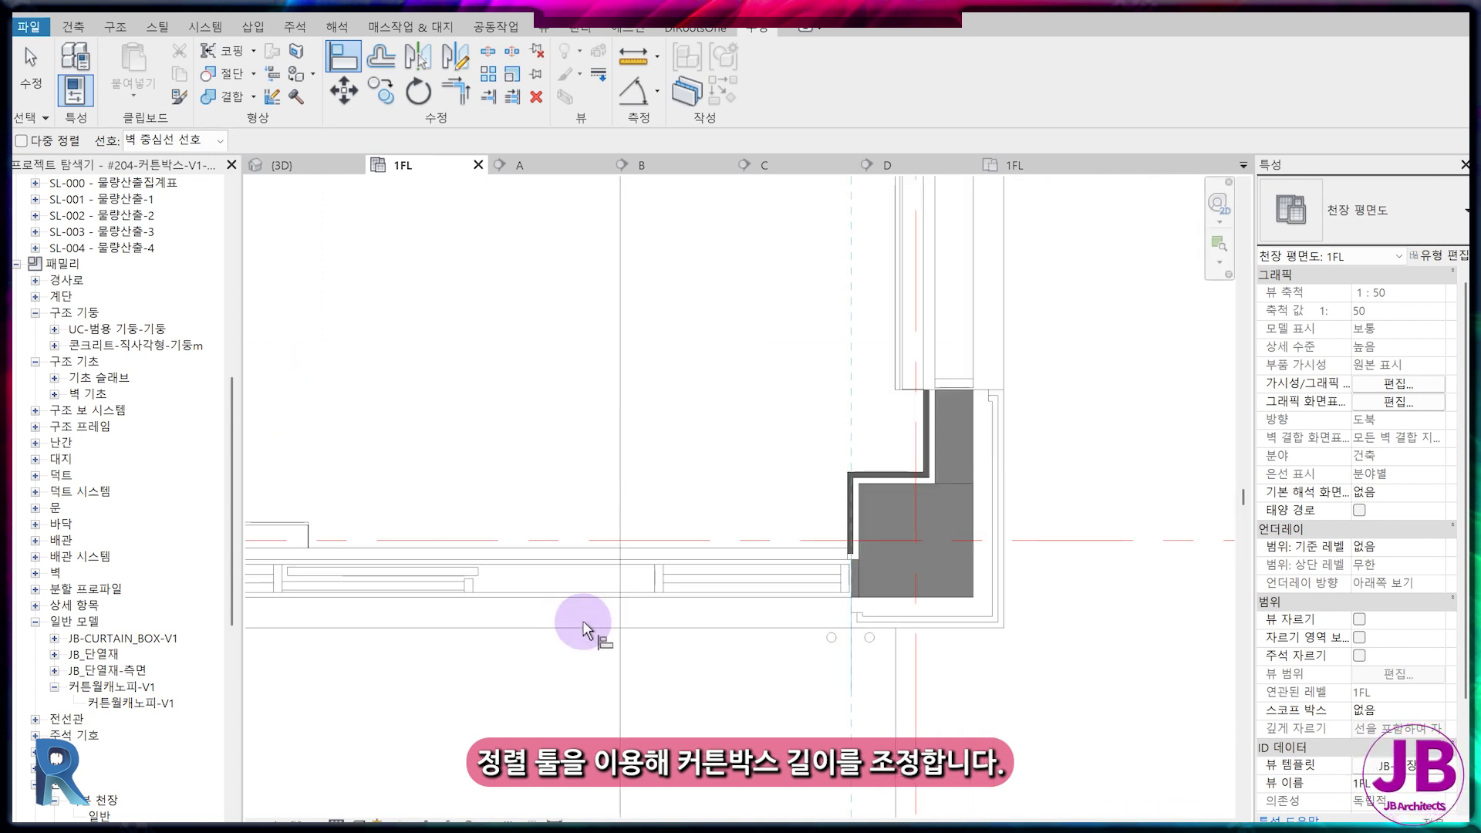
pyautogui.click(312, 544)
pyautogui.scroll(4, 622, 595)
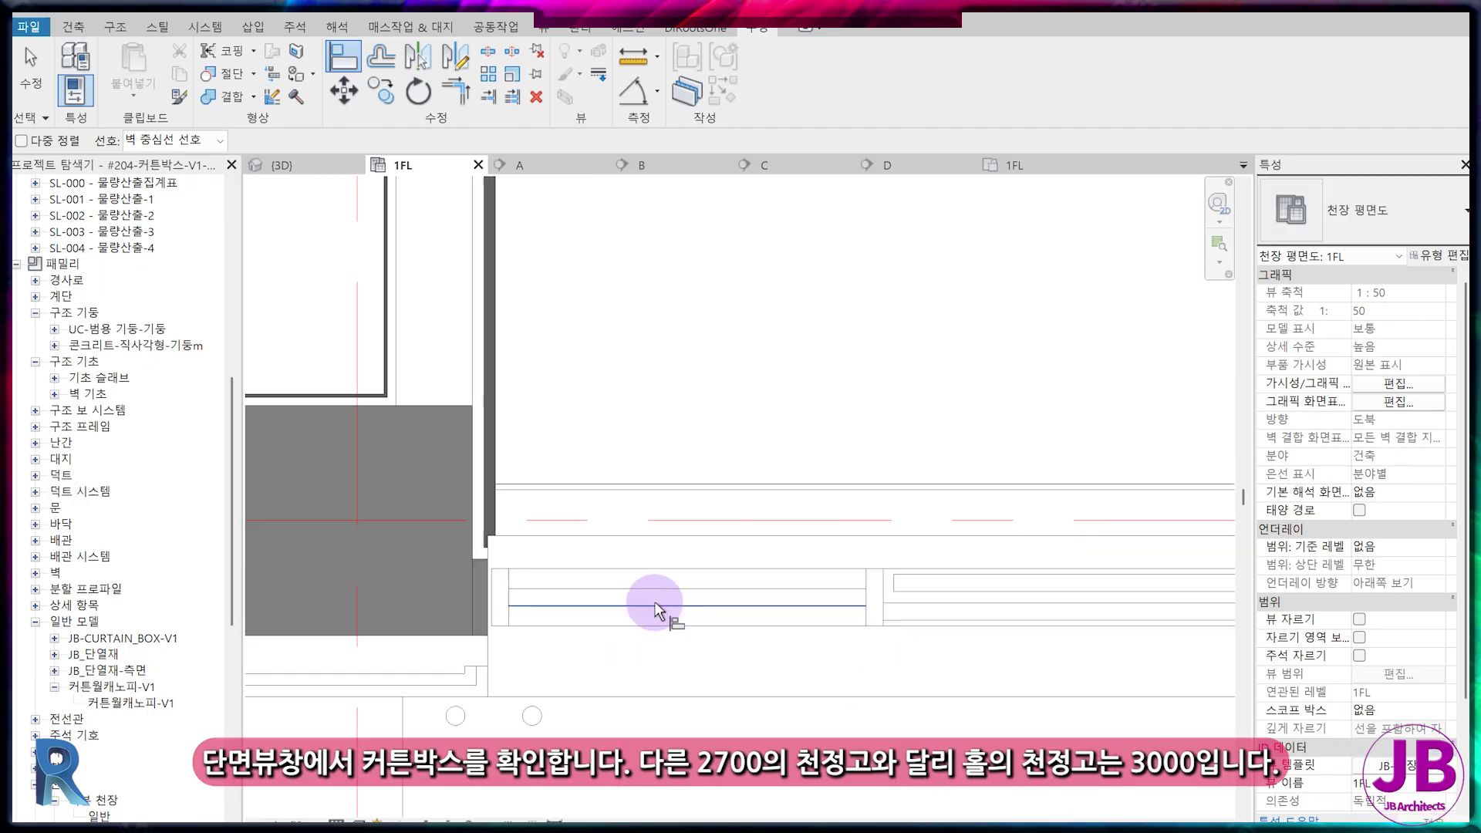
pyautogui.press('Escape')
# - Inspect the hall entrance's curtain box in section B, checking its height and legs against the ceiling and wall finish
pyautogui.scroll(3, 487, 353)
pyautogui.click(424, 463)
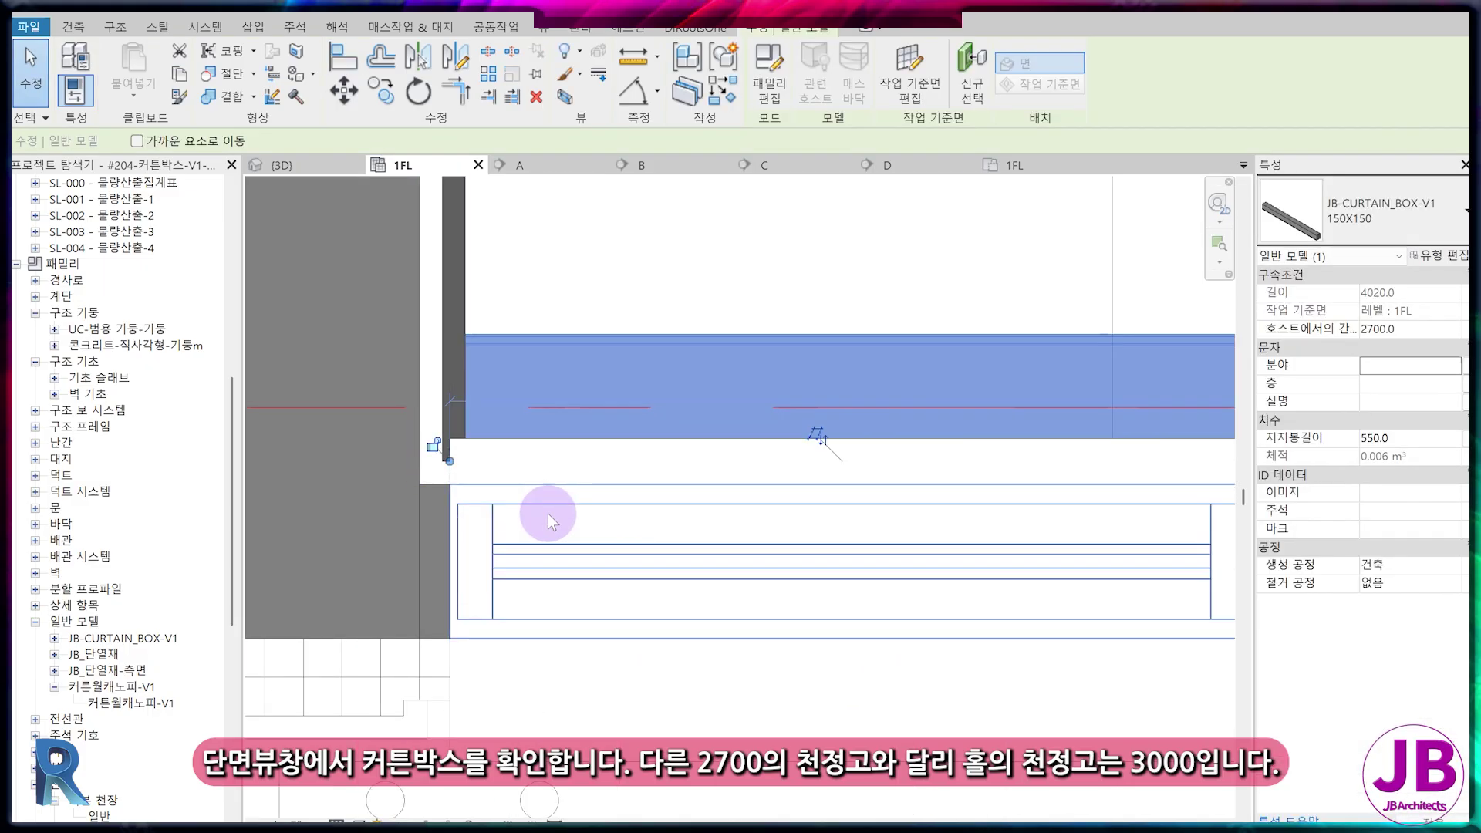
pyautogui.click(671, 163)
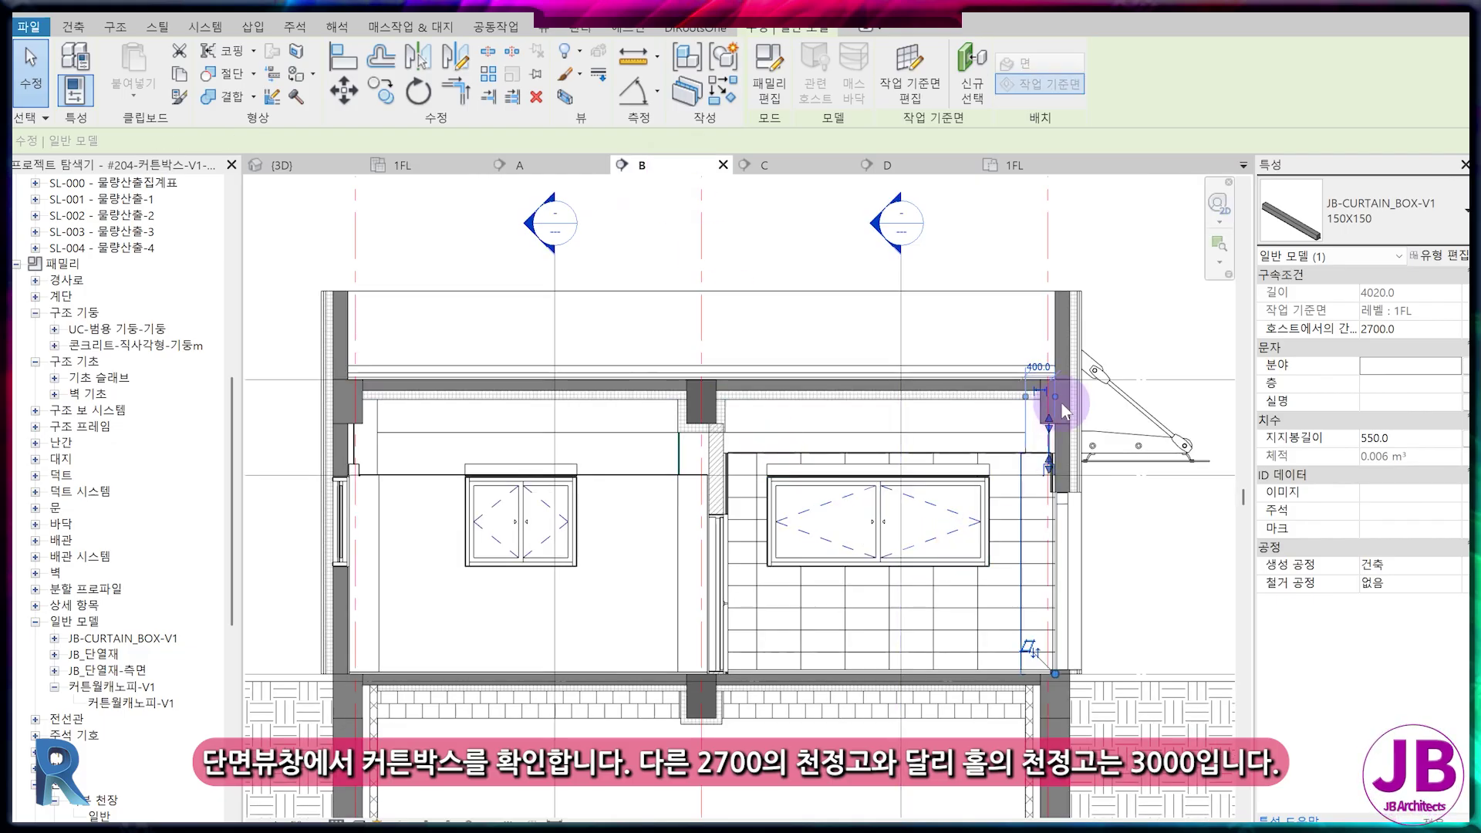
pyautogui.scroll(5, 1073, 432)
pyautogui.scroll(1, 1046, 486)
pyautogui.moveTo(928, 498); pyautogui.dragTo(801, 370, button='middle')
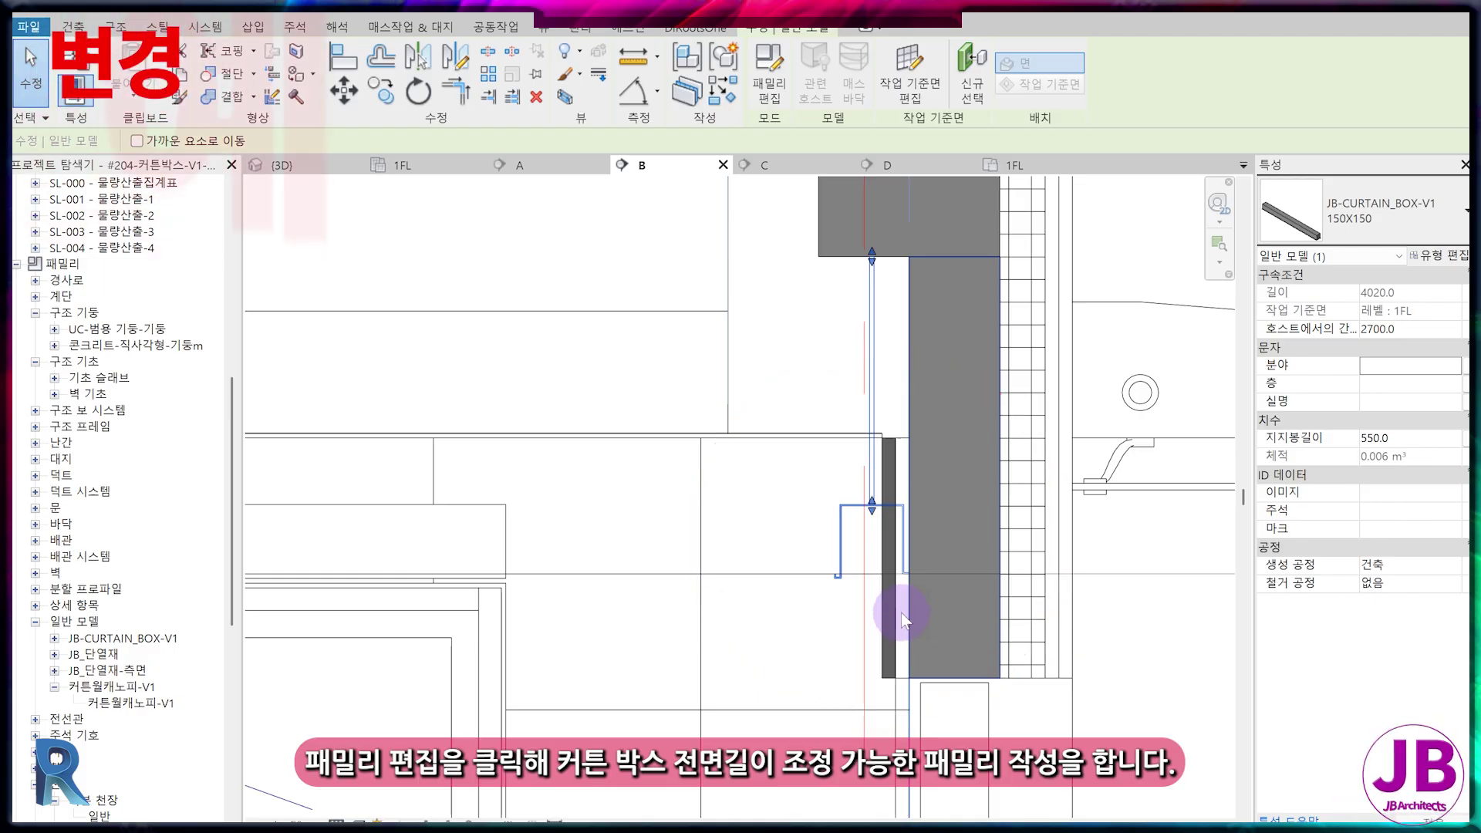
pyautogui.press('Escape')
pyautogui.scroll(1, 850, 396)
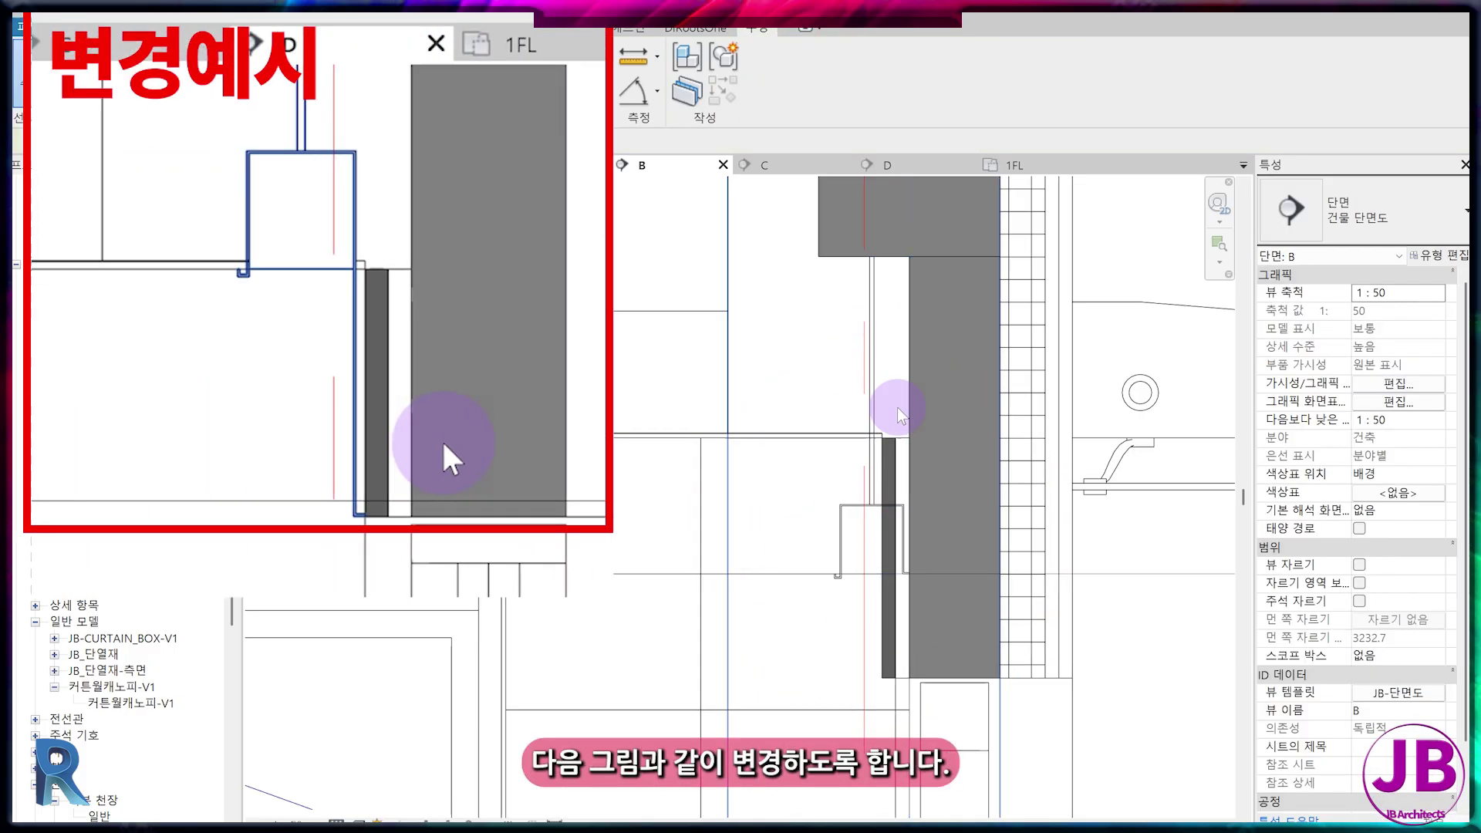
# - Open the hall curtain box's family for editing and show its left elevation (왼쪽)
pyautogui.click(868, 359)
pyautogui.click(775, 79)
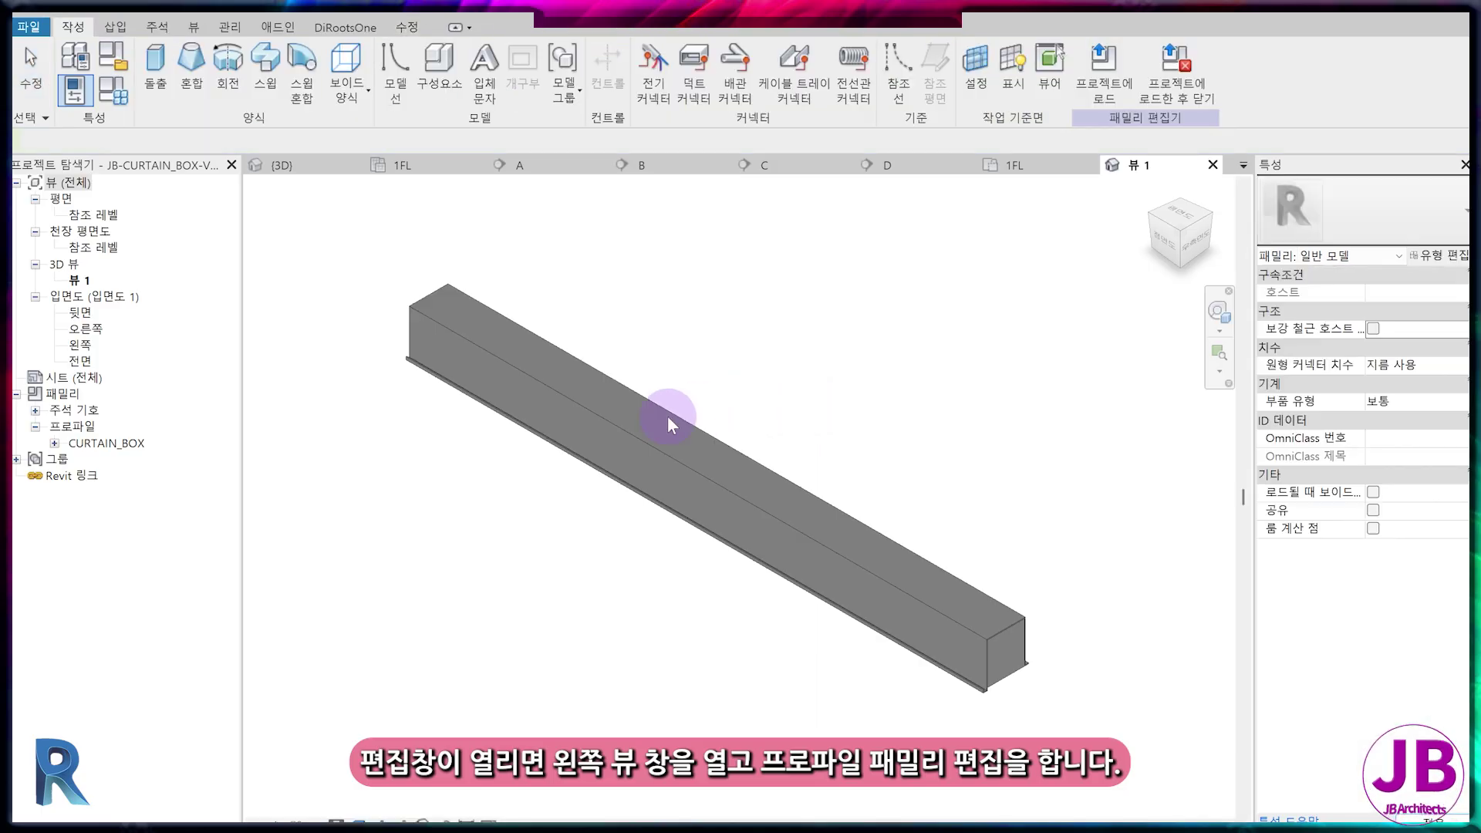
pyautogui.doubleClick(83, 346)
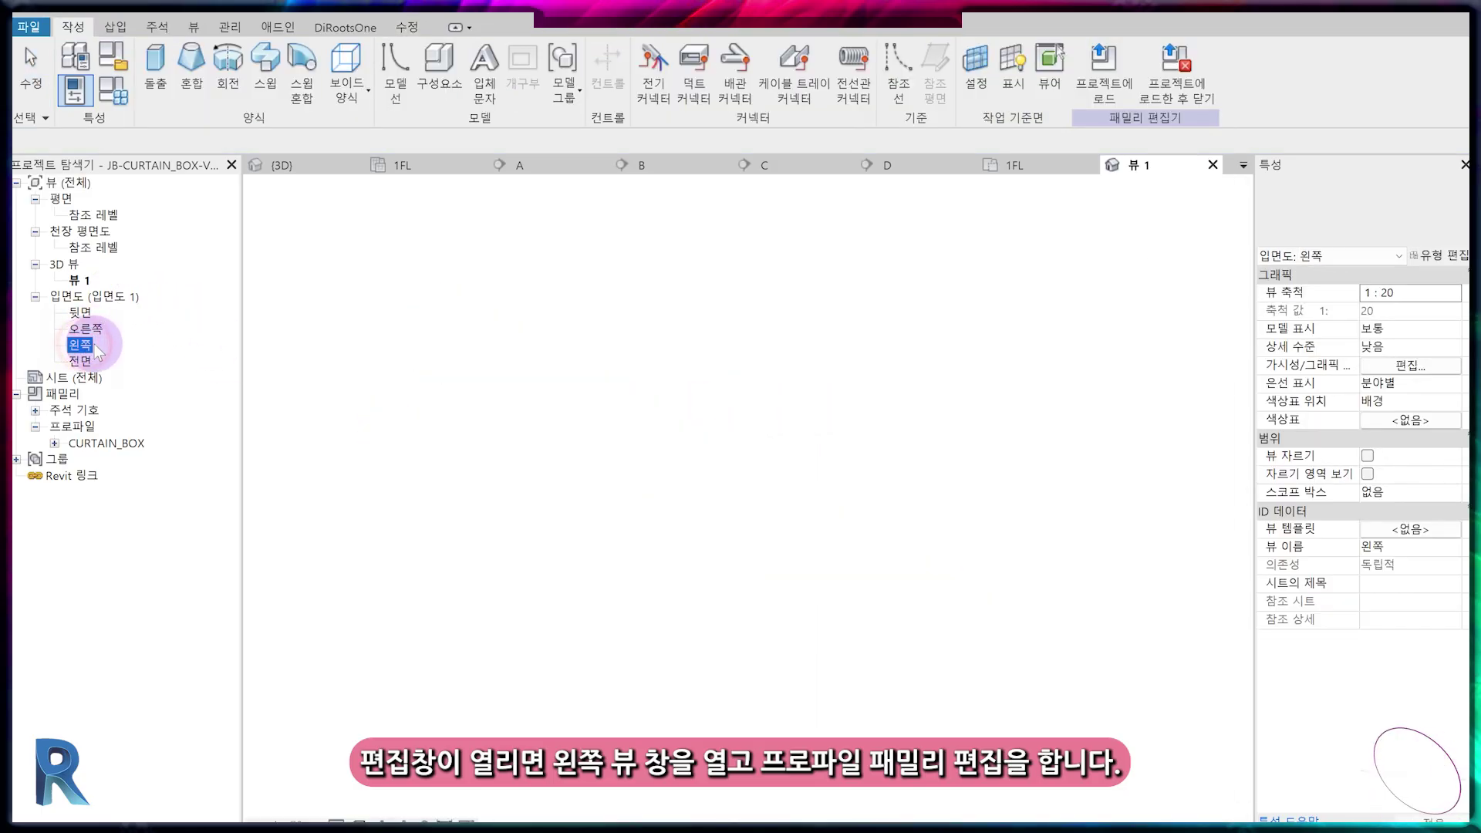
pyautogui.scroll(2, 529, 496)
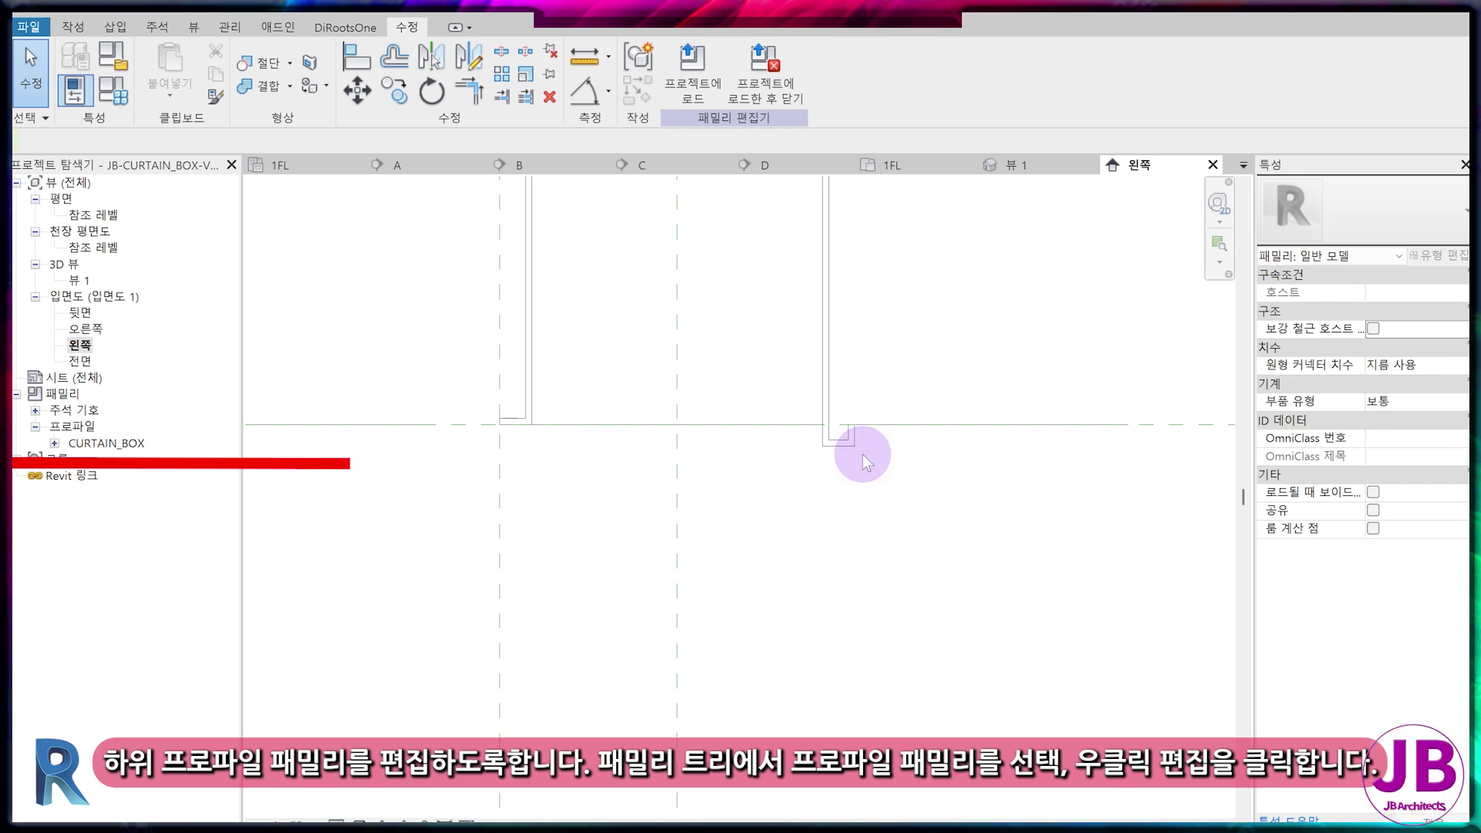
# - Open the nested CURTAIN_BOX profile family for editing
pyautogui.click(853, 444)
pyautogui.click(87, 444)
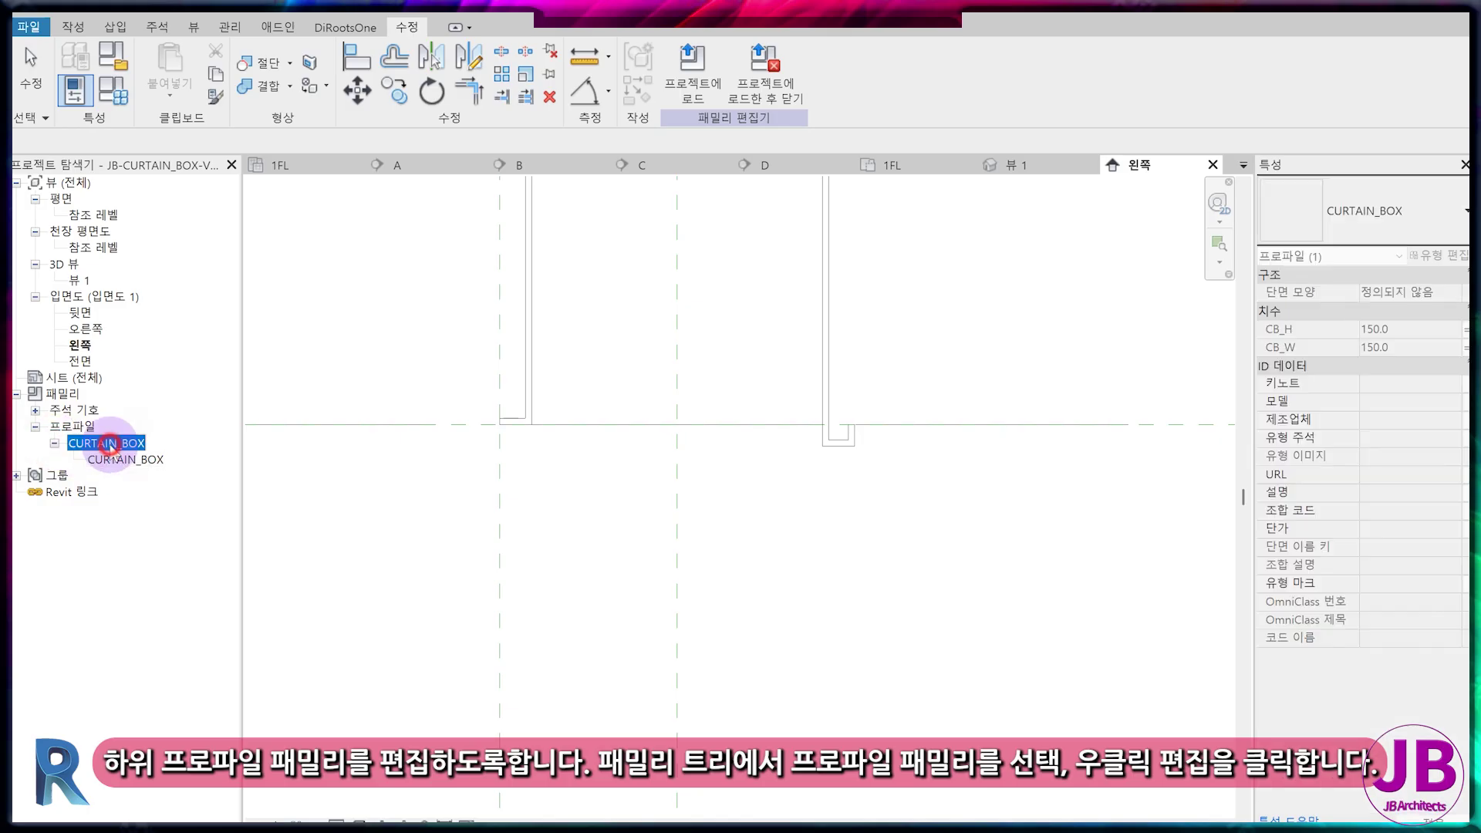
pyautogui.rightClick(110, 443)
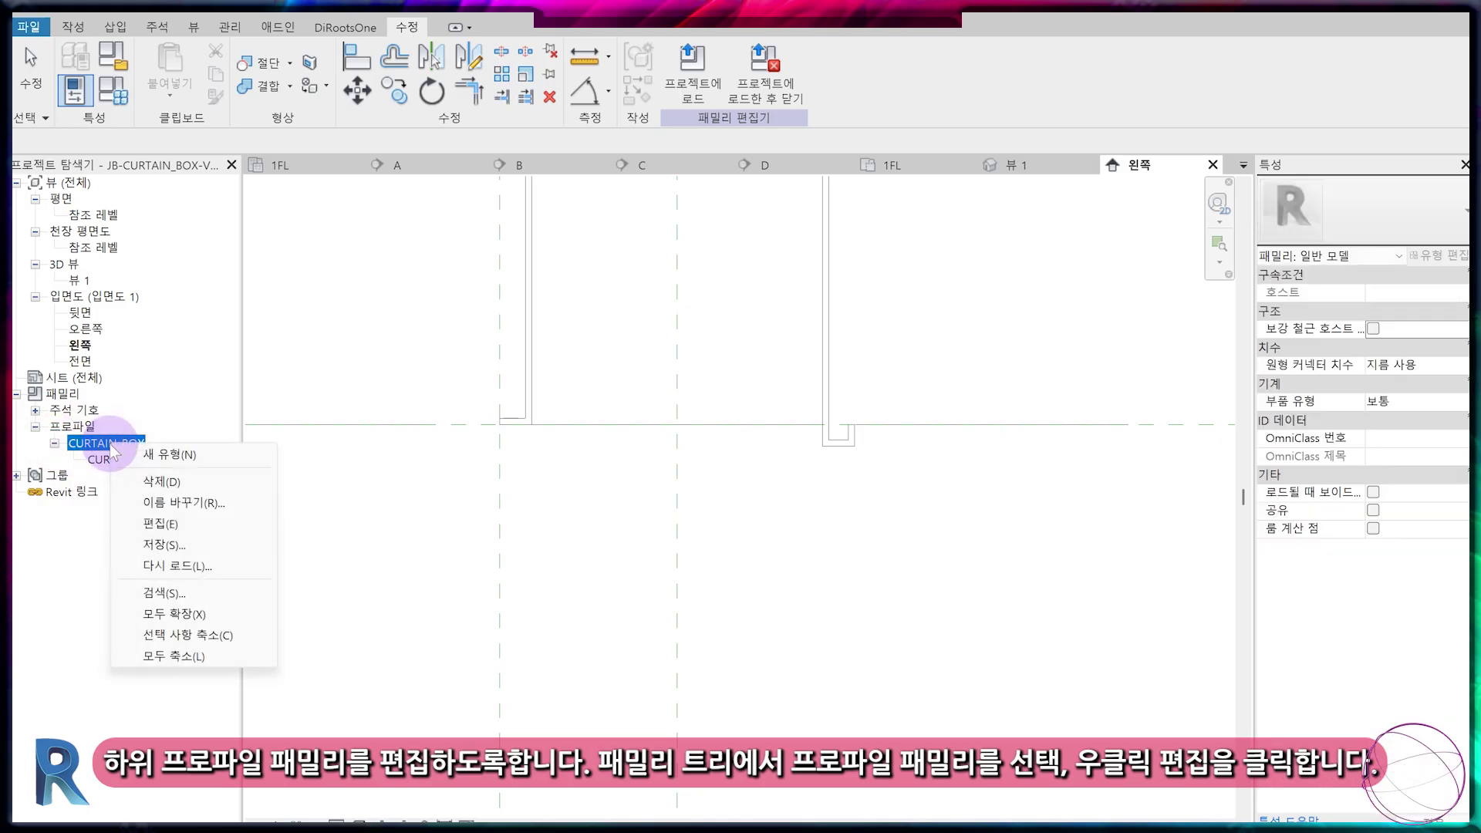
pyautogui.click(159, 523)
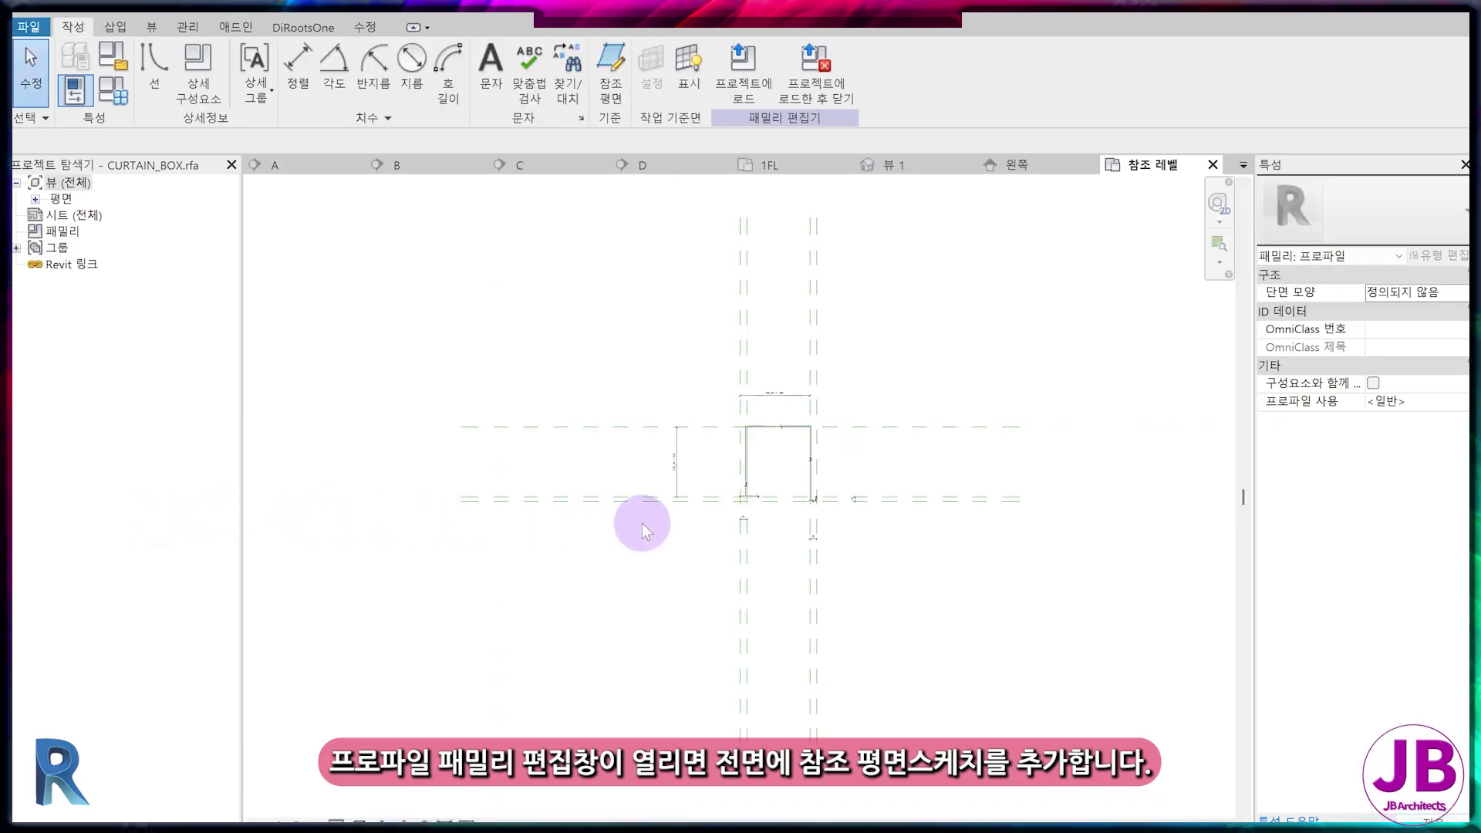
# - Add a horizontal reference plane offset 300 mm below the profile's lowest reference plane
pyautogui.scroll(3, 629, 521)
pyautogui.click(610, 73)
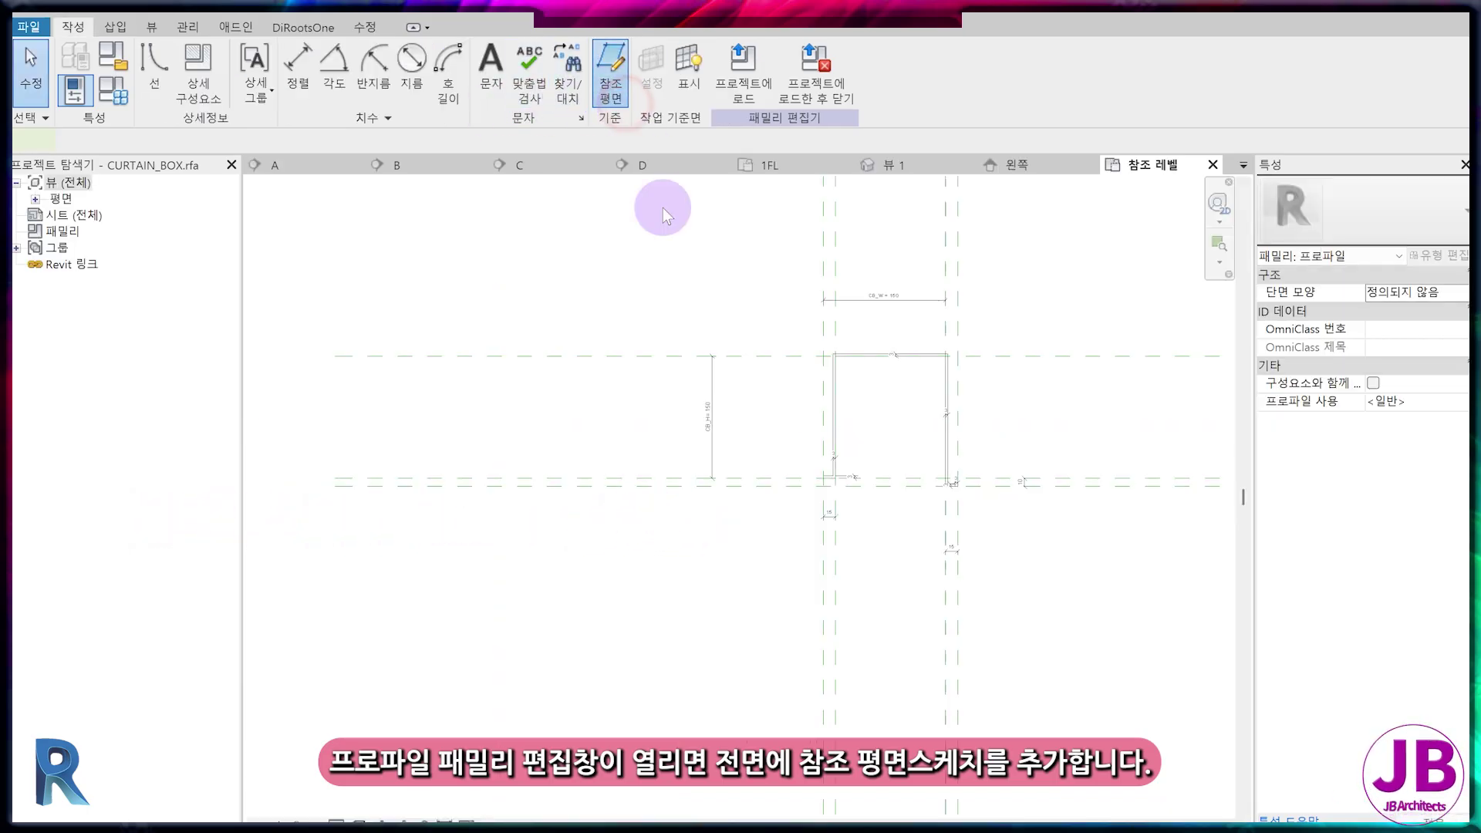
pyautogui.click(702, 56)
pyautogui.doubleClick(248, 140)
pyautogui.write('300')
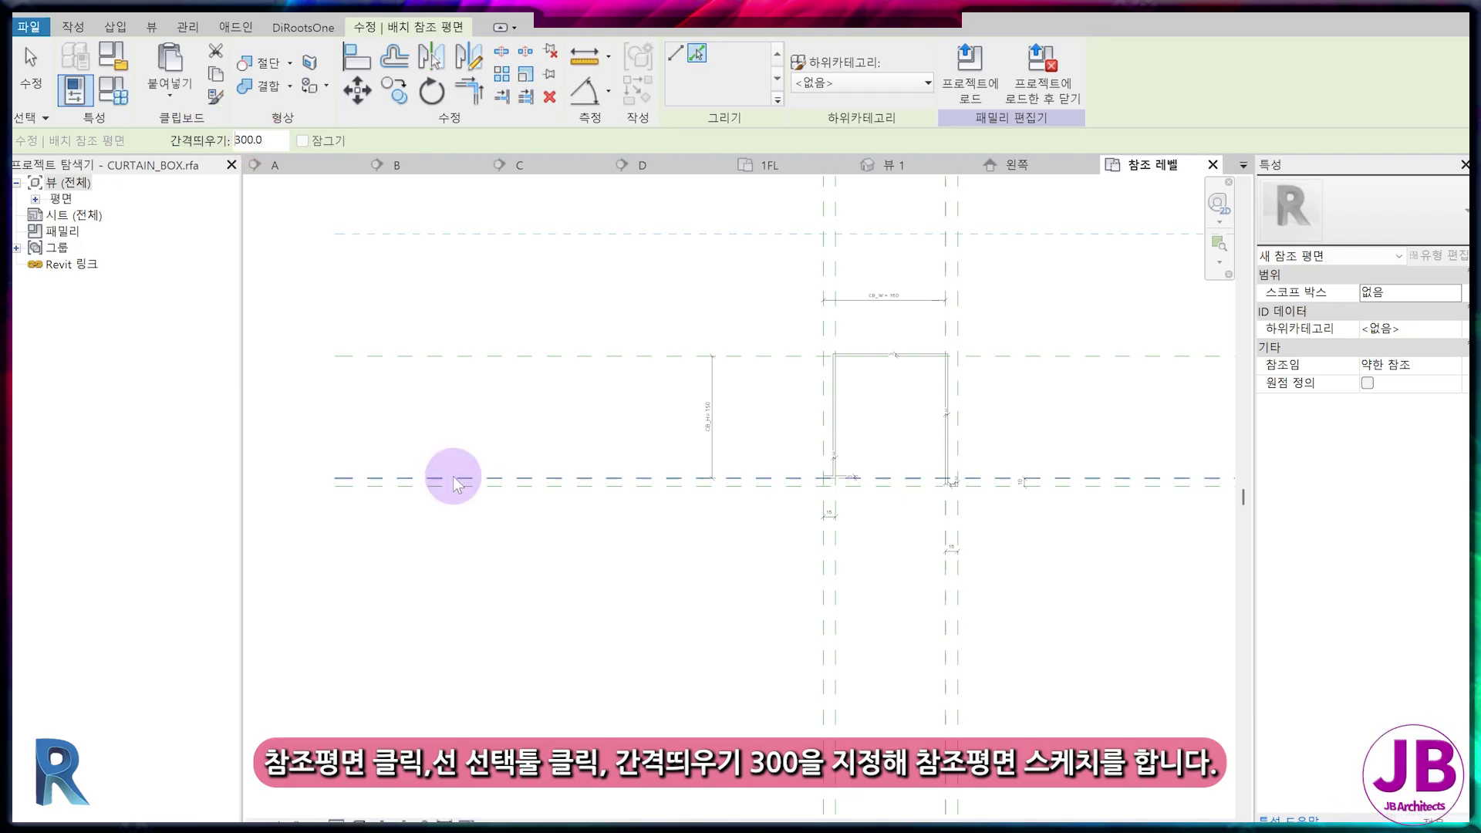
pyautogui.scroll(-1, 788, 491)
pyautogui.moveTo(788, 491); pyautogui.dragTo(752, 403, button='middle')
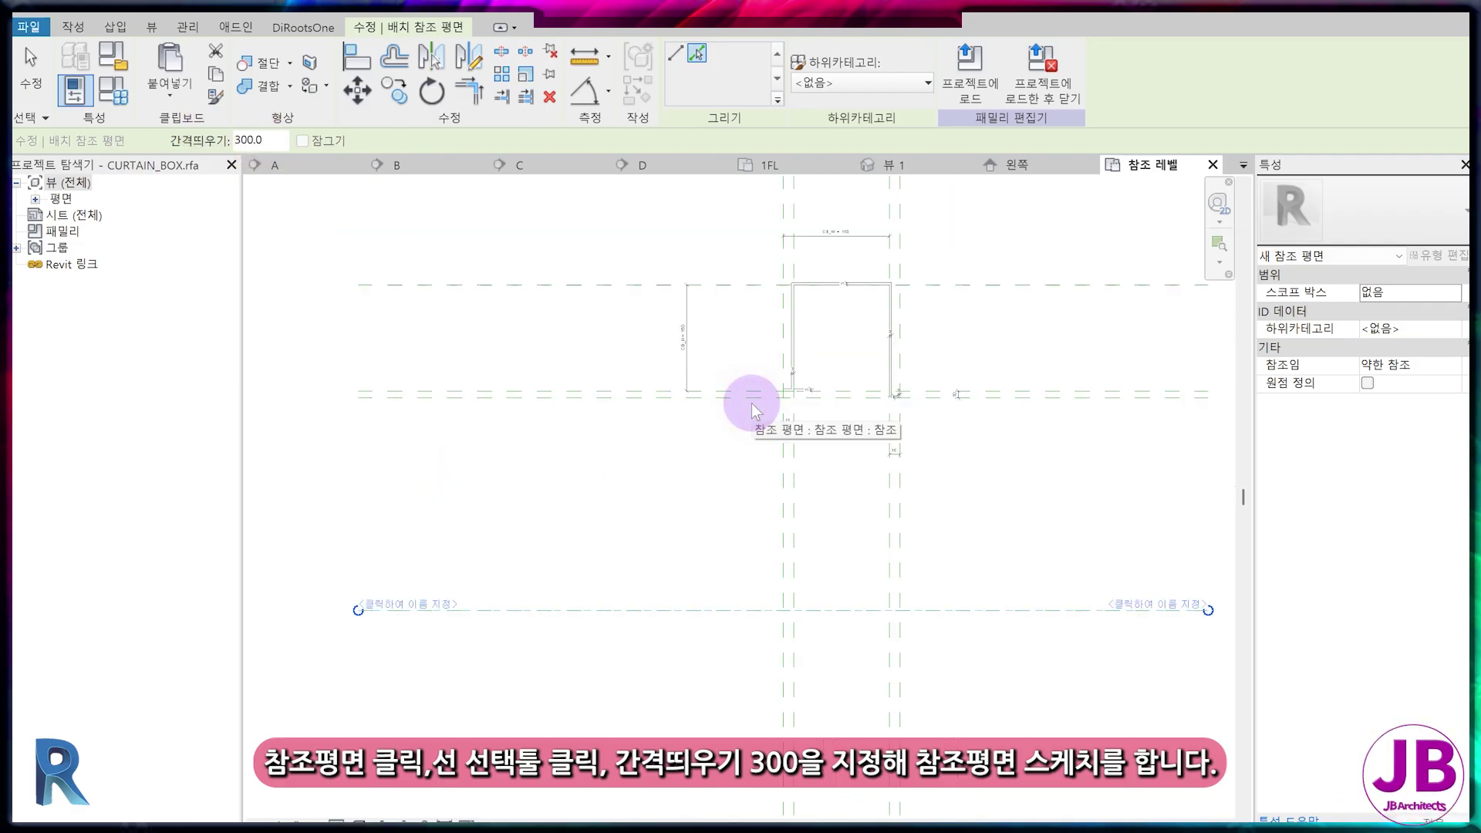
# - Dimension the distance from the reference plane at the left leg's bottom to the new lower reference plane
pyautogui.press('d')
pyautogui.press('i')
pyautogui.scroll(1, 727, 502)
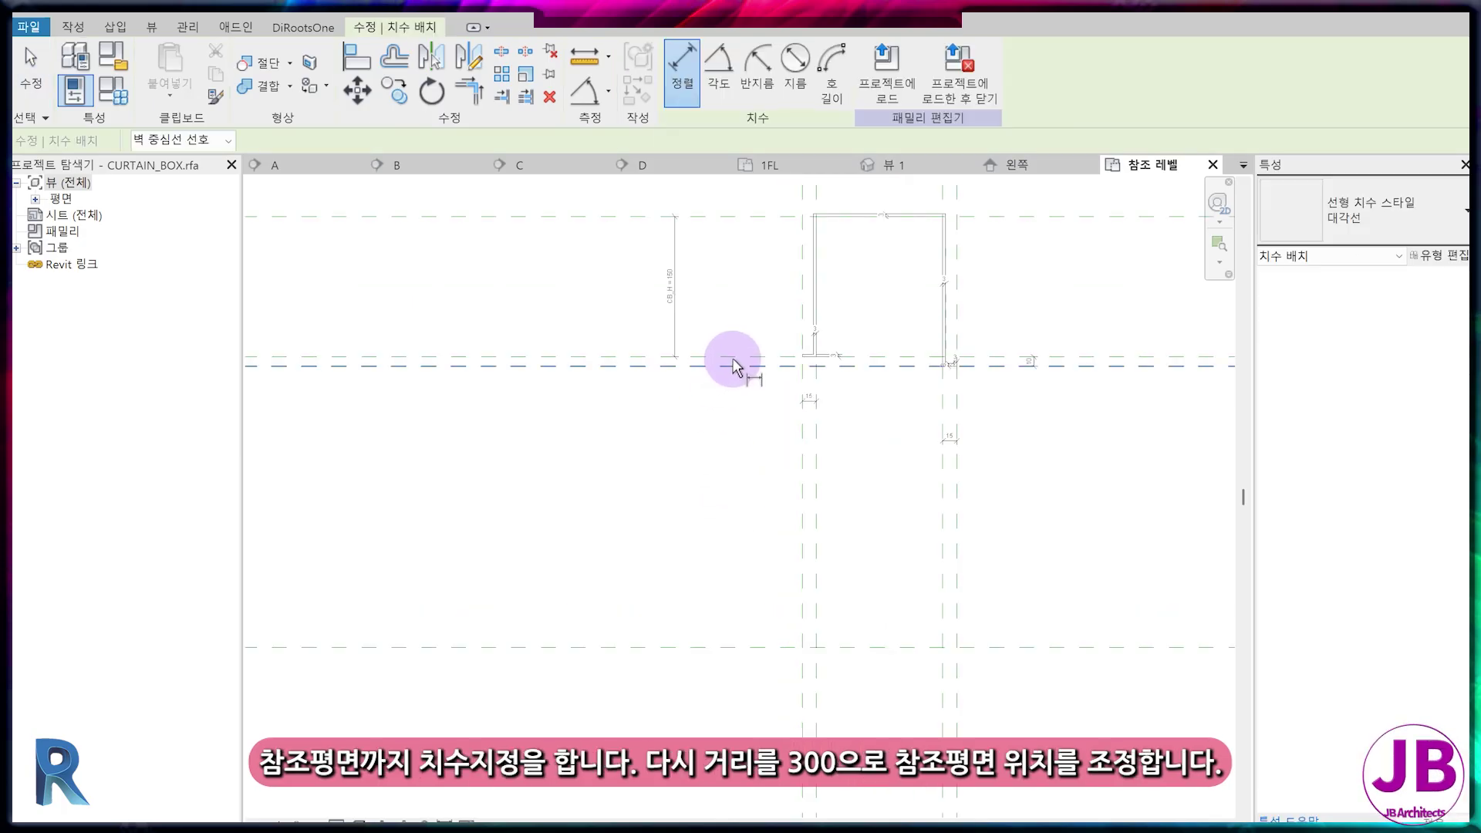
pyautogui.click(727, 357)
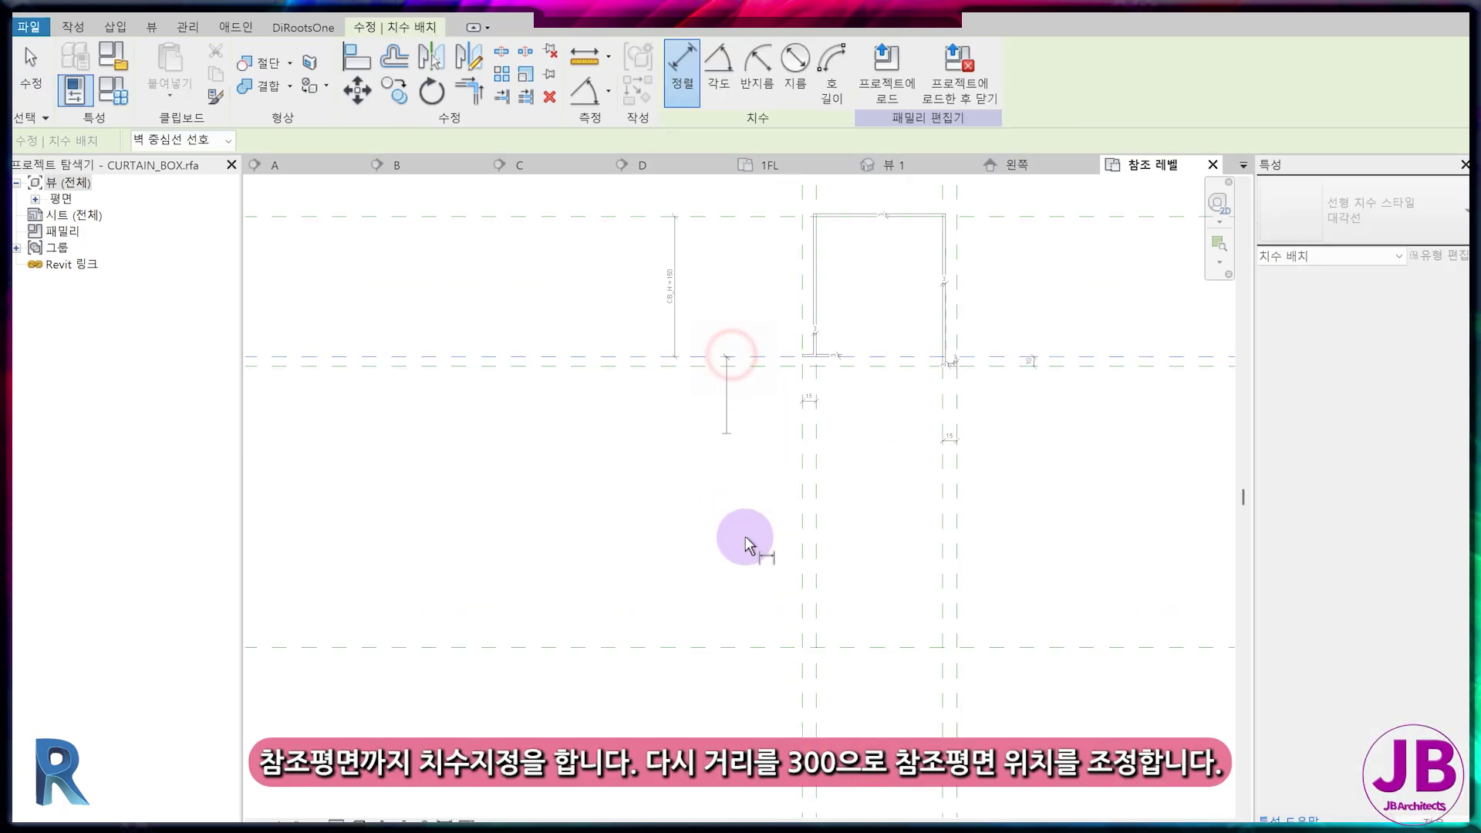
pyautogui.click(726, 648)
pyautogui.click(648, 613)
pyautogui.press('Escape')
pyautogui.press('Escape')
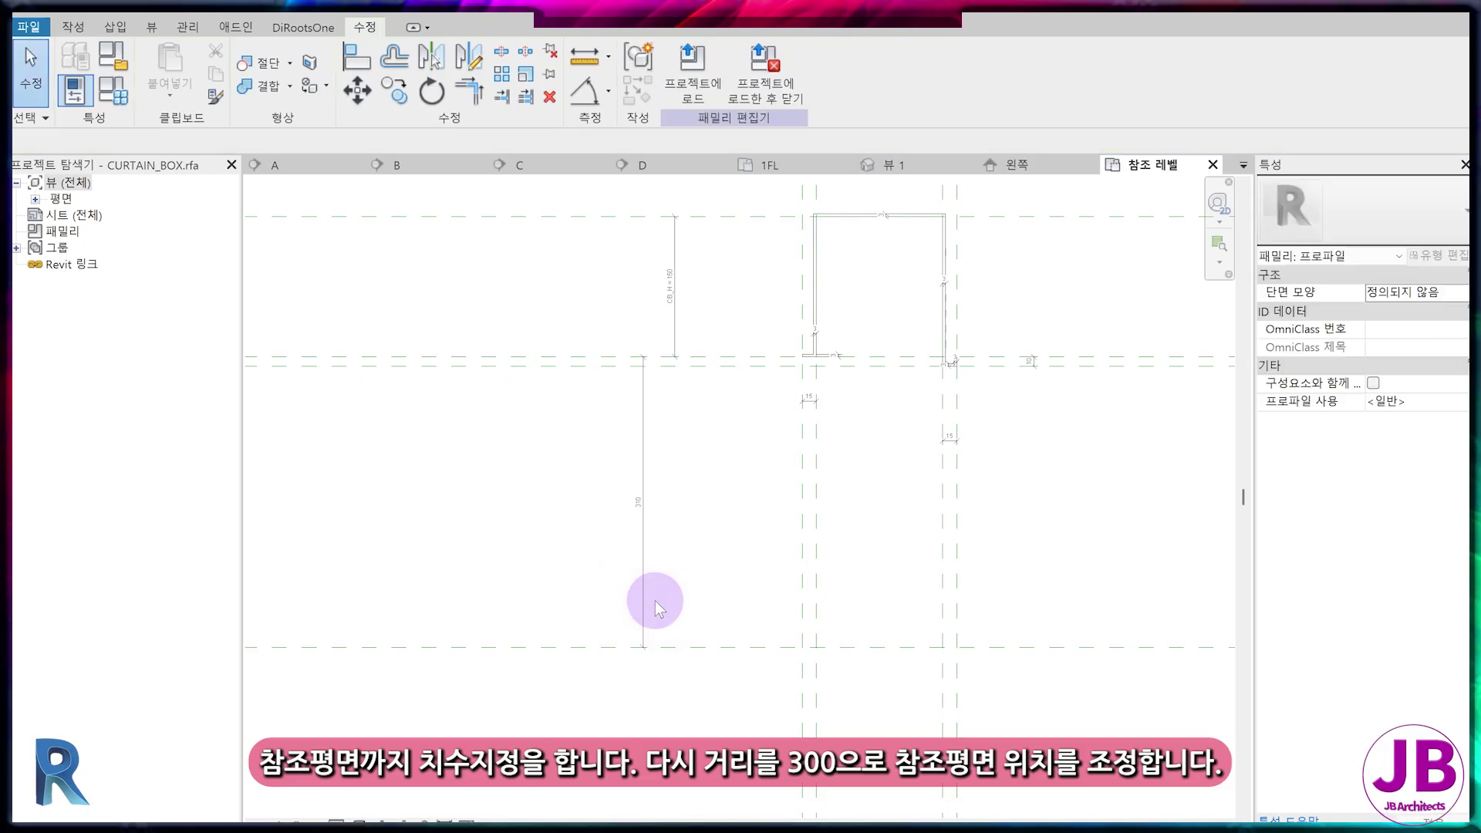
# - Move the new lower reference plane up by 10 mm
pyautogui.scroll(2, 665, 579)
pyautogui.click(766, 712)
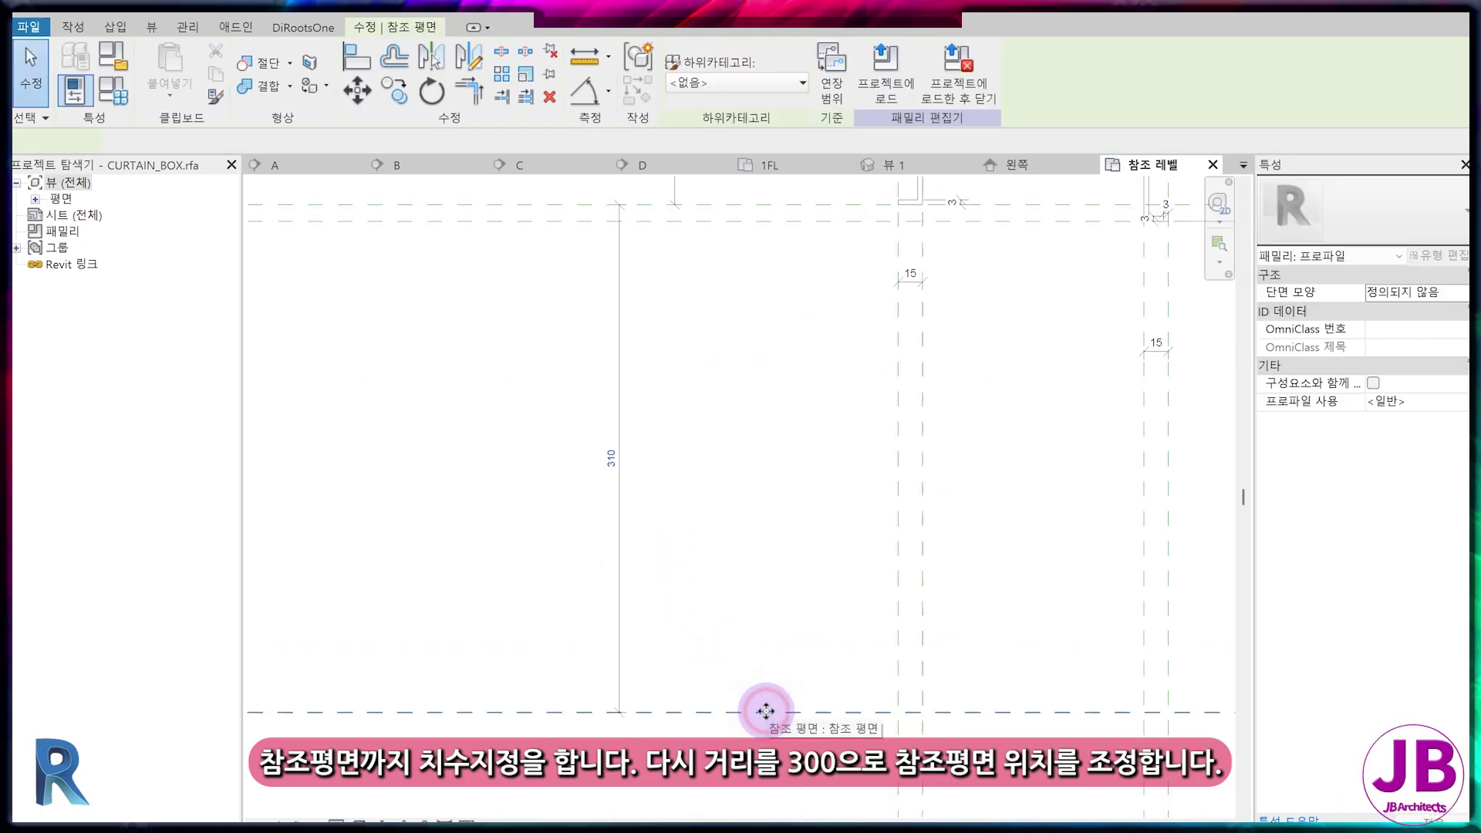
pyautogui.press('m')
pyautogui.press('v')
pyautogui.click(771, 705)
pyautogui.write('1')
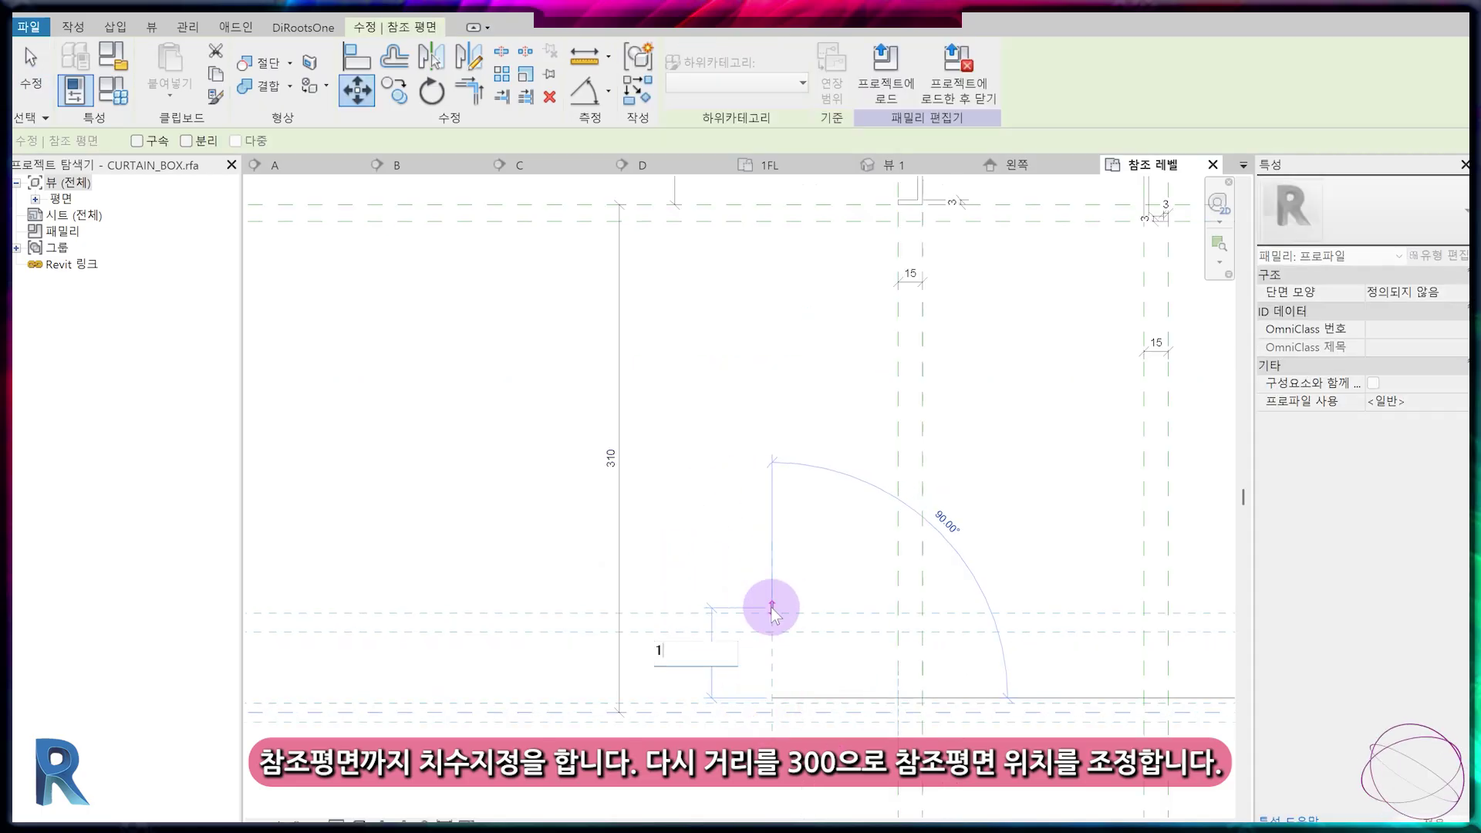
pyautogui.write('0')
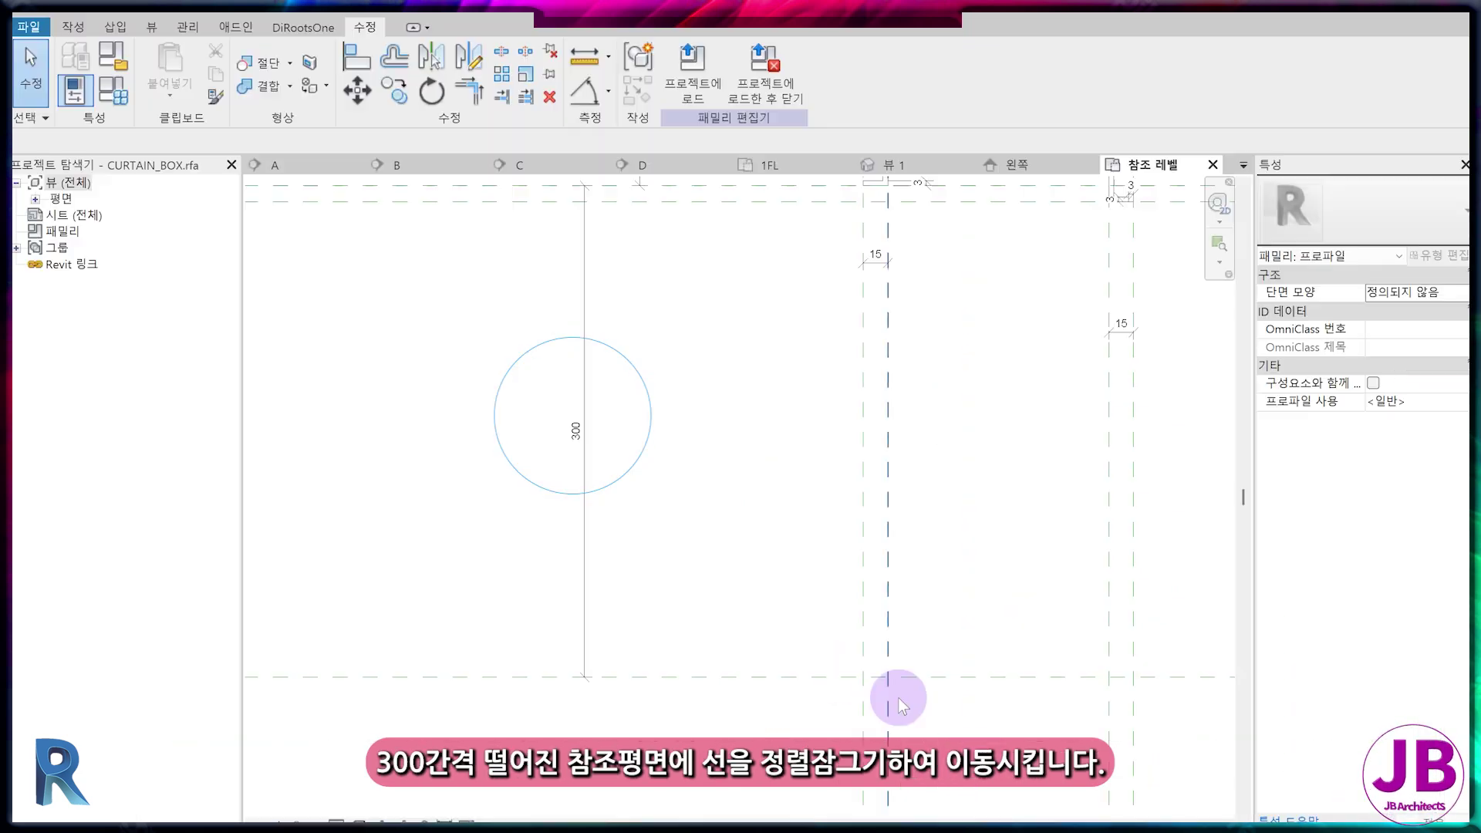
# - Align and lock the left leg's bottom line to the new lower reference plane
pyautogui.press('a')
pyautogui.press('l')
pyautogui.scroll(5, 827, 661)
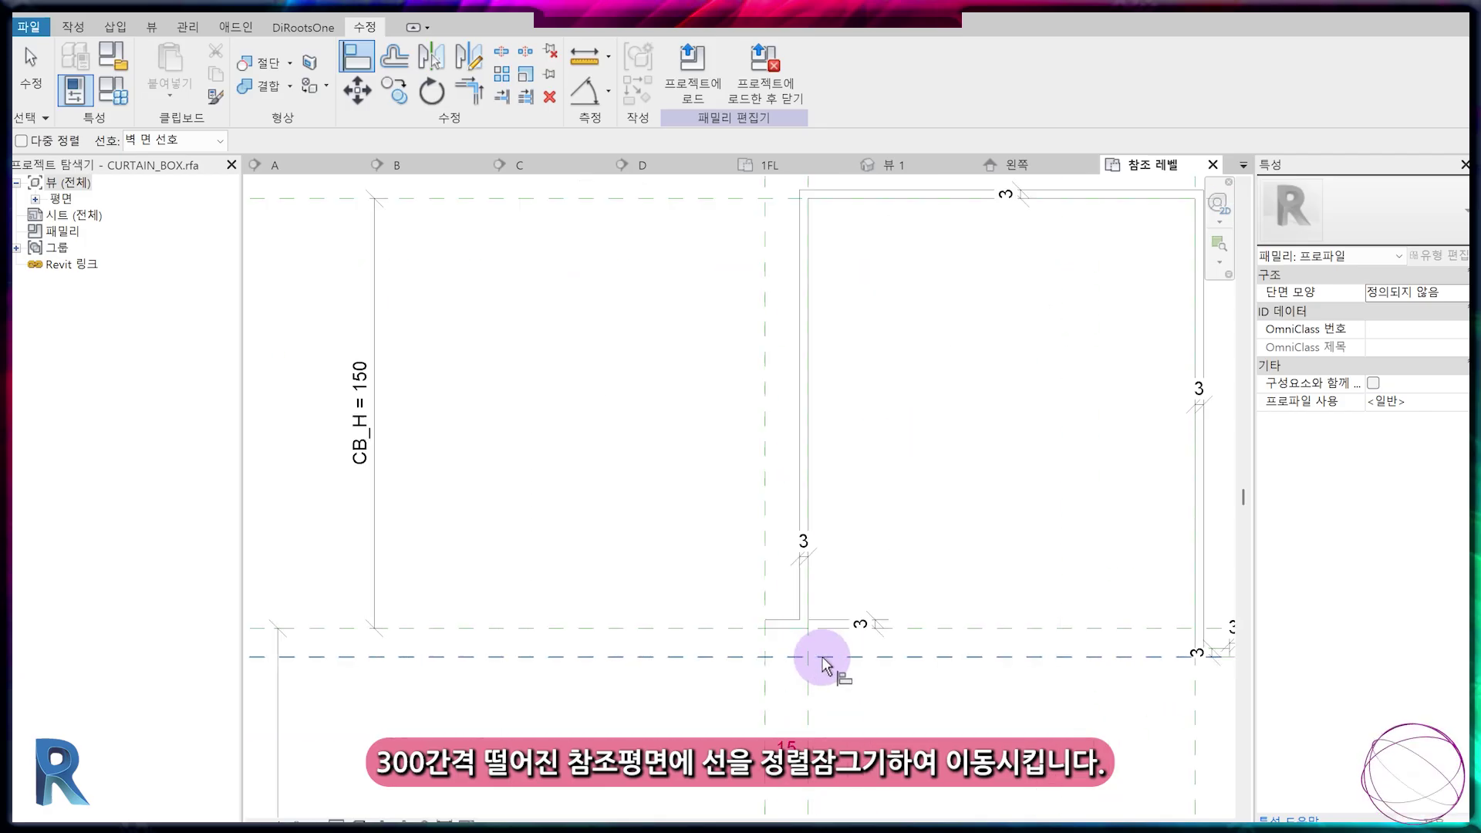
pyautogui.click(781, 607)
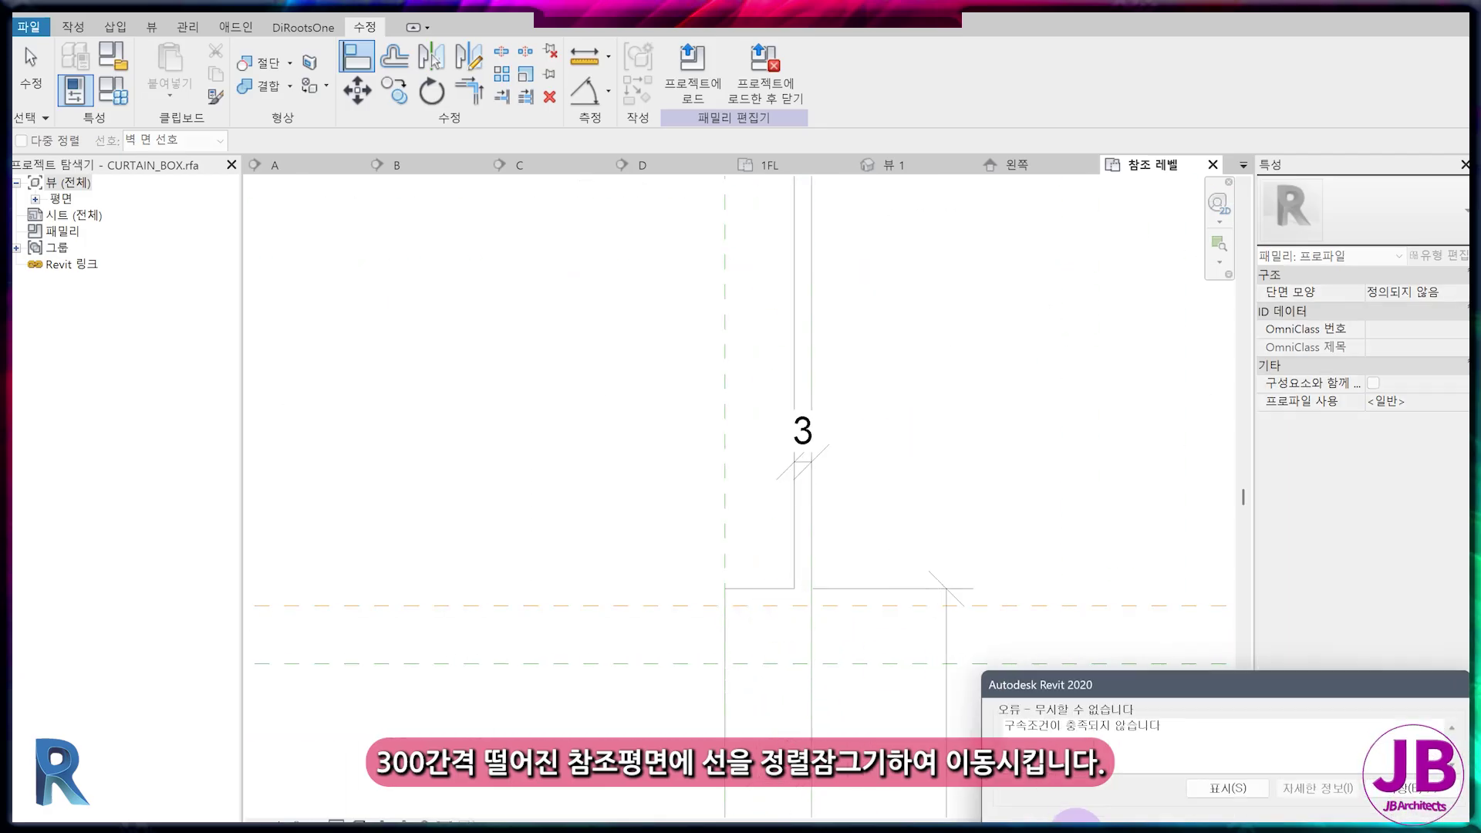
pyautogui.press('Escape')
pyautogui.press('Escape')
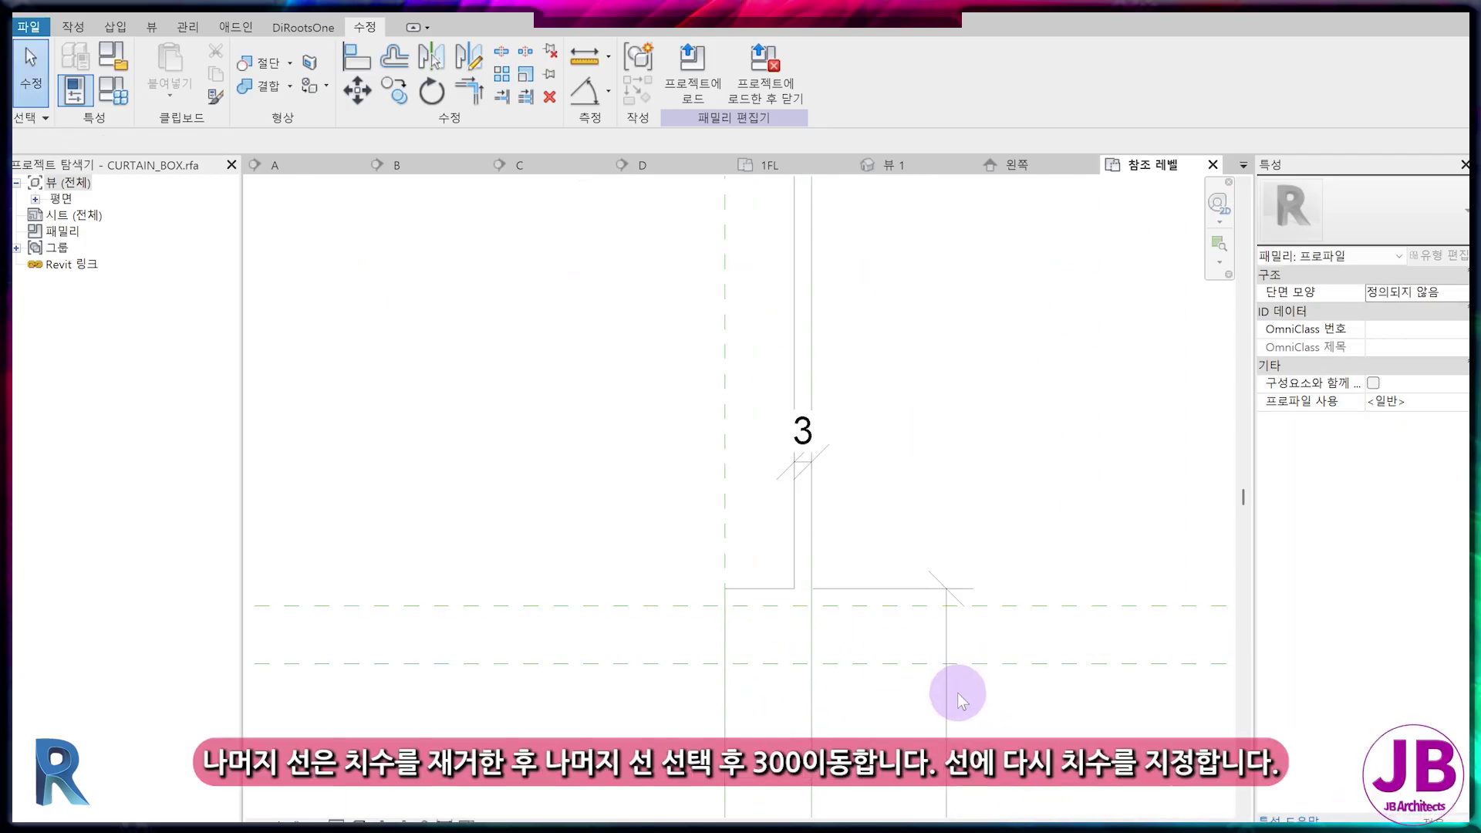
# - Delete the dimension between the left lip's upper line and the moved bottom line
pyautogui.click(948, 697)
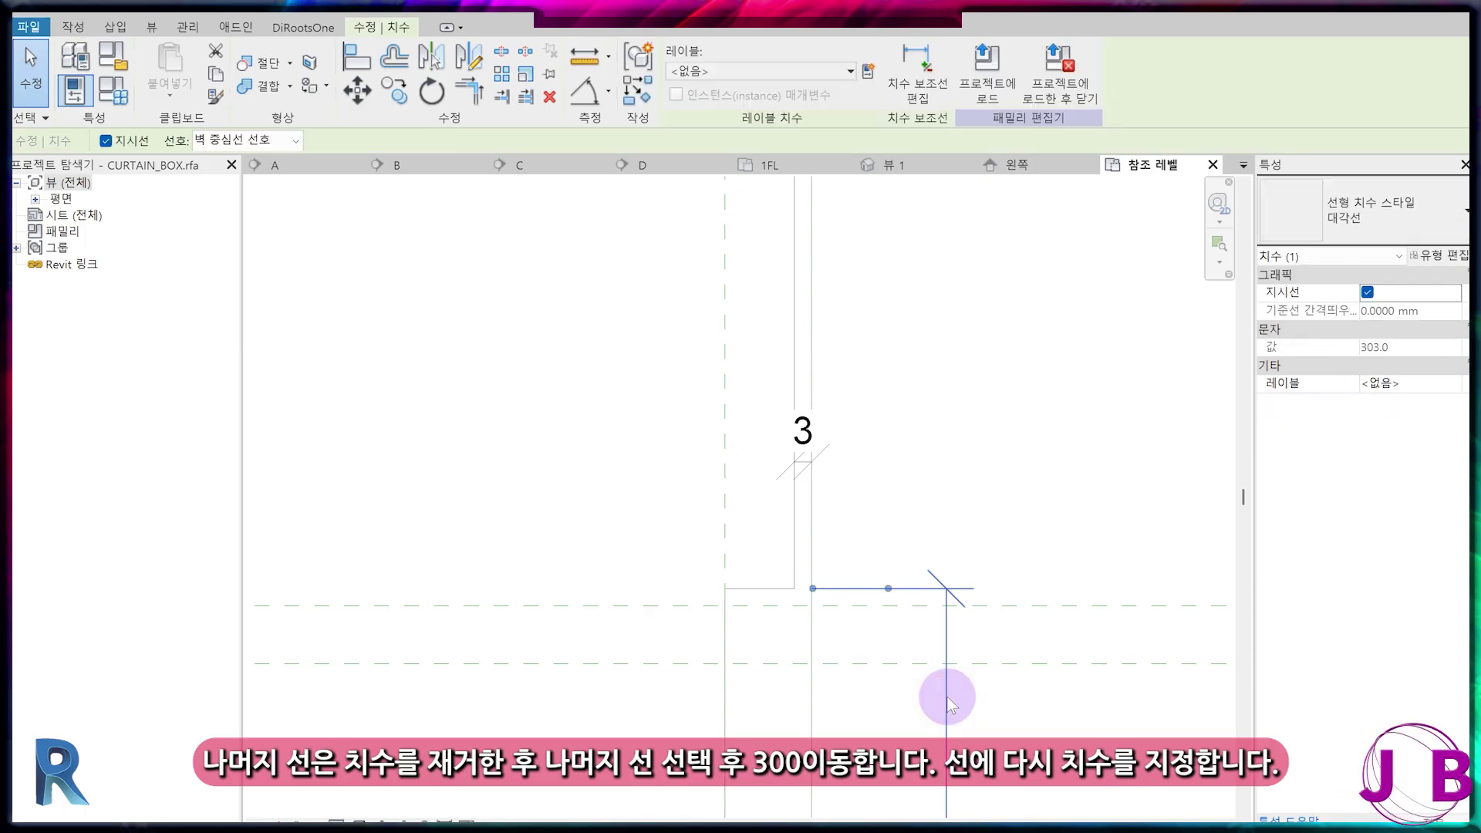
pyautogui.press('Delete')
pyautogui.scroll(-3, 784, 446)
pyautogui.scroll(3, 742, 296)
# - Move the left lip's remaining short upper line down by 300 mm
pyautogui.click(742, 298)
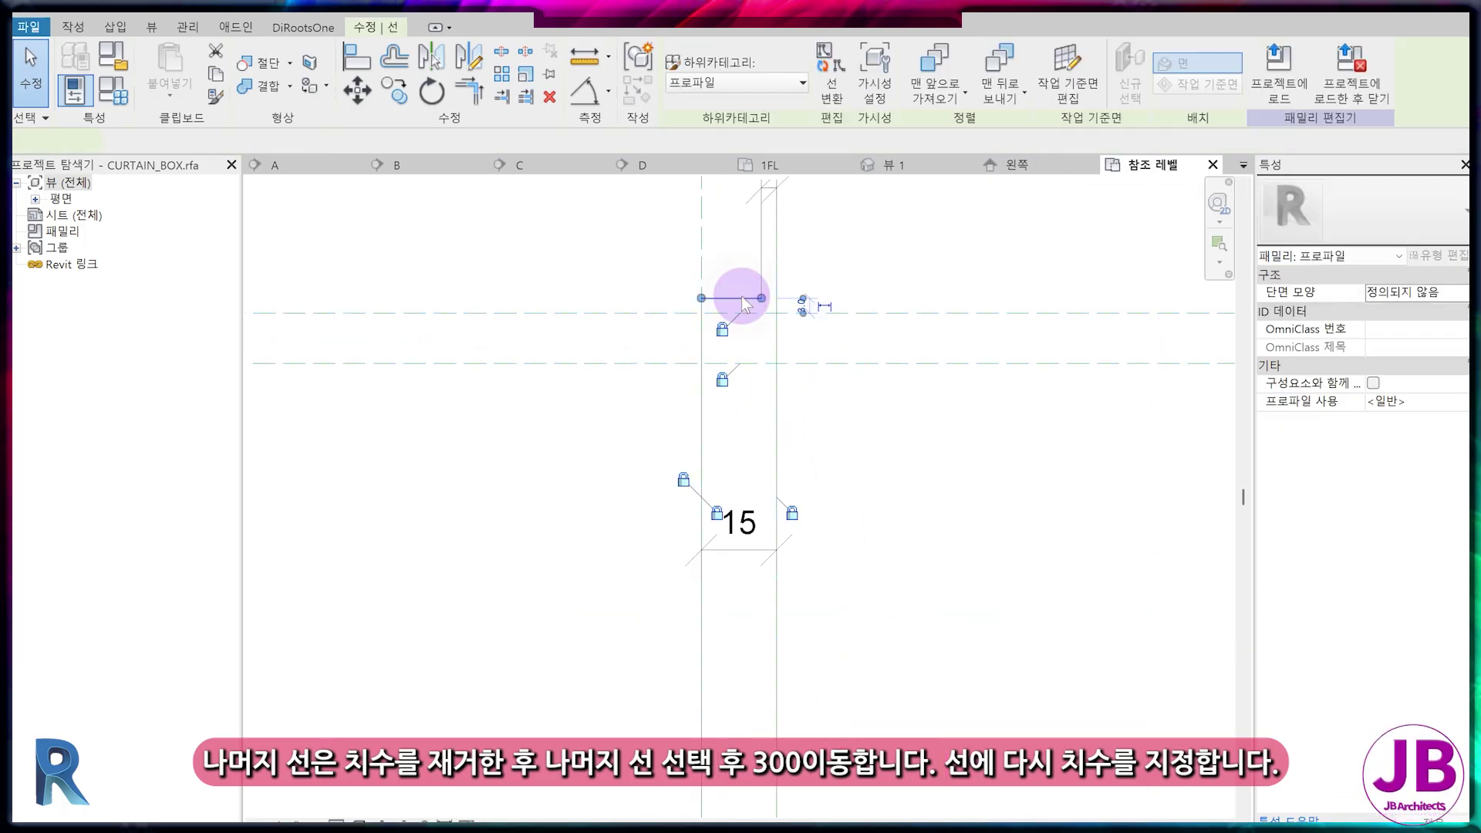
pyautogui.press('m')
pyautogui.press('v')
pyautogui.click(500, 503)
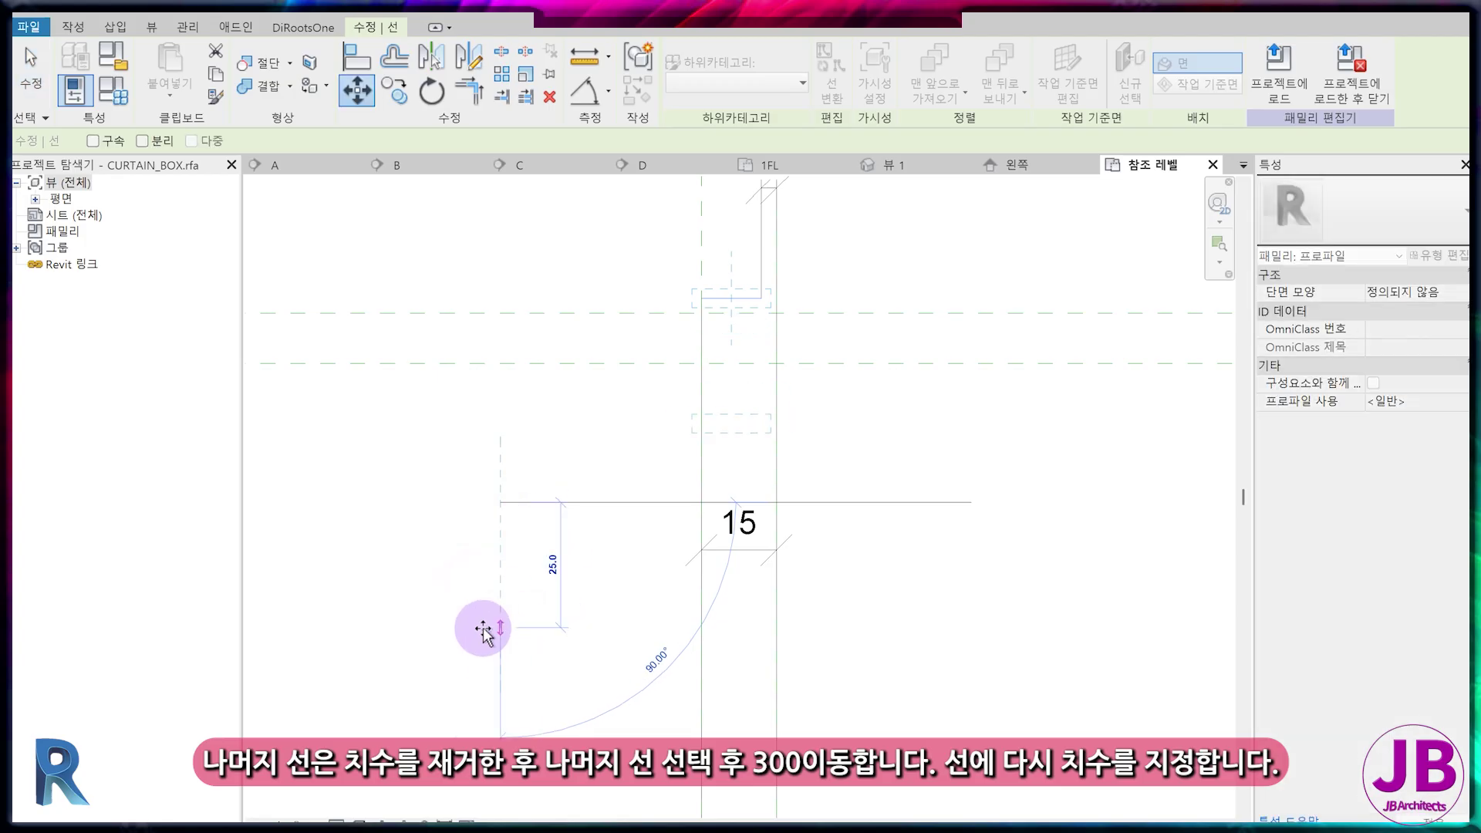
pyautogui.write('300')
pyautogui.press('Return')
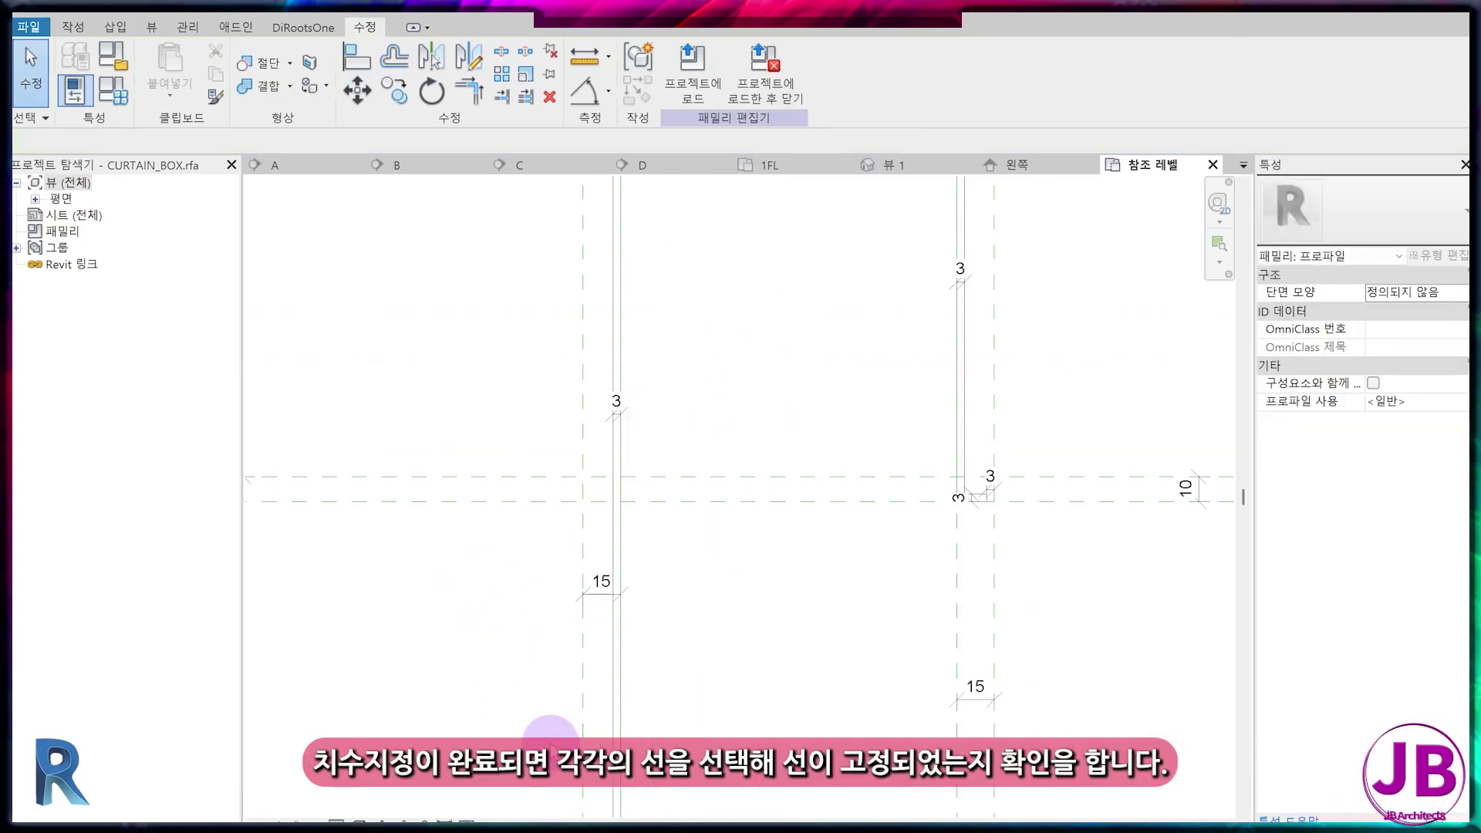
# - Dimension the left lip's thickness between its upper line and its bottom line at the lower reference plane
pyautogui.scroll(3, 661, 534)
pyautogui.press('d')
pyautogui.press('i')
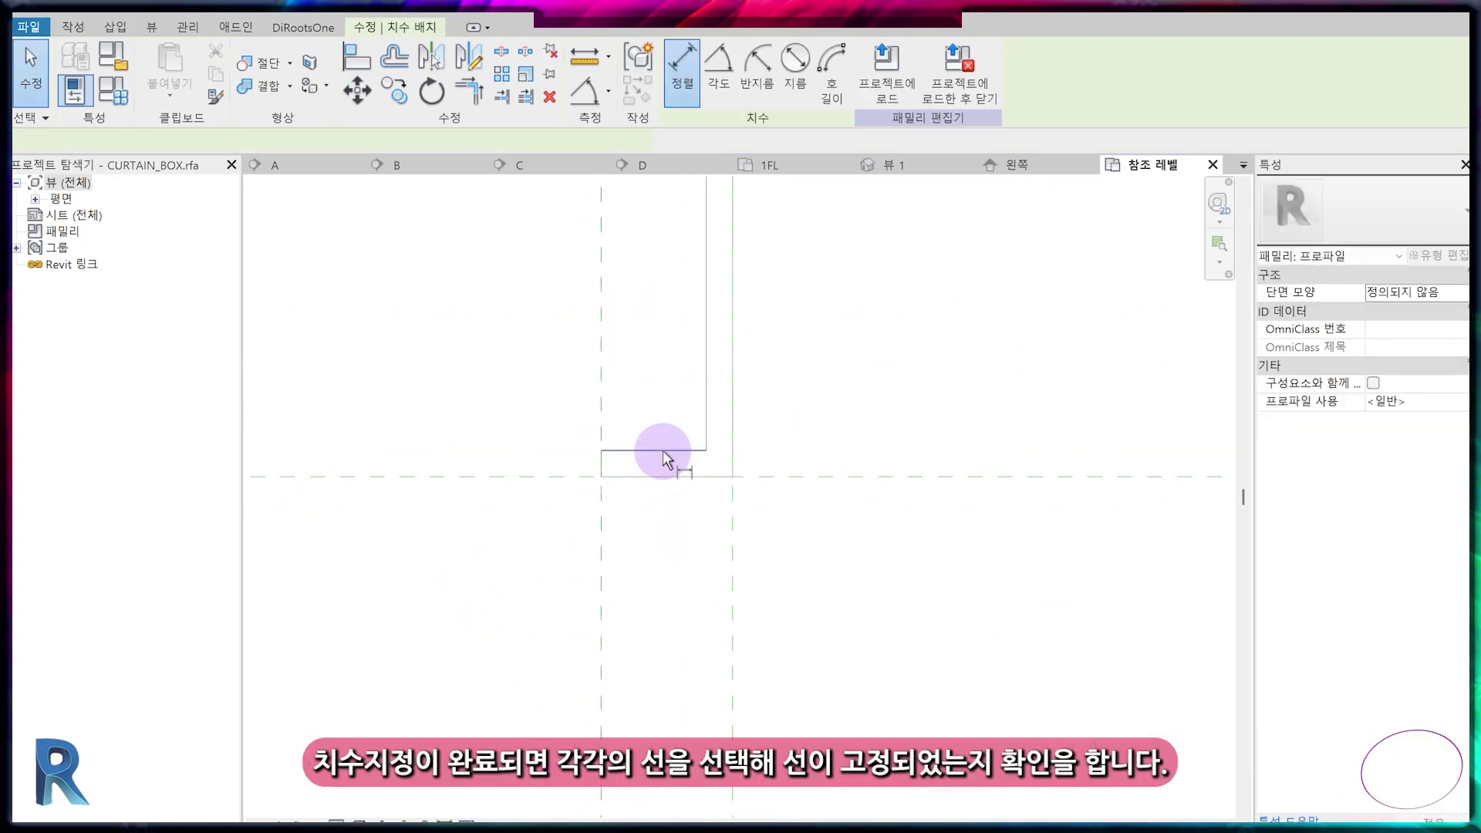
pyautogui.click(665, 450)
pyautogui.click(671, 477)
pyautogui.click(937, 532)
pyautogui.press('Escape')
pyautogui.press('Escape')
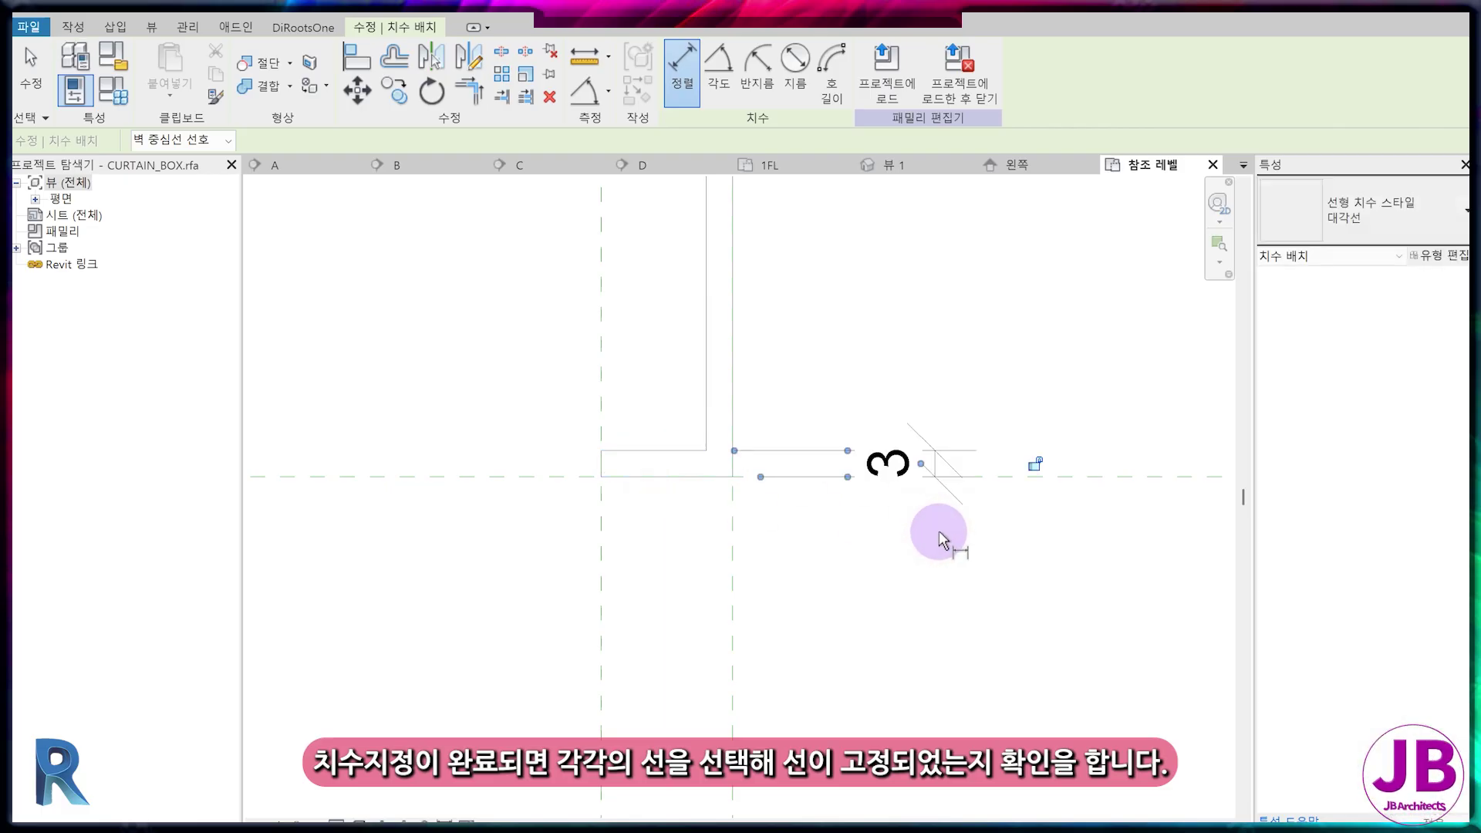
# - Check that each line of the left leg's bottom lip is locked to its reference planes
pyautogui.click(683, 478)
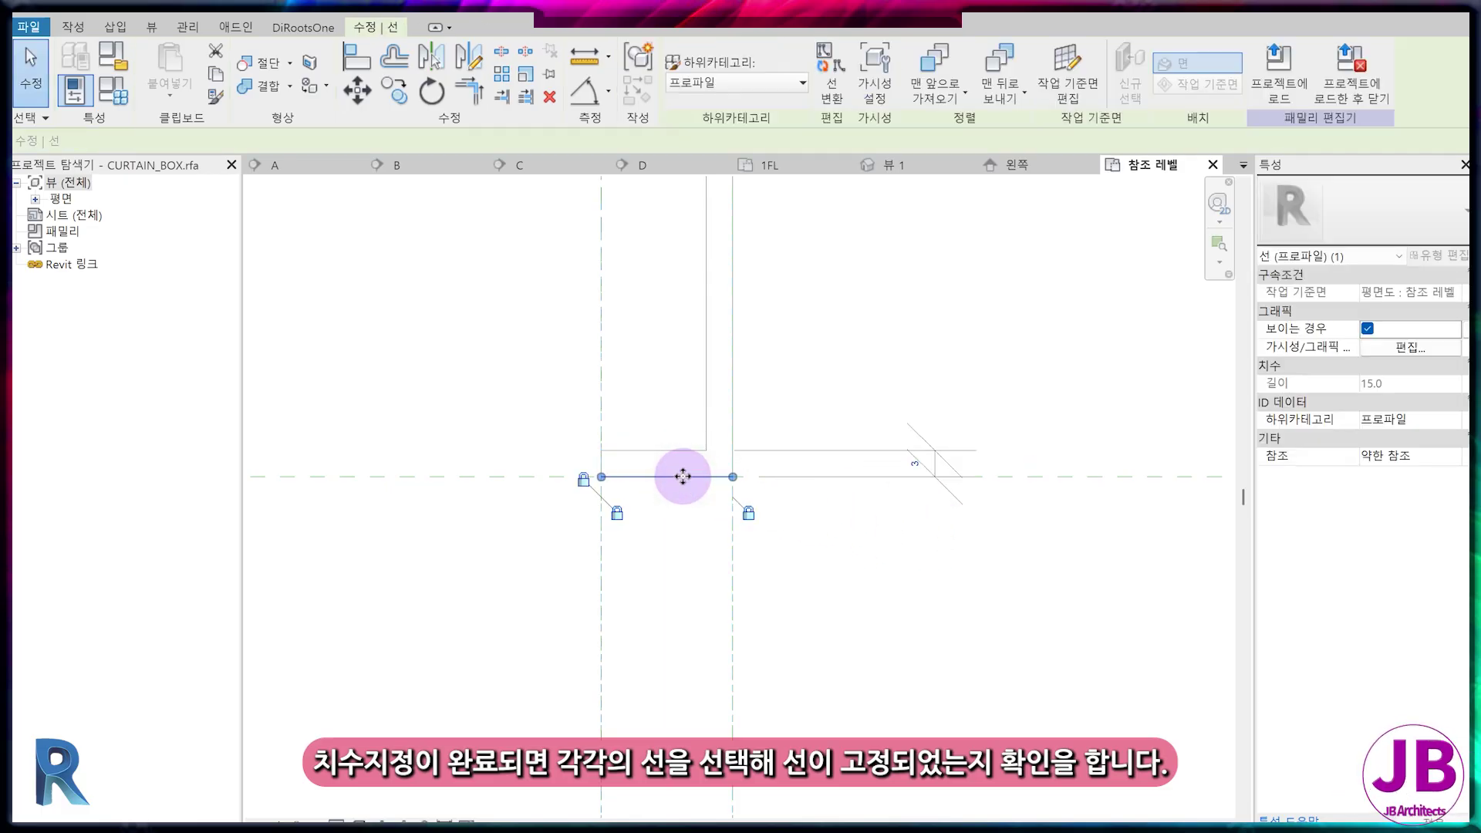
pyautogui.press('Escape')
pyautogui.click(734, 403)
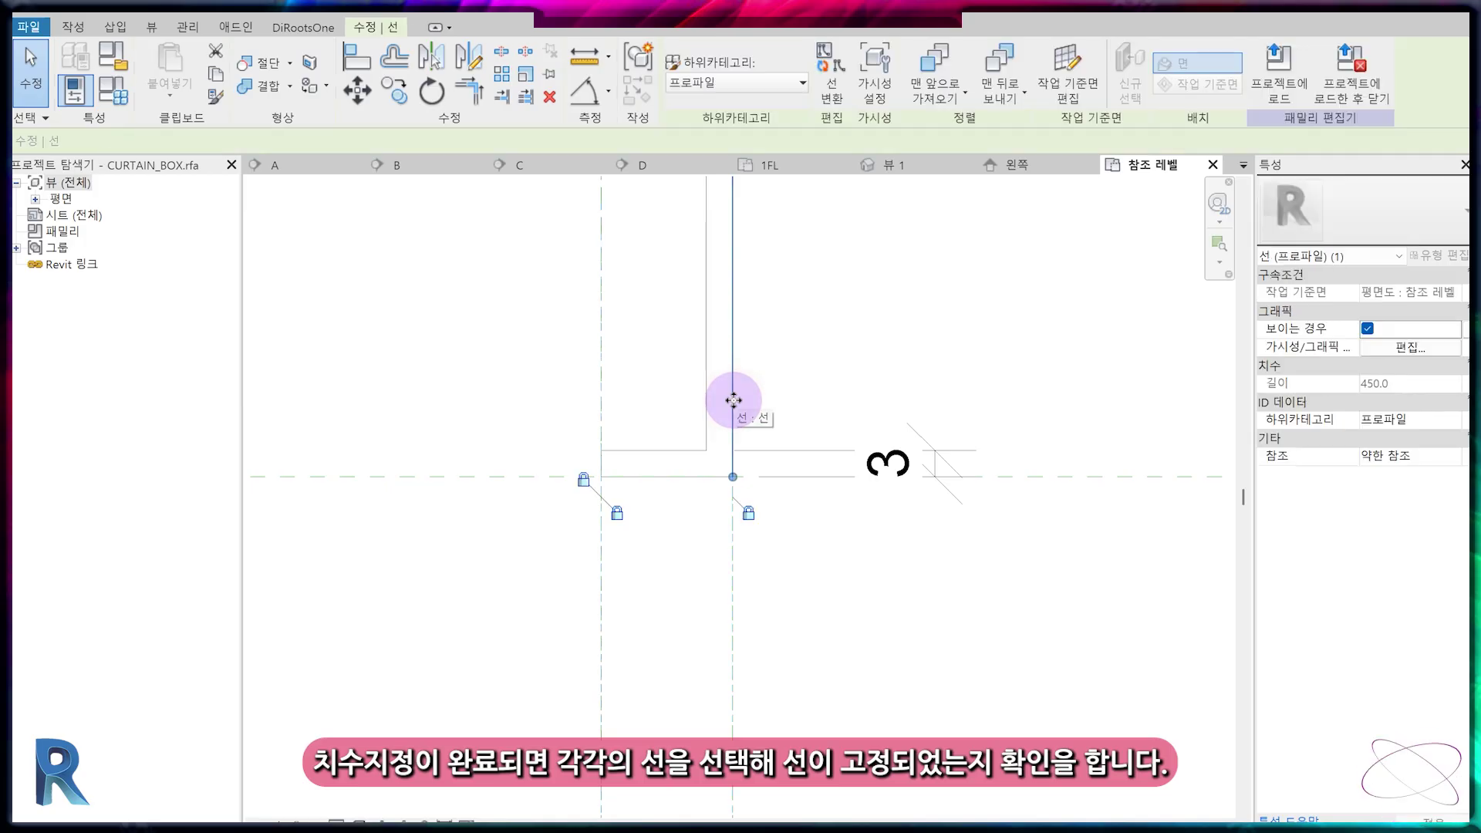
pyautogui.press('Escape')
pyautogui.click(601, 467)
pyautogui.press('Escape')
pyautogui.click(652, 449)
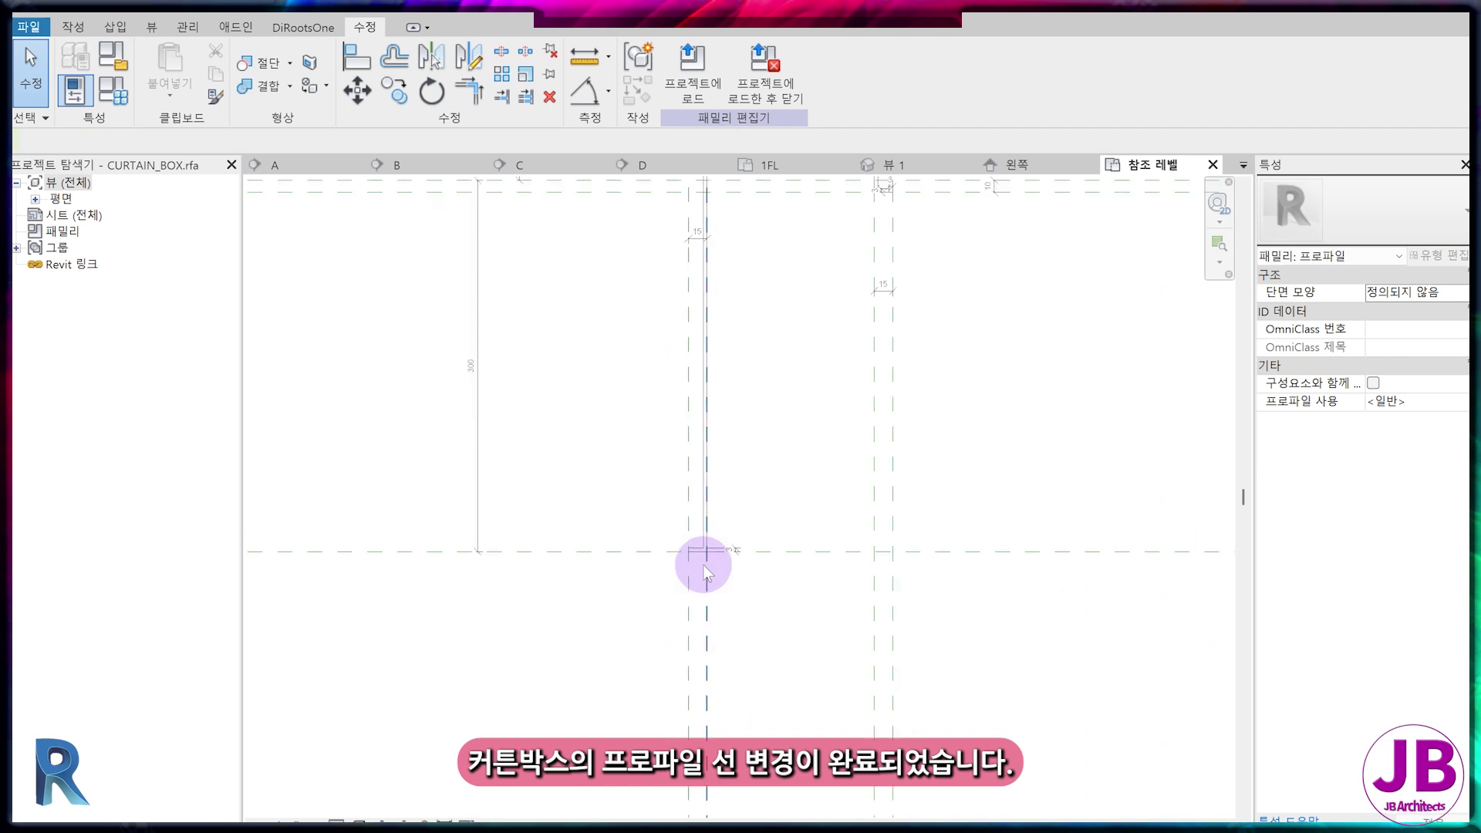
# - Label the vertical 300 dimension of the left leg with a new family type parameter named 전면커튼박스길이
pyautogui.scroll(-2, 704, 566)
pyautogui.moveTo(781, 457); pyautogui.dragTo(789, 489, button='middle')
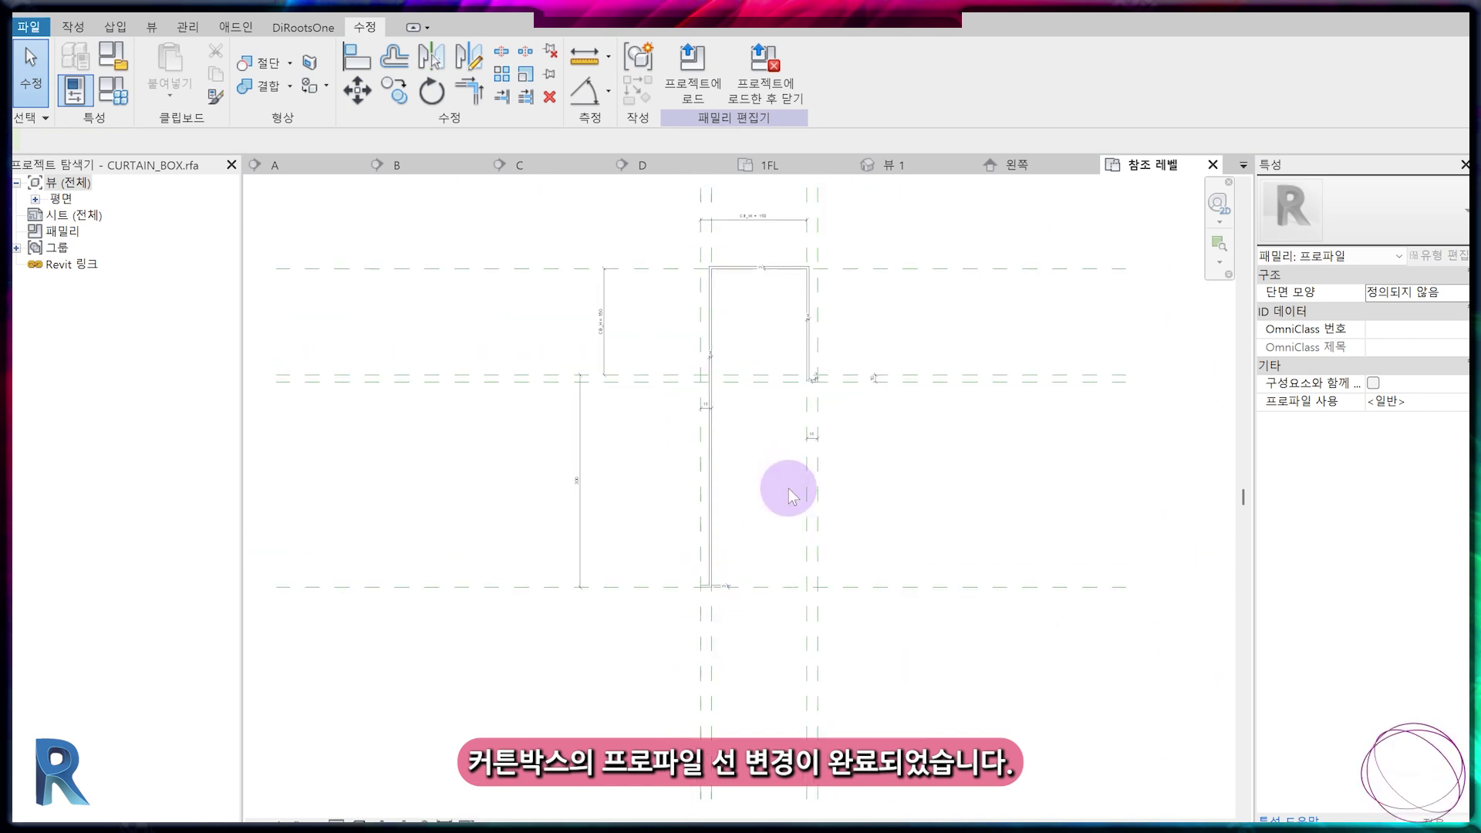
pyautogui.click(587, 474)
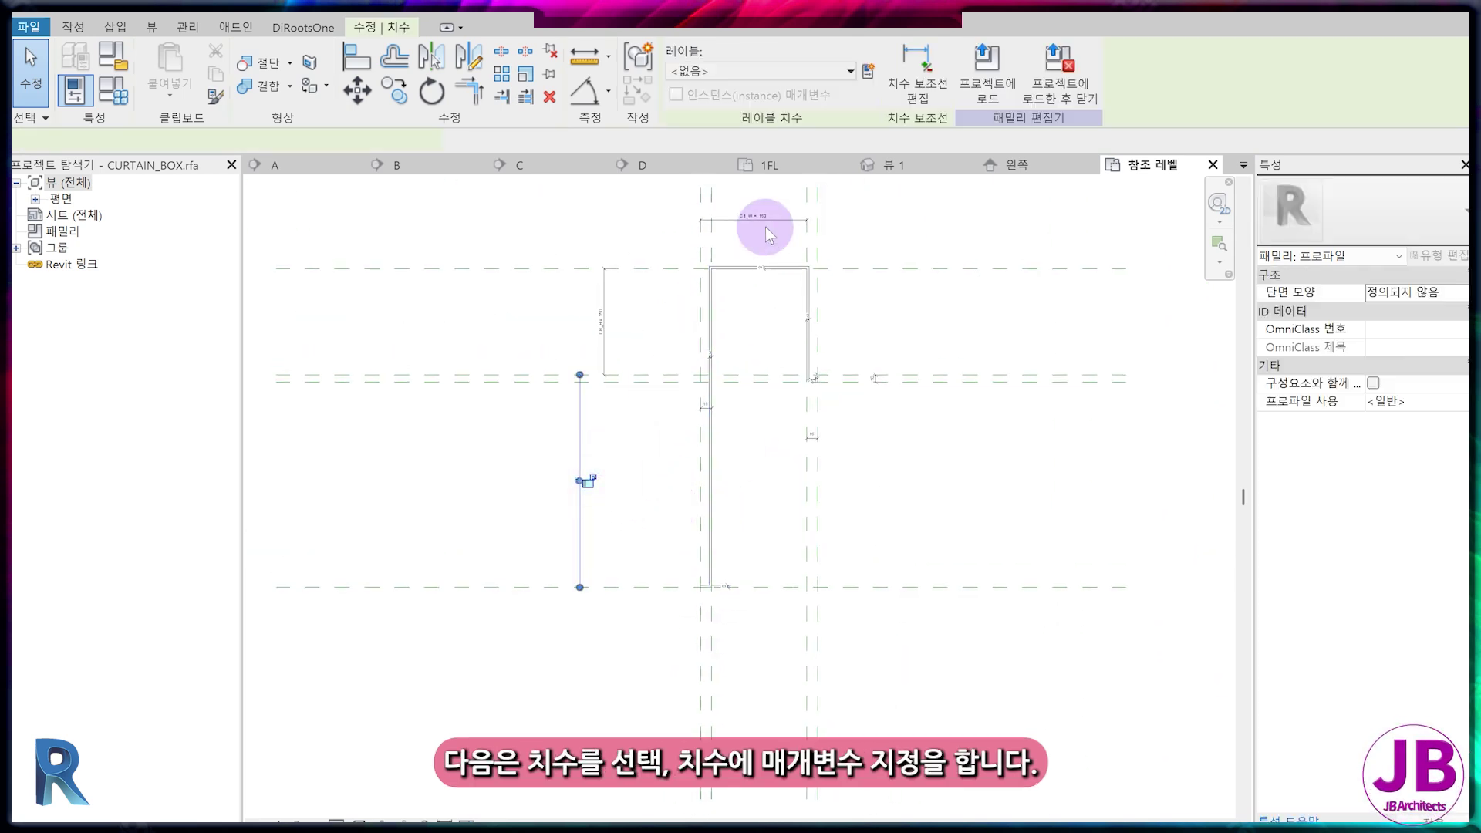
pyautogui.click(868, 73)
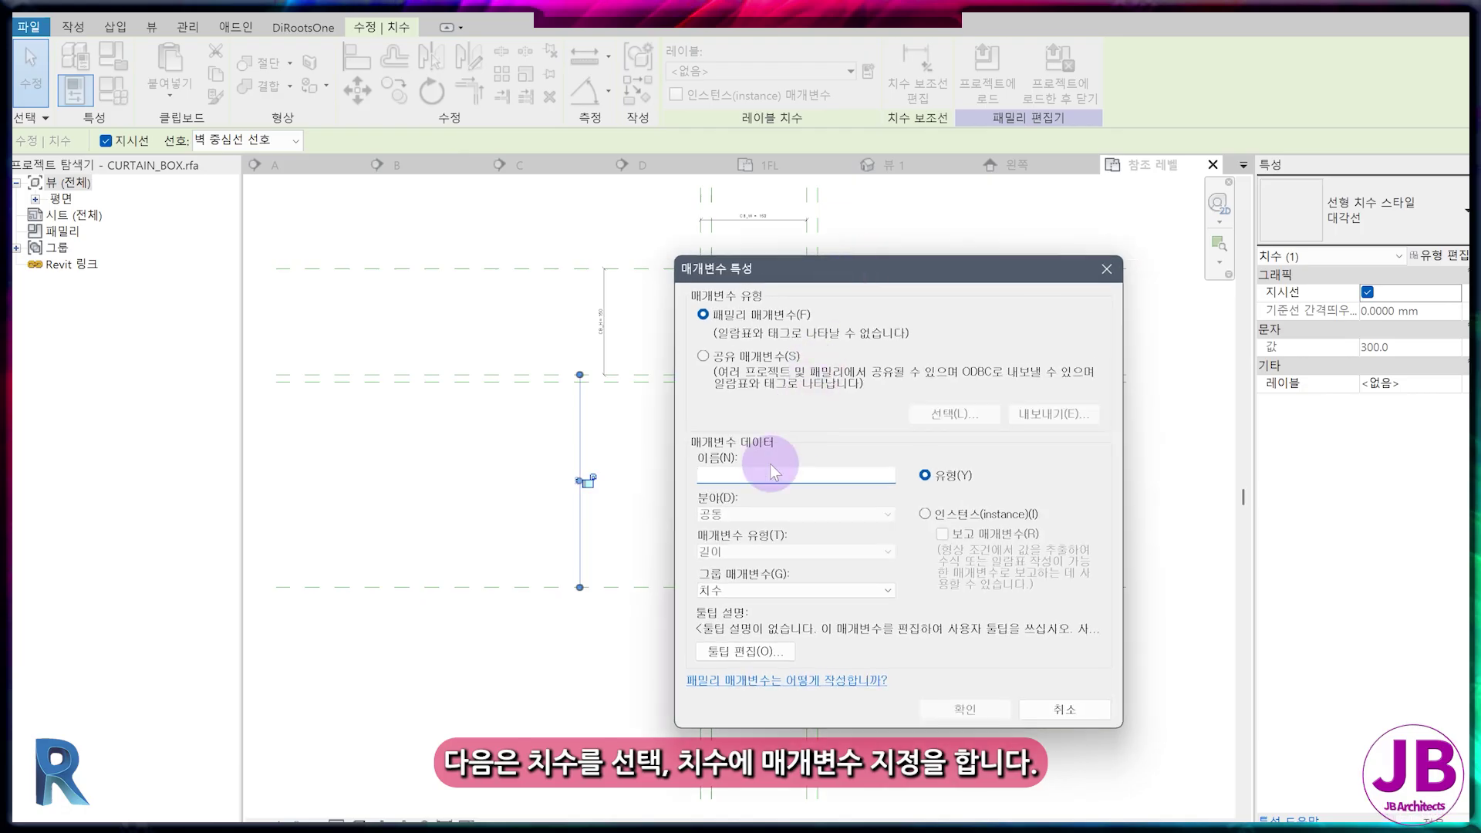
pyautogui.click(746, 479)
pyautogui.write('전면커튼박스길이')
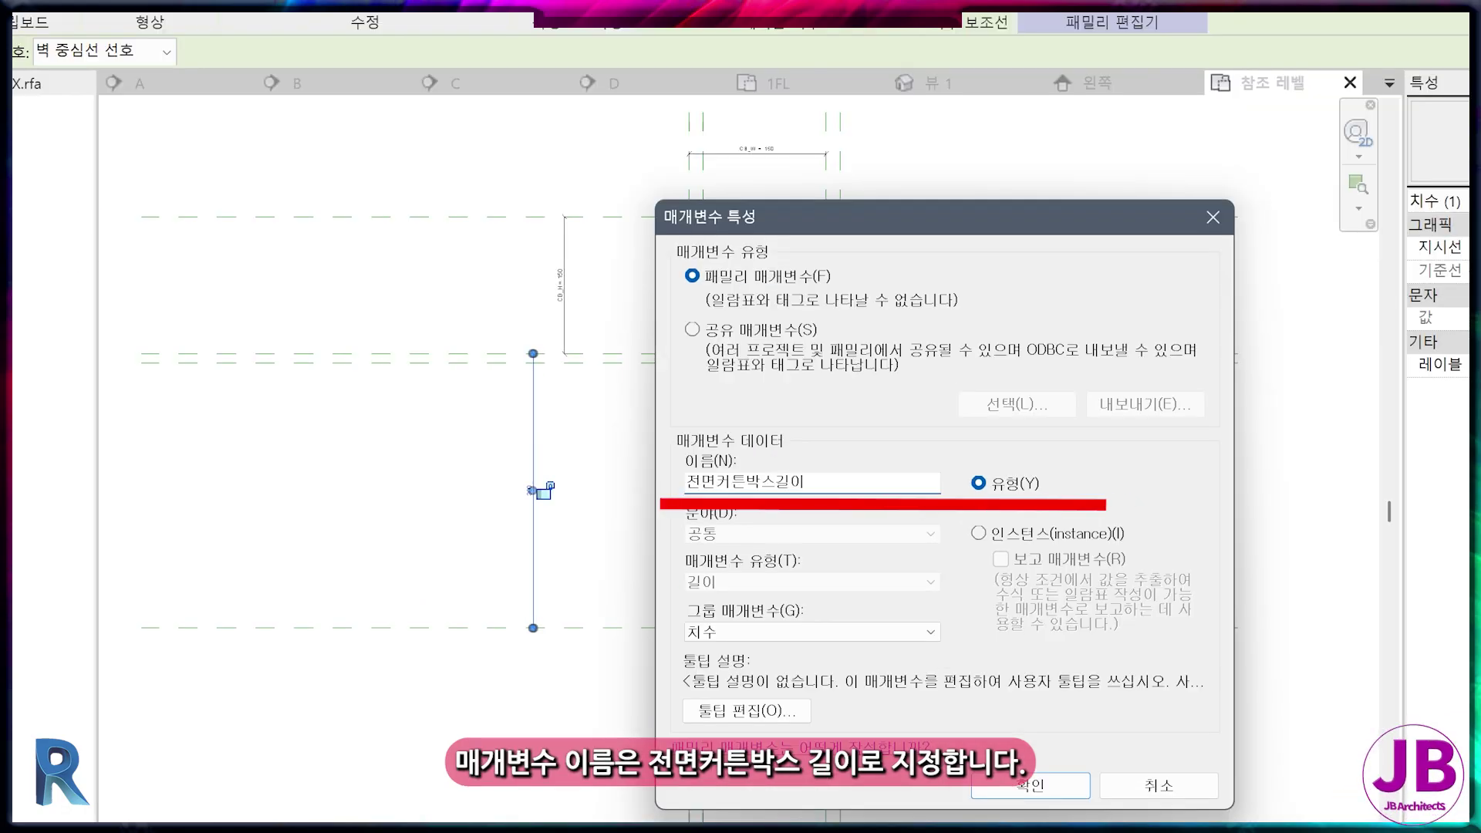
pyautogui.press('Return')
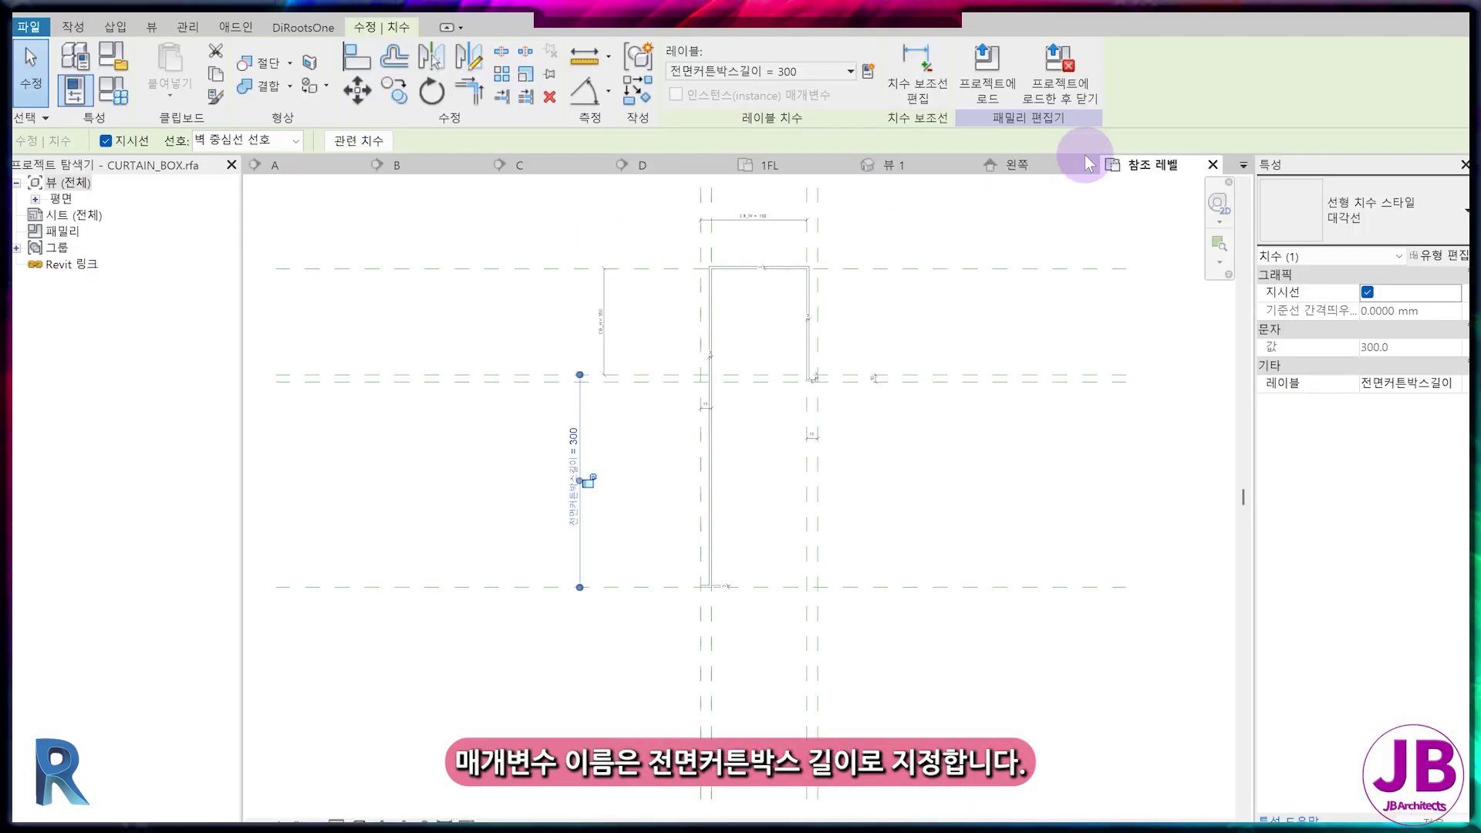
# - Load the profile into JB-CURTAIN_BOX-V1.rfa and close it, saving over the existing CURTAIN_BOX.rfa, and check the updated sweep
pyautogui.click(1081, 75)
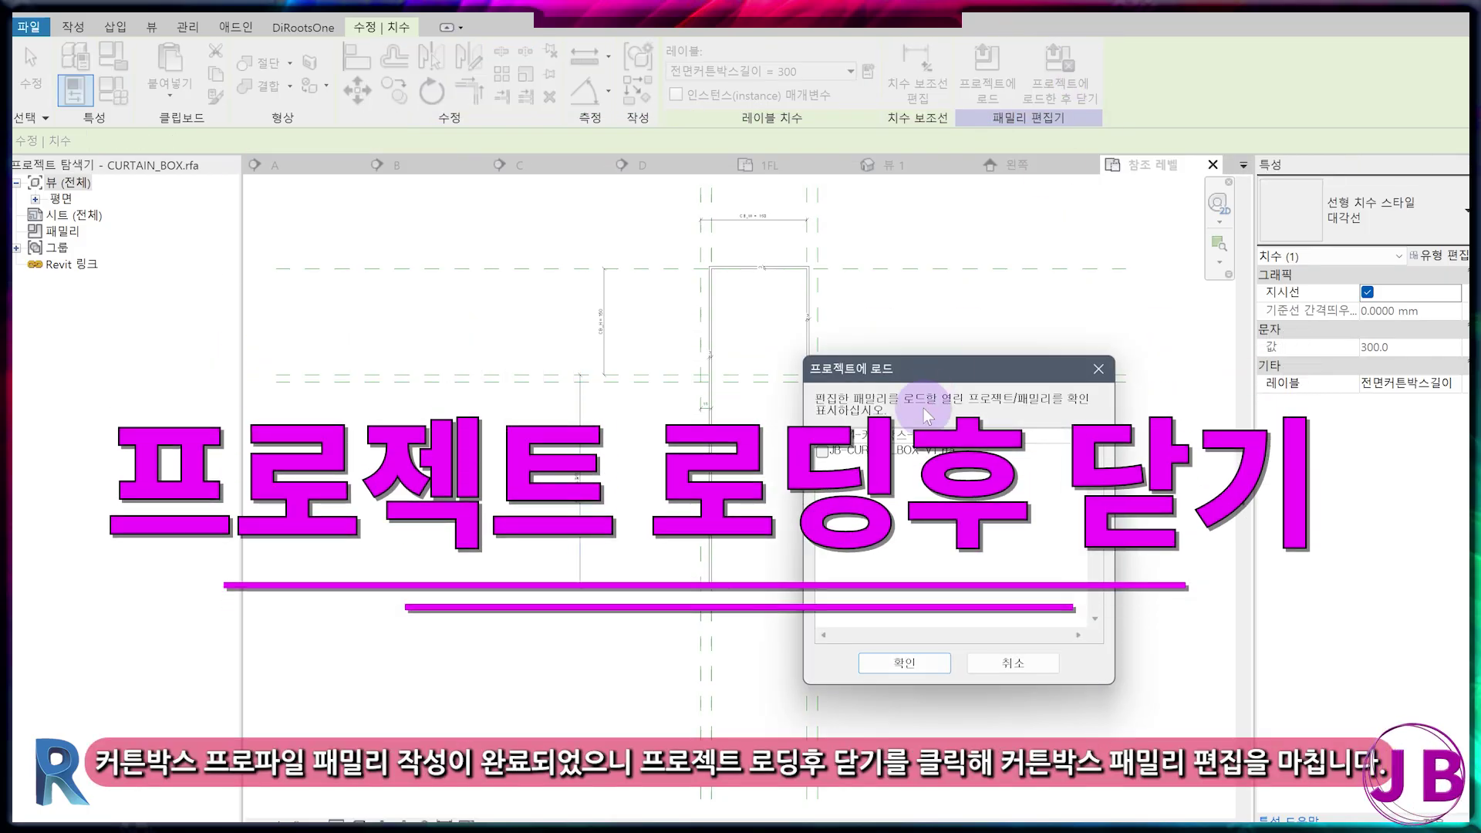
pyautogui.click(824, 452)
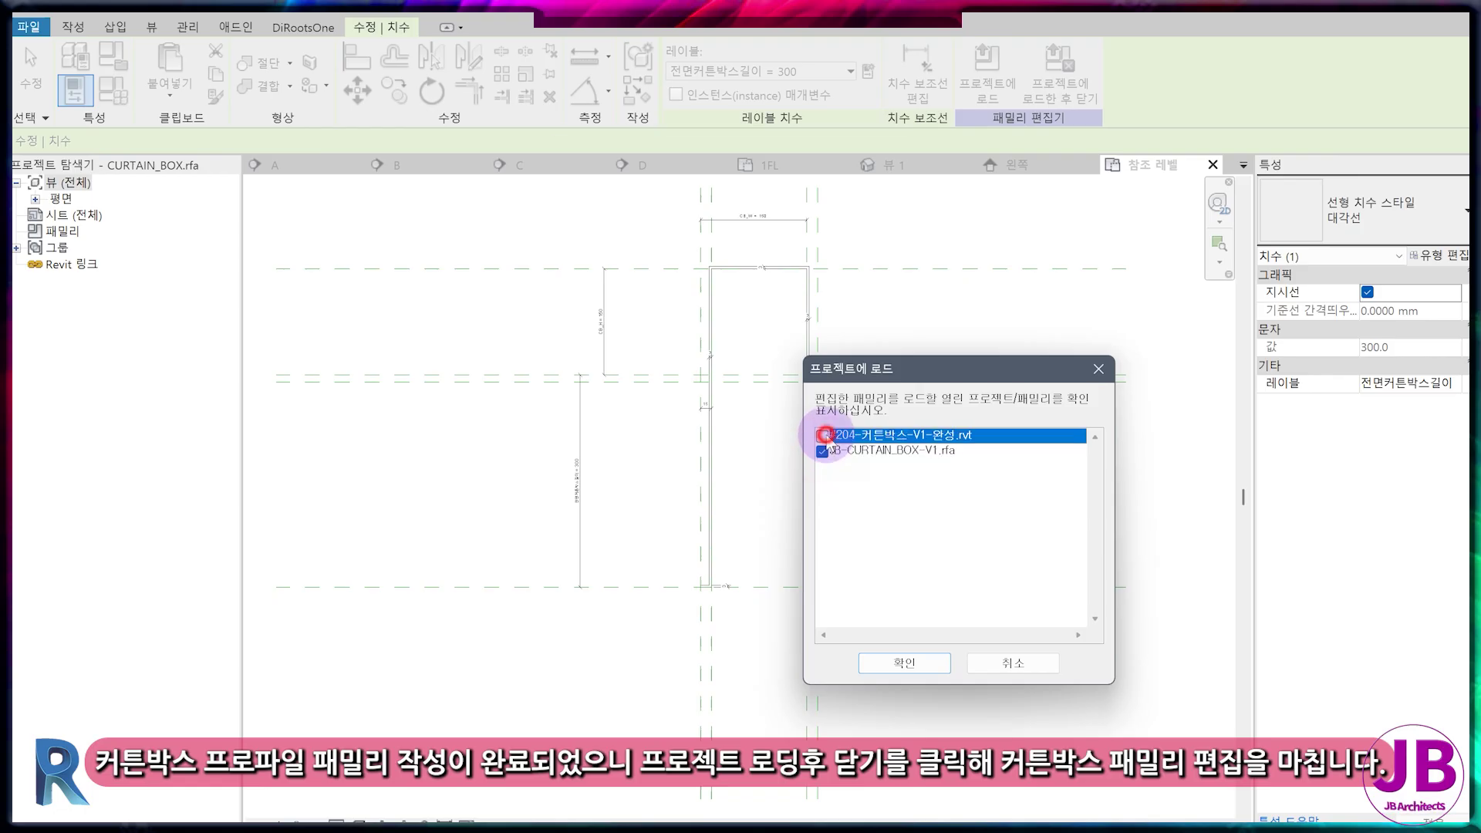
pyautogui.click(926, 663)
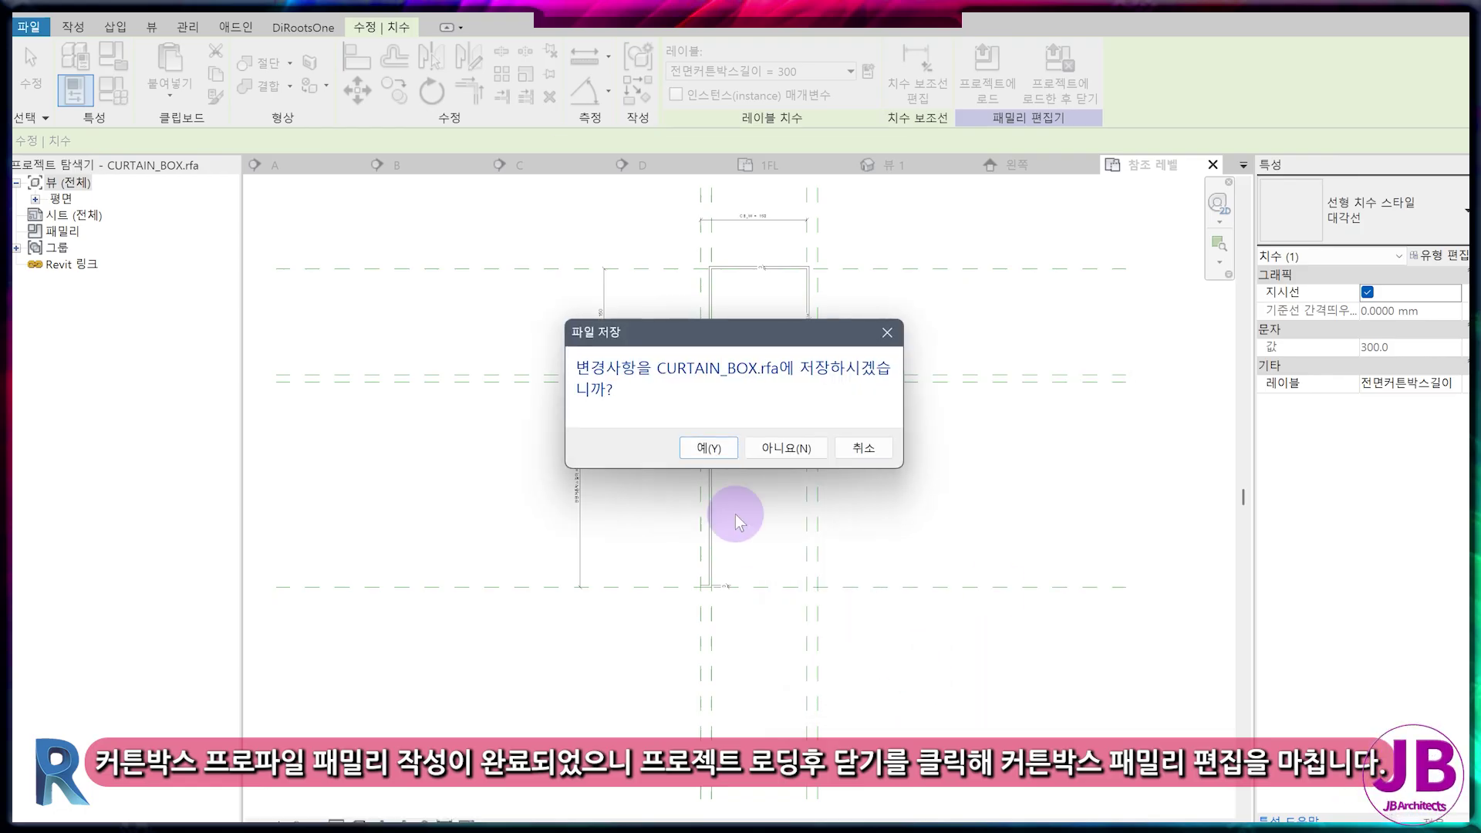
pyautogui.click(701, 459)
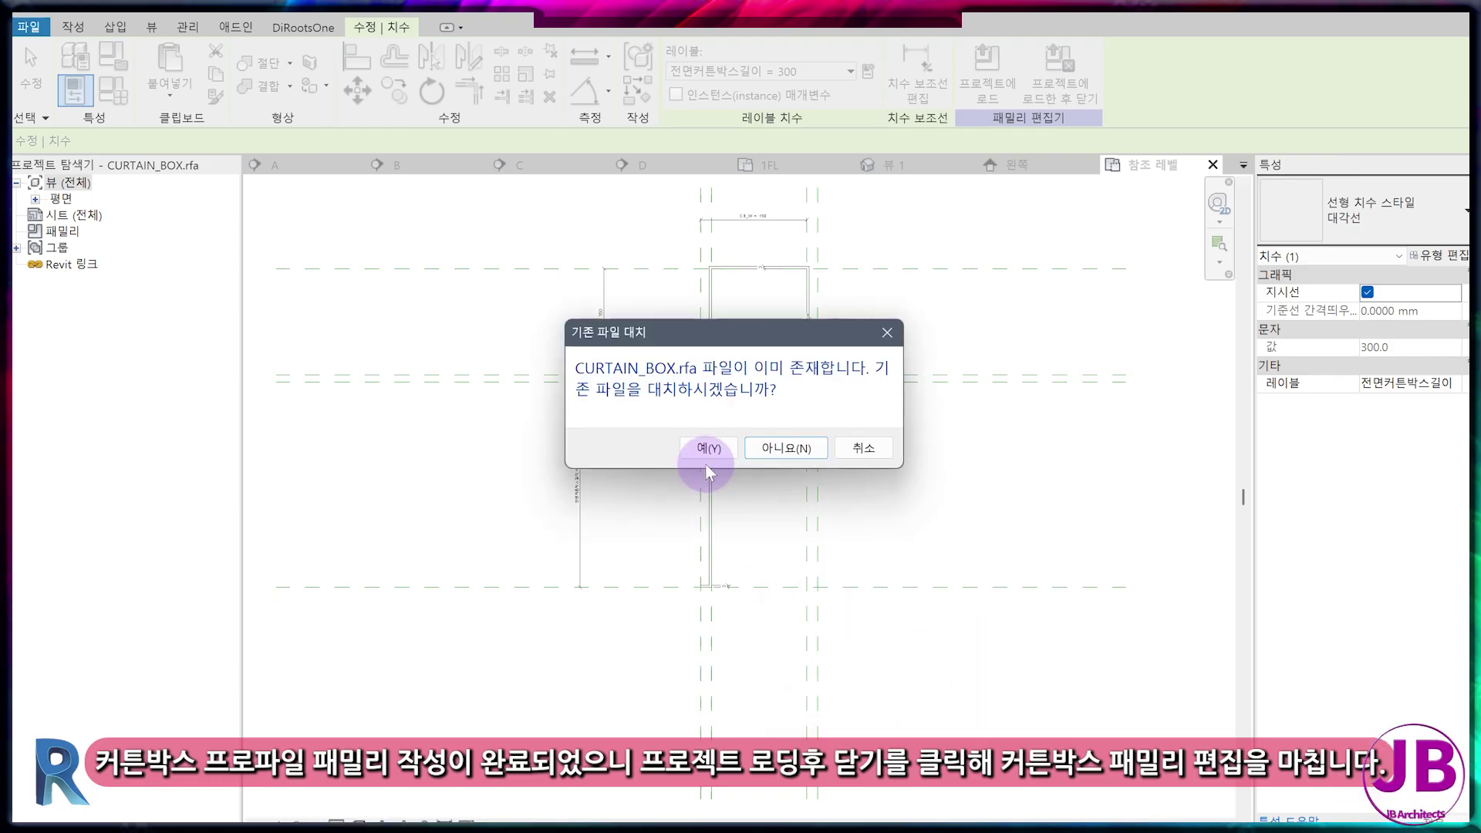
pyautogui.click(706, 448)
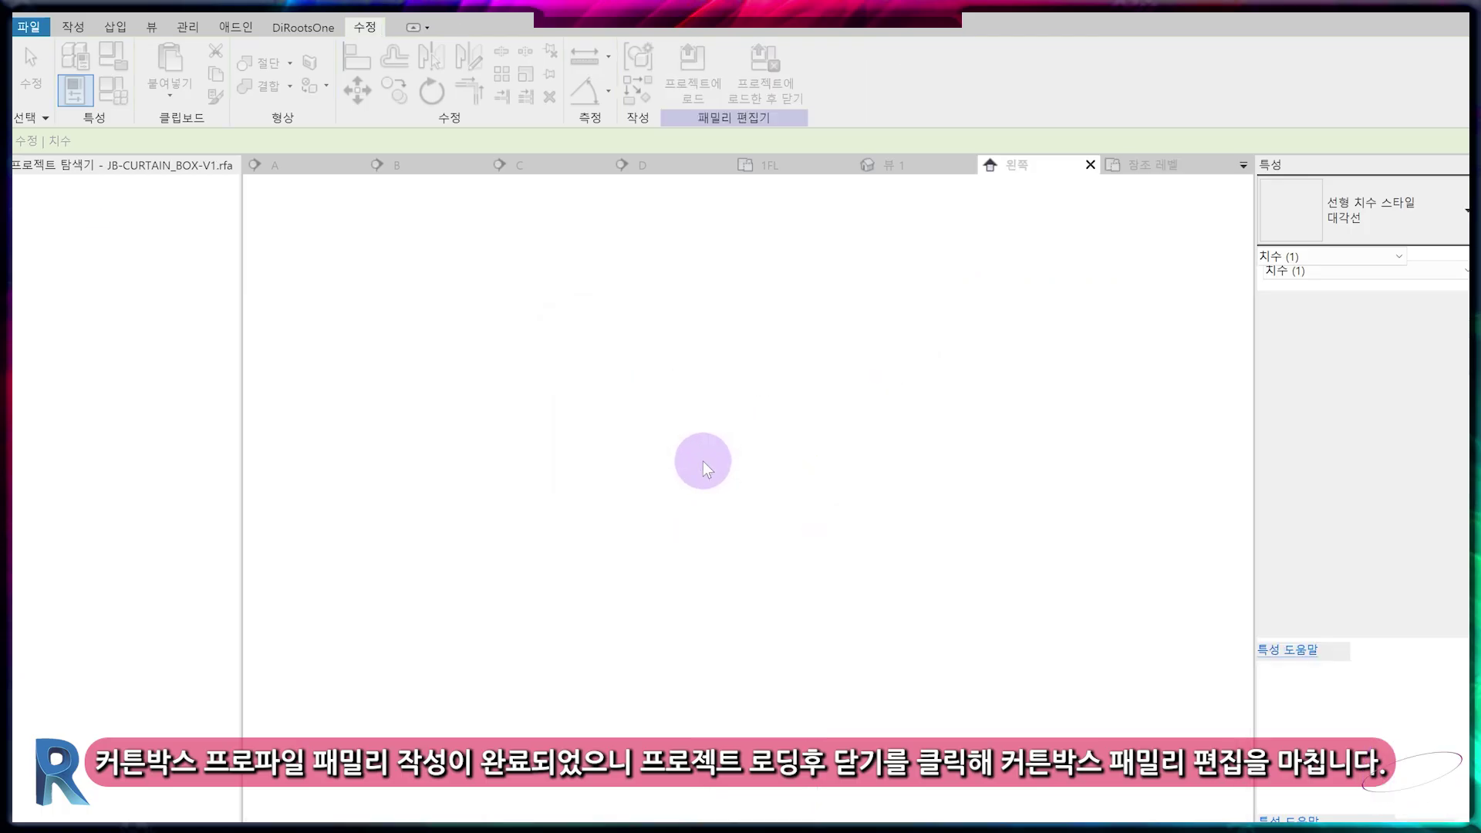
pyautogui.click(695, 402)
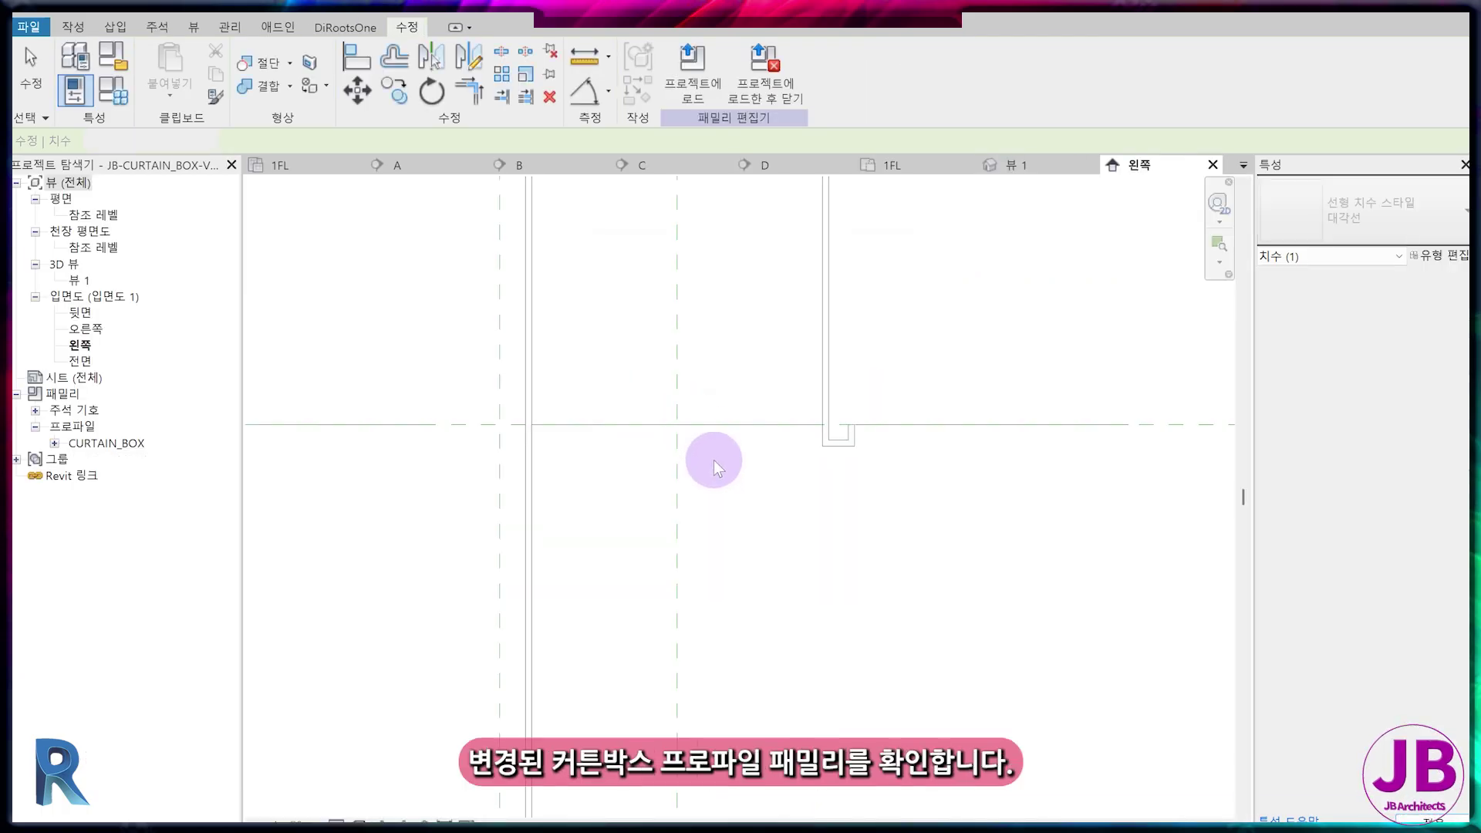
pyautogui.click(658, 553)
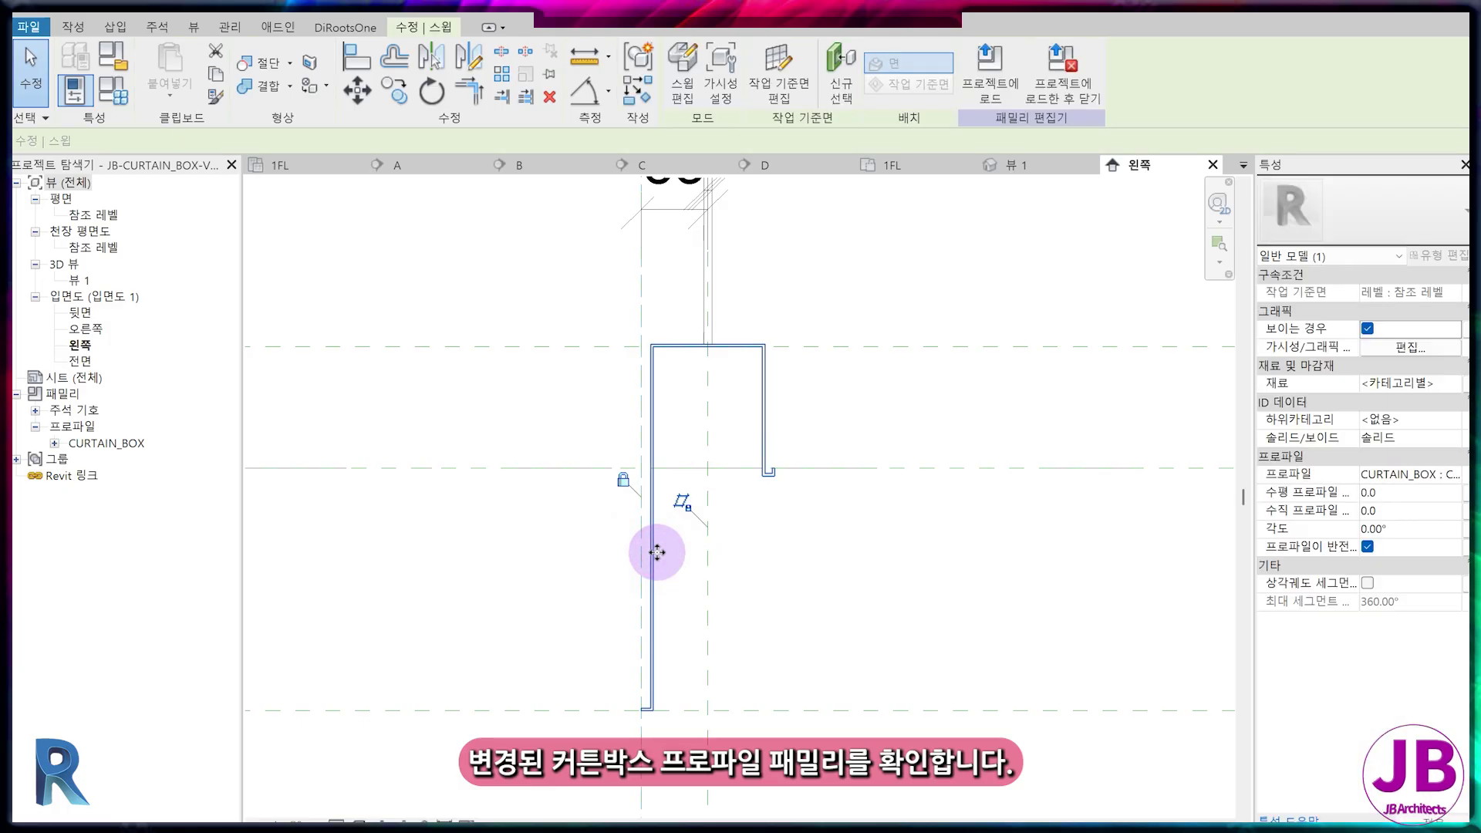
# - Associate the nested CURTAIN_BOX profile type's 전면커튼박스길이 with a new host family type parameter of the same name
pyautogui.click(54, 444)
pyautogui.click(120, 460)
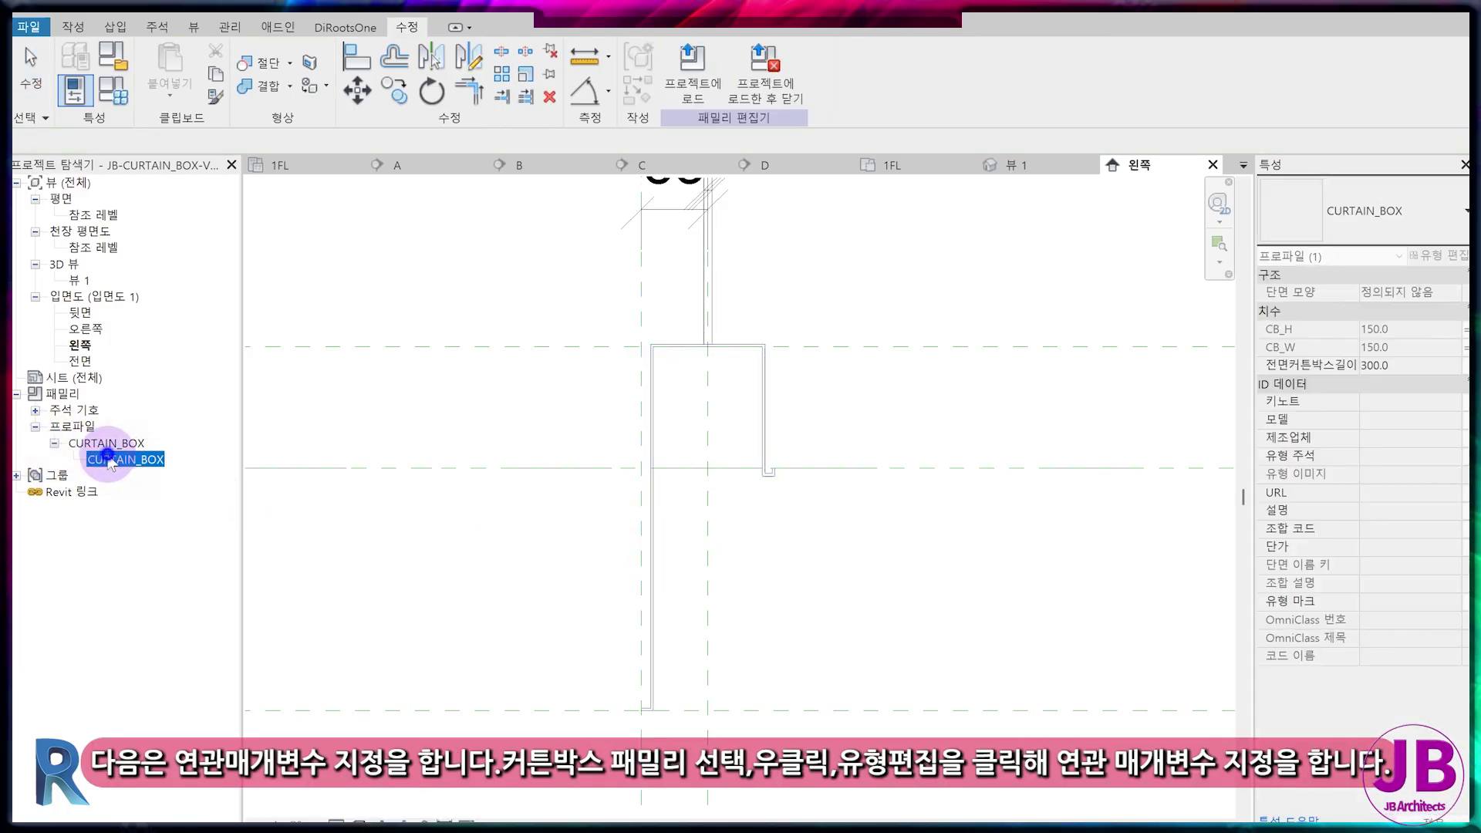
pyautogui.rightClick(110, 460)
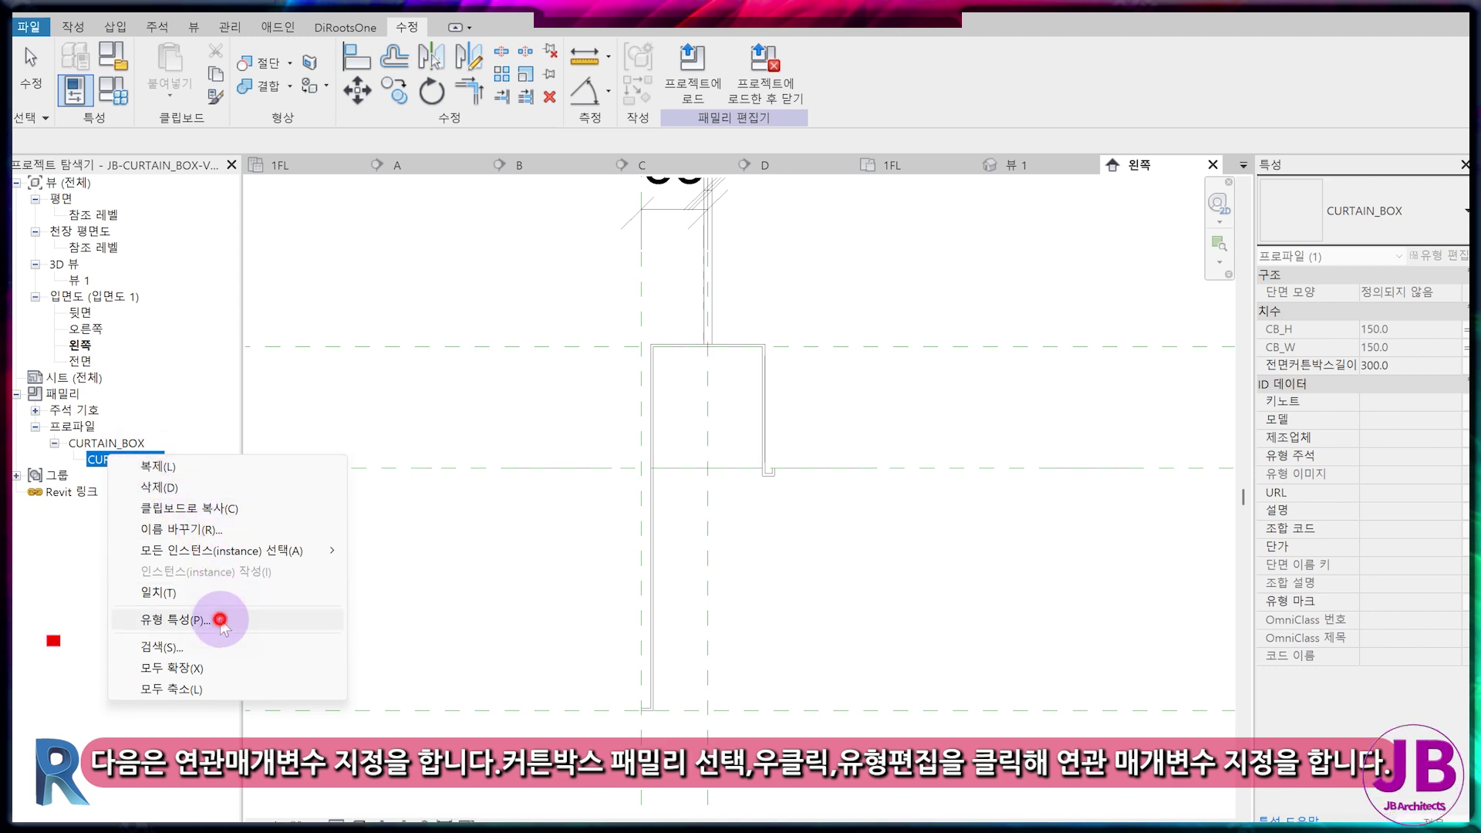
pyautogui.click(220, 619)
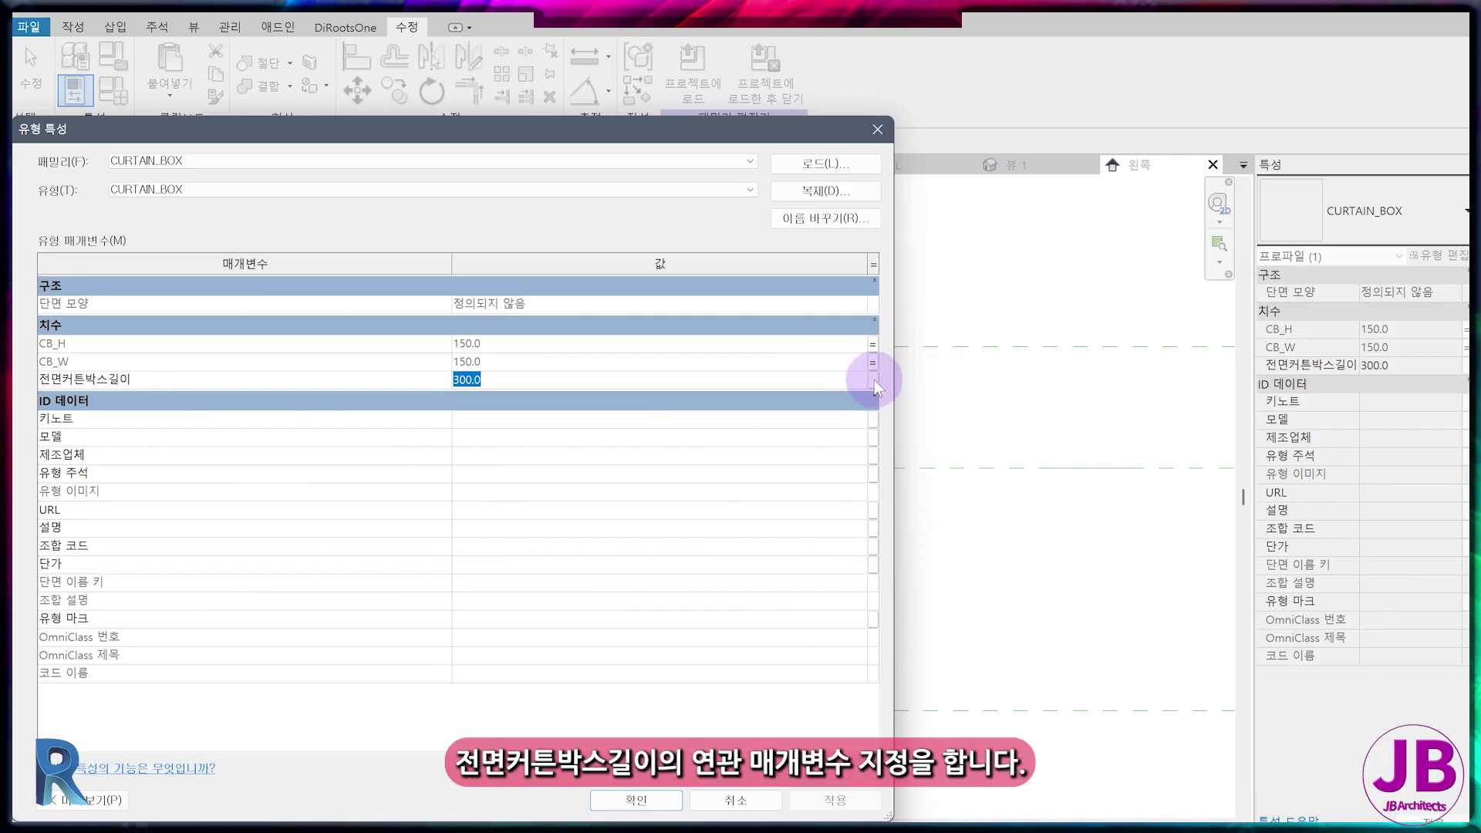
pyautogui.click(873, 380)
pyautogui.click(942, 669)
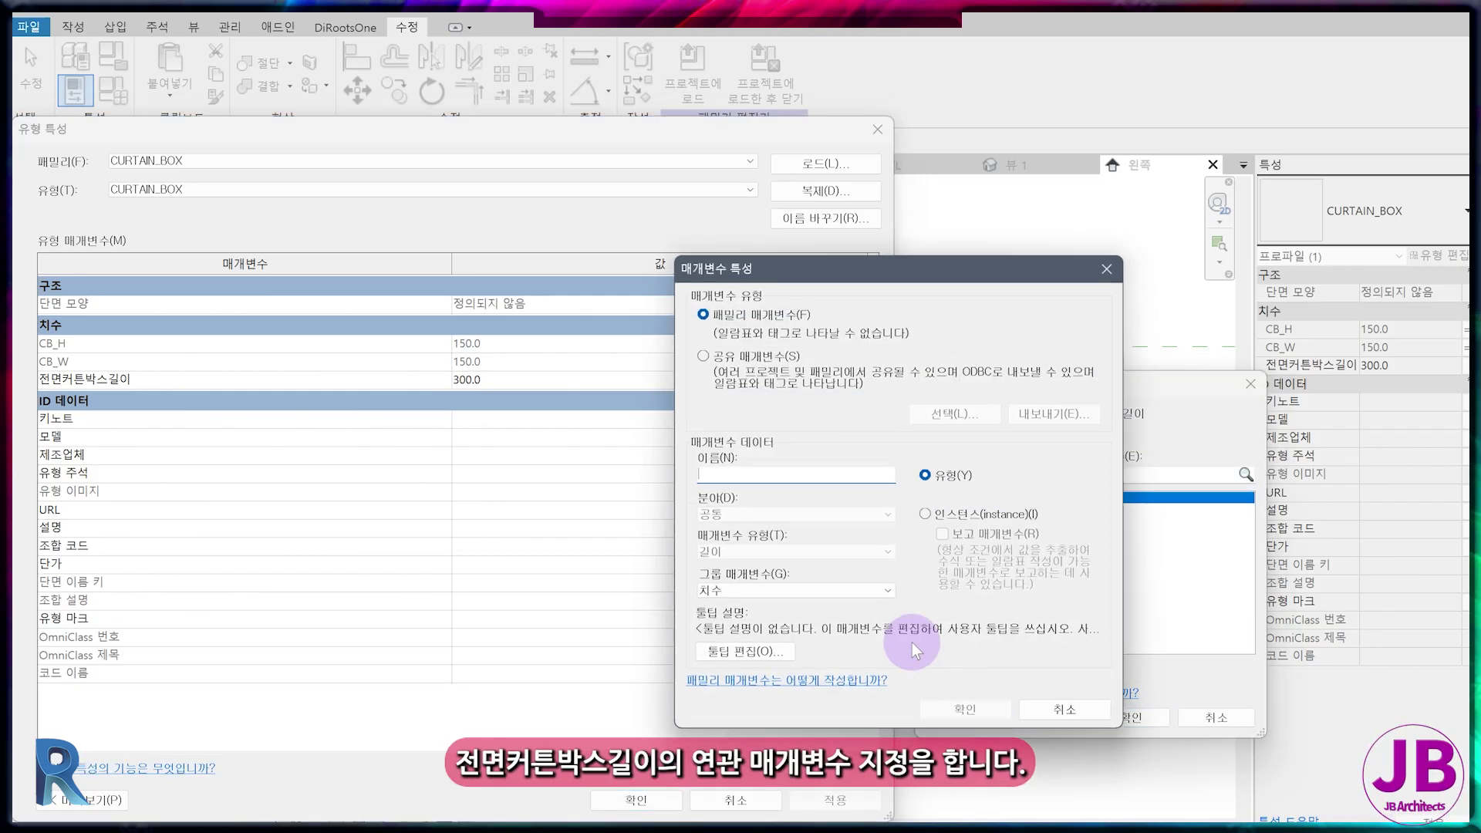
pyautogui.write('전면커튼박스길이')
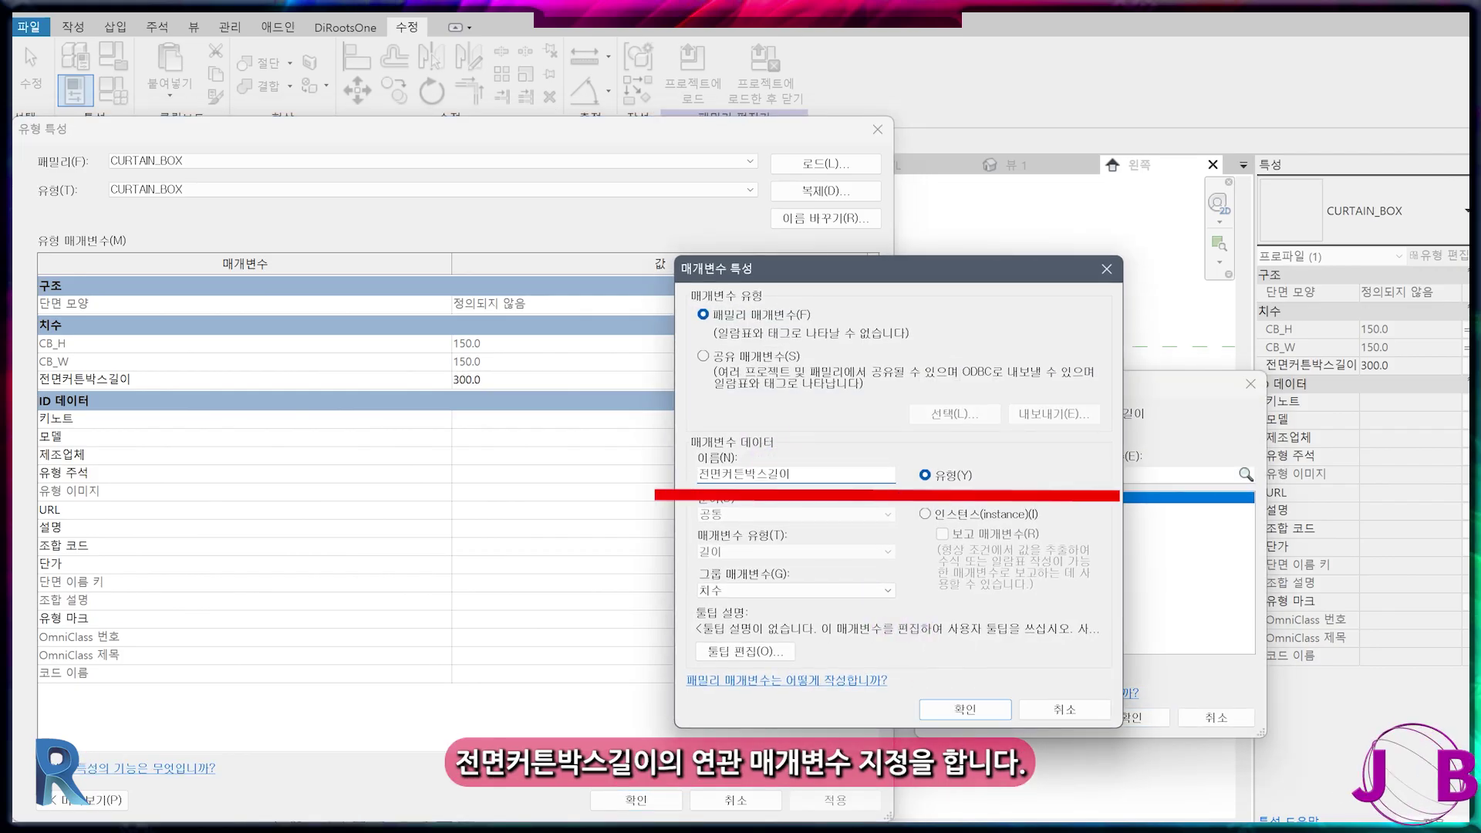
pyautogui.click(966, 709)
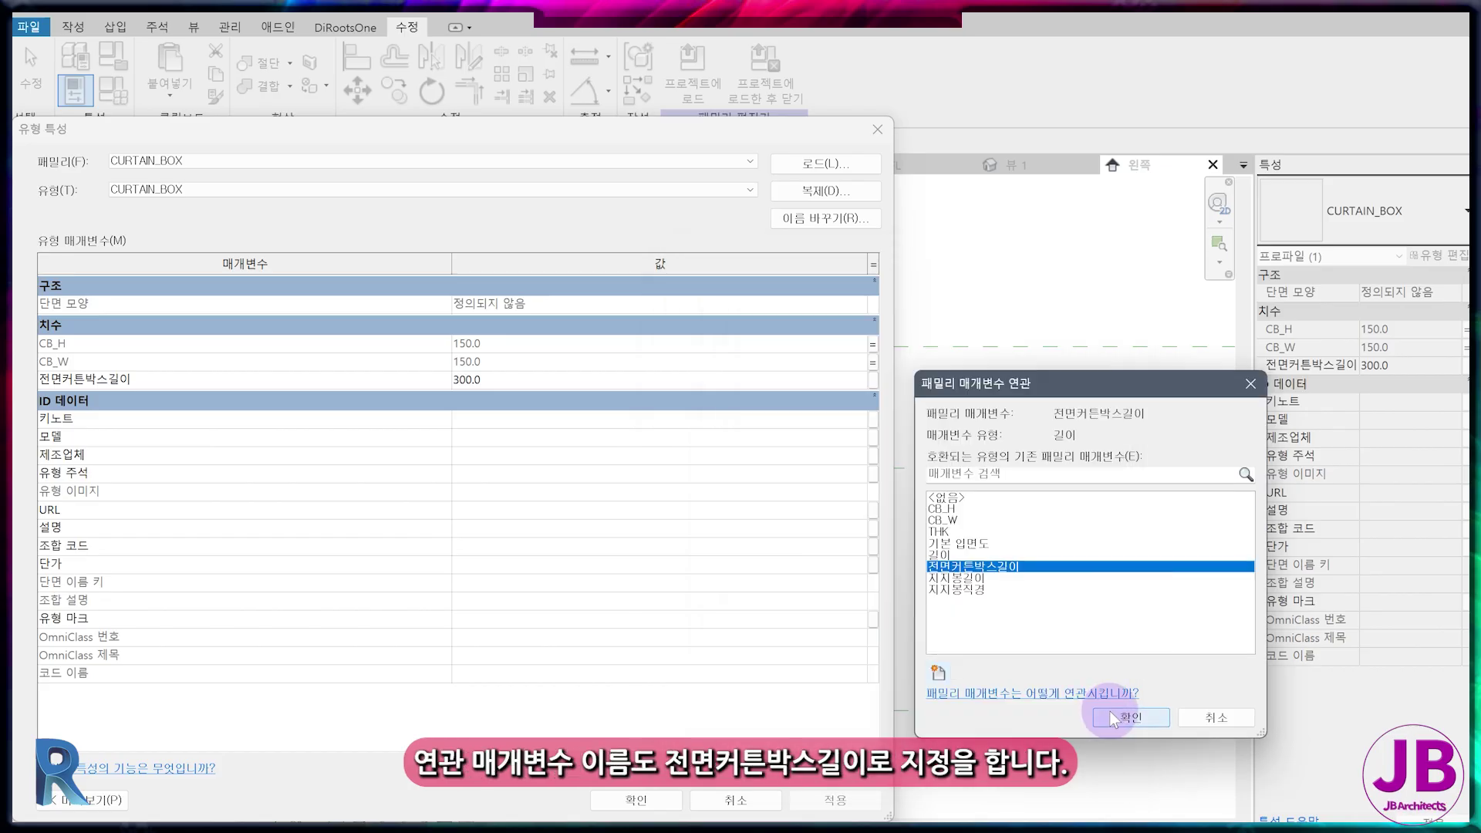
pyautogui.click(1119, 711)
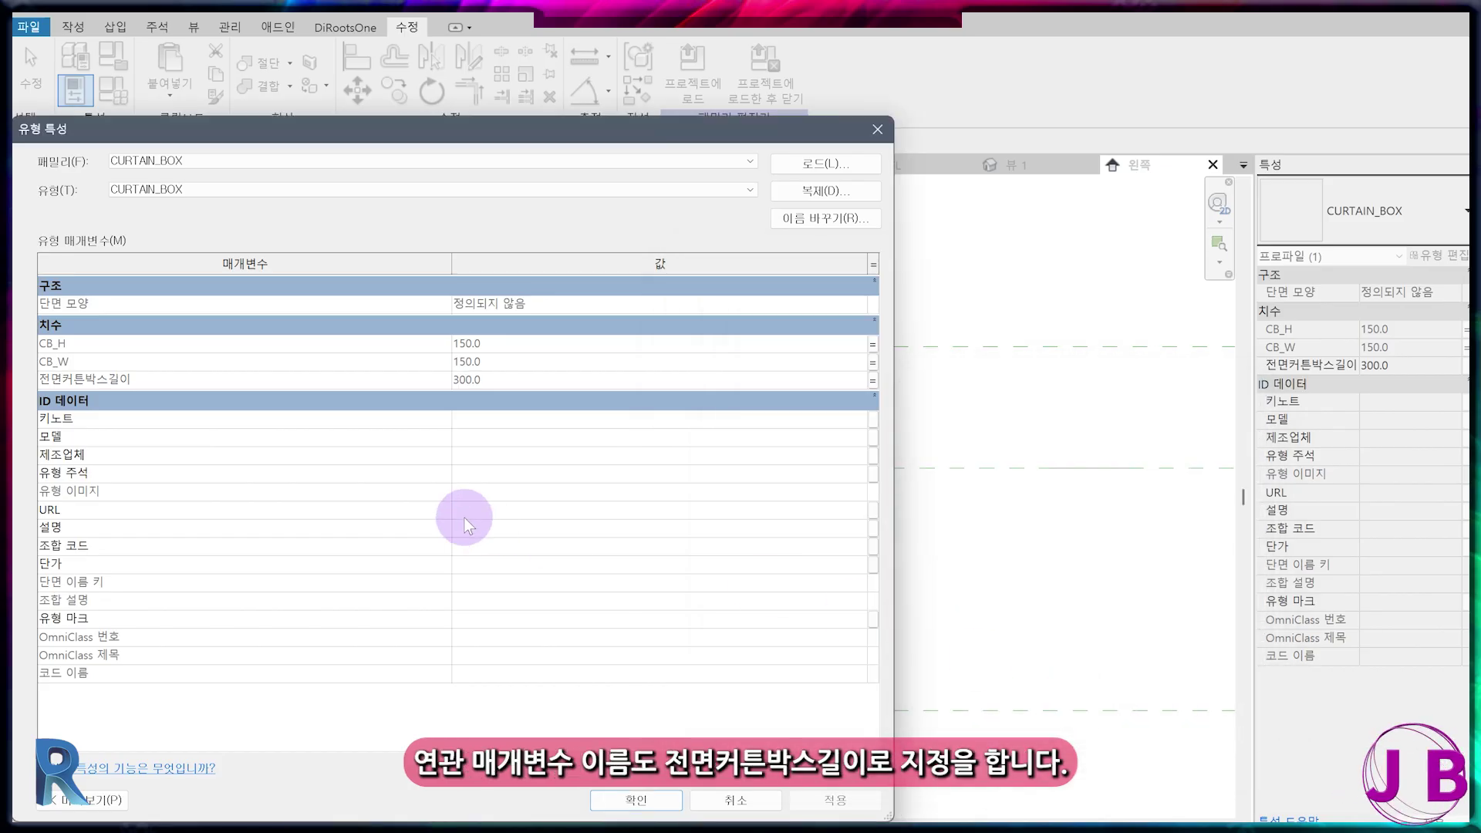
pyautogui.click(636, 802)
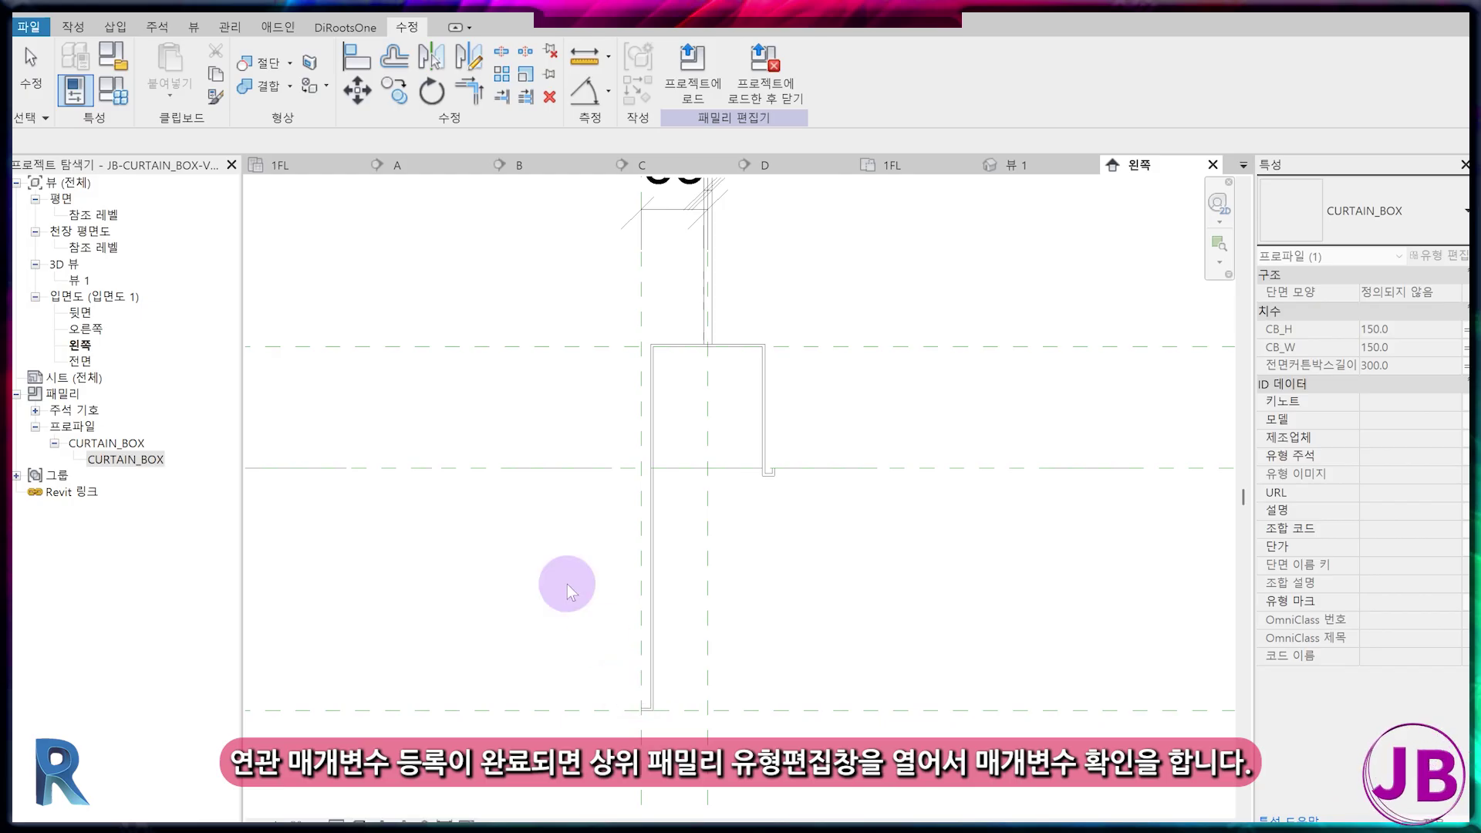
# - Move the 전면커튼박스길이 parameter to the top of the dimensions group in the family types
pyautogui.click(114, 93)
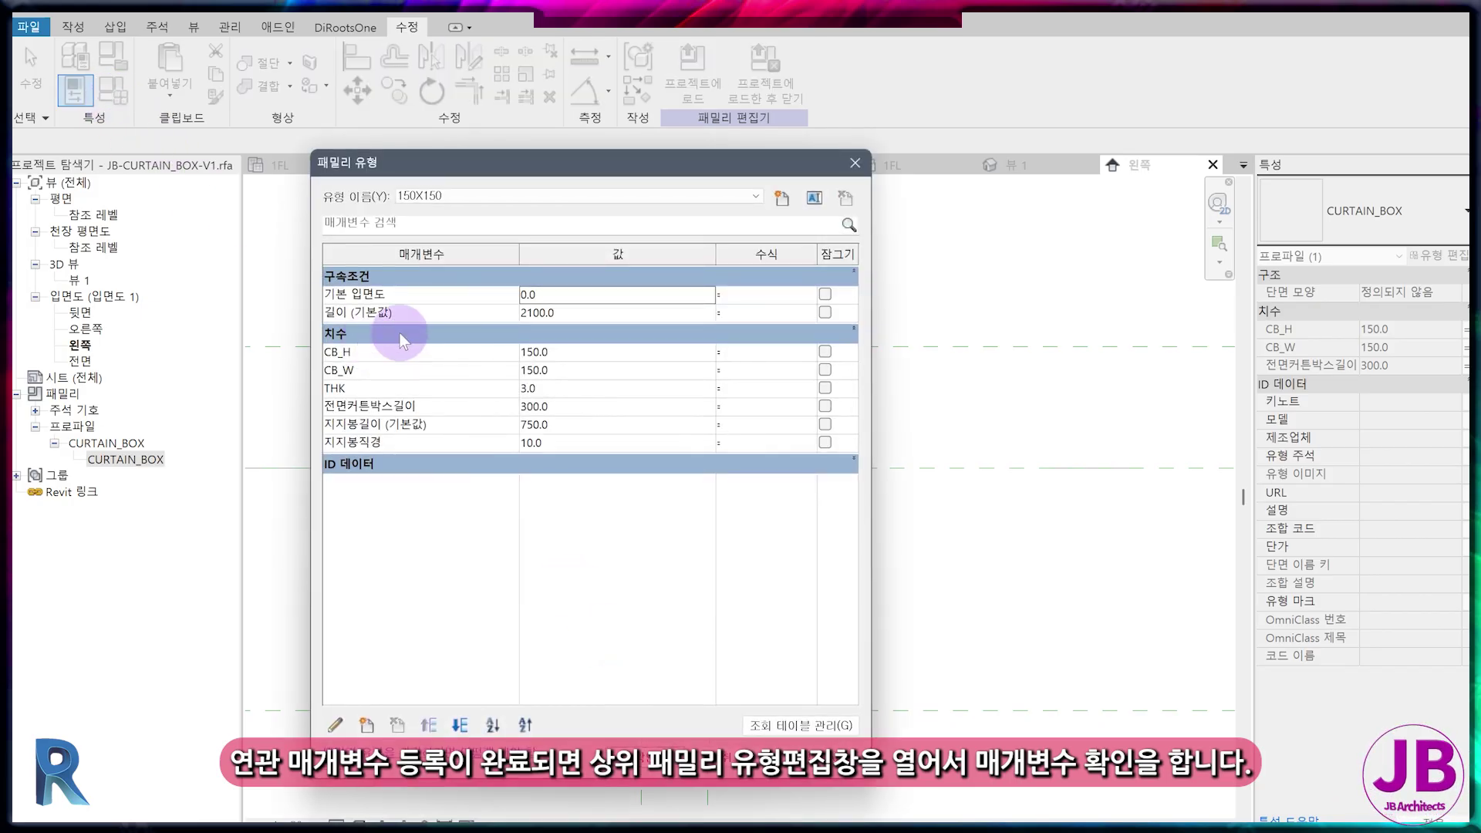
pyautogui.click(385, 402)
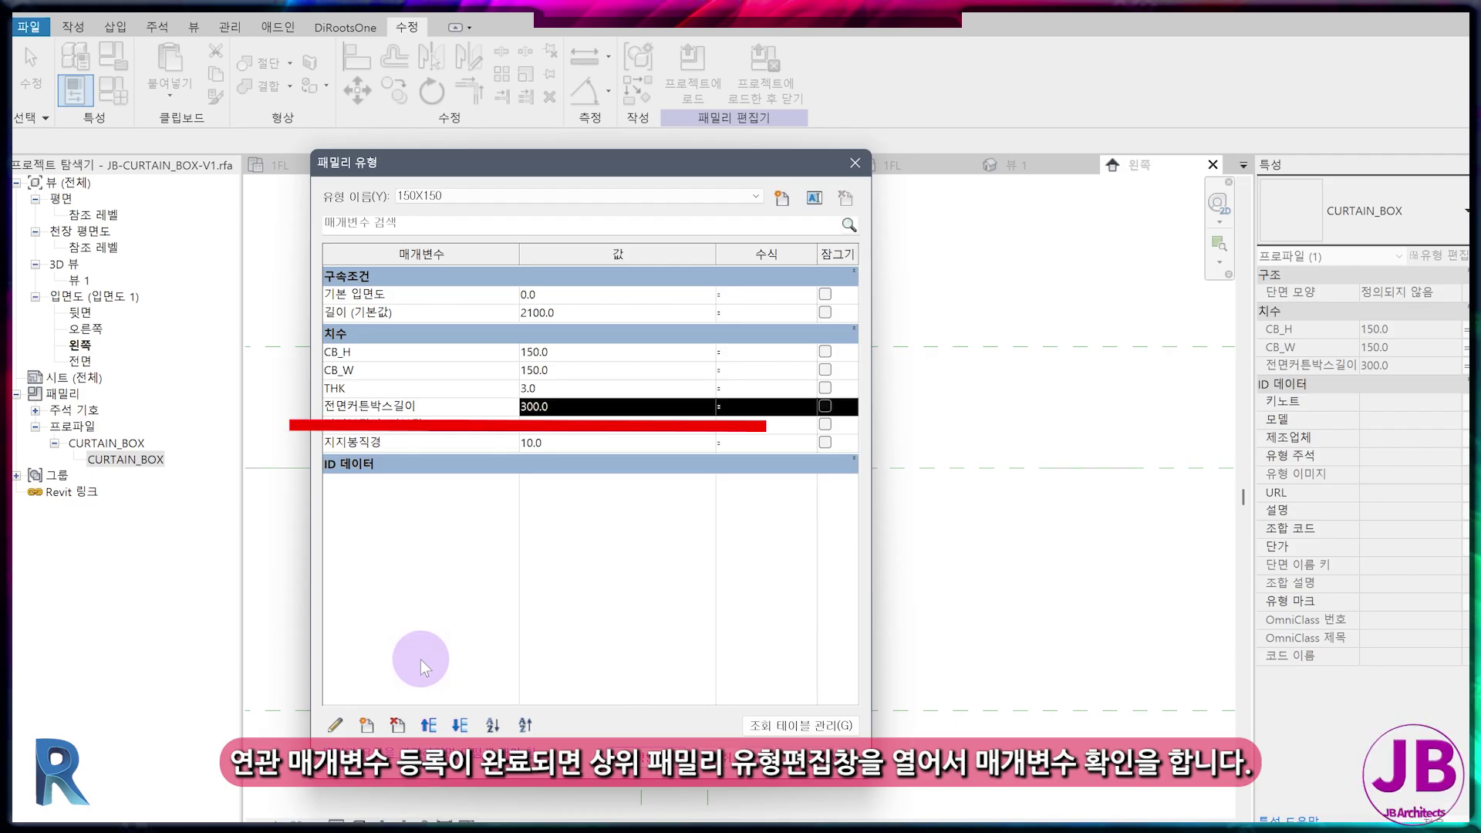
pyautogui.click(429, 725)
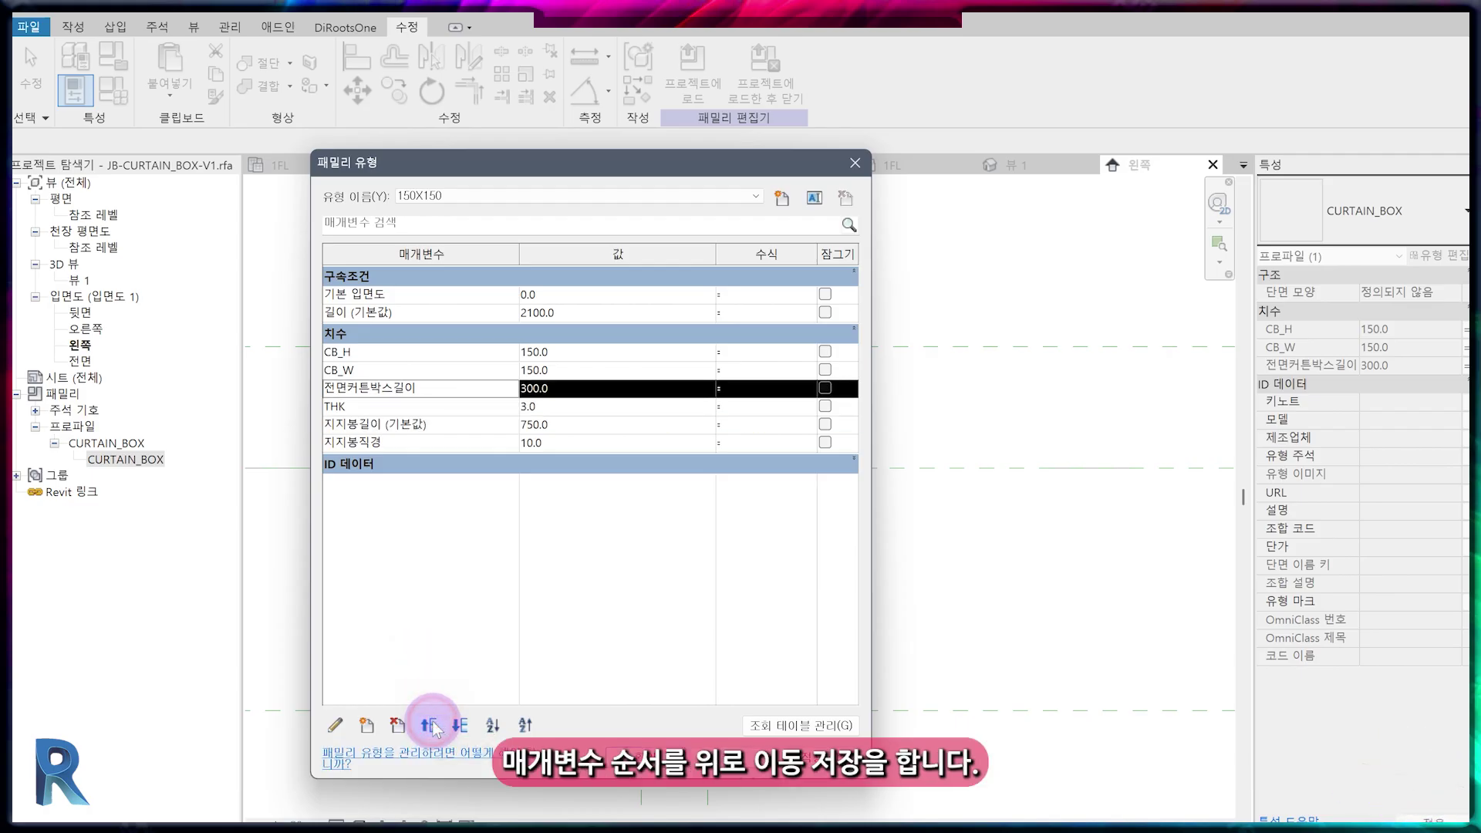
pyautogui.click(429, 725)
pyautogui.click(429, 726)
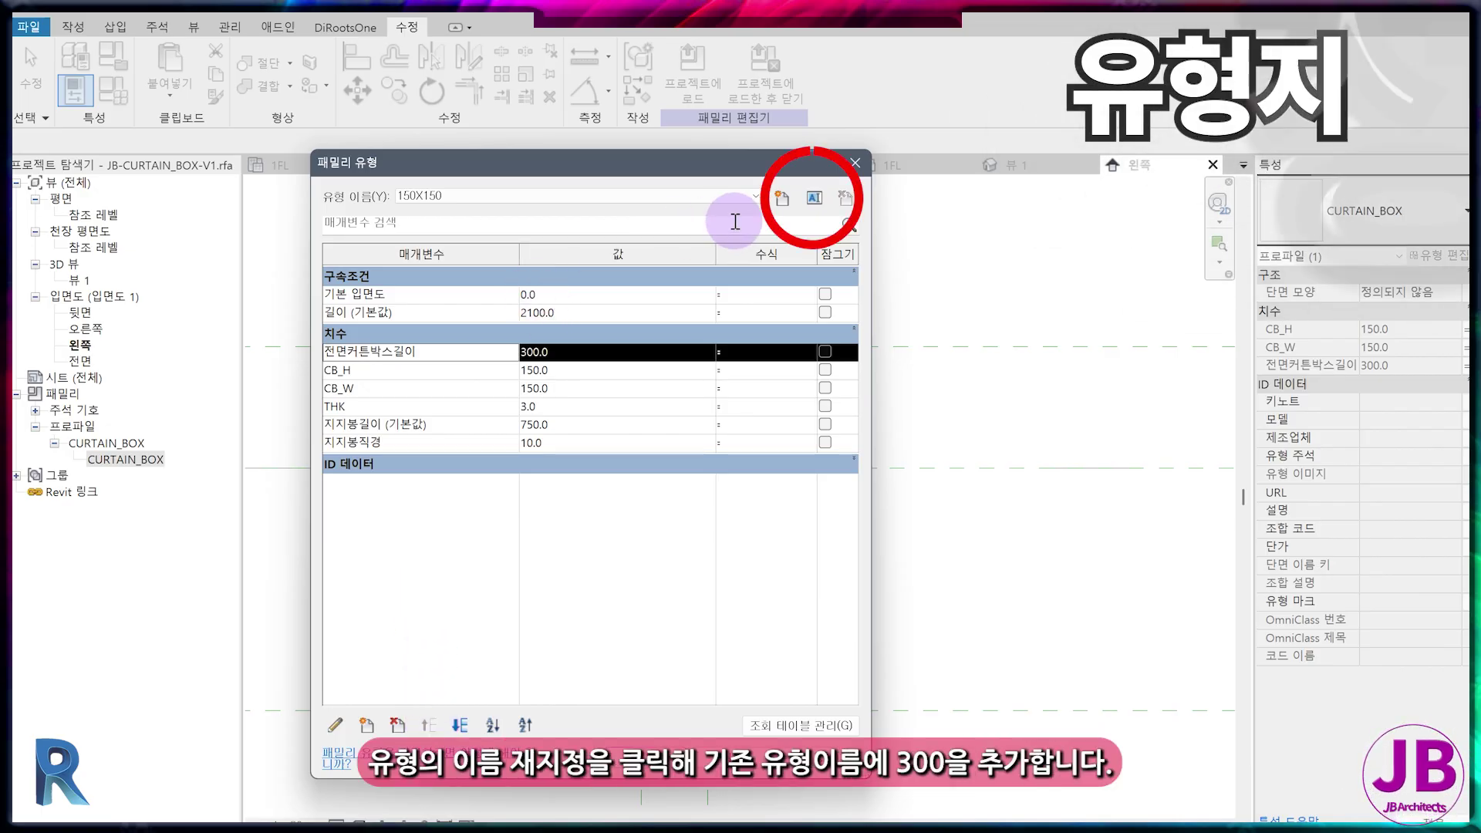
# - Rename the family type 150X150 as 150X150-300
pyautogui.click(814, 198)
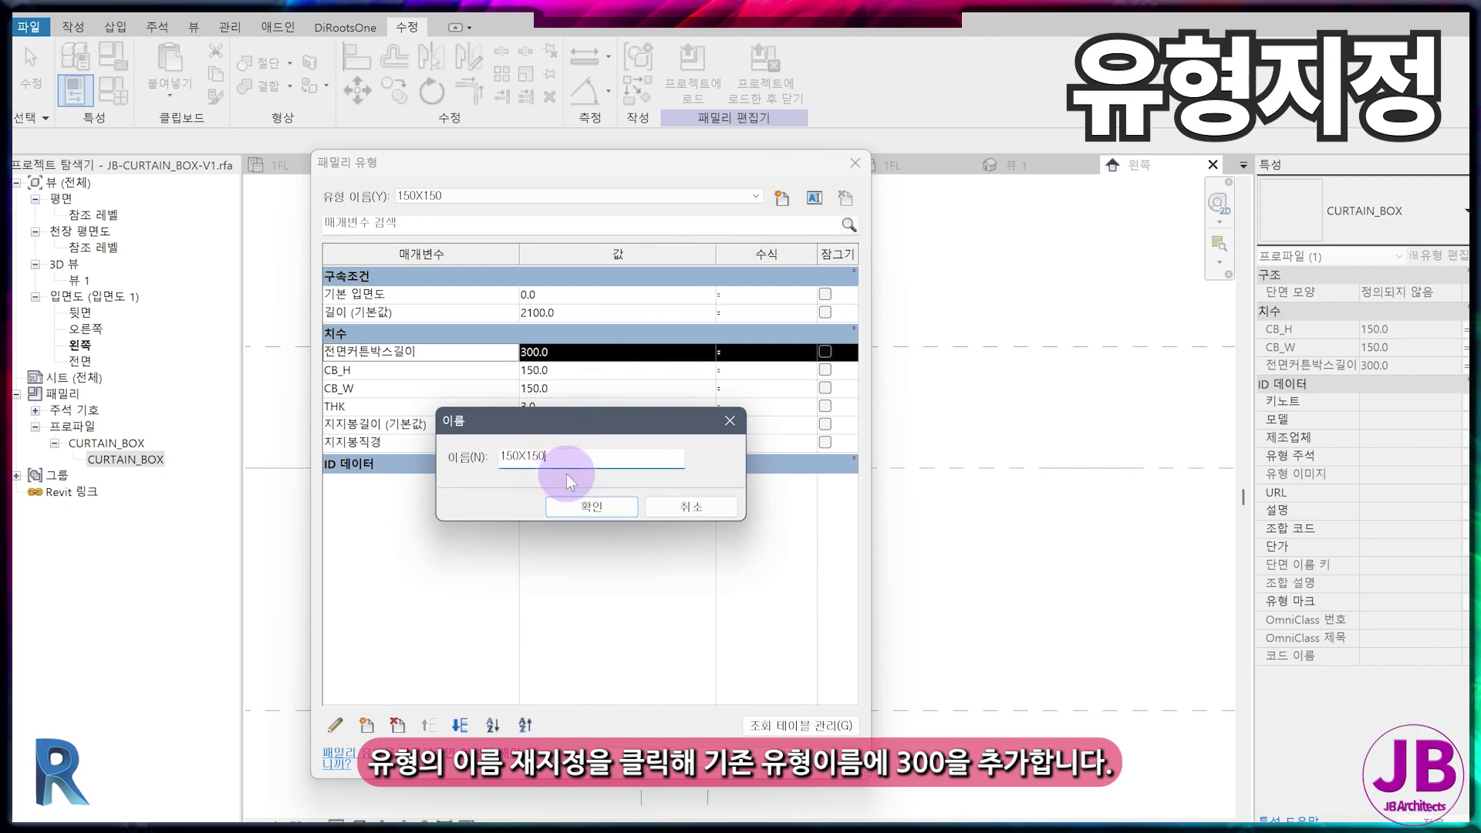
pyautogui.write('-300')
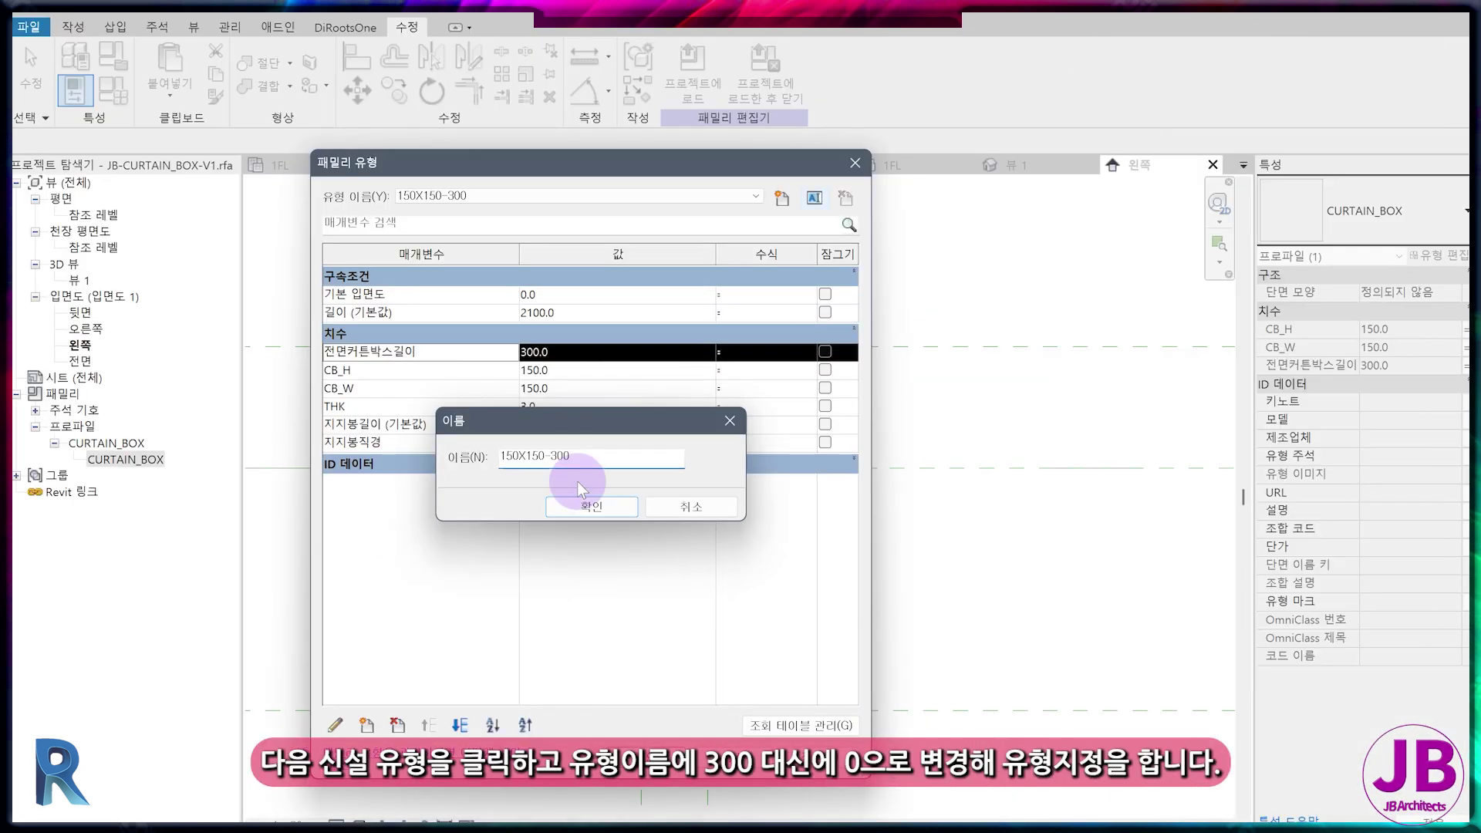
pyautogui.click(635, 494)
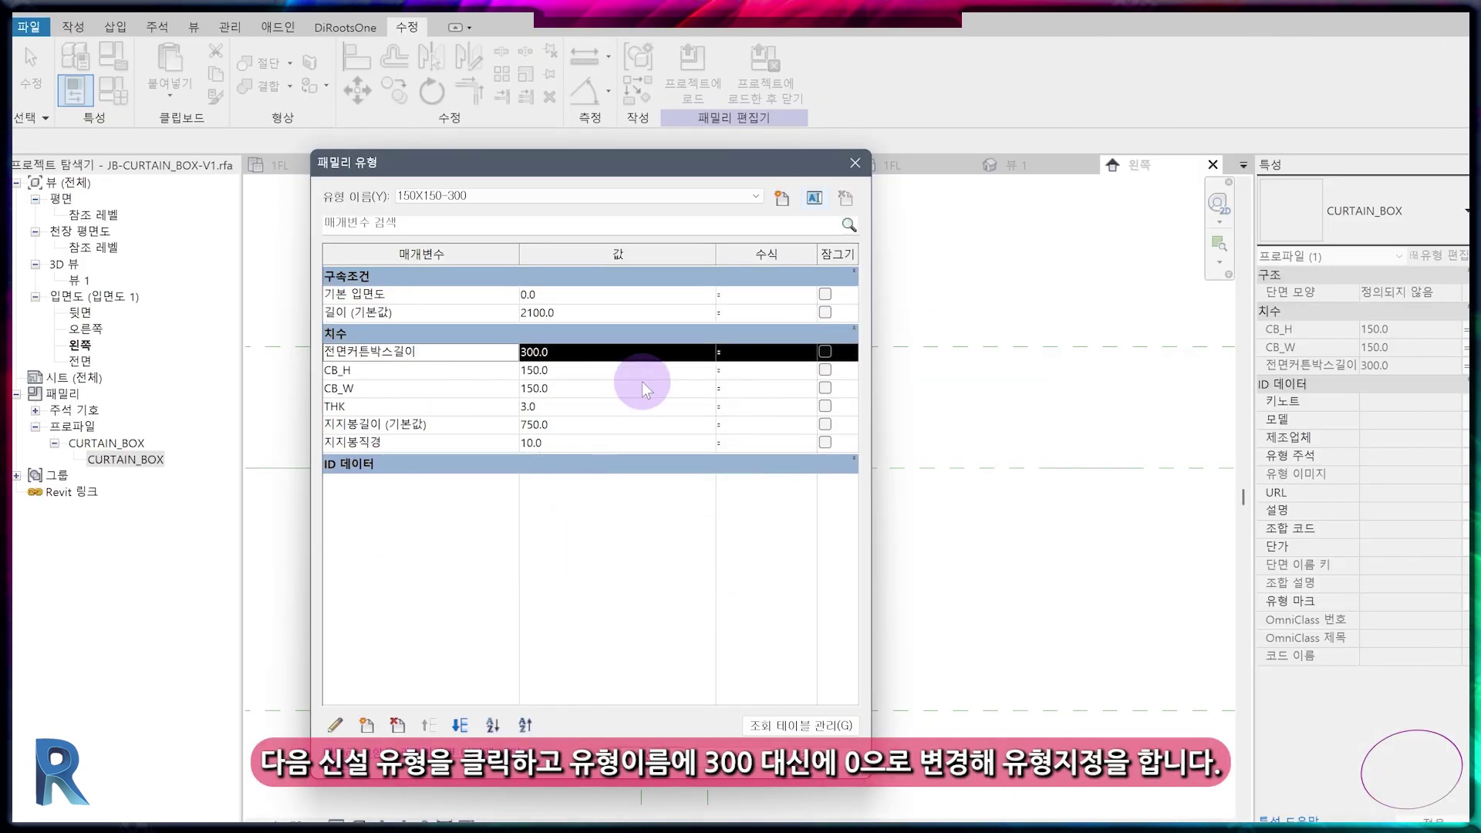
# - Create and apply a new family type named 150X150-0 with 전면커튼박스길이 set to 0
pyautogui.click(791, 202)
pyautogui.write('150X150-0')
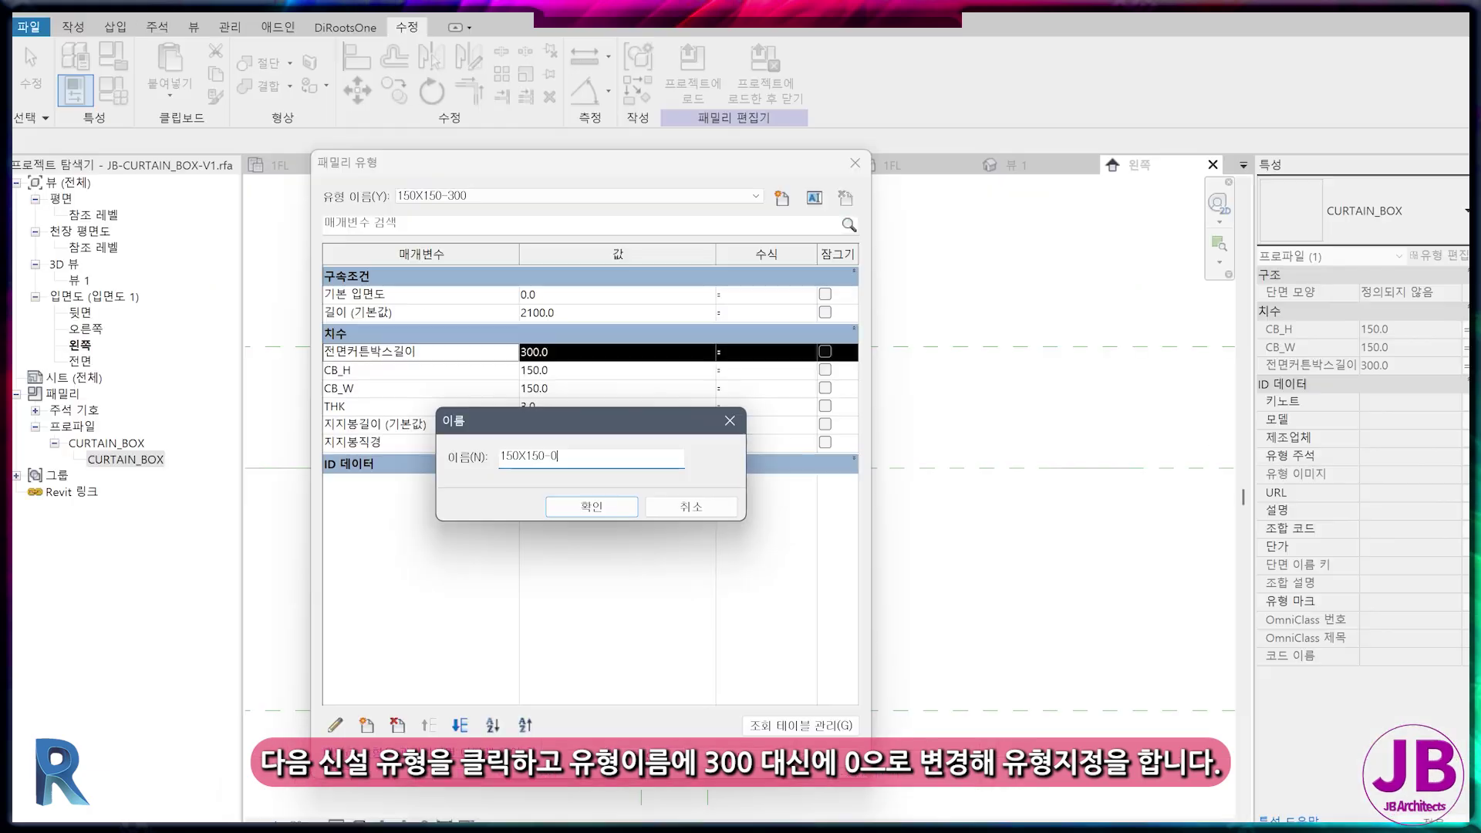
pyautogui.press('Return')
pyautogui.click(590, 352)
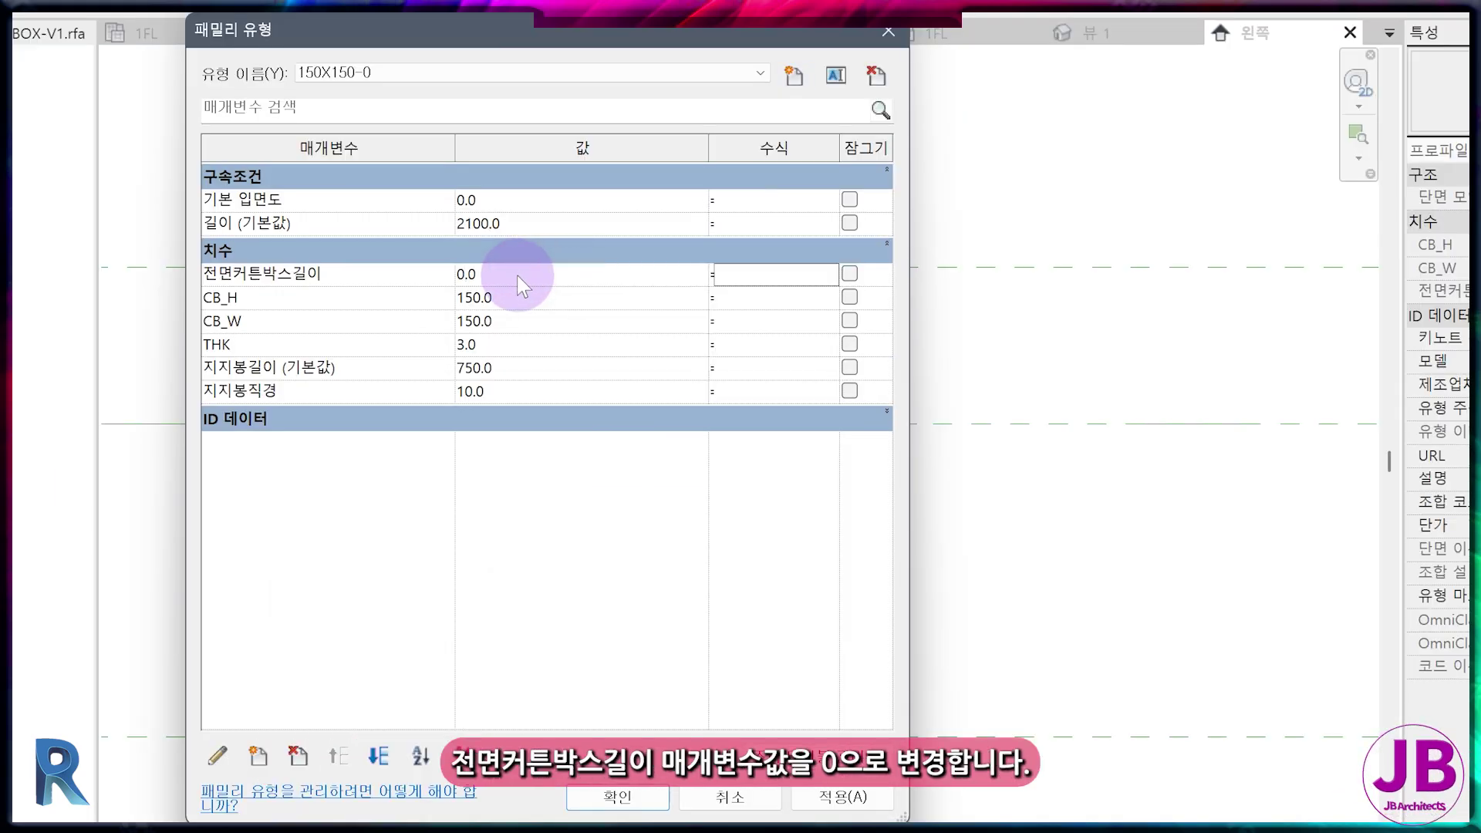
pyautogui.click(428, 69)
pyautogui.click(455, 89)
pyautogui.click(842, 797)
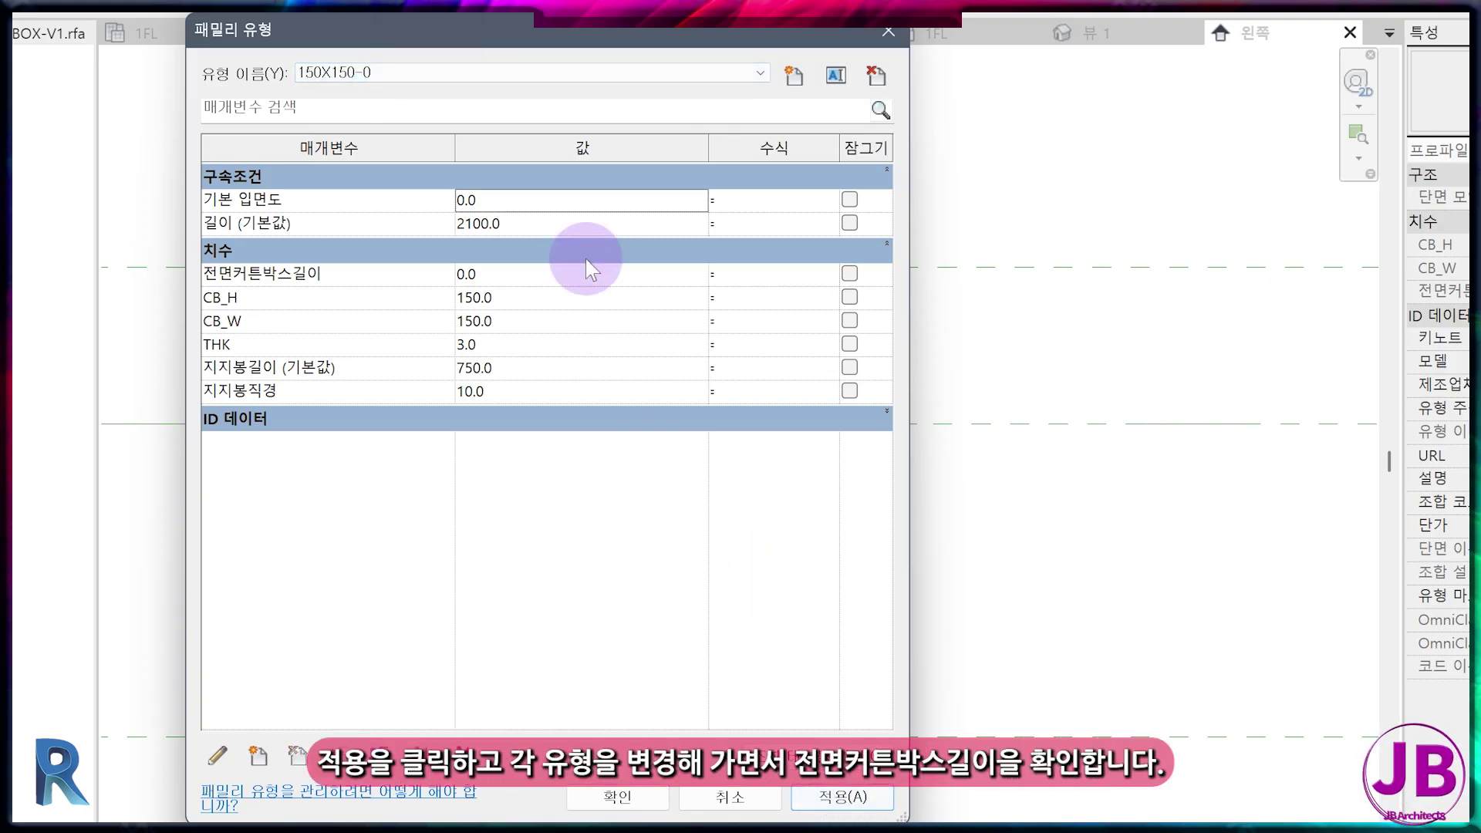
# - Check 전면커튼박스길이 in the family types 150X150-300 and 150X150-0, and accept the family types with 150X150-0 current
pyautogui.click(470, 65)
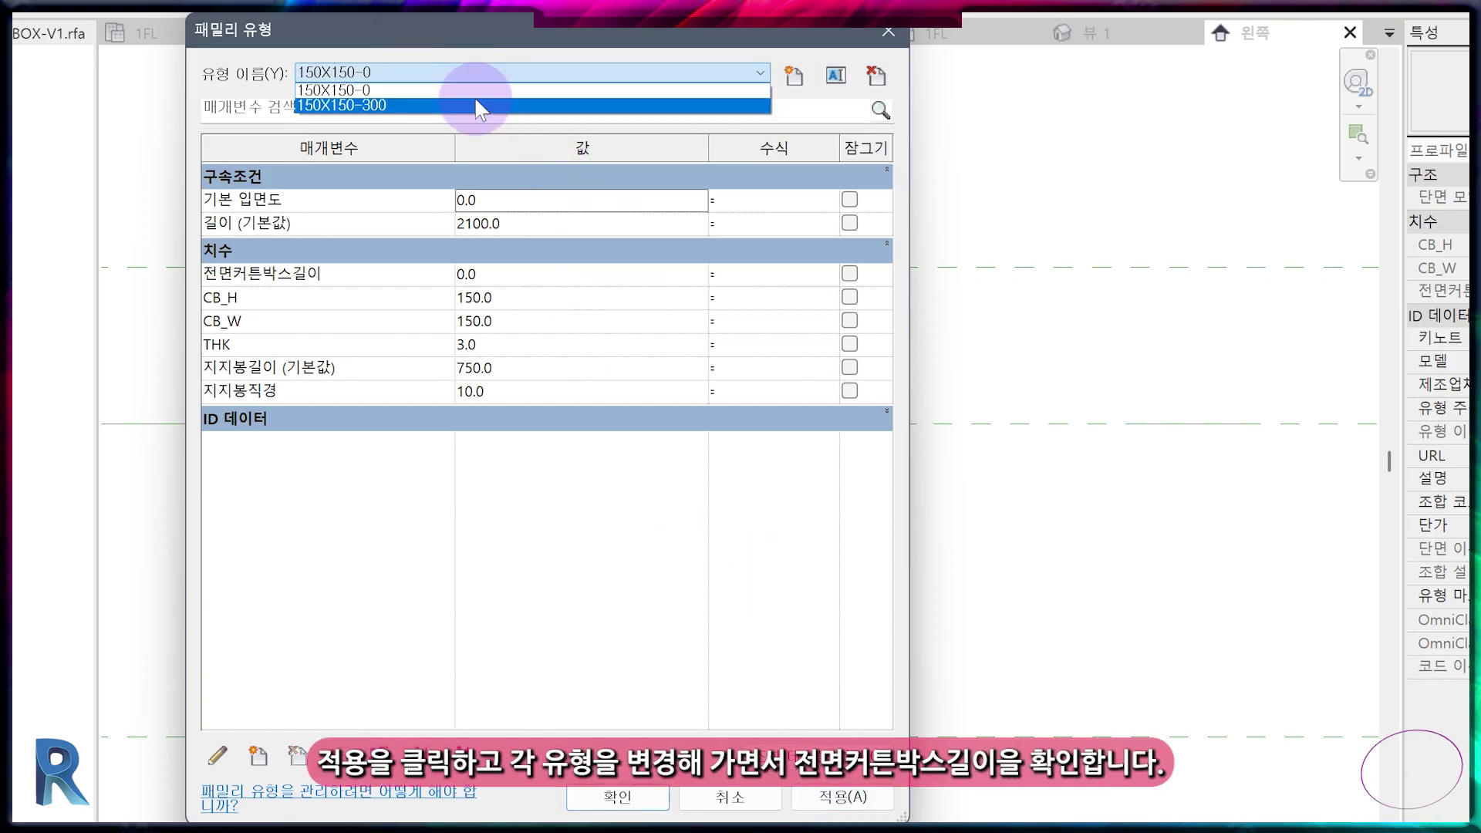
pyautogui.click(476, 99)
pyautogui.click(425, 74)
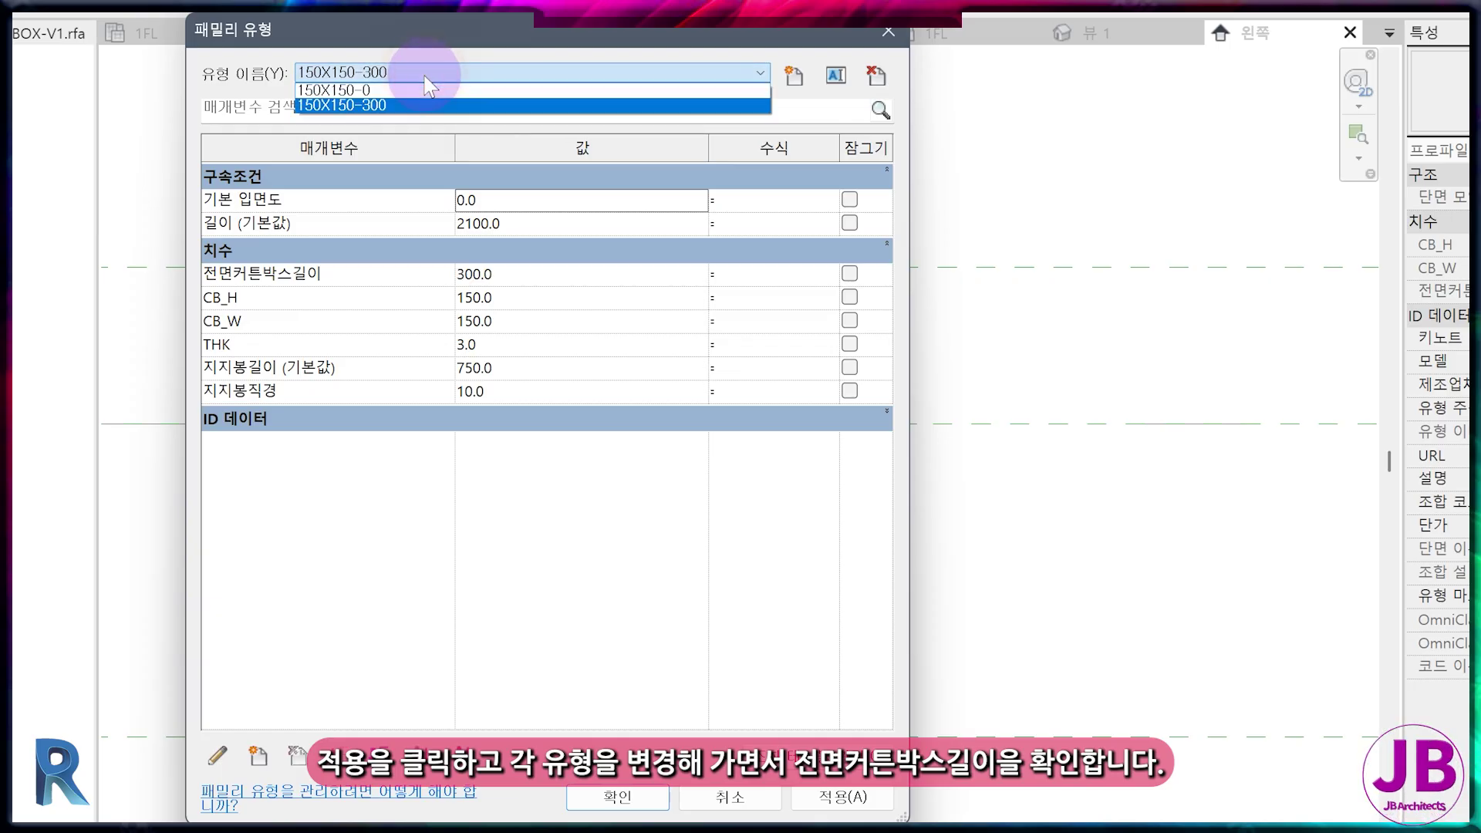
pyautogui.click(426, 90)
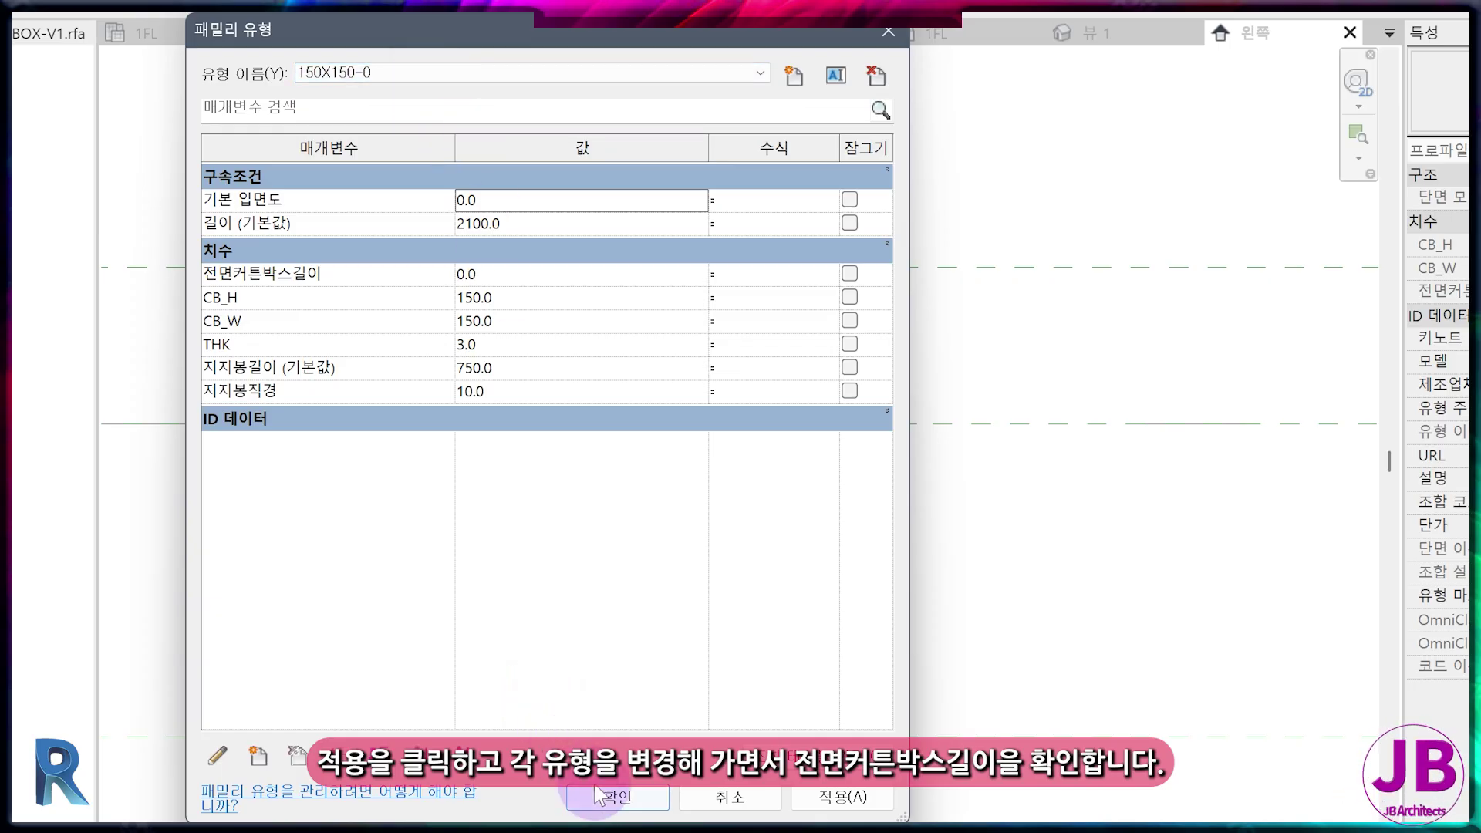
pyautogui.click(600, 796)
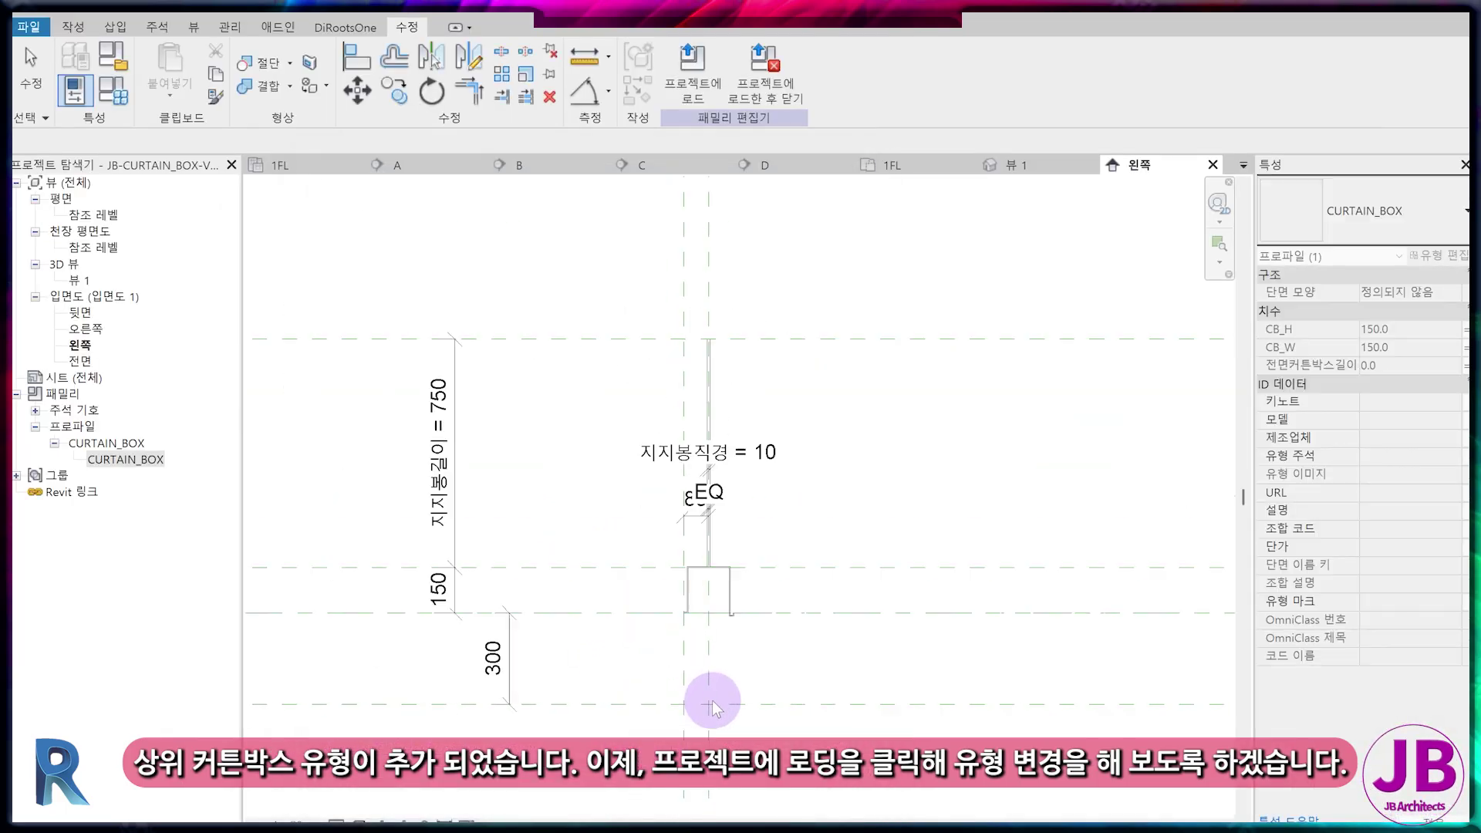
# - Load the curtain box family into the project and close it, overwriting the existing version without its parameter values
pyautogui.scroll(-1, 713, 702)
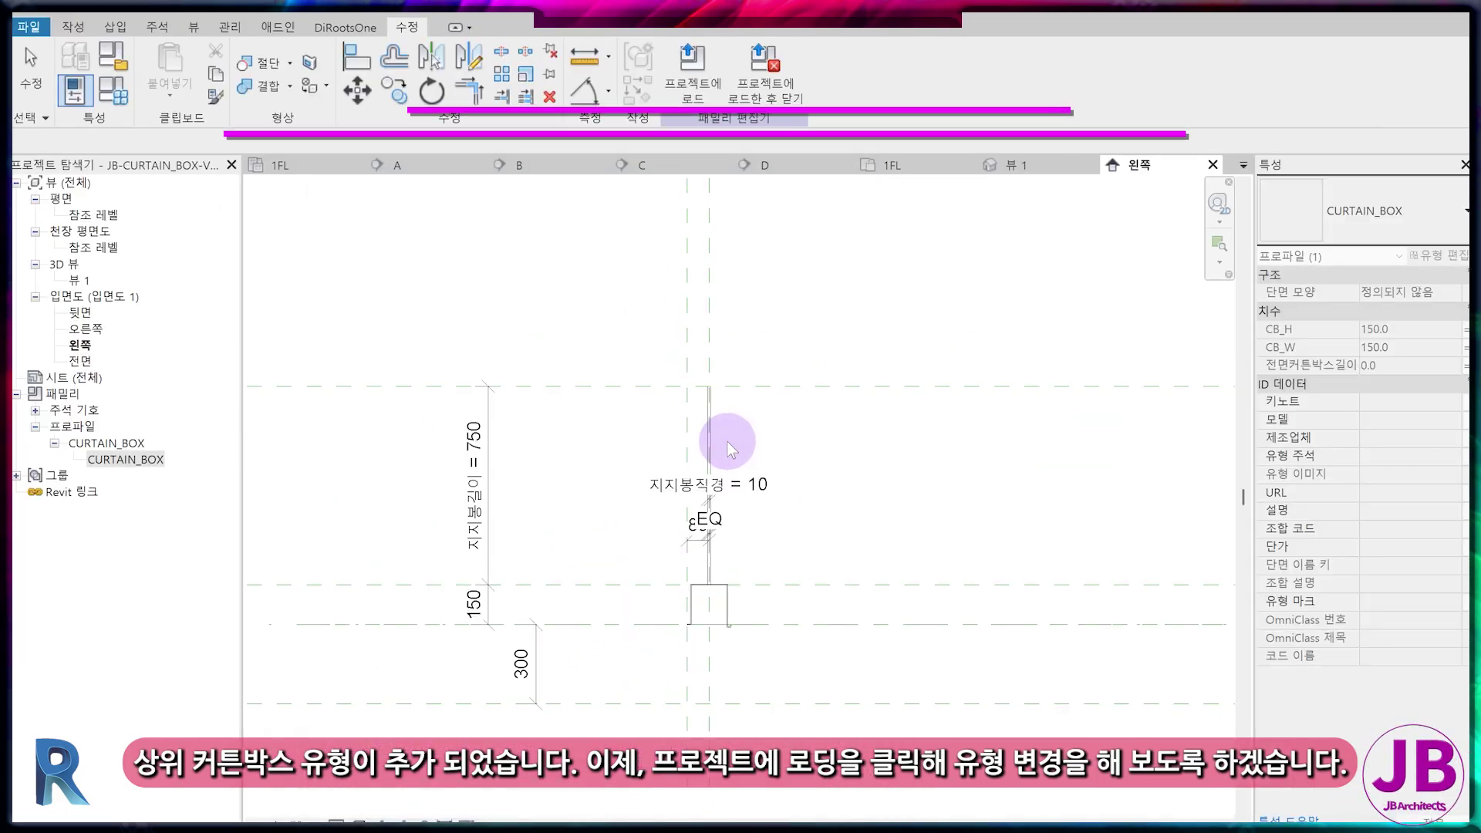
pyautogui.click(773, 98)
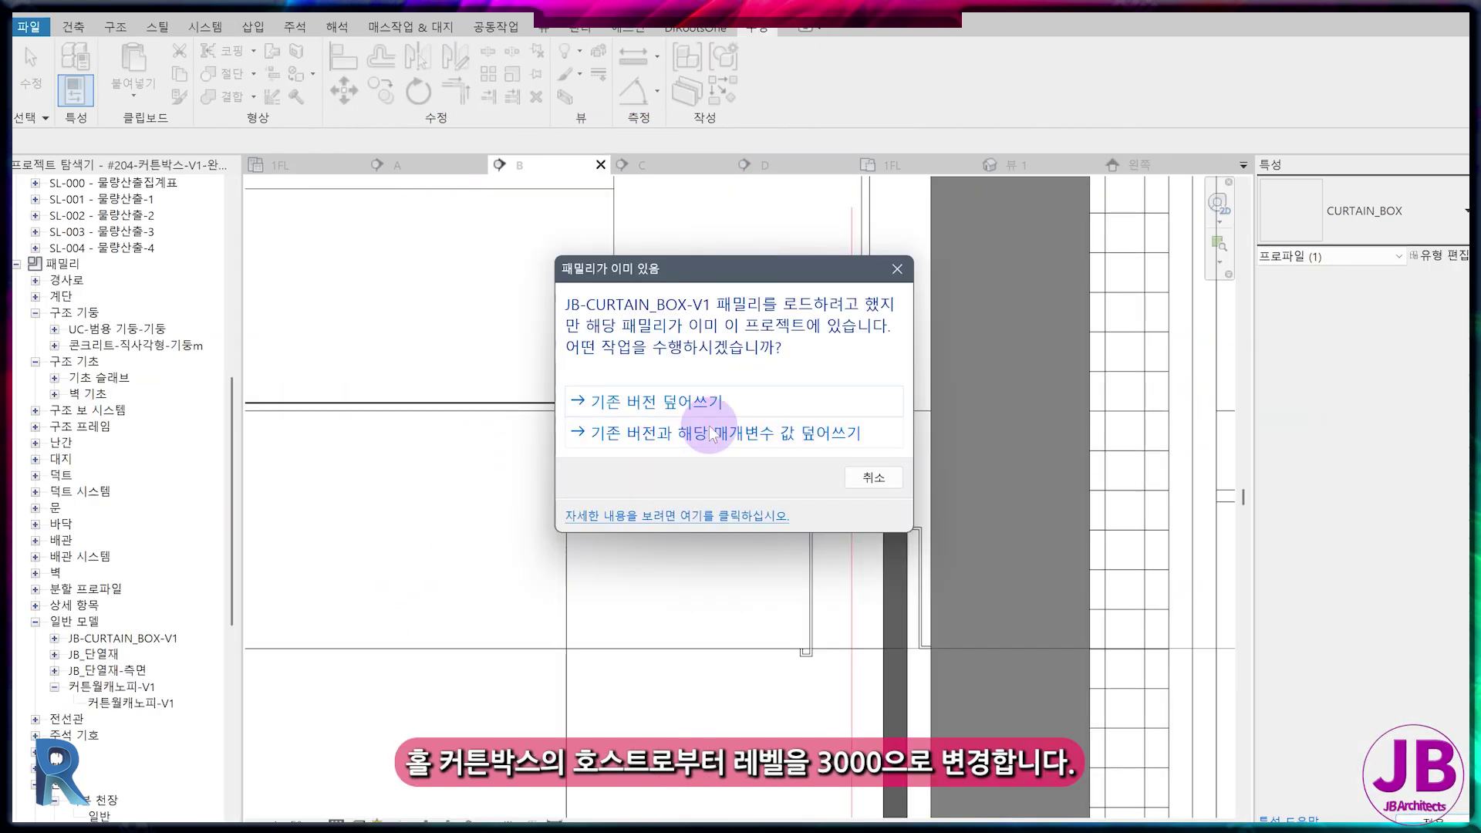
pyautogui.click(696, 398)
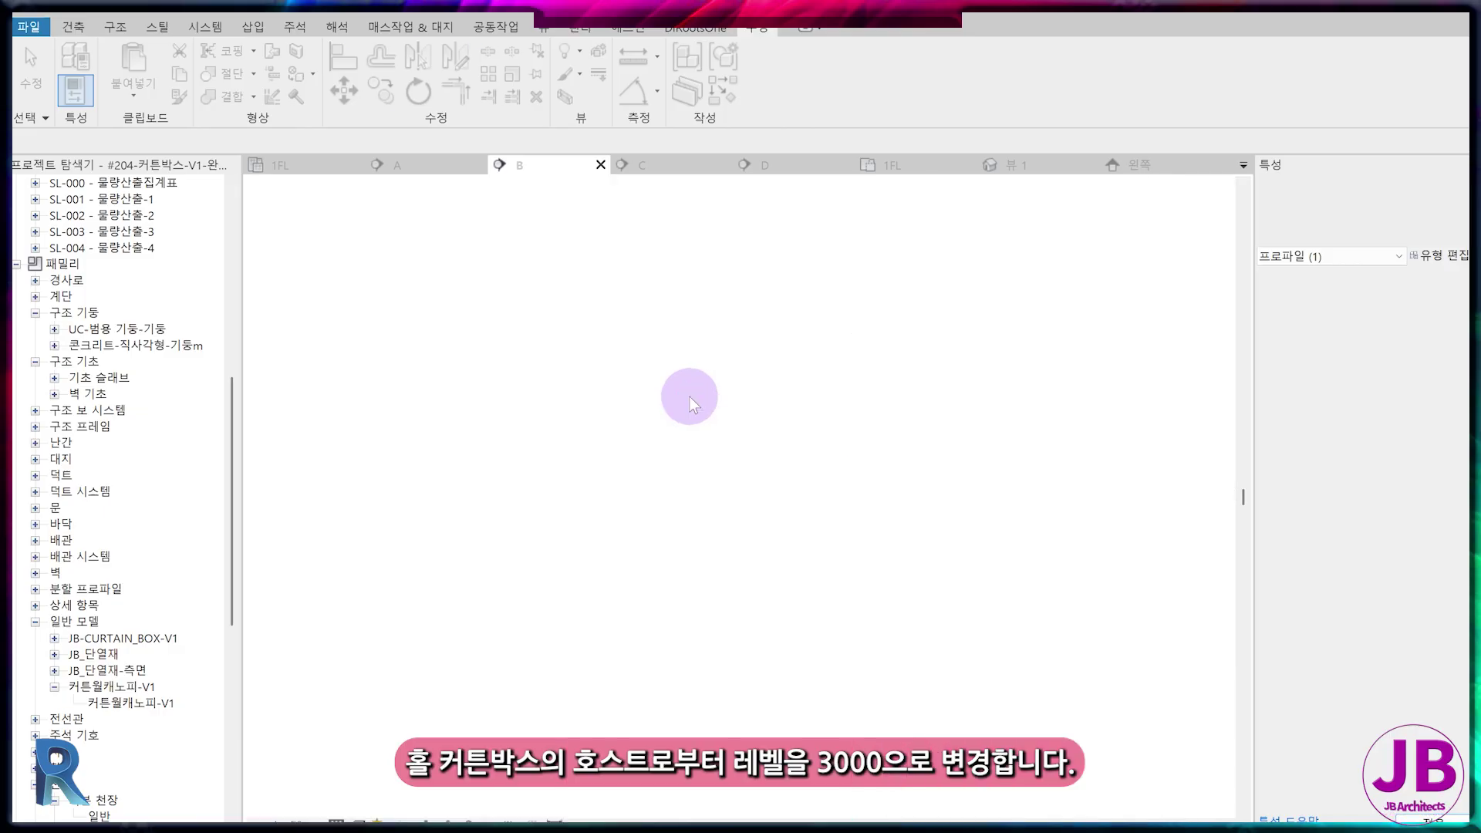
# - Review the types available for the hall curtain box and list the JB-CURTAIN_BOX-V1 types in the project browser
pyautogui.click(813, 572)
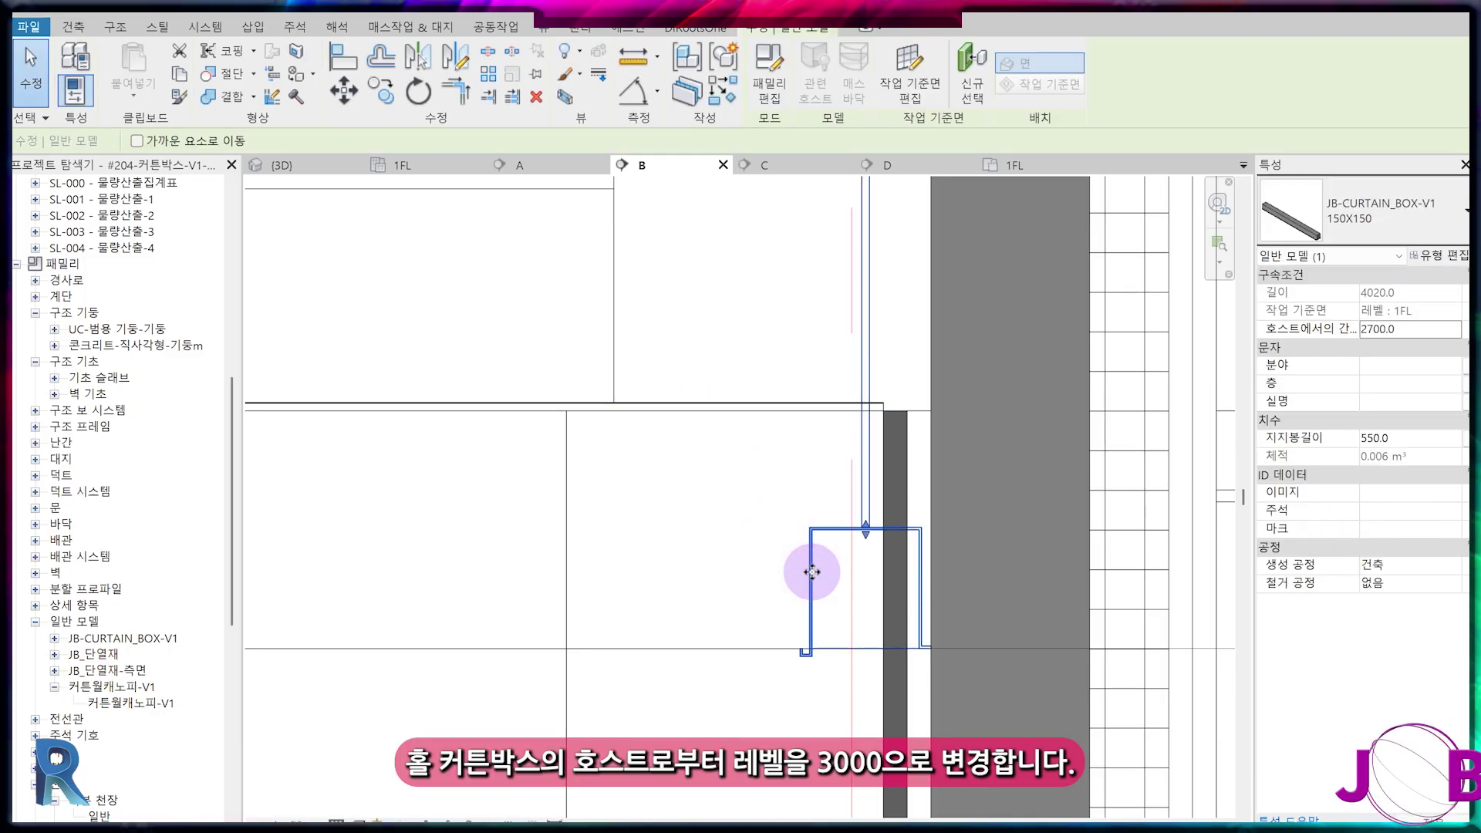
pyautogui.click(1400, 235)
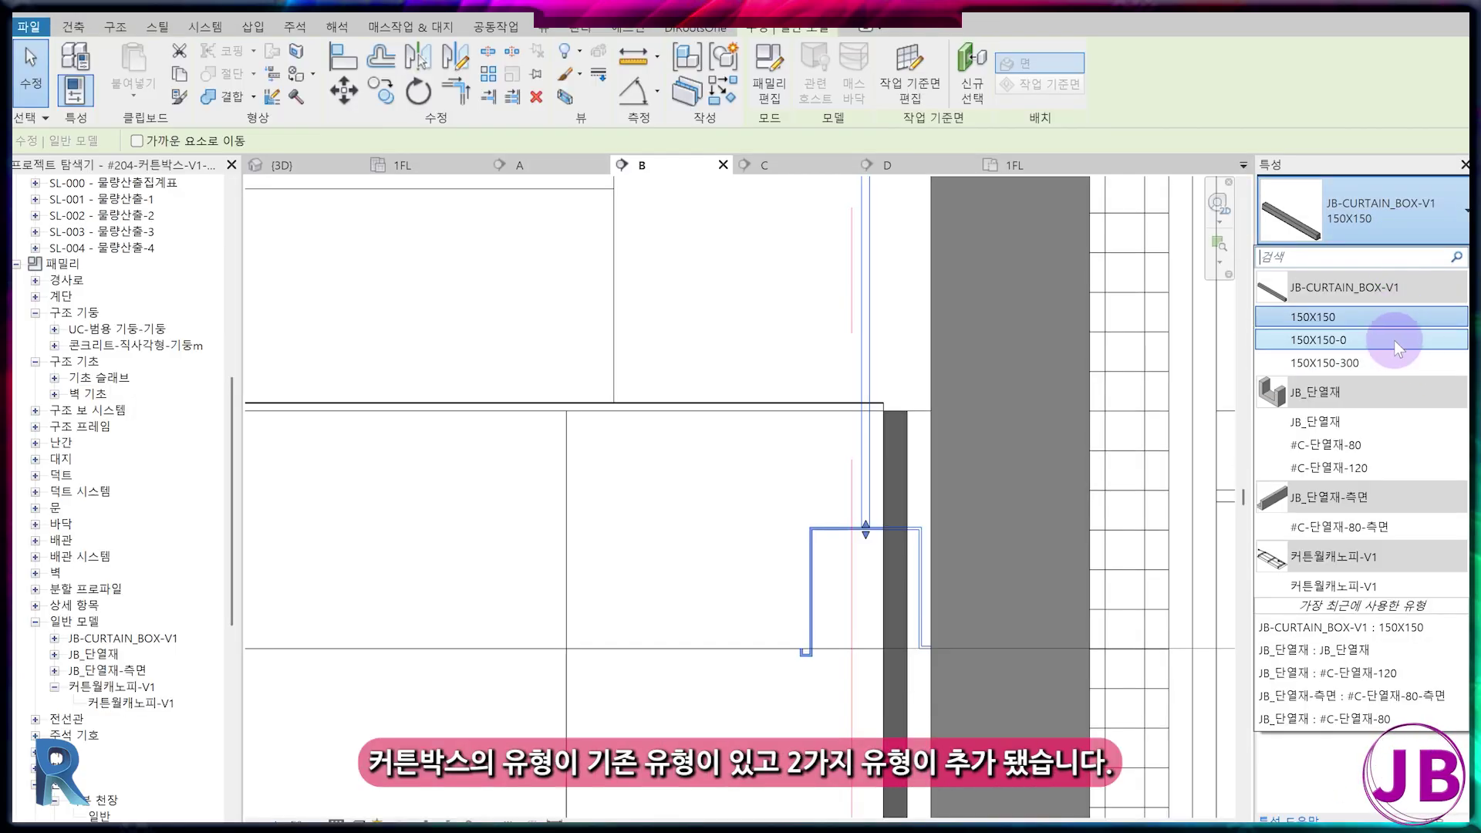
pyautogui.click(1401, 315)
pyautogui.click(122, 638)
pyautogui.scroll(-5, 115, 617)
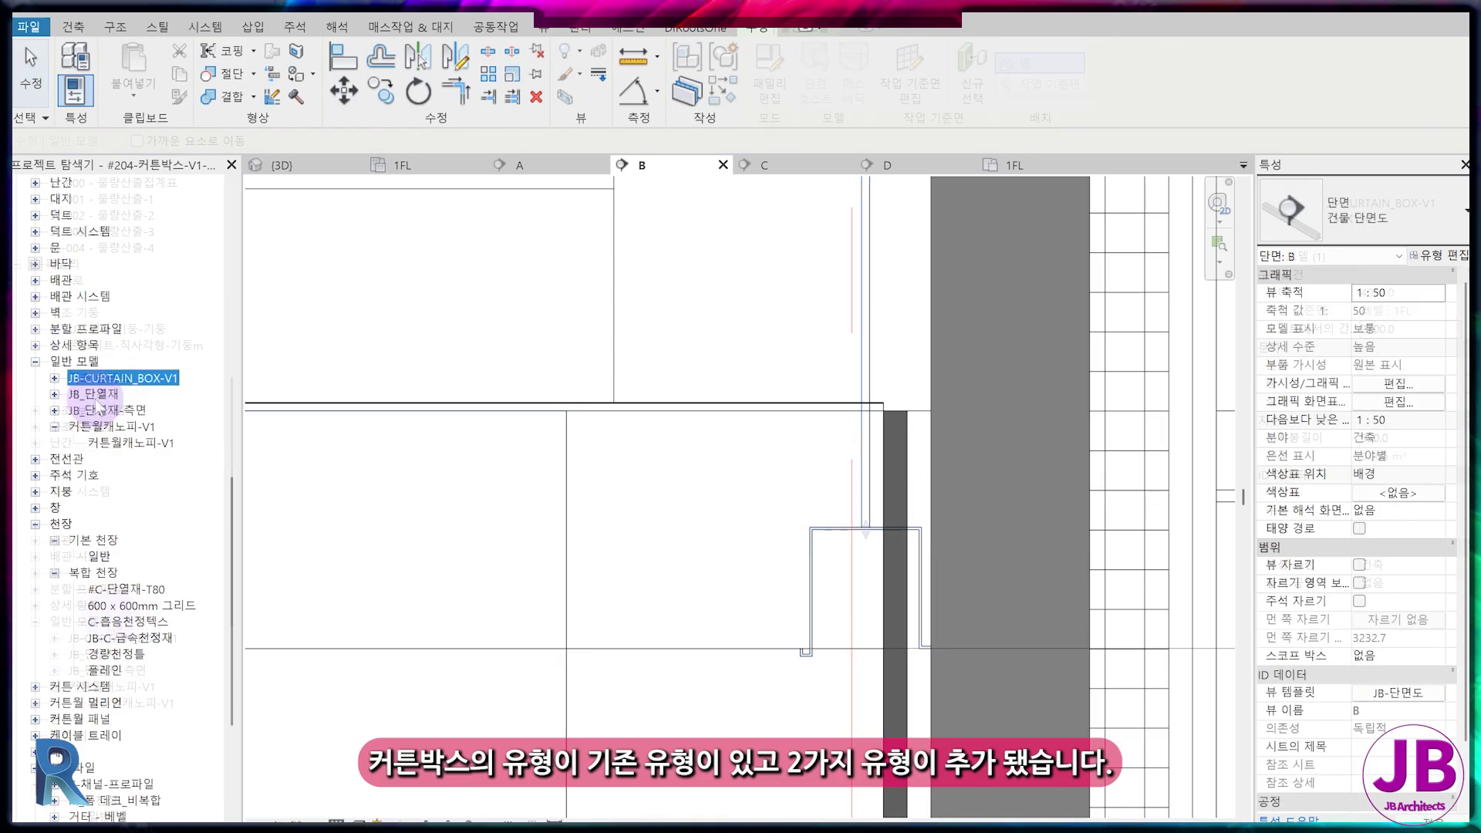
pyautogui.click(54, 378)
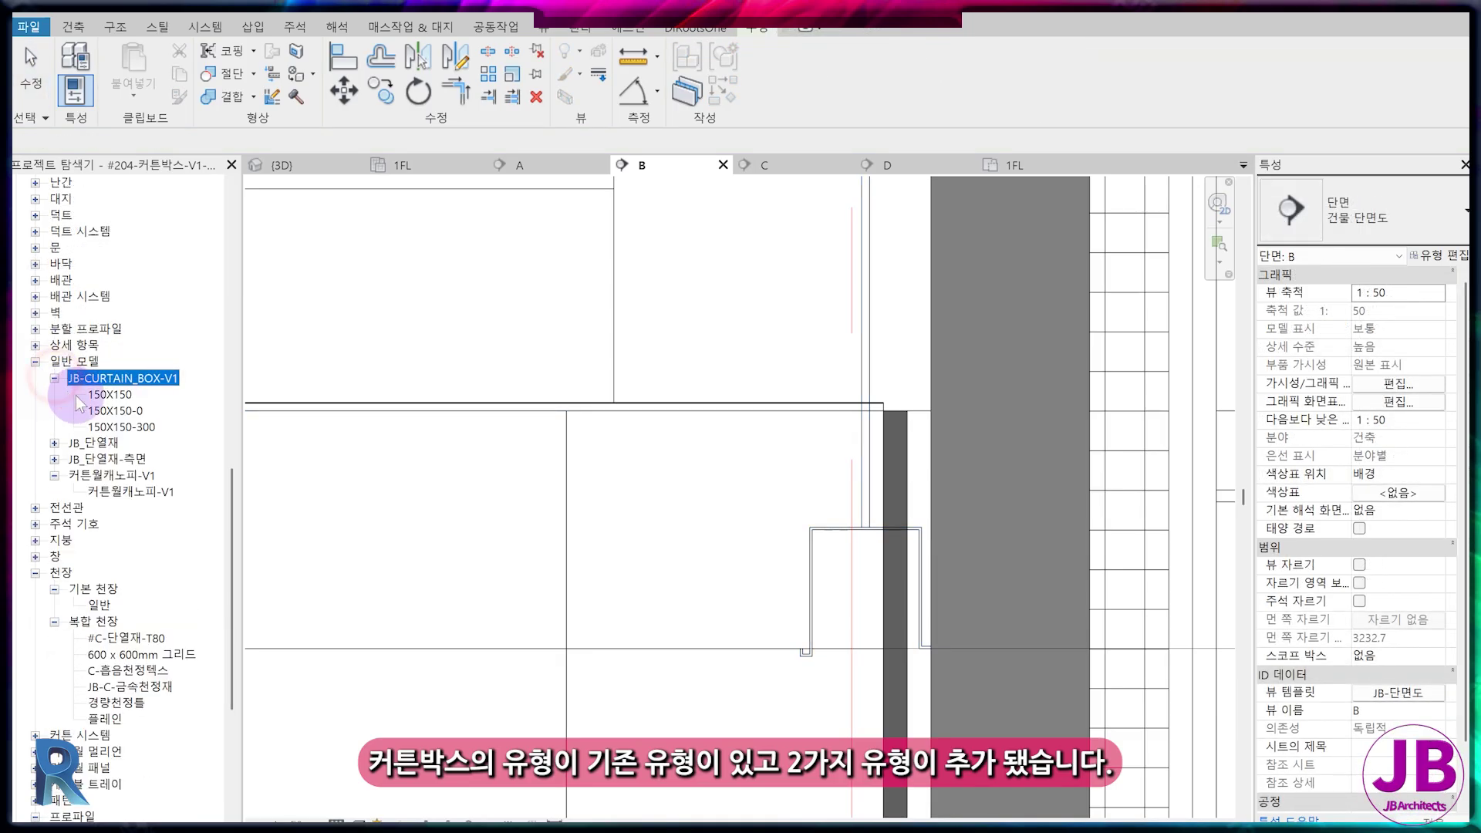
# - Select all instances of the curtain box in the entire project and change their type to 150X150-0
pyautogui.click(811, 548)
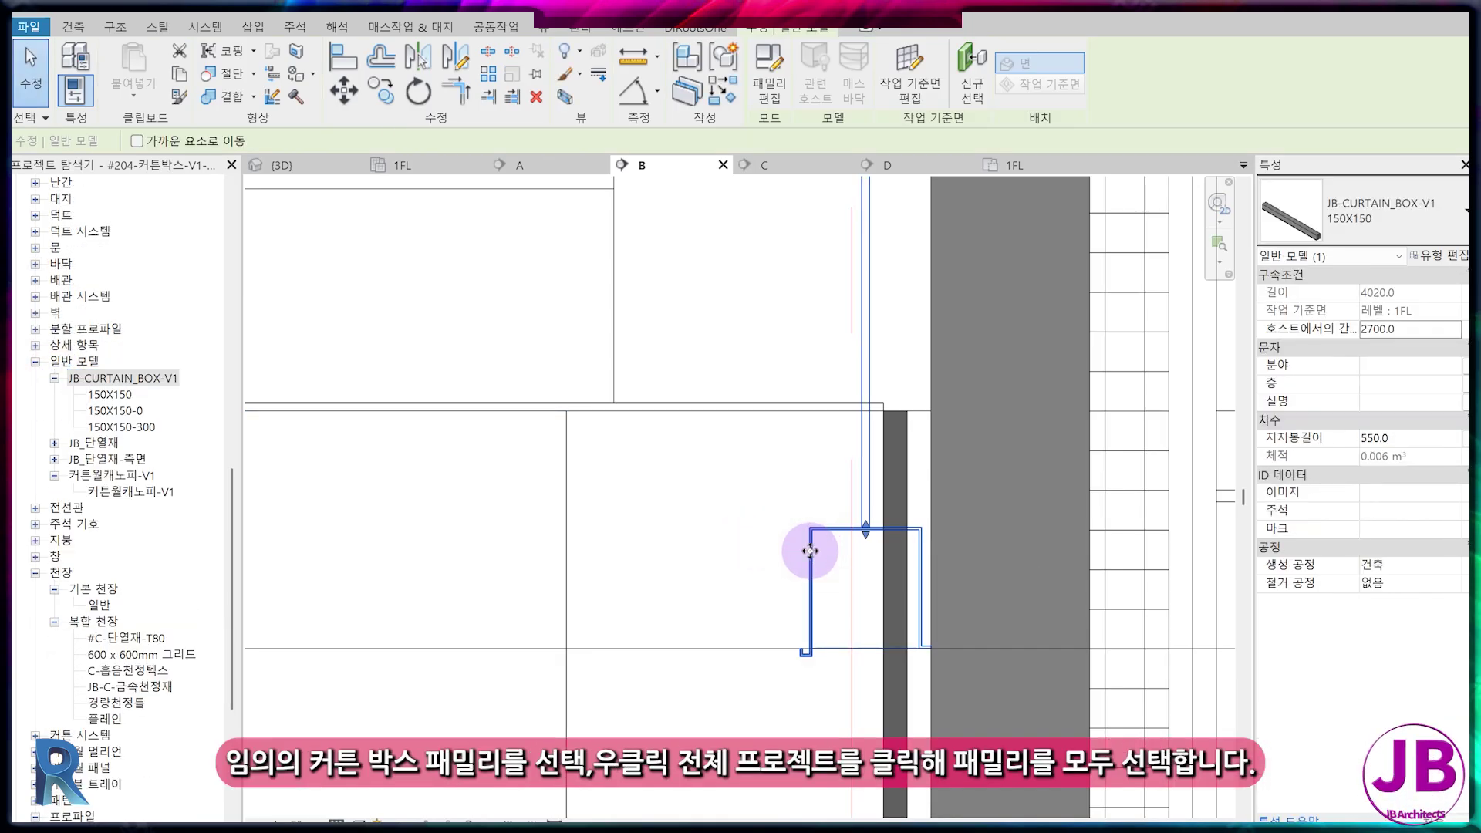
pyautogui.rightClick(812, 549)
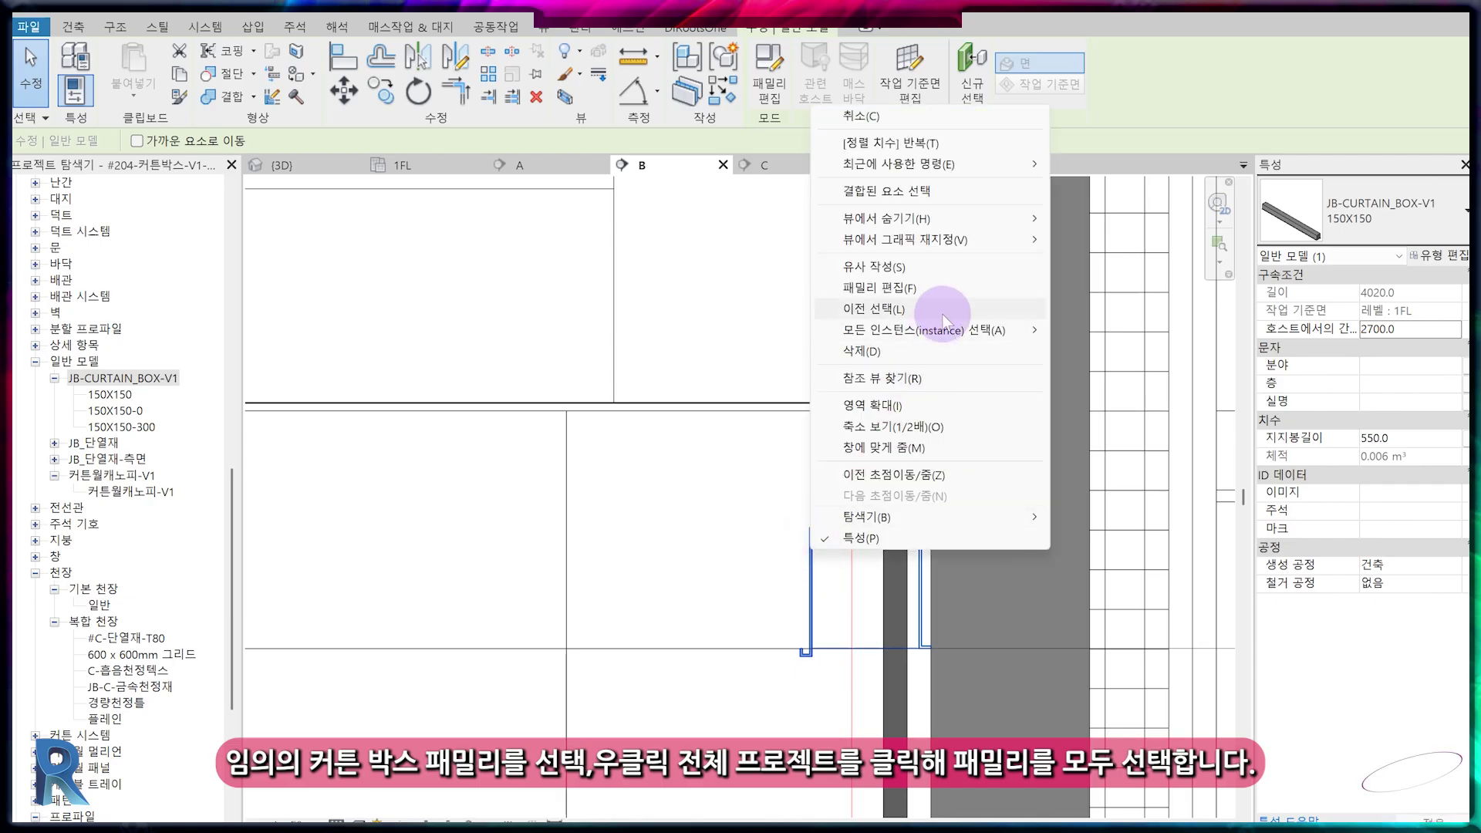
pyautogui.moveTo(986, 333)
pyautogui.click(1161, 349)
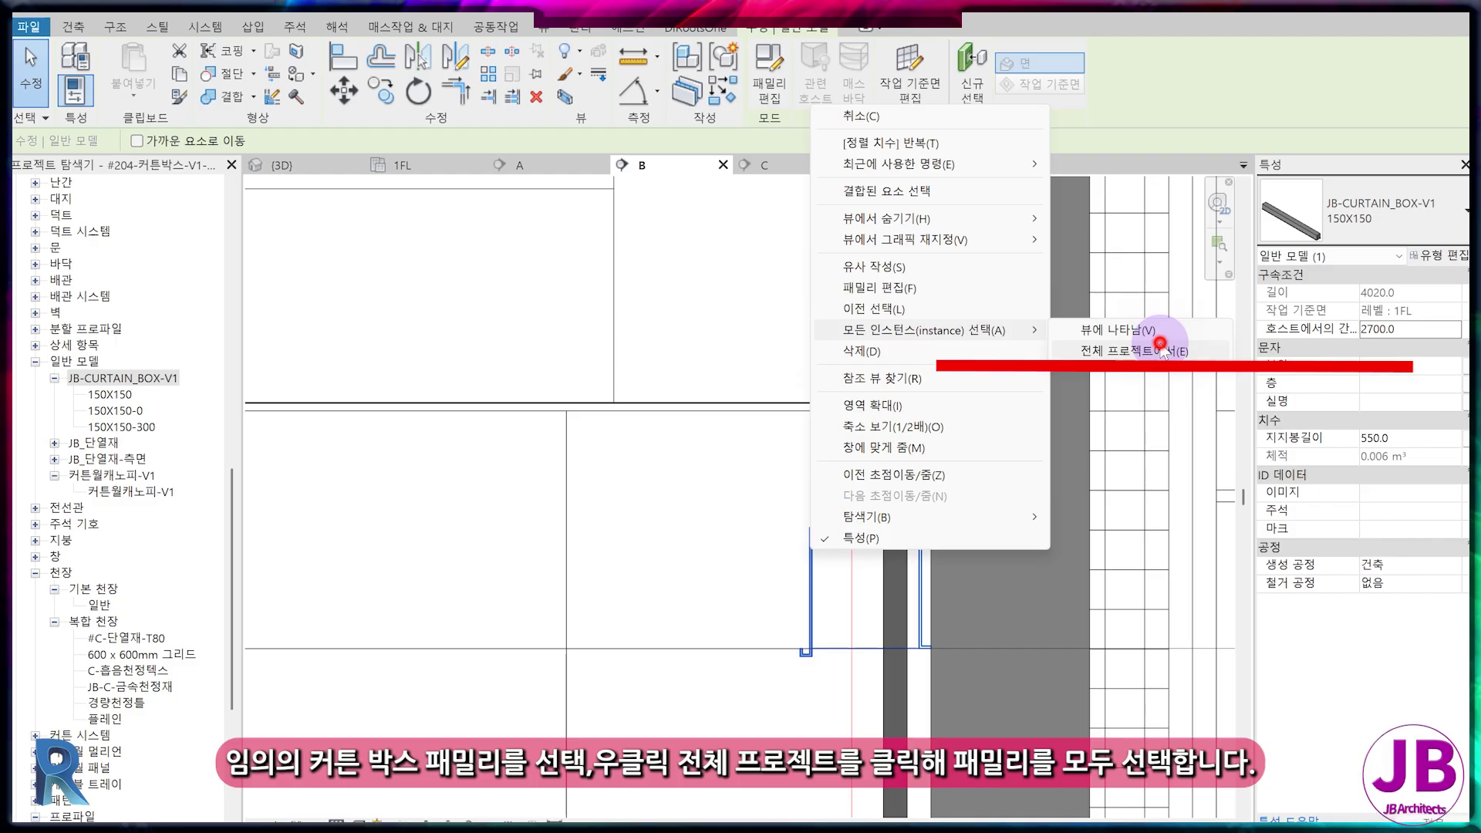
pyautogui.click(1398, 242)
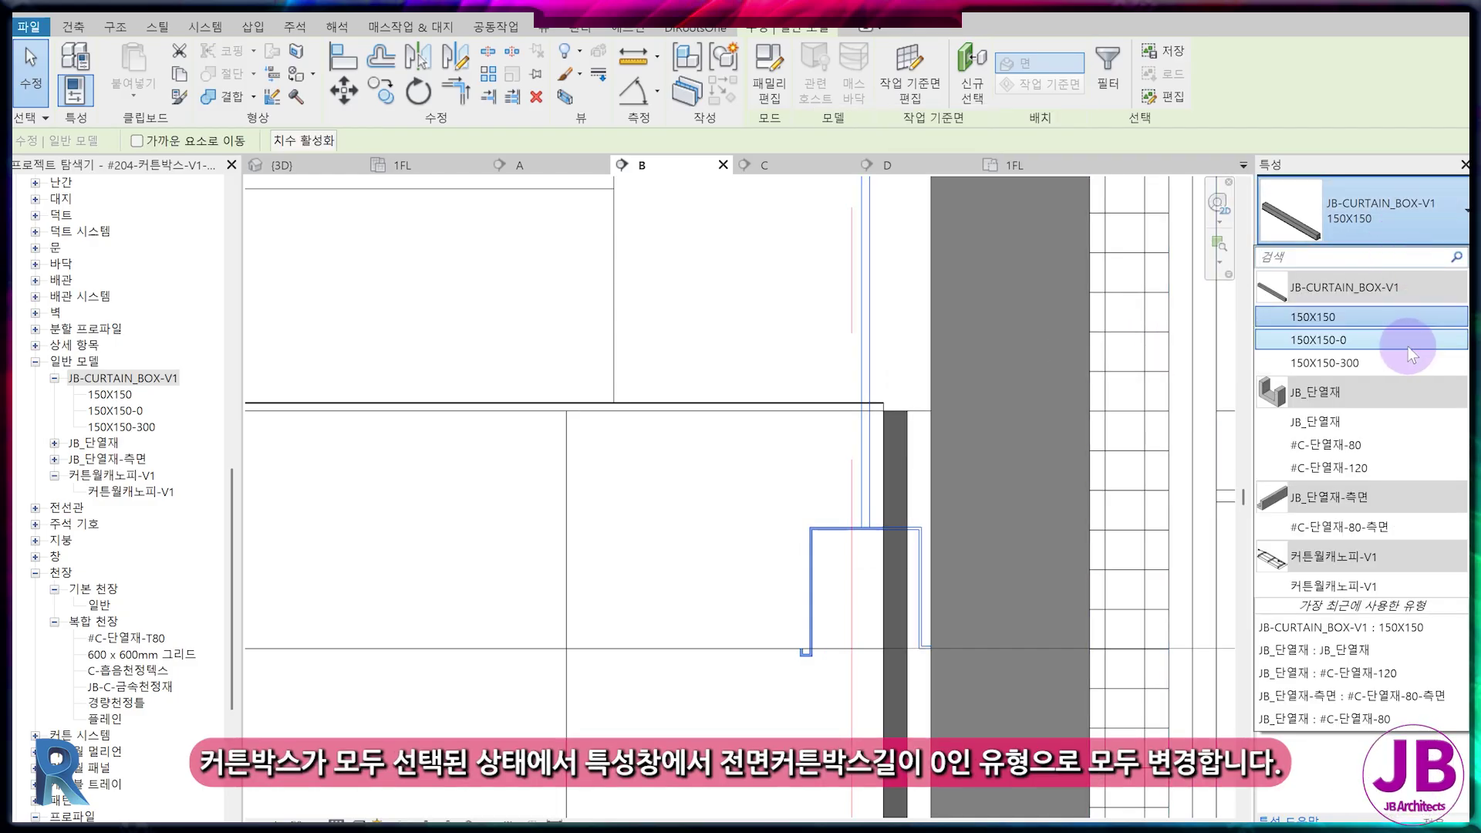
pyautogui.click(1409, 345)
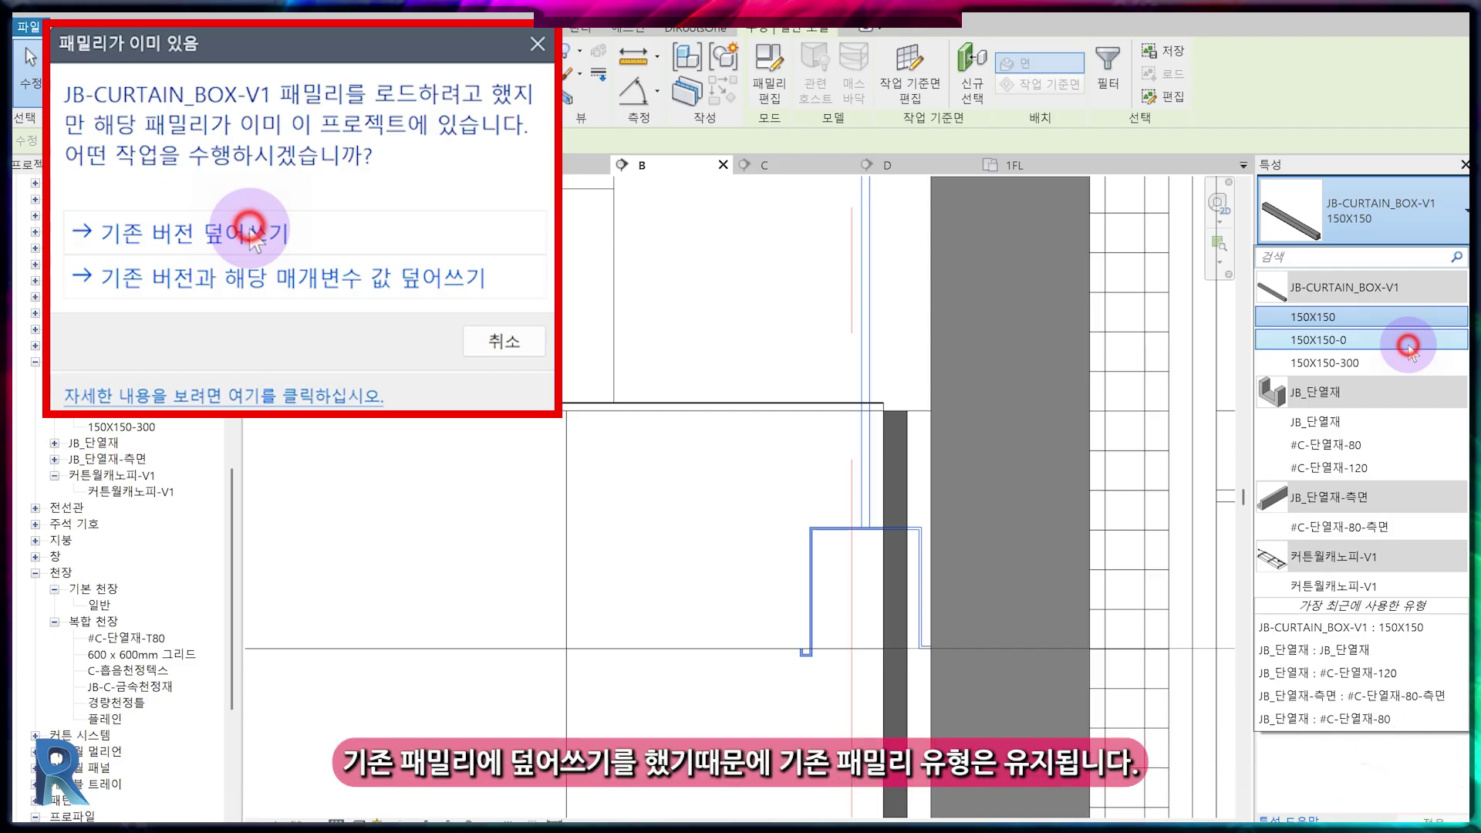
pyautogui.click(252, 236)
# - Delete the unused type 150X150 from the JB-CURTAIN_BOX-V1 family in the project
pyautogui.scroll(-2, 886, 509)
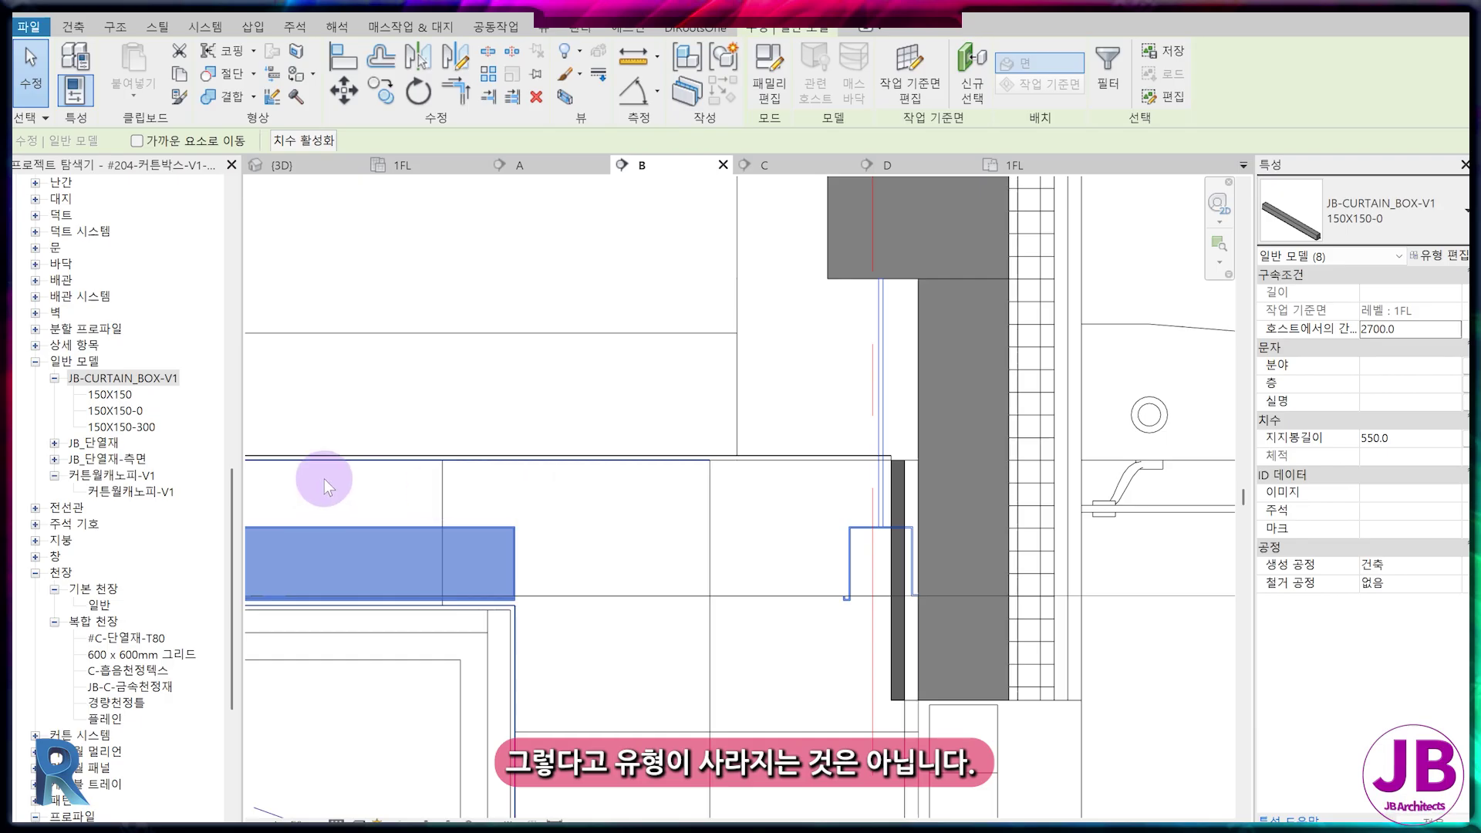
pyautogui.click(116, 395)
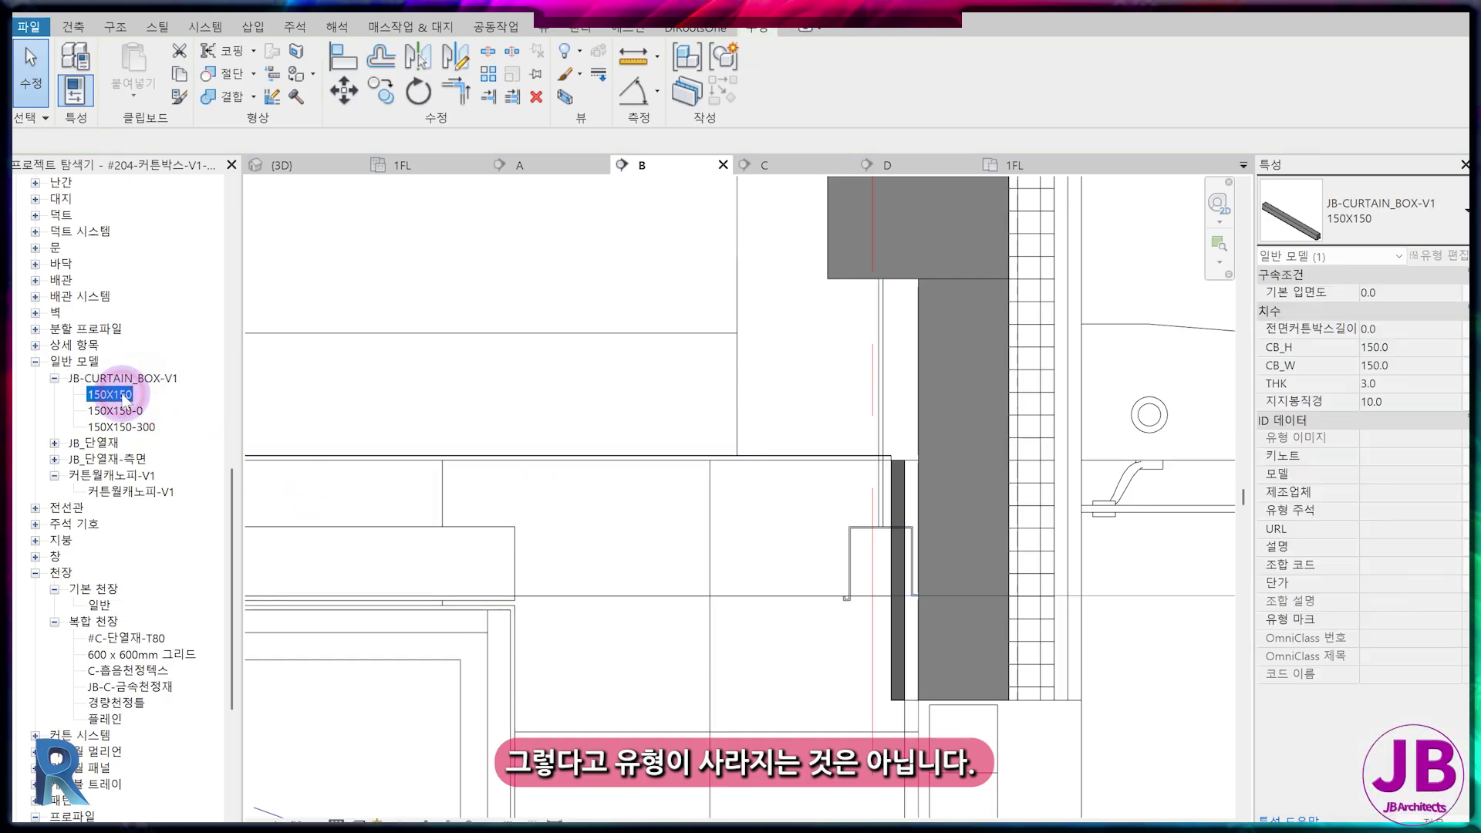
pyautogui.rightClick(124, 396)
pyautogui.click(206, 426)
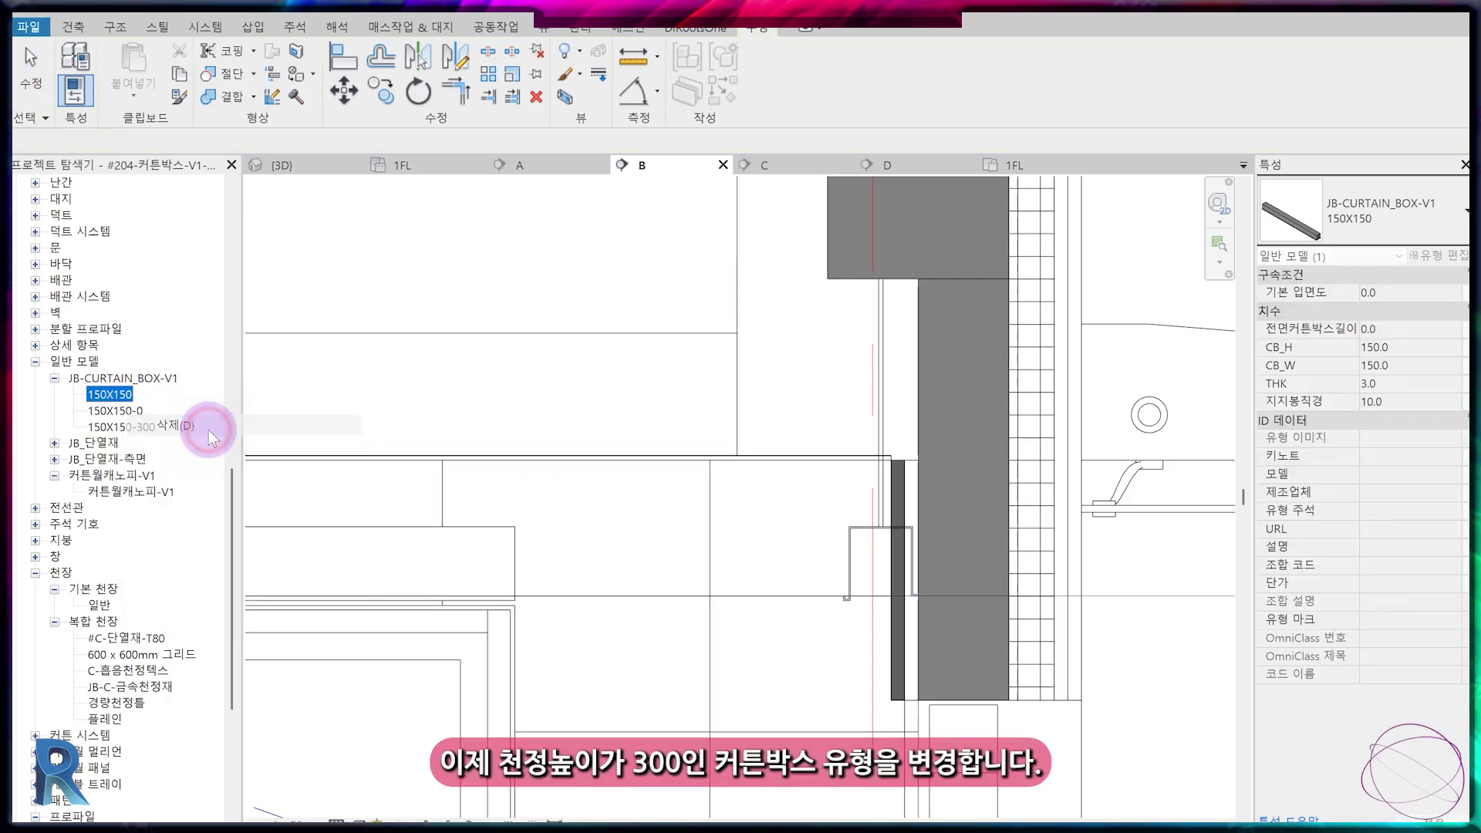
# - Change the type of the hall curtain box in section B to 150X150-300
pyautogui.scroll(-3, 818, 576)
pyautogui.moveTo(818, 576); pyautogui.dragTo(845, 358, button='middle')
pyautogui.scroll(2, 845, 358)
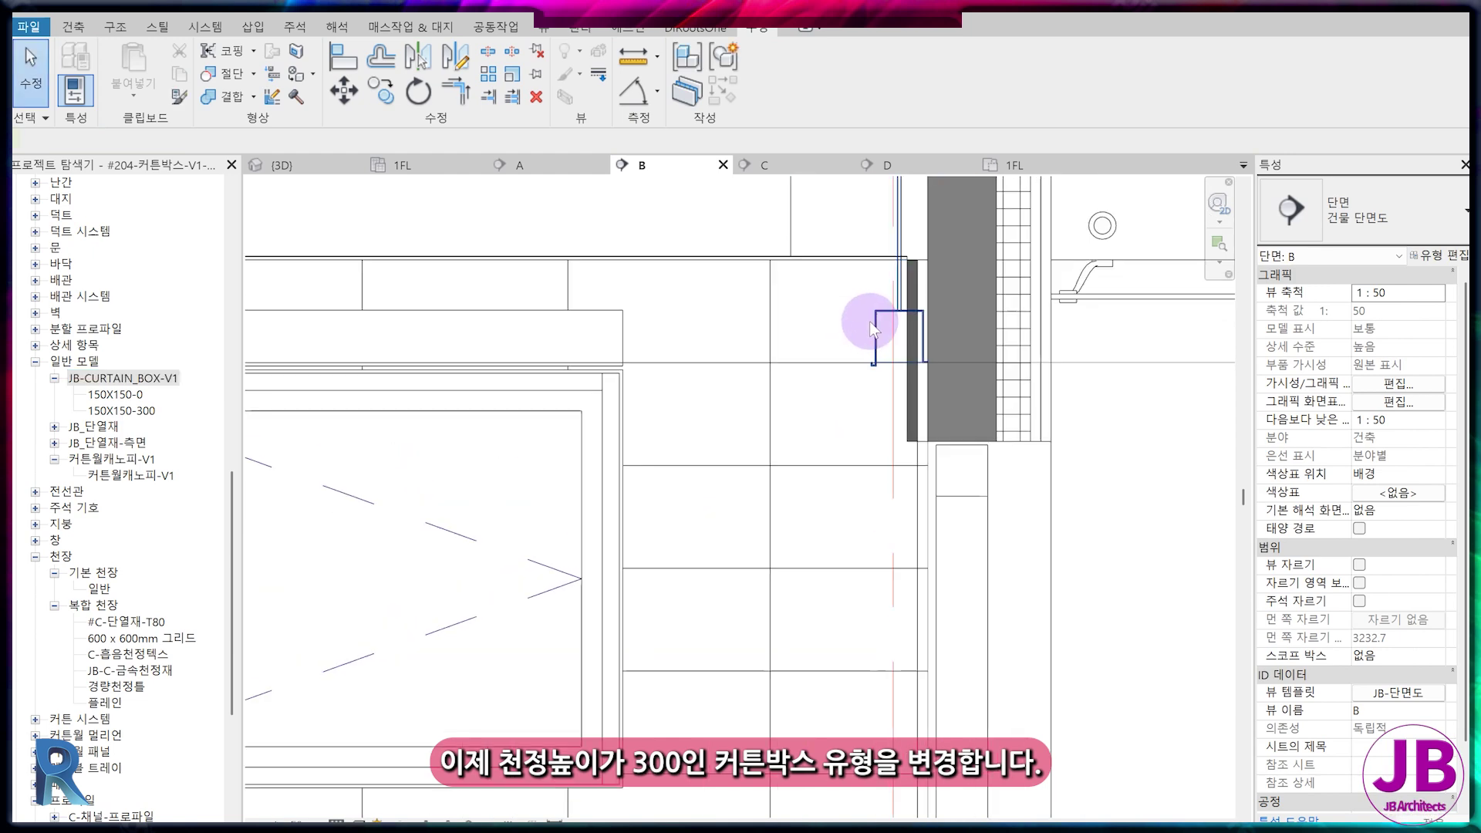
pyautogui.click(882, 334)
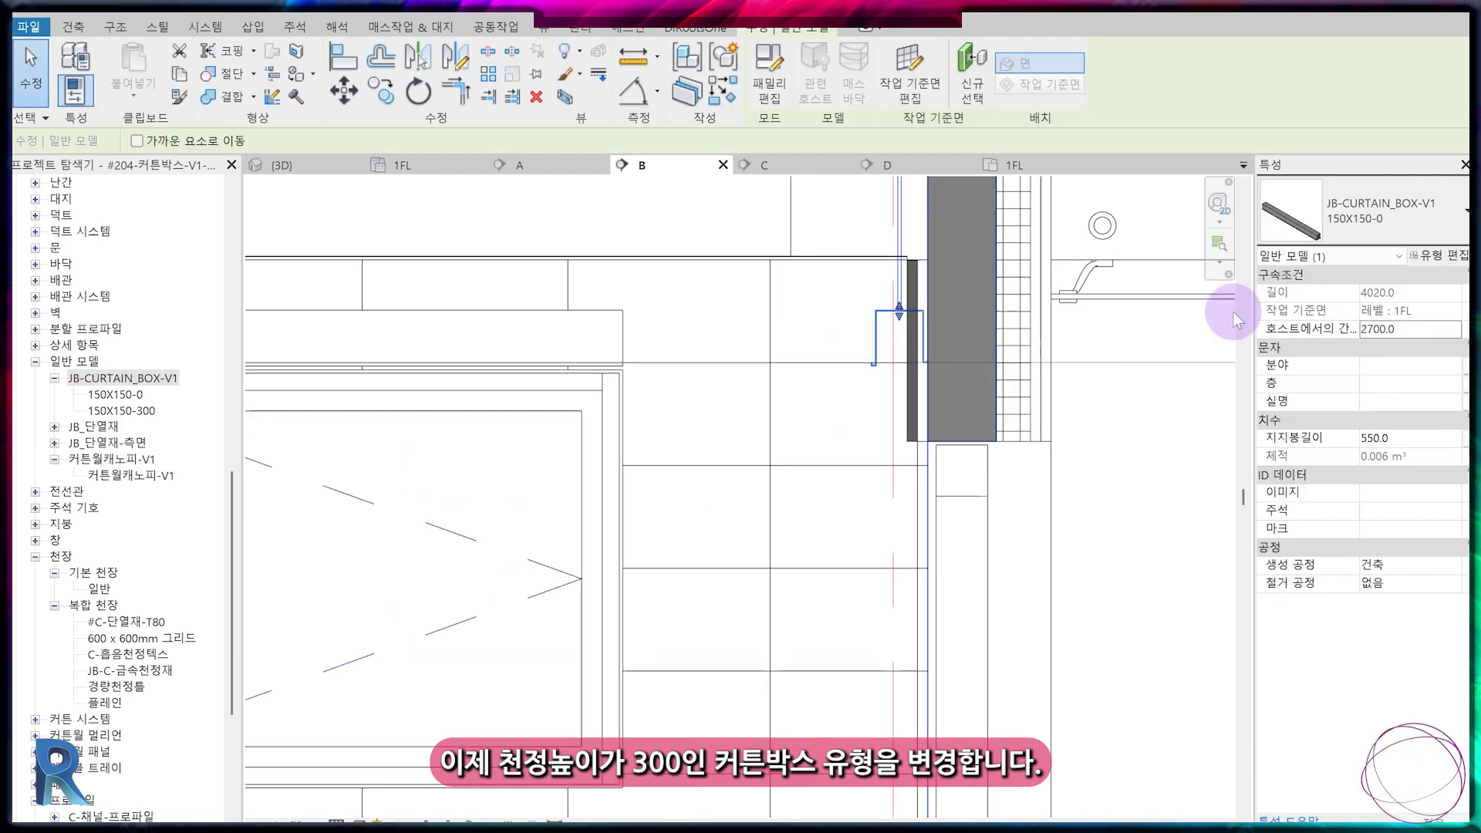
pyautogui.click(1412, 228)
pyautogui.click(1417, 340)
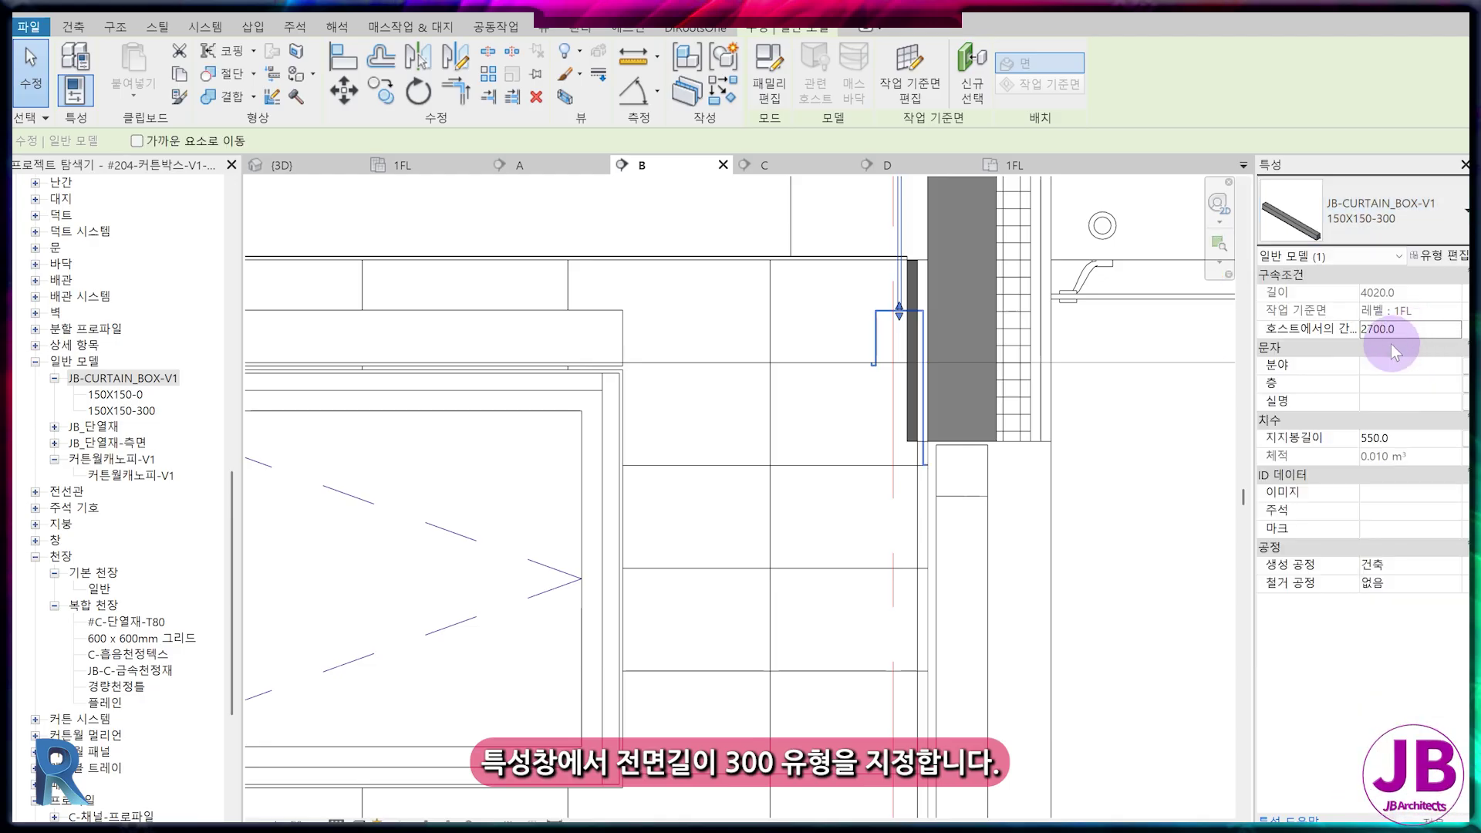
# - Set the hall curtain box's offset from host to 3000
pyautogui.click(900, 480)
pyautogui.click(866, 340)
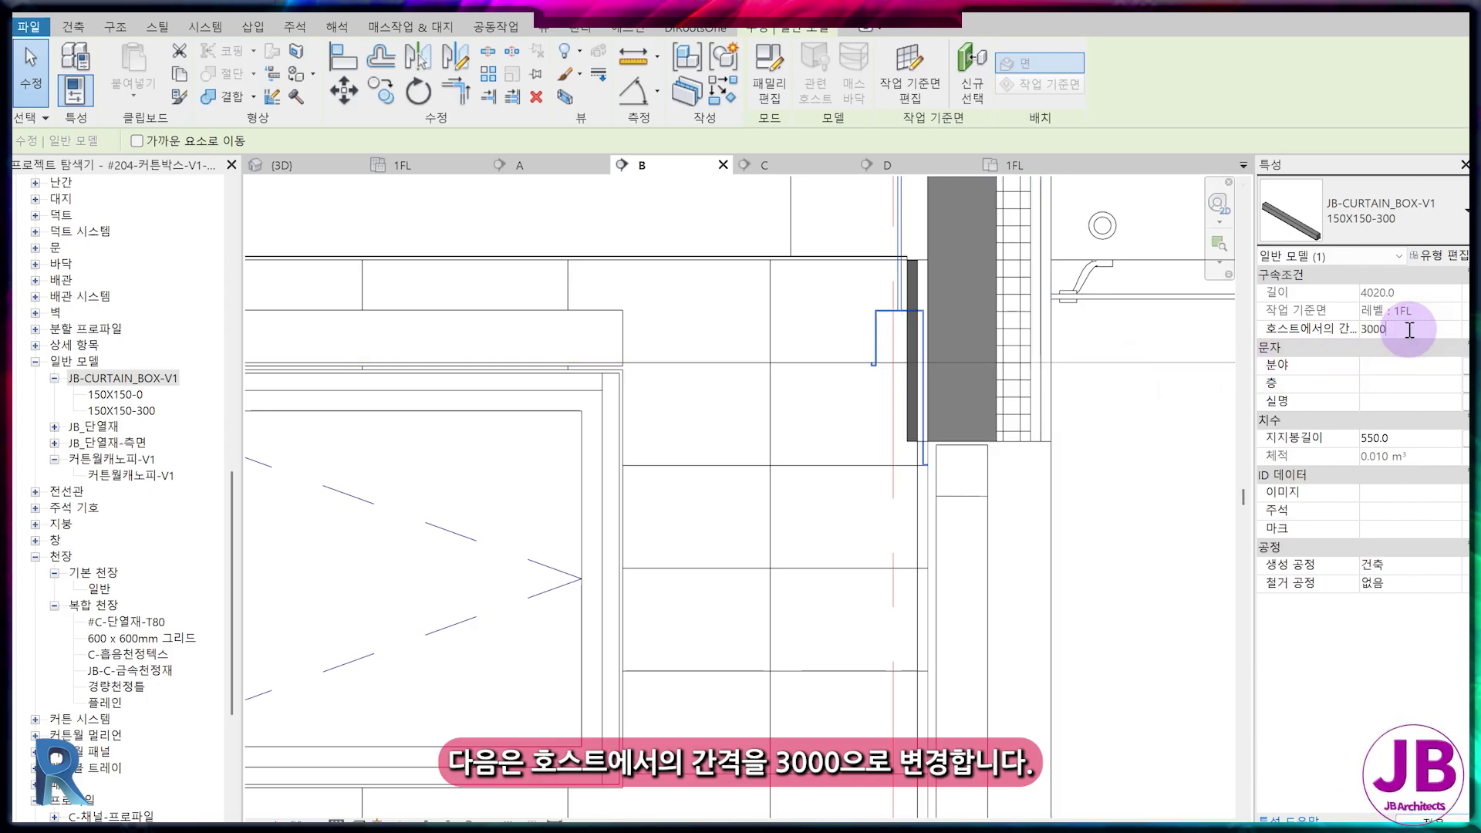
pyautogui.press('Return')
pyautogui.click(1045, 301)
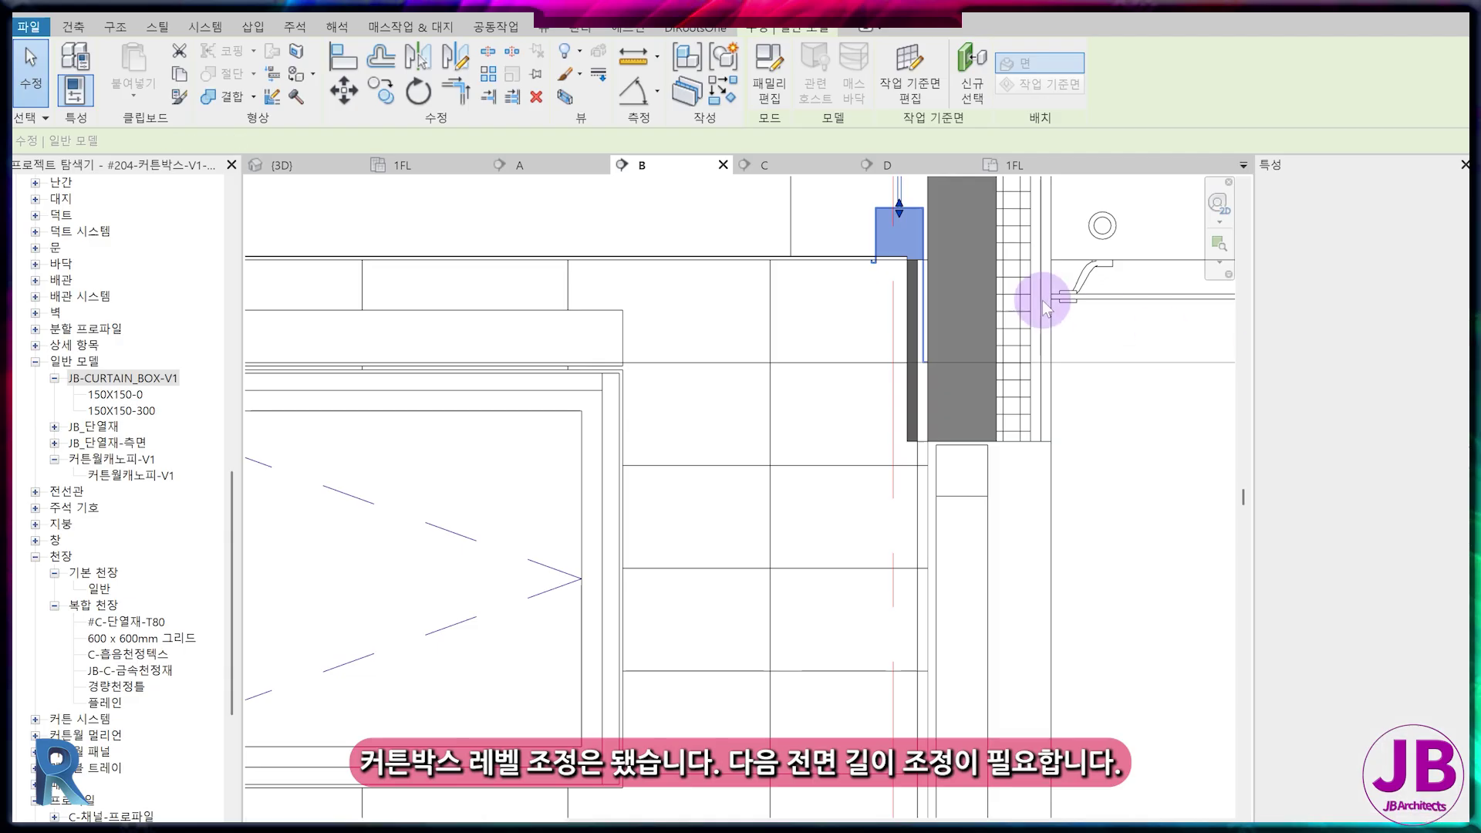
# - Measure the height from the ceiling line to the lower edge of the wall with a dimension, and delete the dimension
pyautogui.scroll(3, 912, 503)
pyautogui.moveTo(877, 469); pyautogui.dragTo(788, 657, button='middle')
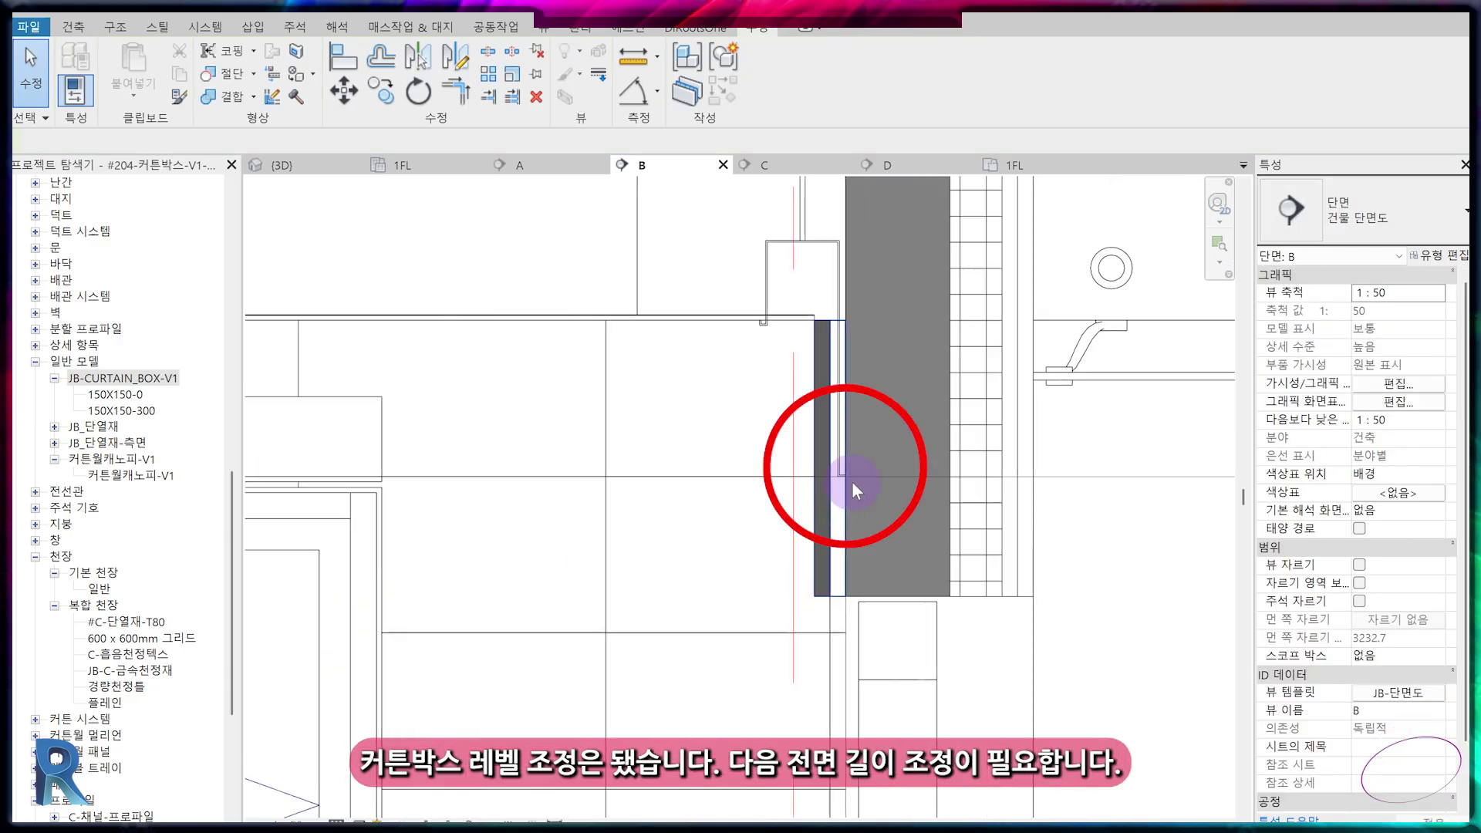
pyautogui.scroll(2, 852, 480)
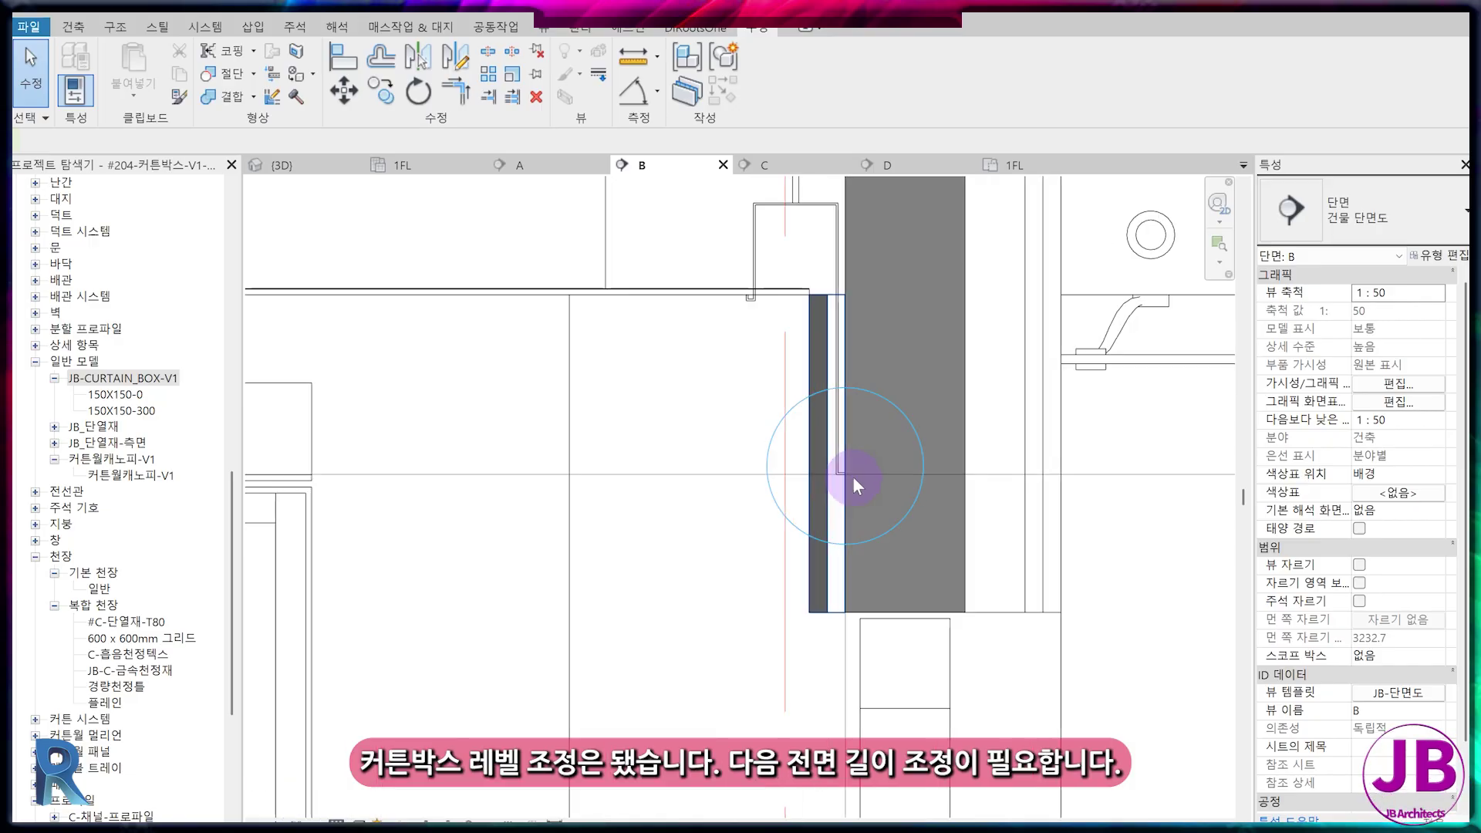
pyautogui.click(836, 424)
pyautogui.moveTo(862, 513); pyautogui.dragTo(936, 582, button='middle')
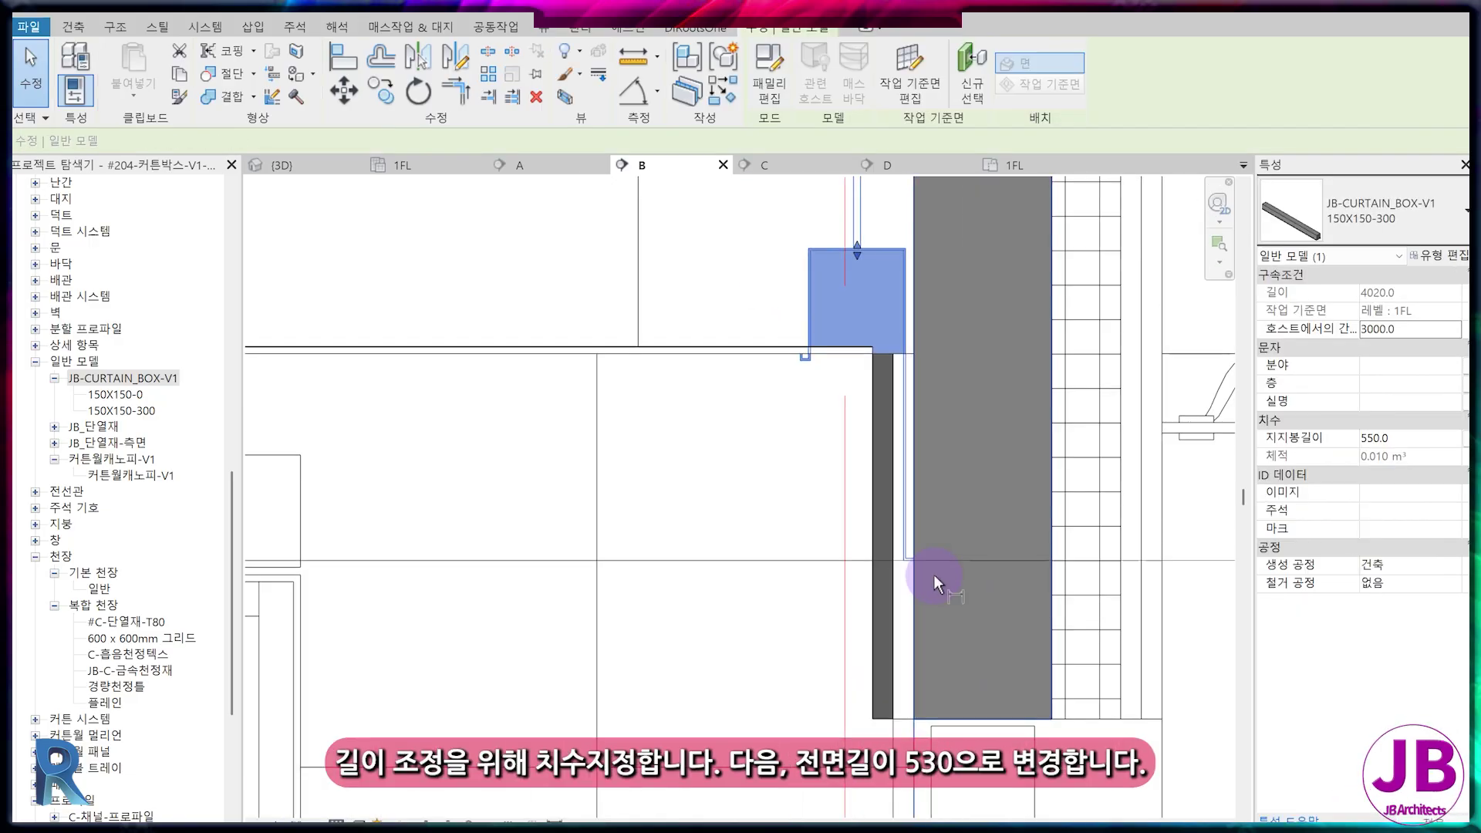
pyautogui.press('d')
pyautogui.press('i')
pyautogui.click(747, 355)
pyautogui.click(978, 718)
pyautogui.click(744, 693)
pyautogui.scroll(-2, 760, 692)
pyautogui.moveTo(760, 692); pyautogui.dragTo(861, 571, button='middle')
pyautogui.press('Escape')
pyautogui.press('Escape')
pyautogui.click(854, 519)
pyautogui.press('Delete')
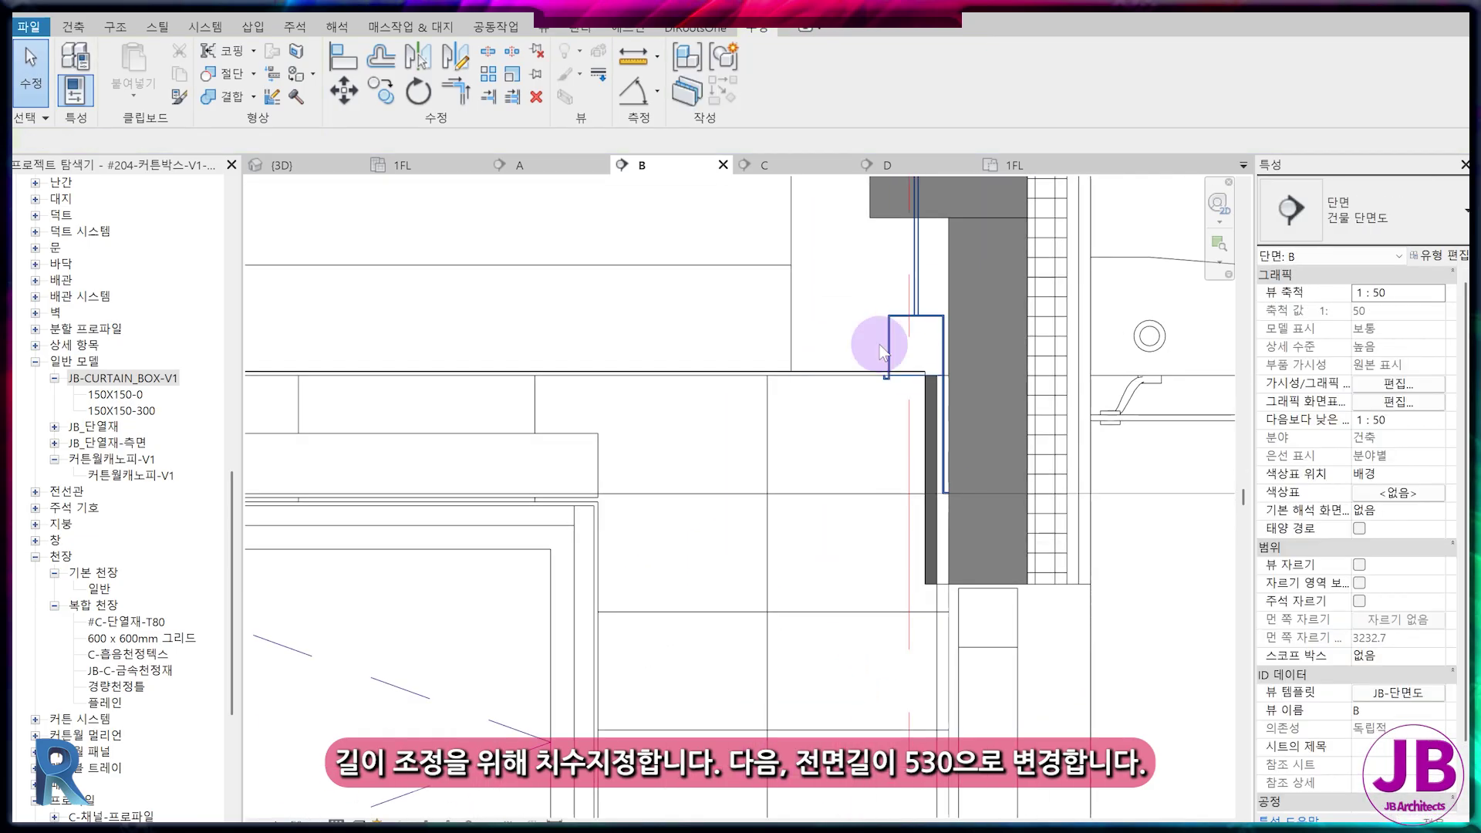
# - Set the hall curtain box type's 전면커튼박스길이 to 530 and rename the type as 150X150-530
pyautogui.click(902, 342)
pyautogui.click(1440, 255)
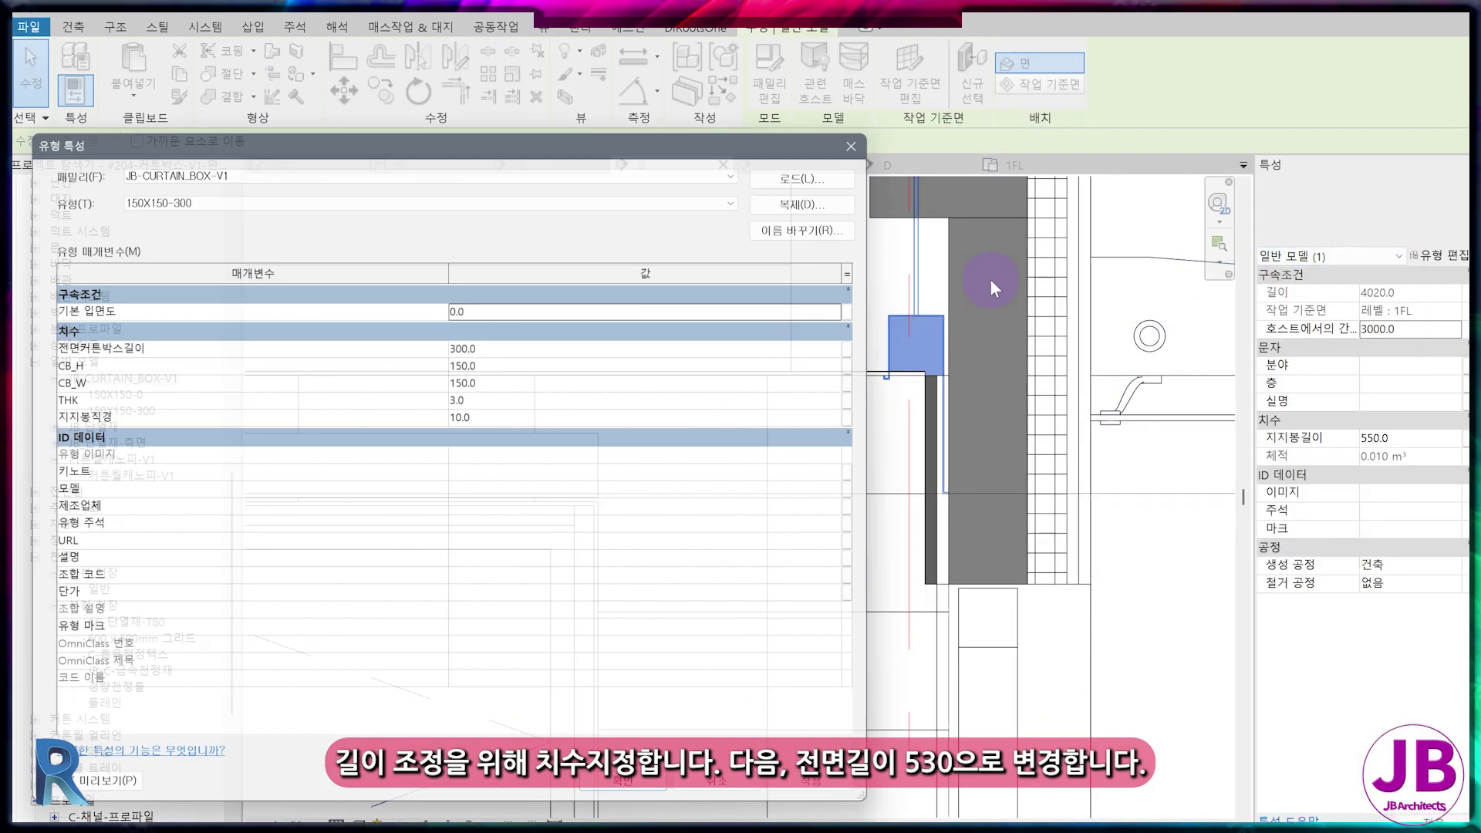
pyautogui.click(745, 301)
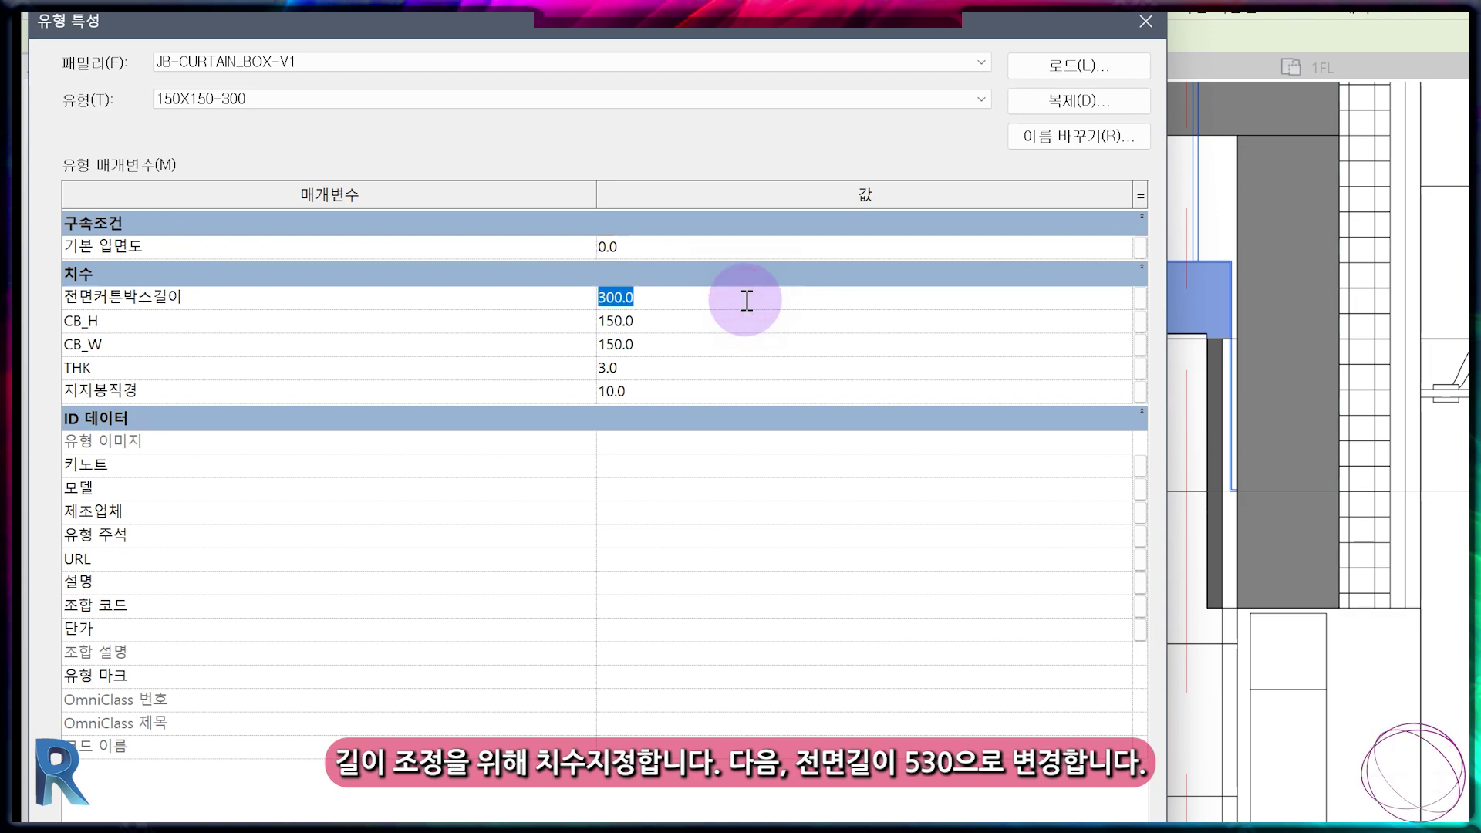
pyautogui.write('530')
pyautogui.click(979, 236)
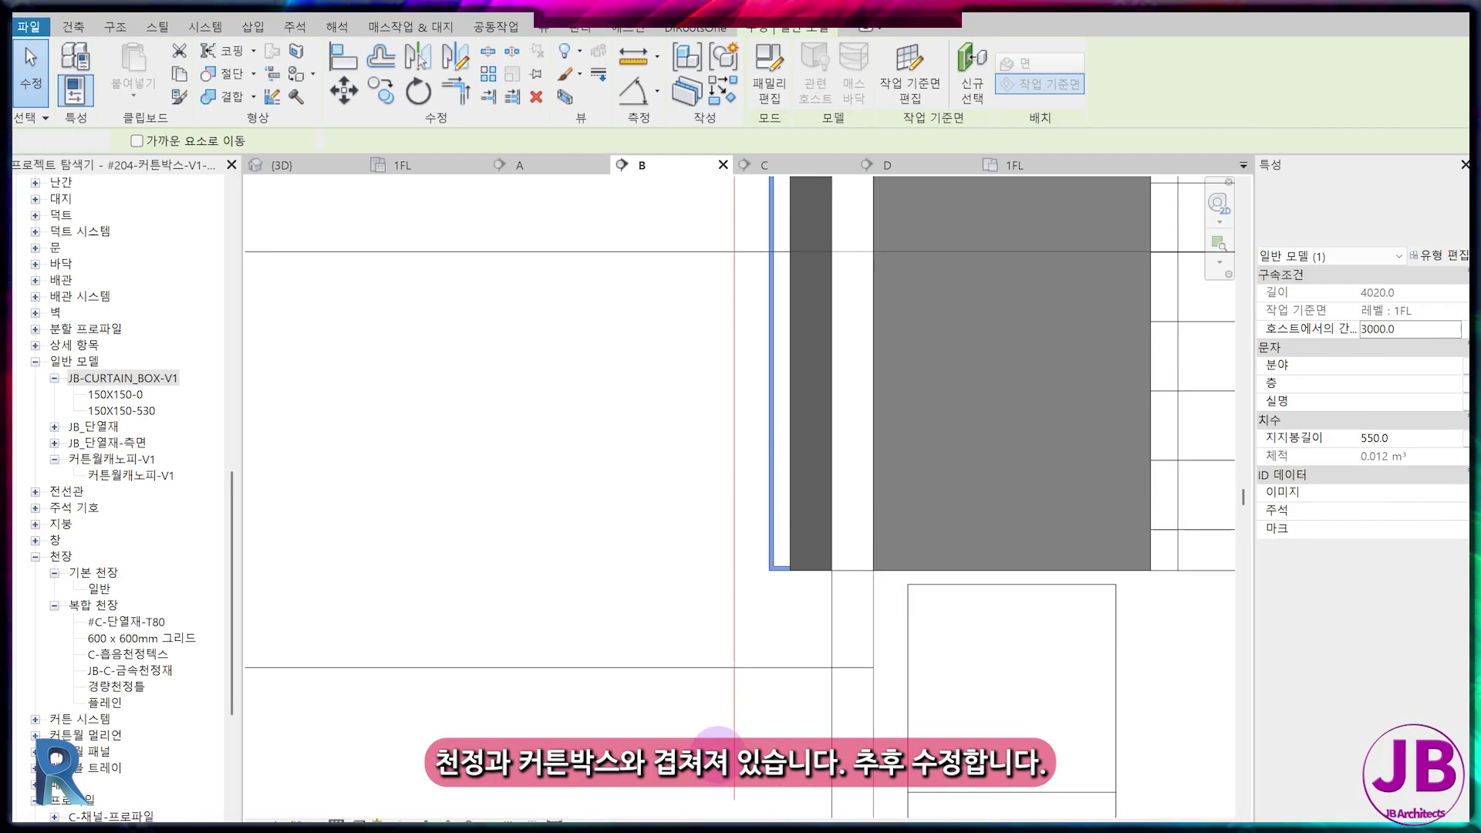
pyautogui.press('Escape')
# - Examine where the ceiling meets the hall curtain box and its support rod in section B
pyautogui.scroll(-4, 813, 613)
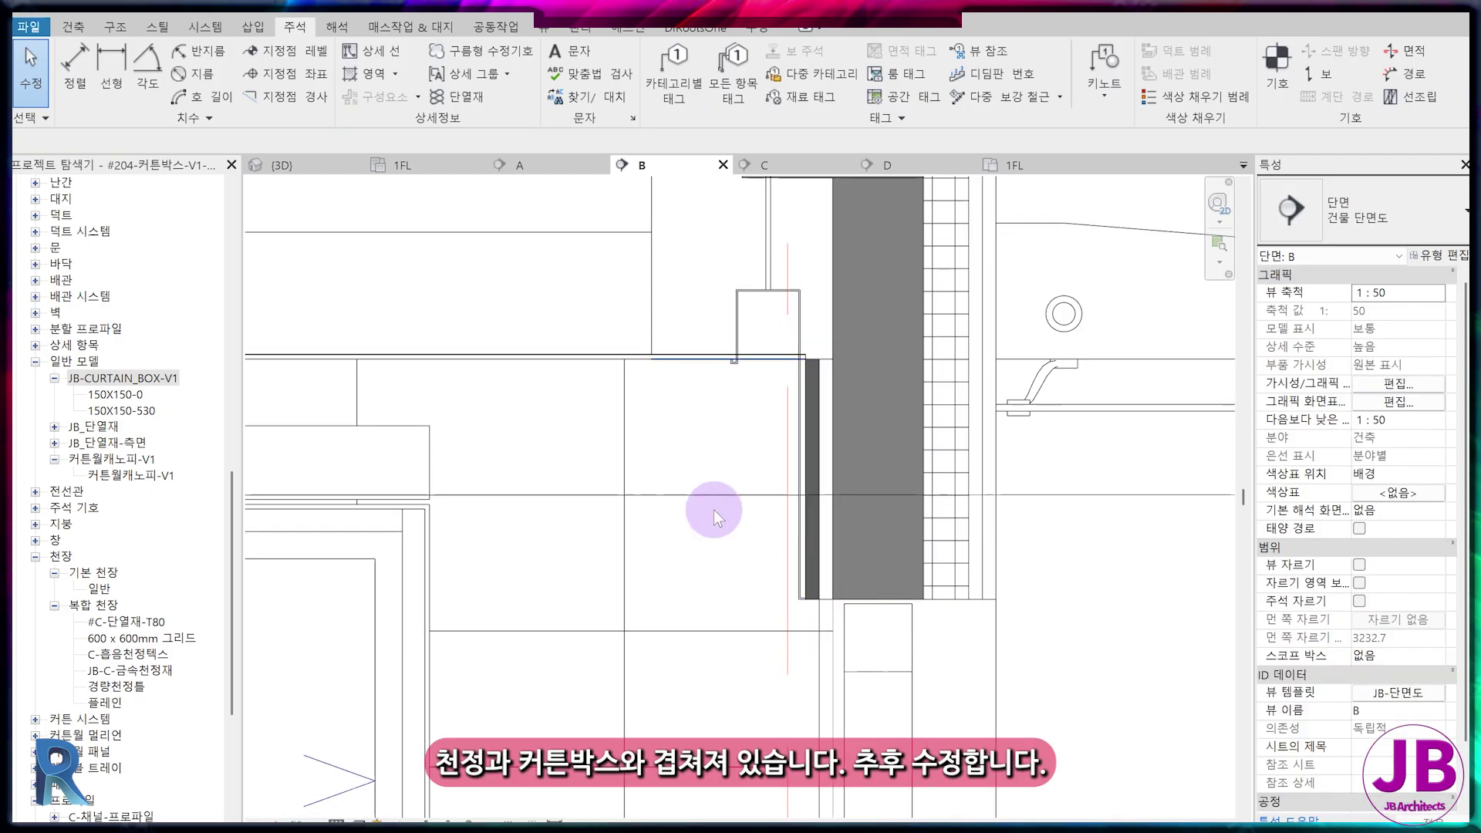
pyautogui.moveTo(715, 511); pyautogui.dragTo(916, 602, button='middle')
pyautogui.scroll(1, 917, 602)
pyautogui.scroll(2, 986, 460)
pyautogui.click(970, 394)
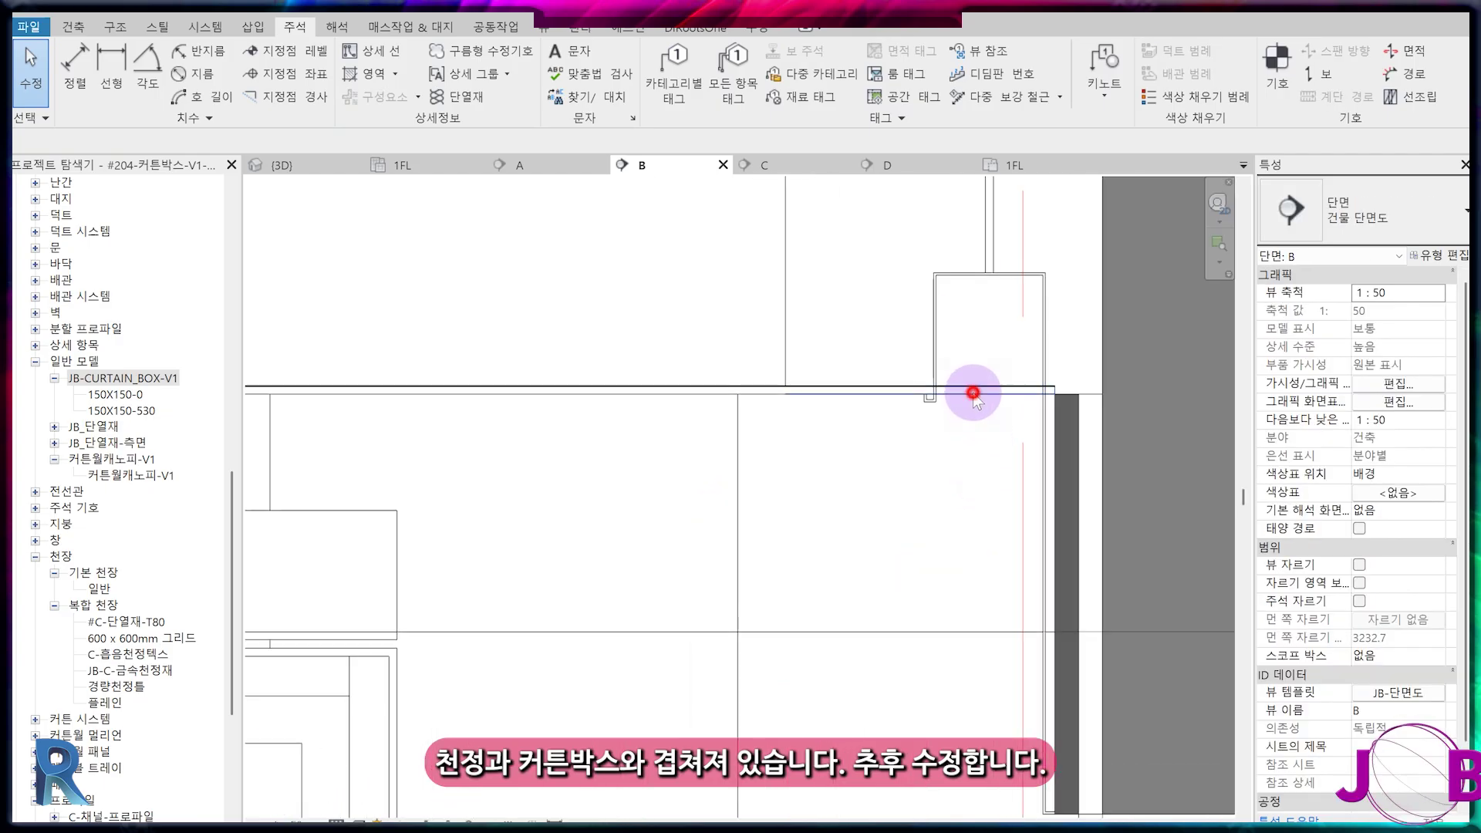
pyautogui.click(879, 519)
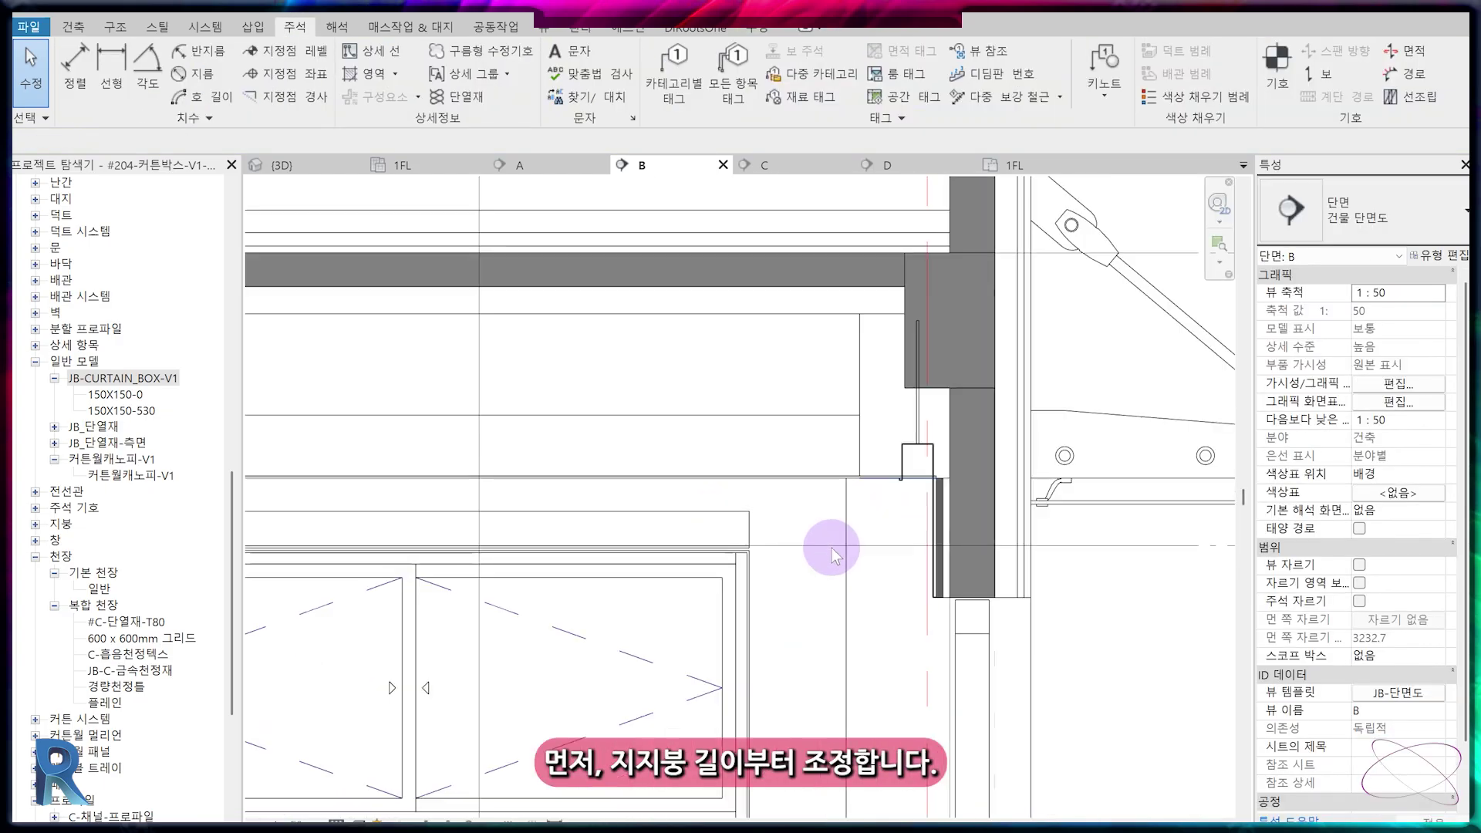
pyautogui.scroll(3, 832, 547)
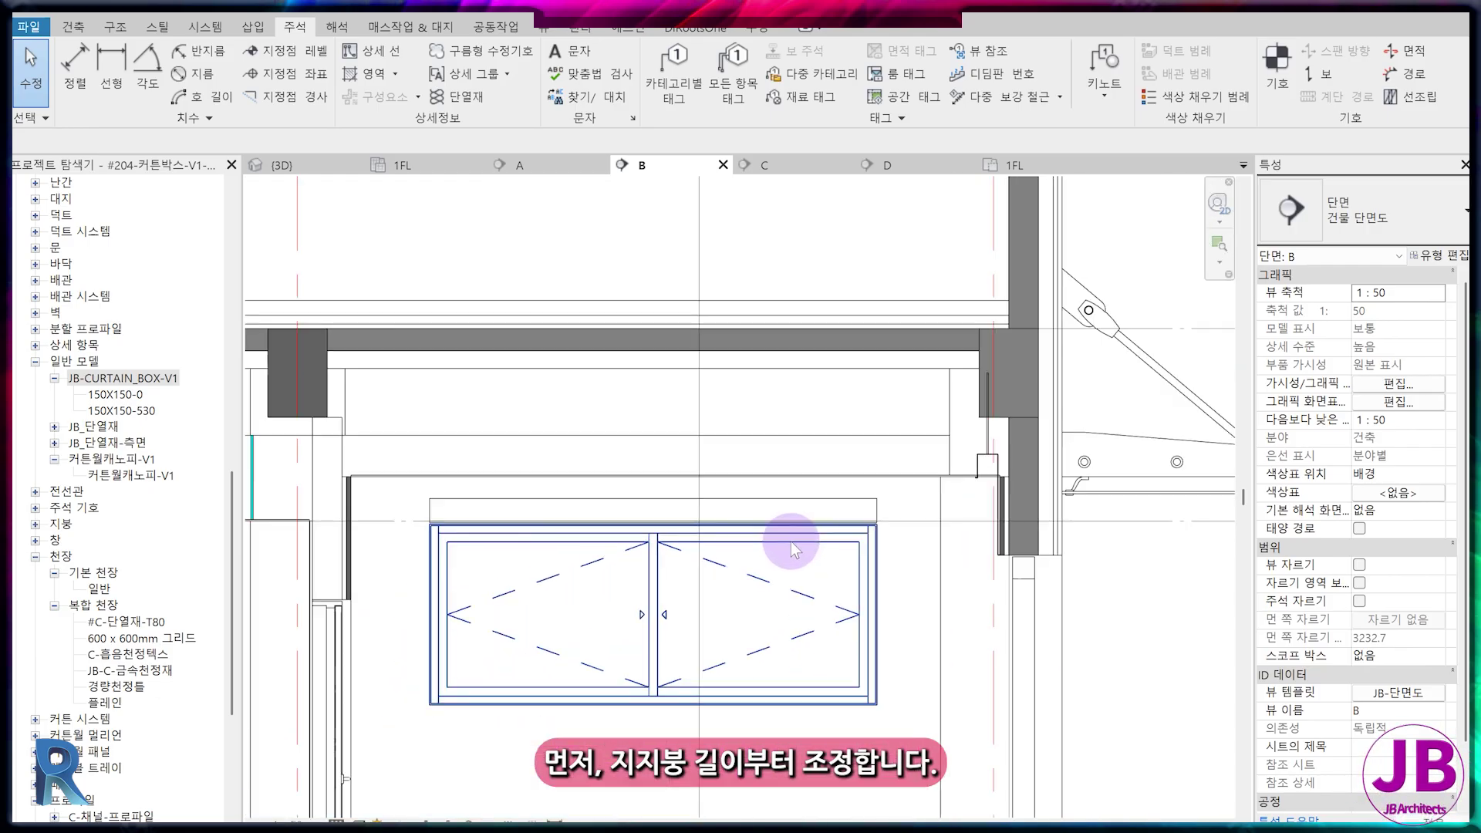
# - Check the levels and support rod lengths of the other curtain boxes in section B
pyautogui.scroll(5, 991, 371)
pyautogui.click(994, 362)
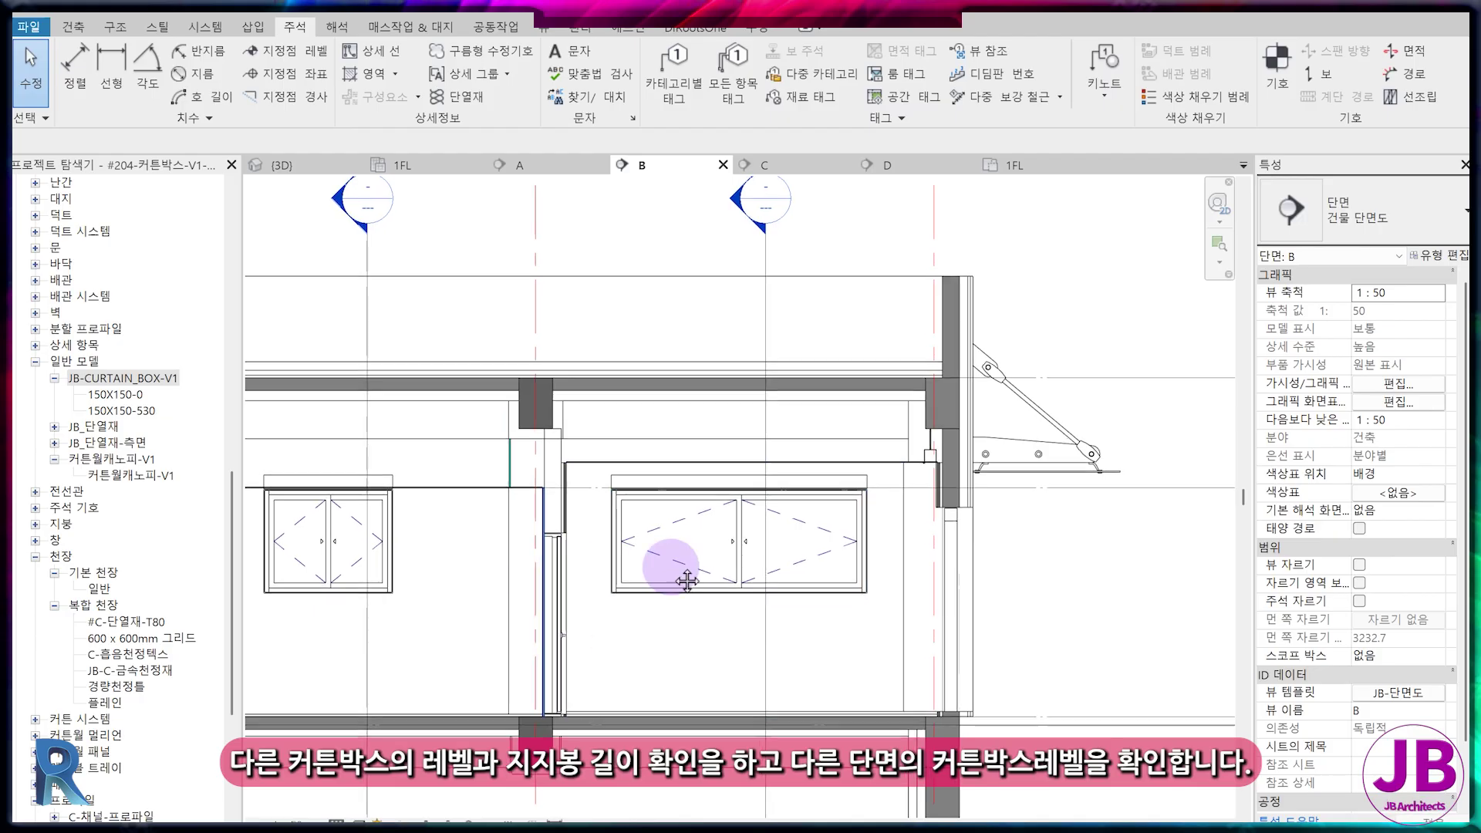
pyautogui.scroll(5, 455, 424)
pyautogui.scroll(-4, 452, 428)
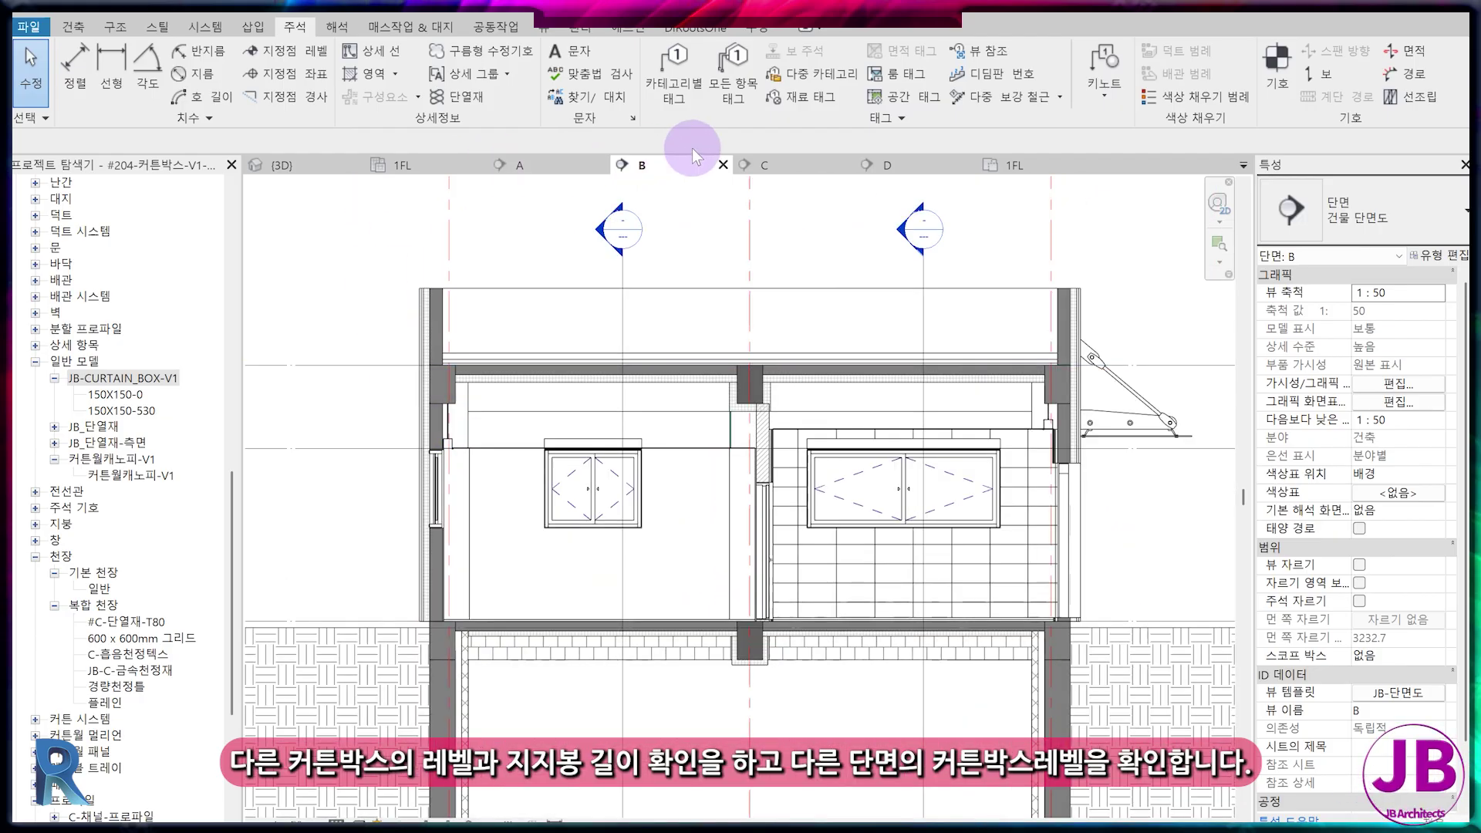
# - Open the 1FL ceiling plan and start editing the boundary of the 화장실 JB-C-금속천정재 ceiling
pyautogui.click(403, 165)
pyautogui.scroll(-3, 657, 395)
pyautogui.press('Escape')
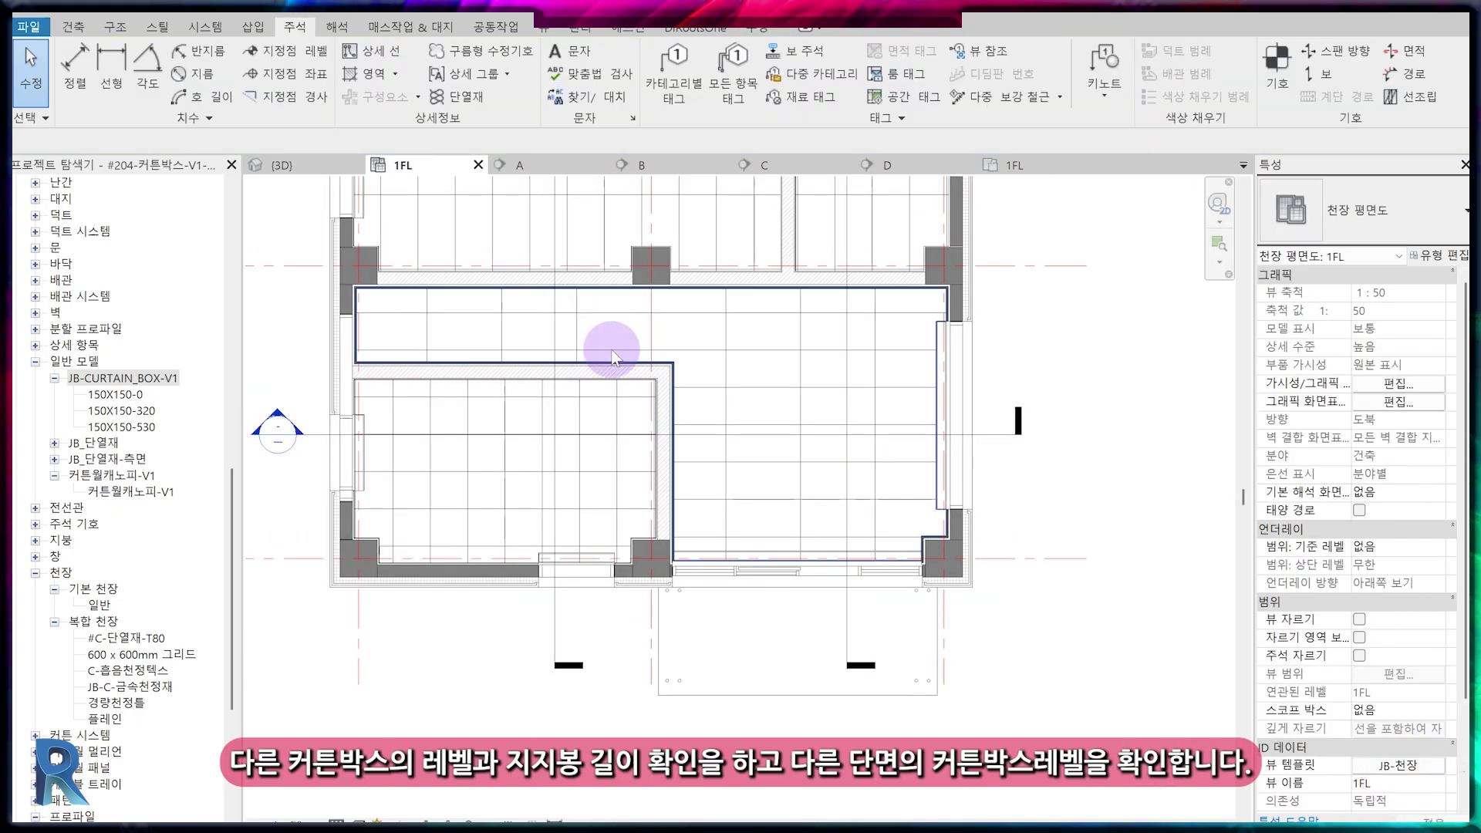
pyautogui.scroll(5, 562, 545)
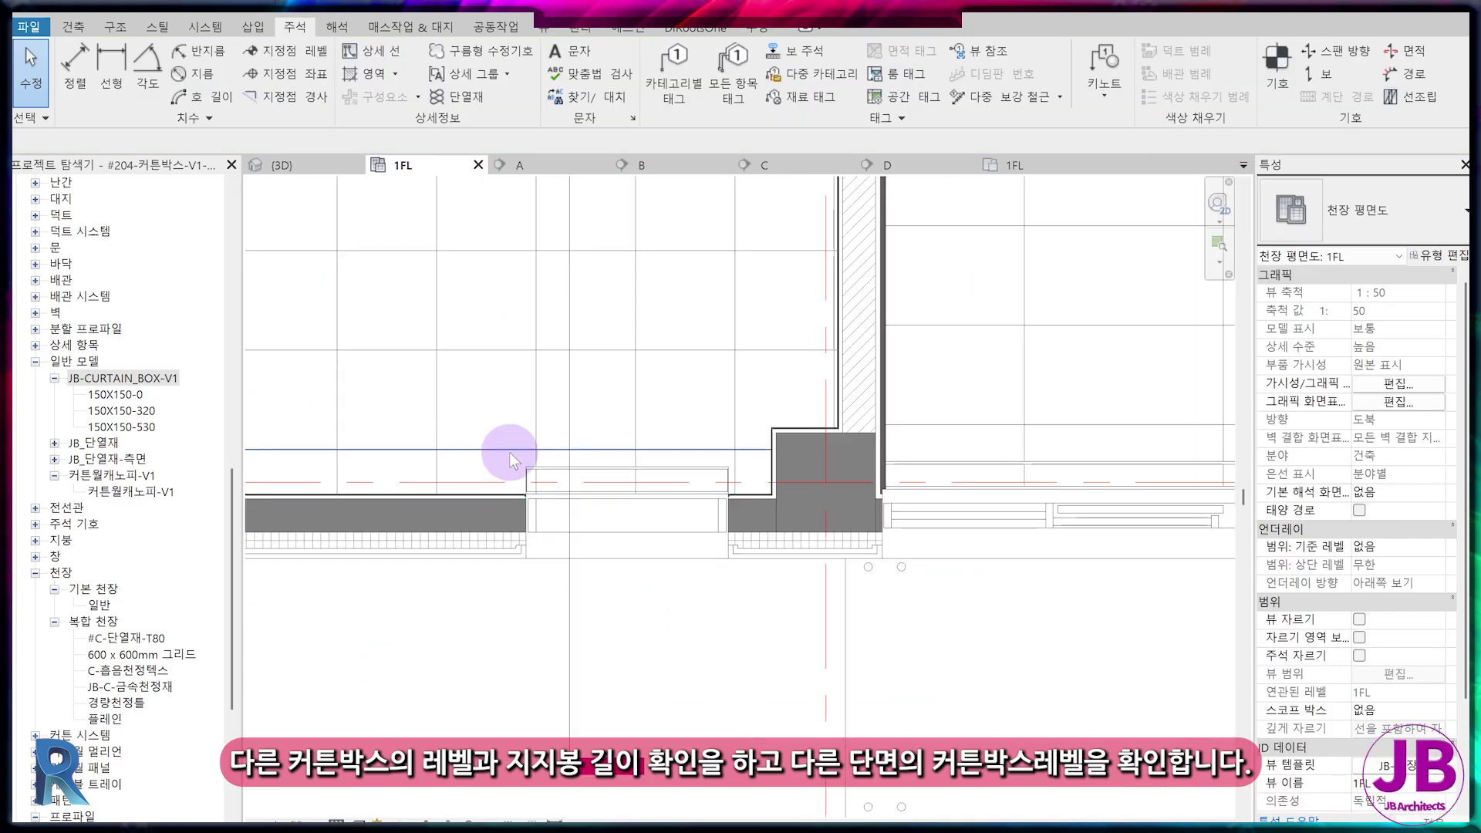
pyautogui.scroll(-2, 513, 457)
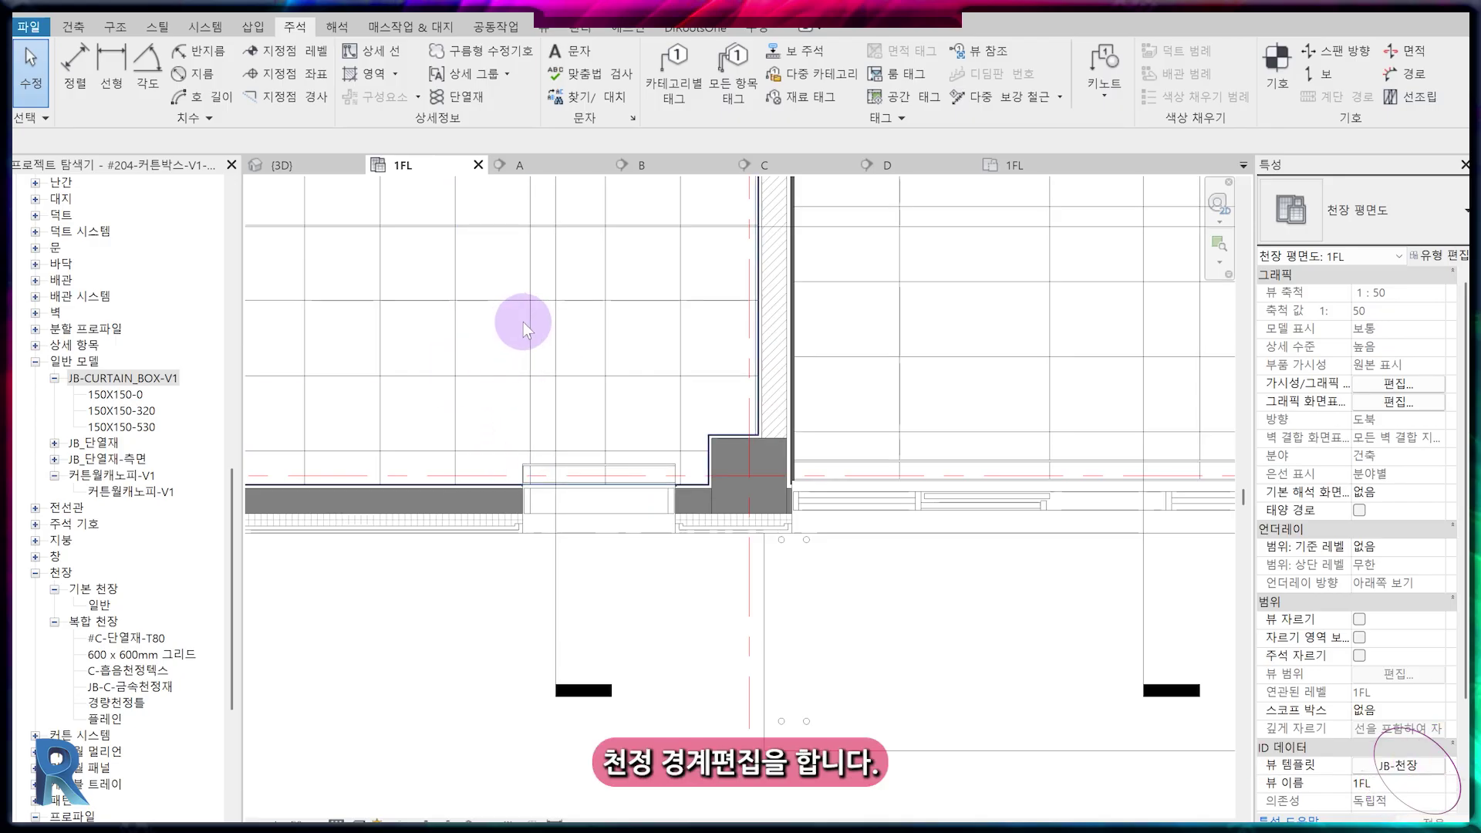
pyautogui.click(497, 299)
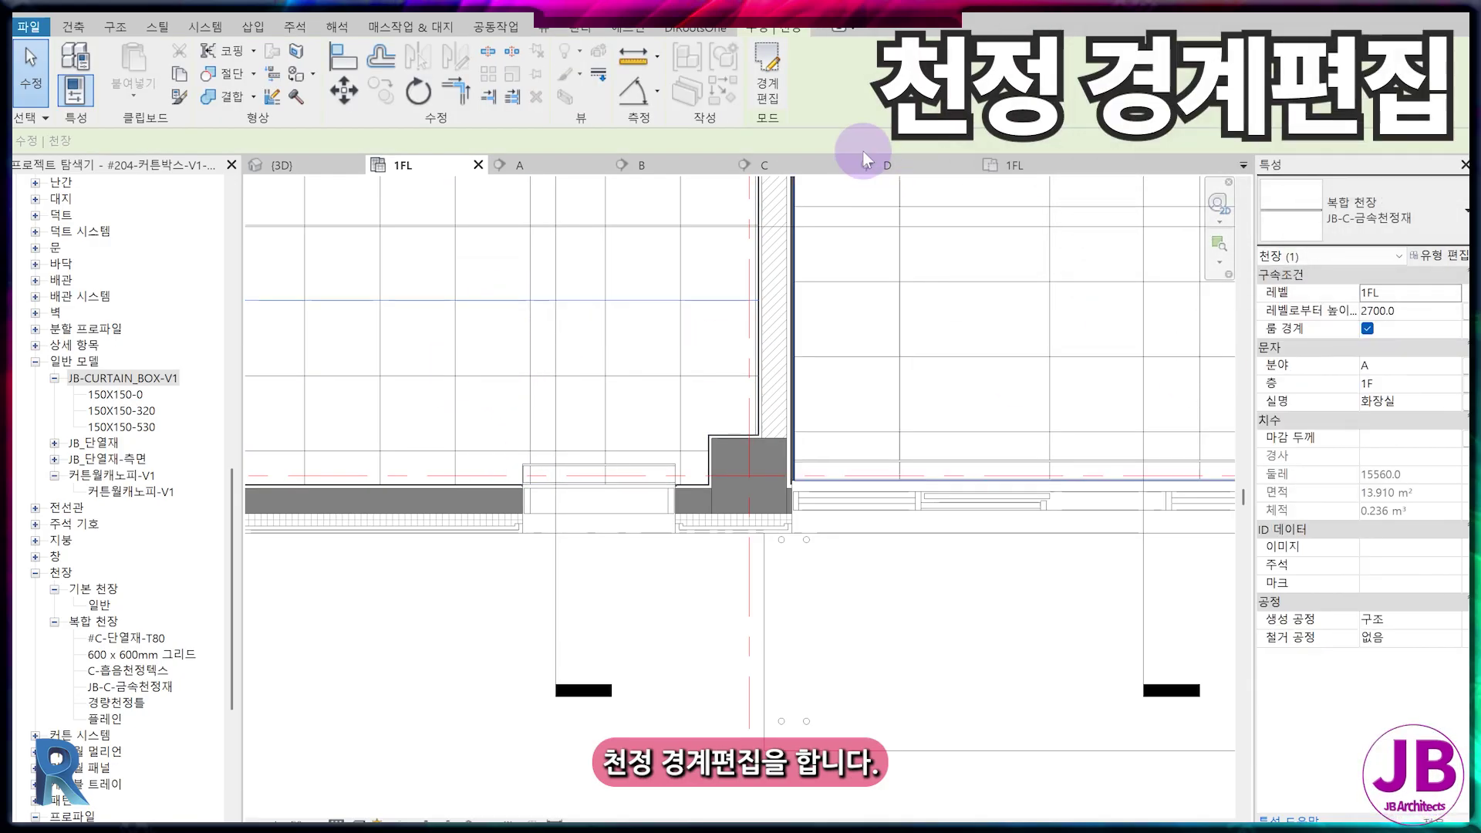
pyautogui.click(759, 78)
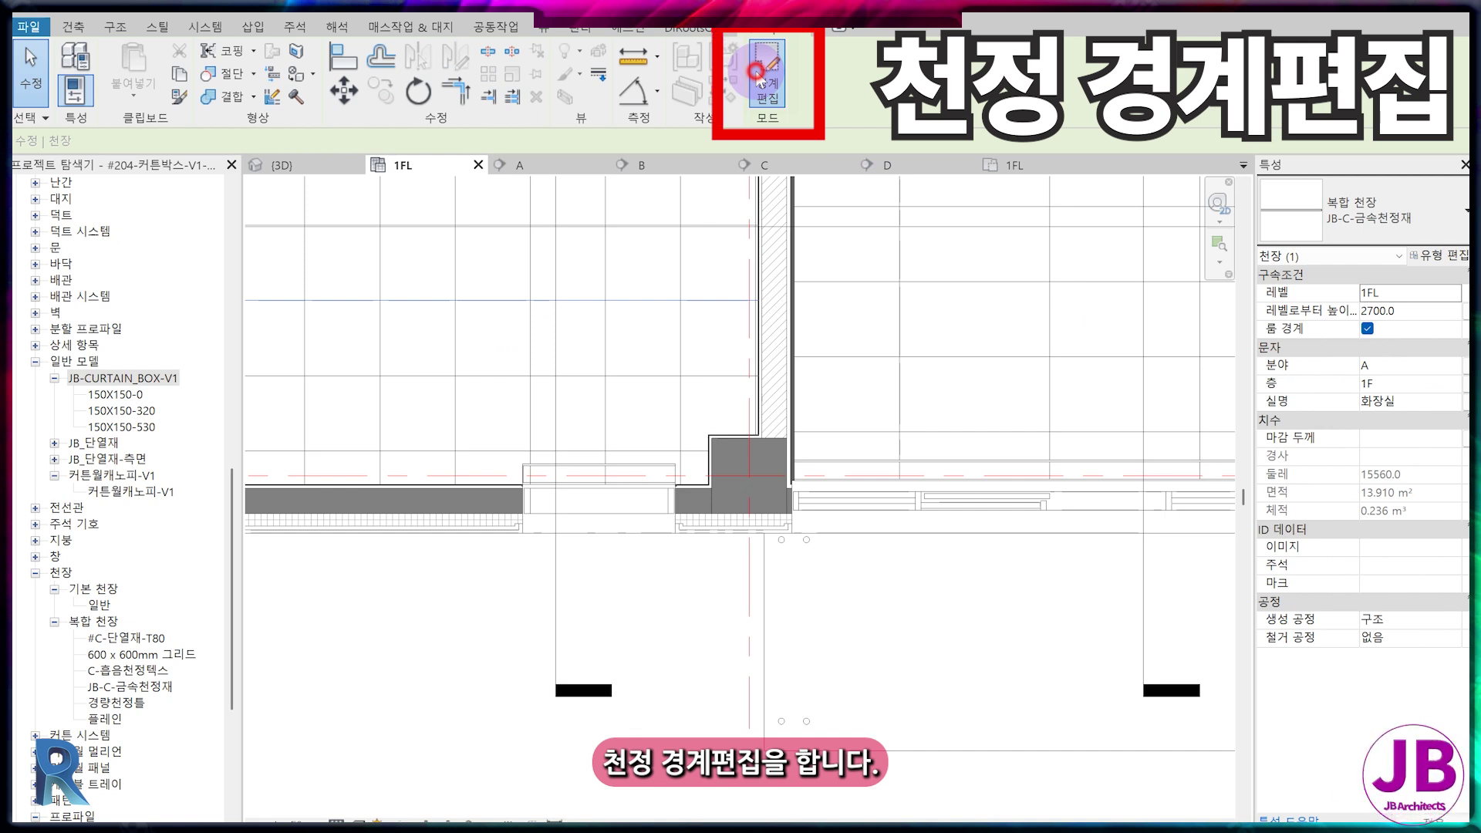
# - Add ceiling boundary lines by picking the two ends and the room-side edge of the lower window's curtain box
pyautogui.scroll(3, 651, 455)
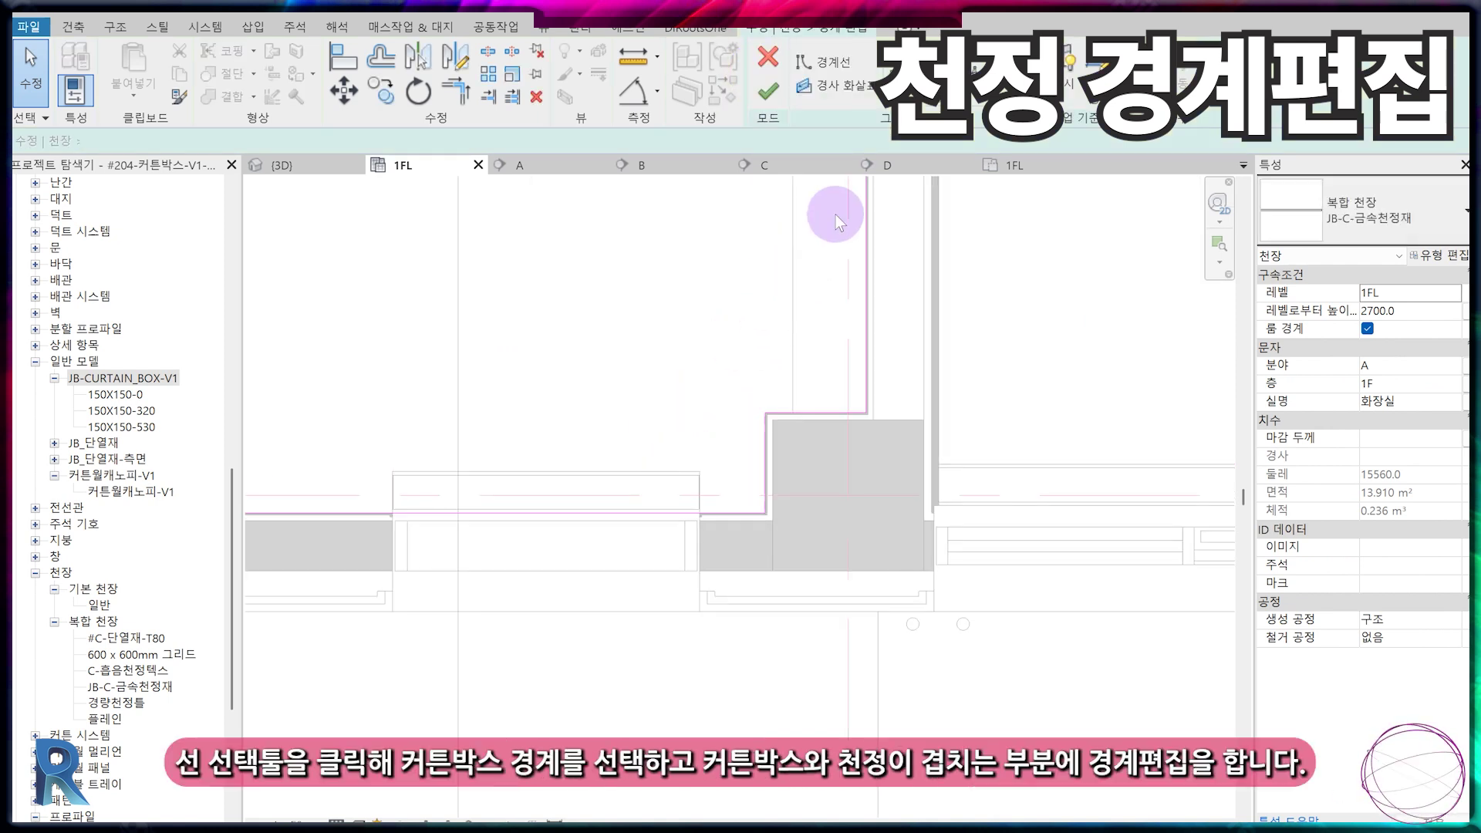
pyautogui.scroll(4, 691, 516)
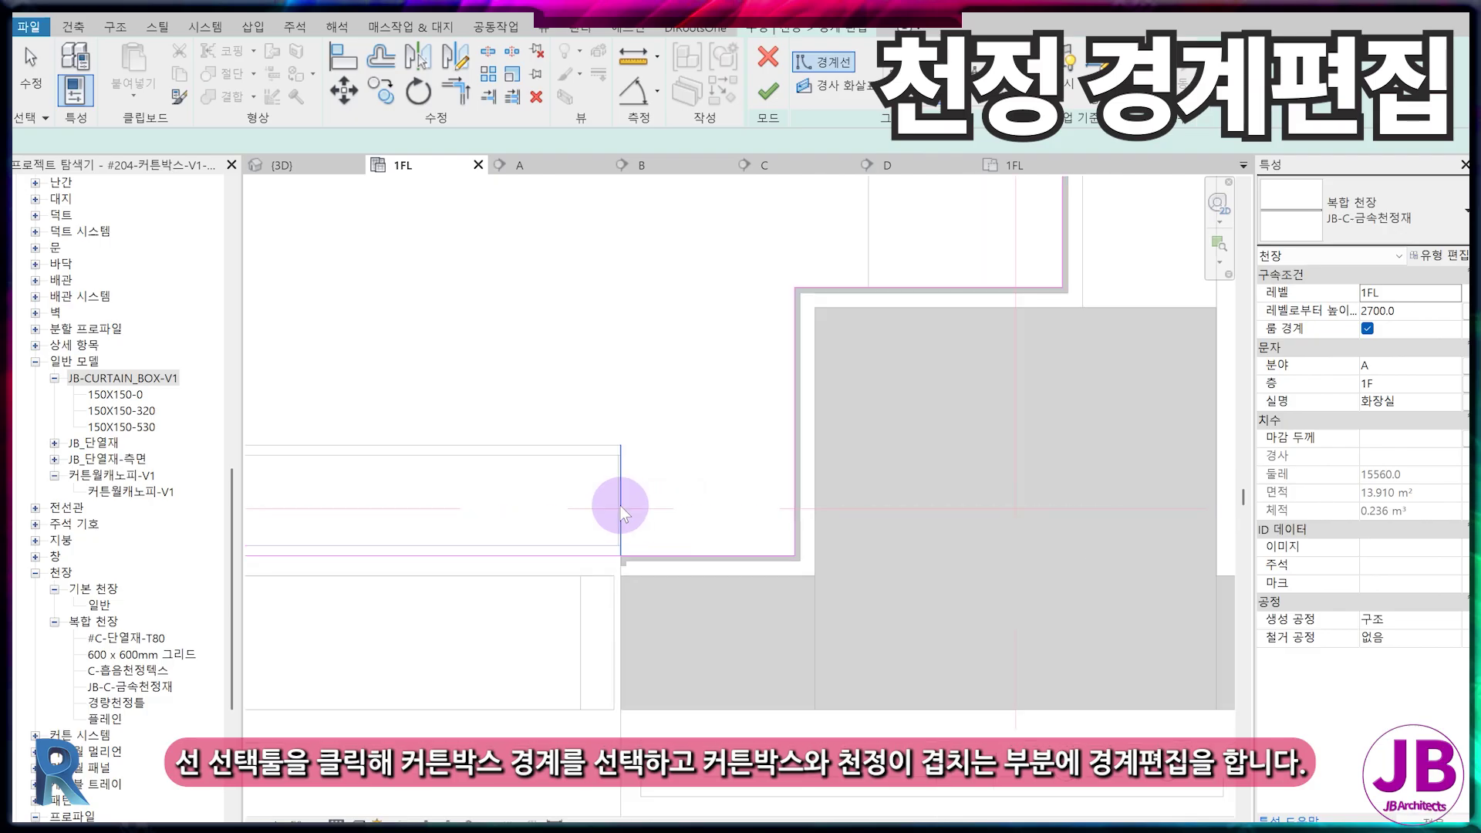
pyautogui.click(618, 506)
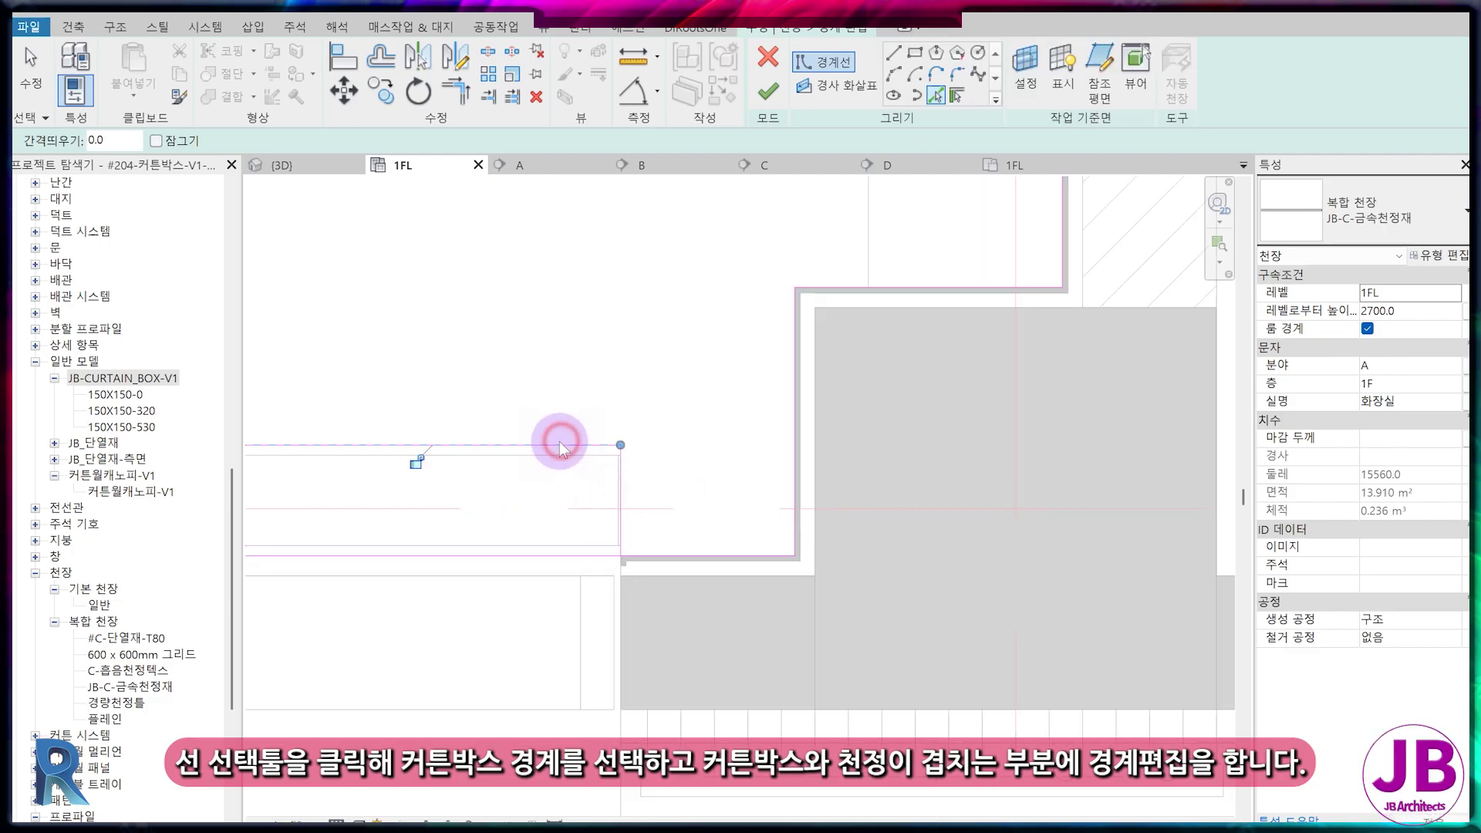
pyautogui.moveTo(471, 494); pyautogui.dragTo(650, 488, button='middle')
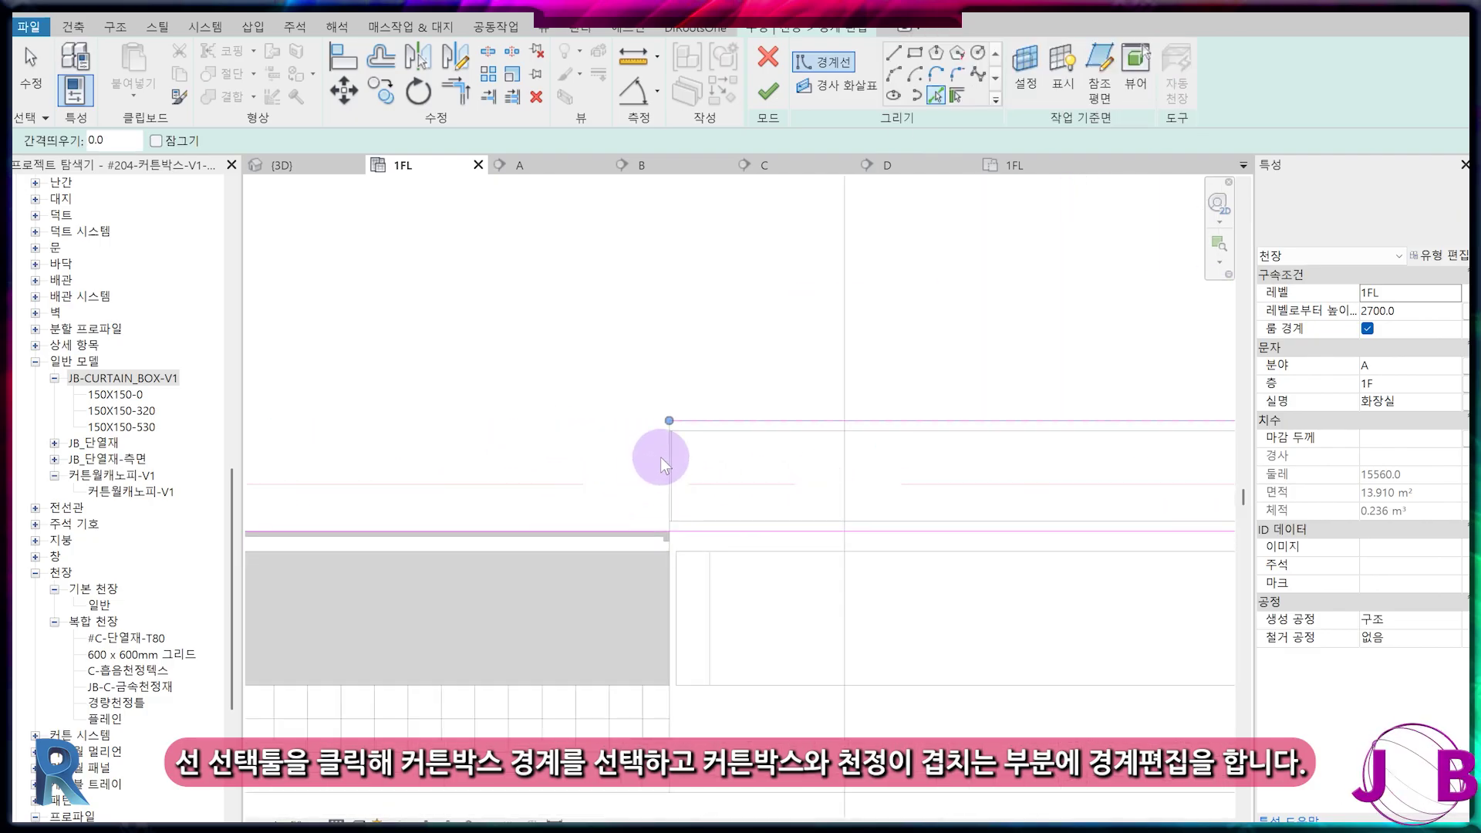
pyautogui.click(668, 453)
# - Split the ceiling boundary at the lower window, trim its corners to follow the curtain box outline, and finish the boundary edit
pyautogui.press('t')
pyautogui.press('r')
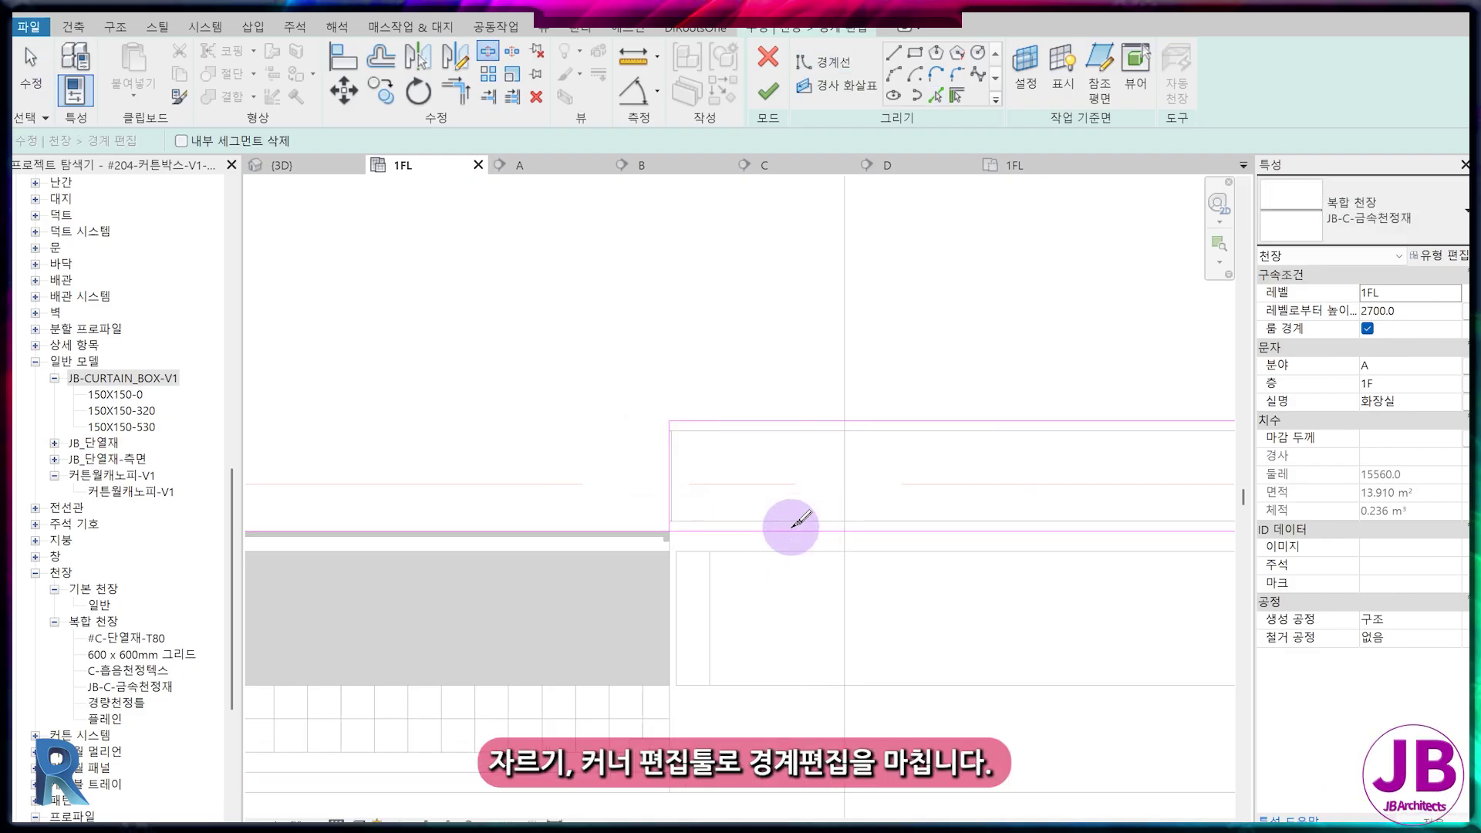
pyautogui.press('t')
pyautogui.press('r')
pyautogui.click(633, 539)
pyautogui.click(671, 491)
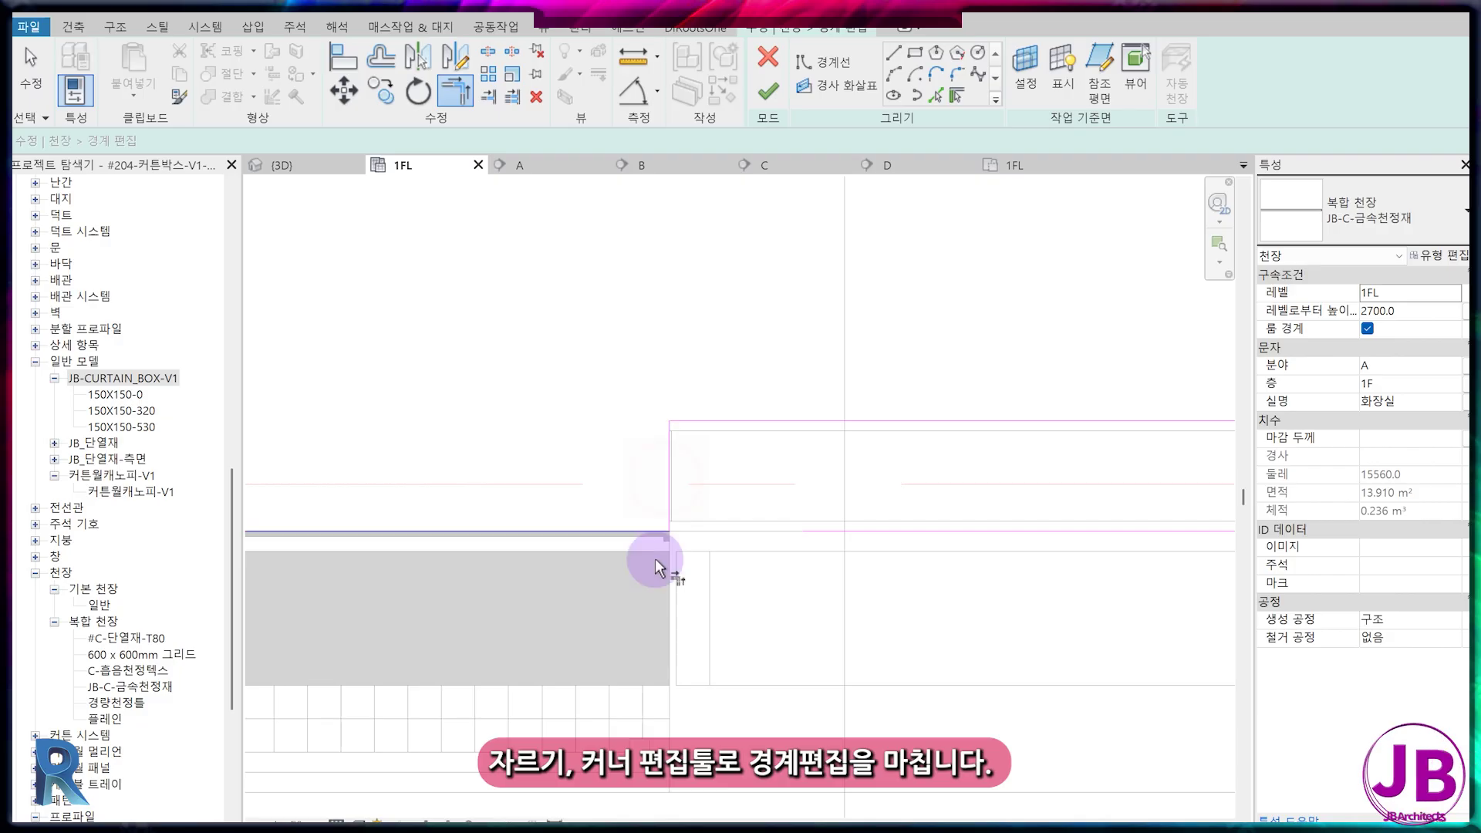
pyautogui.scroll(-4, 658, 529)
pyautogui.click(1042, 543)
pyautogui.click(1012, 514)
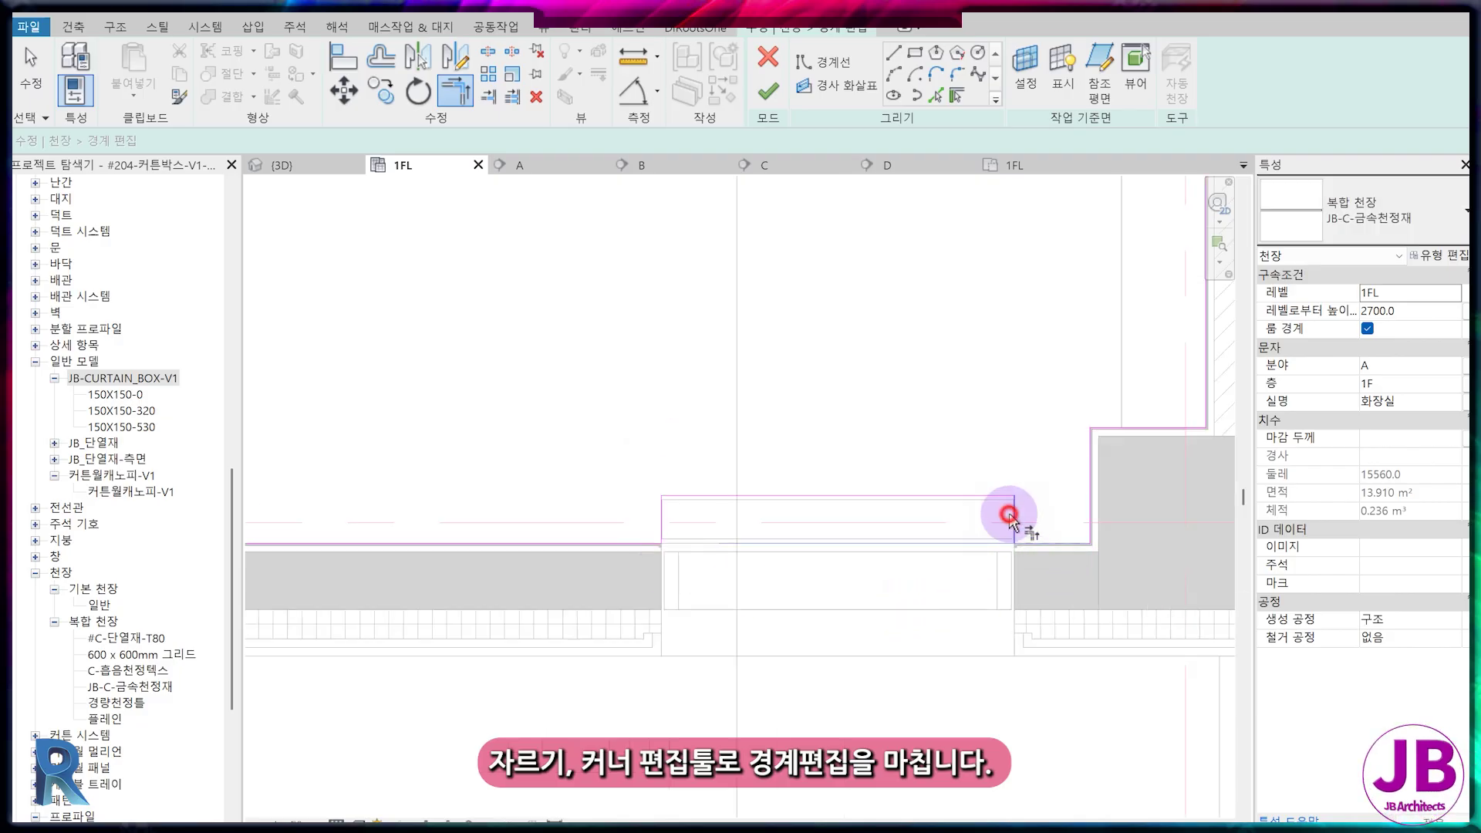
pyautogui.press('Escape')
pyautogui.scroll(-3, 964, 613)
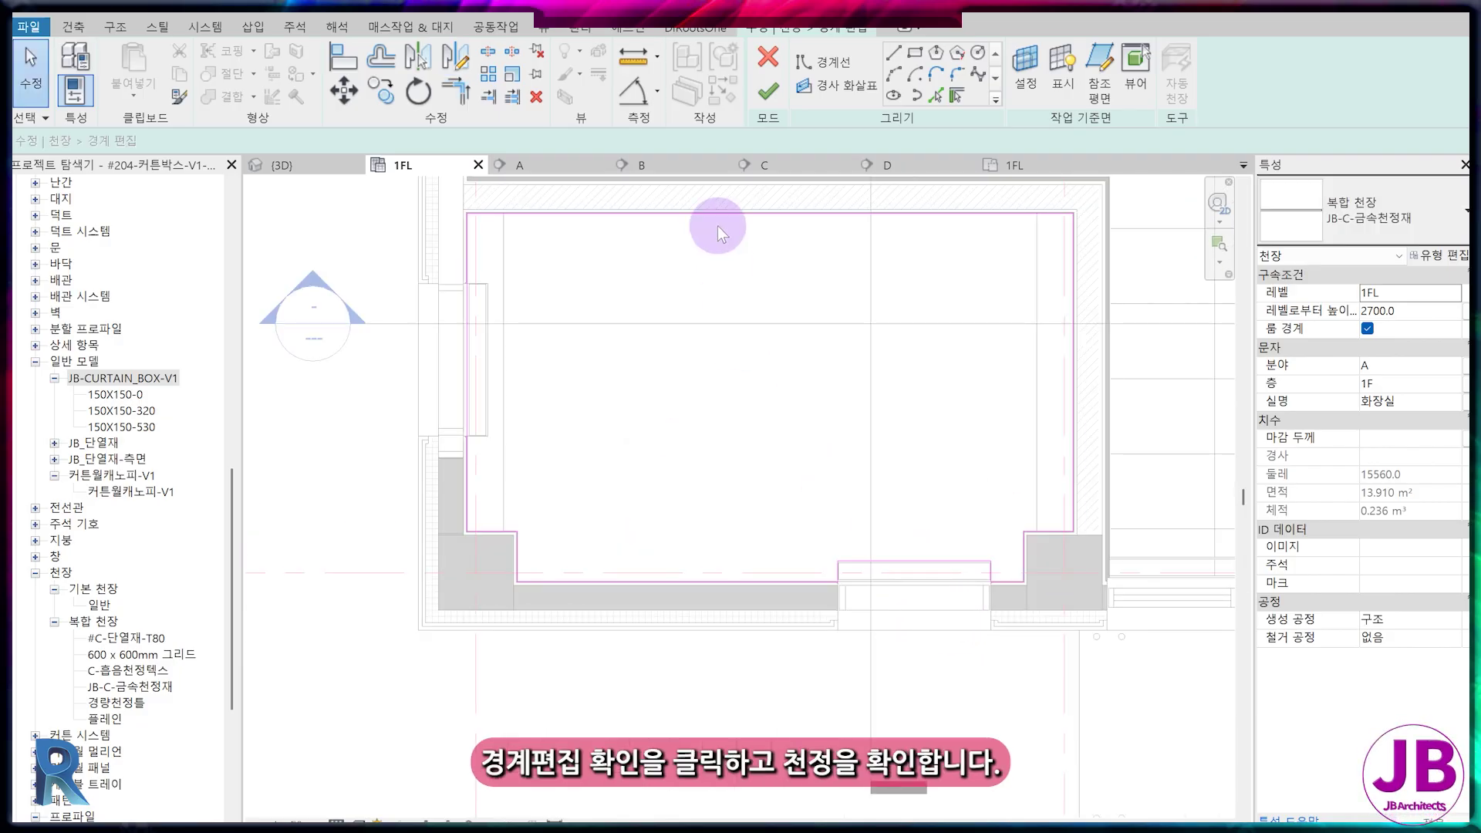
pyautogui.click(766, 96)
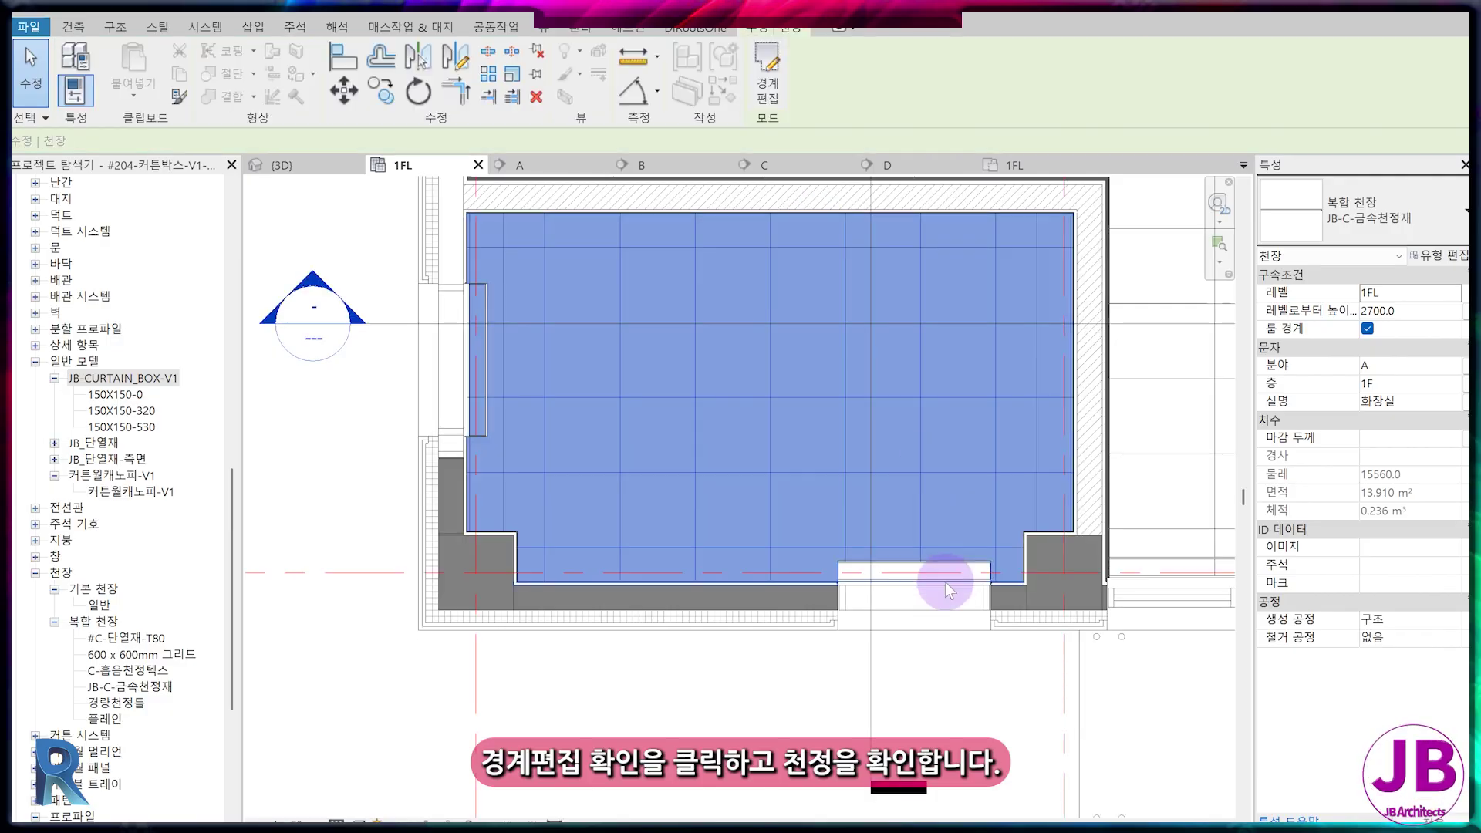
# - Examine where the ceilings meet the curtain boxes in sections A and B
pyautogui.click(525, 164)
pyautogui.click(947, 478)
pyautogui.scroll(4, 1003, 421)
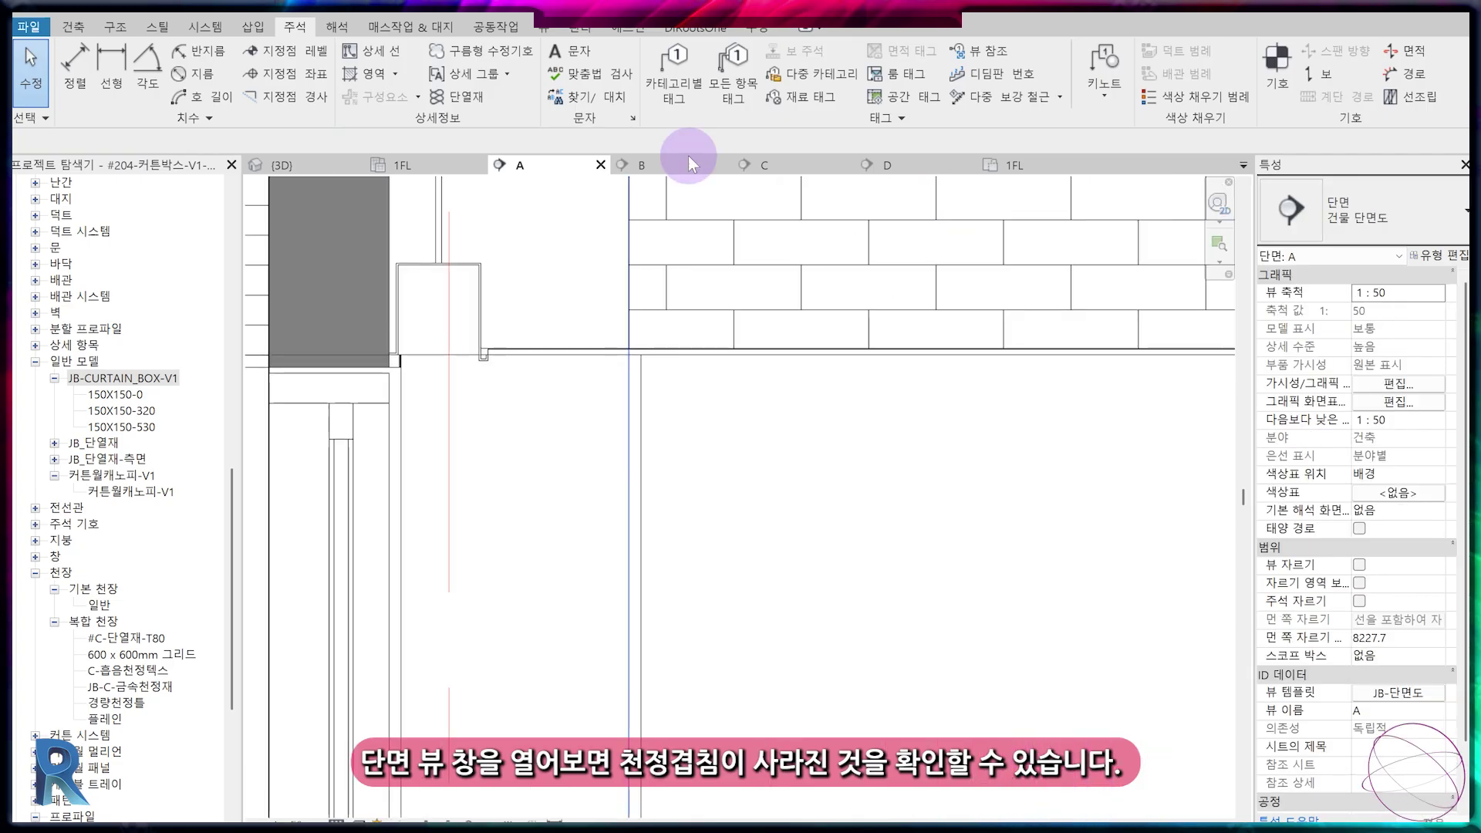
pyautogui.click(688, 164)
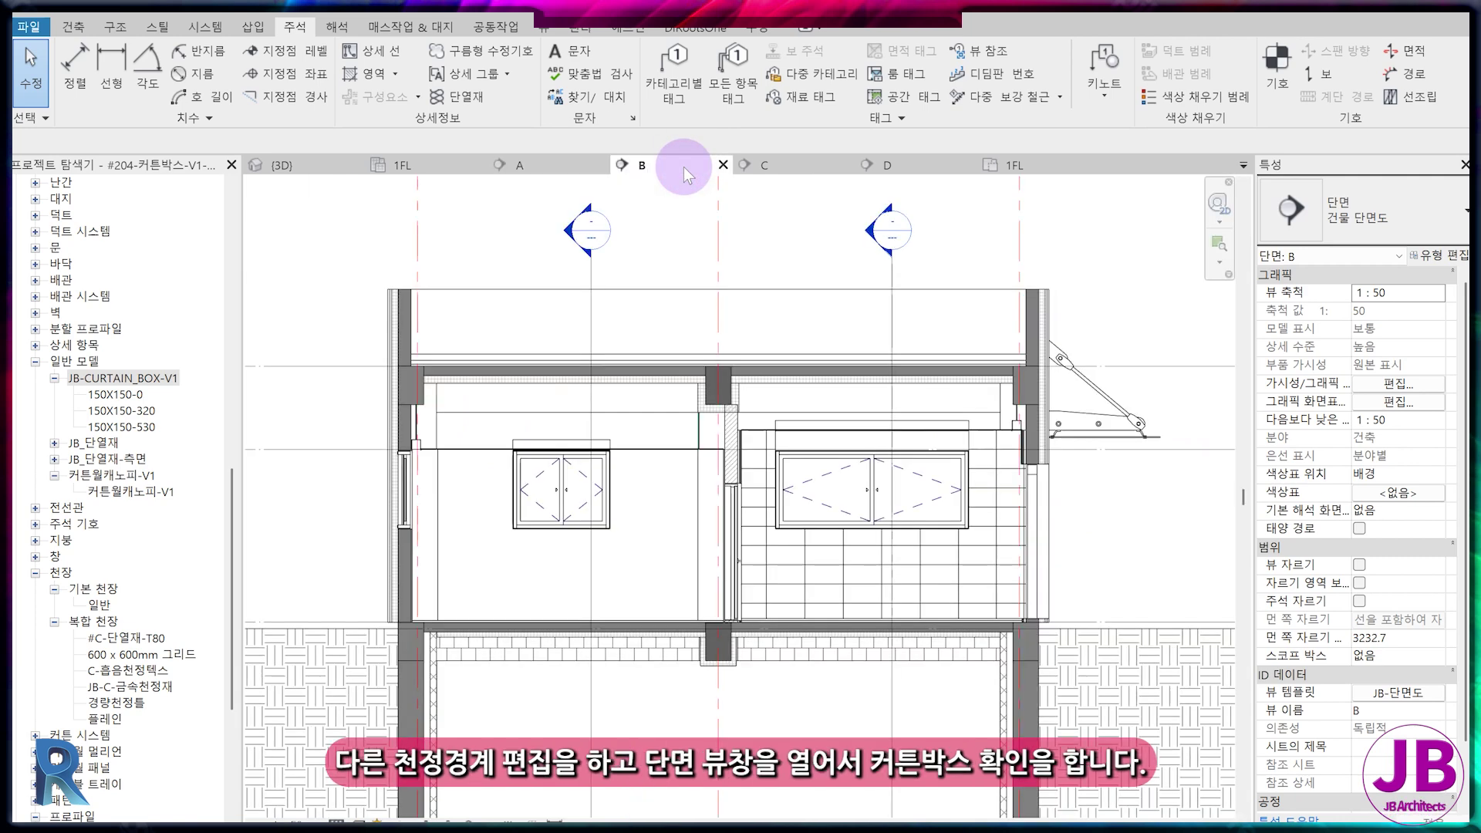
pyautogui.scroll(6, 438, 430)
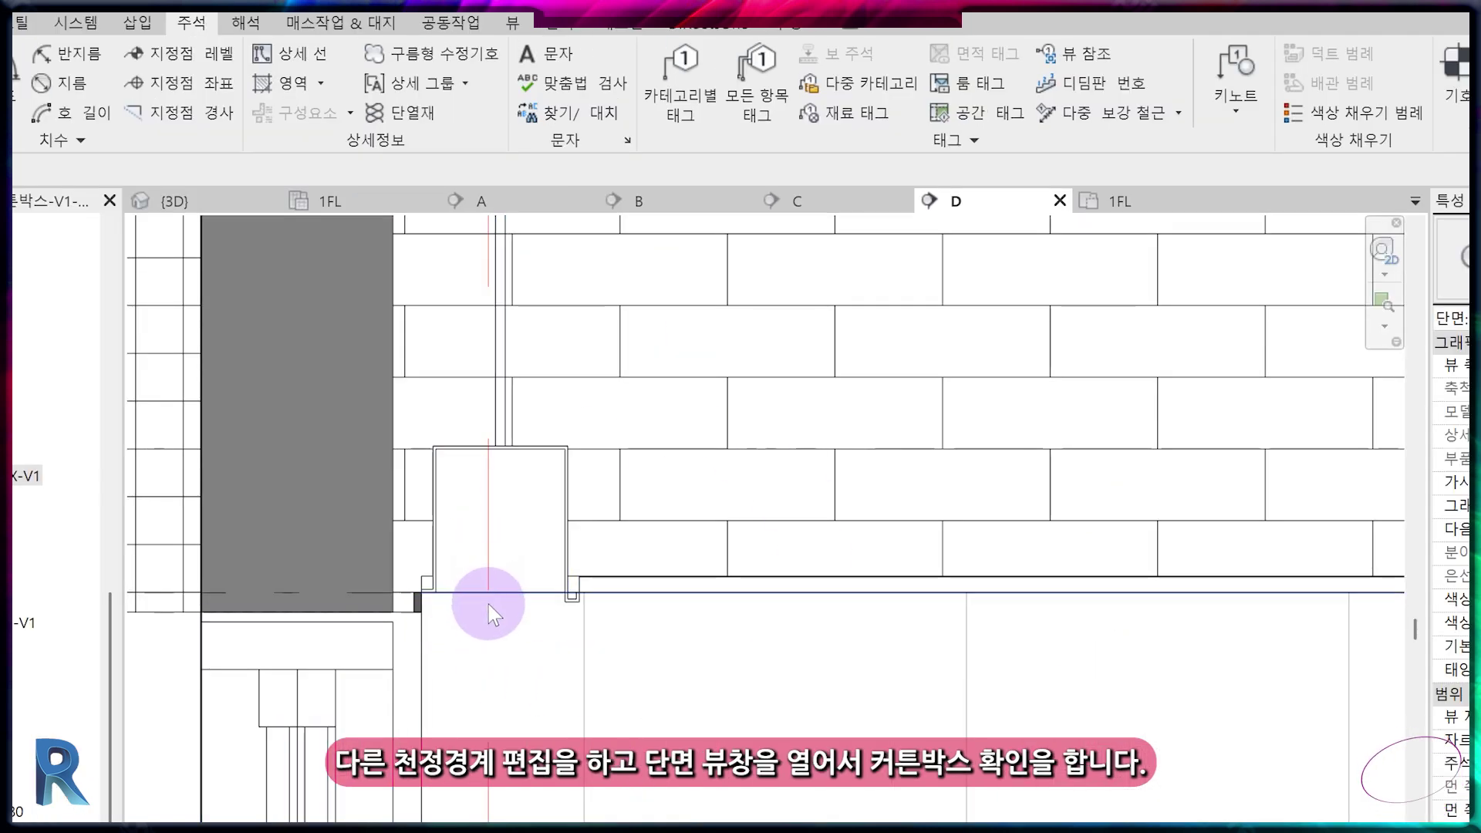
# - Compare the window curtain box with the 3000-high hall ceiling's curtain box in section D
pyautogui.scroll(-6, 488, 604)
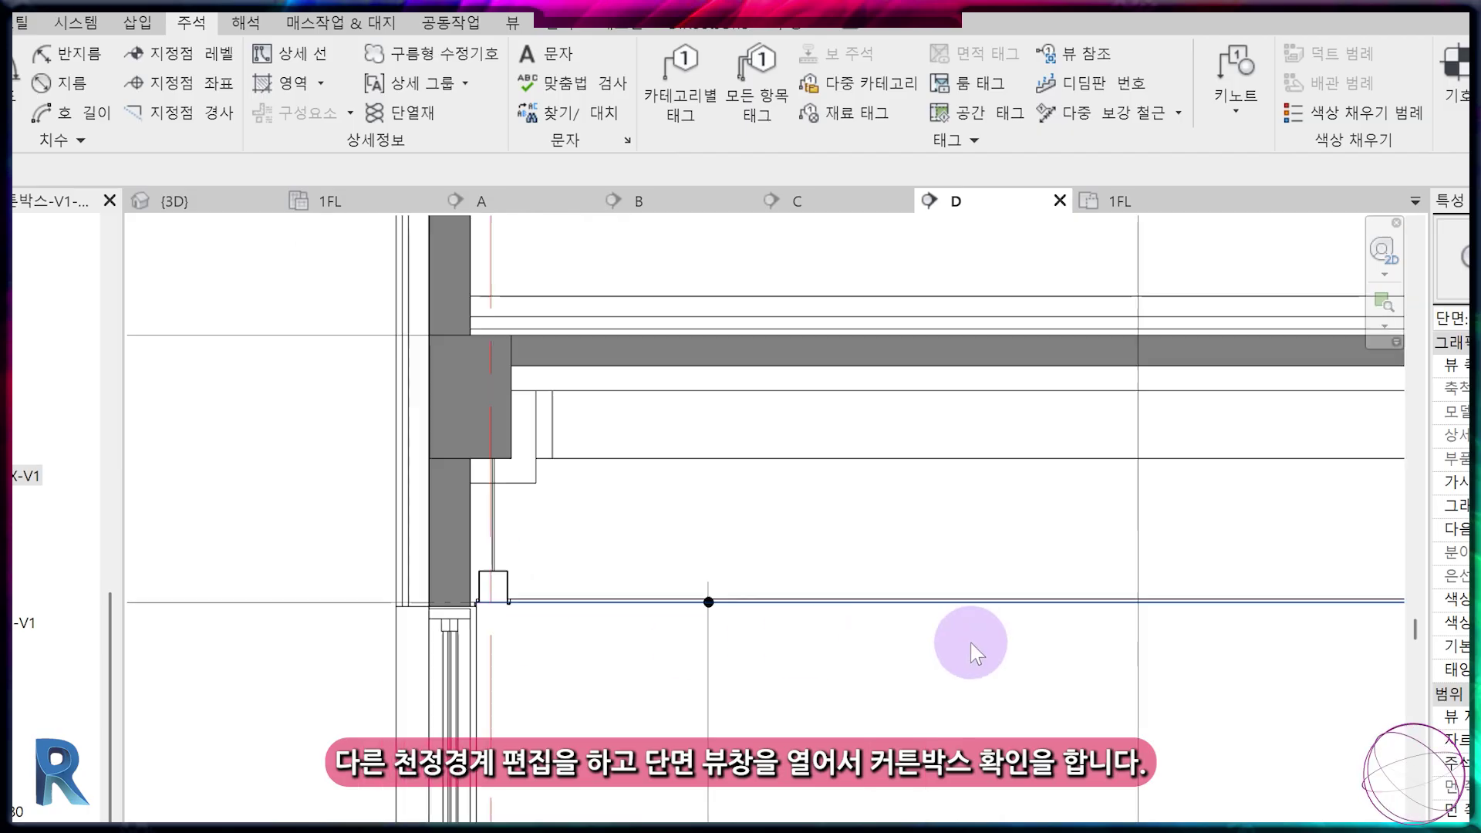
pyautogui.moveTo(972, 648); pyautogui.dragTo(340, 615, button='middle')
pyautogui.moveTo(1319, 786); pyautogui.dragTo(536, 642, button='middle')
pyautogui.scroll(5, 964, 416)
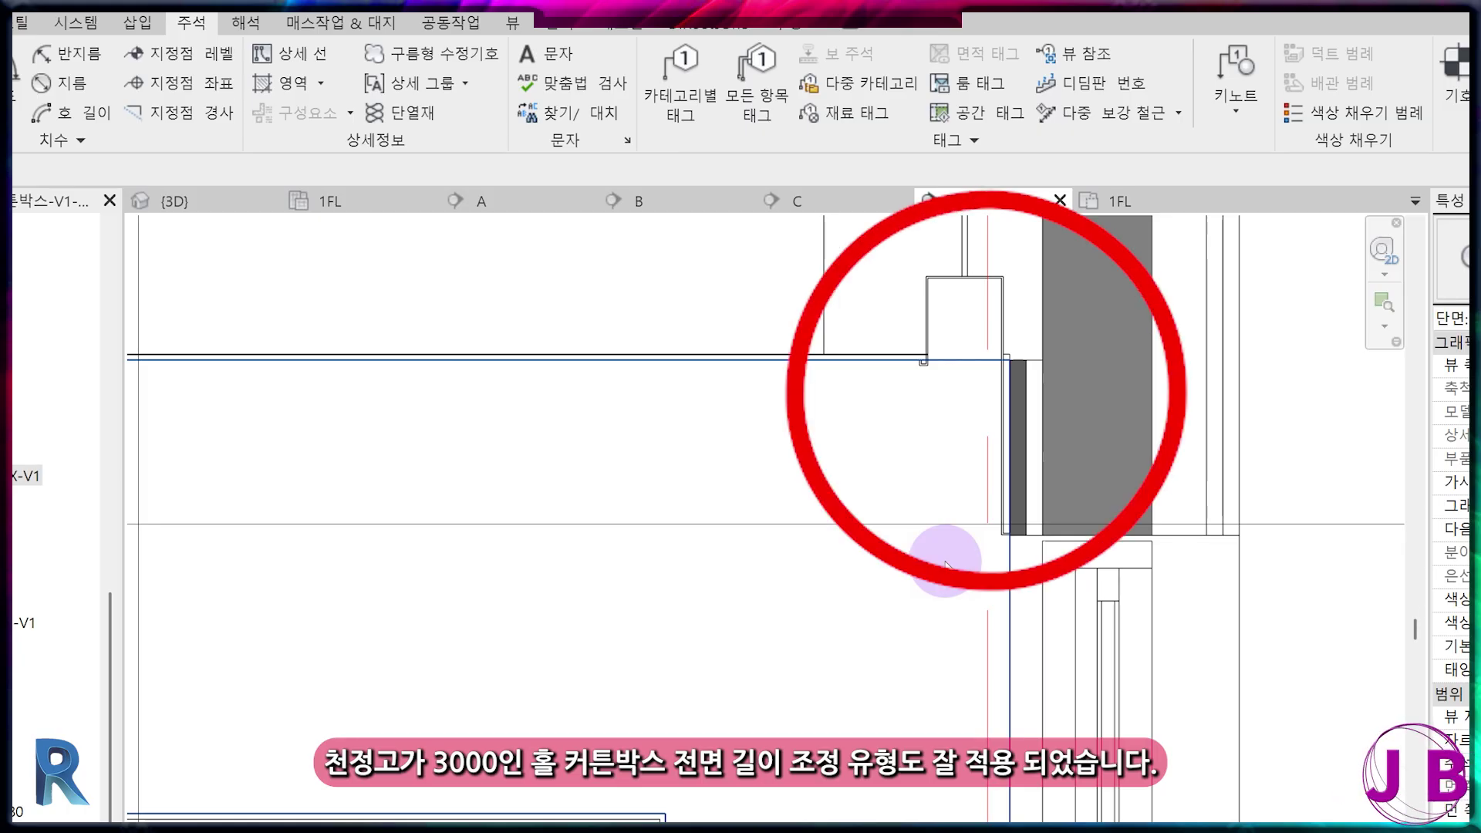
pyautogui.scroll(-8, 946, 569)
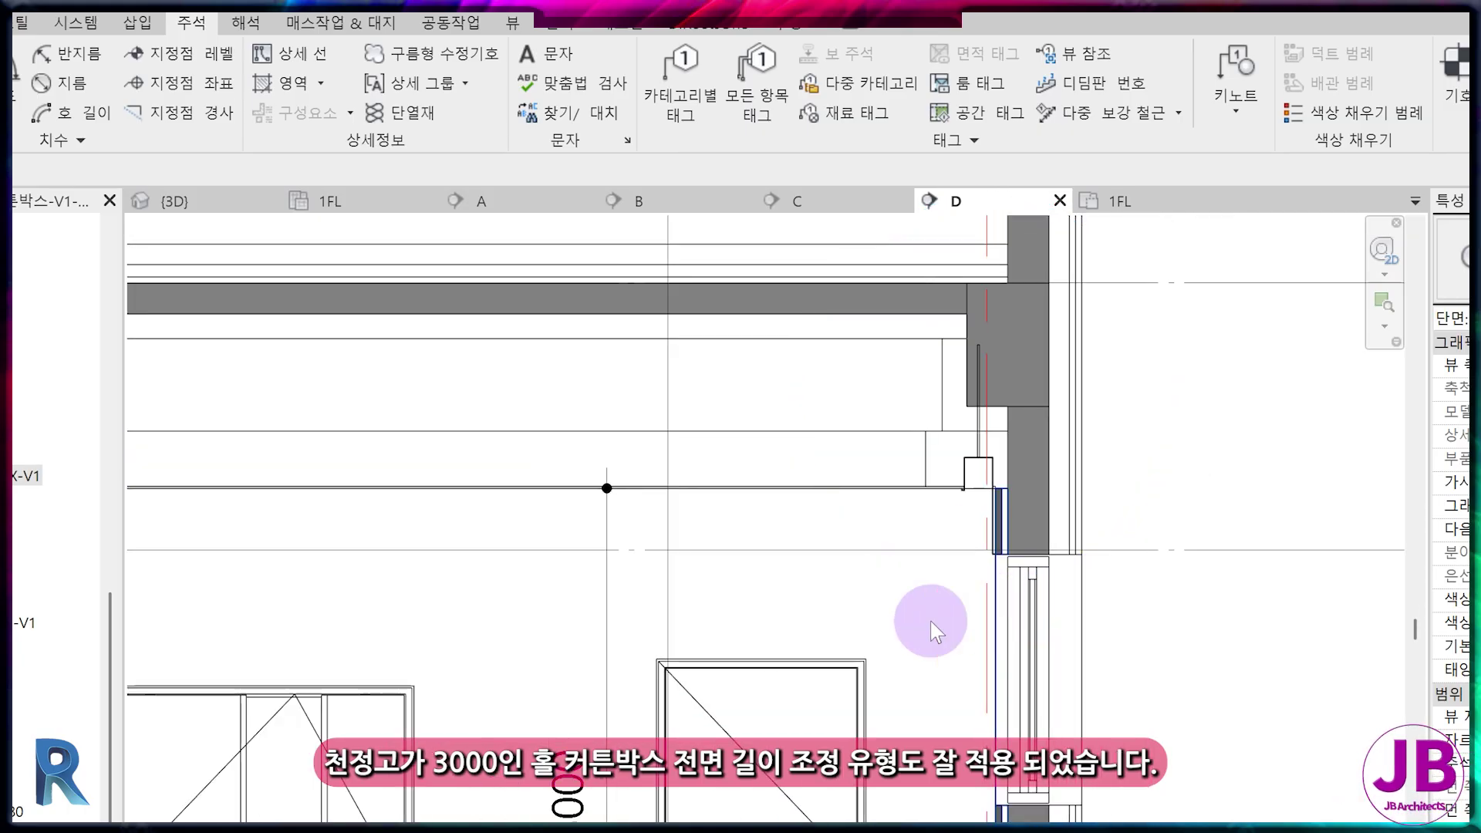
pyautogui.scroll(-5, 547, 683)
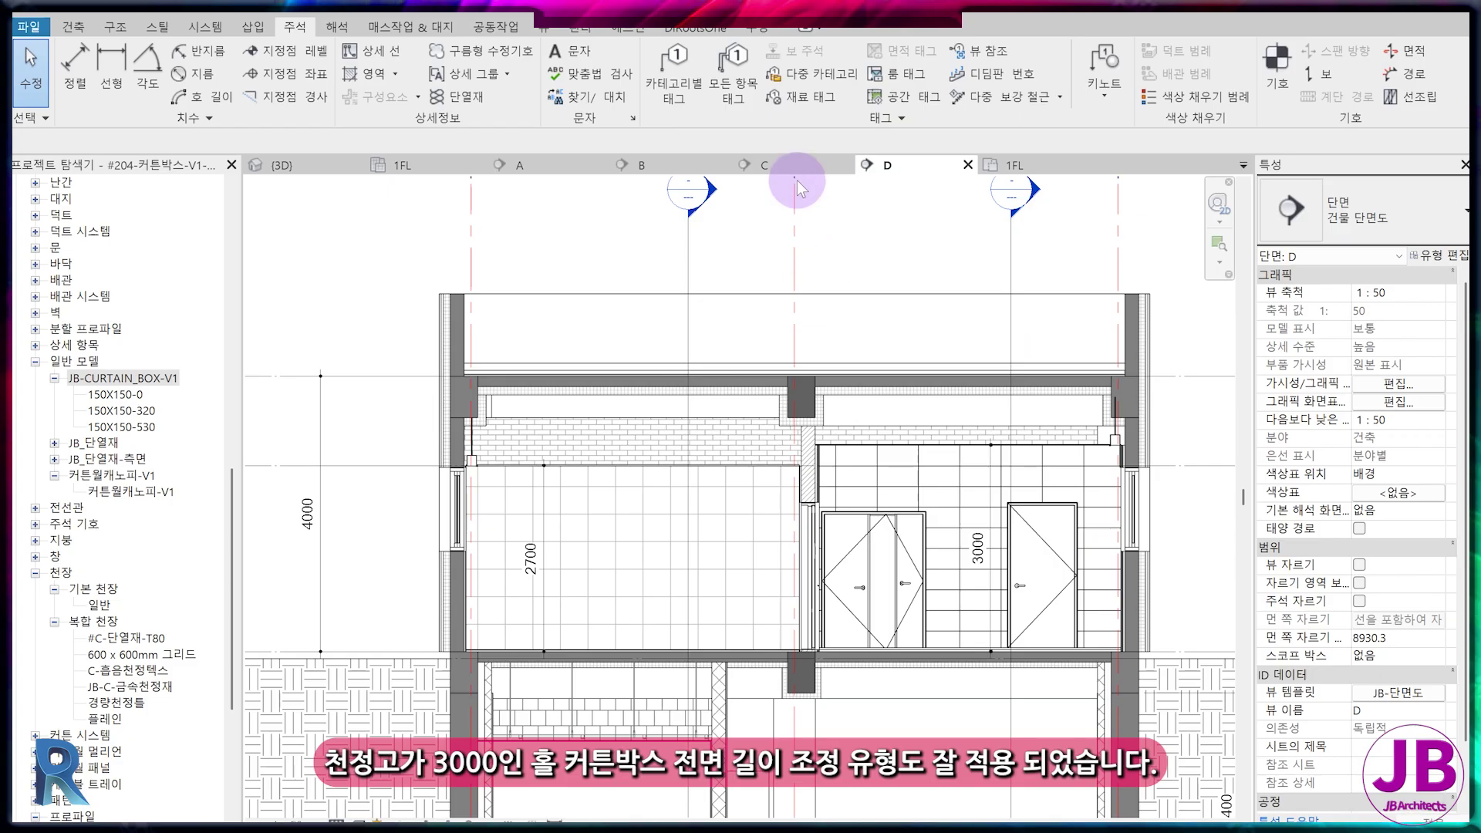
# - Review the sections and the 1FL ceiling plan, and inspect the building exterior in the 3D view
pyautogui.click(783, 201)
pyautogui.click(644, 166)
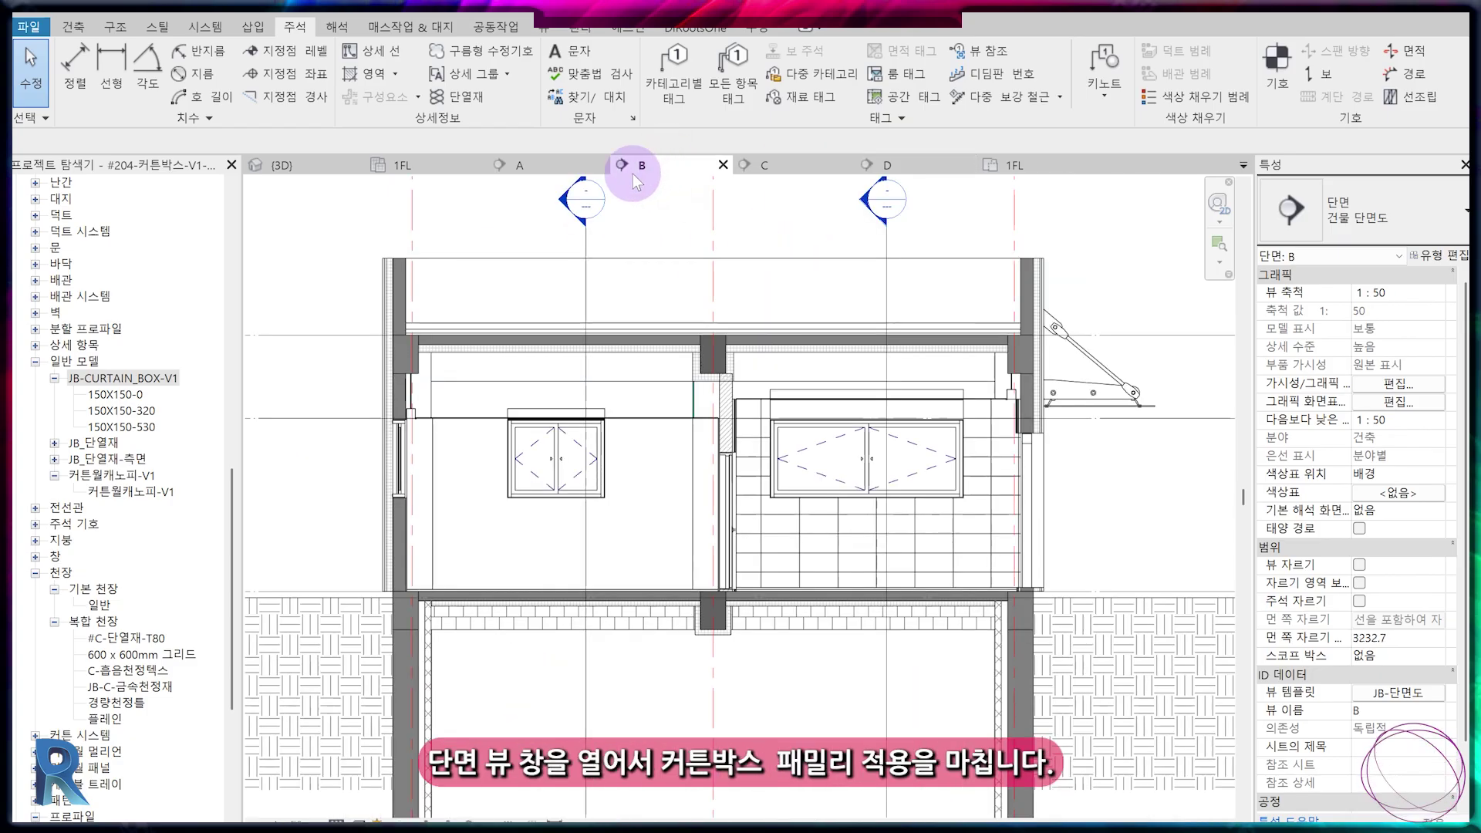
pyautogui.click(580, 169)
pyautogui.click(430, 162)
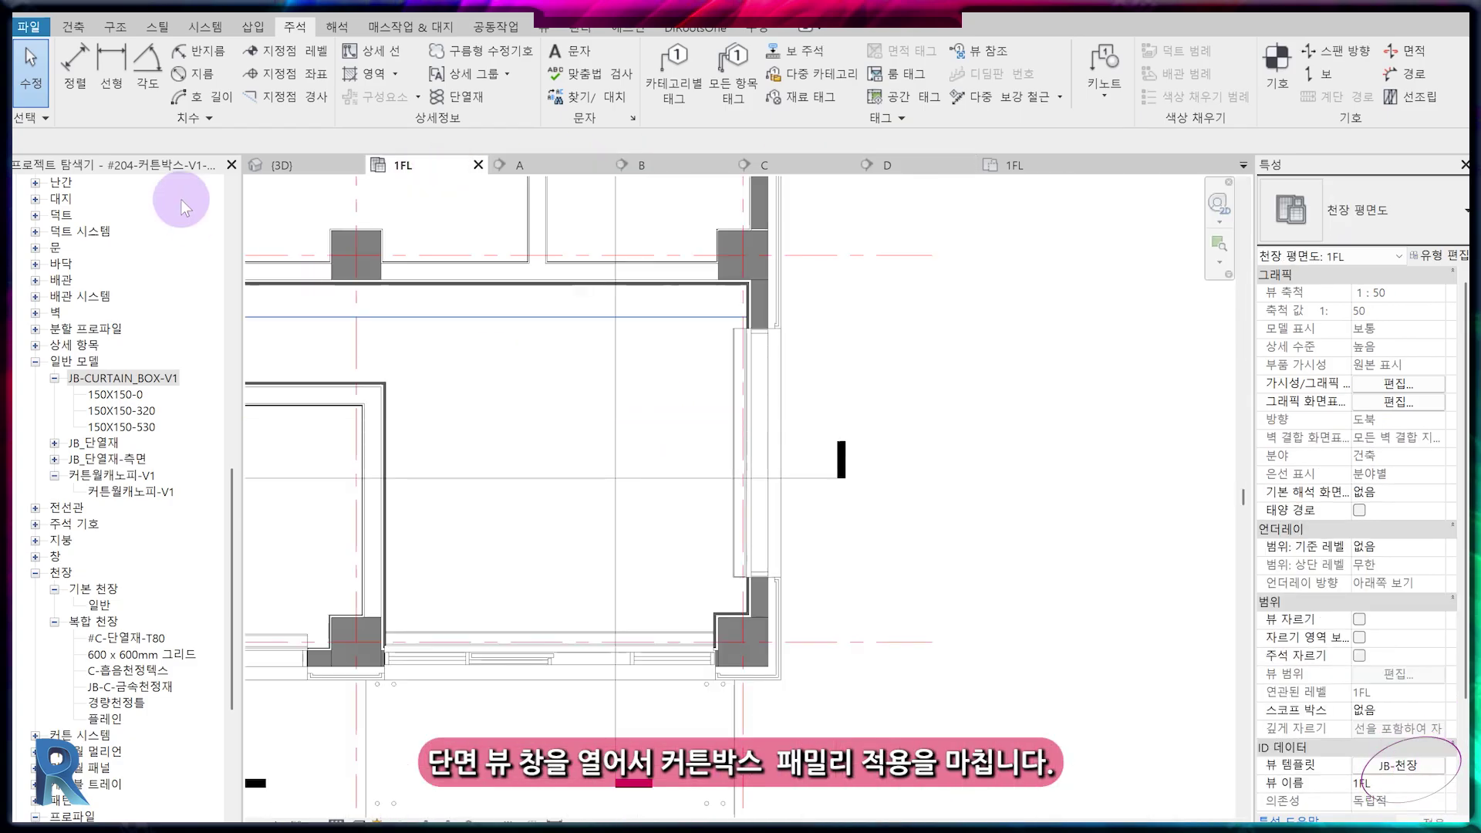
pyautogui.click(319, 166)
pyautogui.keyDown('shift'); pyautogui.moveTo(654, 359); pyautogui.dragTo(749, 510, button='middle'); pyautogui.keyUp('shift')
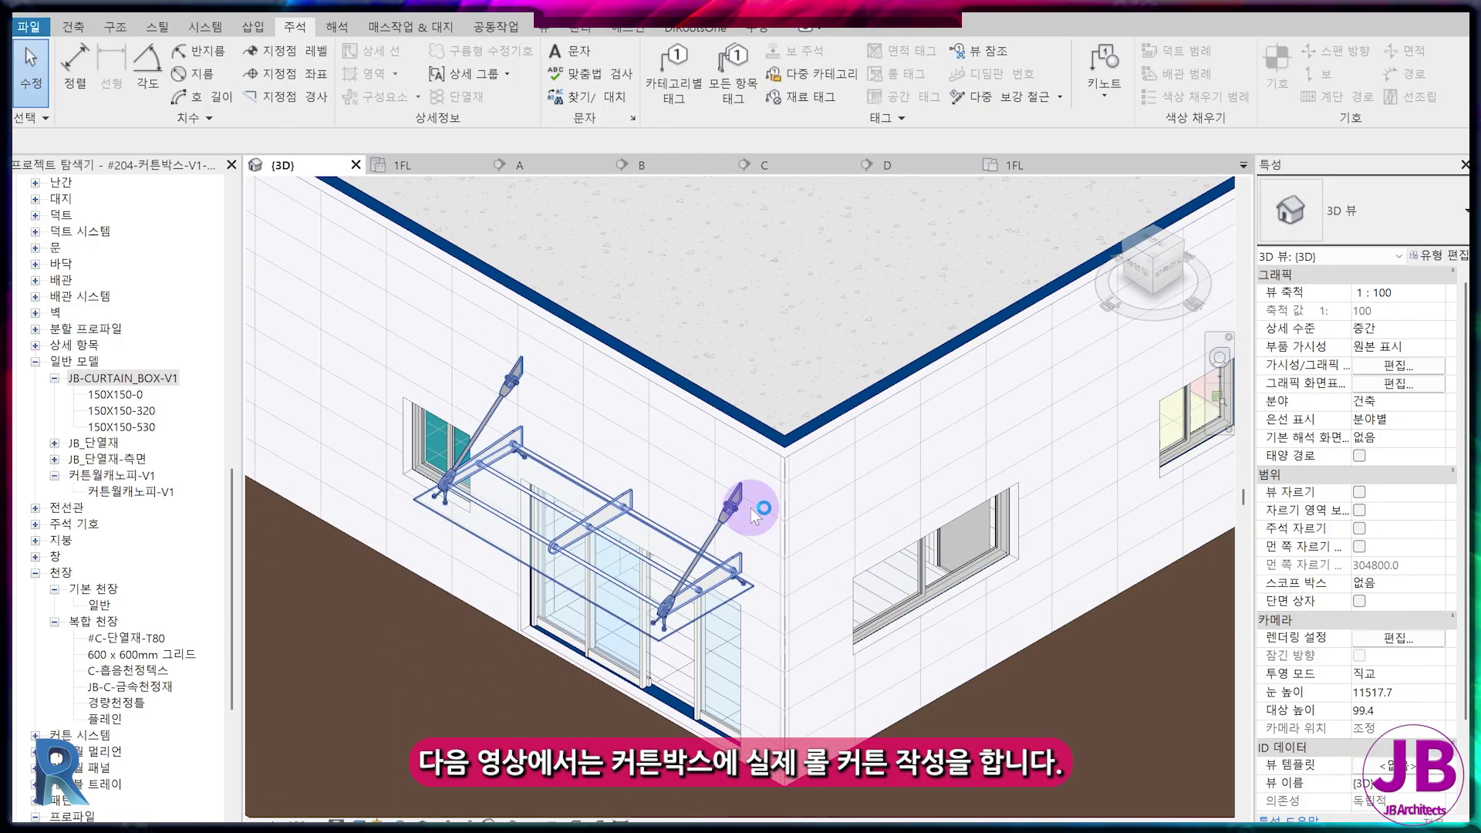
pyautogui.scroll(-5, 748, 506)
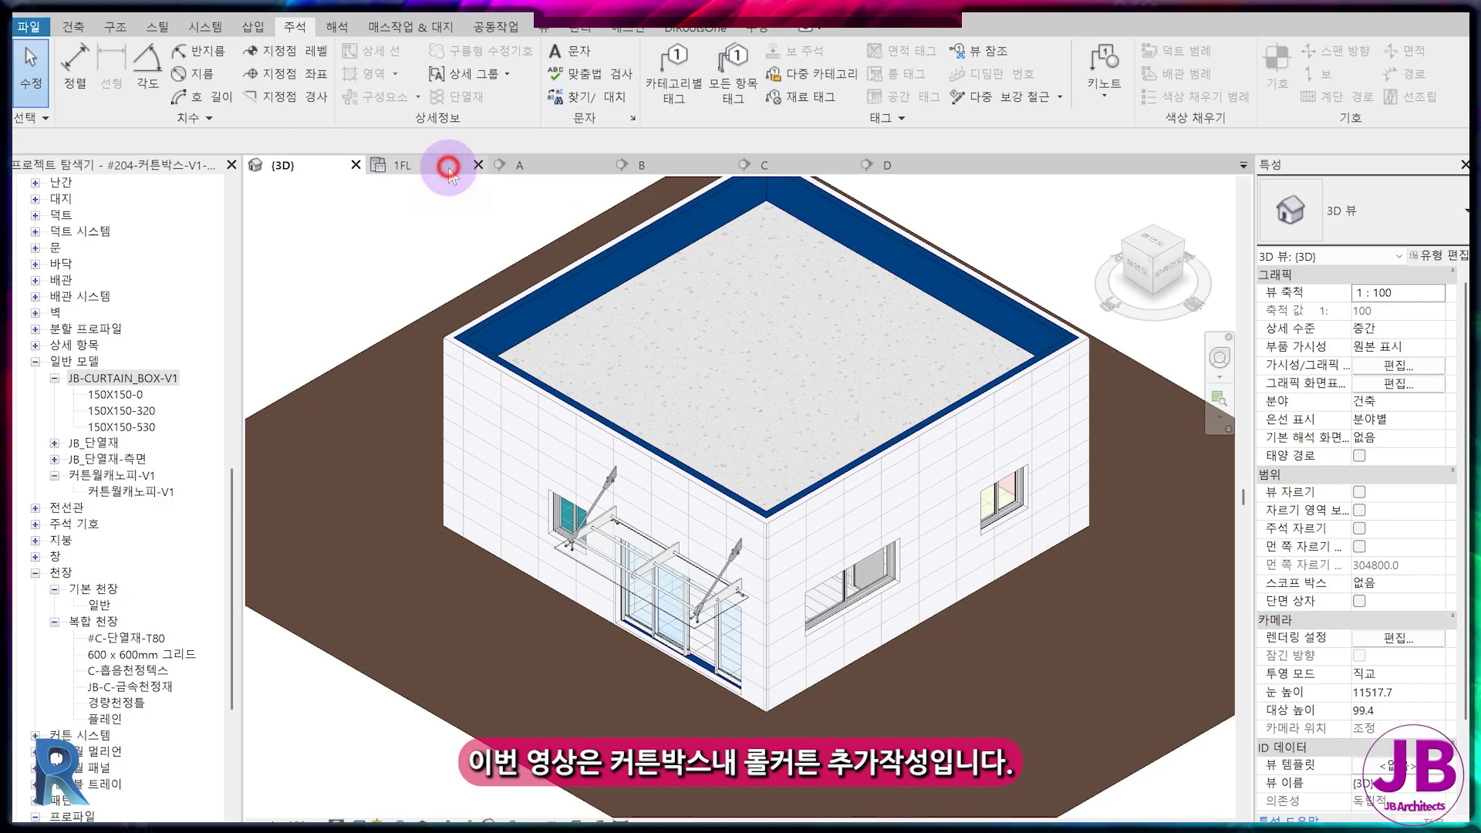
# - Open the JB-CURTAIN_BOX-V1 family of the upper window's curtain box for editing and display its 왼쪽 elevation
pyautogui.click(448, 167)
pyautogui.click(574, 362)
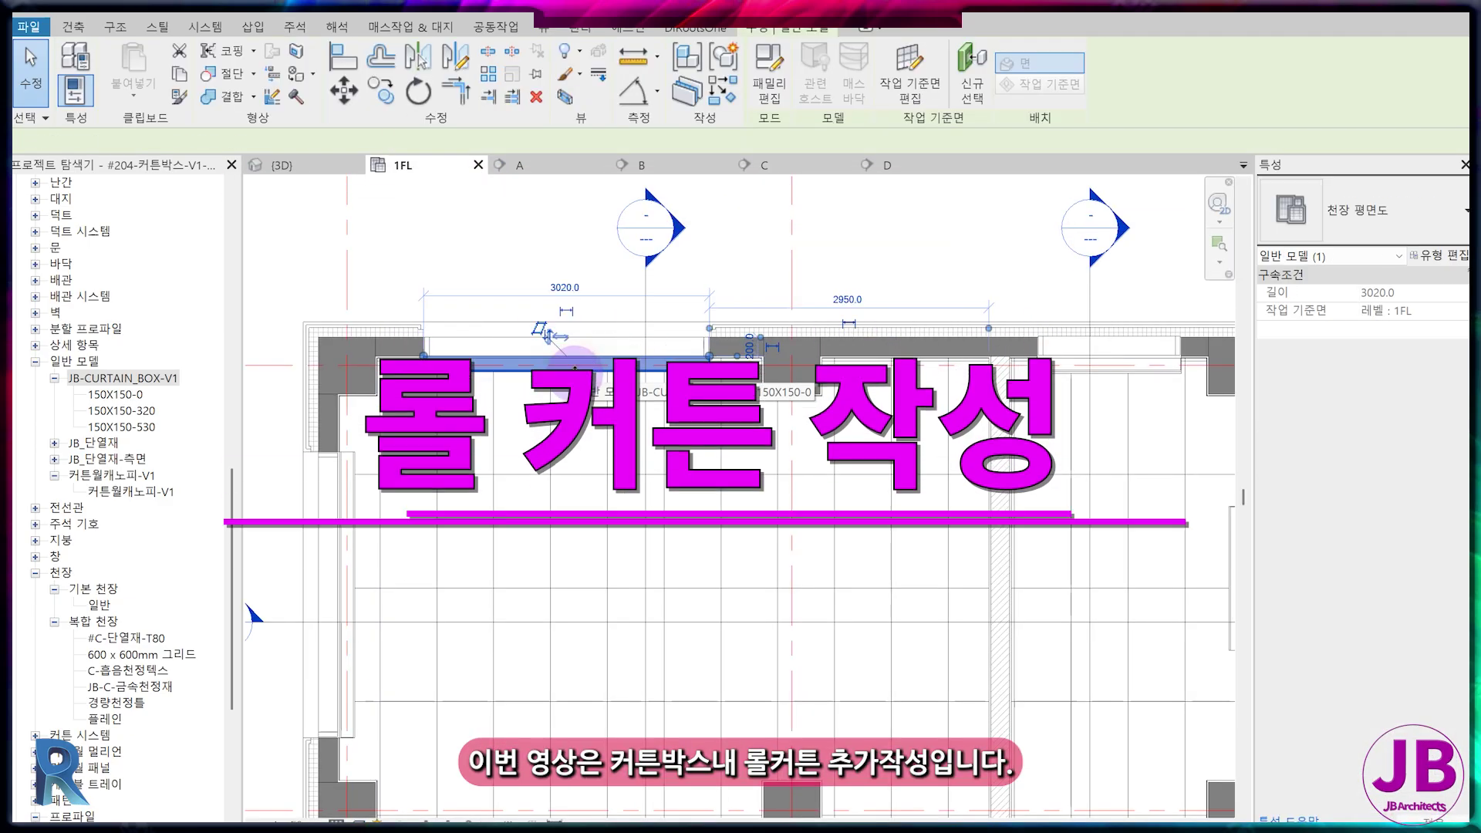
pyautogui.click(766, 66)
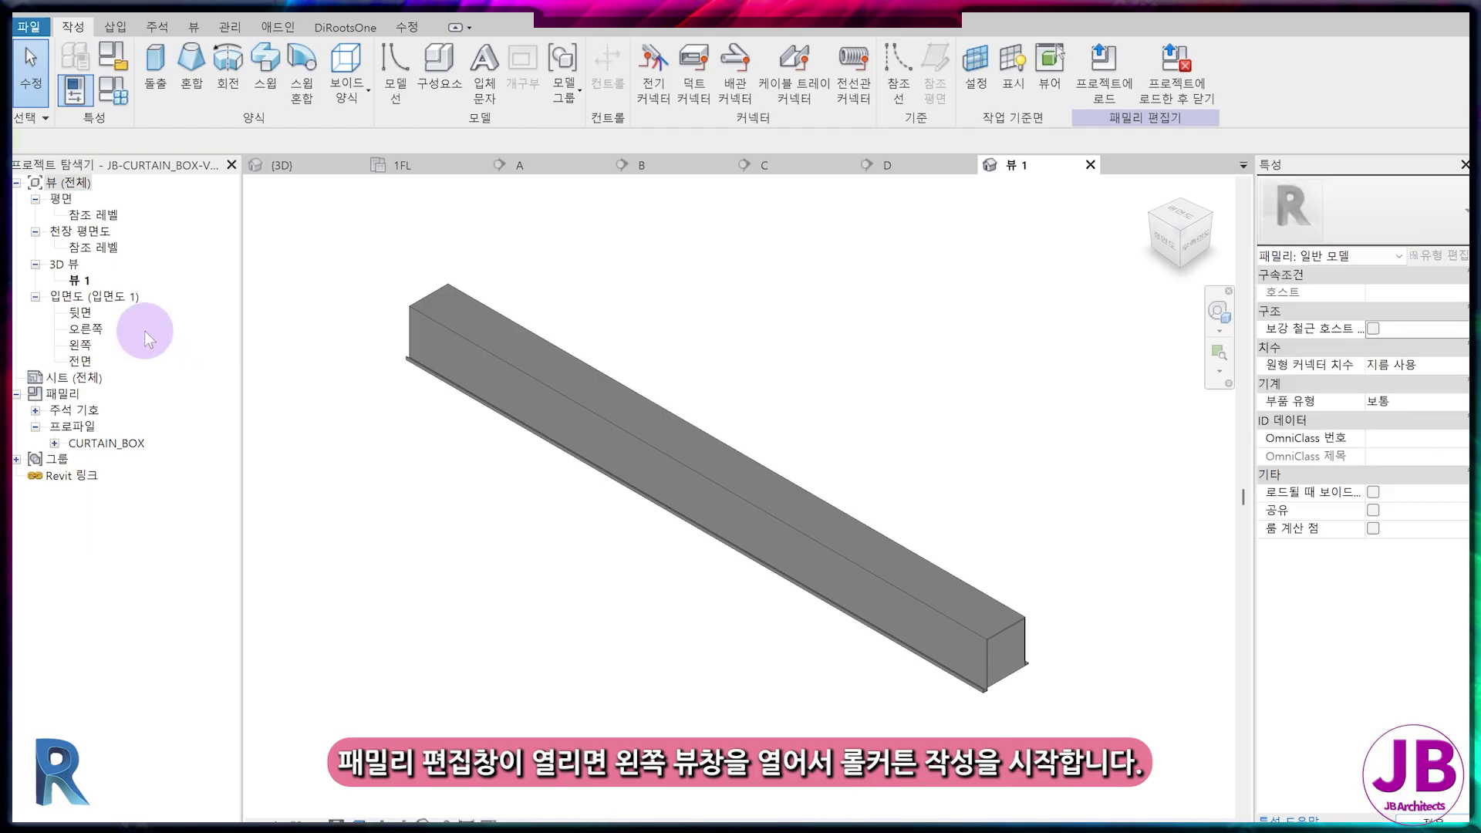
pyautogui.click(78, 346)
pyautogui.doubleClick(77, 346)
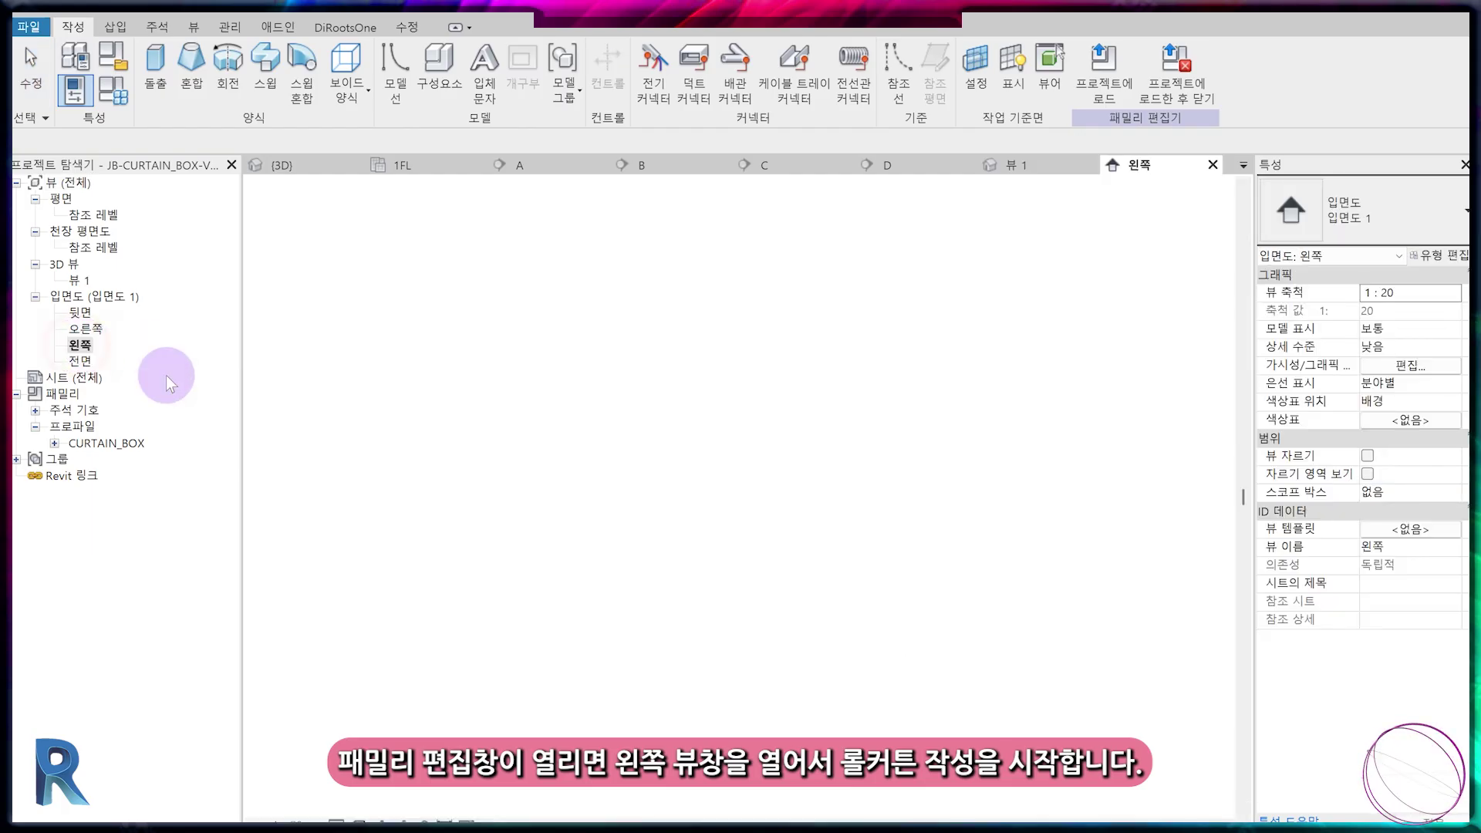
pyautogui.scroll(5, 655, 648)
pyautogui.moveTo(675, 566); pyautogui.dragTo(645, 387, button='middle')
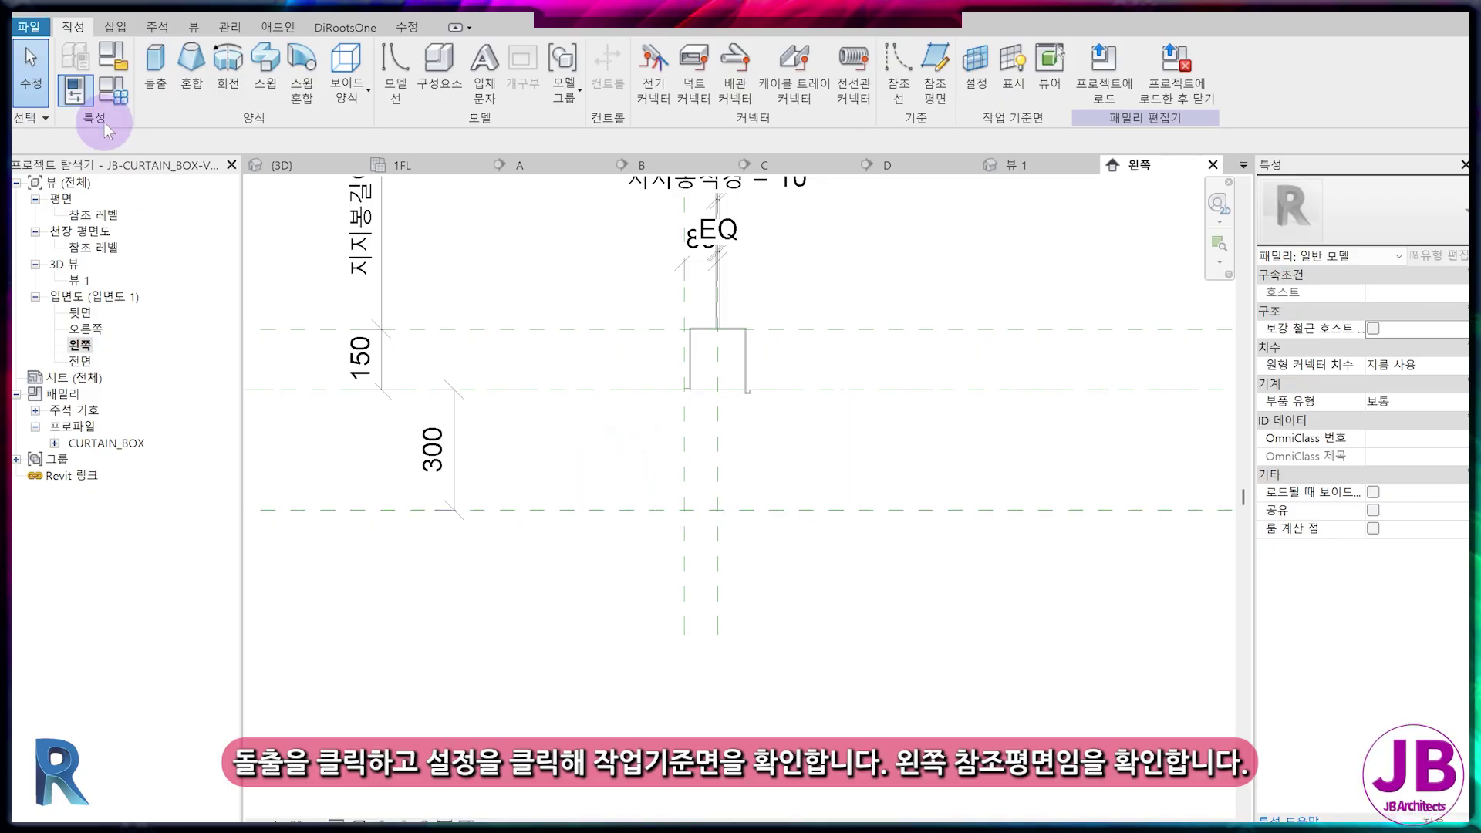
# - Start an extrusion with its work plane set to 참조 평면 : 왼쪽
pyautogui.click(153, 92)
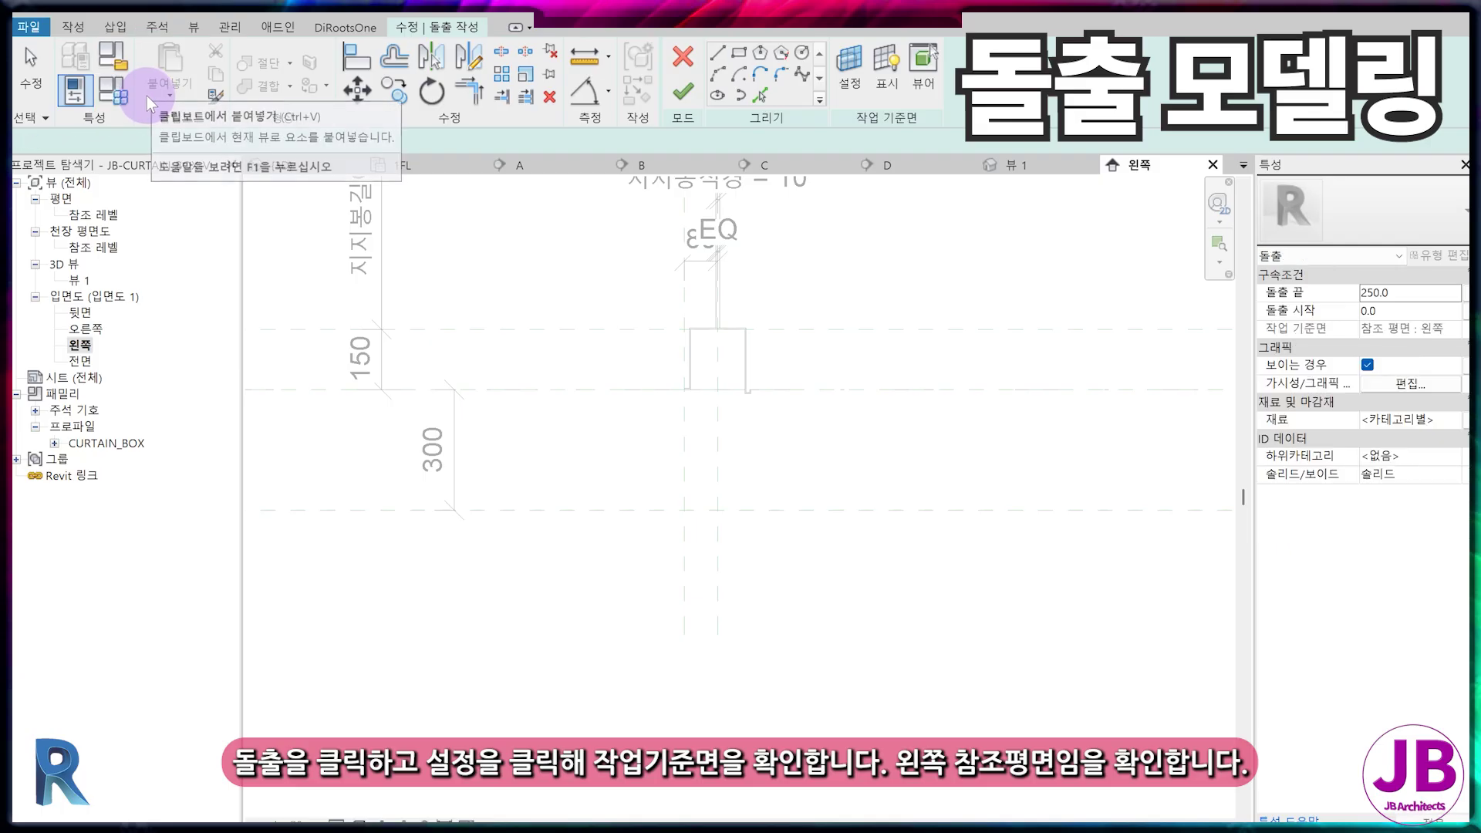
pyautogui.click(857, 82)
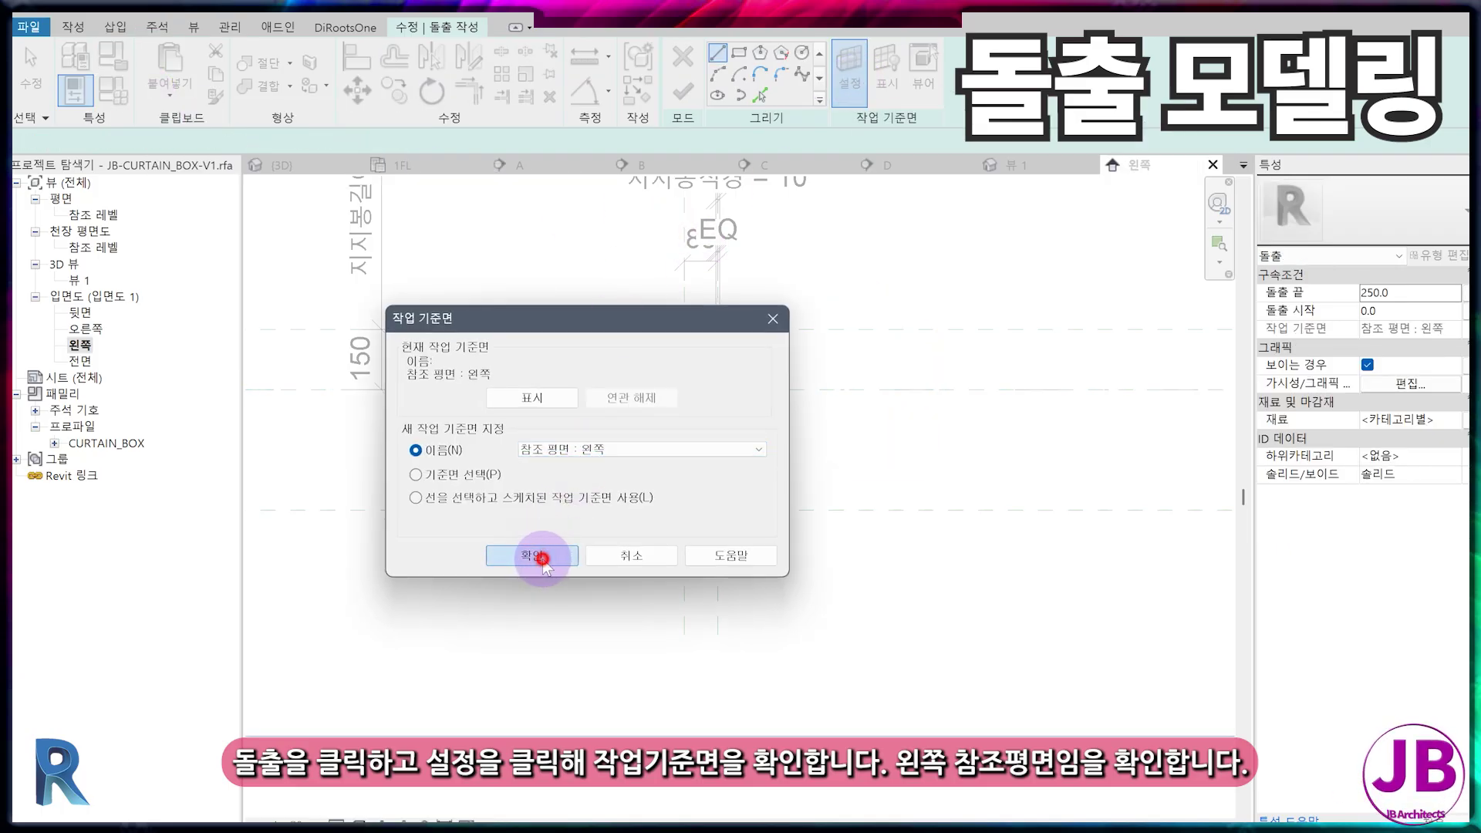
pyautogui.click(542, 557)
# - Sketch a narrow 450 mm high rectangle from the box top to the lower reference plane, locking its top, bottom and right edges to the reference planes
pyautogui.click(740, 54)
pyautogui.scroll(3, 727, 407)
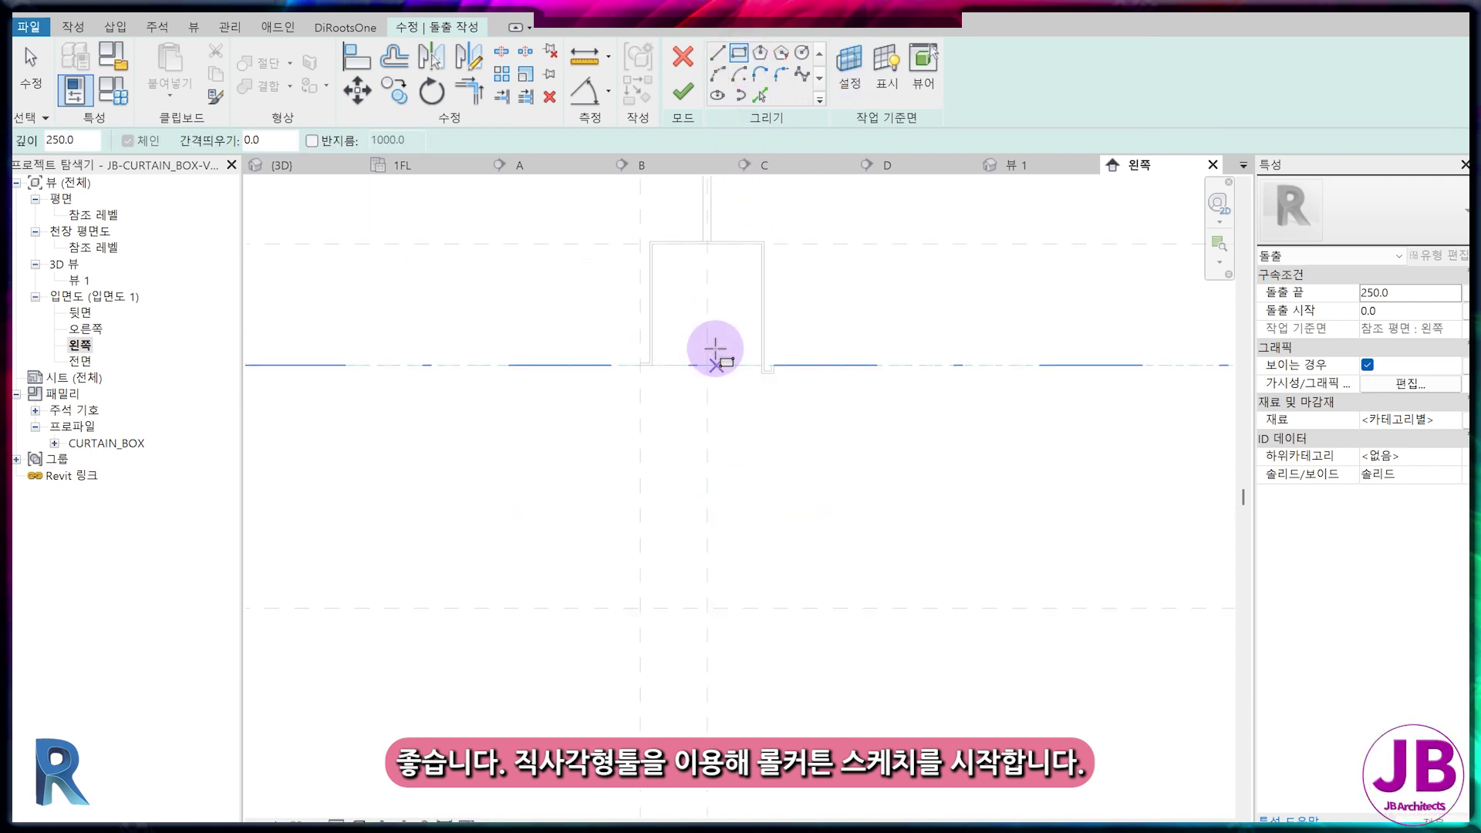
pyautogui.click(689, 246)
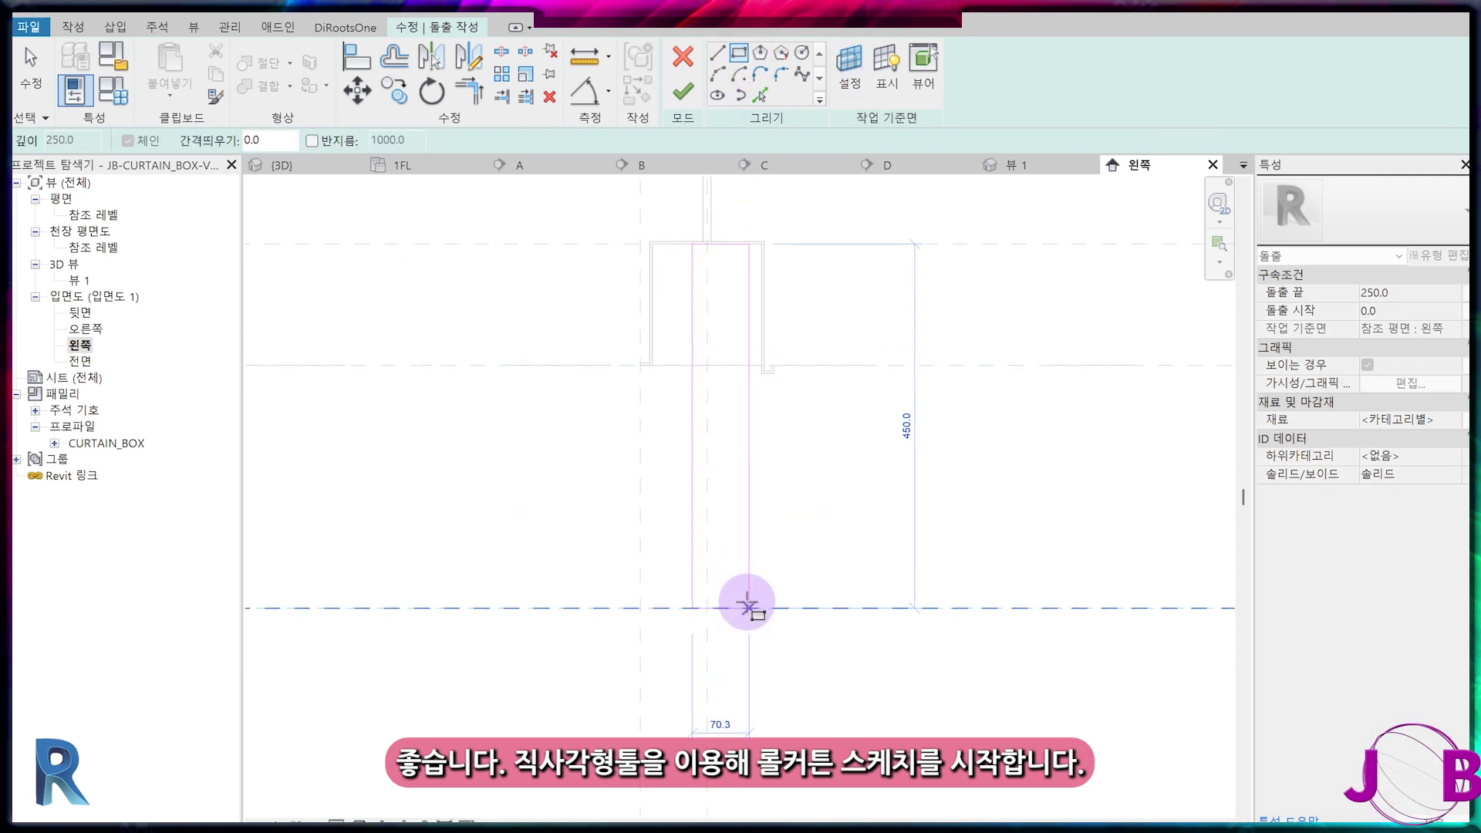
pyautogui.click(707, 608)
pyautogui.click(760, 629)
pyautogui.click(723, 480)
pyautogui.click(728, 230)
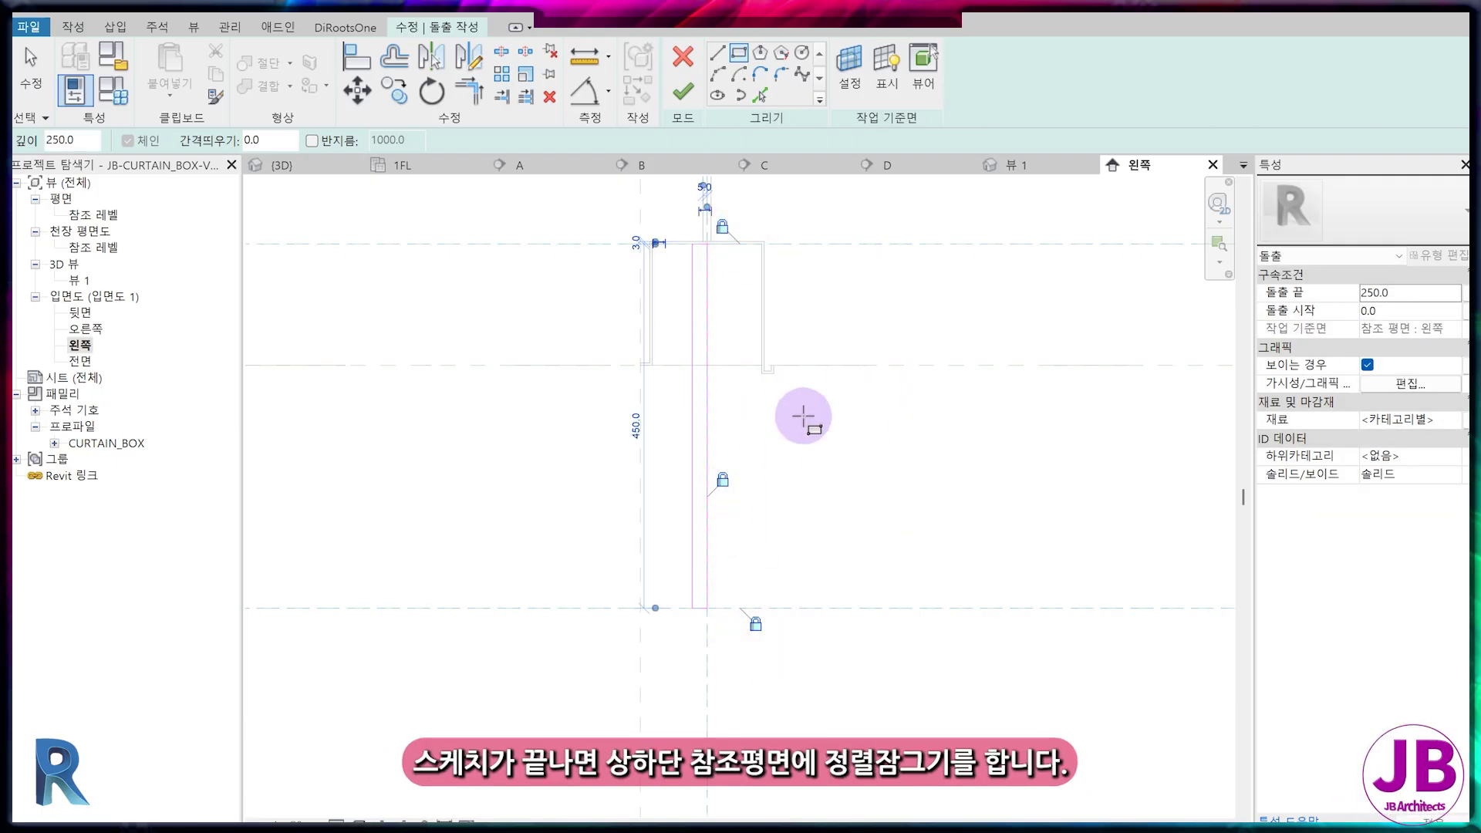
pyautogui.press('Escape')
pyautogui.press('Escape')
# - Unlock the rectangle's right sketch line from the vertical reference plane and move it slightly to the right of that plane
pyautogui.scroll(1, 743, 626)
pyautogui.scroll(3, 743, 627)
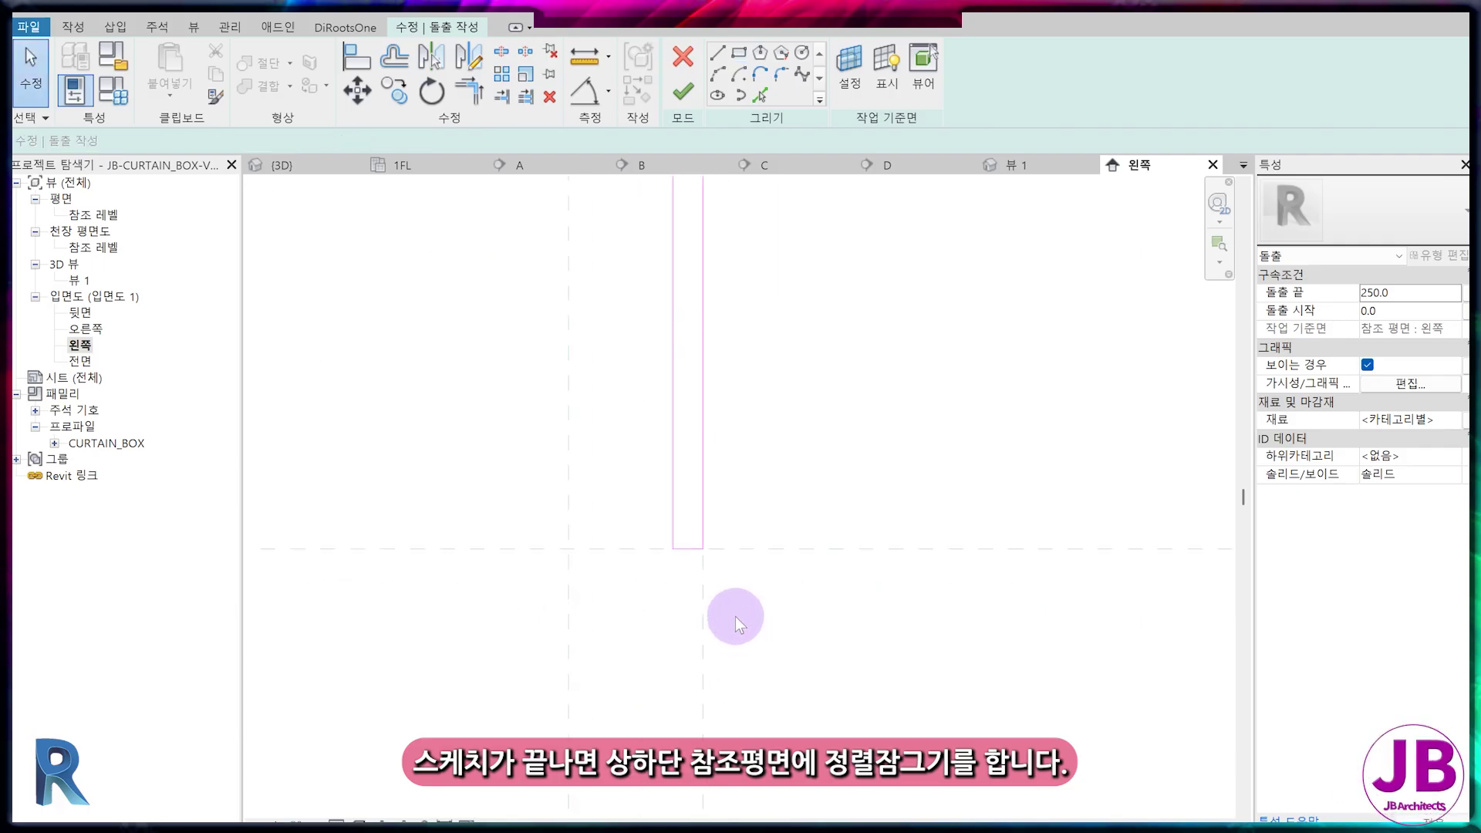
pyautogui.click(704, 518)
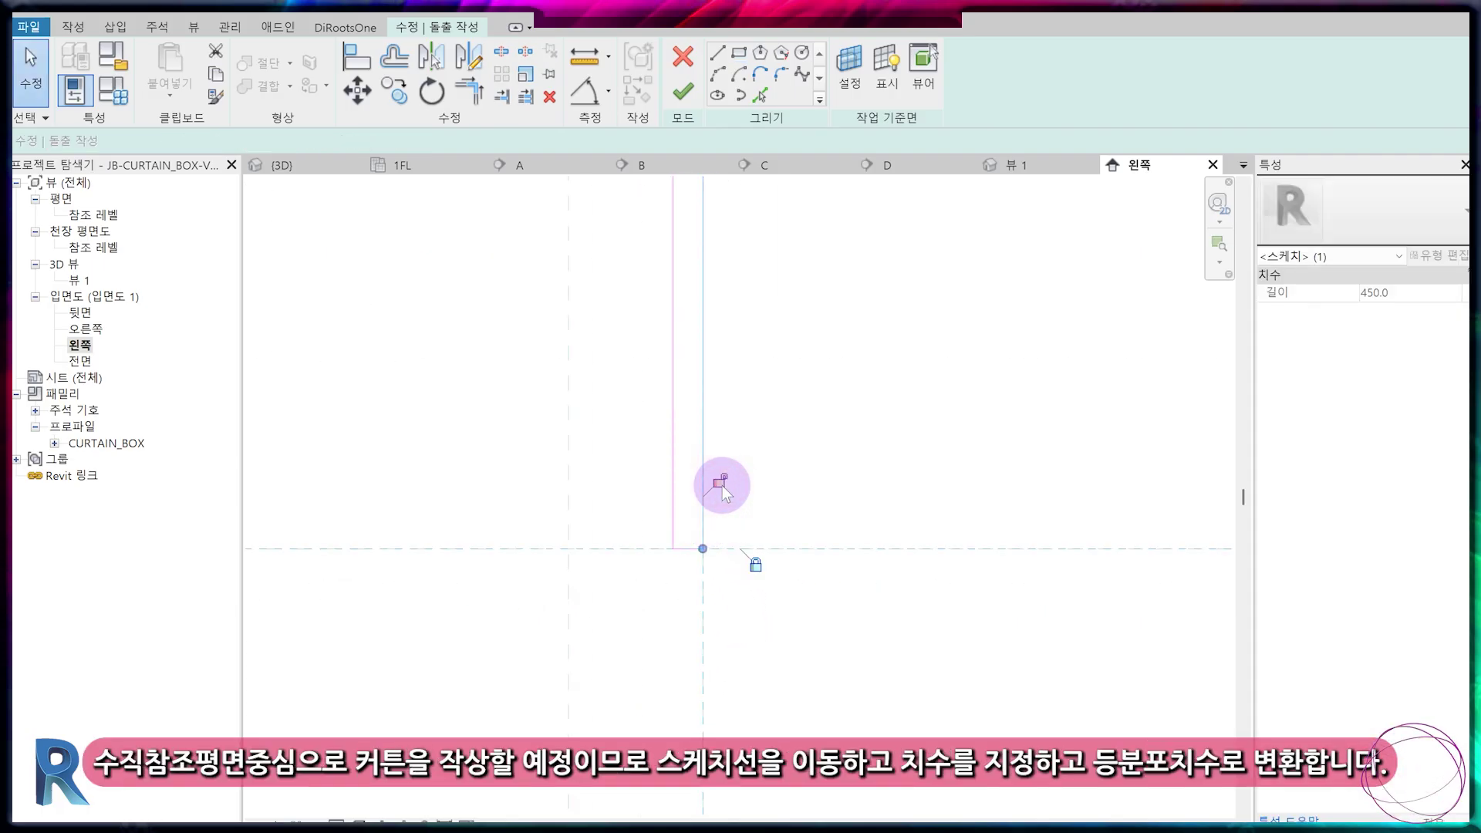
pyautogui.moveTo(723, 487); pyautogui.dragTo(737, 489)
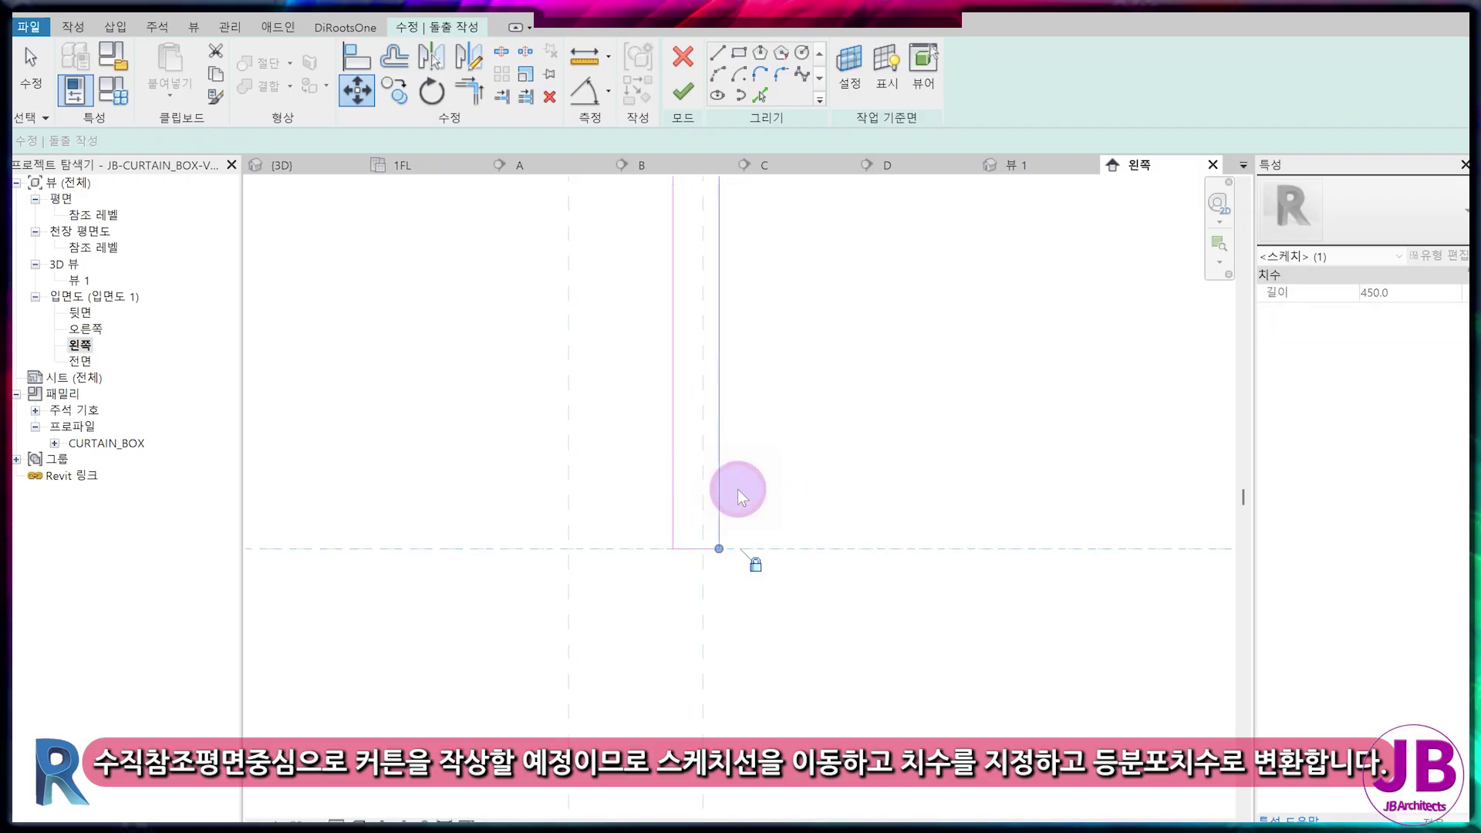
# - Dimension the left sketch line, vertical reference plane and right sketch line, and make the spacing equal (EQ)
pyautogui.click(673, 470)
pyautogui.press('d')
pyautogui.press('i')
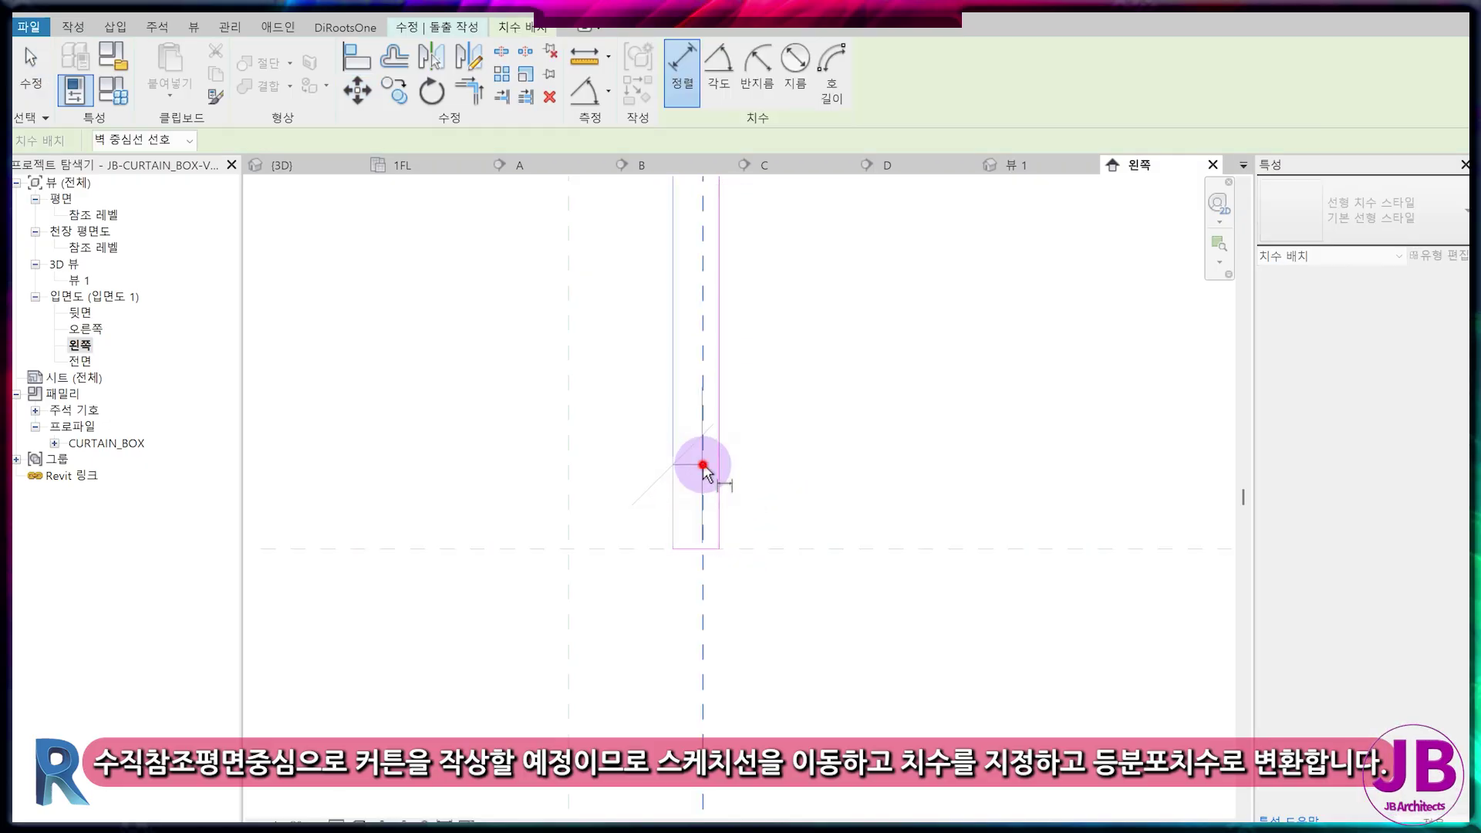
pyautogui.click(703, 466)
pyautogui.scroll(-2, 822, 544)
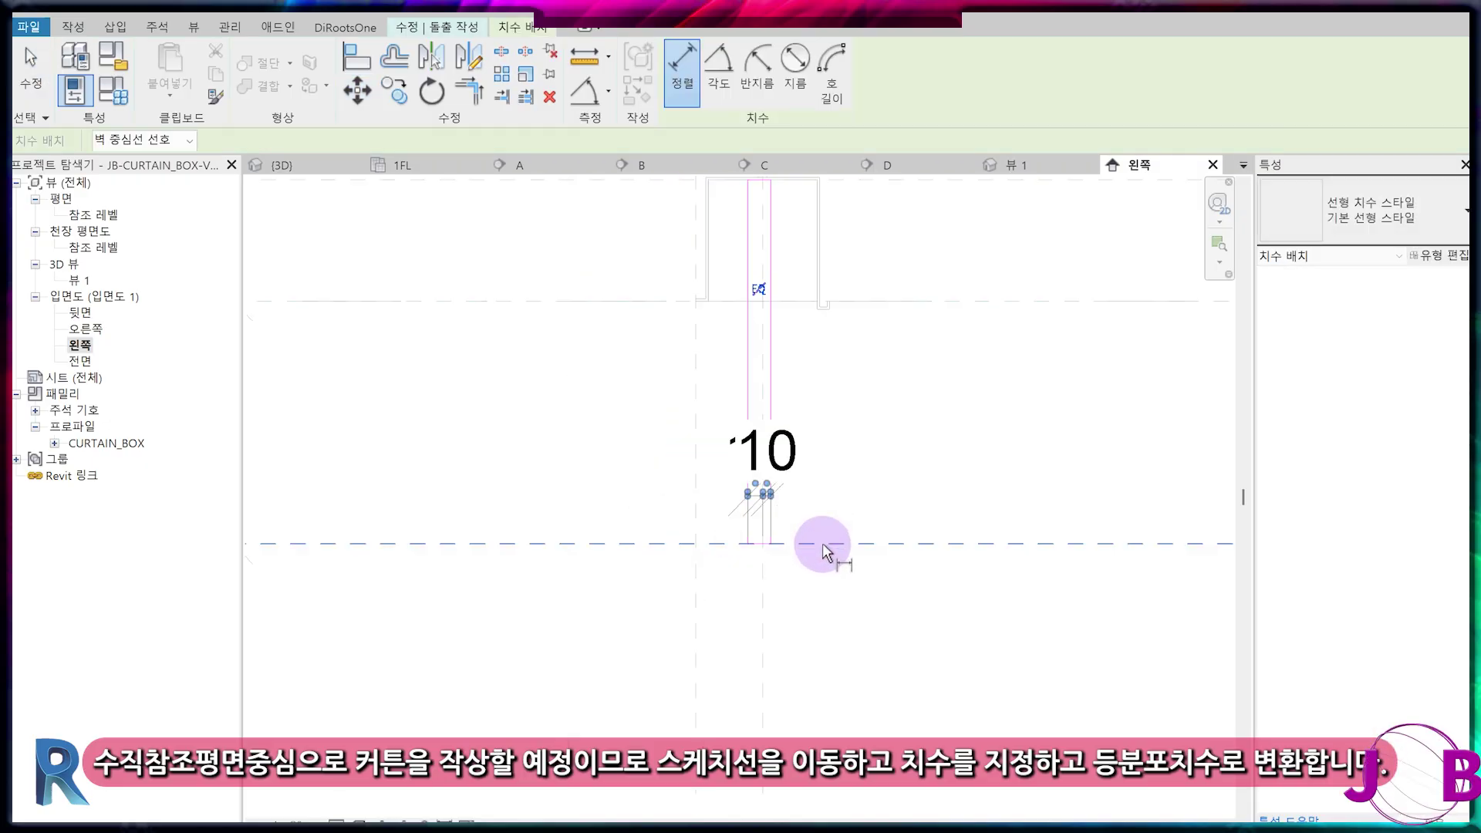
pyautogui.scroll(-1, 823, 544)
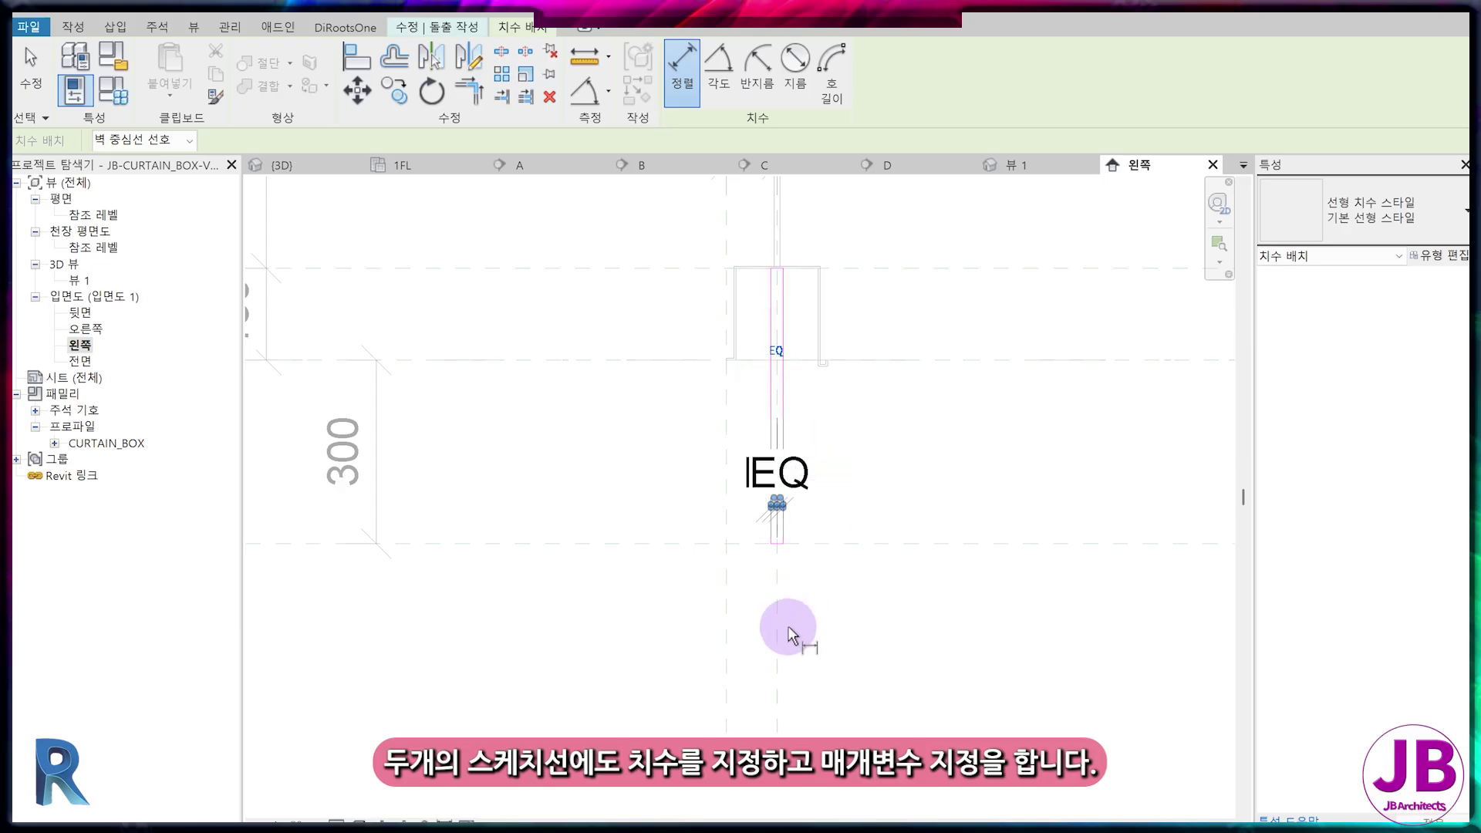
# - Dimension the distance between the two vertical sketch lines and label it with a new type parameter named 롤커튼두께
pyautogui.scroll(4, 780, 579)
pyautogui.click(748, 436)
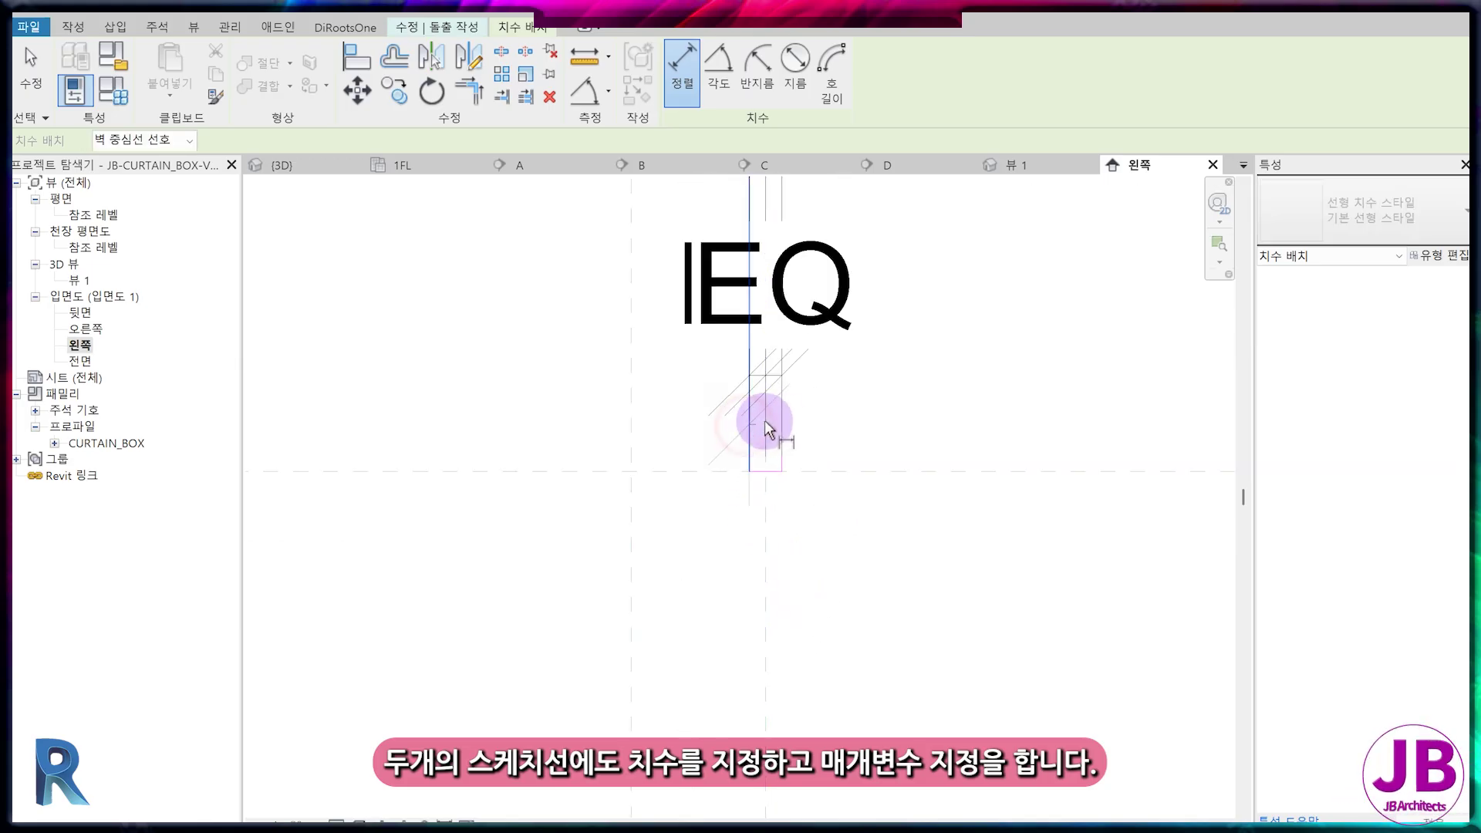
pyautogui.click(783, 414)
pyautogui.click(865, 569)
pyautogui.scroll(-2, 864, 571)
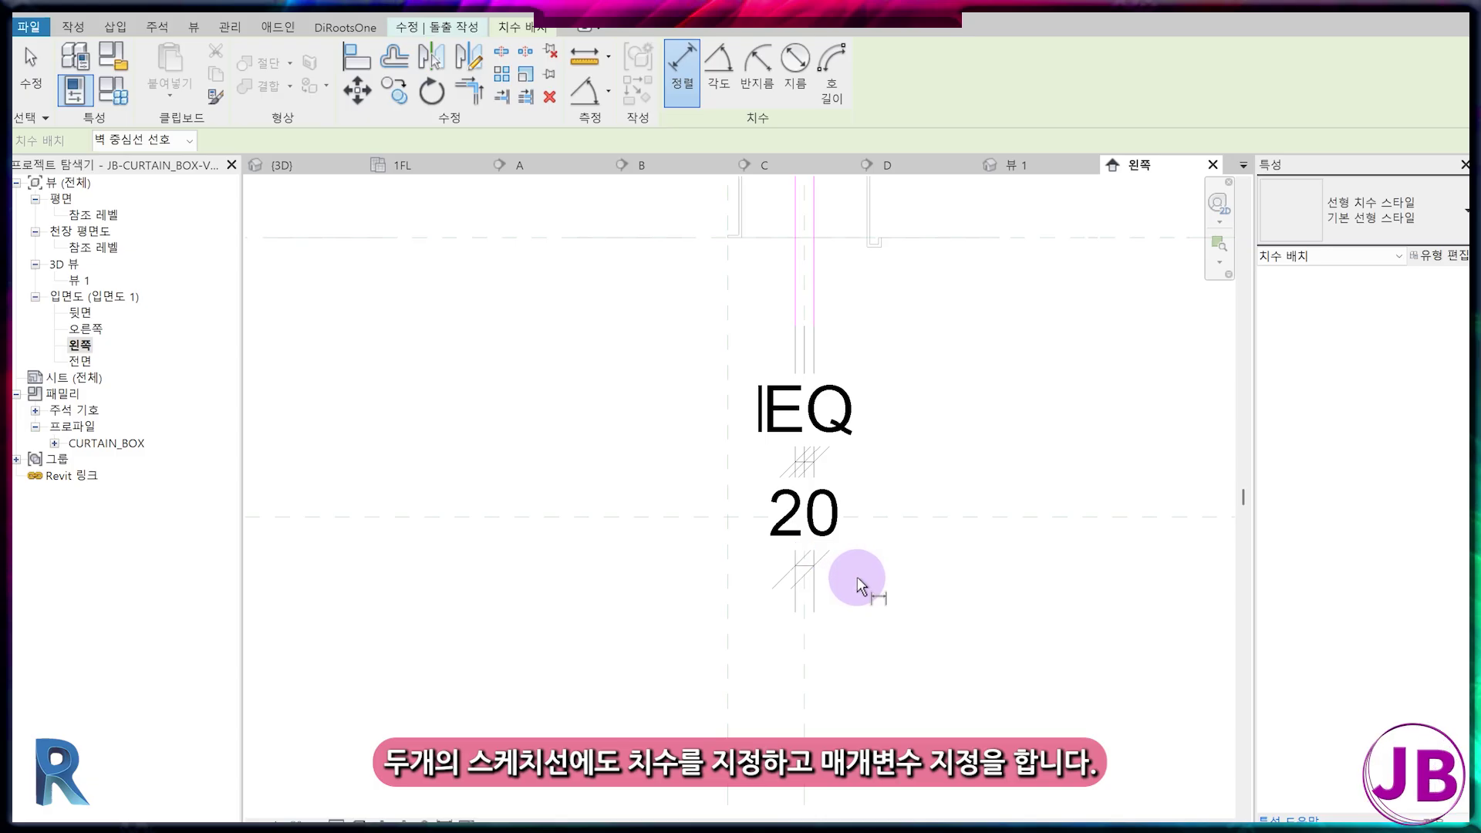
pyautogui.press('Escape')
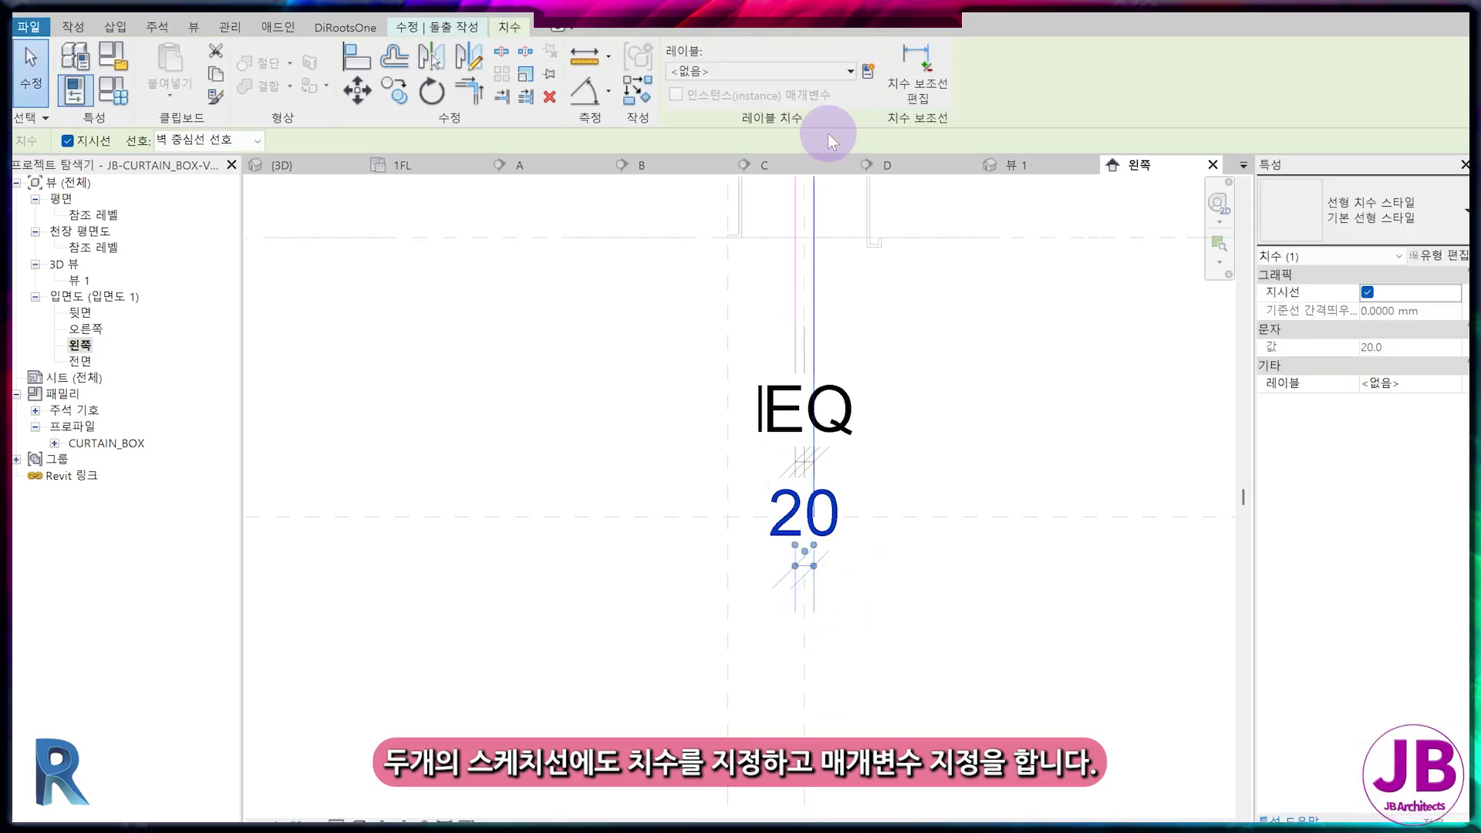
pyautogui.click(868, 71)
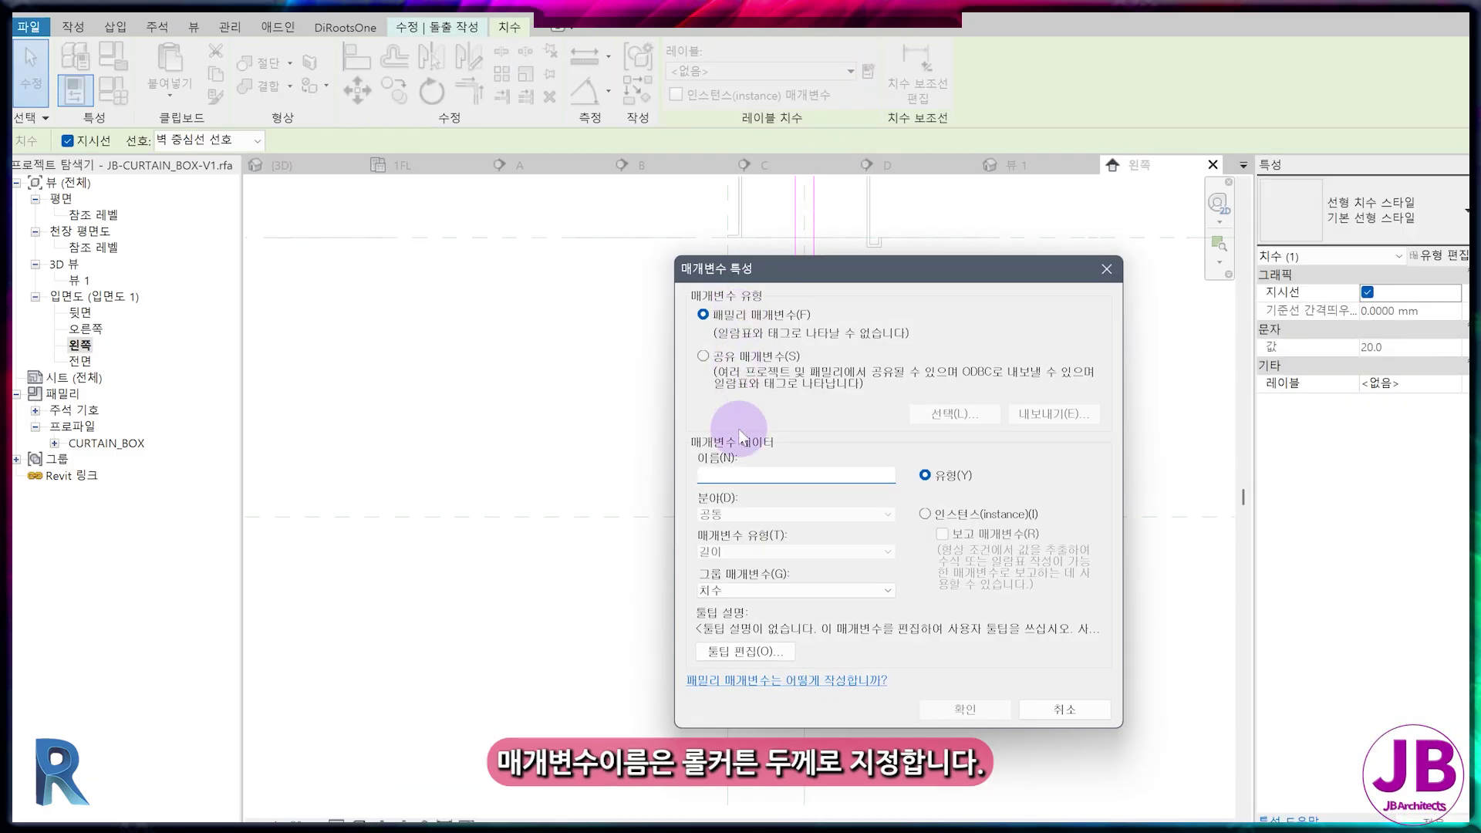
pyautogui.write('롤커튼두께')
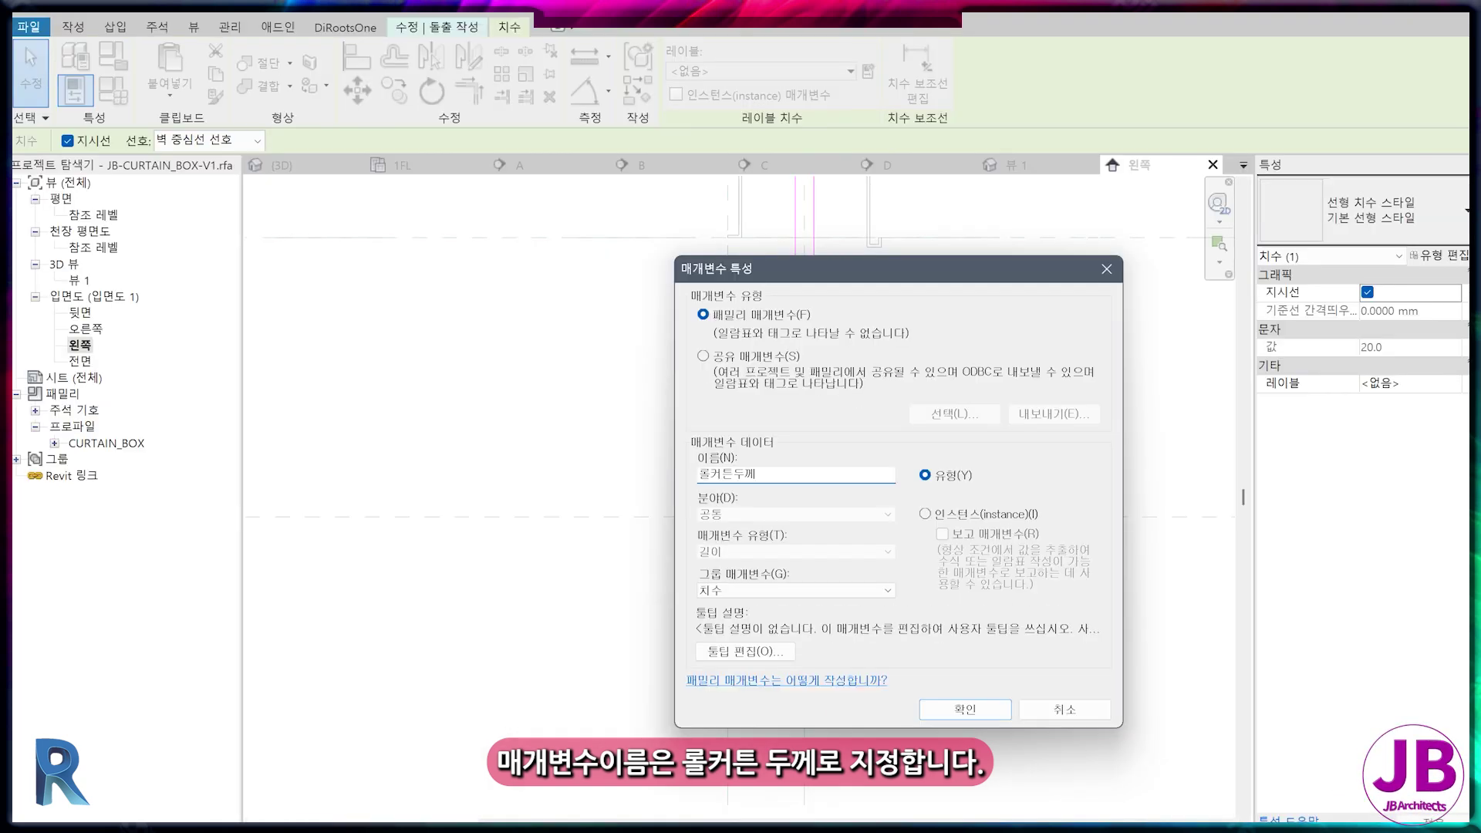
pyautogui.press('Return')
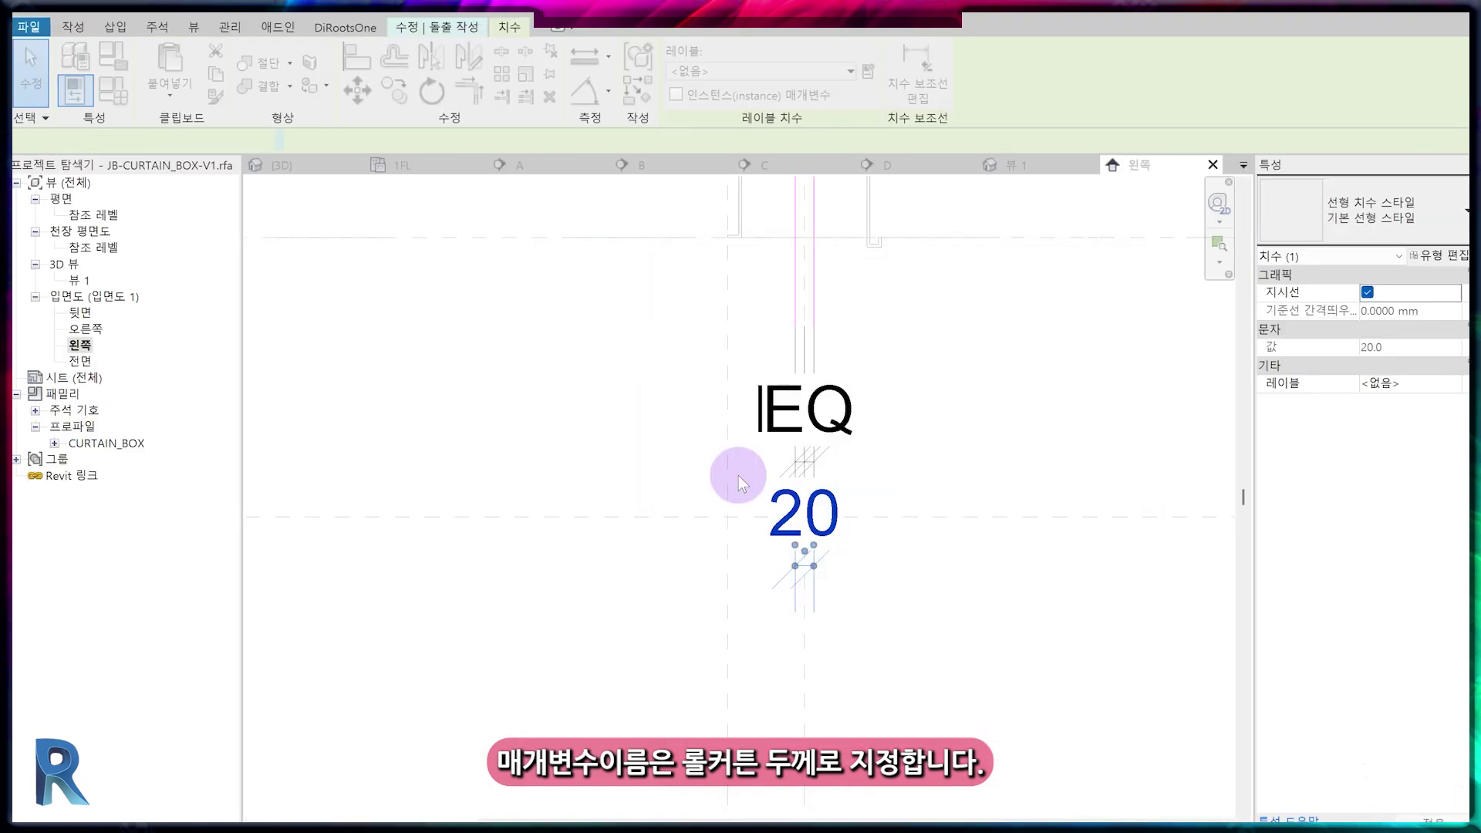
# - Set the 롤커튼두께 family parameter to 15 and finish the extrusion sketch
pyautogui.scroll(-3, 891, 679)
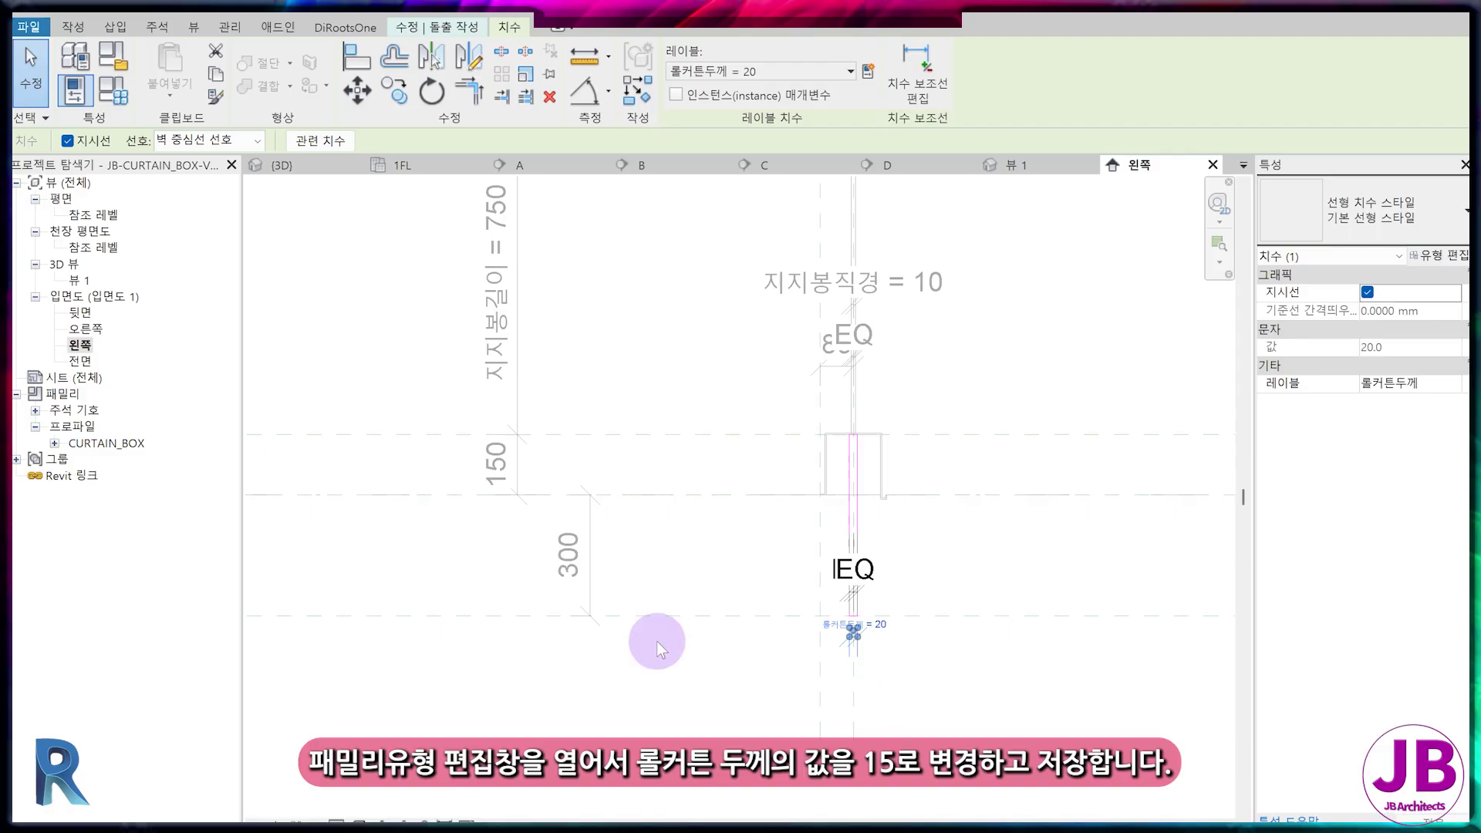
pyautogui.click(112, 92)
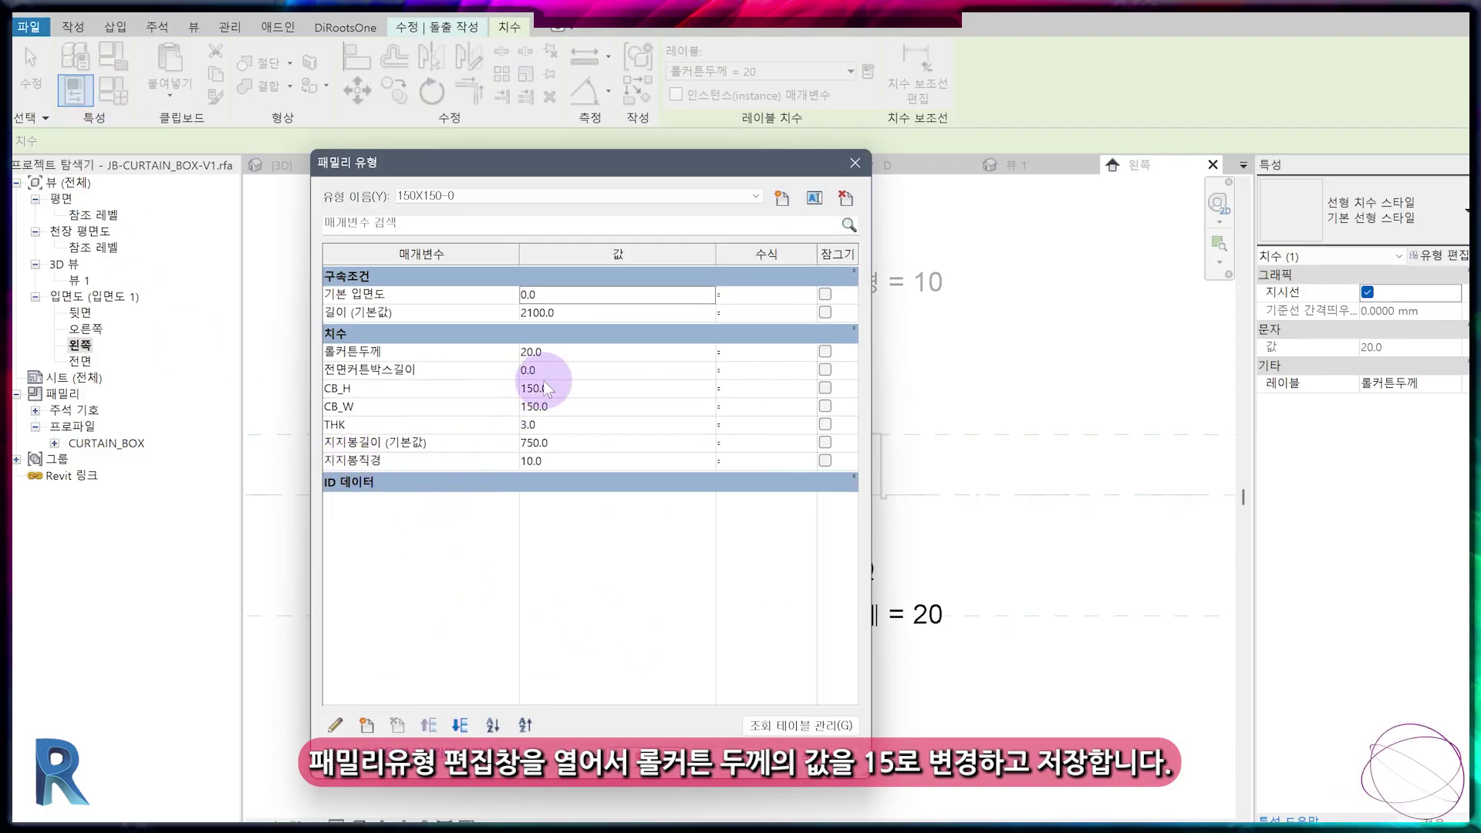
pyautogui.click(571, 353)
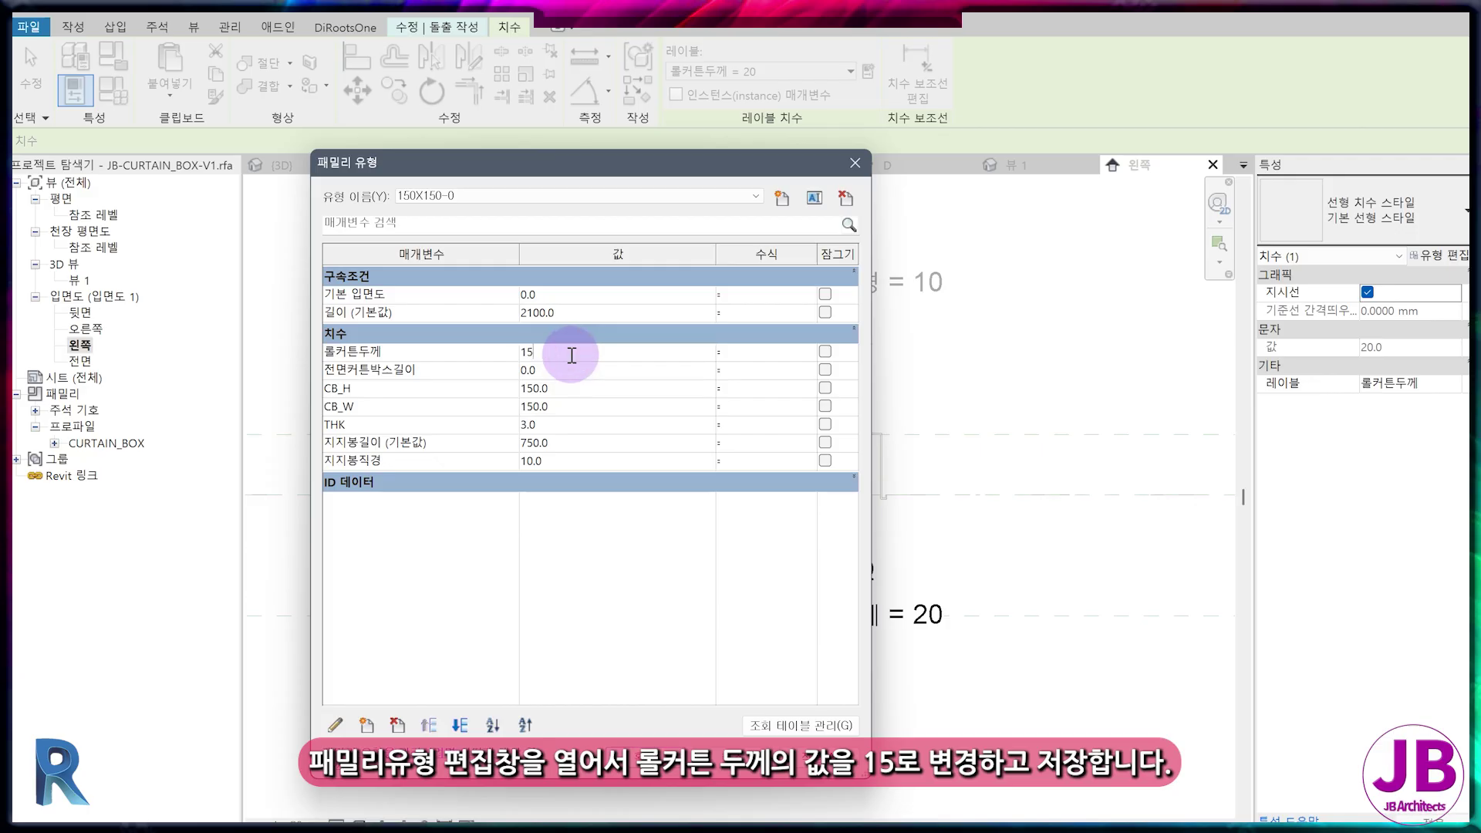
pyautogui.press('Return')
pyautogui.click(896, 523)
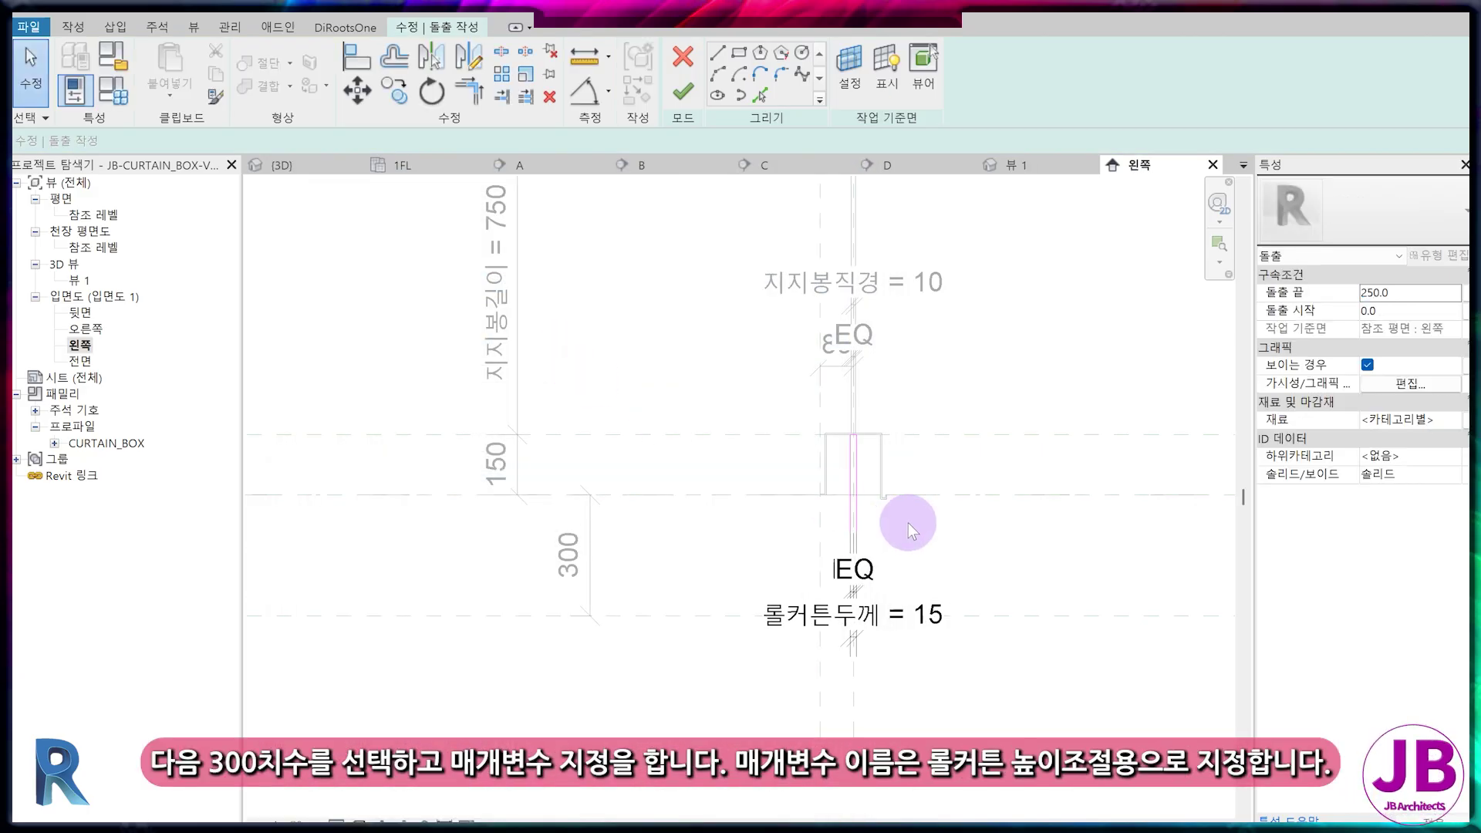
pyautogui.scroll(3, 710, 595)
pyautogui.click(683, 92)
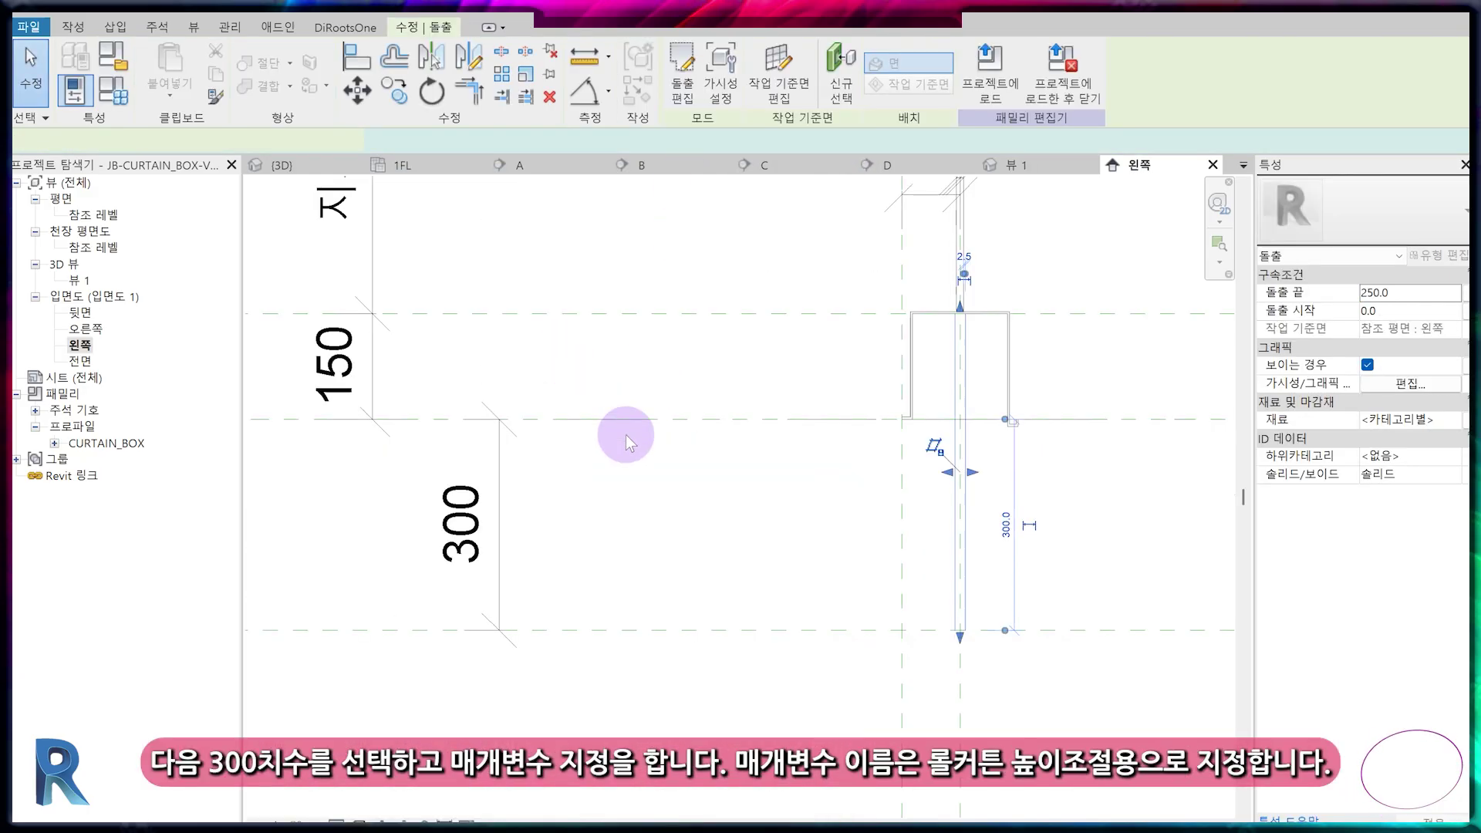
# - Label the 300 dimension below the curtain box with a new instance parameter named 럴커튼높이조절용
pyautogui.click(512, 503)
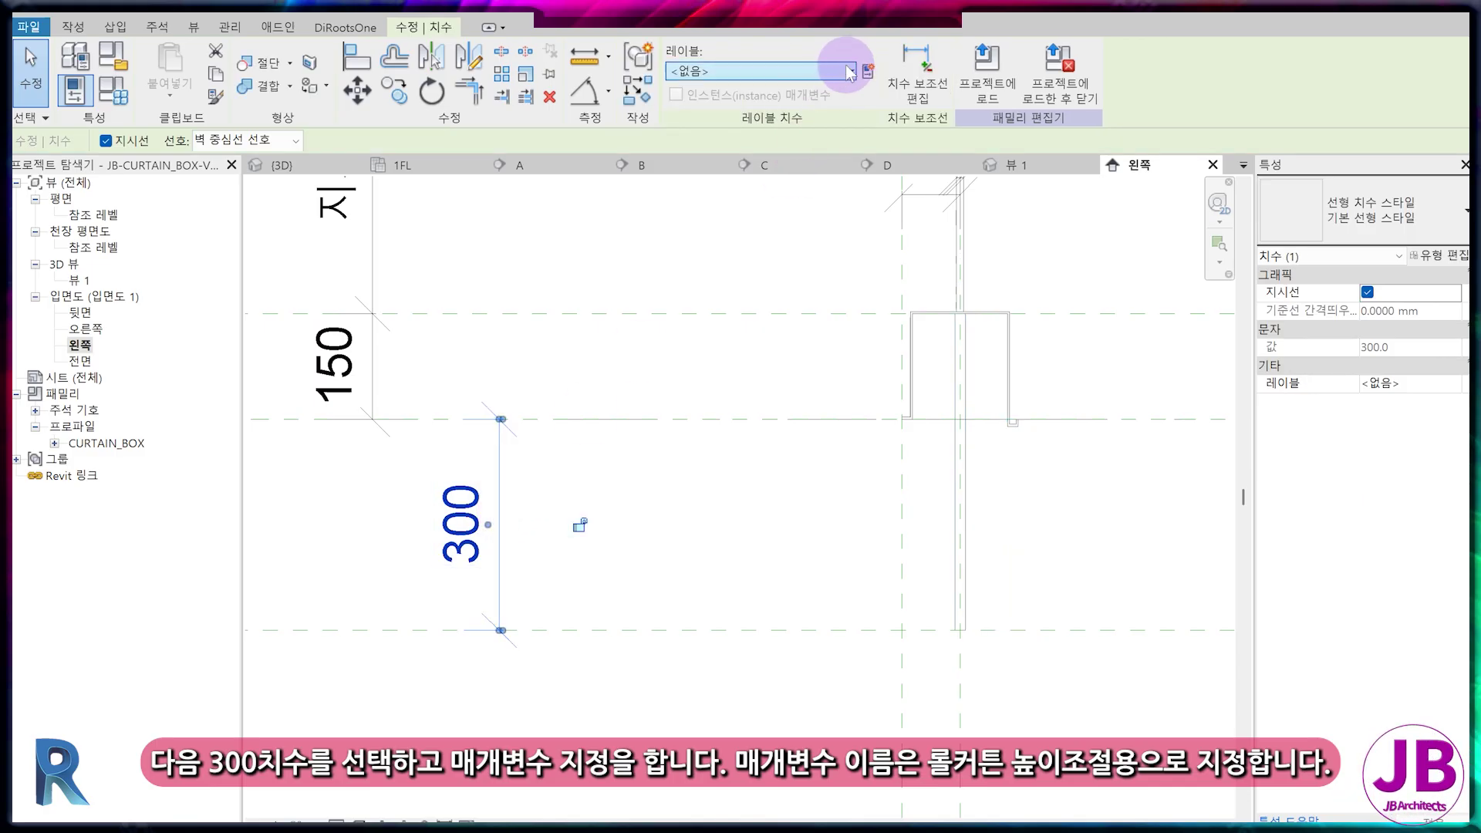
pyautogui.click(864, 74)
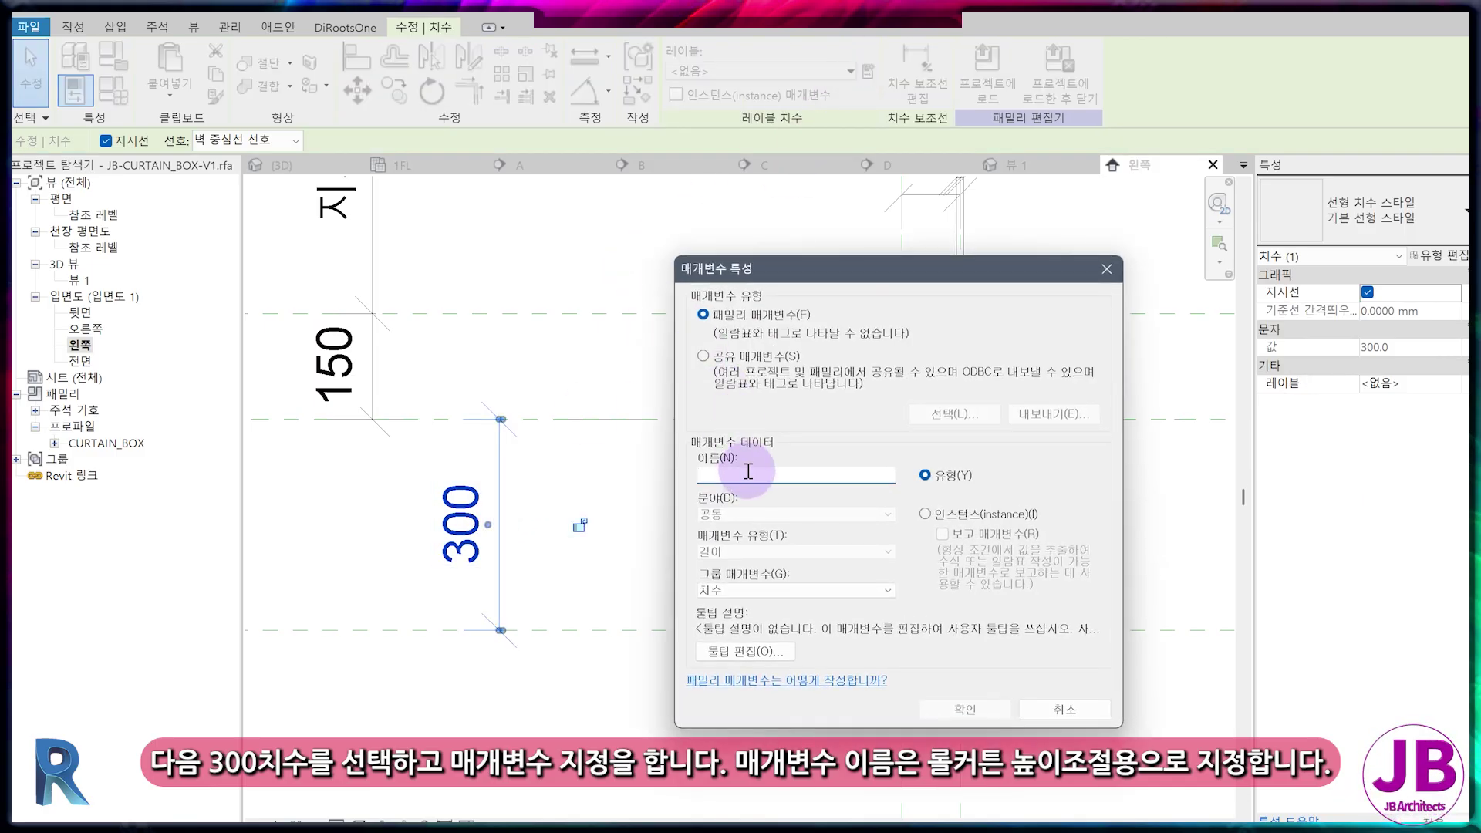
pyautogui.write('럴커튼높이조절용')
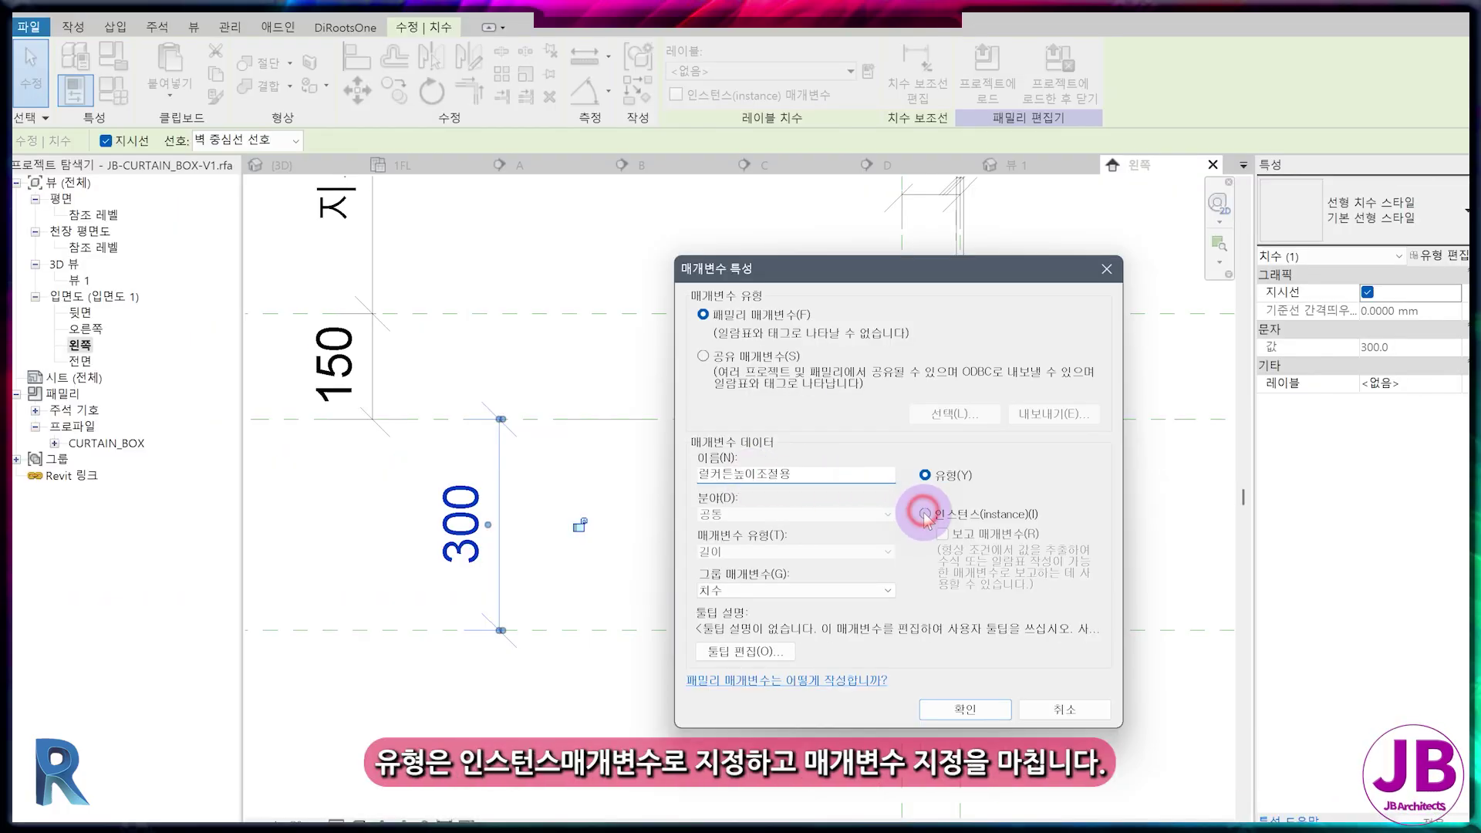
pyautogui.click(926, 515)
pyautogui.click(989, 708)
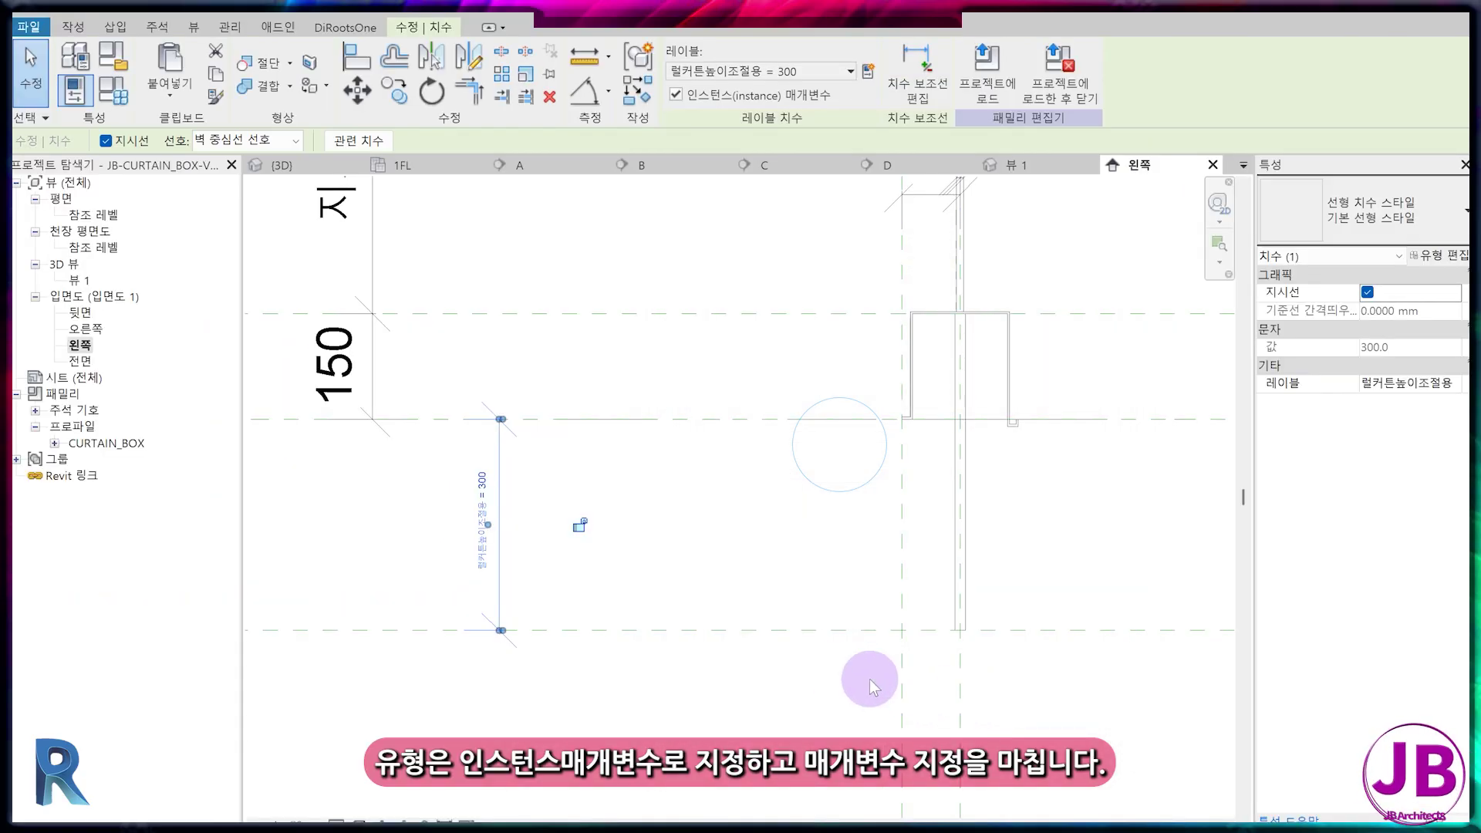
# - Associate the roll curtain extrusion's material with a new type parameter named 롤커트재질
pyautogui.click(946, 598)
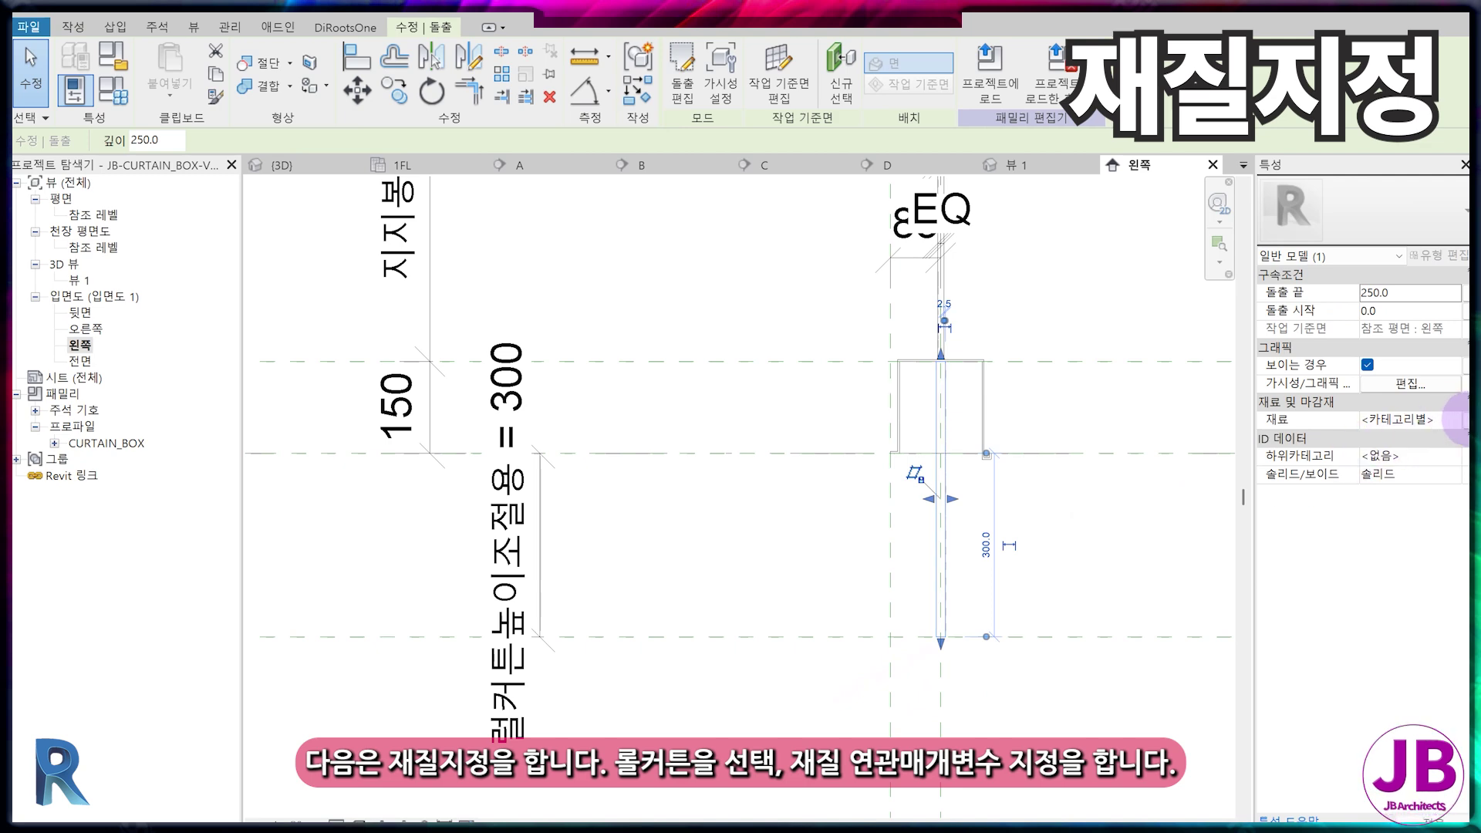
pyautogui.click(1464, 419)
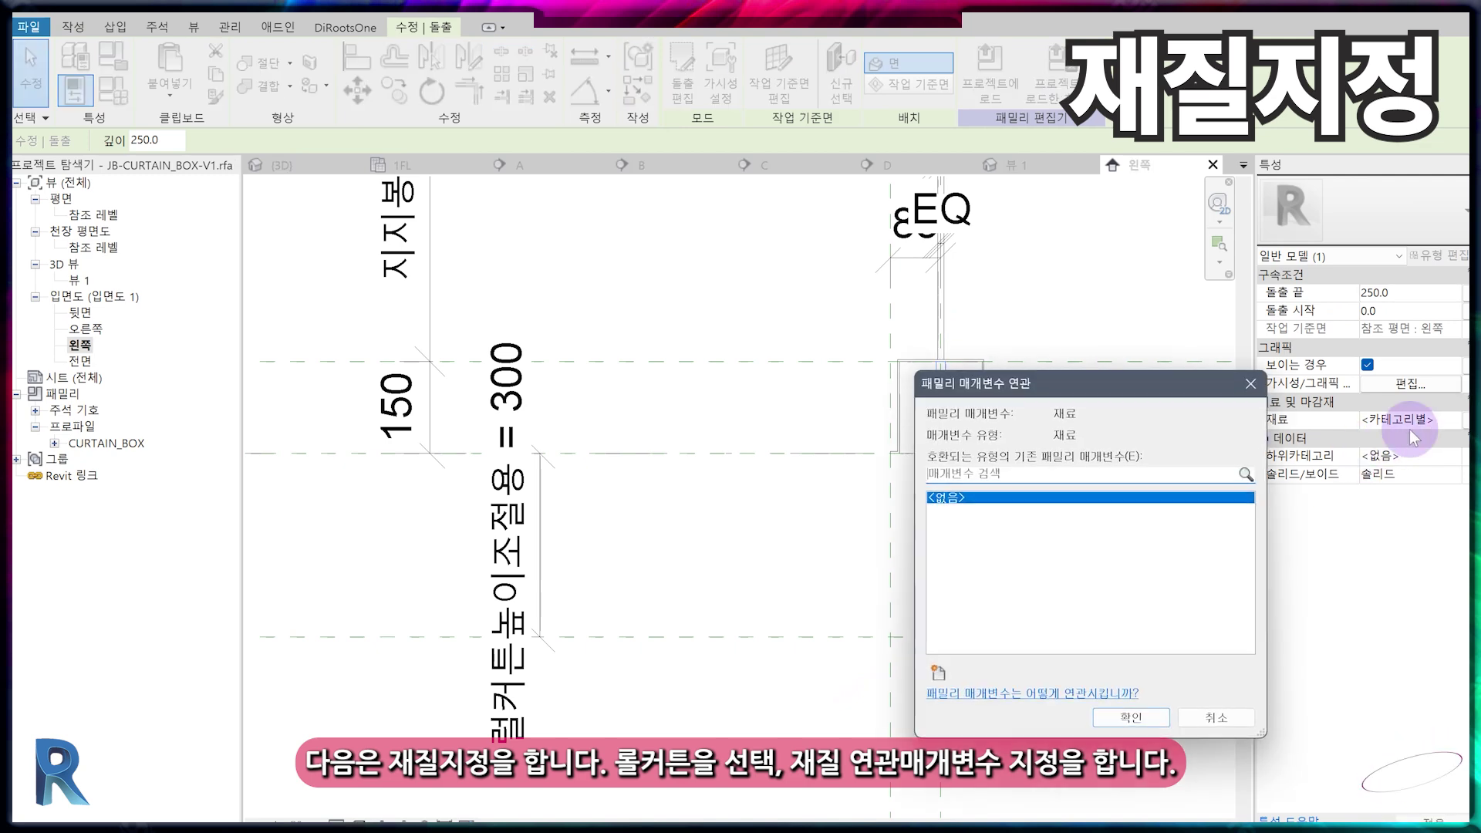
pyautogui.click(938, 675)
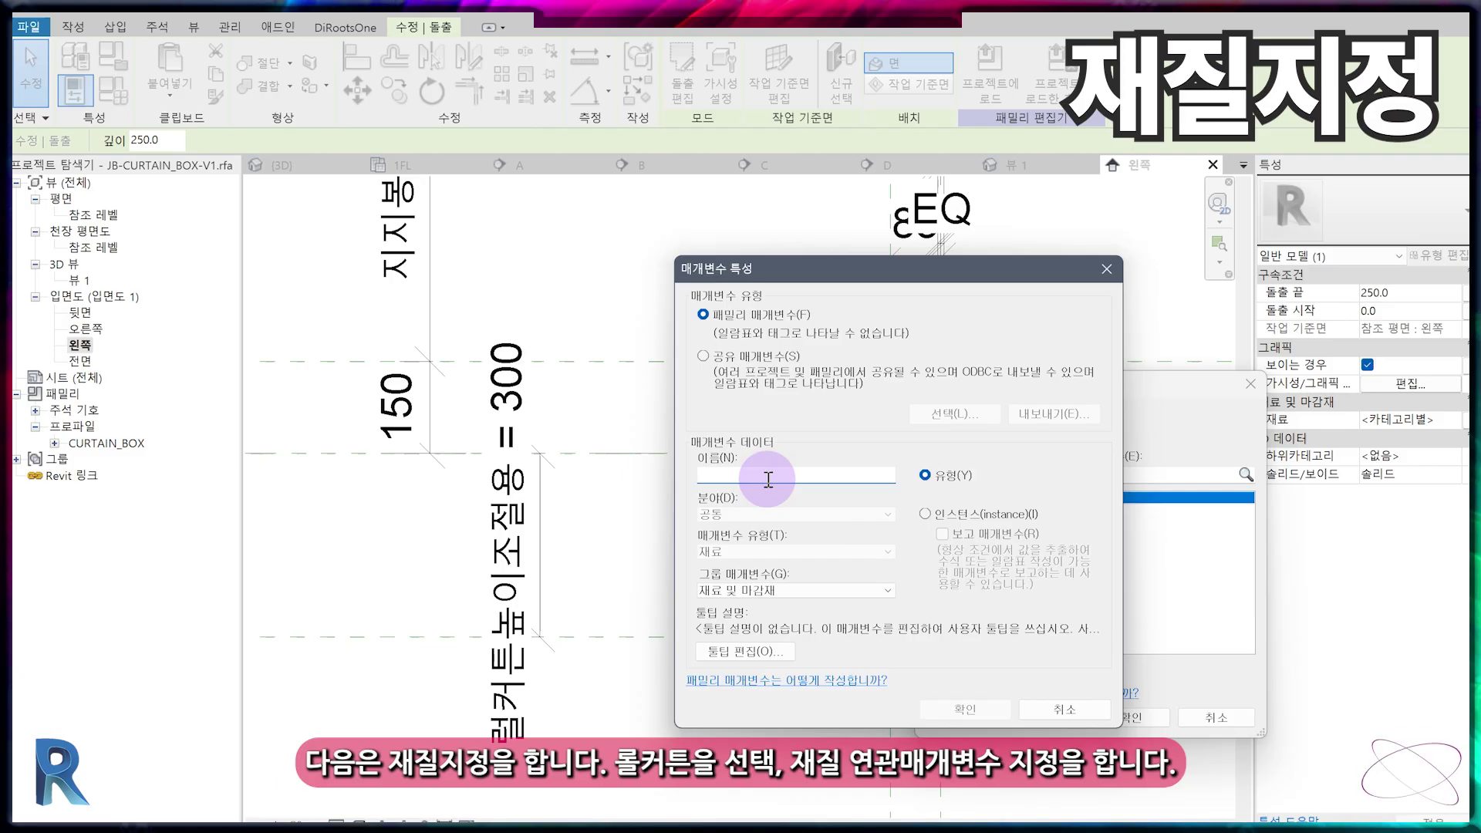
pyautogui.write('롤커트재질')
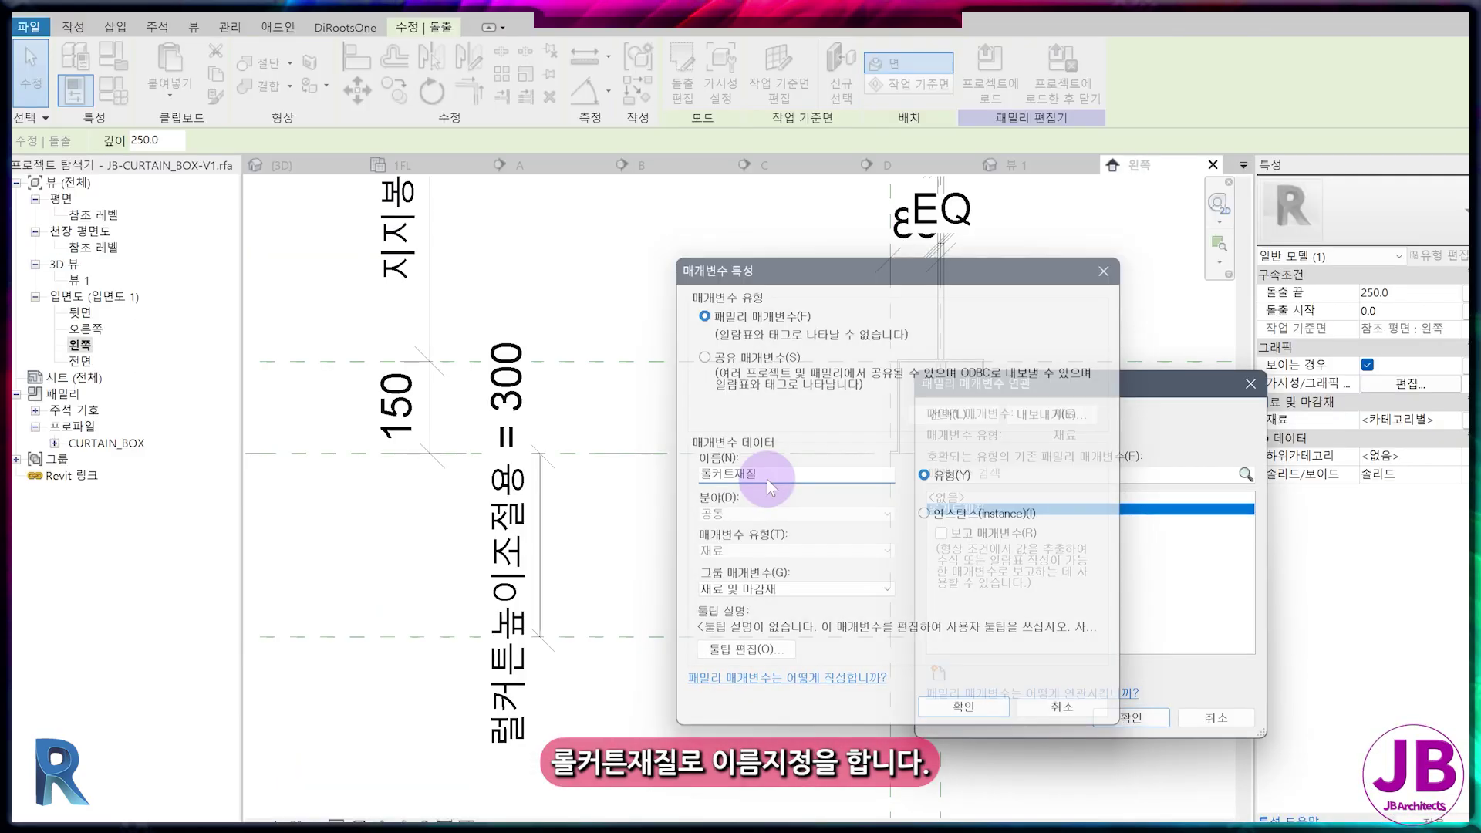
pyautogui.press('Return')
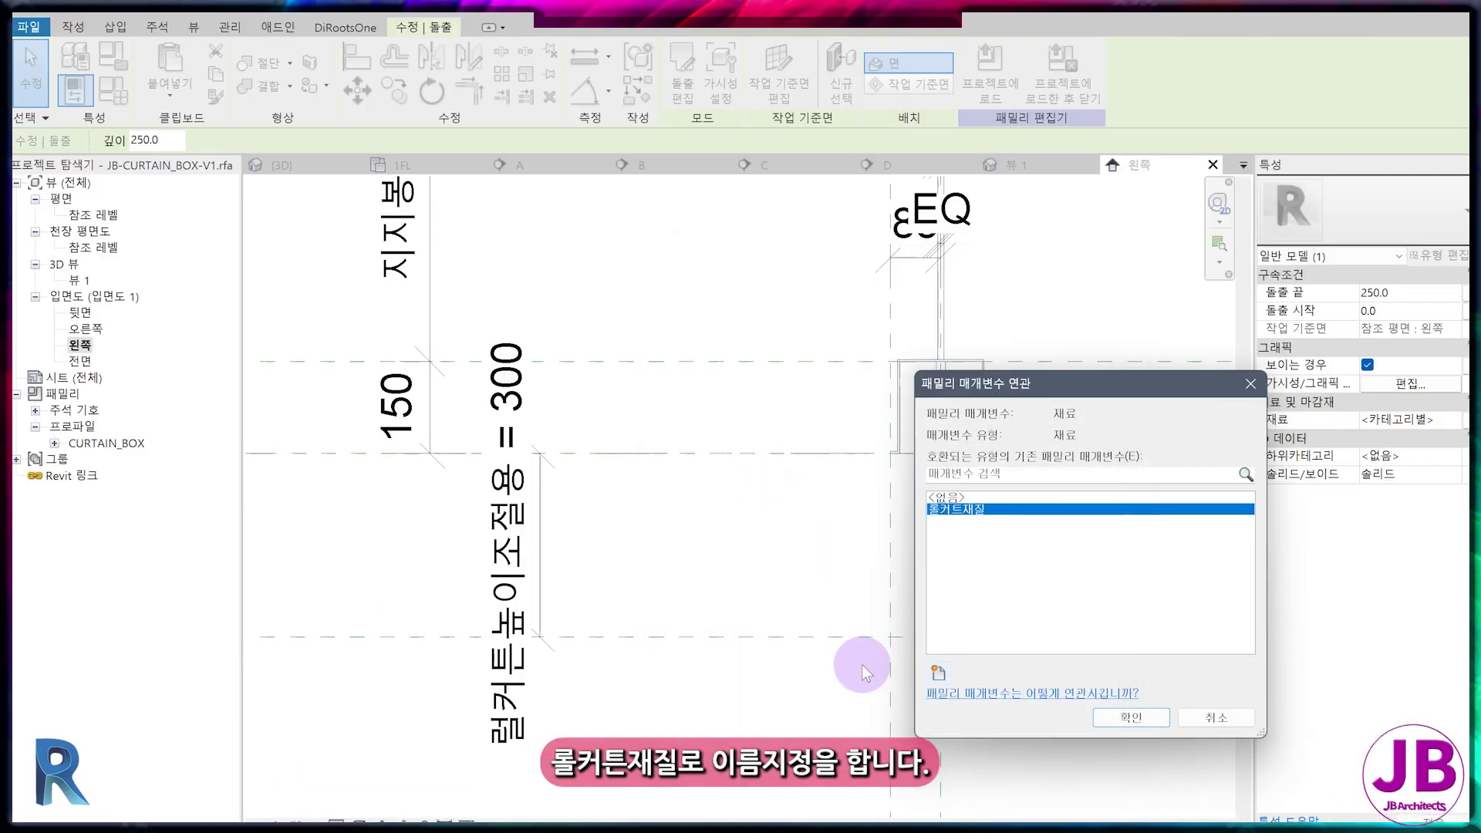
pyautogui.click(1131, 717)
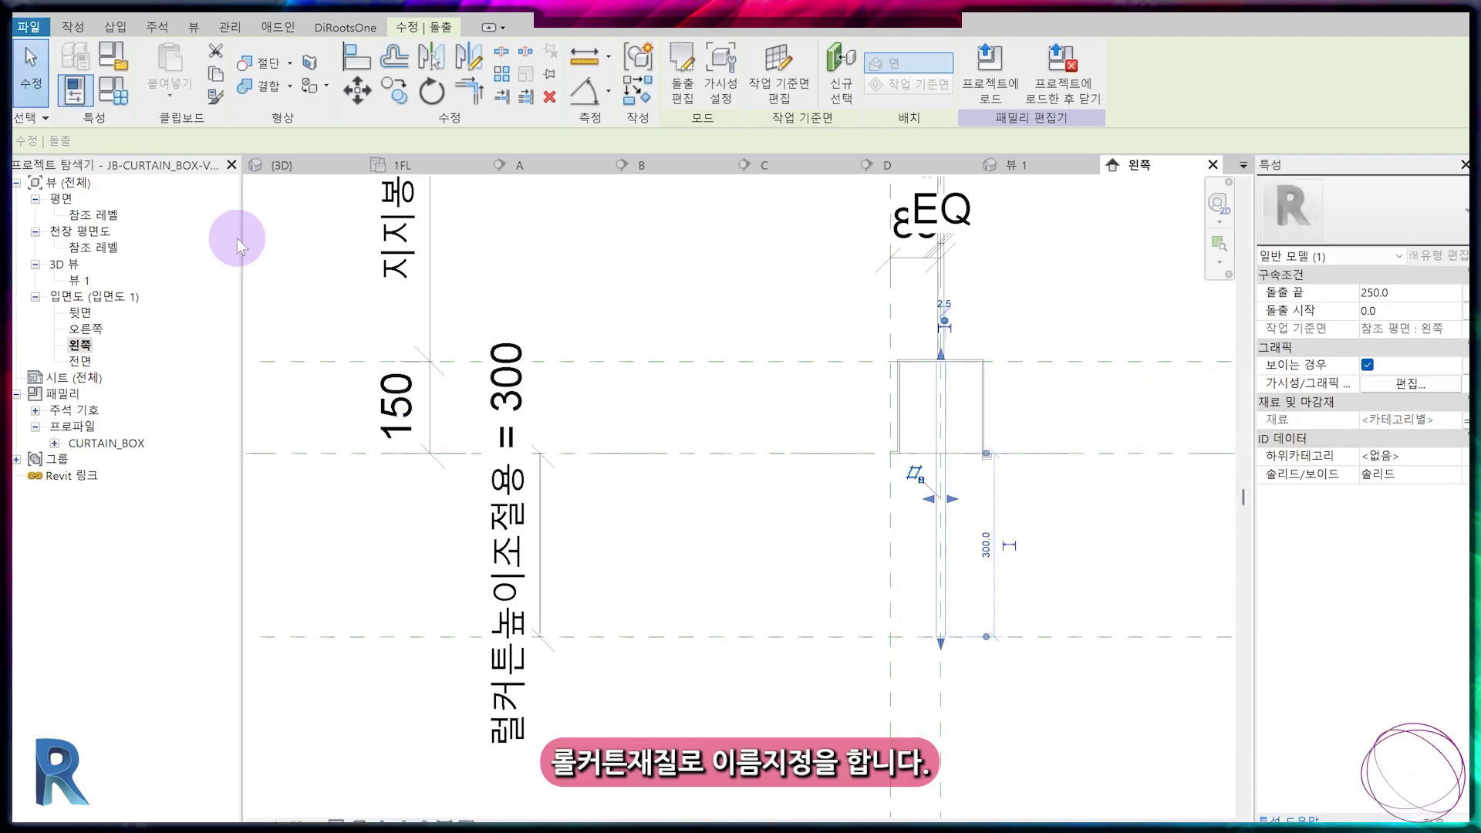
# - Open the material choice for 롤커트재질 in the family types and duplicate the 기본값 material as #롤커튼
pyautogui.click(126, 108)
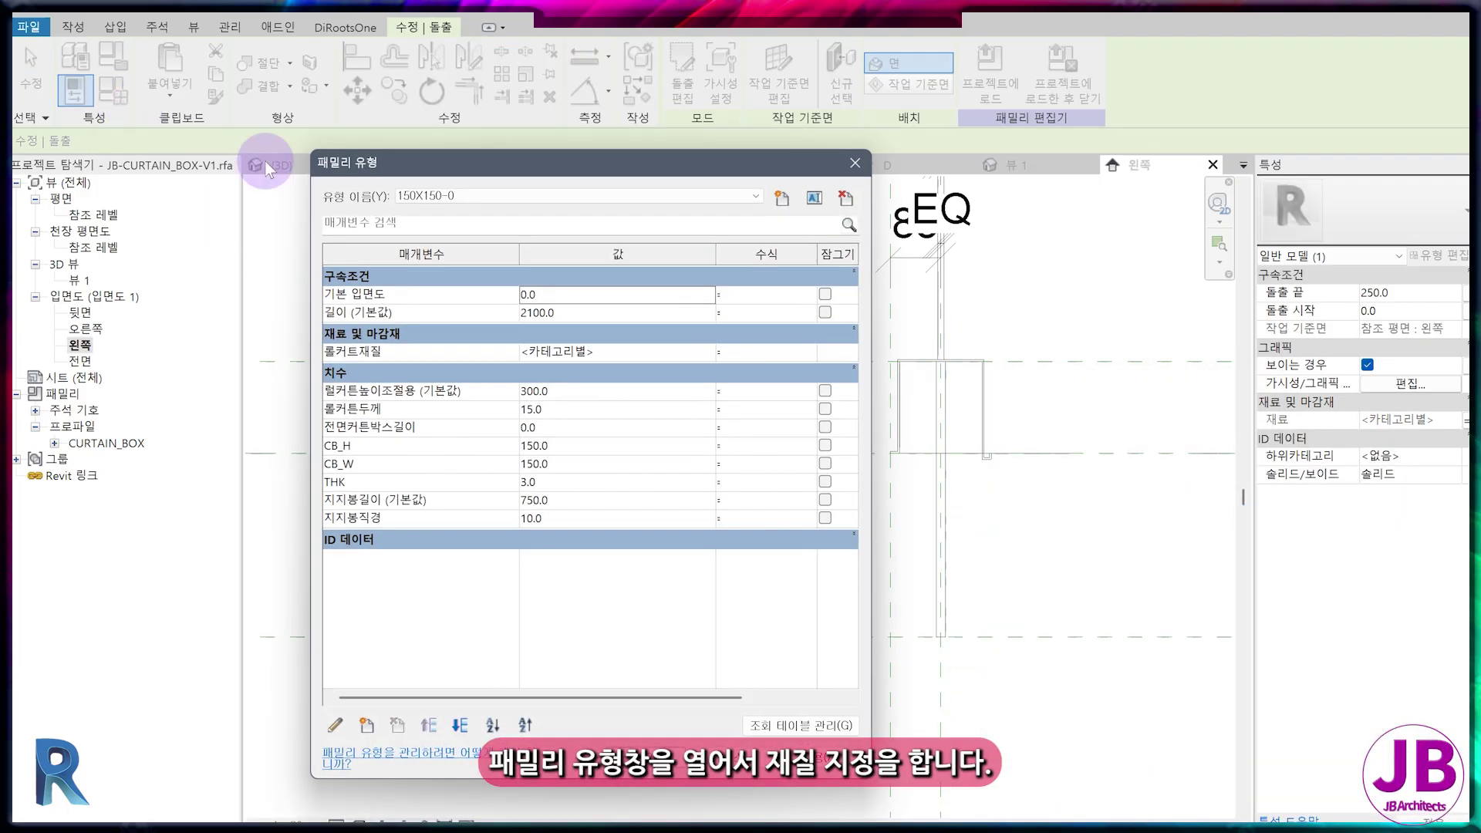
pyautogui.click(708, 351)
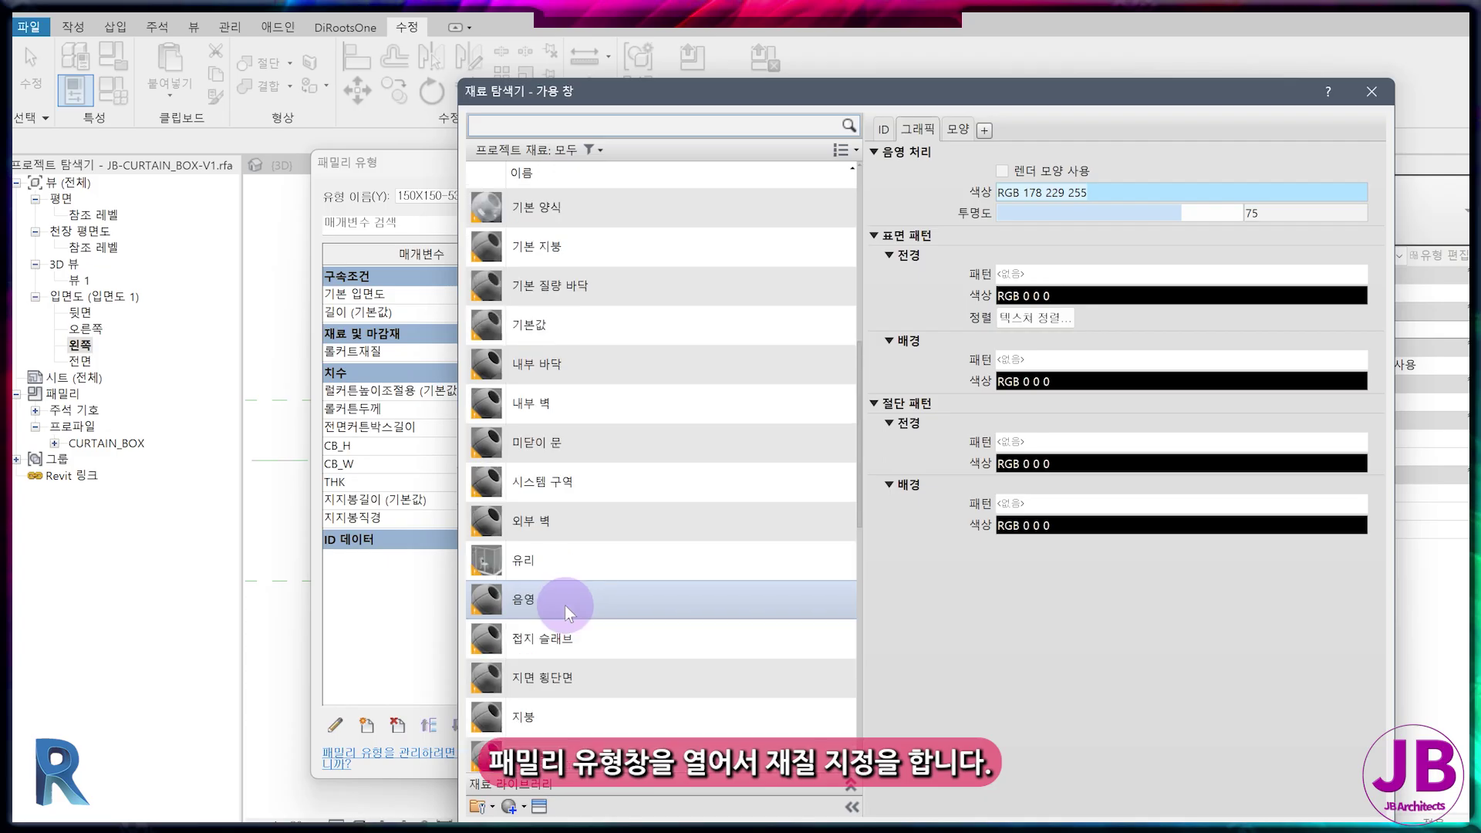
pyautogui.rightClick(590, 334)
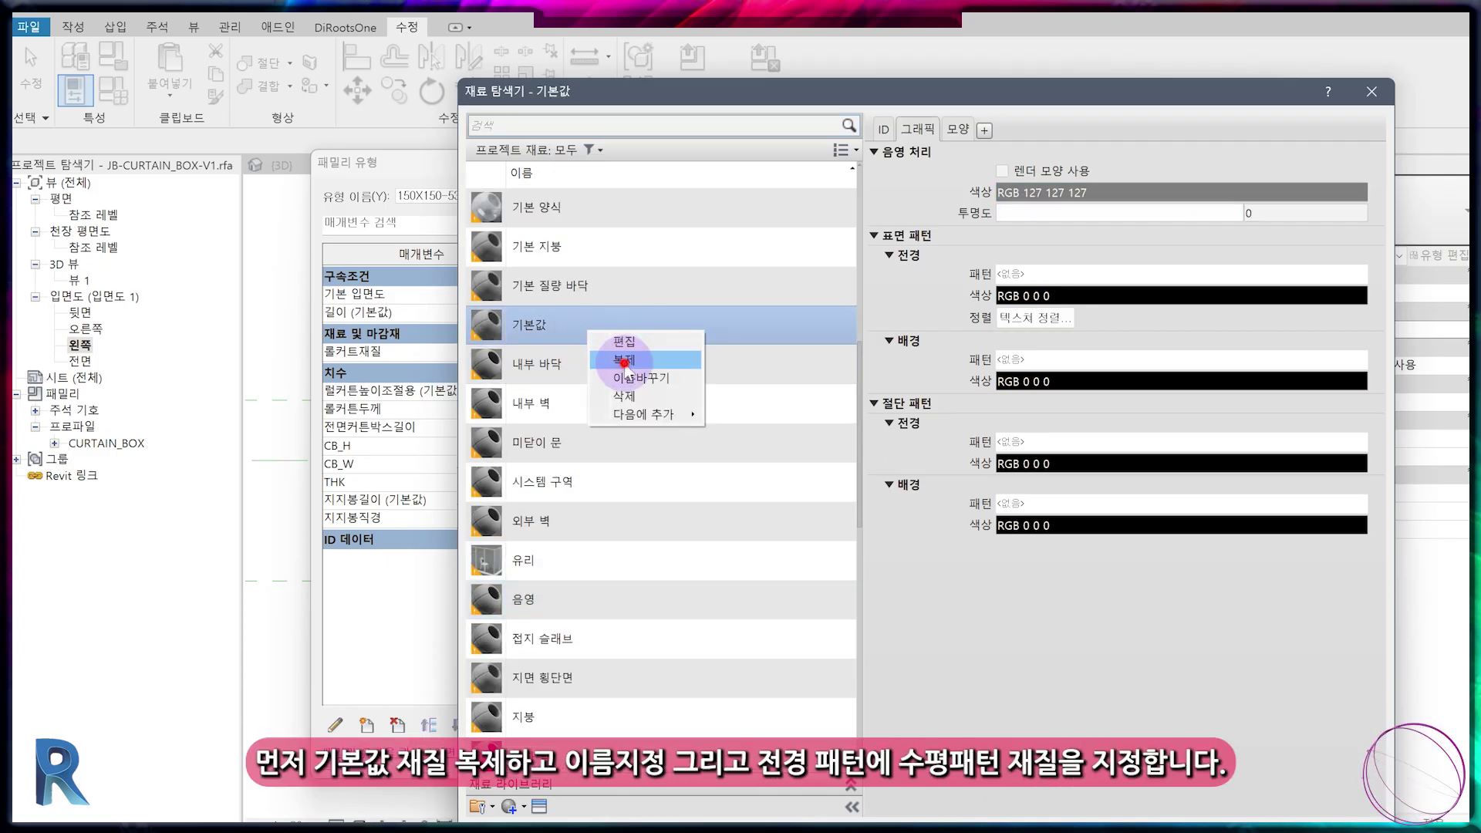
pyautogui.click(622, 360)
pyautogui.write('#롤커튼')
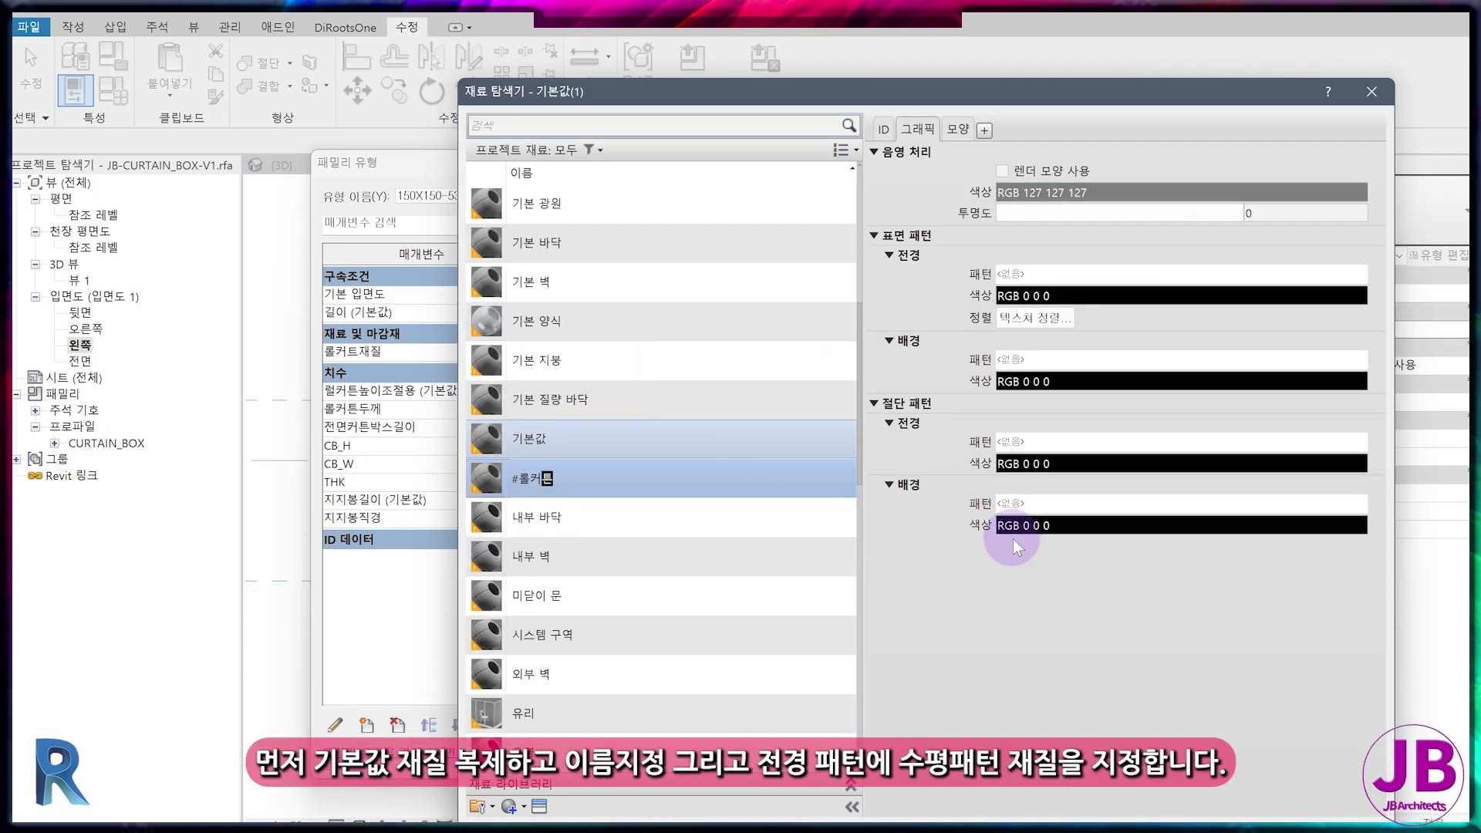
pyautogui.click(1135, 679)
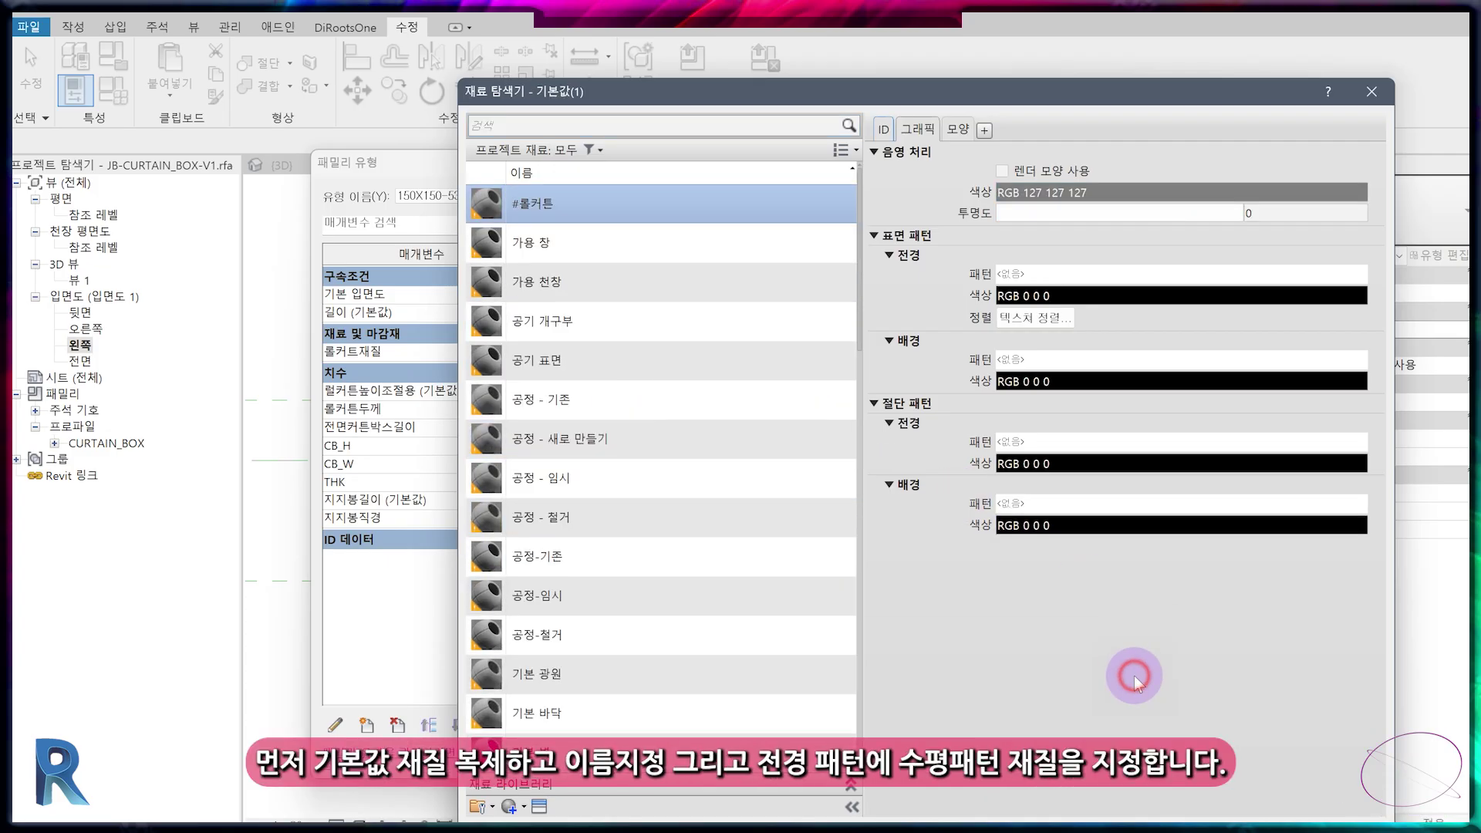
# - Create a model pattern named 롤커튼 with 0 line angle and 20 mm spacing, and assign it as #롤커튼's foreground surface pattern
pyautogui.click(1241, 276)
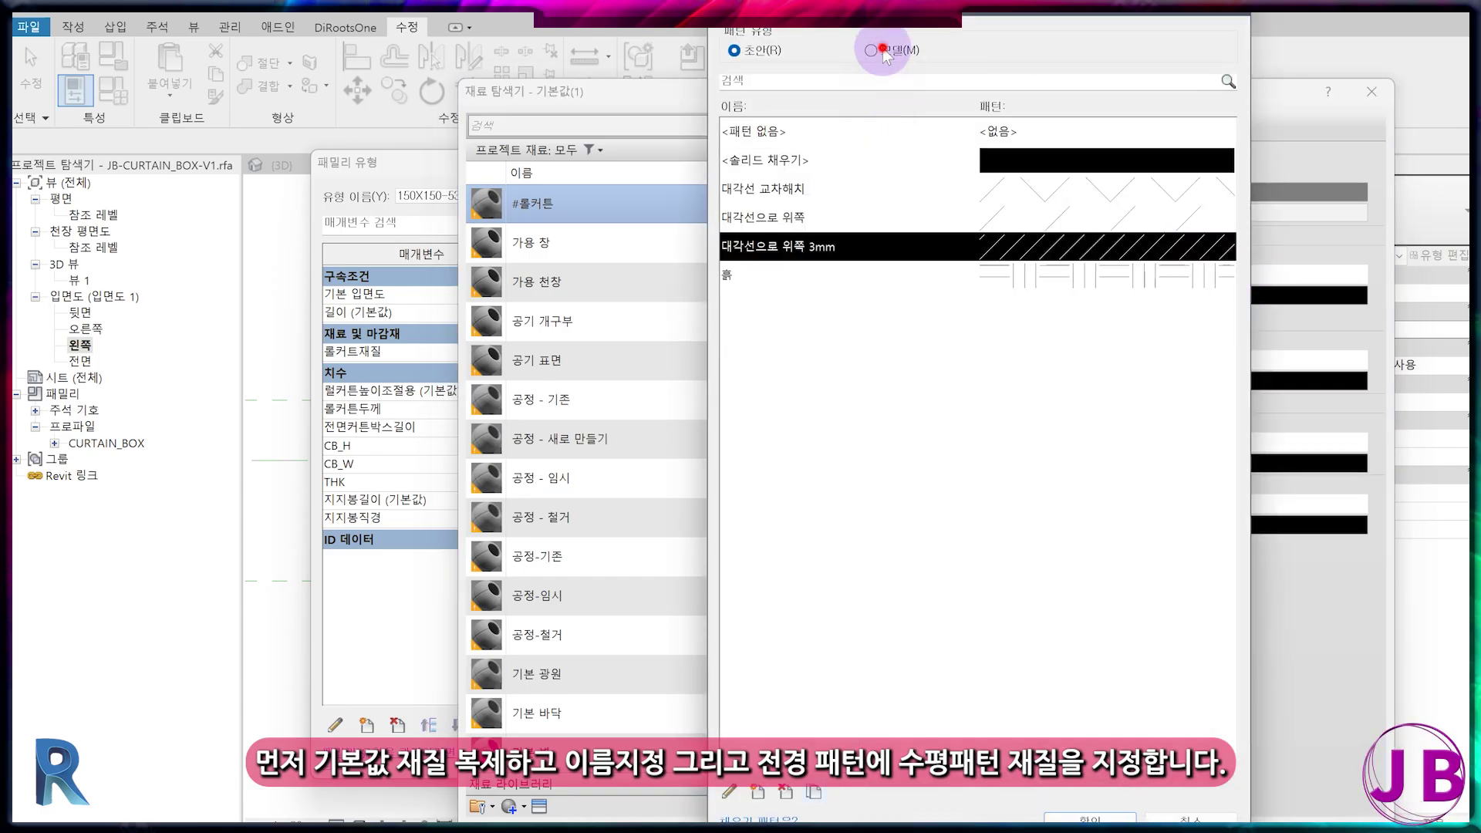
pyautogui.click(880, 51)
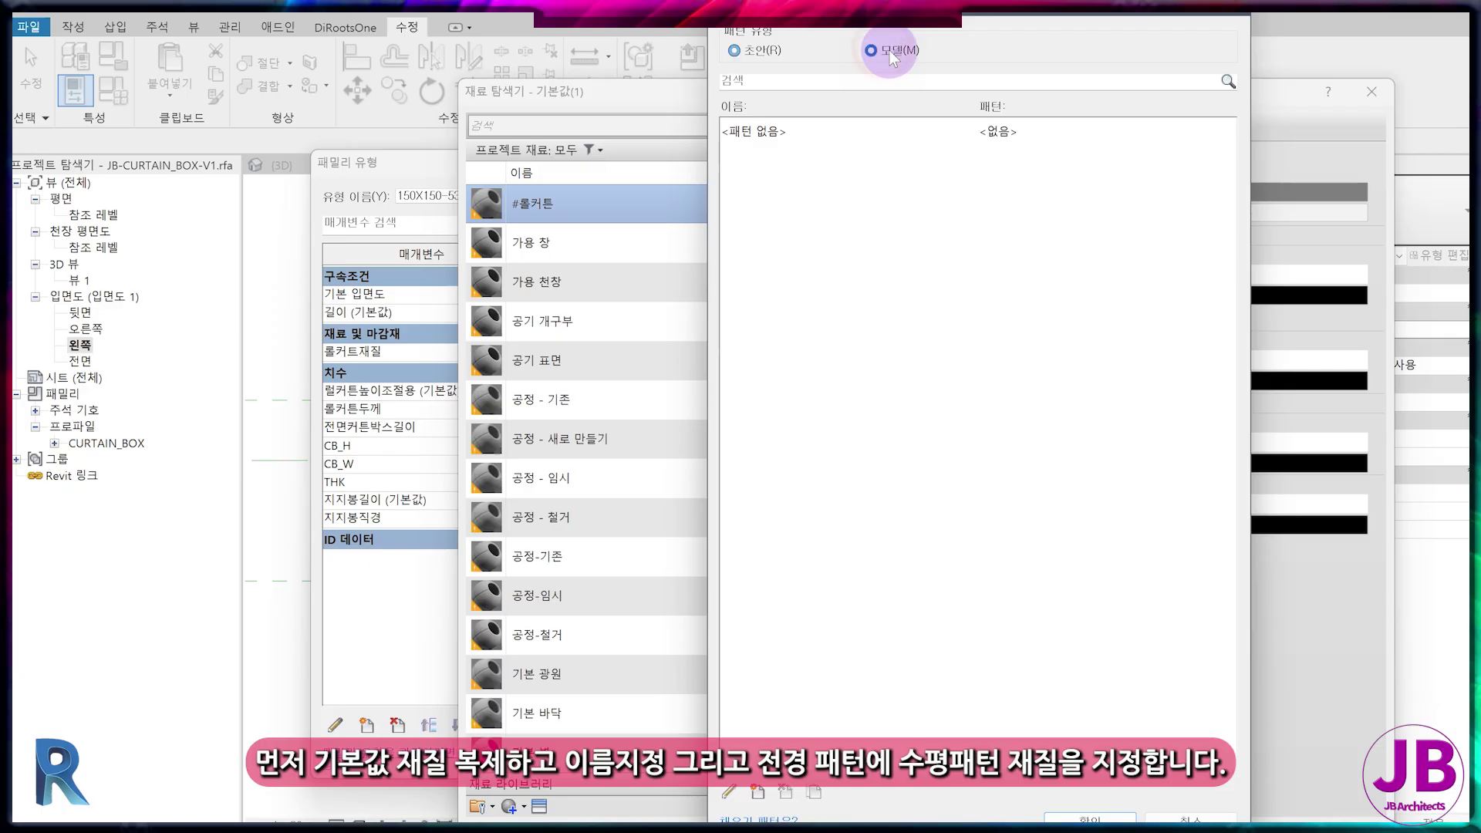
pyautogui.click(758, 793)
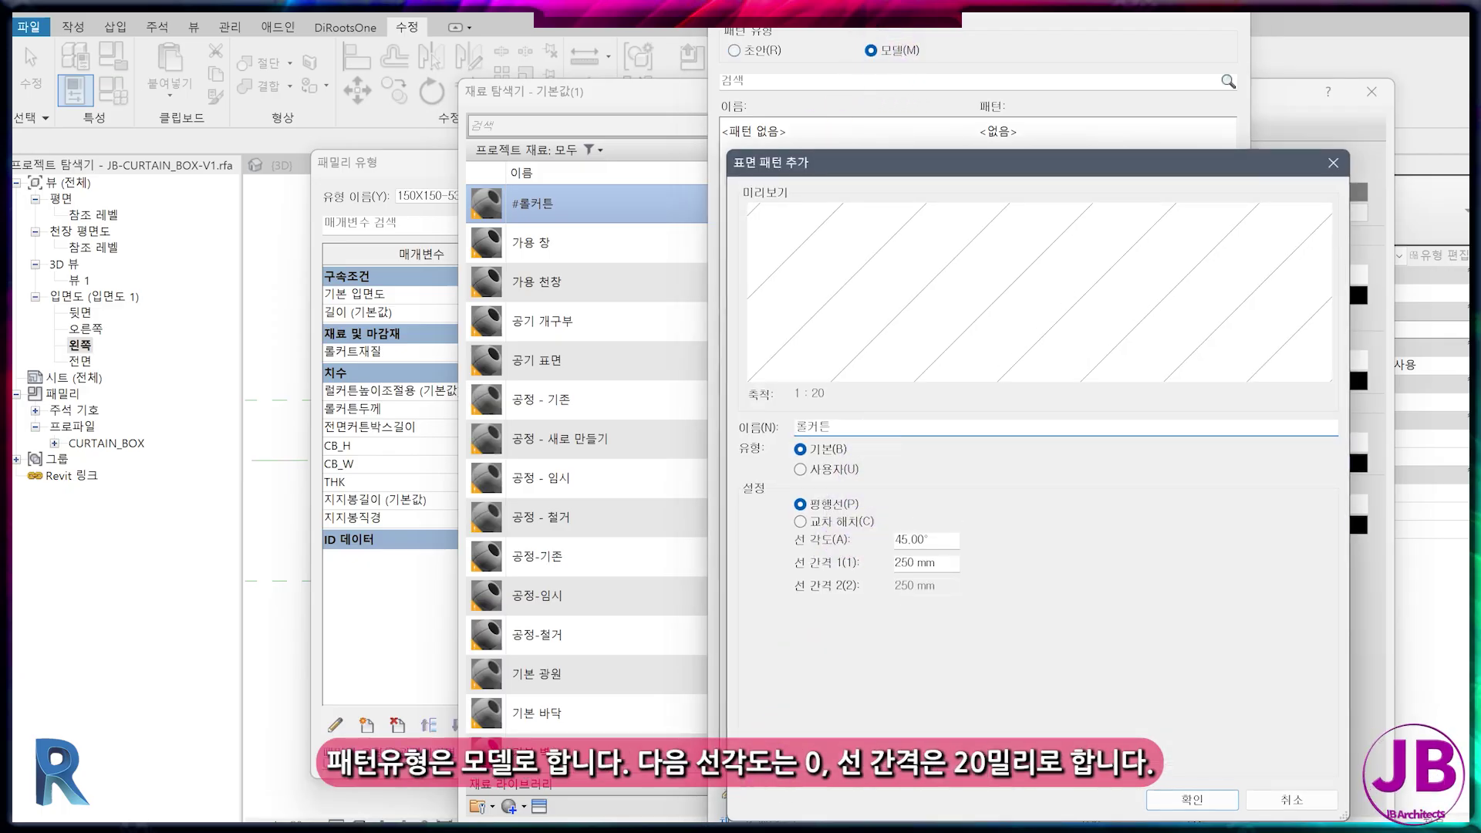
pyautogui.moveTo(934, 540); pyautogui.dragTo(866, 545)
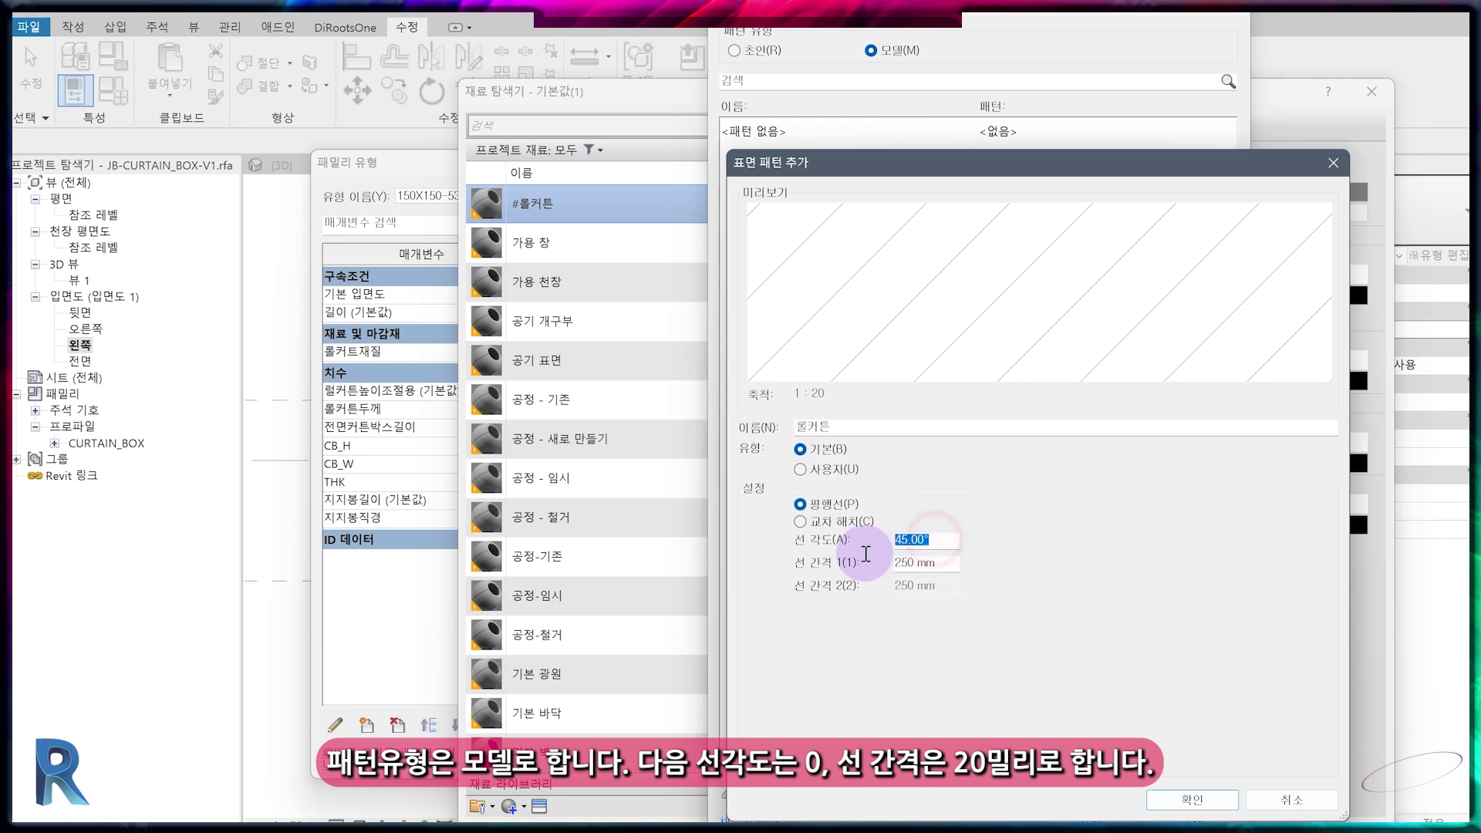
pyautogui.write('0')
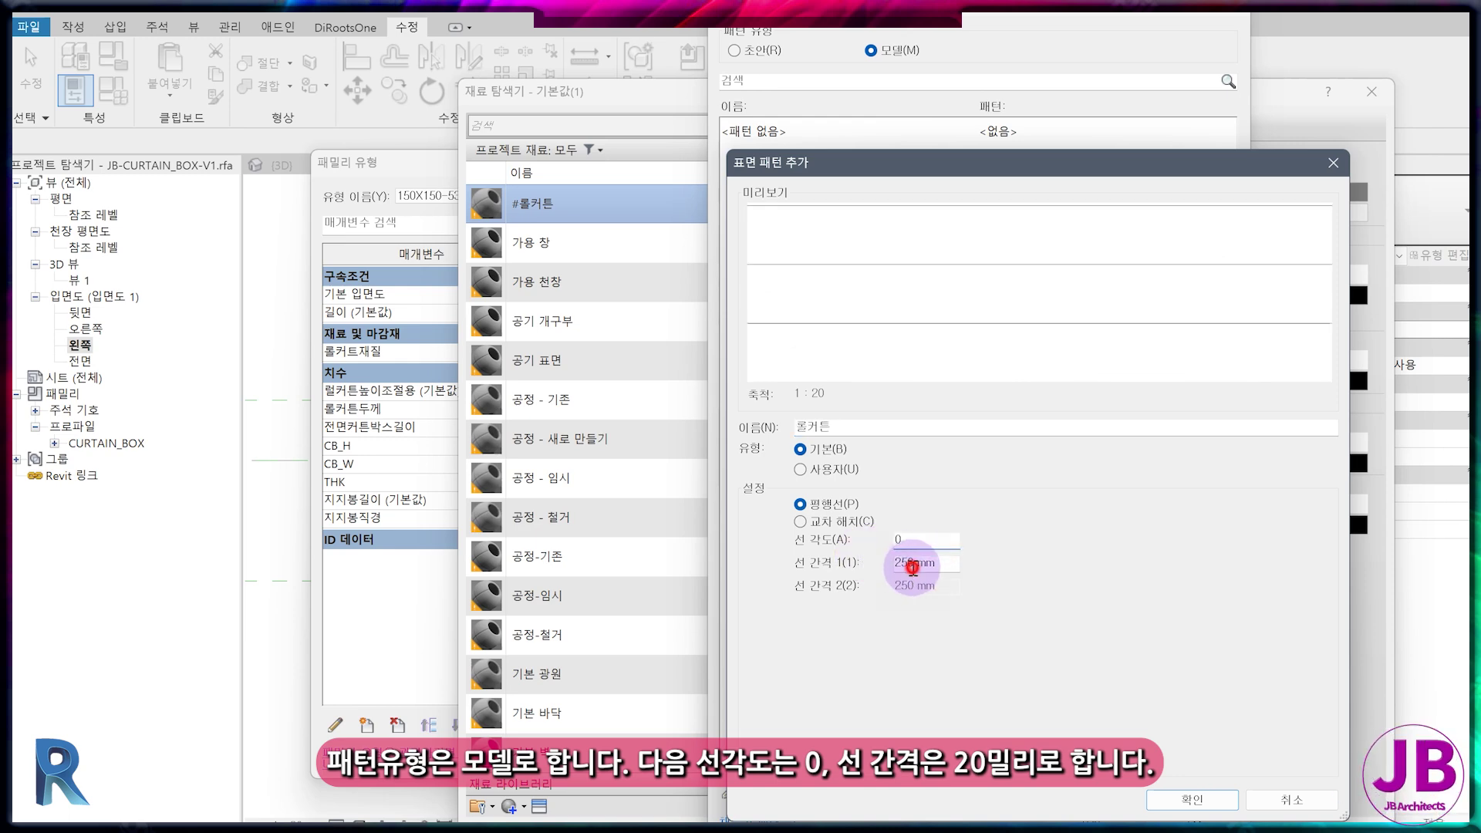
pyautogui.write('20')
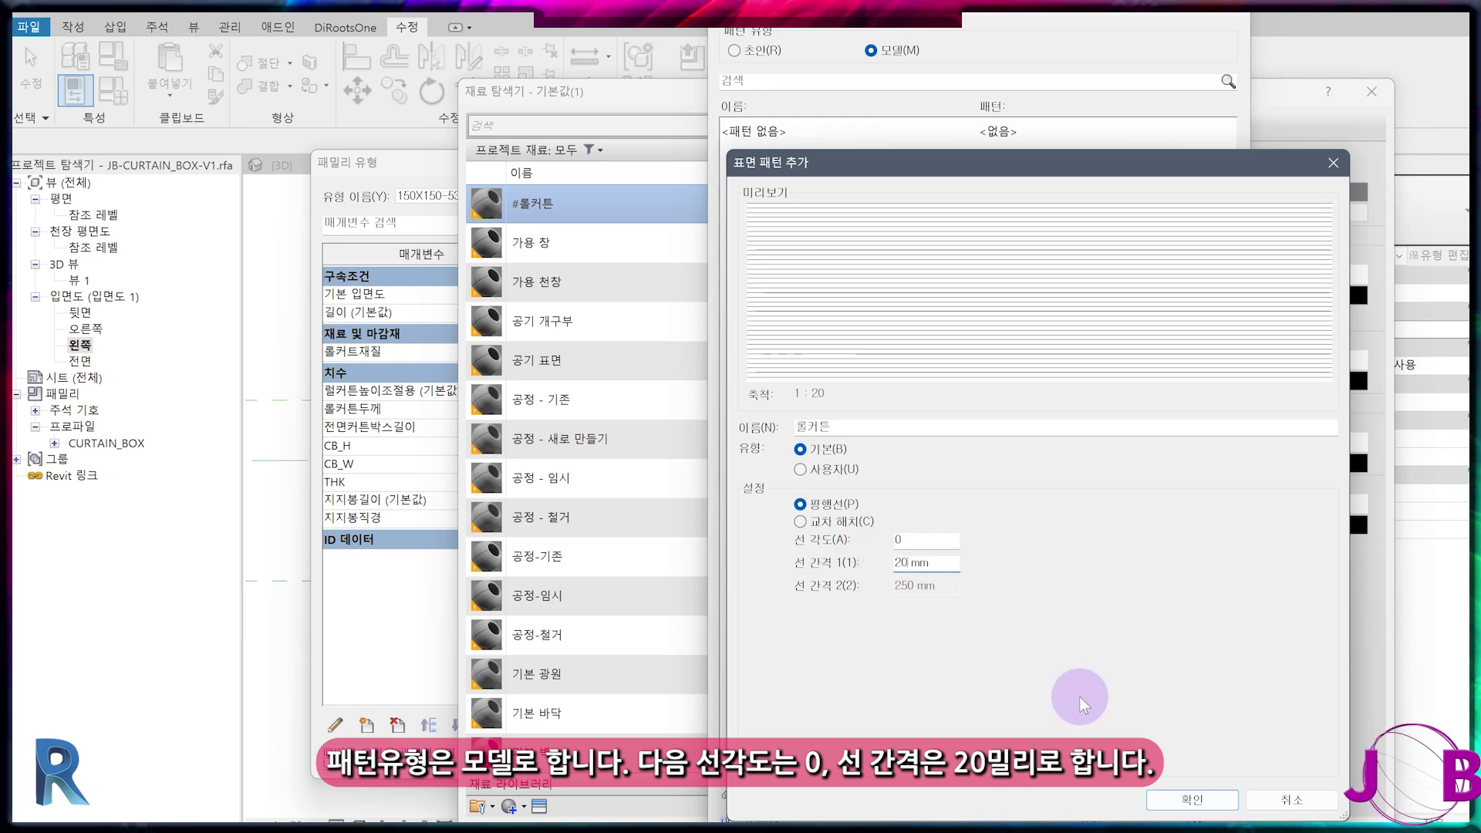
pyautogui.click(1179, 800)
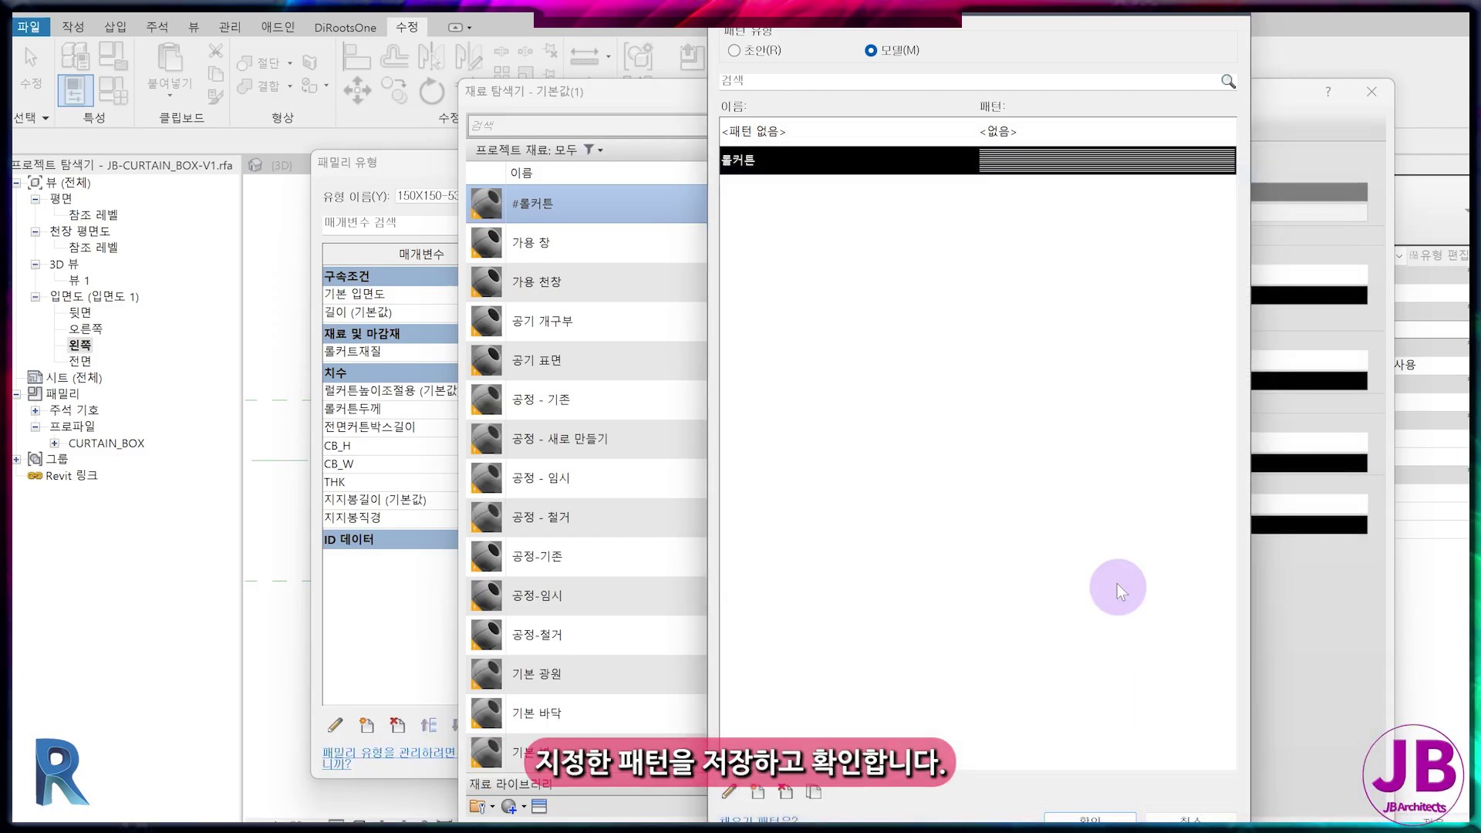
pyautogui.click(1094, 818)
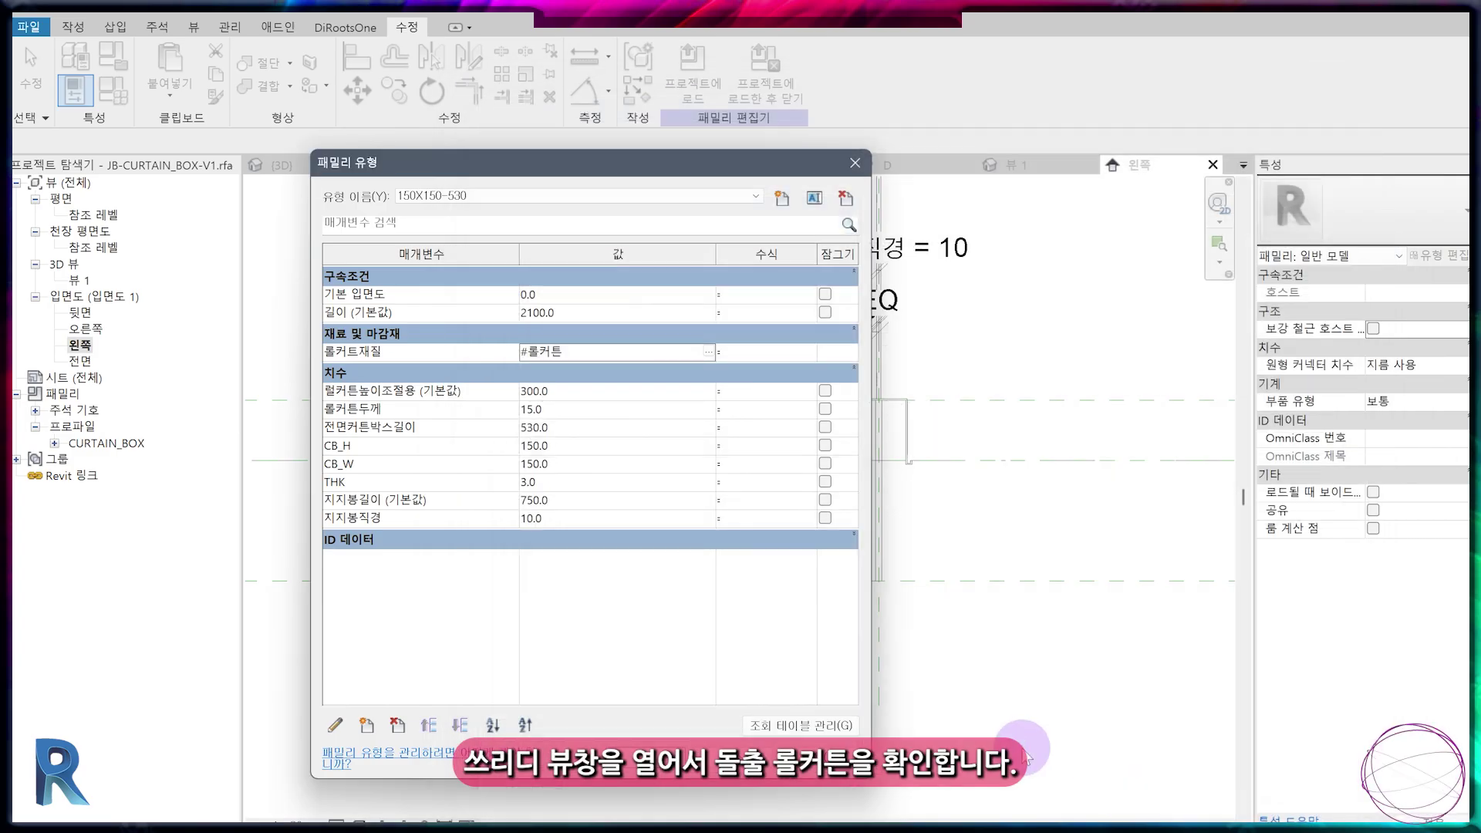
pyautogui.click(702, 668)
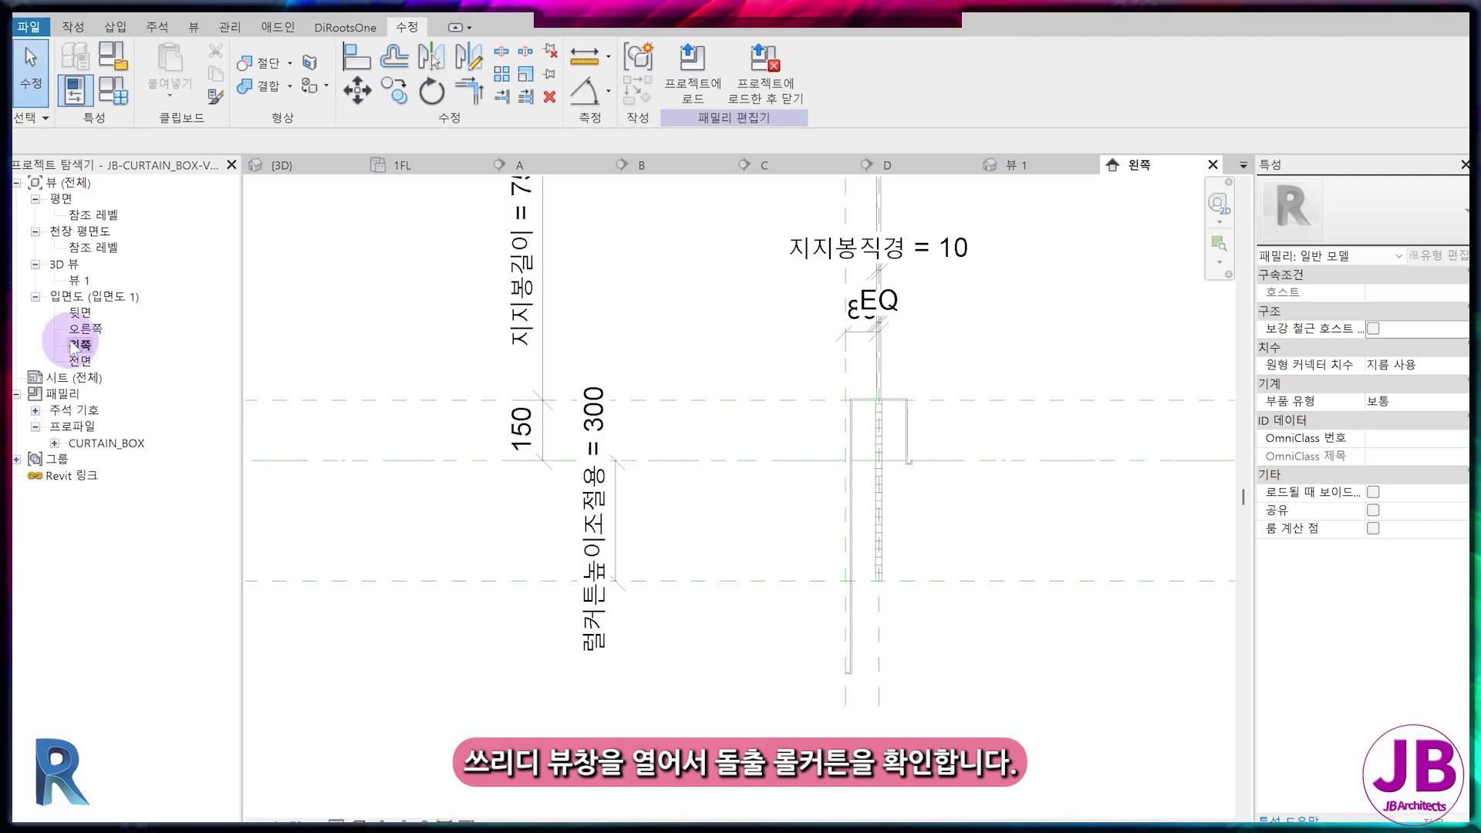
# - In the front elevation, align and lock the roll curtain extrusion's end to the curtain box's right reference plane
pyautogui.doubleClick(80, 280)
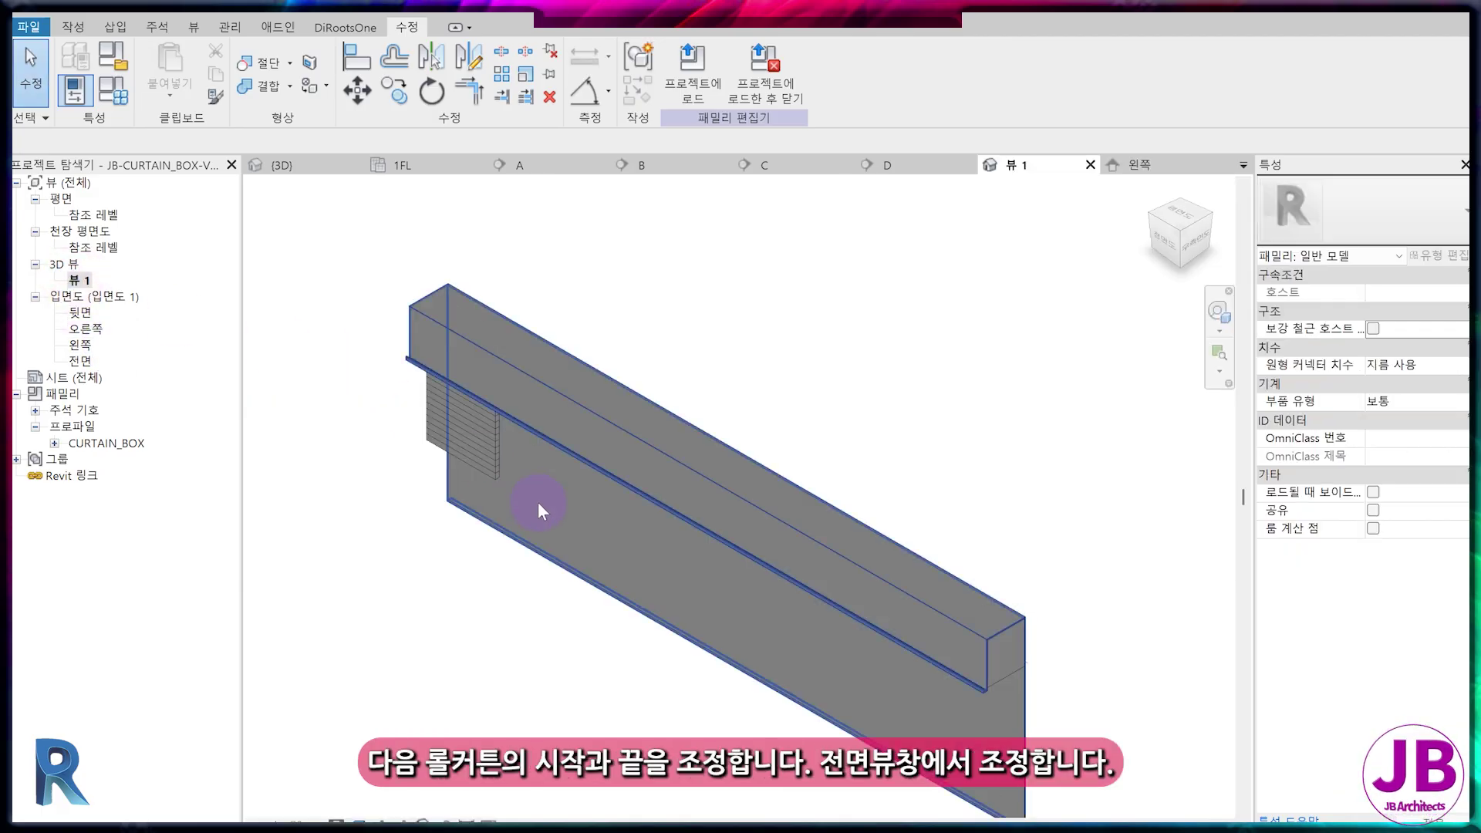
pyautogui.click(480, 460)
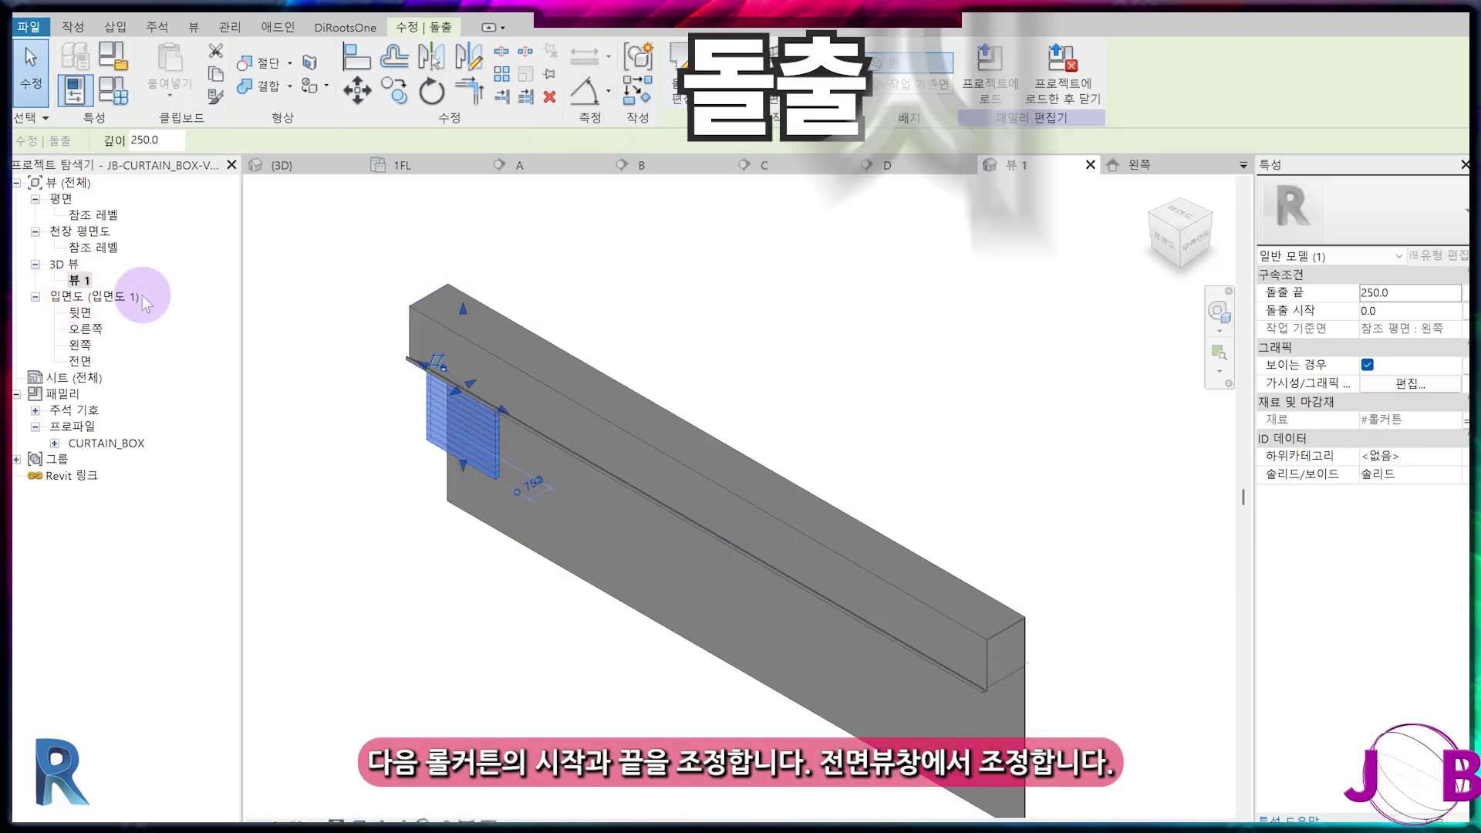
pyautogui.doubleClick(80, 360)
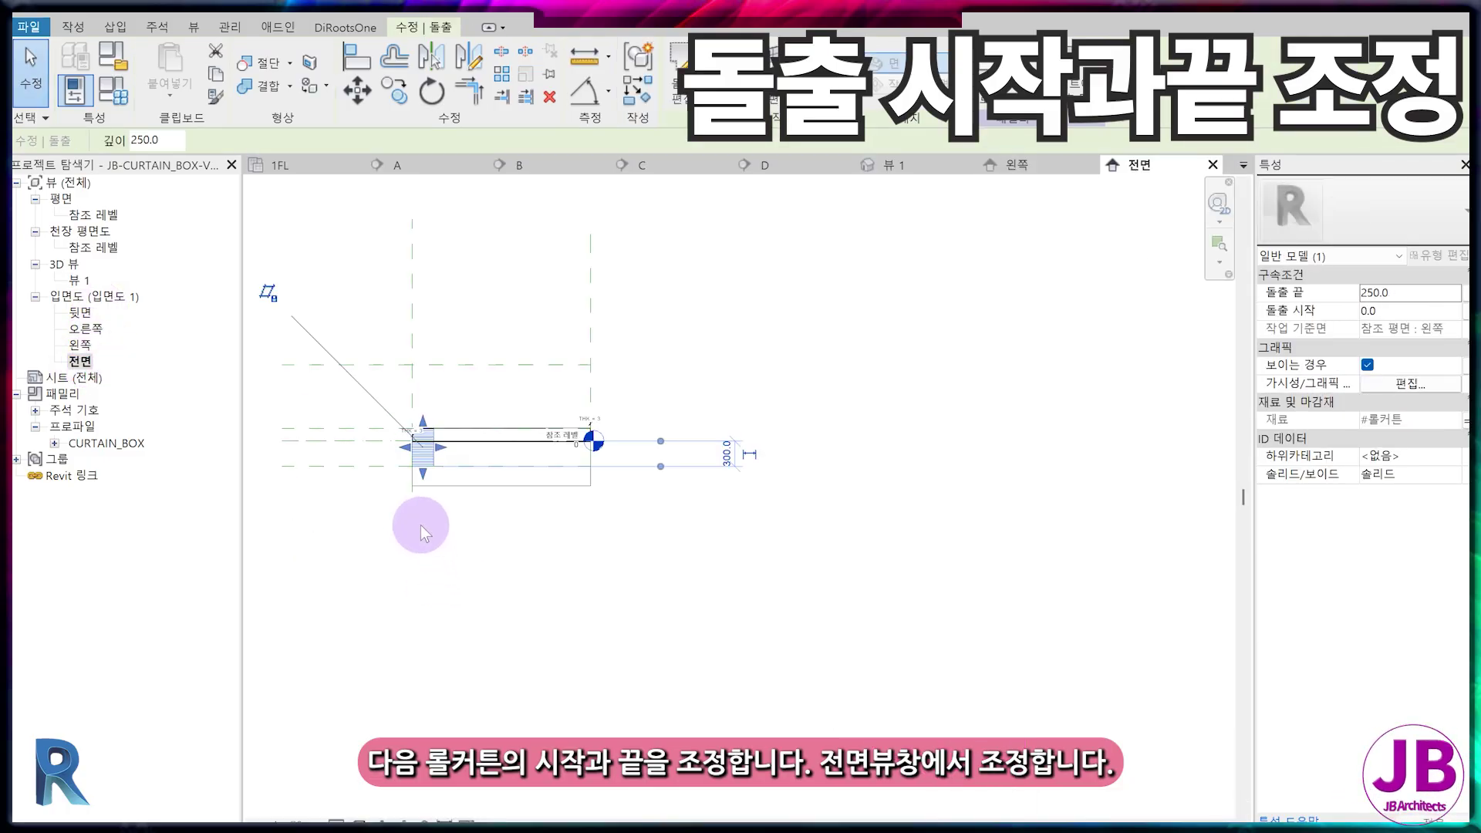
pyautogui.scroll(3, 423, 533)
pyautogui.press('a')
pyautogui.press('l')
pyautogui.click(710, 295)
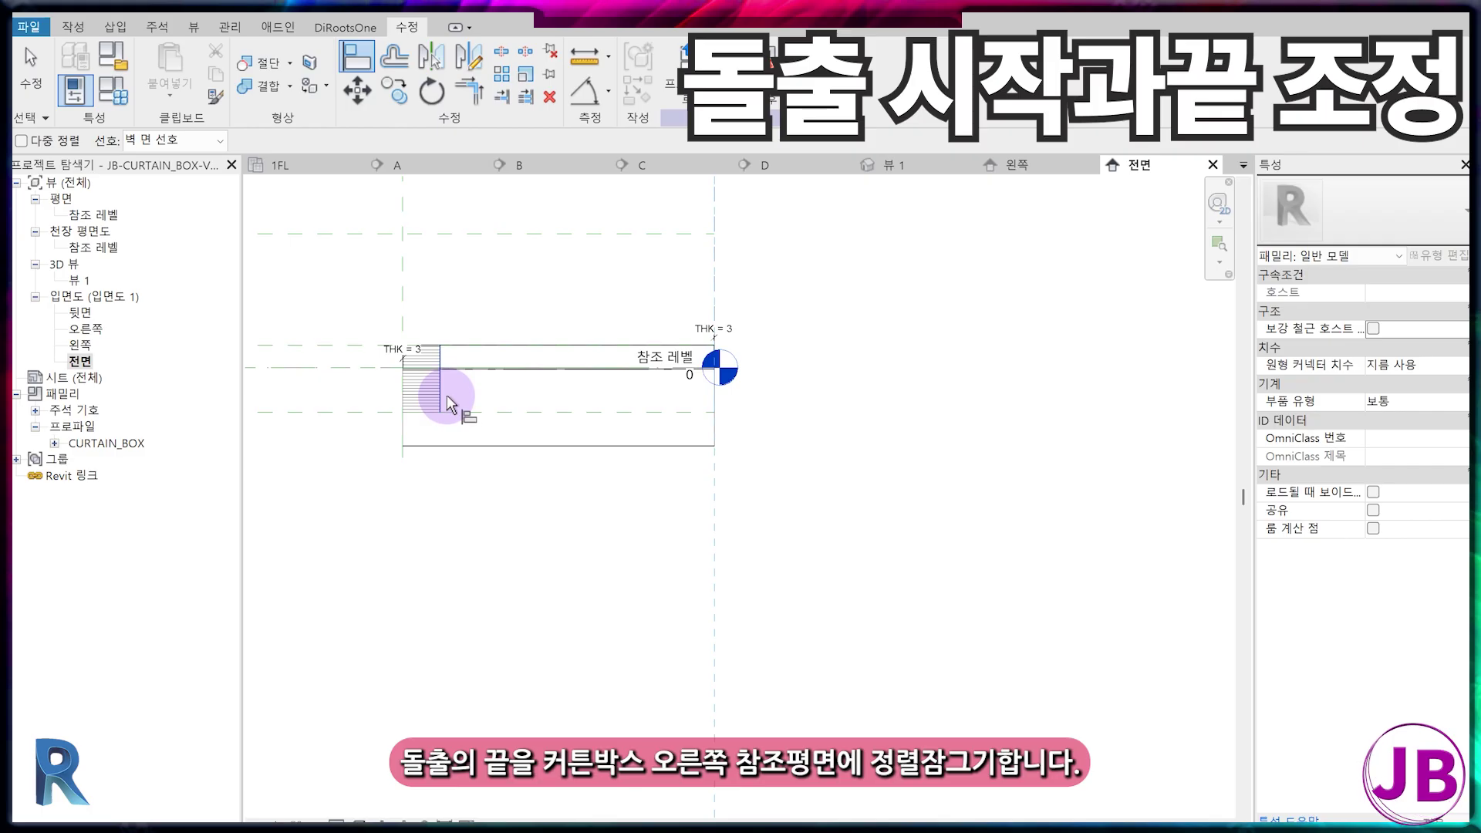
pyautogui.click(440, 401)
pyautogui.click(733, 313)
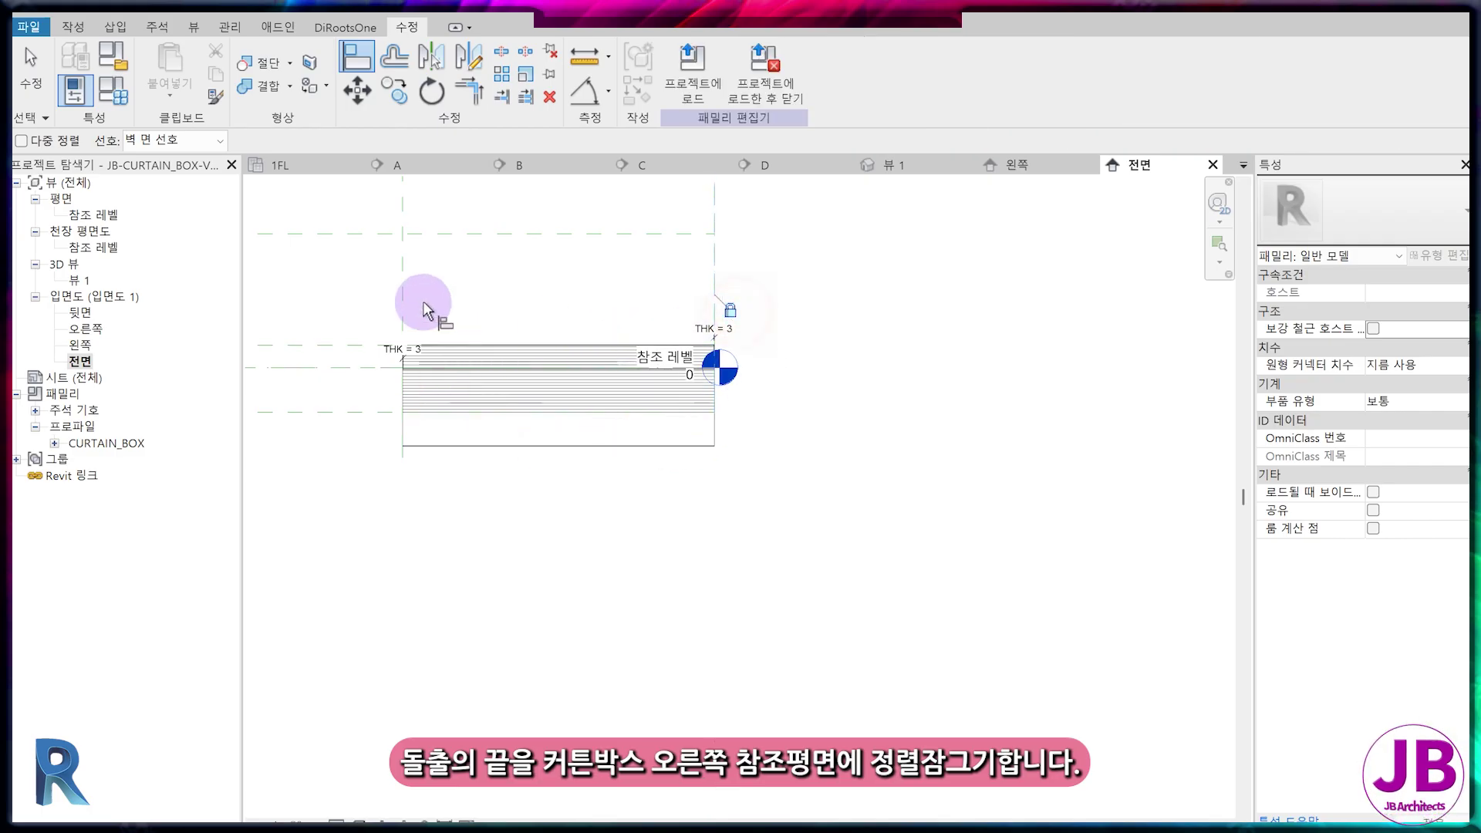
# - Align and lock the roll curtain extrusion's start to the curtain box's left reference plane
pyautogui.click(396, 265)
pyautogui.scroll(3, 404, 405)
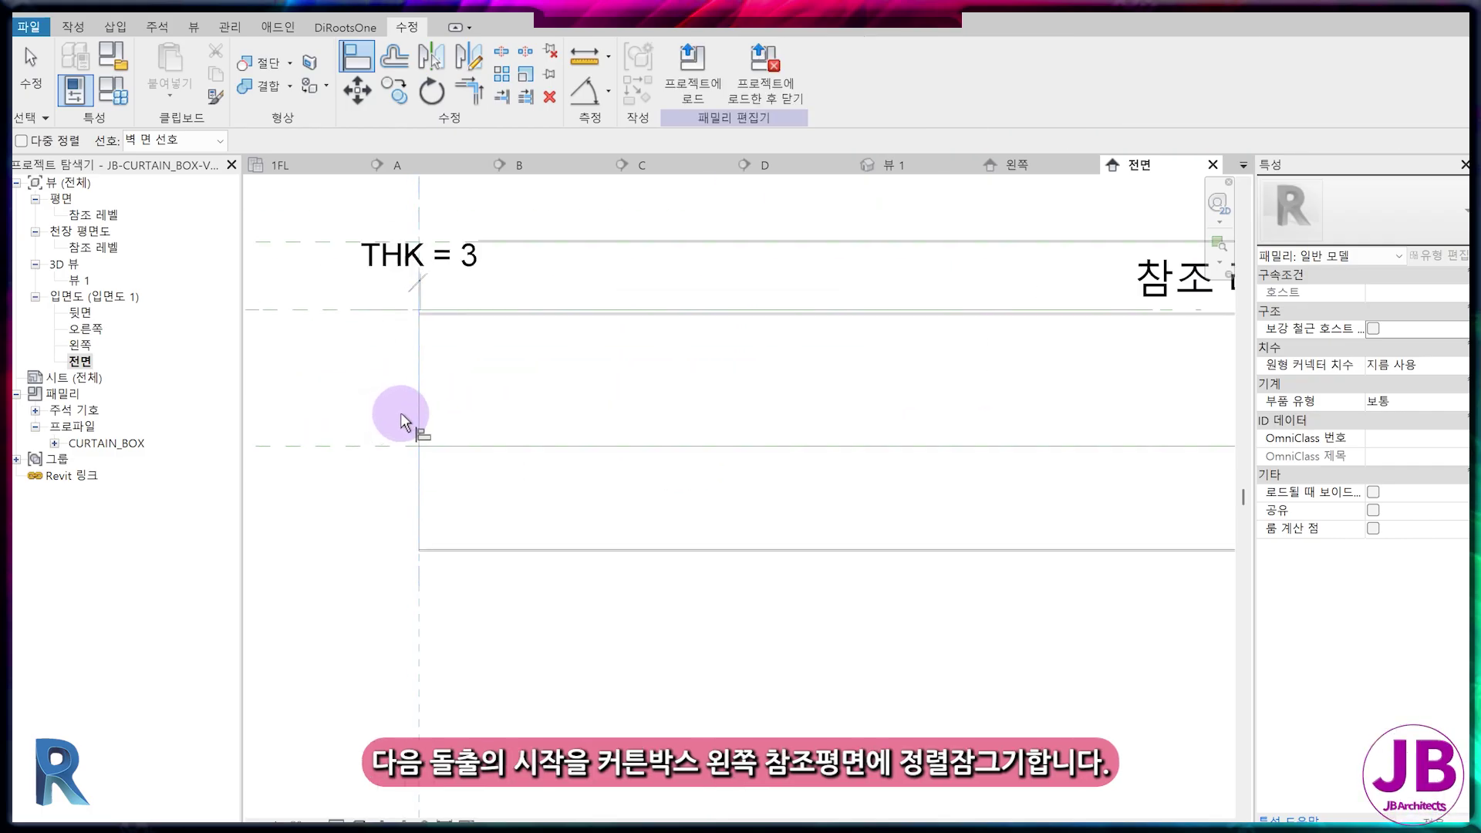
pyautogui.click(399, 366)
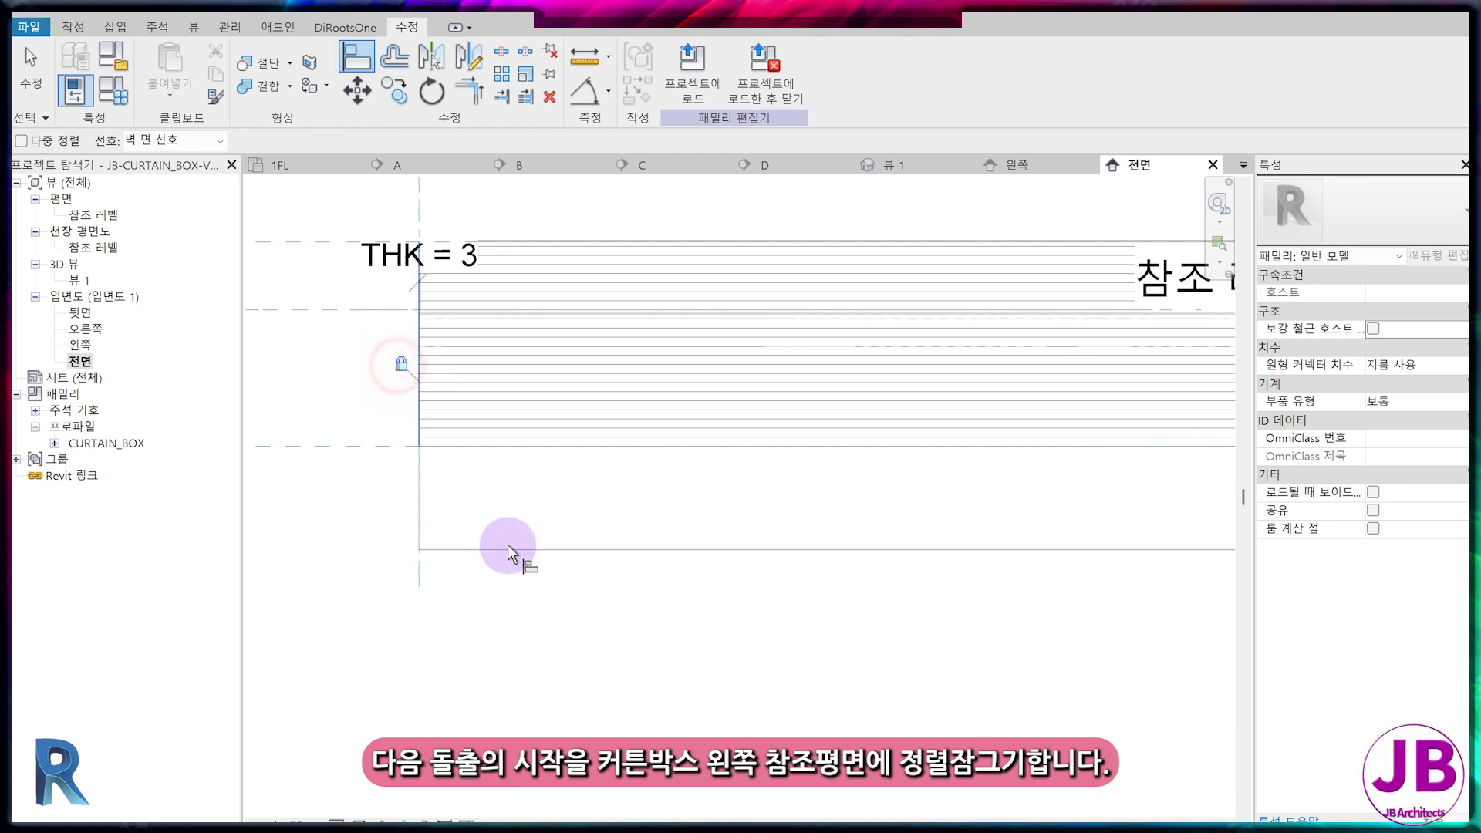
pyautogui.scroll(-3, 523, 587)
pyautogui.press('Escape')
pyautogui.scroll(-3, 533, 621)
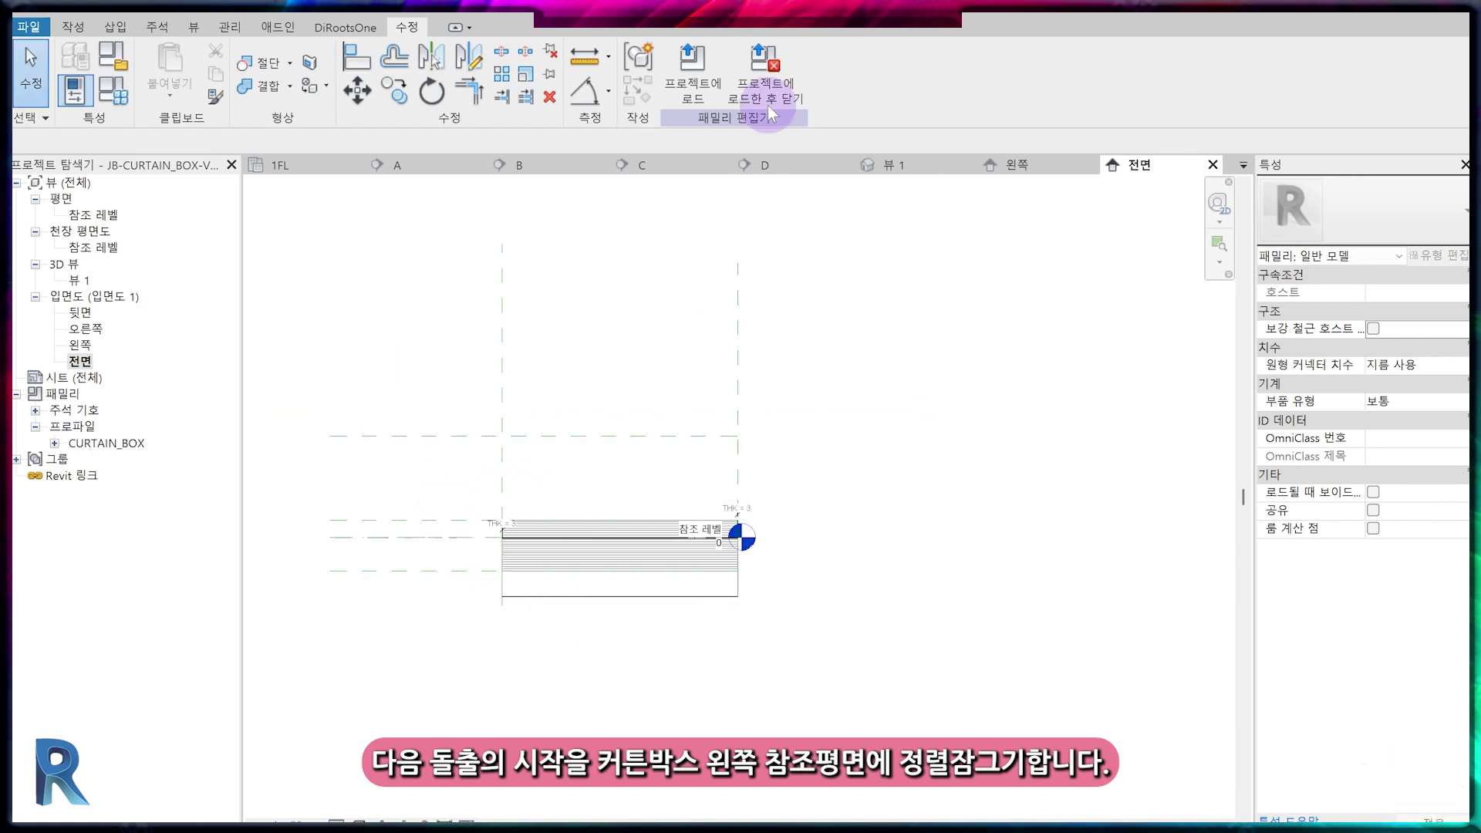
# - Save JB-CURTAIN_BOX-V1.rfa, load it into the project while closing the family, and overwrite the existing version
pyautogui.click(769, 108)
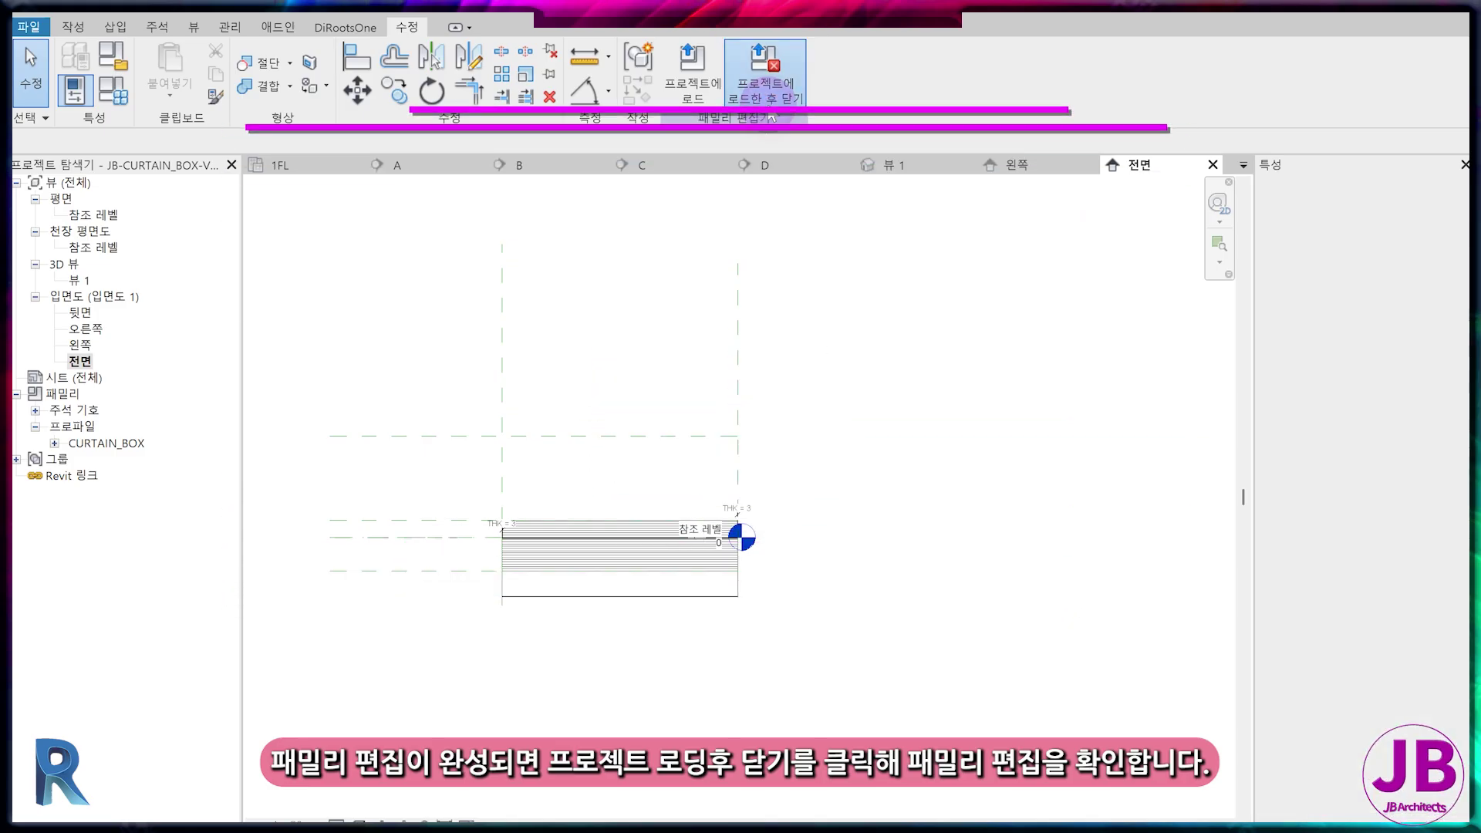
pyautogui.click(729, 452)
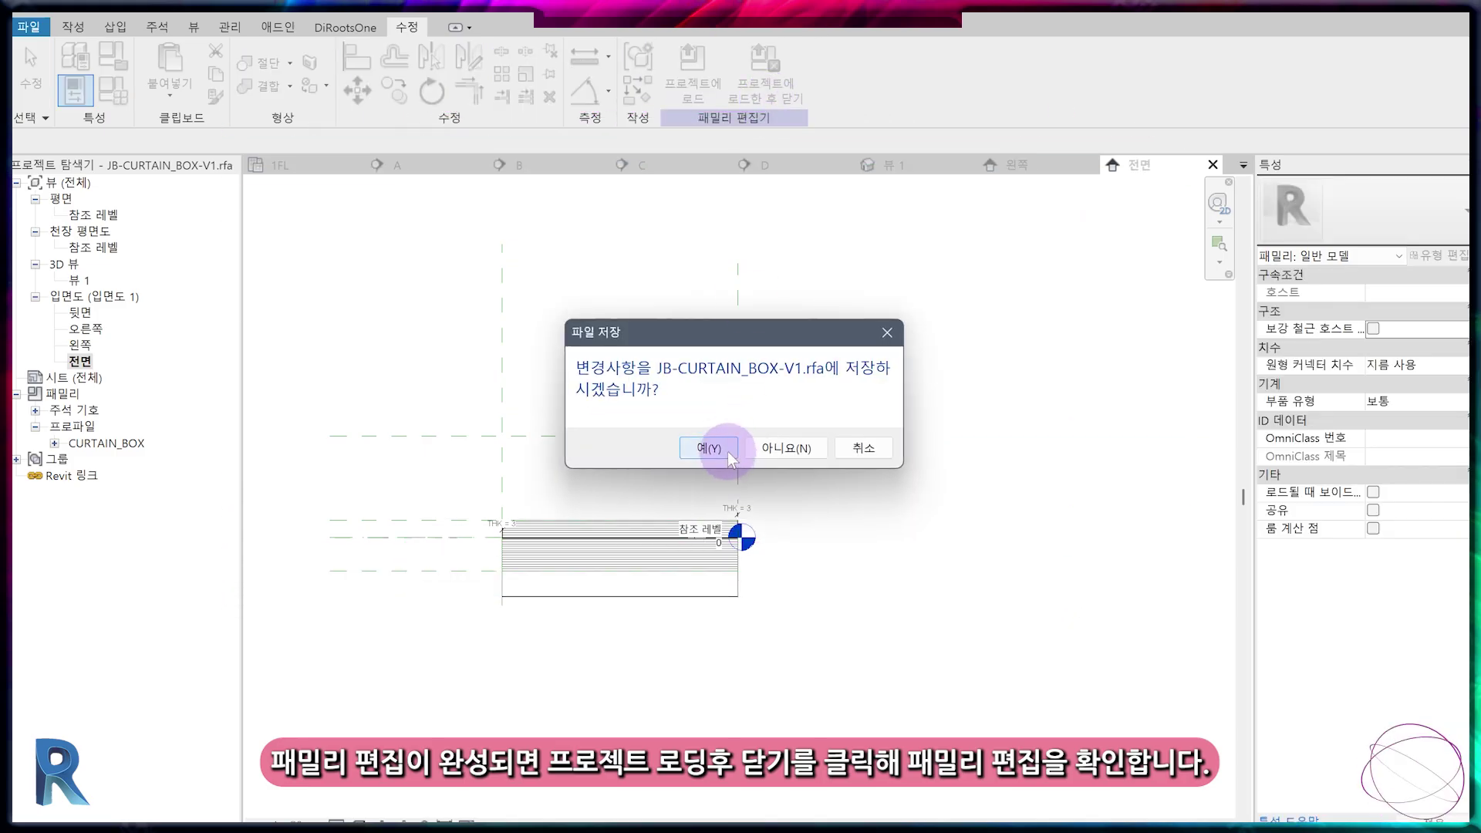
pyautogui.click(723, 450)
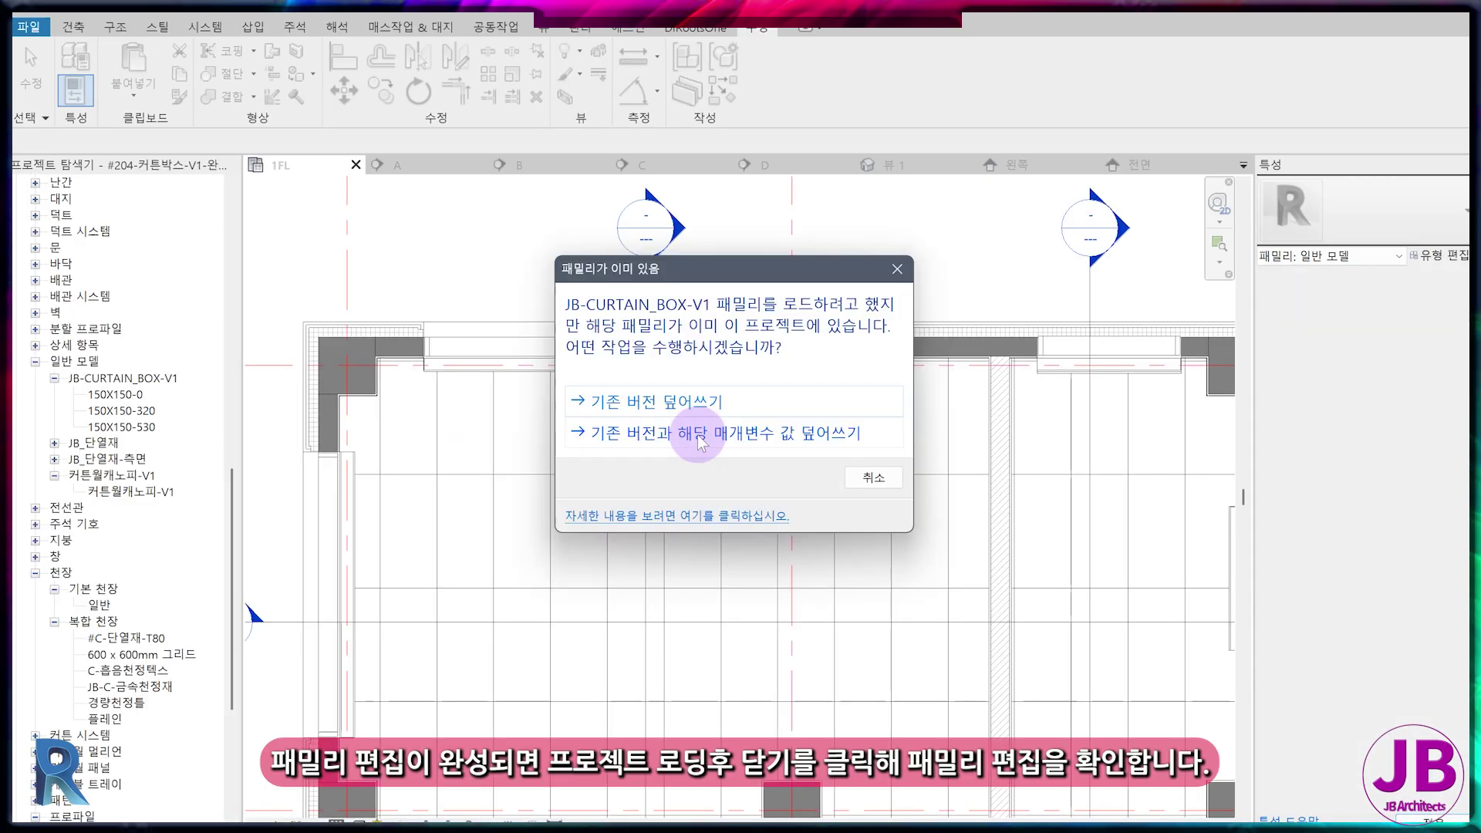
pyautogui.click(691, 414)
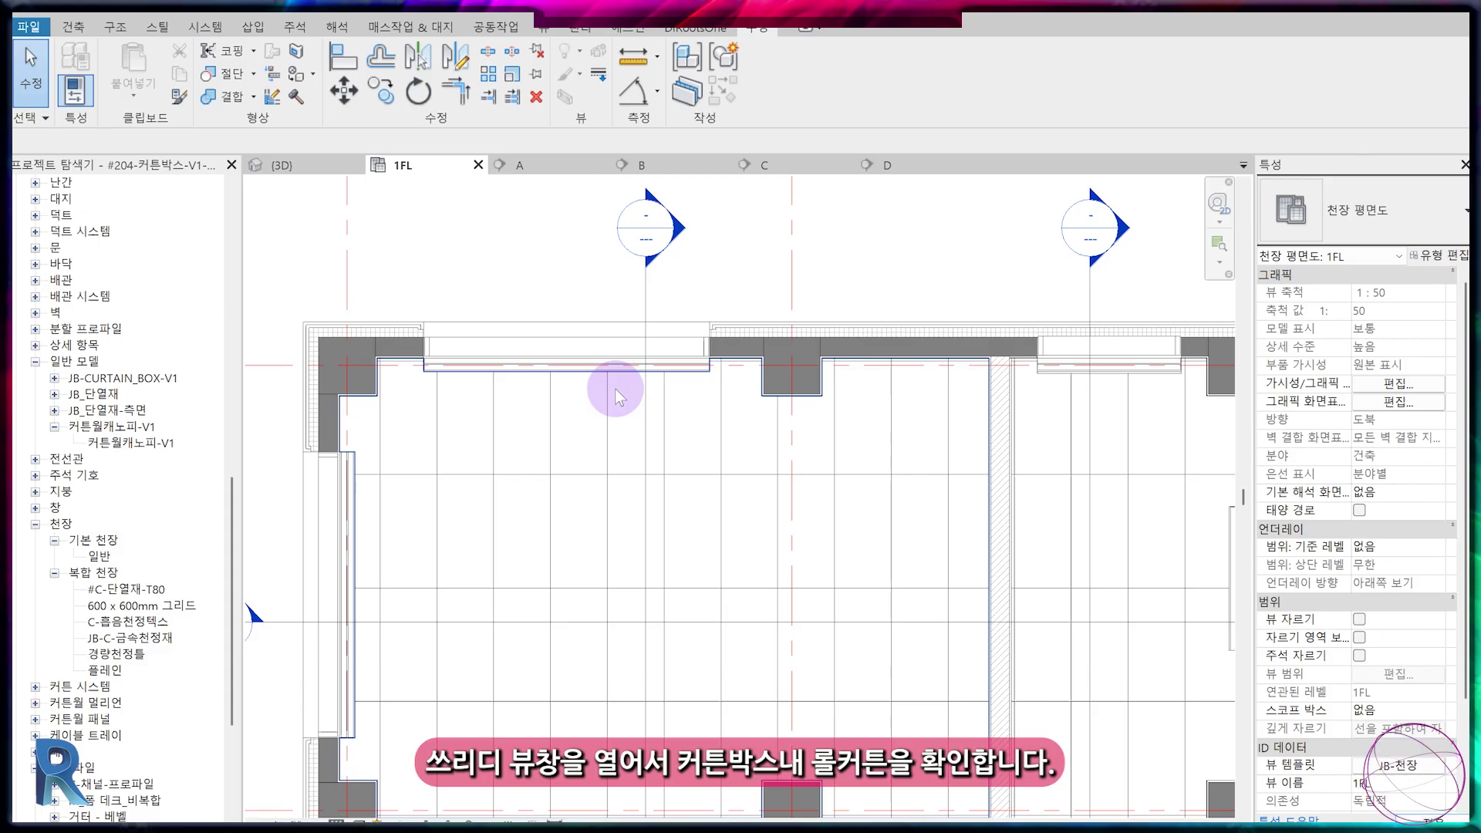
# - In the project's 3D view, set 럴커튼높이조절용 to 1500 for the curtain box at the wide two-panel window
pyautogui.click(285, 165)
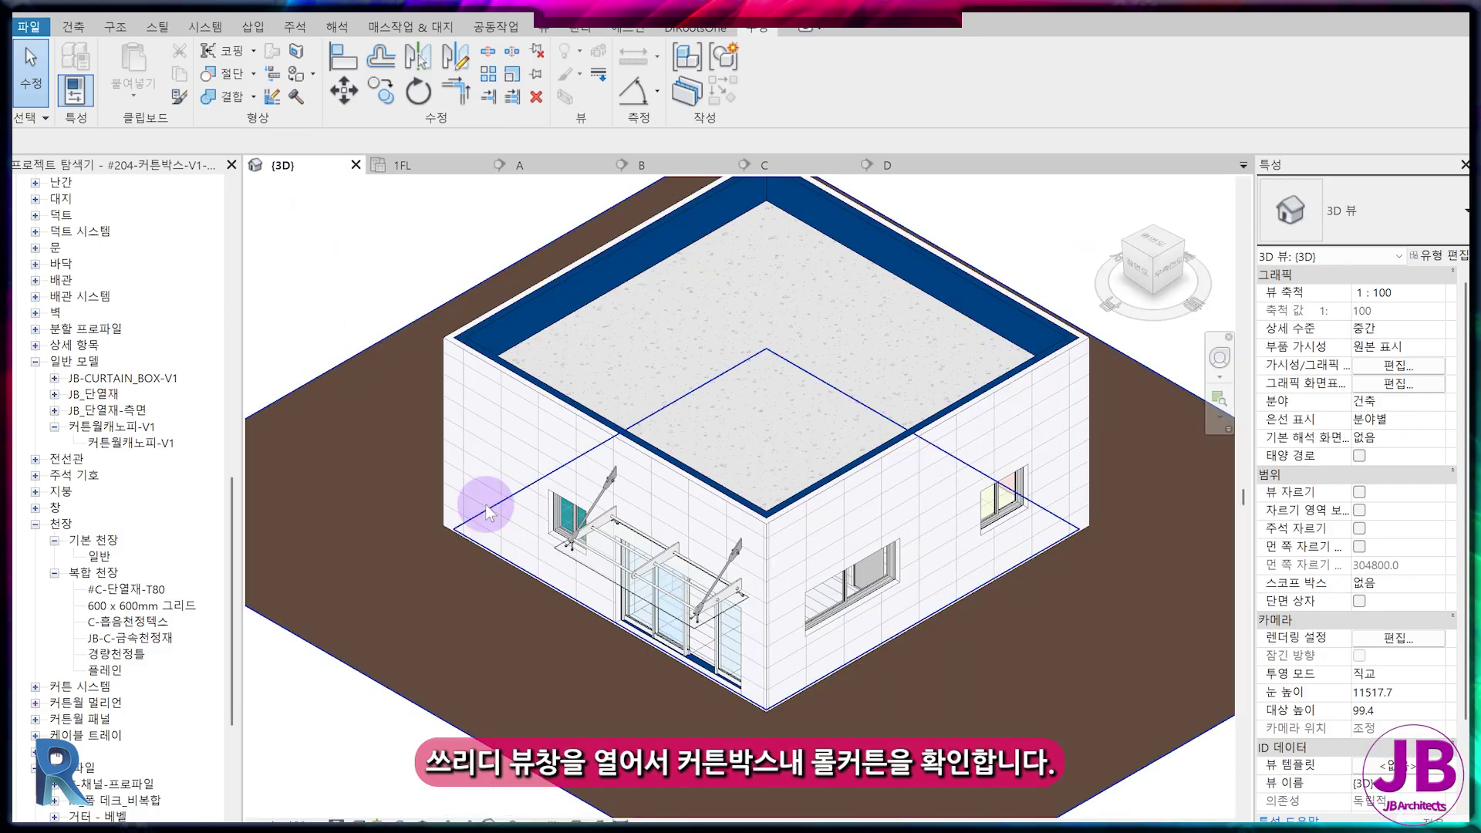
pyautogui.scroll(3, 745, 610)
pyautogui.keyDown('shift'); pyautogui.moveTo(694, 432); pyautogui.dragTo(866, 433, button='middle'); pyautogui.keyUp('shift')
pyautogui.scroll(5, 733, 340)
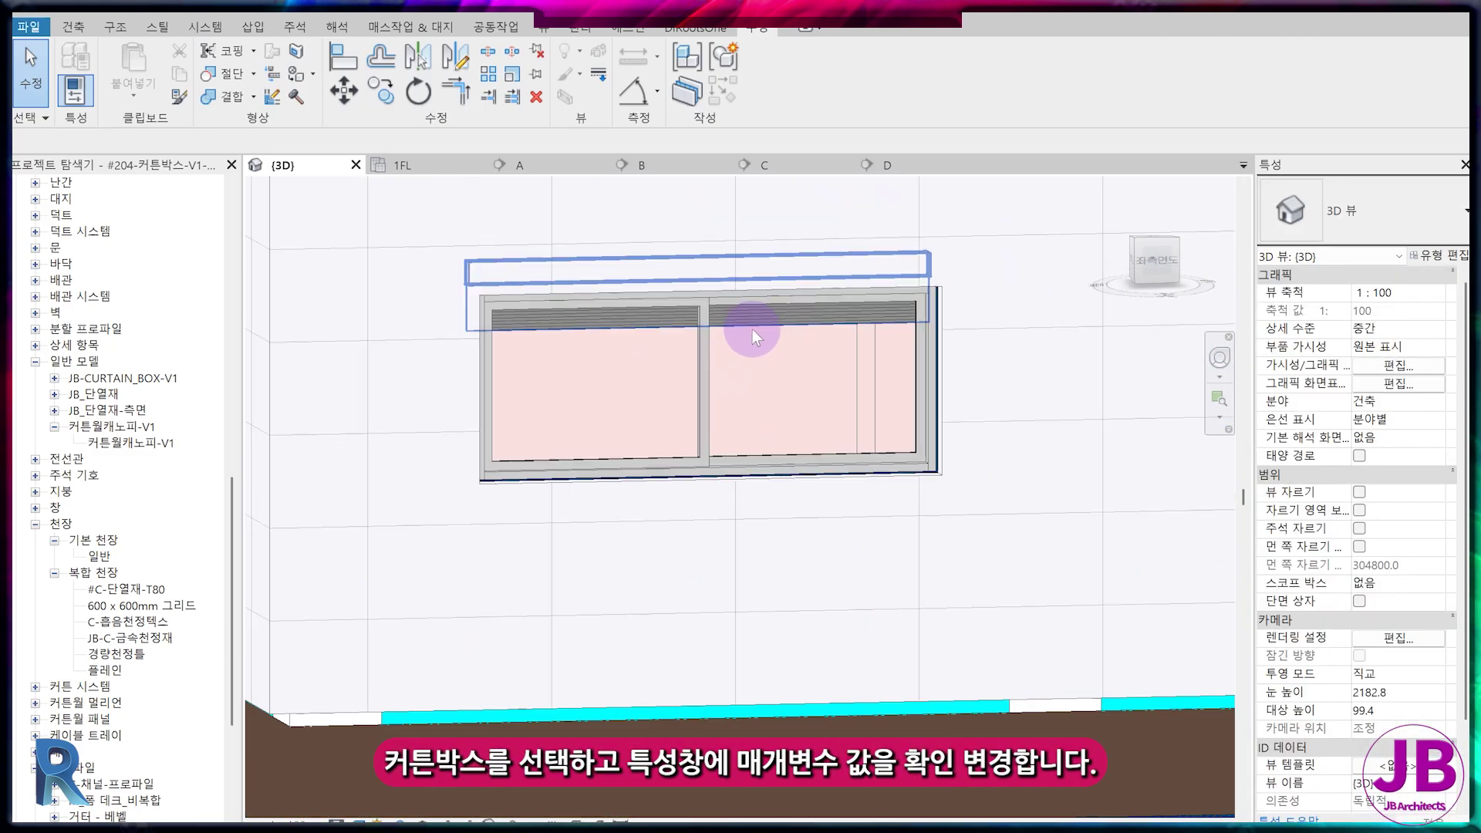
pyautogui.click(760, 377)
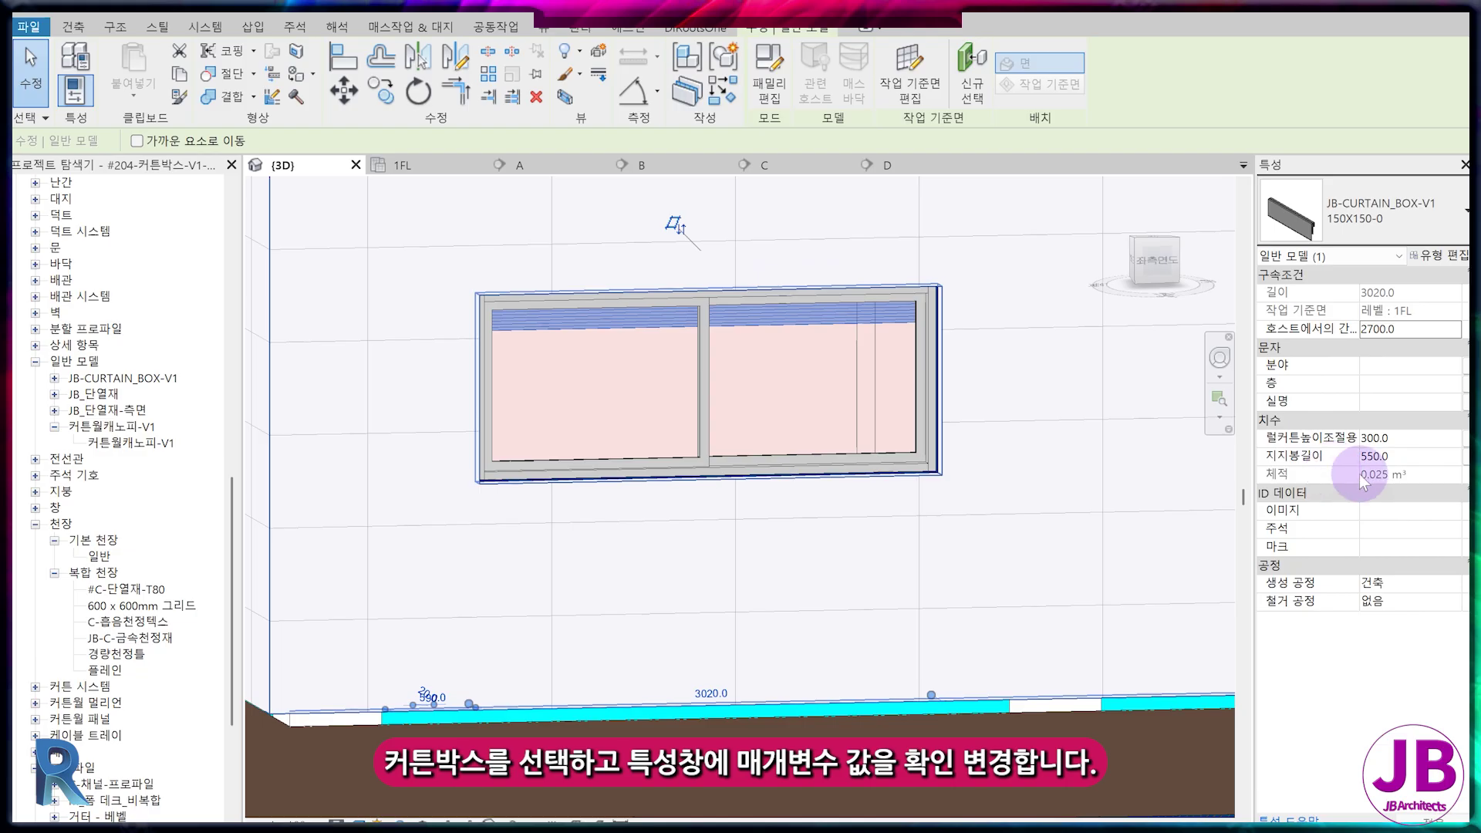
pyautogui.click(1419, 446)
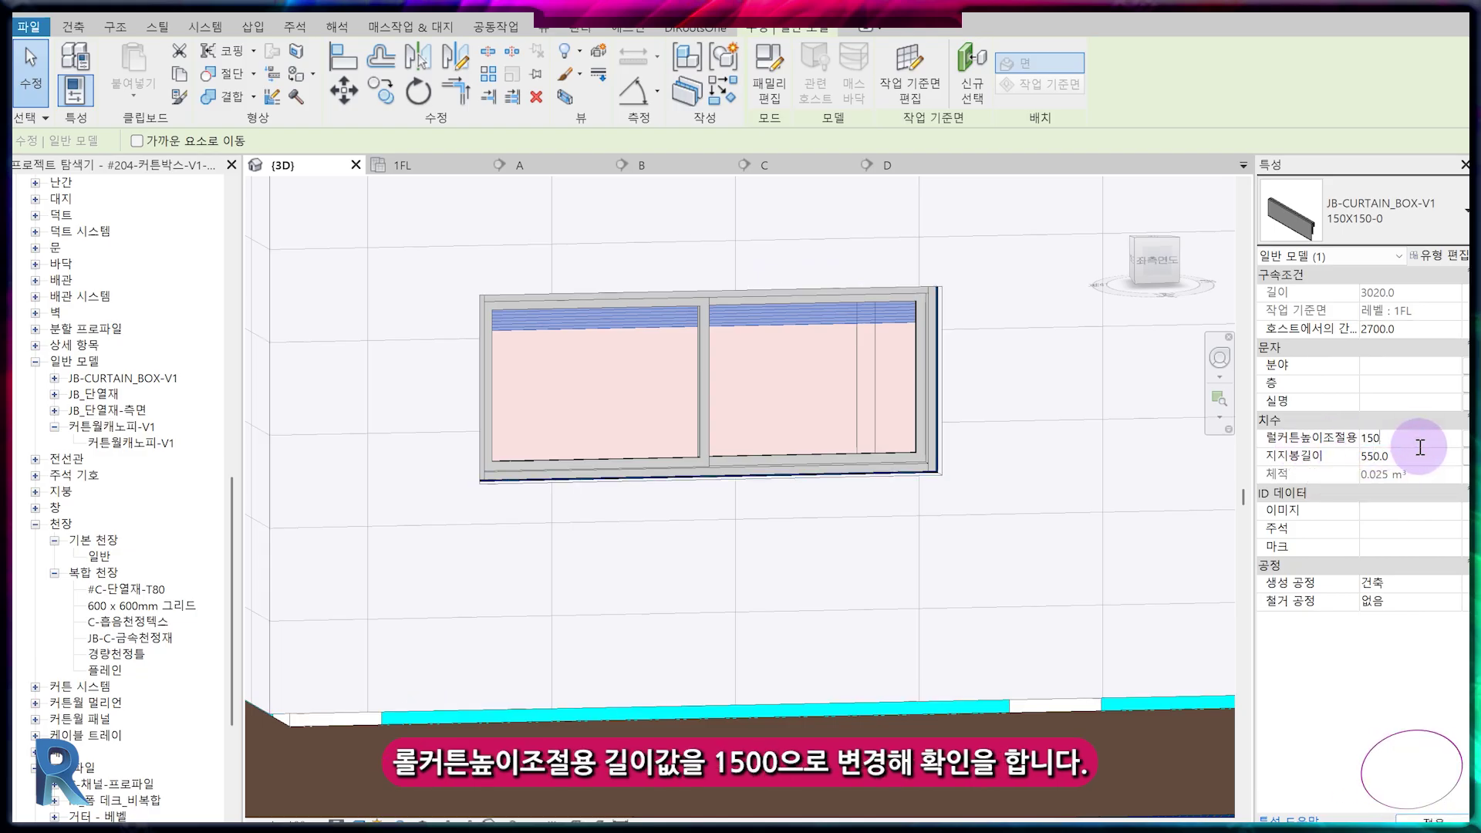
pyautogui.click(757, 585)
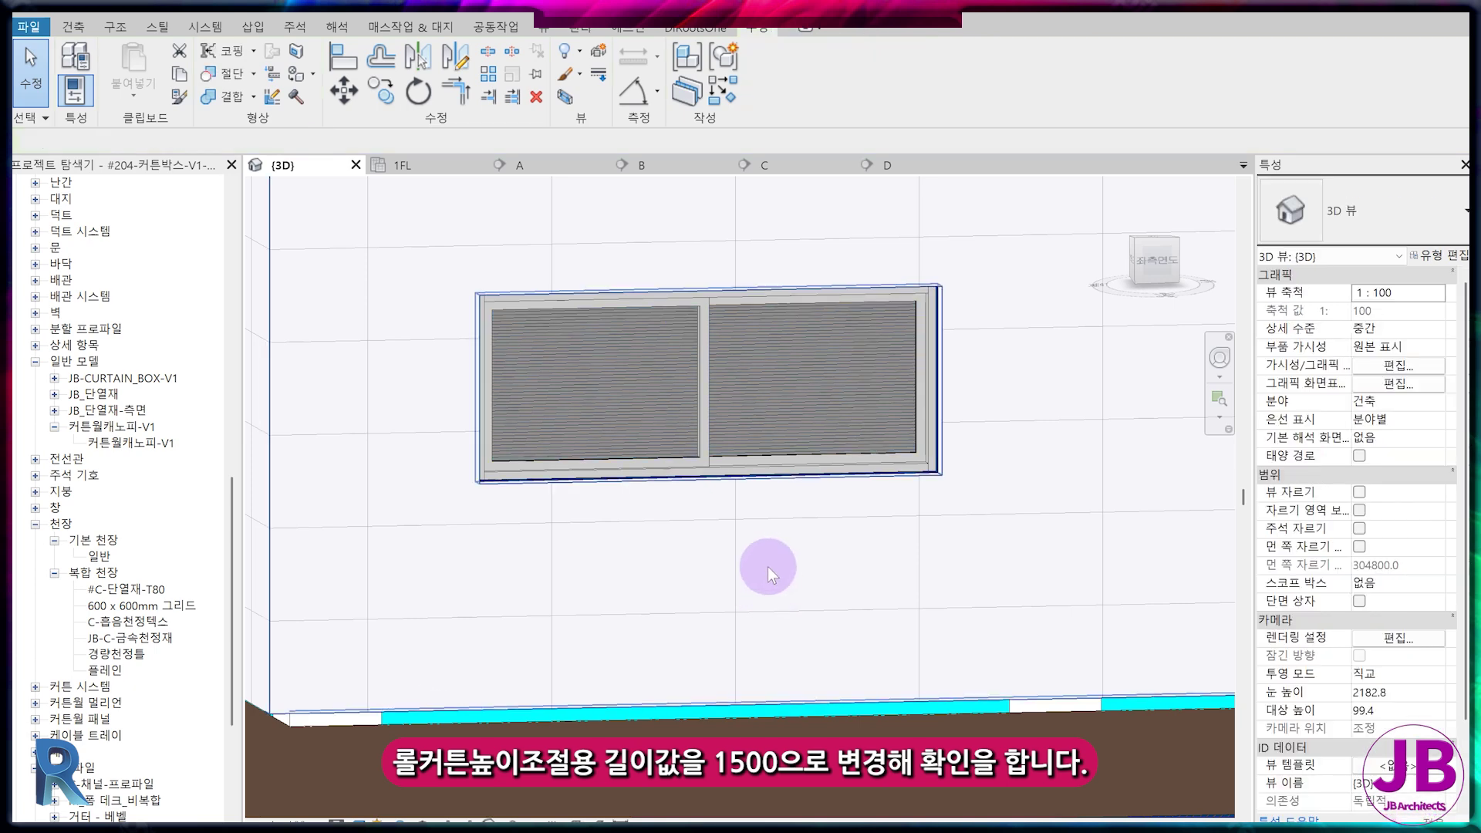
# - Open the 롤커트재질 material of curtain box type 150X150-0 and make #롤커튼 use its render appearance for shading
pyautogui.scroll(-1, 761, 585)
pyautogui.scroll(-2, 761, 585)
pyautogui.keyDown('shift'); pyautogui.moveTo(712, 607); pyautogui.dragTo(763, 667, button='middle'); pyautogui.keyUp('shift')
pyautogui.click(725, 538)
pyautogui.press('Escape')
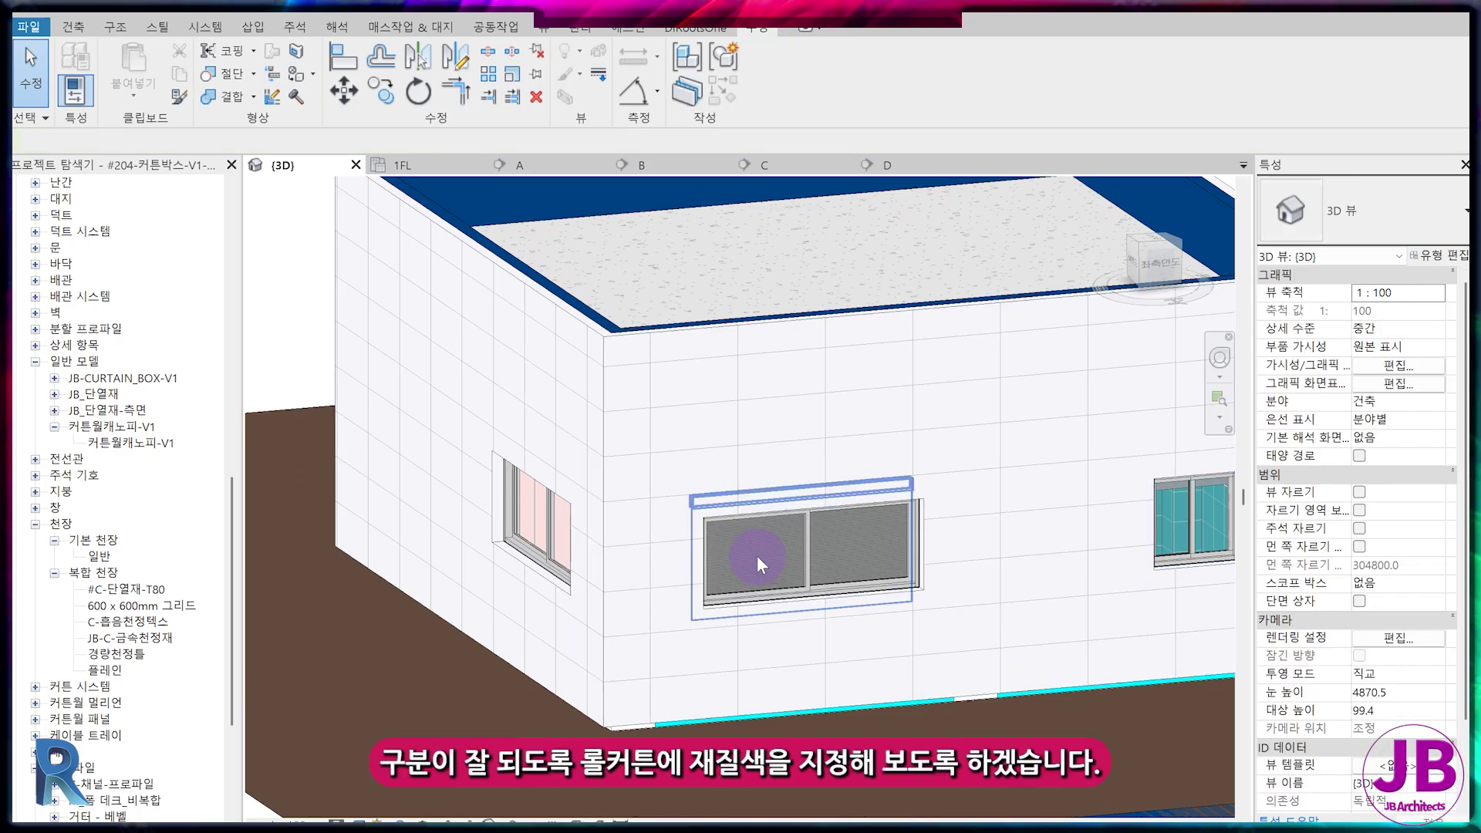
pyautogui.click(881, 528)
pyautogui.click(1439, 255)
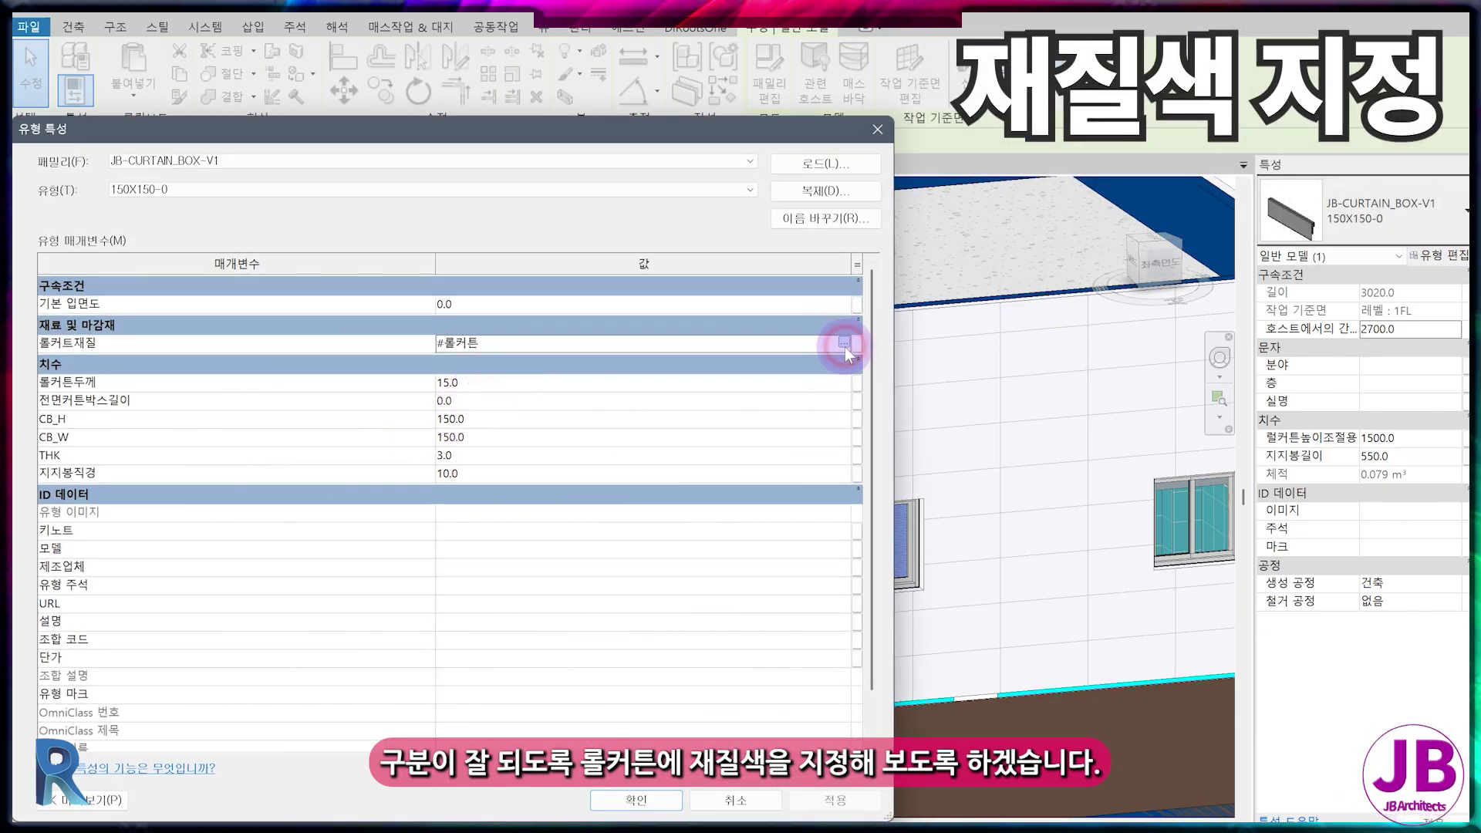
pyautogui.click(844, 344)
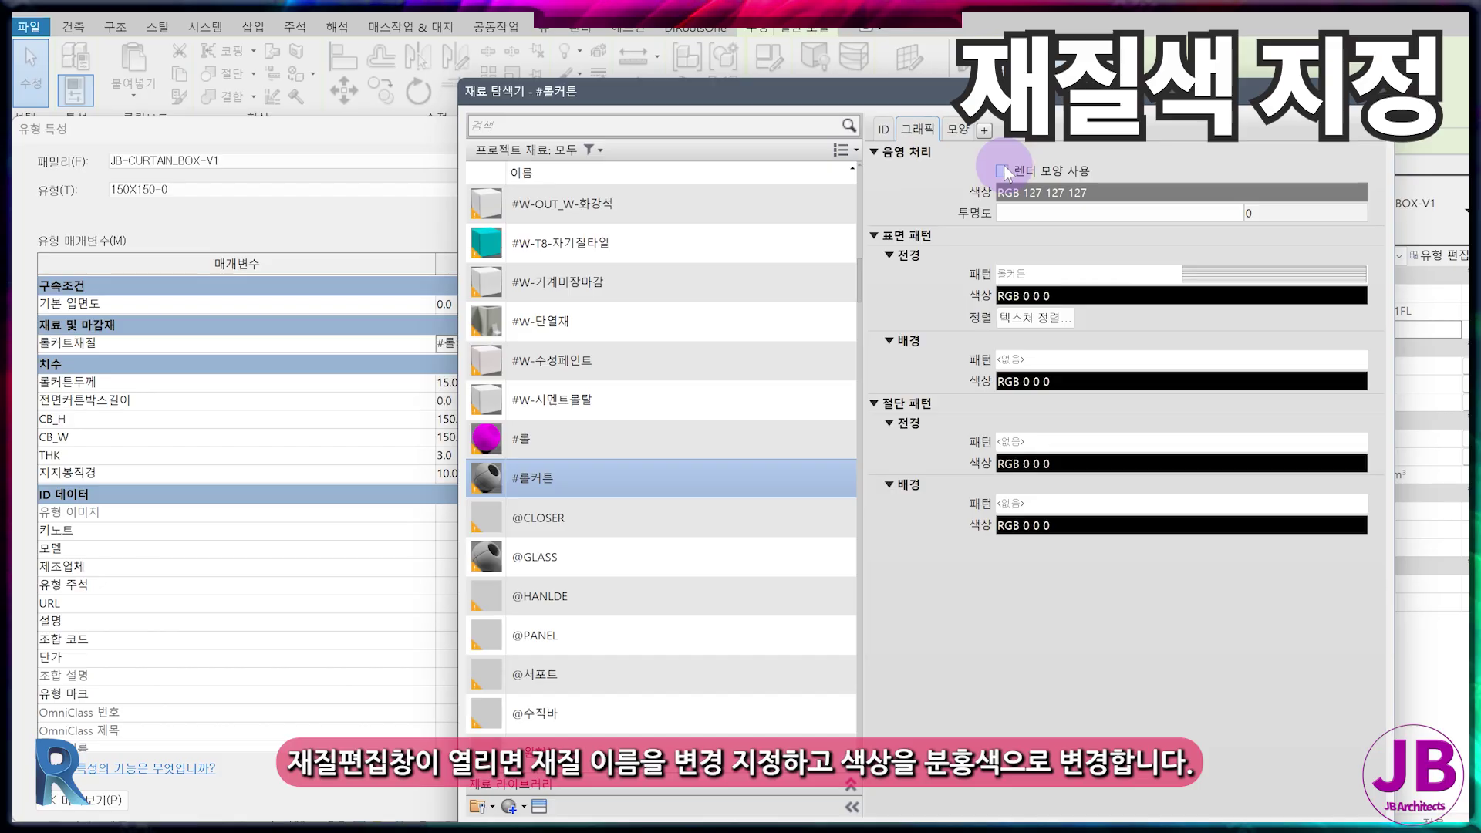
pyautogui.click(1003, 171)
# - Name the material's appearance asset #롤커튼, set its color to pink RGB 255 128 255, and apply the type changes
pyautogui.click(959, 130)
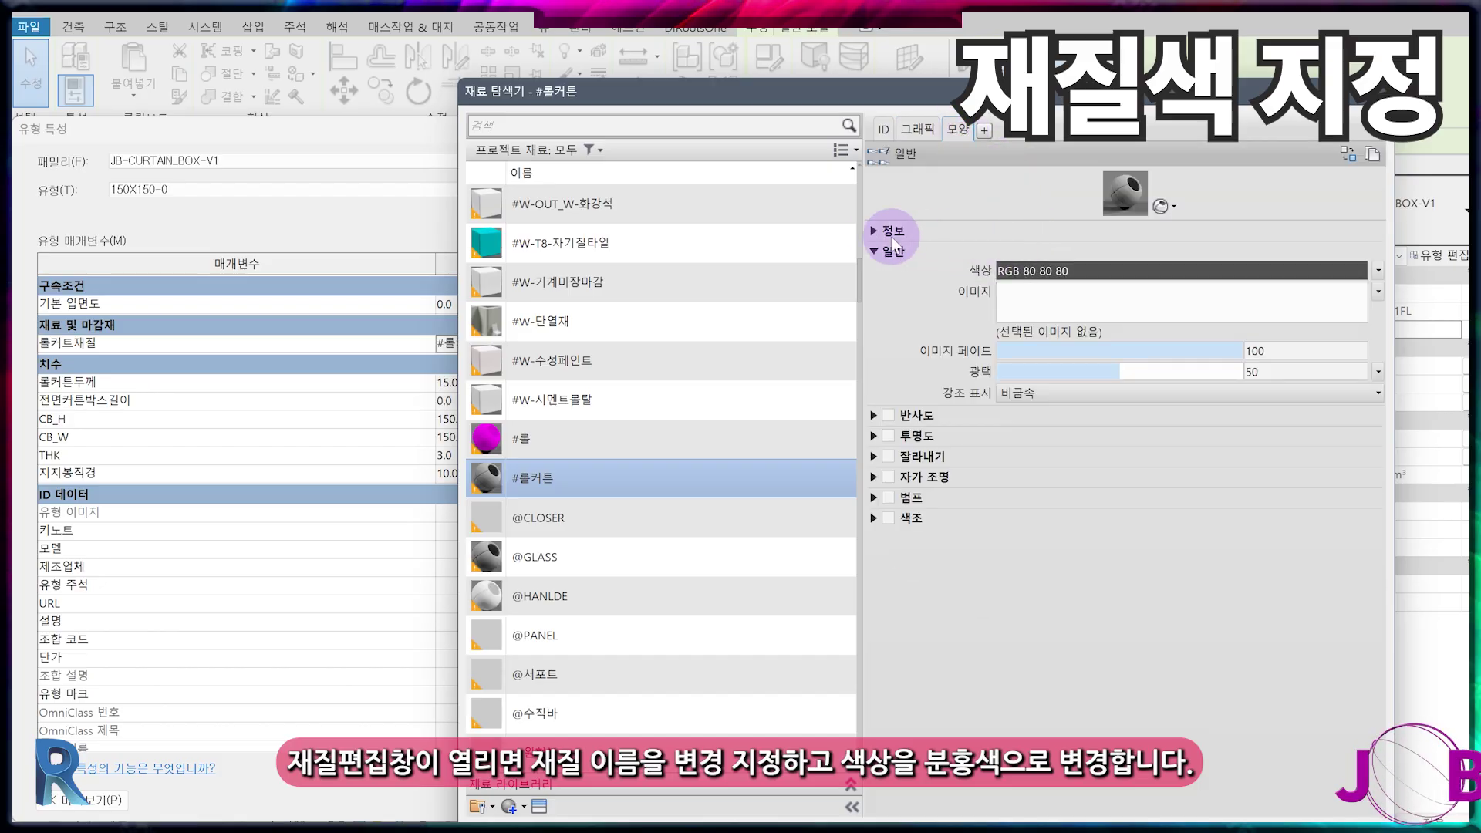
pyautogui.click(891, 235)
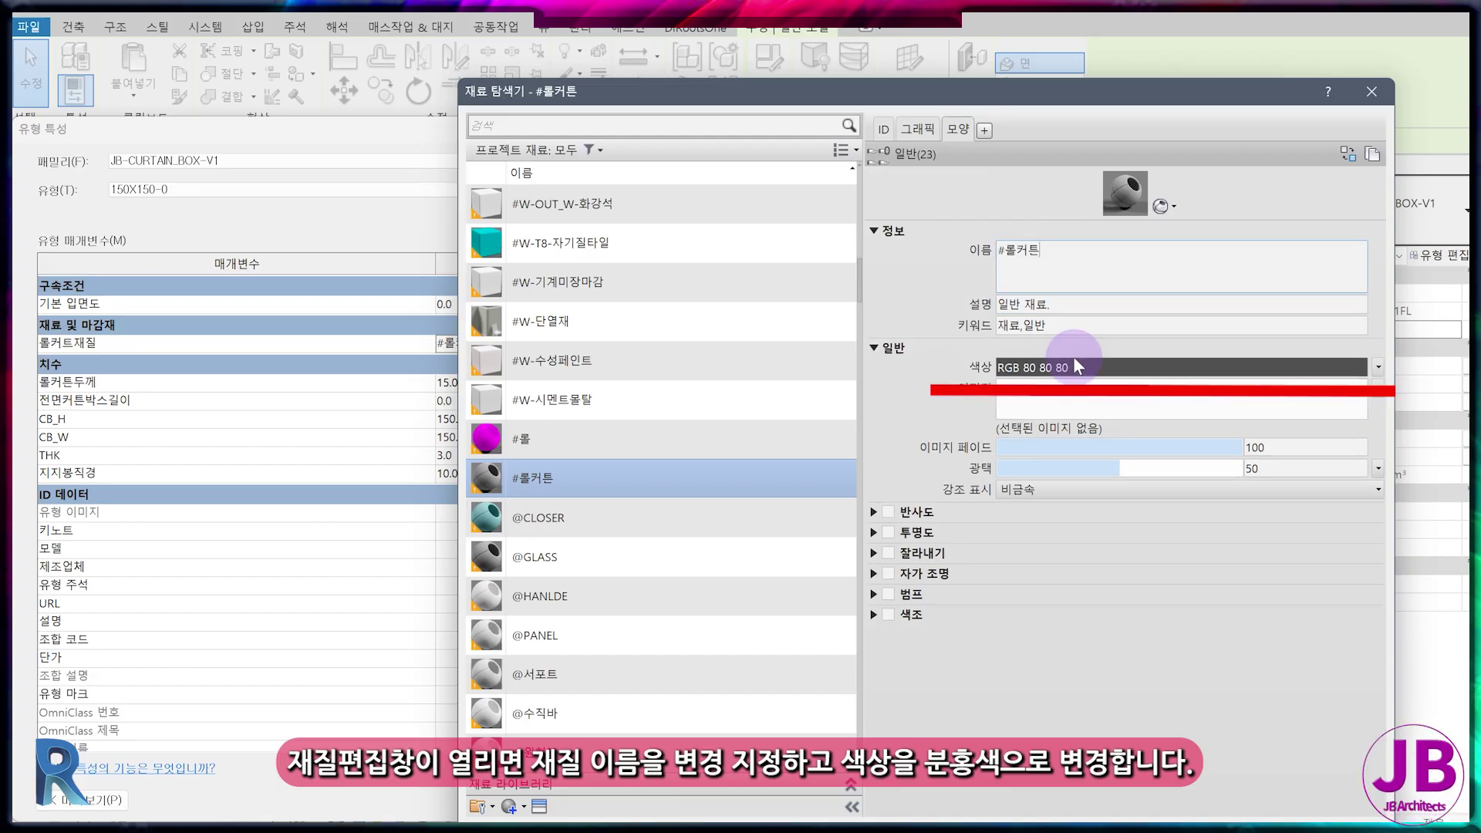
pyautogui.click(1076, 366)
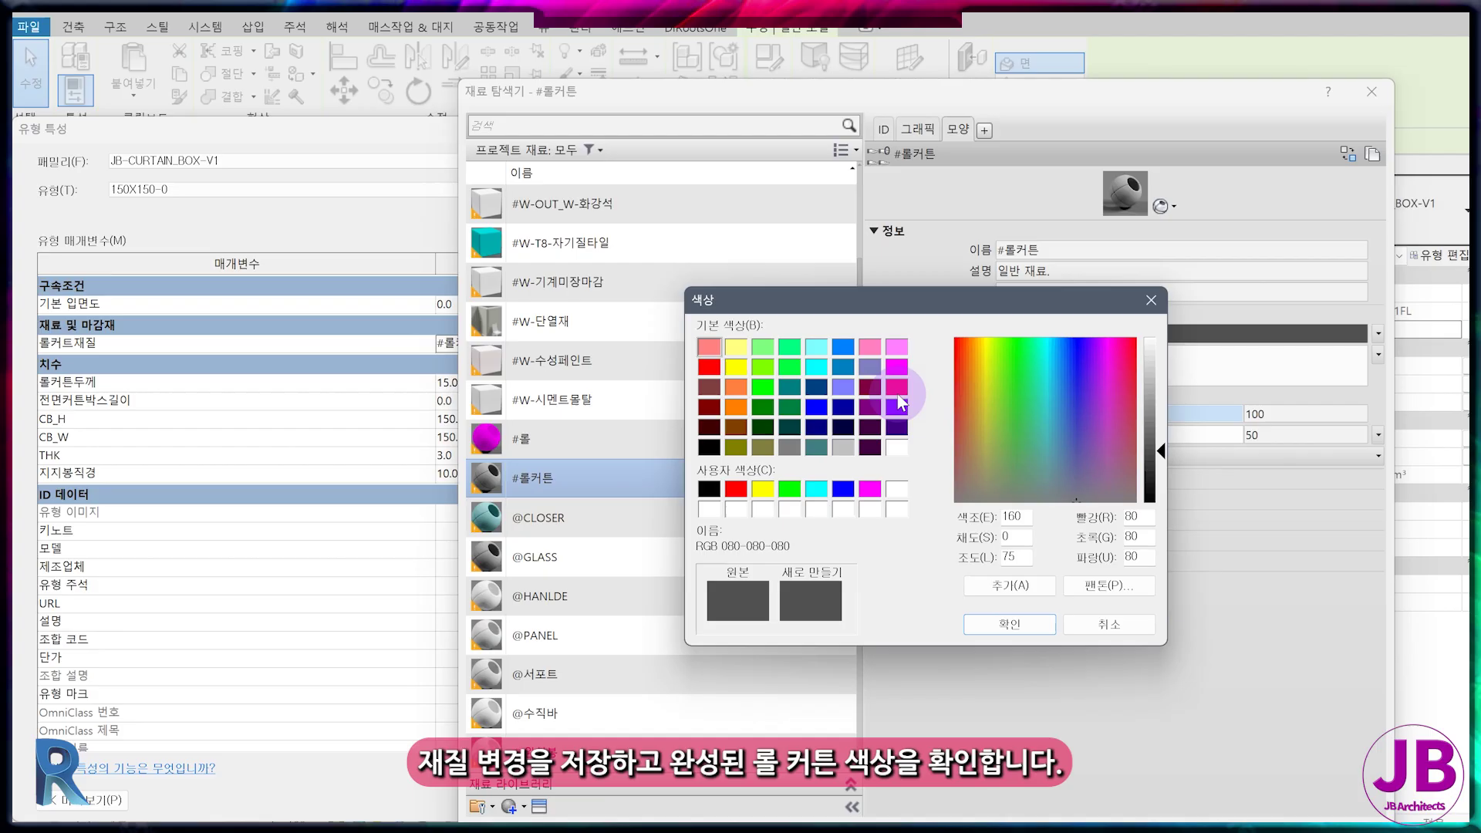
pyautogui.click(896, 348)
pyautogui.click(1010, 624)
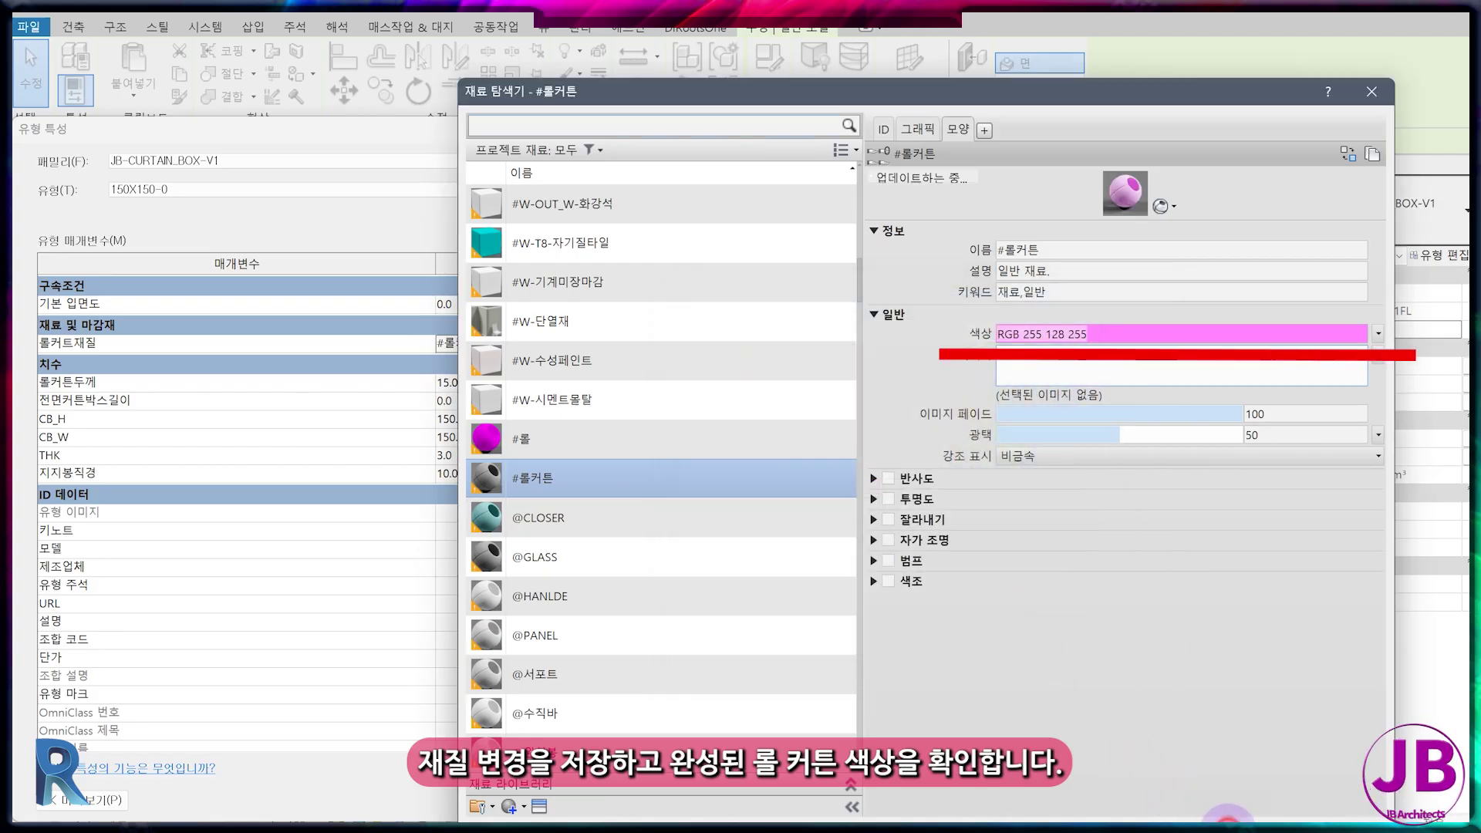
pyautogui.click(1228, 831)
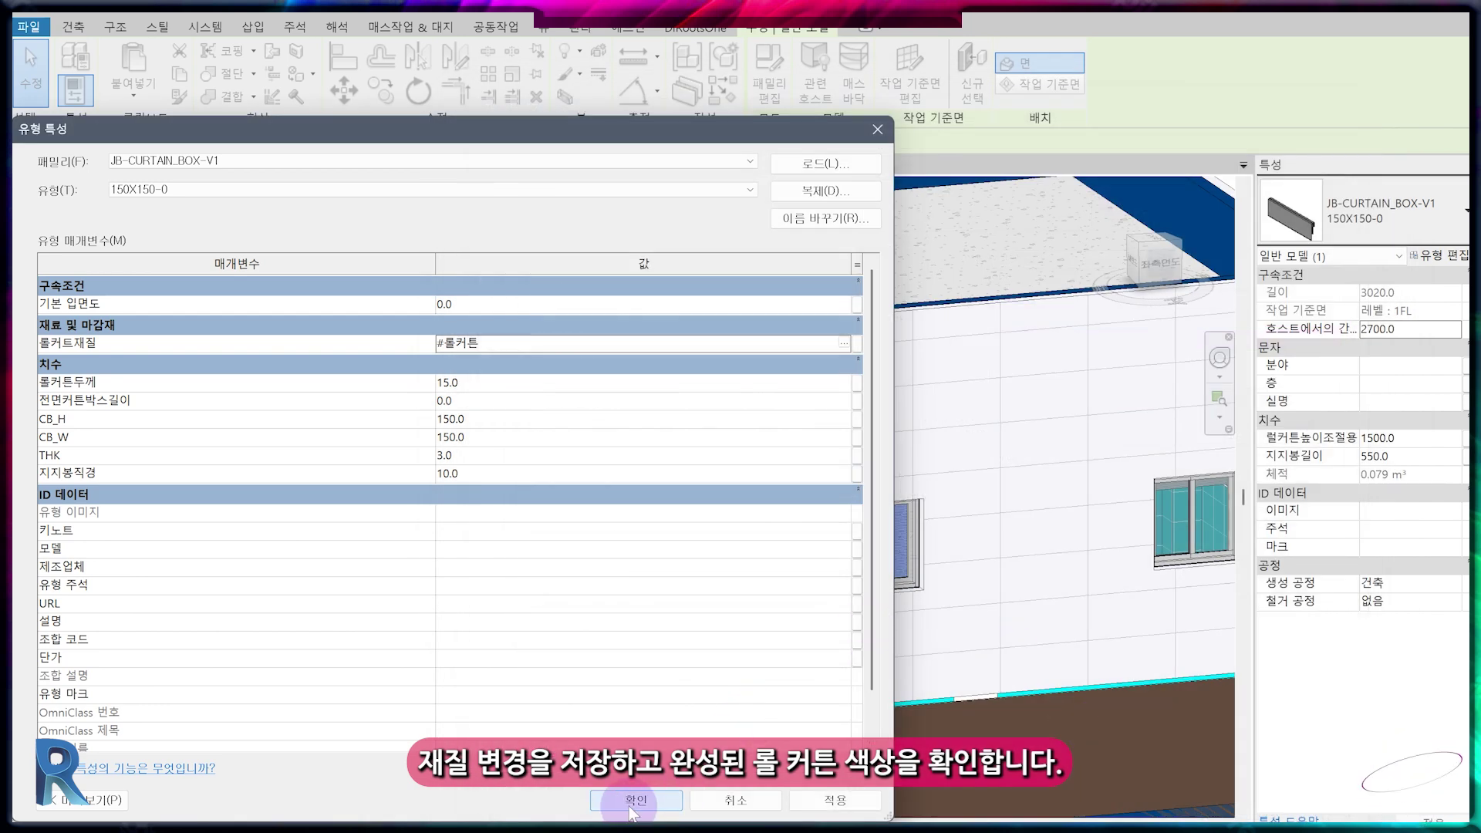
pyautogui.click(629, 806)
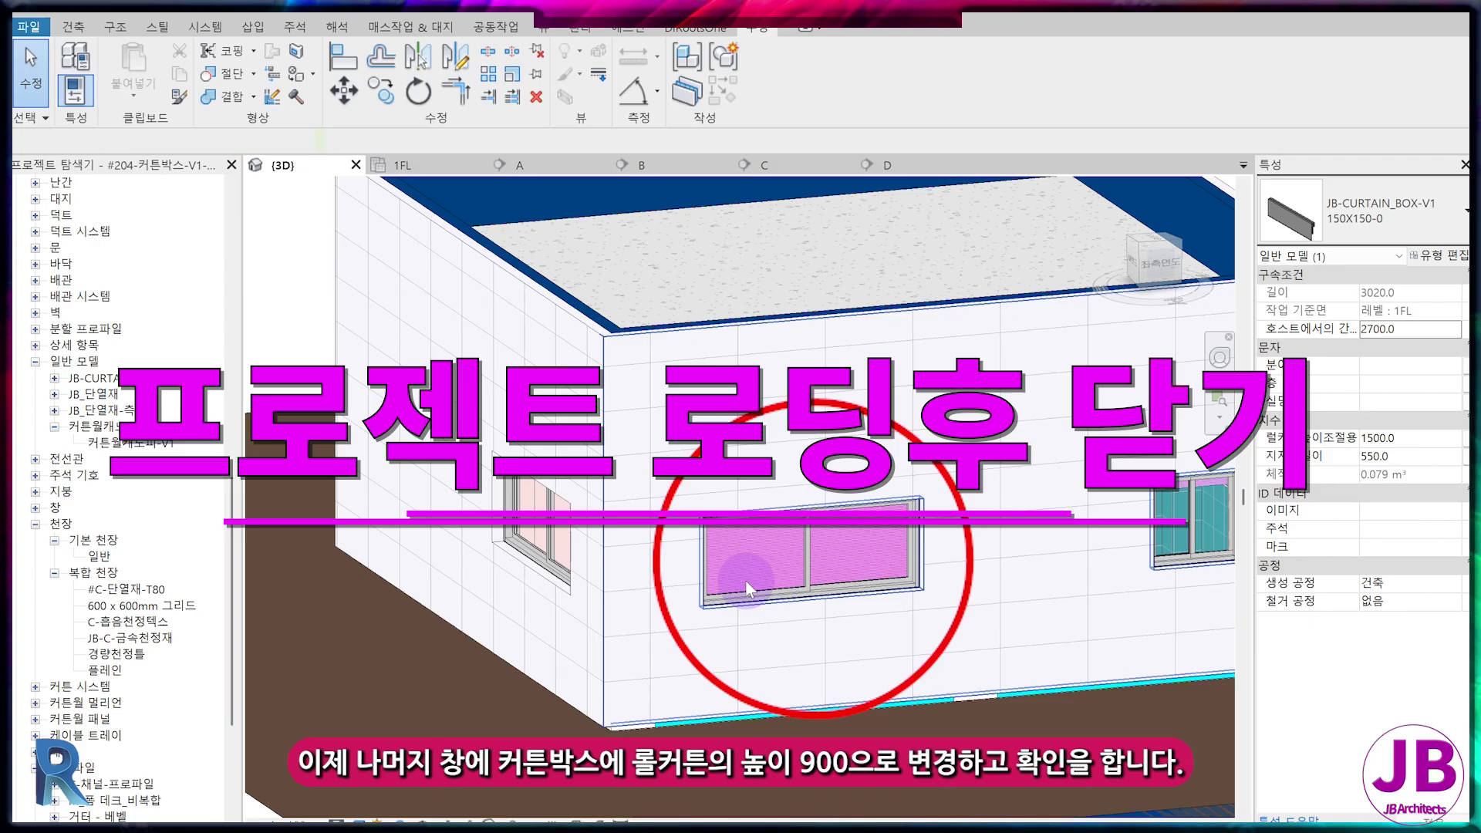
# - Set 럴커튼높이조절용 to 900 for the curtain box at the small window beside the wide pink-curtained one
pyautogui.scroll(-2, 747, 582)
pyautogui.scroll(2, 1077, 566)
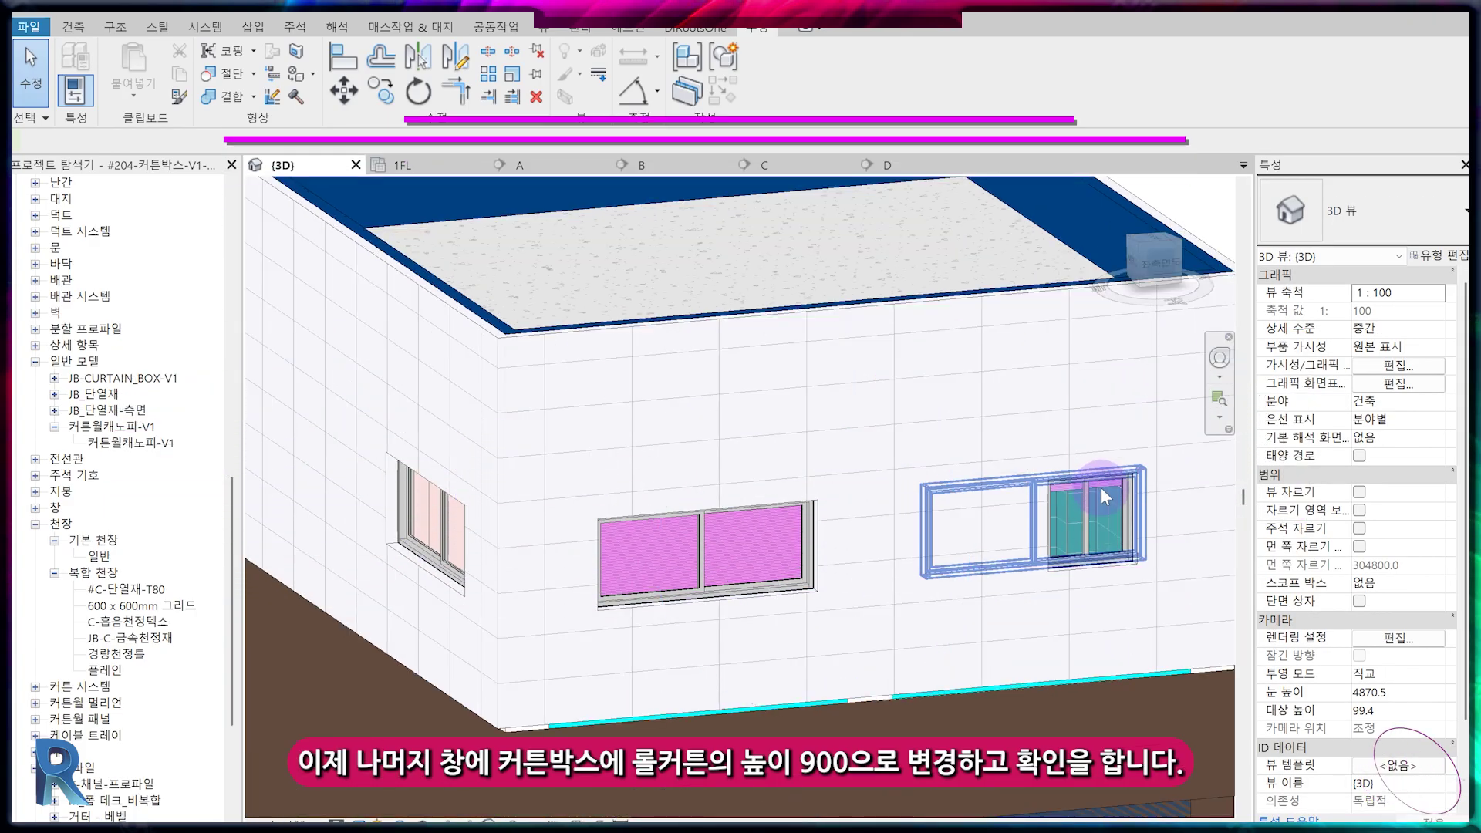
pyautogui.click(1101, 489)
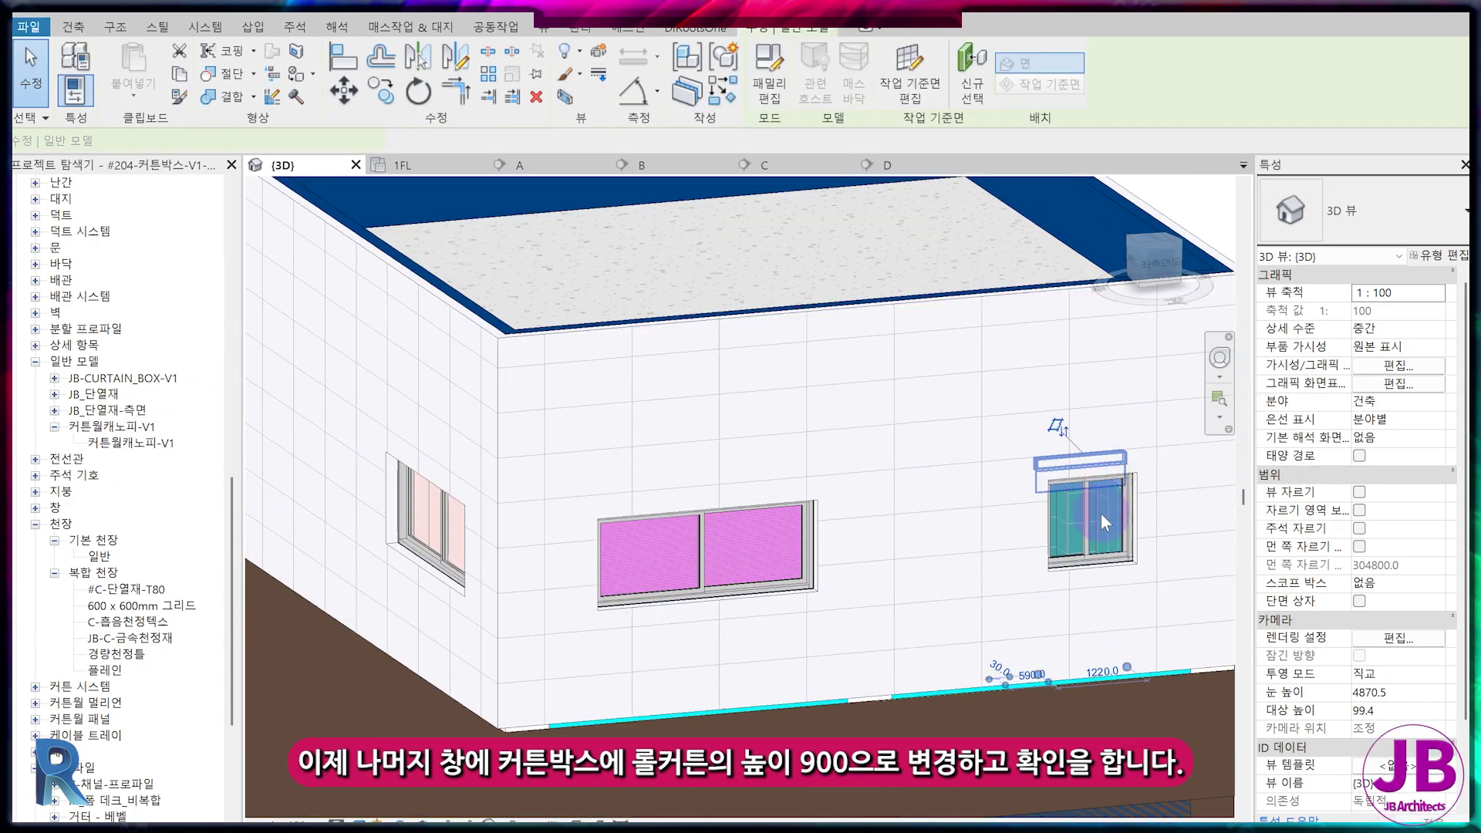
pyautogui.click(1417, 437)
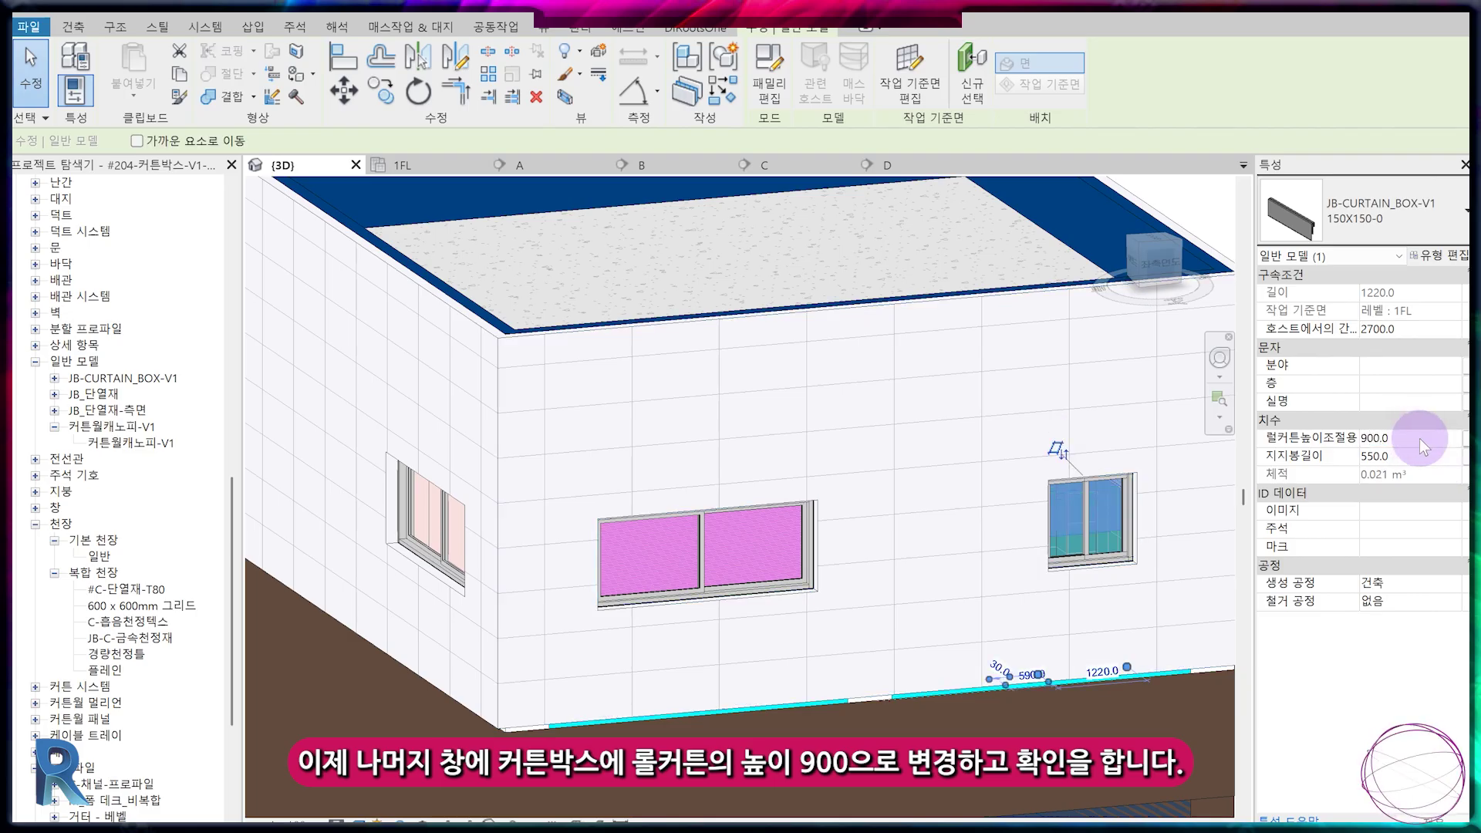
pyautogui.press('Escape')
# - Set 럴커튼높이조절용 to 600 for the curtain box at the two-panel window on the rear facade
pyautogui.scroll(-4, 1152, 543)
pyautogui.keyDown('shift'); pyautogui.moveTo(706, 626); pyautogui.dragTo(887, 617, button='middle'); pyautogui.keyUp('shift')
pyautogui.scroll(4, 959, 566)
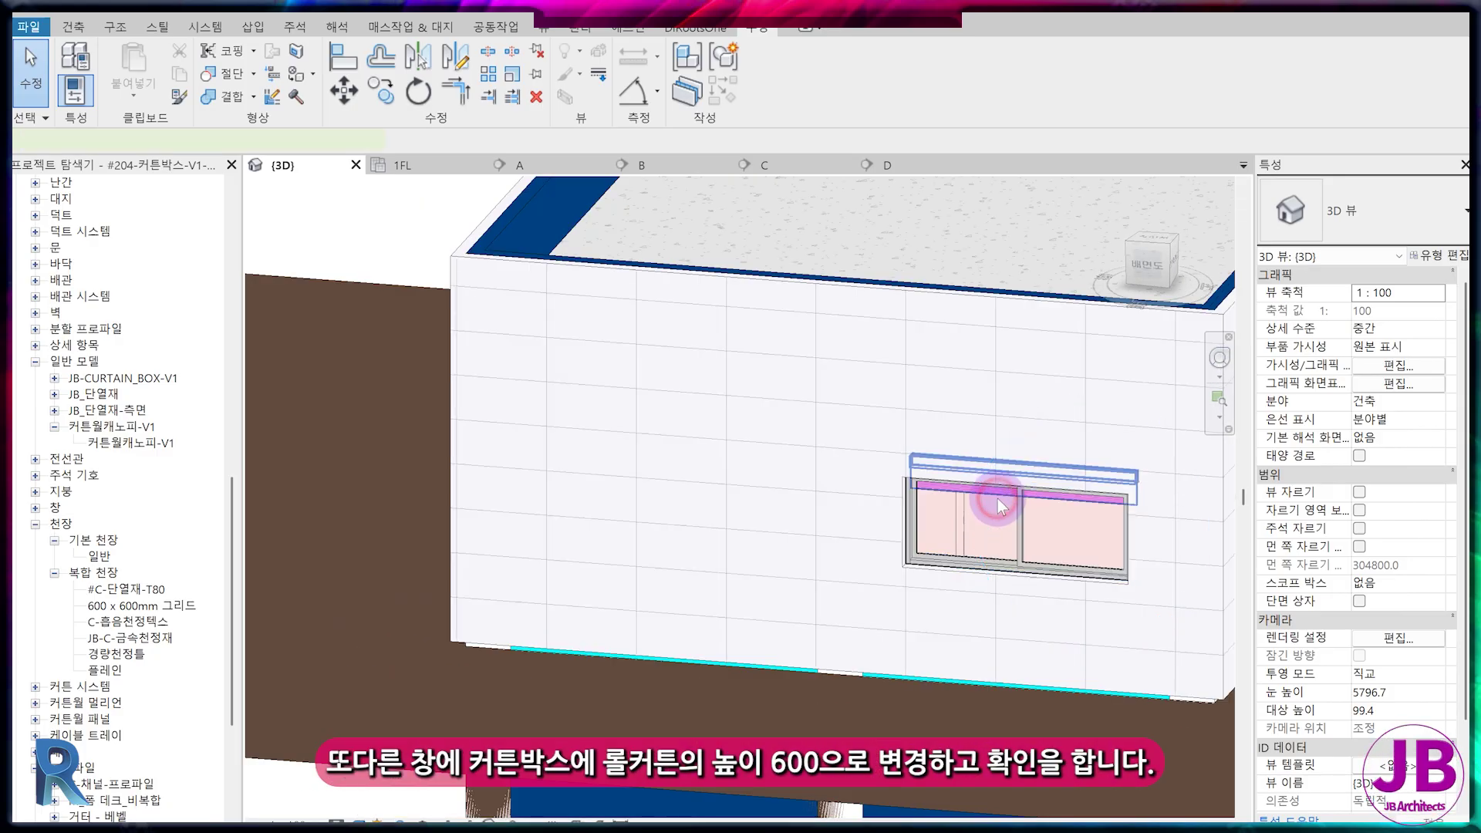
pyautogui.click(998, 498)
pyautogui.click(1414, 437)
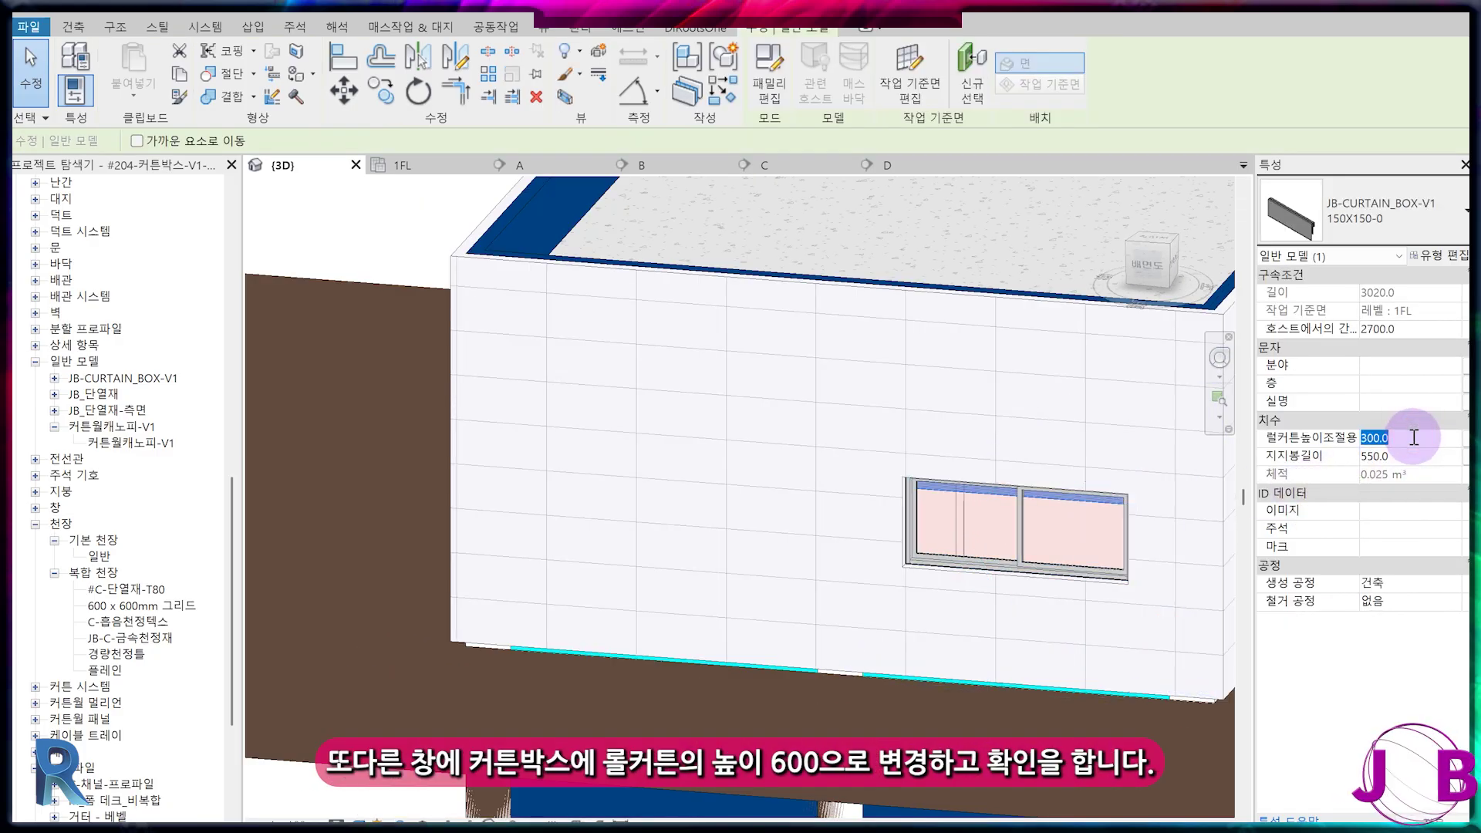
pyautogui.write('600')
pyautogui.press('Return')
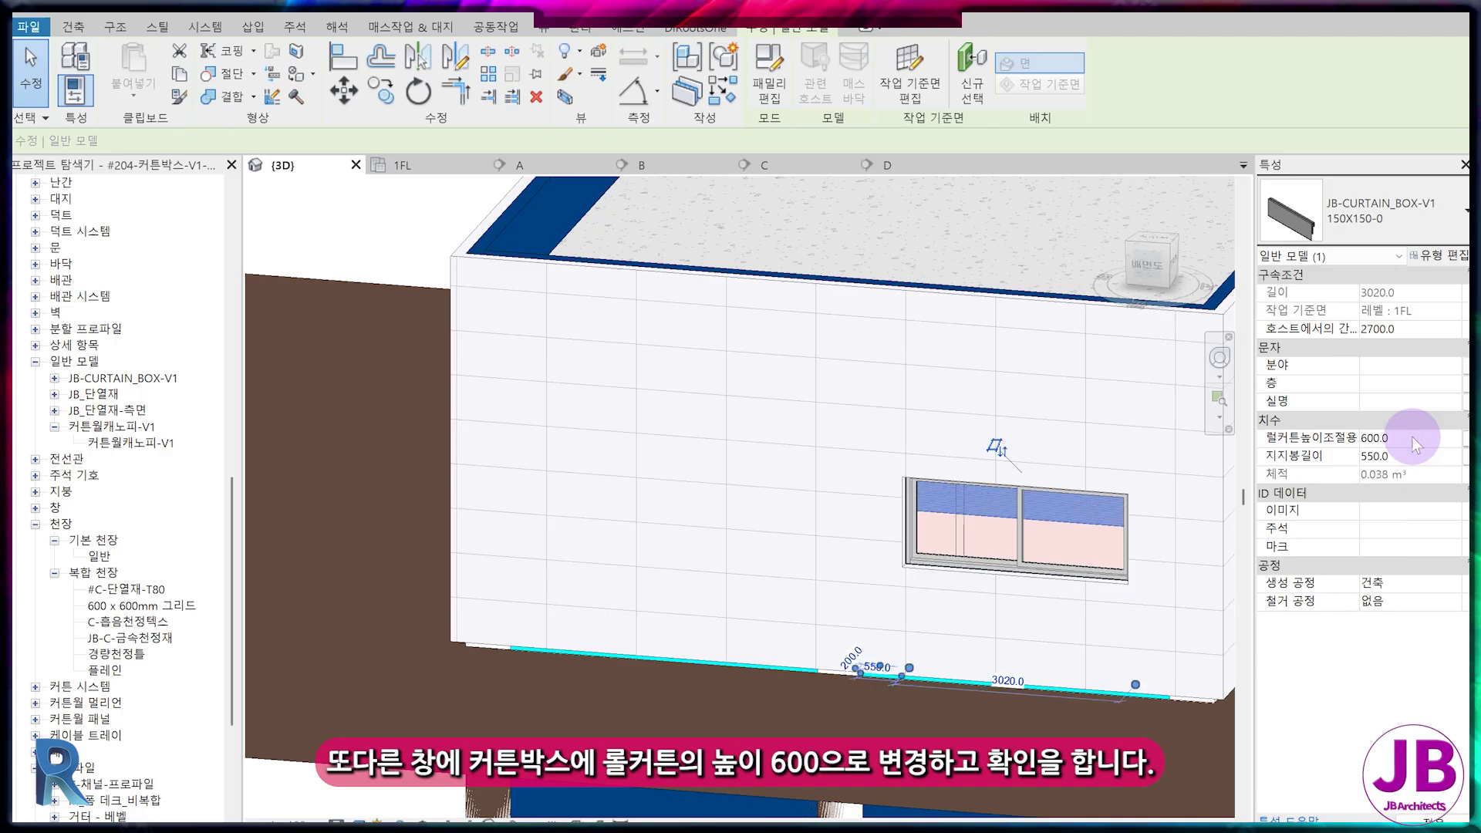
pyautogui.press('Escape')
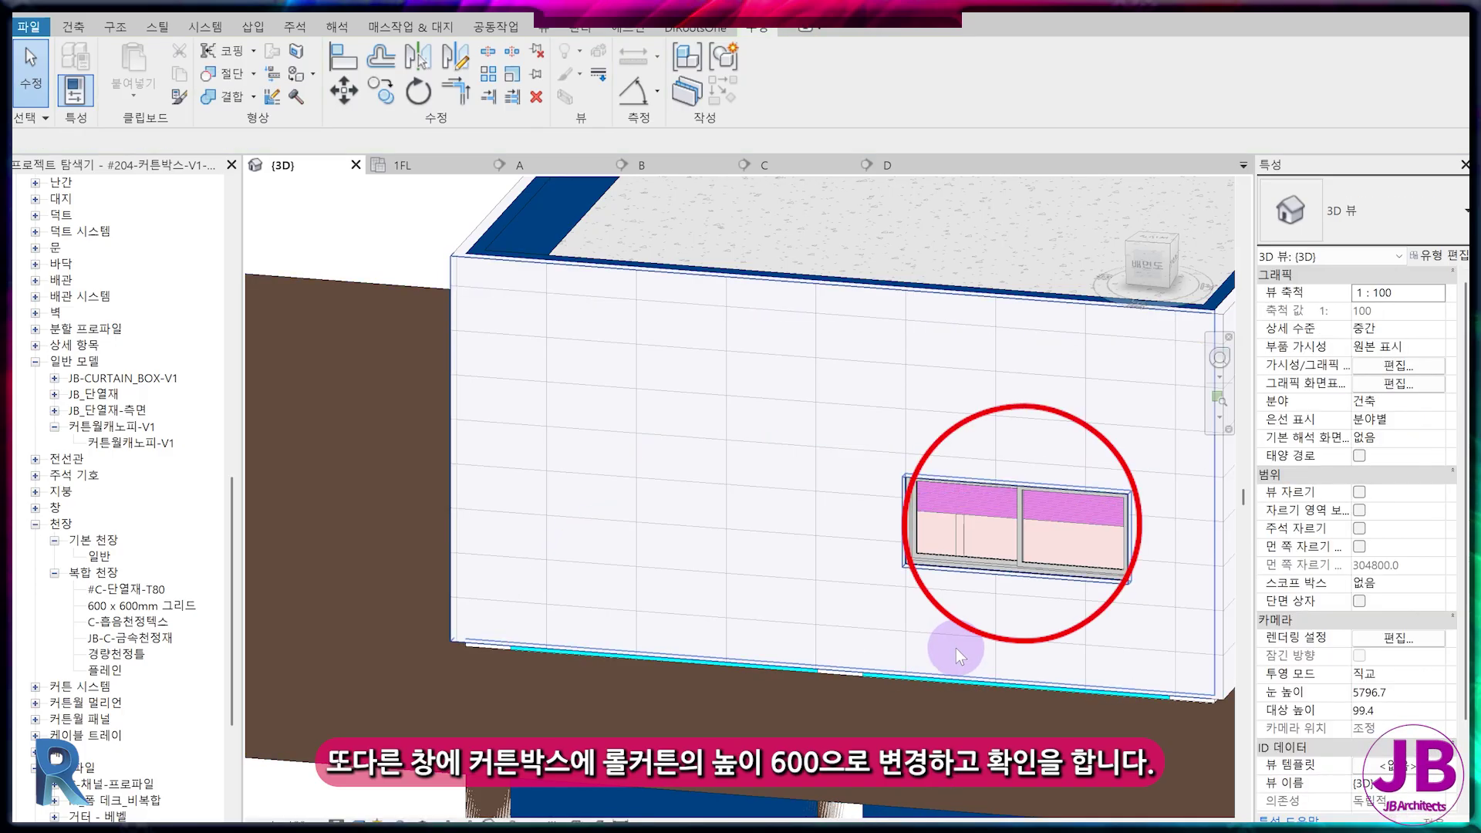
# - Try 2100 and settle on 2900 as the 럴커튼높이조절용 value for the 150X150-530 curtain box at the entrance doors
pyautogui.scroll(-5, 956, 648)
pyautogui.keyDown('shift'); pyautogui.moveTo(956, 648); pyautogui.dragTo(777, 626, button='middle'); pyautogui.keyUp('shift')
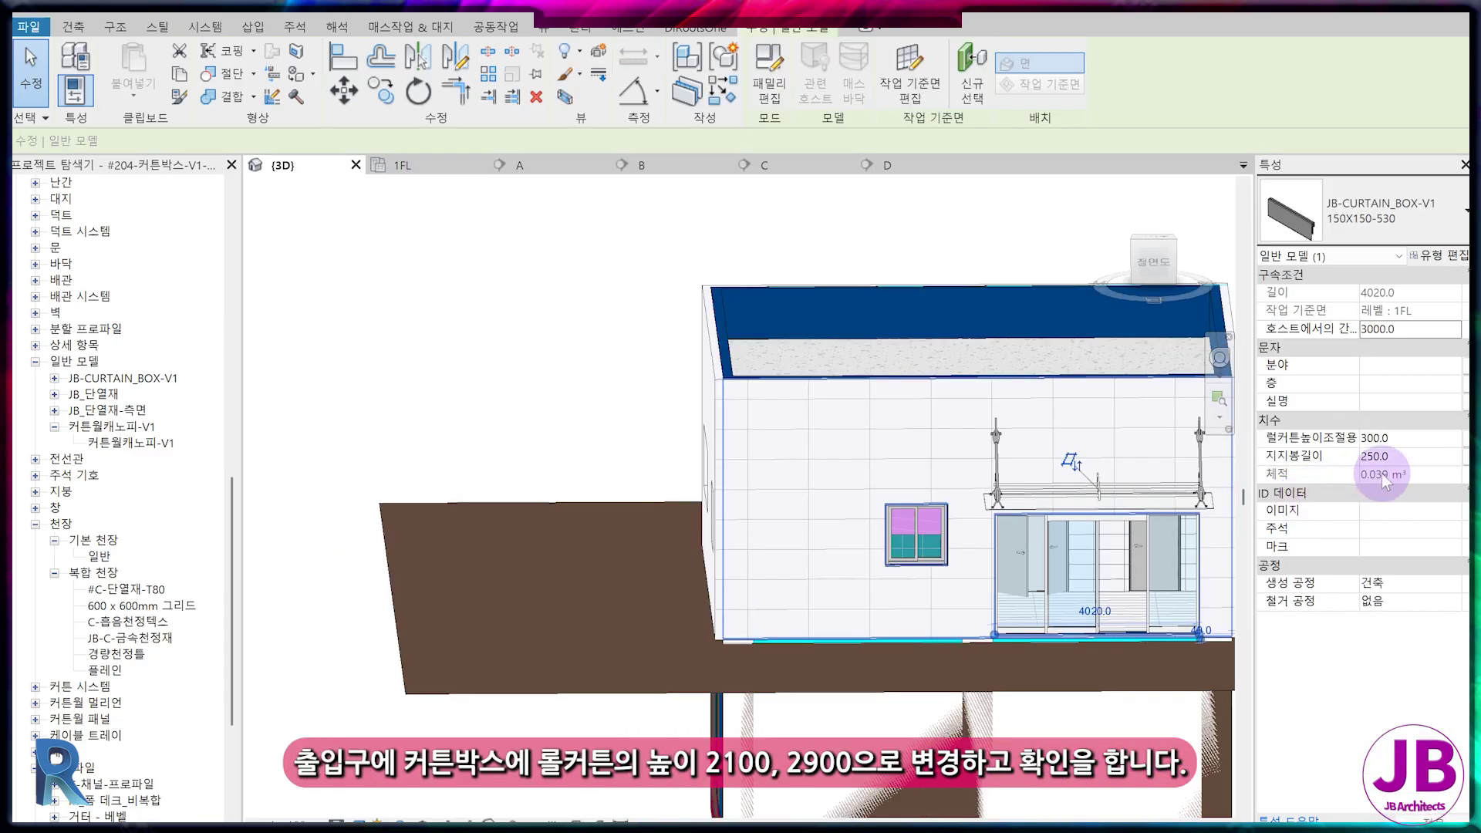
pyautogui.click(1421, 438)
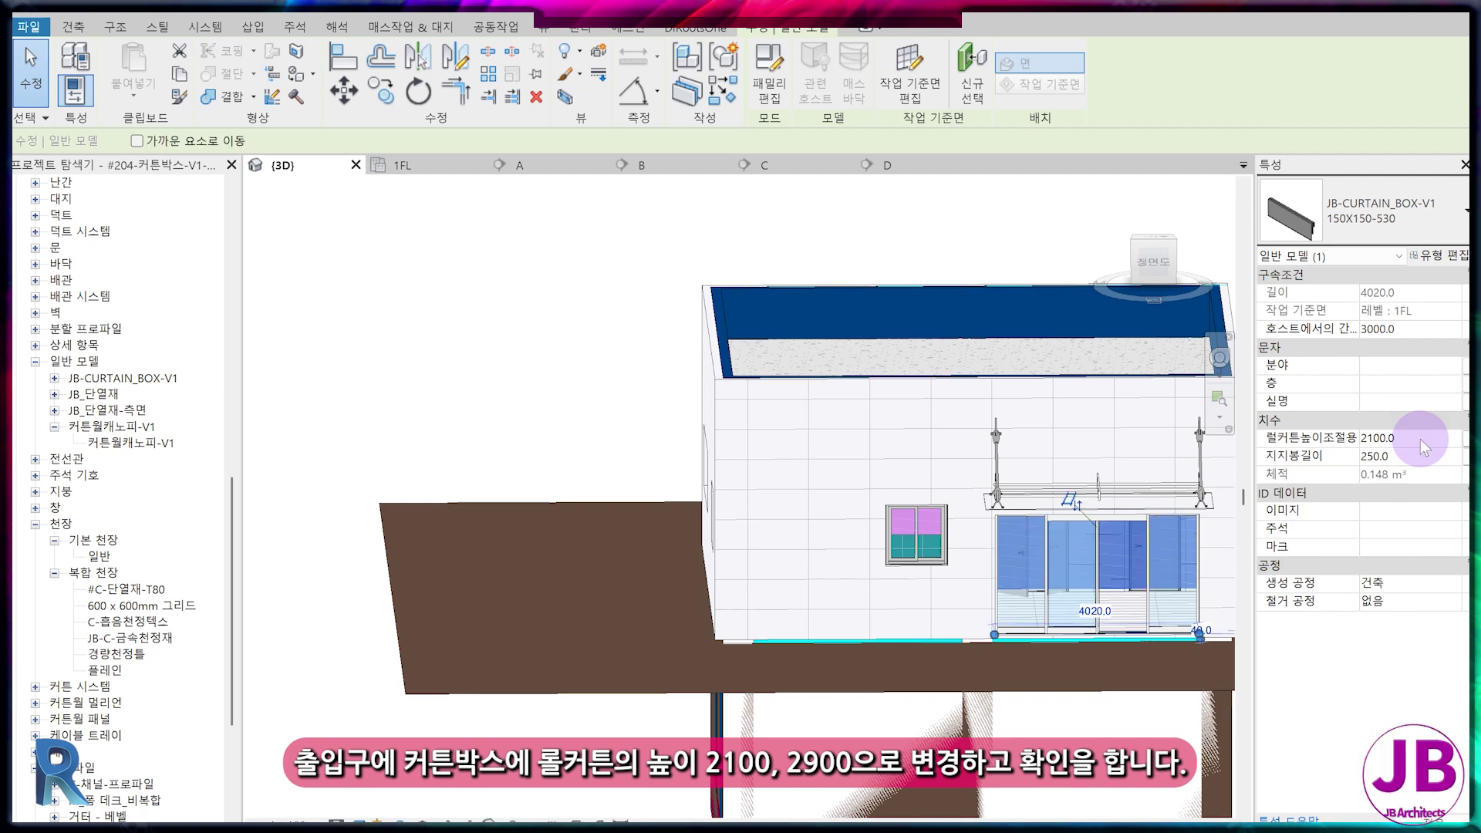
pyautogui.click(1438, 446)
pyautogui.write('2900')
pyautogui.press('Return')
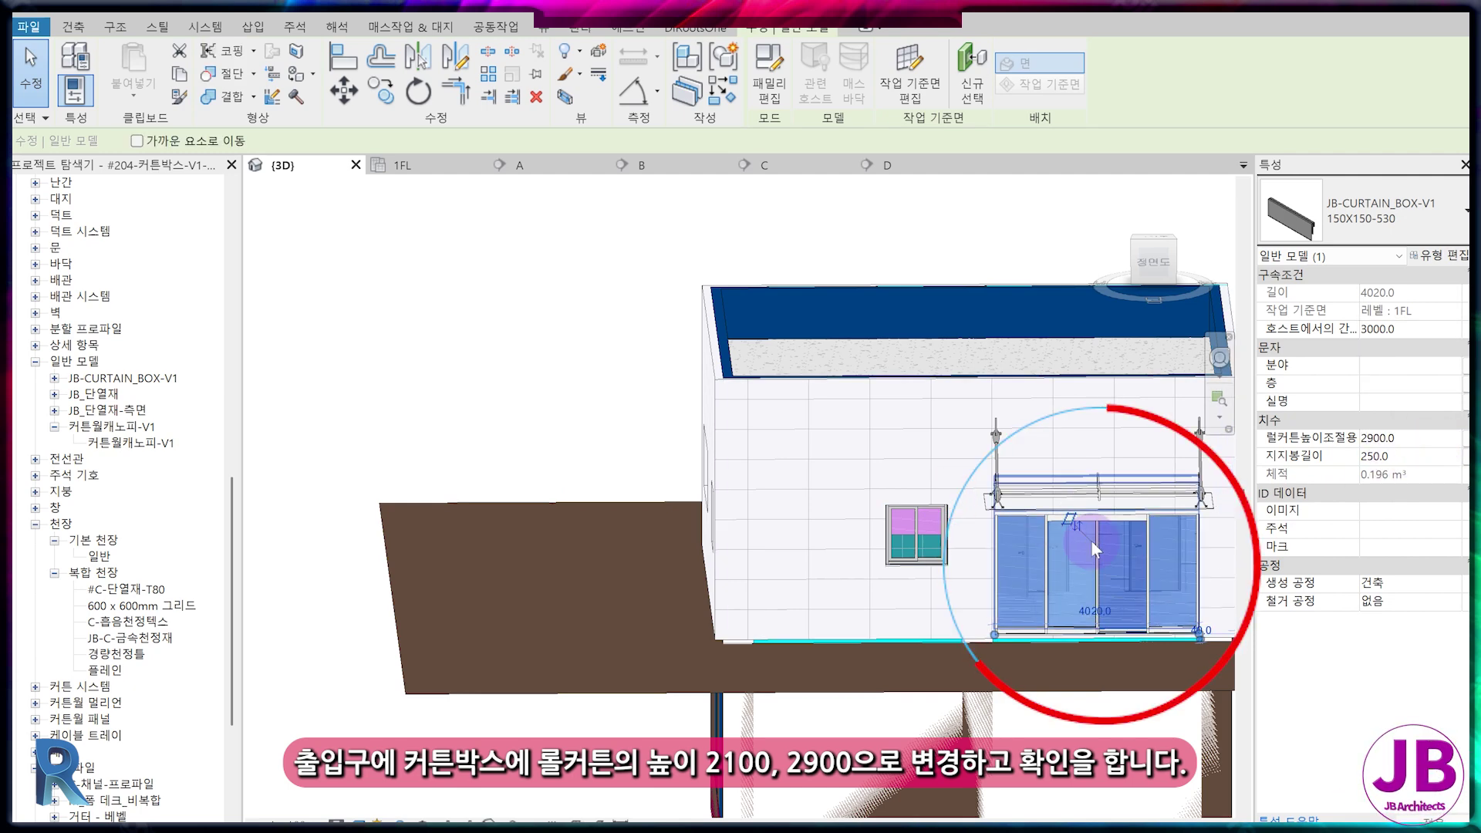
pyautogui.press('Escape')
# - Inspect the roll curtains around the whole building in 3D, turning the model to a corner isometric view
pyautogui.scroll(-3, 1091, 541)
pyautogui.click(1139, 270)
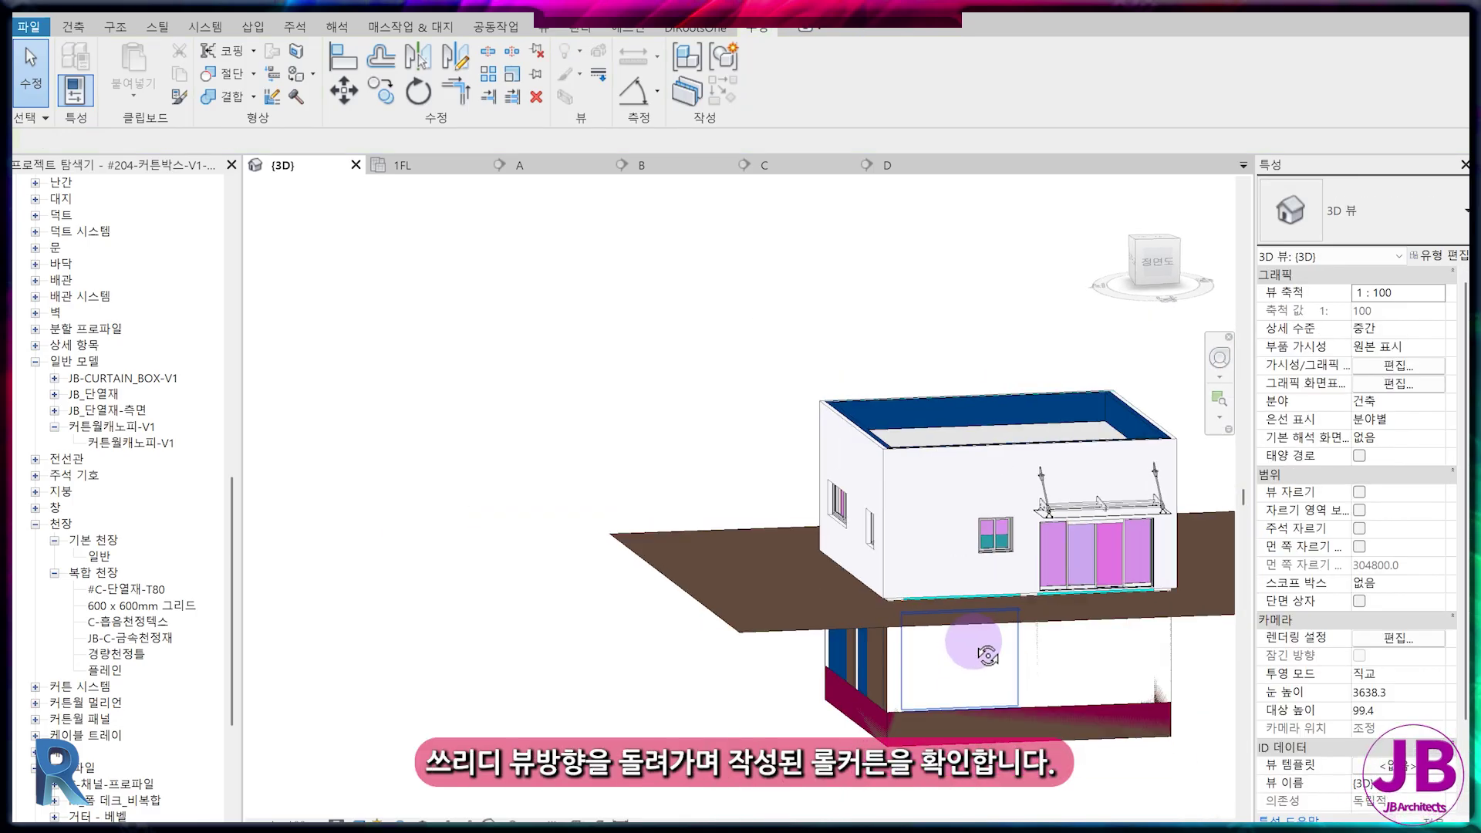
pyautogui.click(1128, 245)
pyautogui.click(1127, 245)
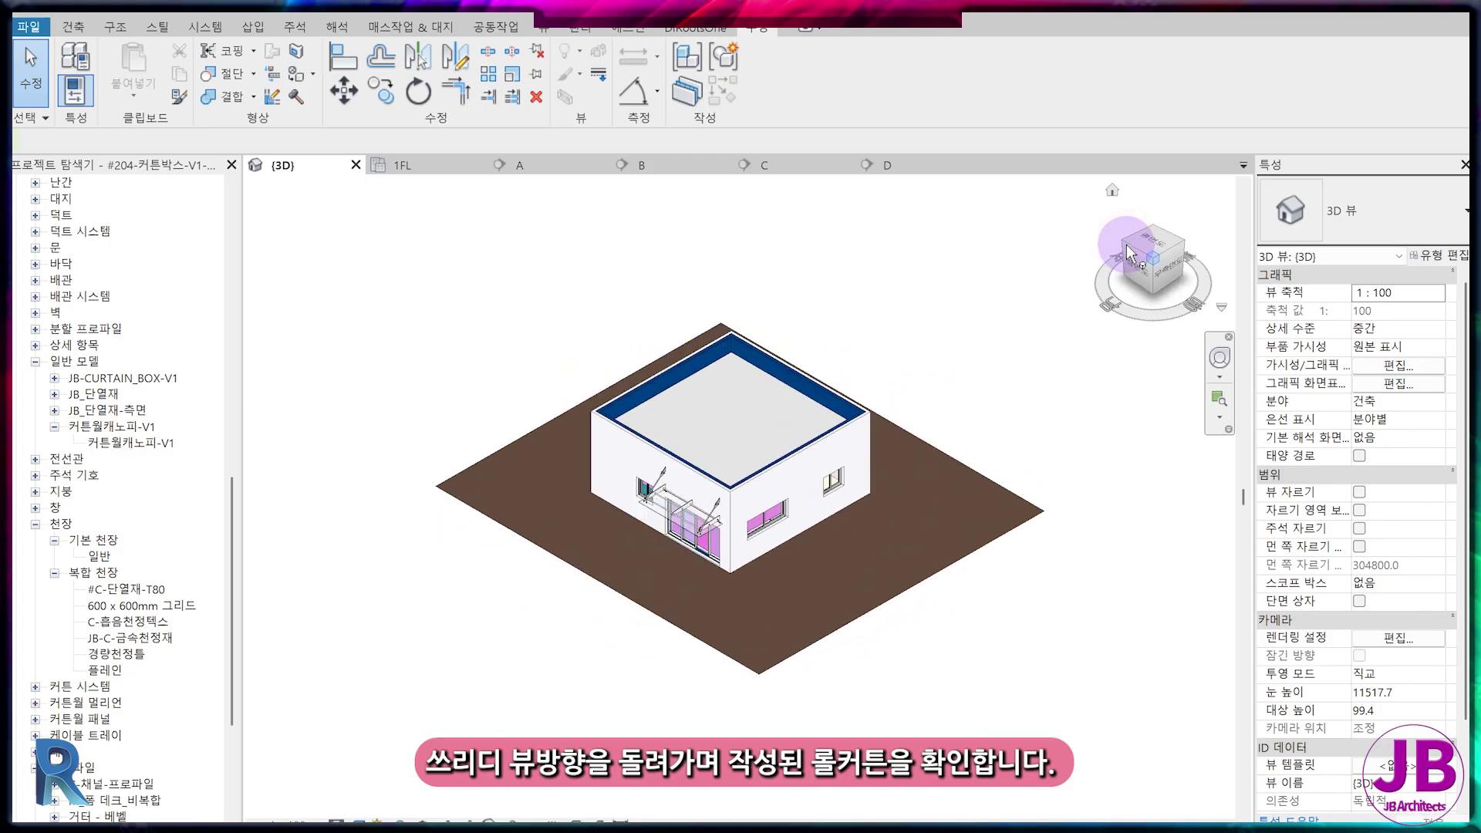
pyautogui.scroll(5, 839, 506)
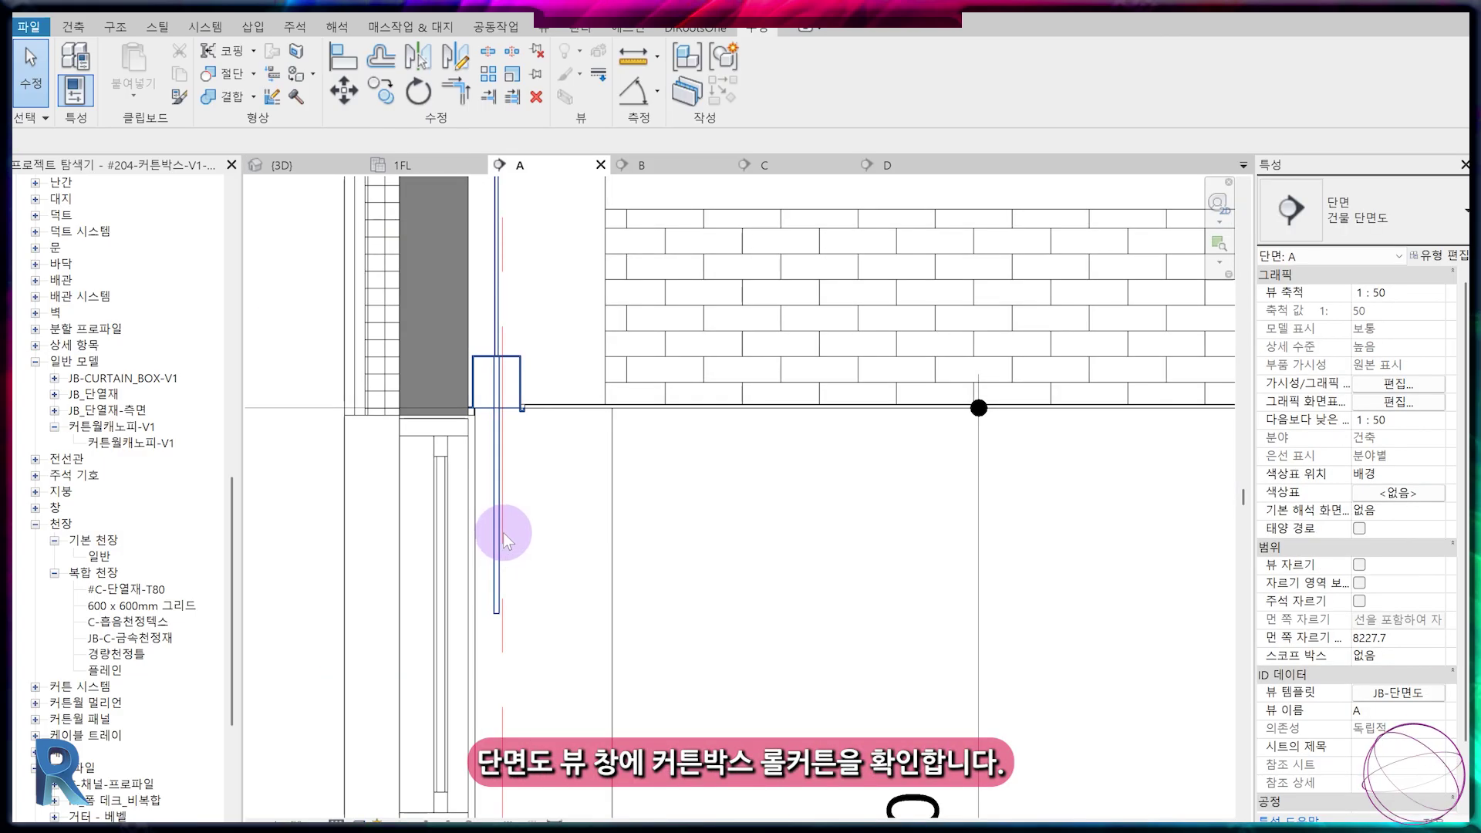
# - In section A, give the curtain box's #롤커튼 material a solid-fill cut background pattern in RGB 255 128 255 and apply it
pyautogui.click(502, 529)
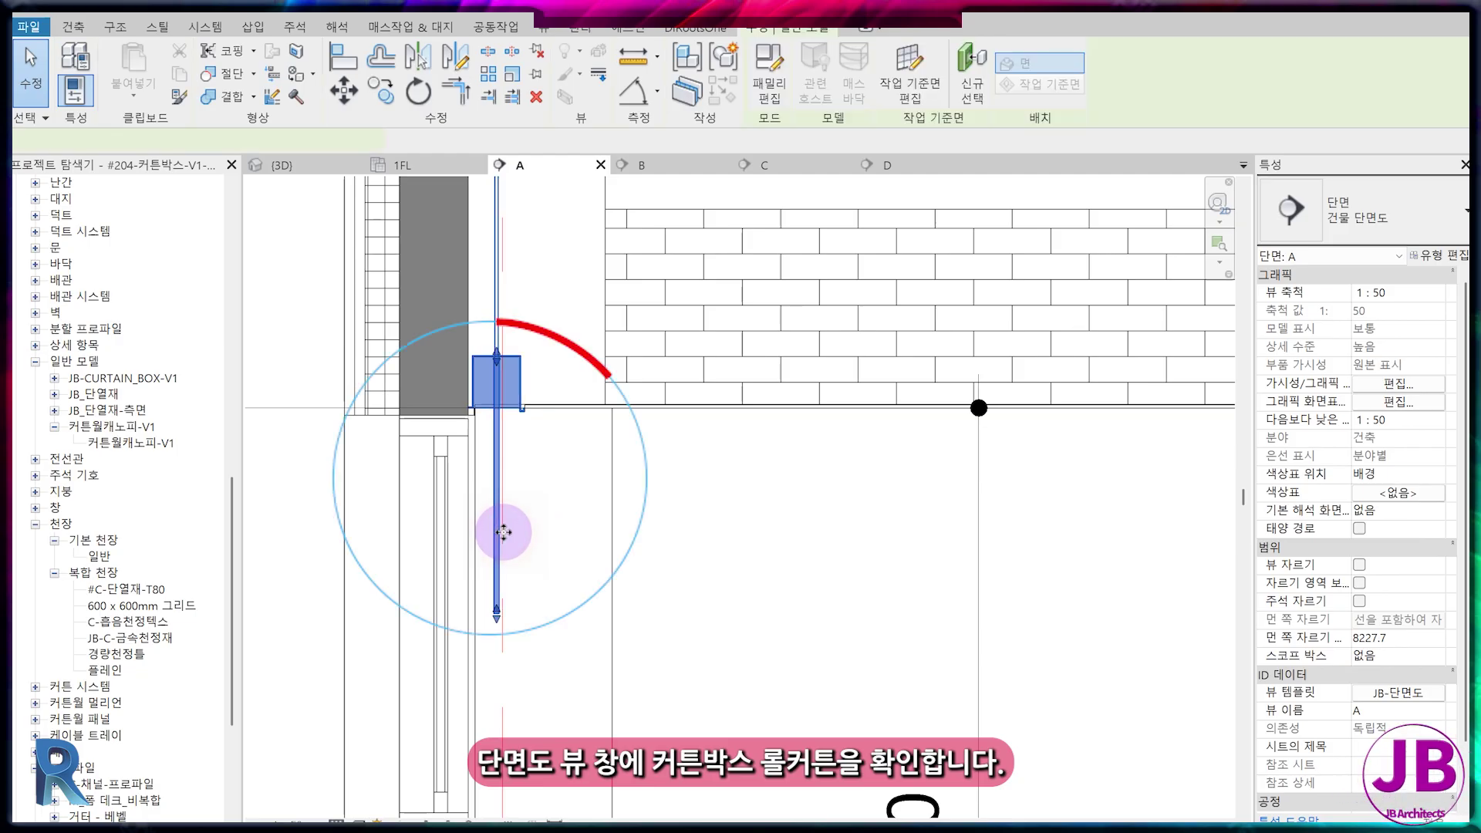
pyautogui.click(1435, 255)
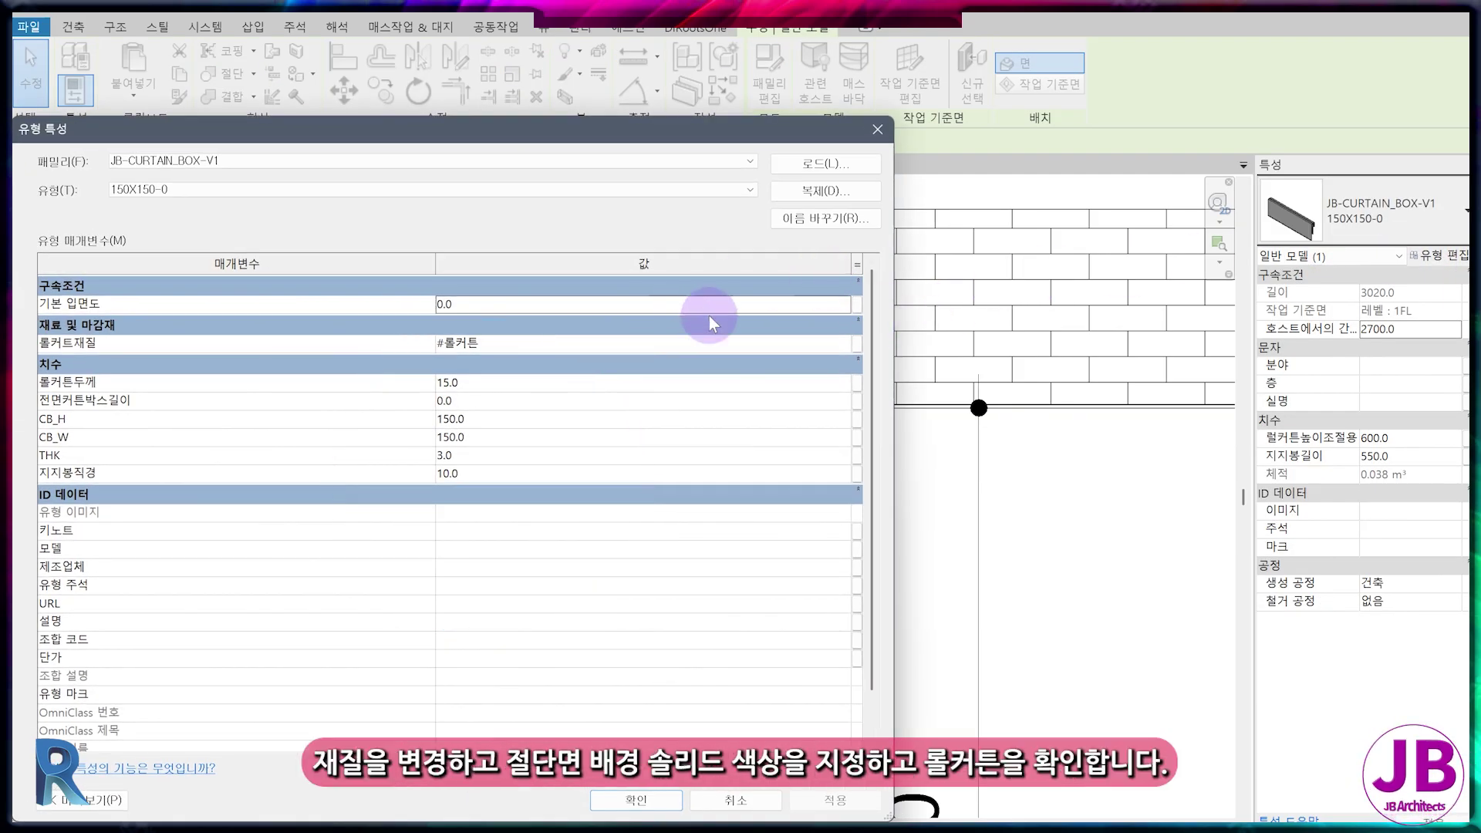
pyautogui.click(843, 342)
pyautogui.click(1020, 629)
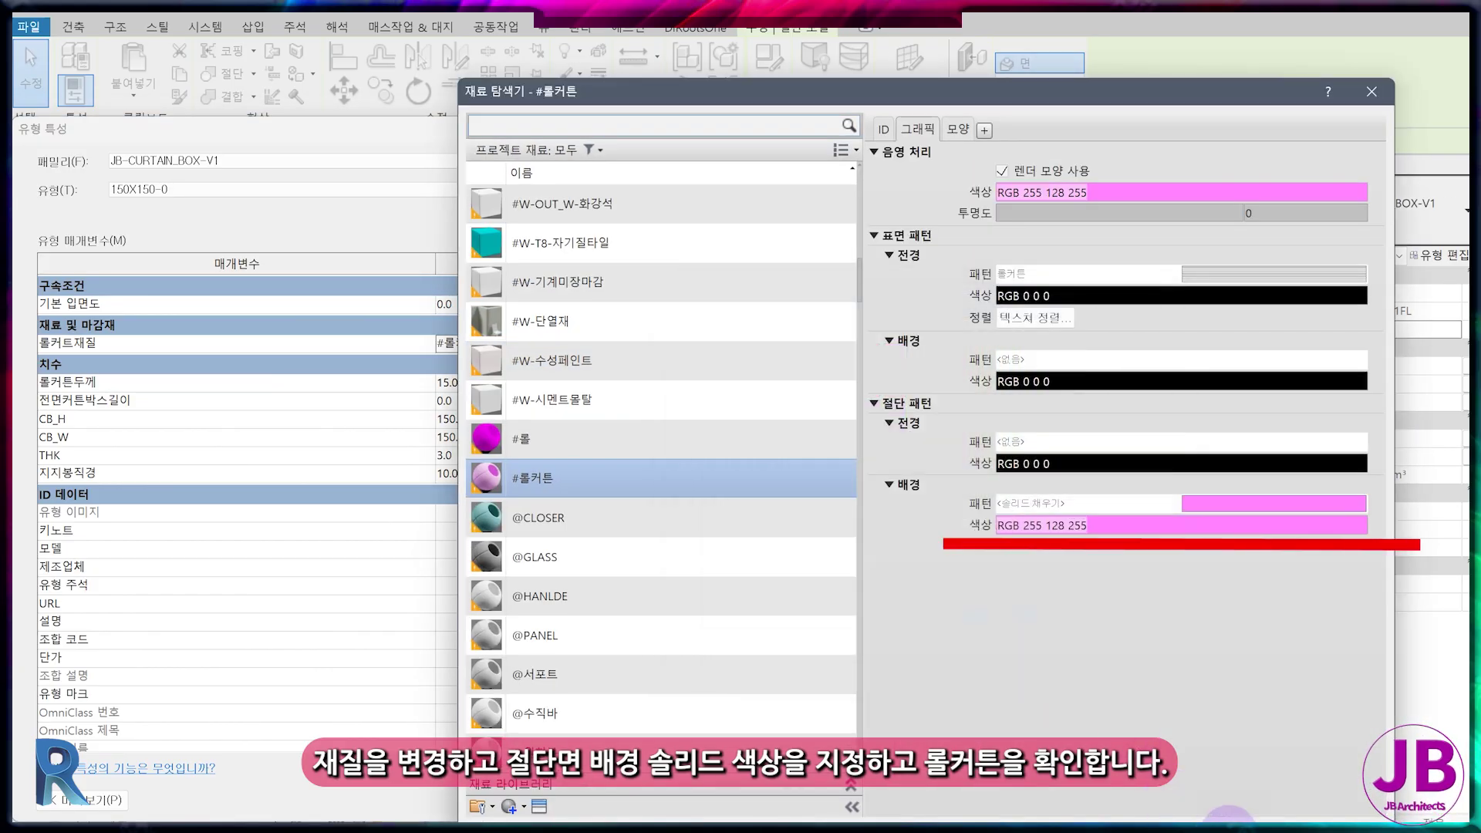
pyautogui.click(1229, 832)
pyautogui.click(834, 795)
pyautogui.click(678, 802)
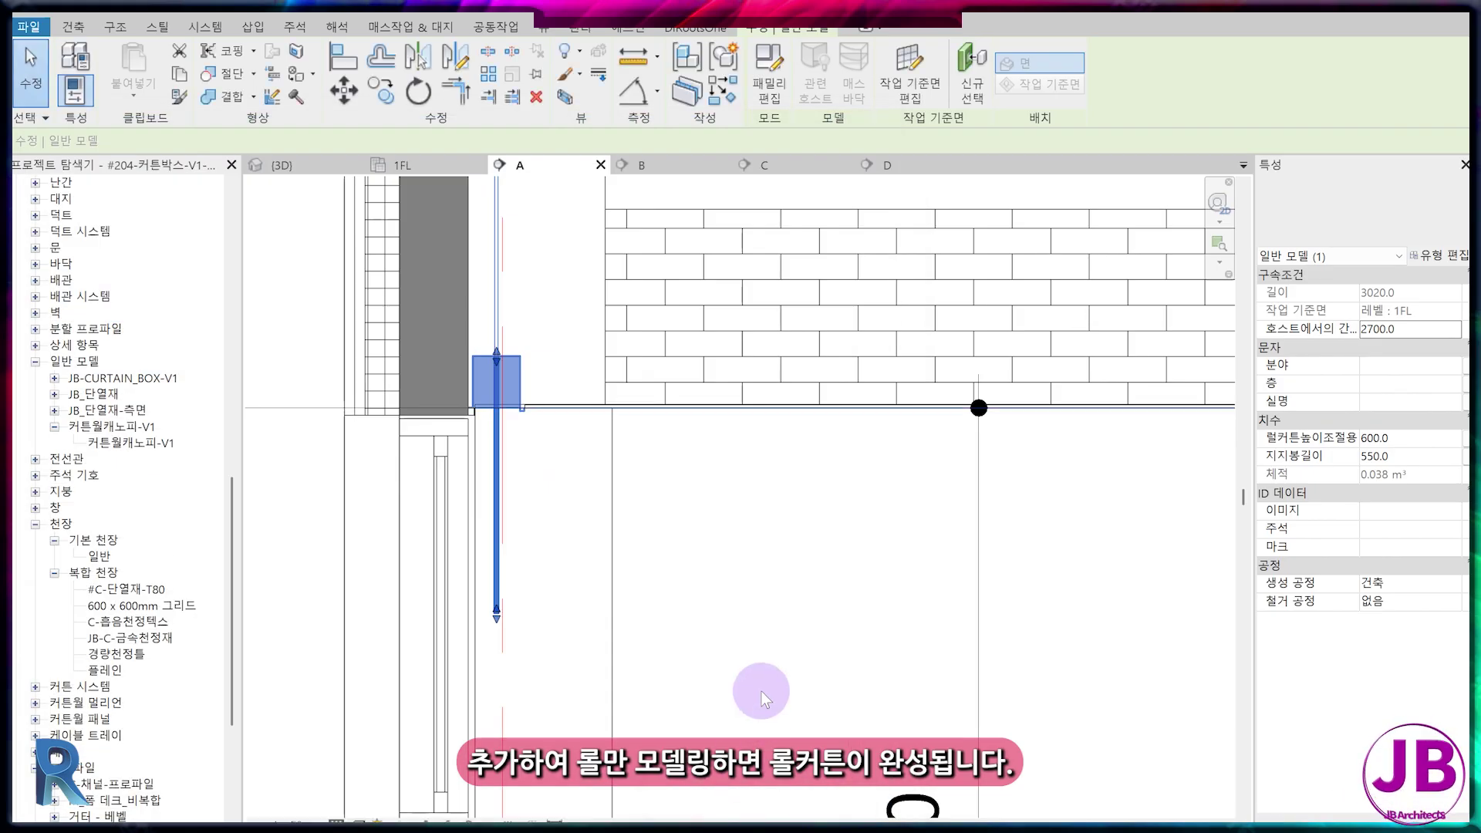
pyautogui.click(757, 662)
# - Check the curtain boxes and roll curtains in sections B, C and D, and return to the 3D view
pyautogui.scroll(-2, 757, 664)
pyautogui.scroll(-3, 757, 663)
pyautogui.click(642, 165)
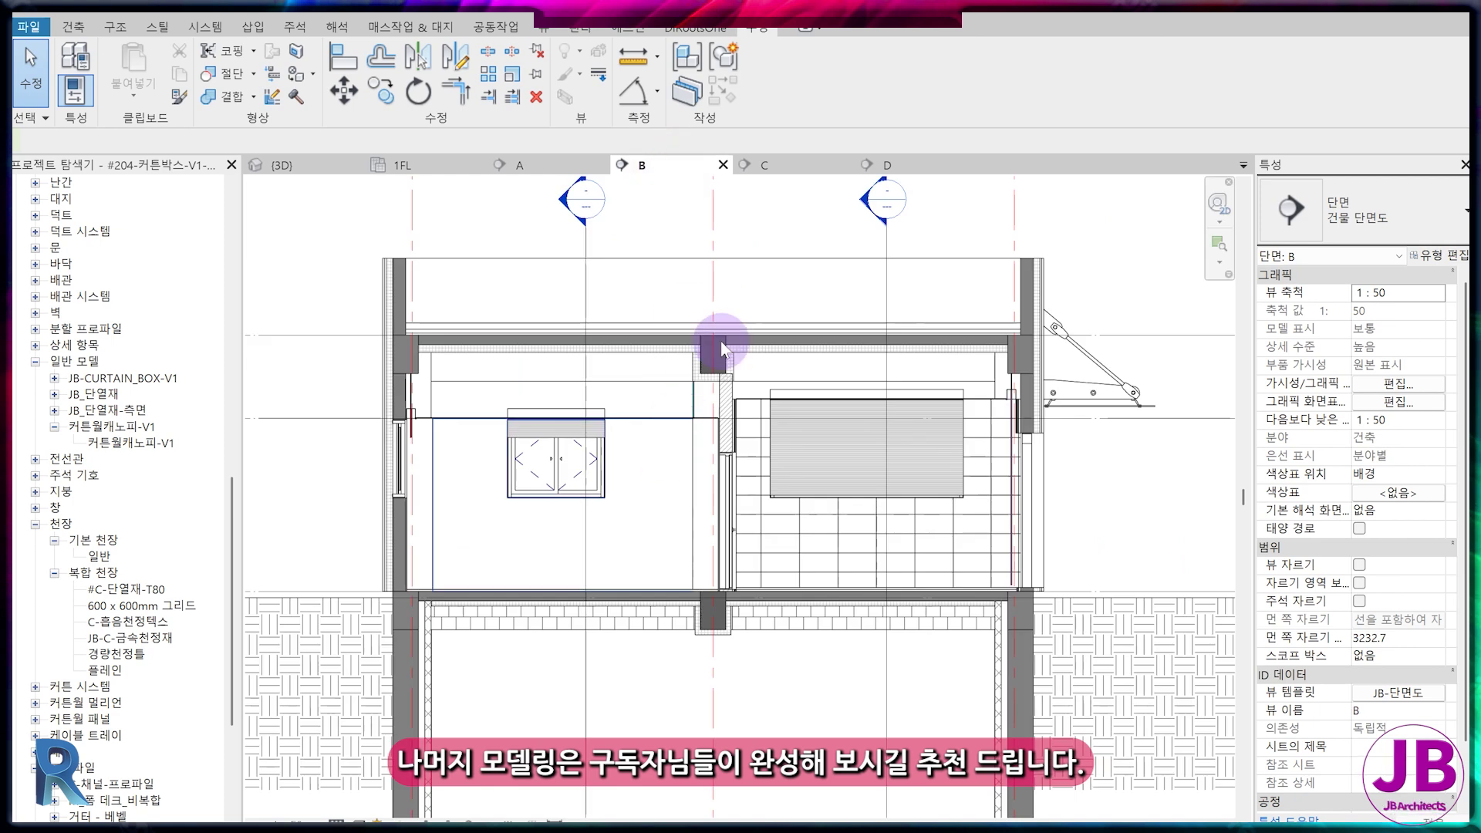
pyautogui.click(795, 162)
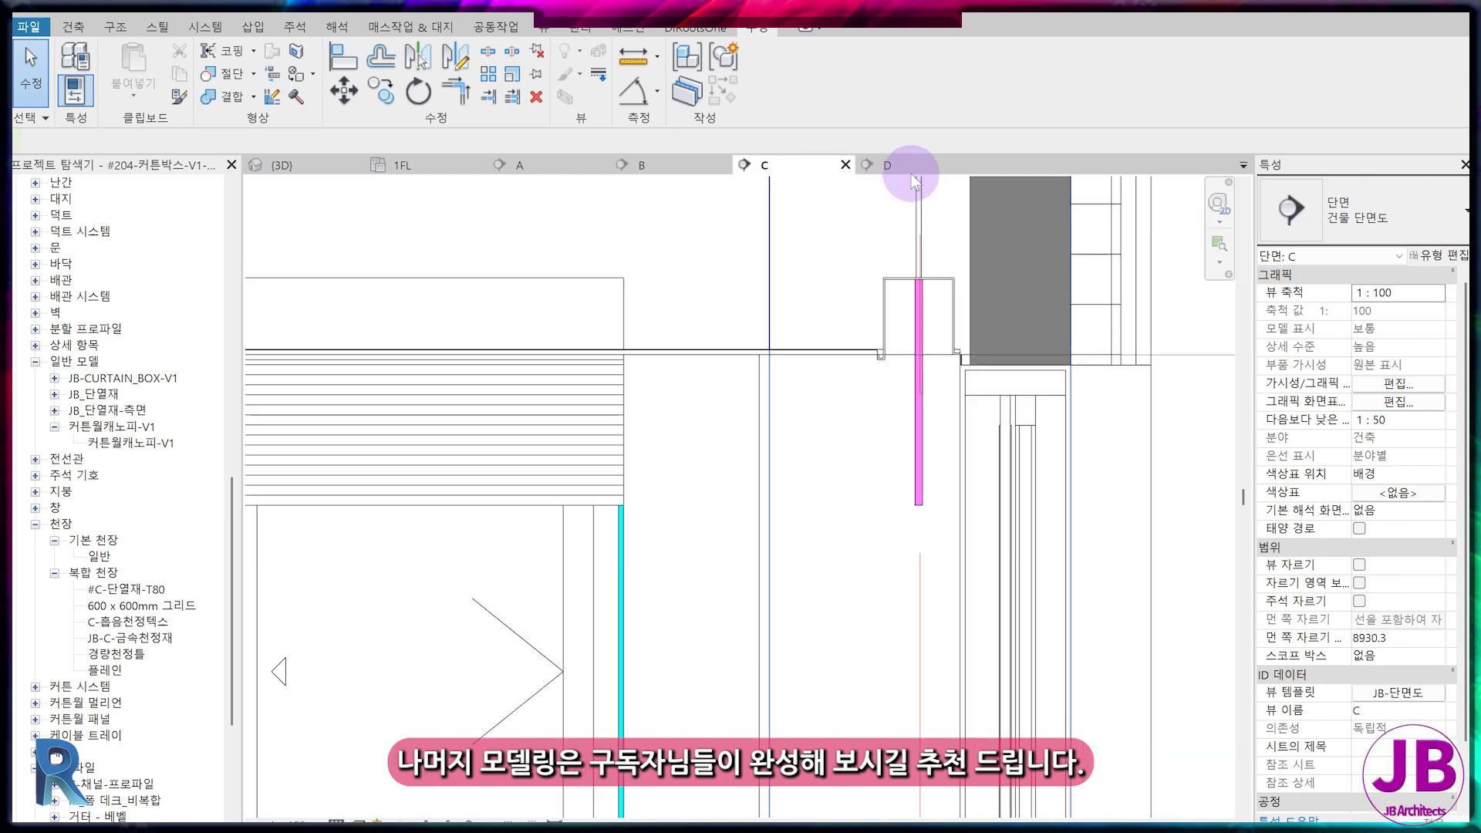
pyautogui.click(914, 168)
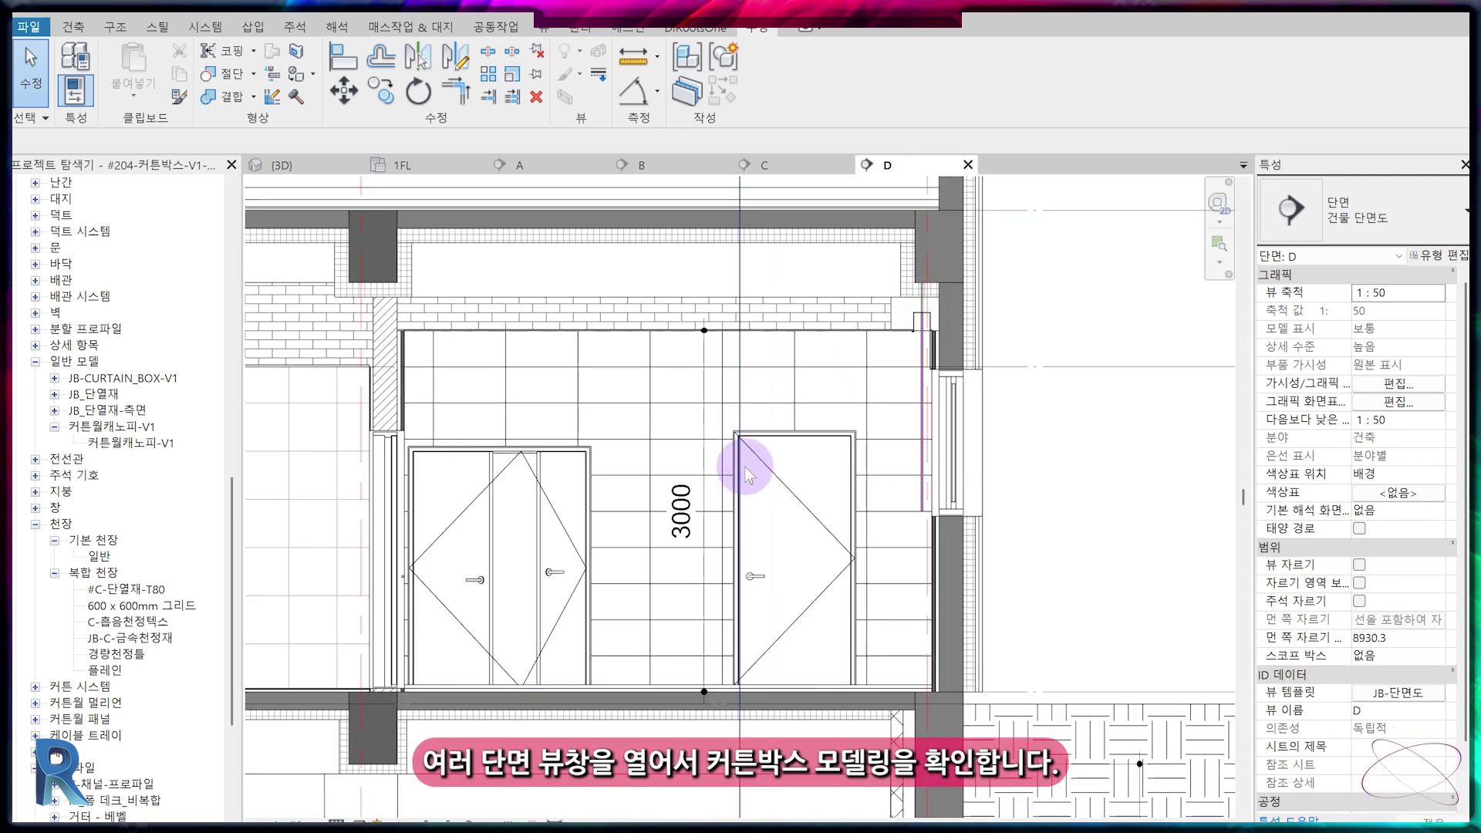
pyautogui.scroll(-3, 747, 467)
pyautogui.moveTo(590, 513); pyautogui.dragTo(779, 516, button='middle')
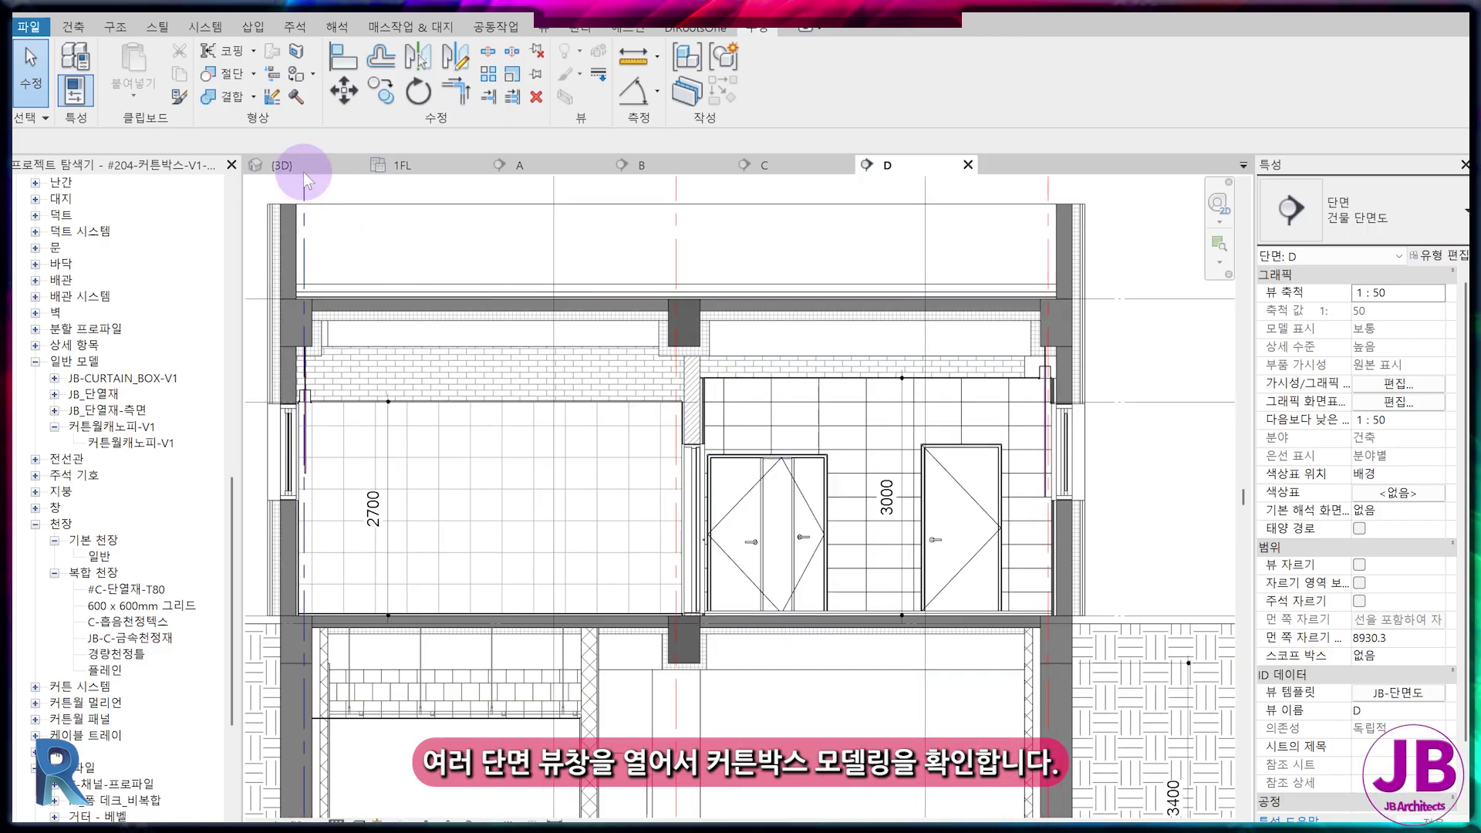
pyautogui.click(293, 164)
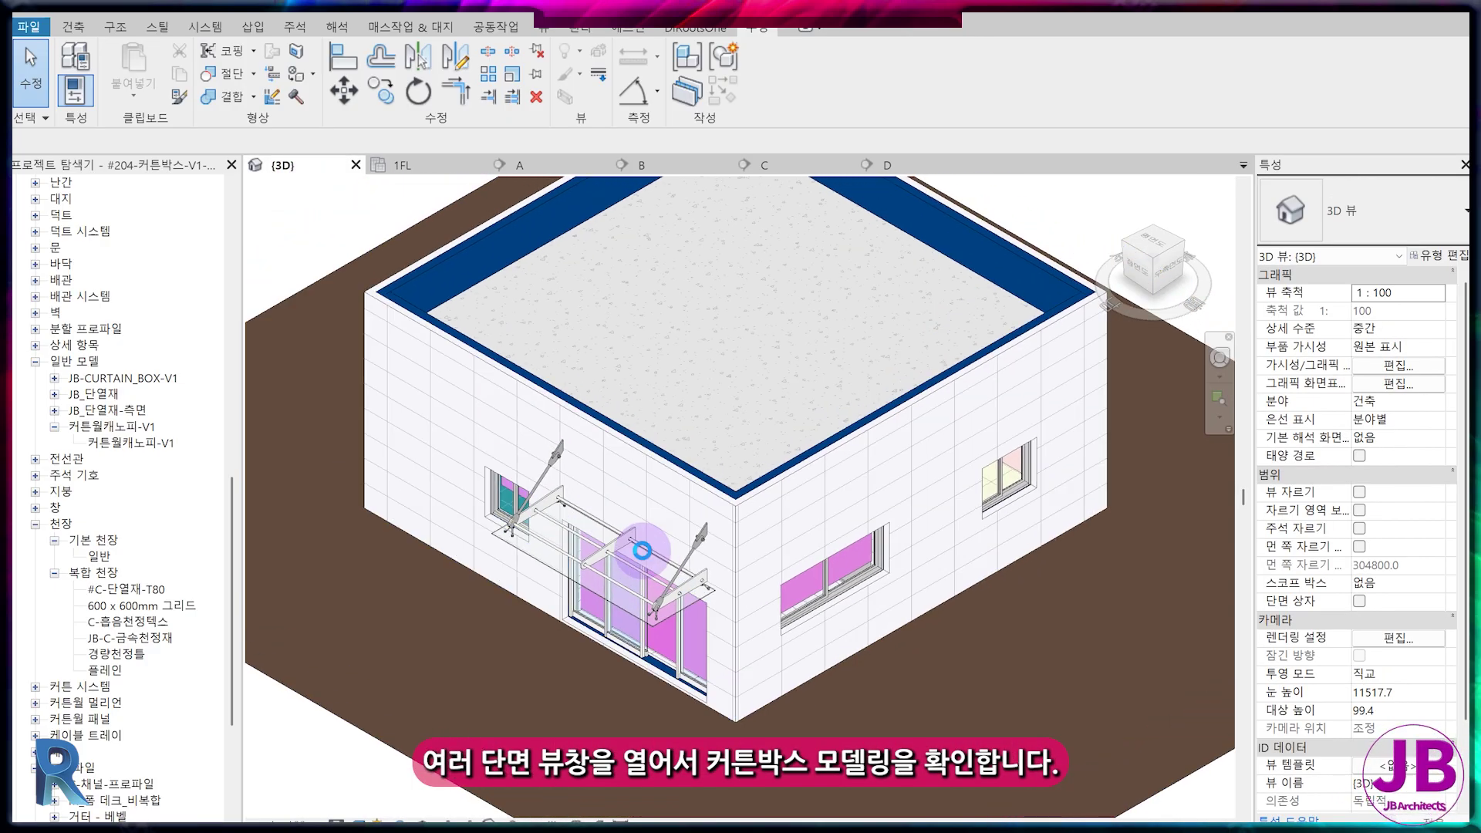